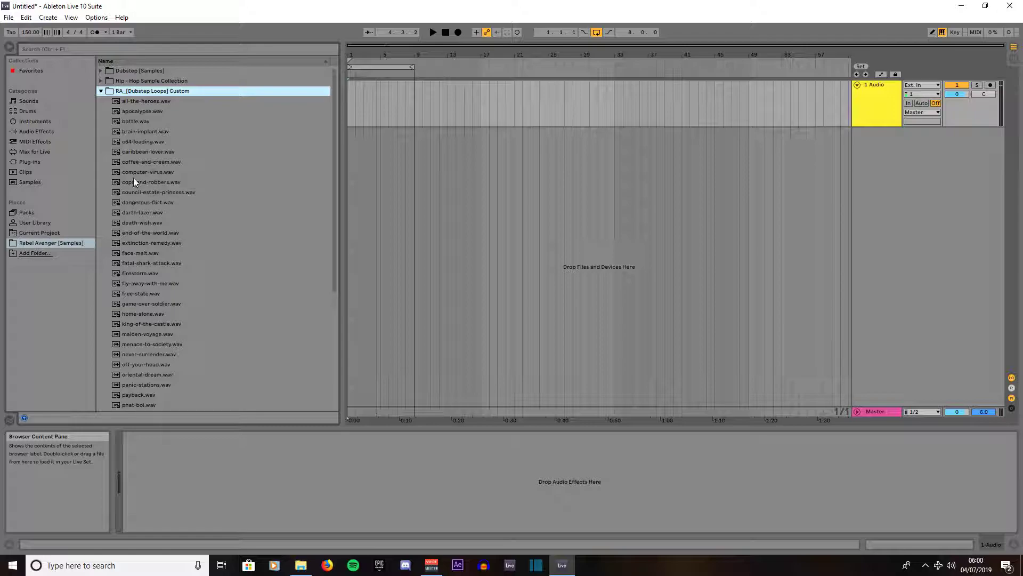
Place the coffee-and-cream.wav sample on the audio track at bar 1
{"action": "left_click", "coordinate": [136, 161]}
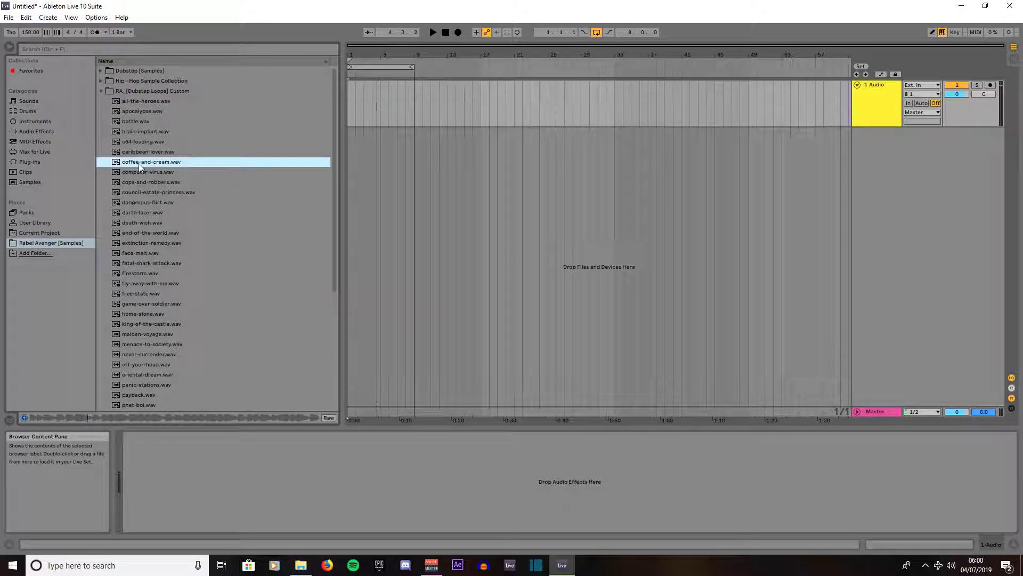
{"action": "left_click_drag", "start_coordinate": [139, 163], "coordinate": [349, 107]}
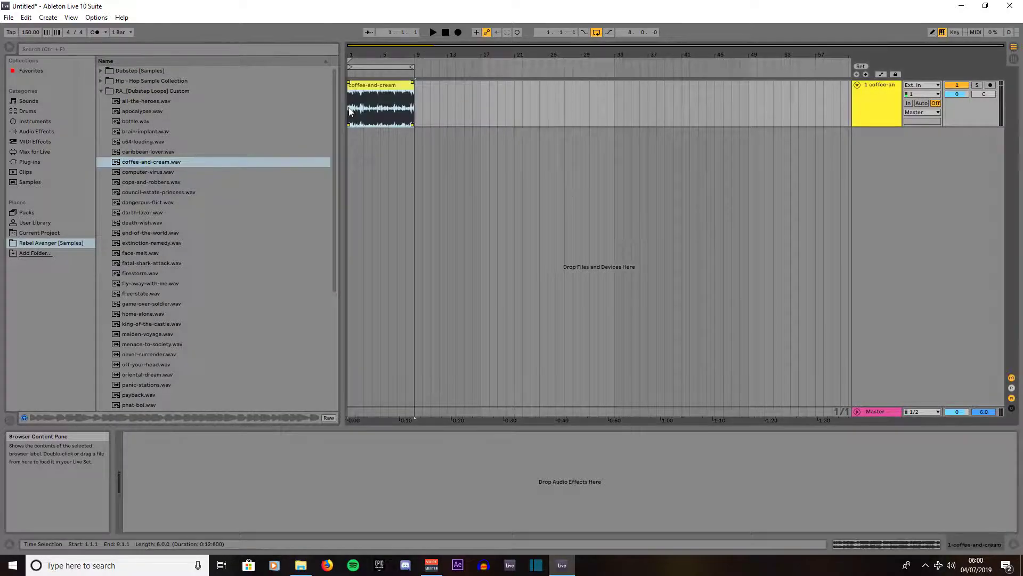
{"action": "left_click", "coordinate": [439, 101]}
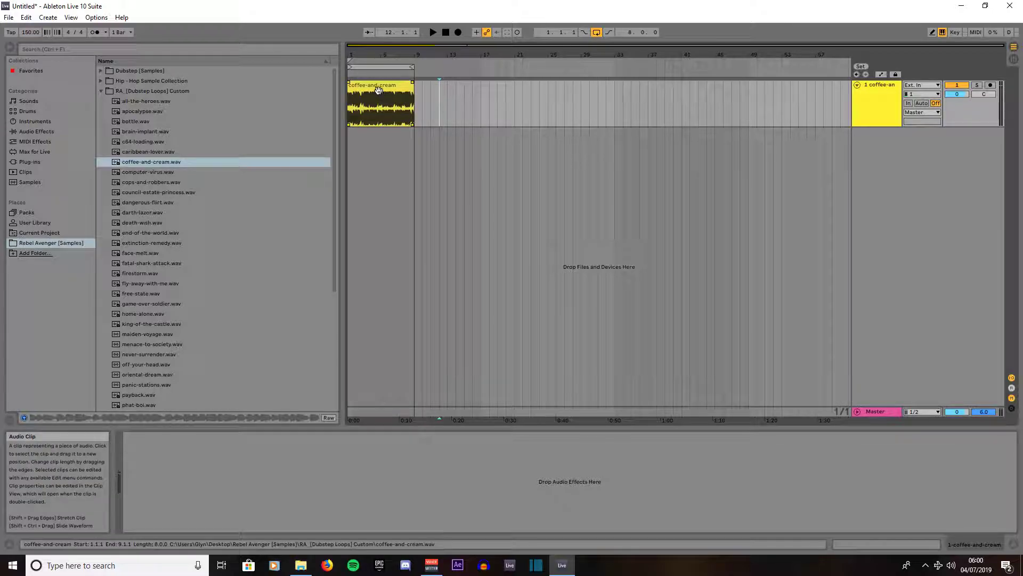
Add an EQ Eight audio effect to the coffee-and-cream audio track
{"action": "left_click", "coordinate": [33, 130]}
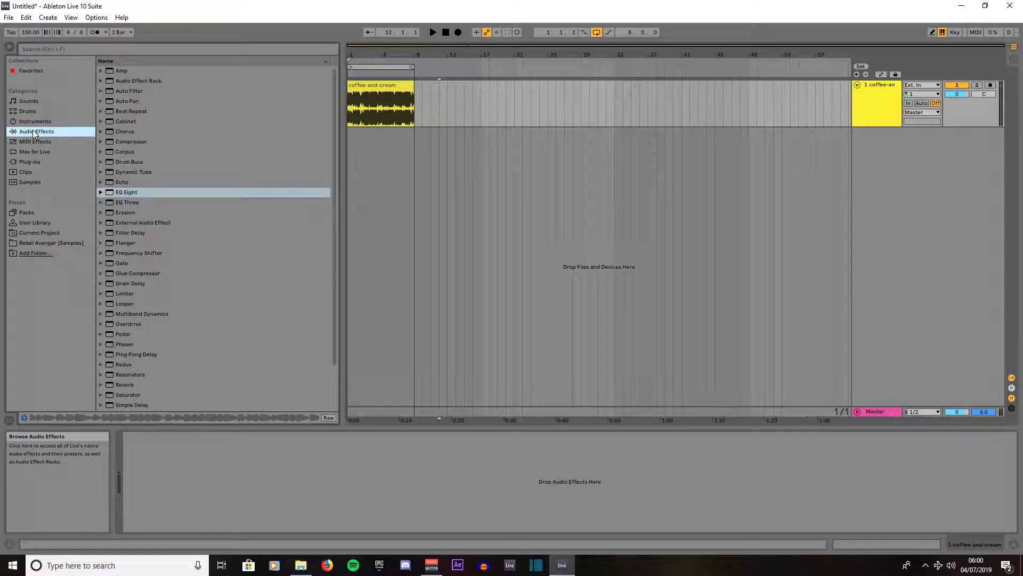
{"action": "left_click", "coordinate": [120, 194]}
{"action": "left_click_drag", "start_coordinate": [121, 194], "coordinate": [371, 108]}
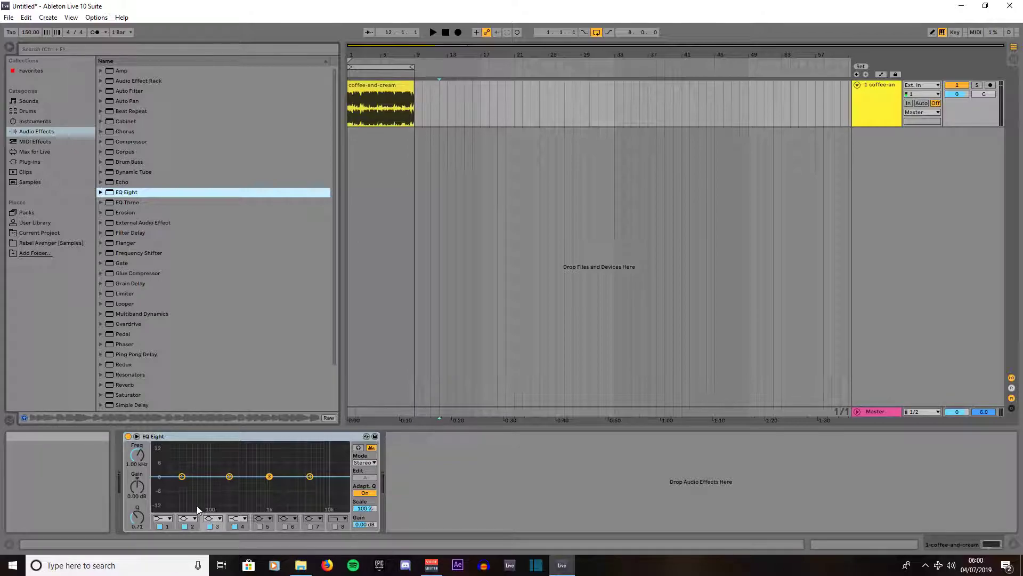
Set EQ Eight band 1 to a low-cut filter at 160 Hz
{"action": "left_click", "coordinate": [181, 476]}
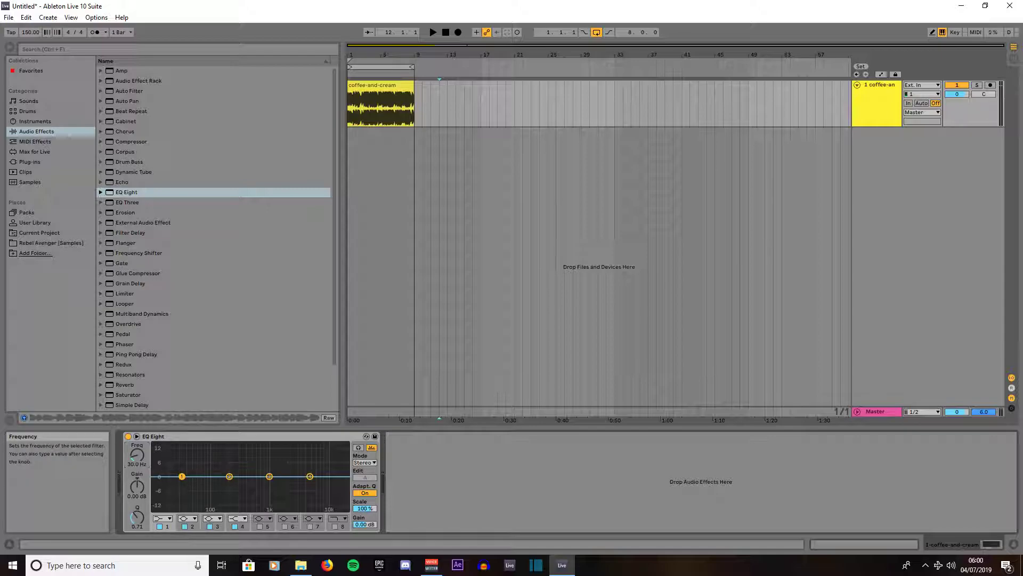
{"action": "left_click_drag", "start_coordinate": [137, 454], "coordinate": [137, 451]}
{"action": "left_click", "coordinate": [164, 520]}
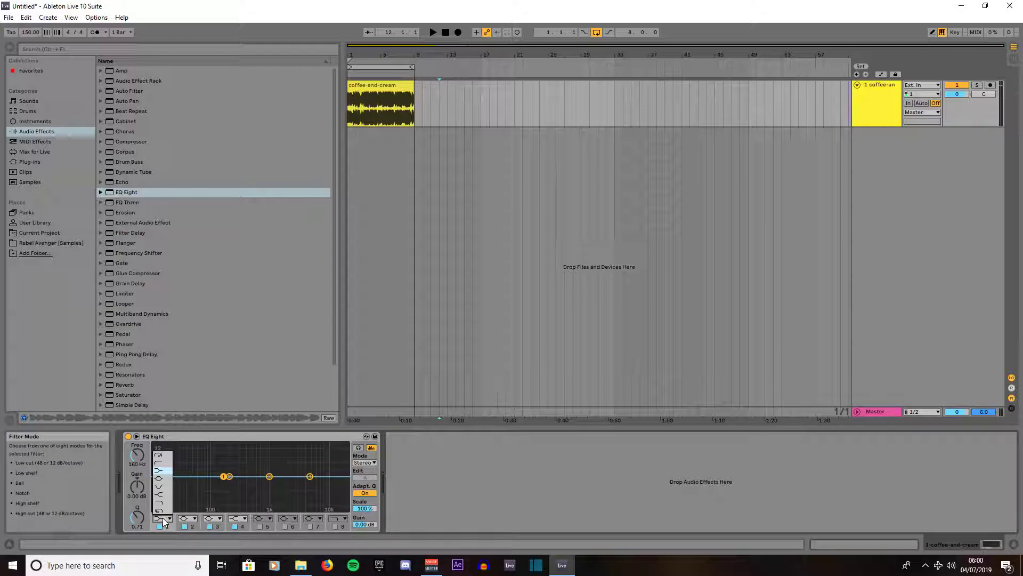
{"action": "left_click", "coordinate": [166, 459]}
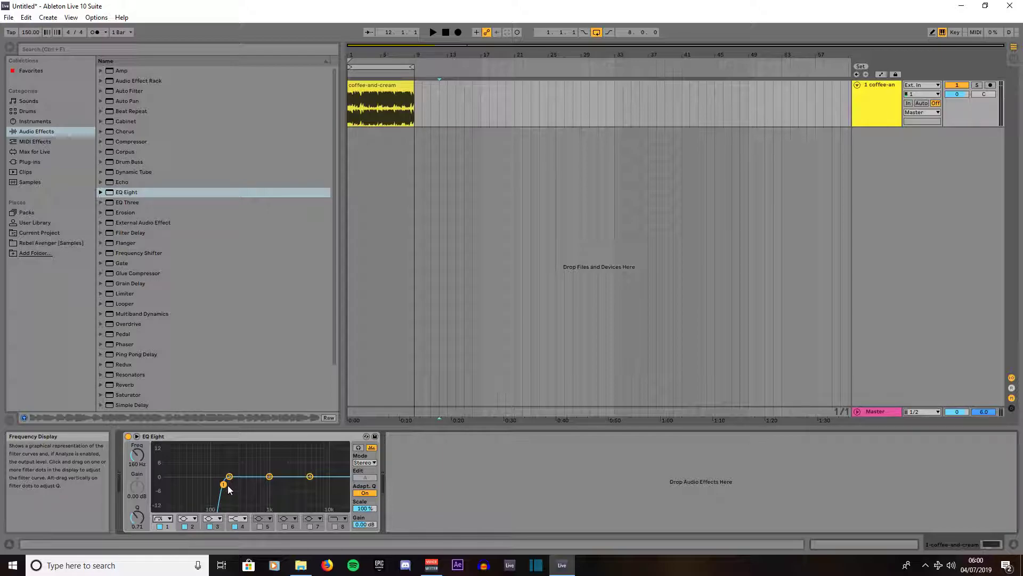
Play the coffee-and-cream clip and move EQ band 2 to about 500 Hz with a slight gain cut
{"action": "key", "text": "space"}
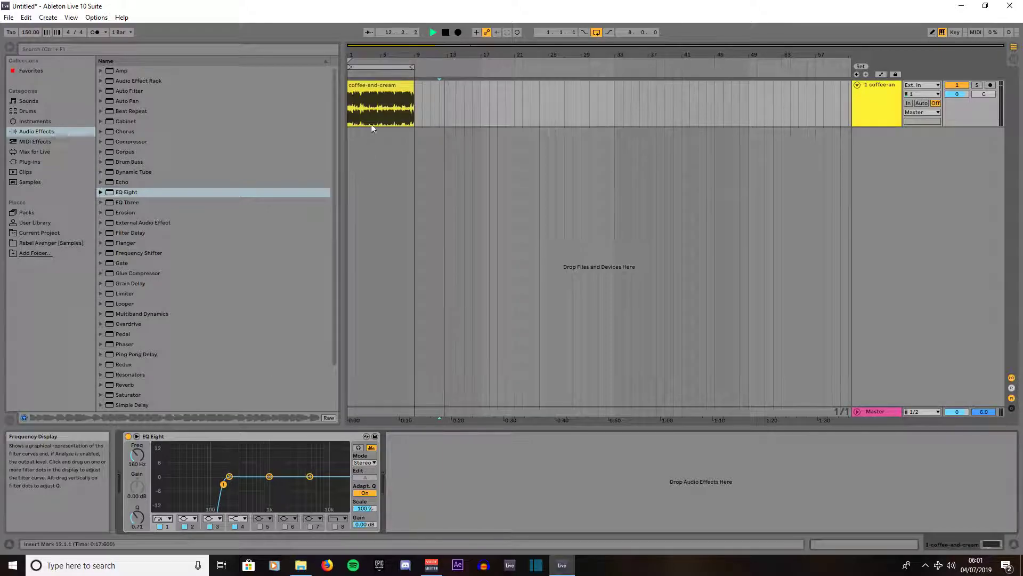
{"action": "left_click", "coordinate": [375, 91]}
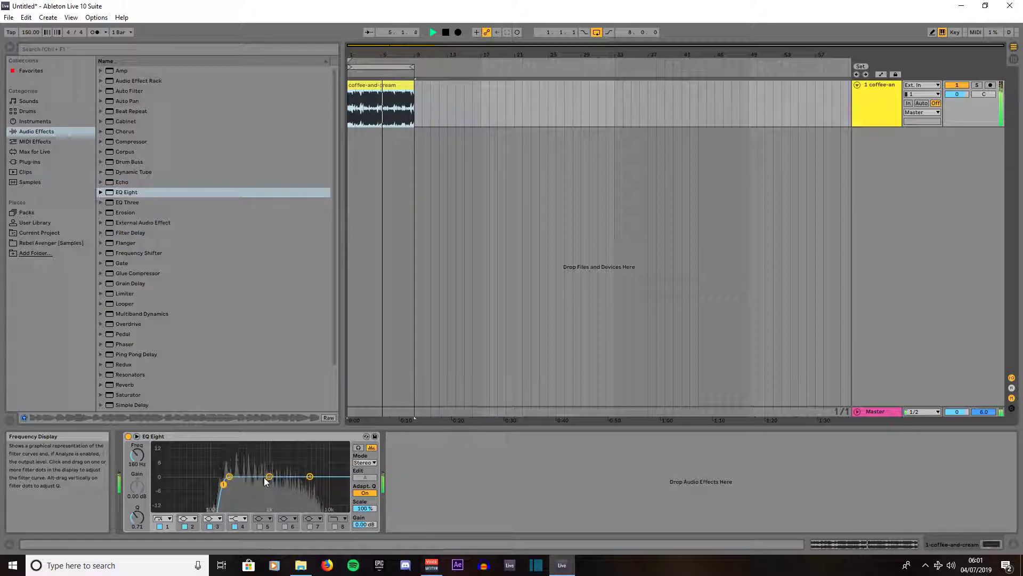
{"action": "left_click", "coordinate": [230, 477]}
{"action": "left_click_drag", "start_coordinate": [229, 479], "coordinate": [252, 476]}
{"action": "left_click_drag", "start_coordinate": [138, 493], "coordinate": [138, 472]}
Set EQ band 3 to -1.00 dB with Q 6.01 and band 4 to 3.25 kHz, 1.50 dB and Q 10.0
{"action": "left_click", "coordinate": [269, 476]}
{"action": "left_click_drag", "start_coordinate": [139, 484], "coordinate": [142, 525]}
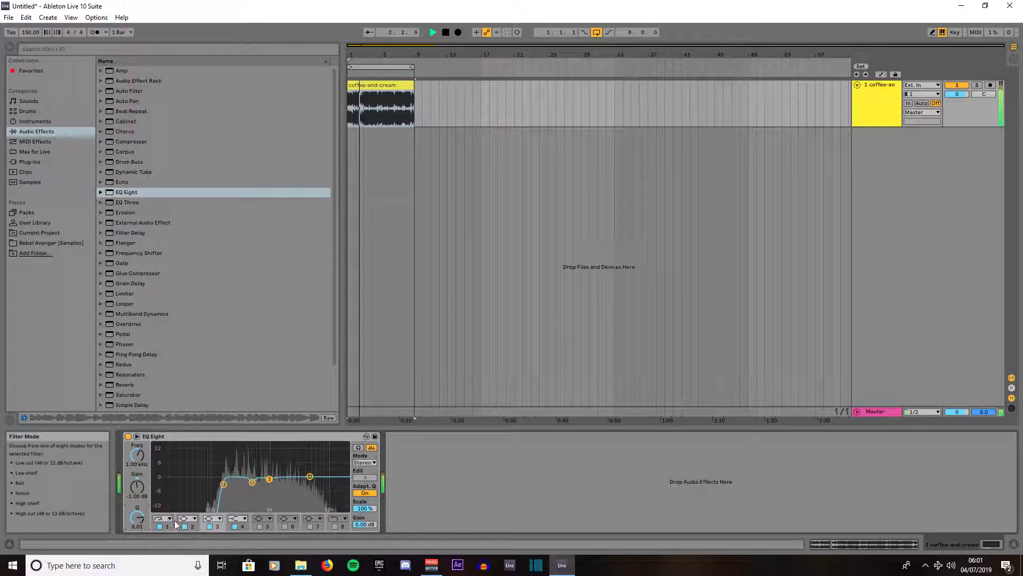
{"action": "left_click", "coordinate": [309, 476]}
{"action": "mouse_move", "coordinate": [138, 463]}
{"action": "left_mouse_down"}
{"action": "mouse_move", "coordinate": [138, 507]}
{"action": "mouse_move", "coordinate": [137, 473]}
{"action": "left_mouse_up"}
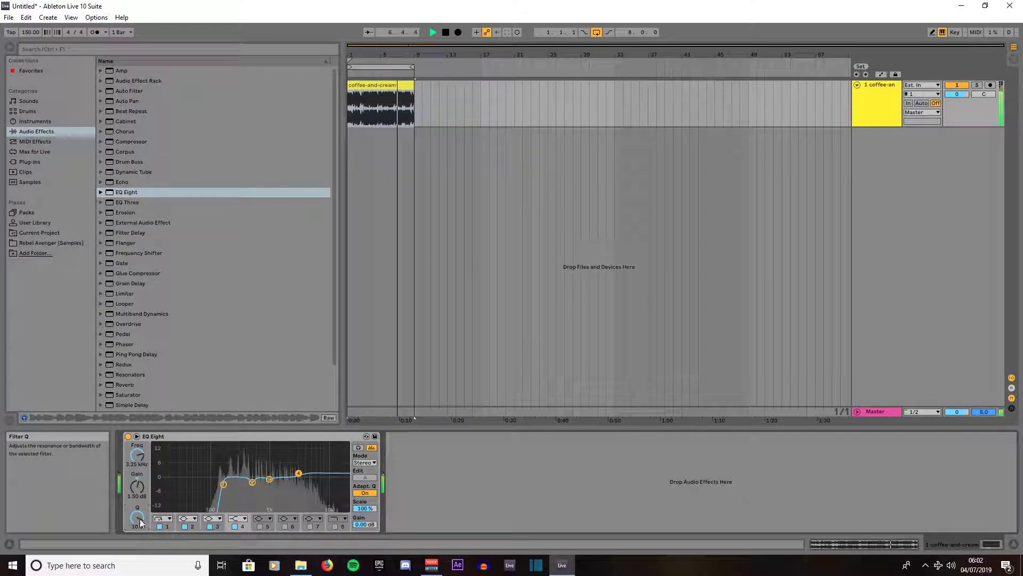
Enable EQ band 5 and change band 4's filter type to bell
{"action": "left_click", "coordinate": [259, 526]}
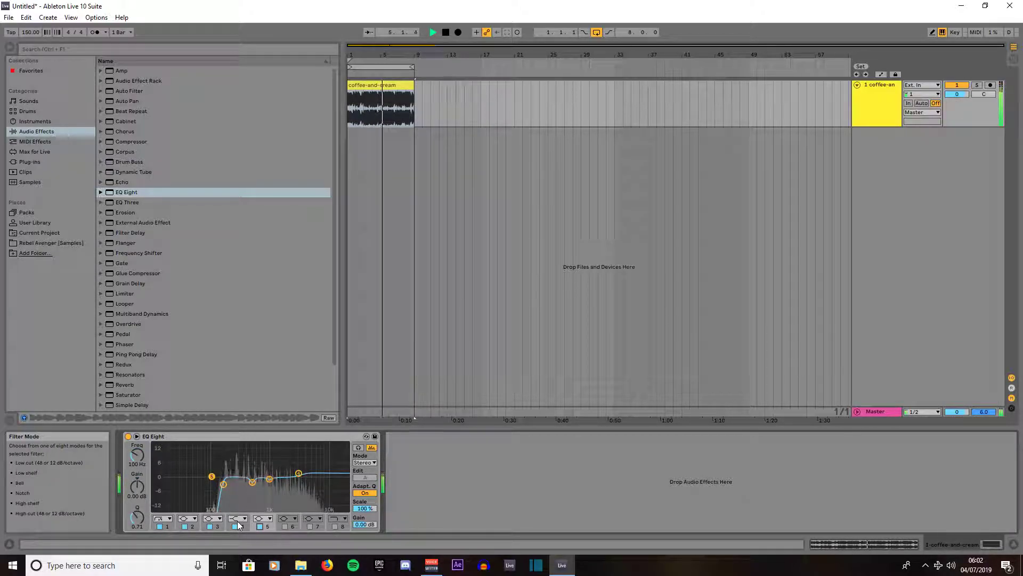
{"action": "left_click", "coordinate": [242, 519]}
{"action": "left_click", "coordinate": [240, 486]}
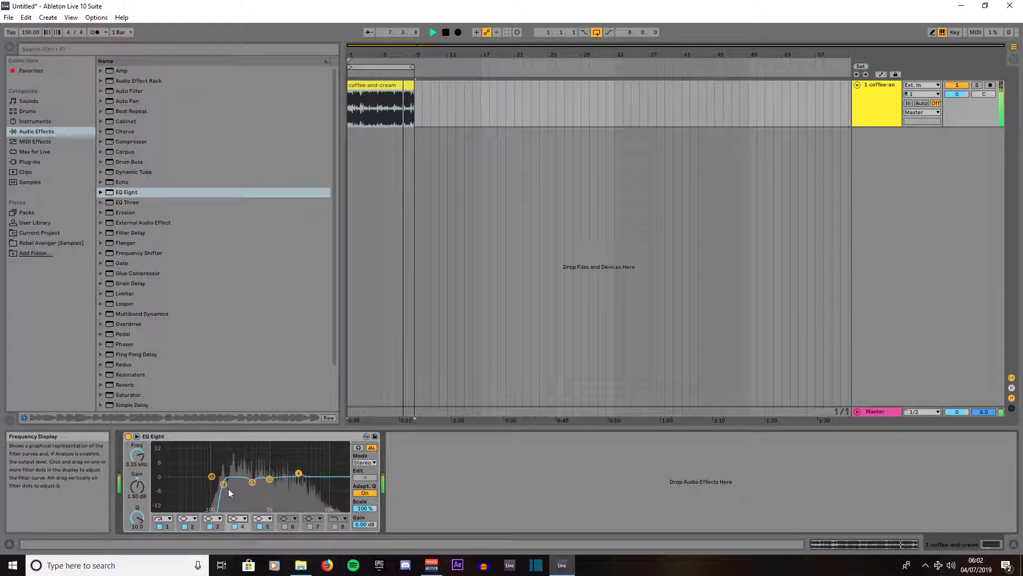
Set EQ band 5 to a high-cut filter at 18.0 kHz and stop playback
{"action": "left_click", "coordinate": [212, 477]}
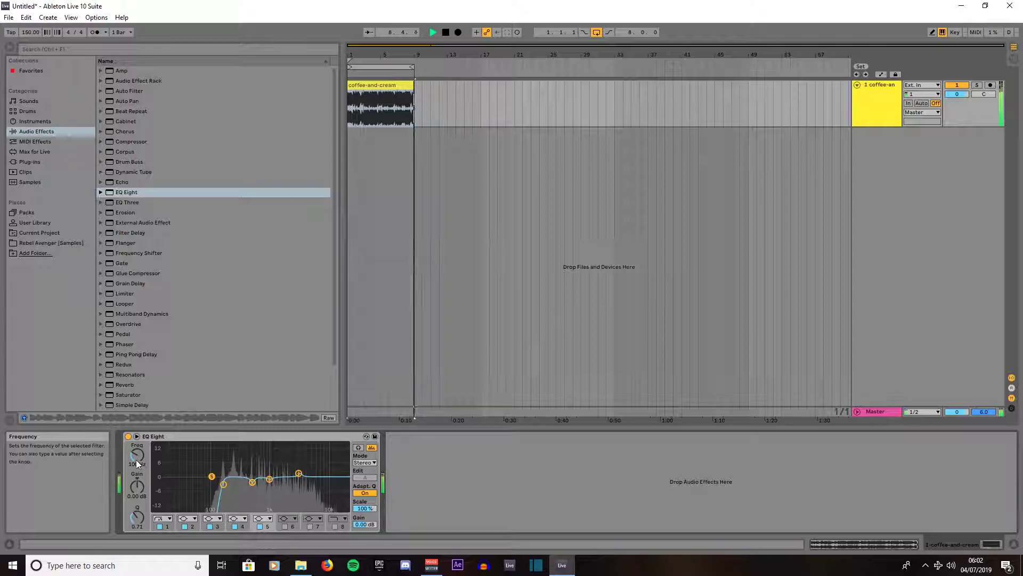
{"action": "left_click_drag", "start_coordinate": [137, 455], "coordinate": [137, 383]}
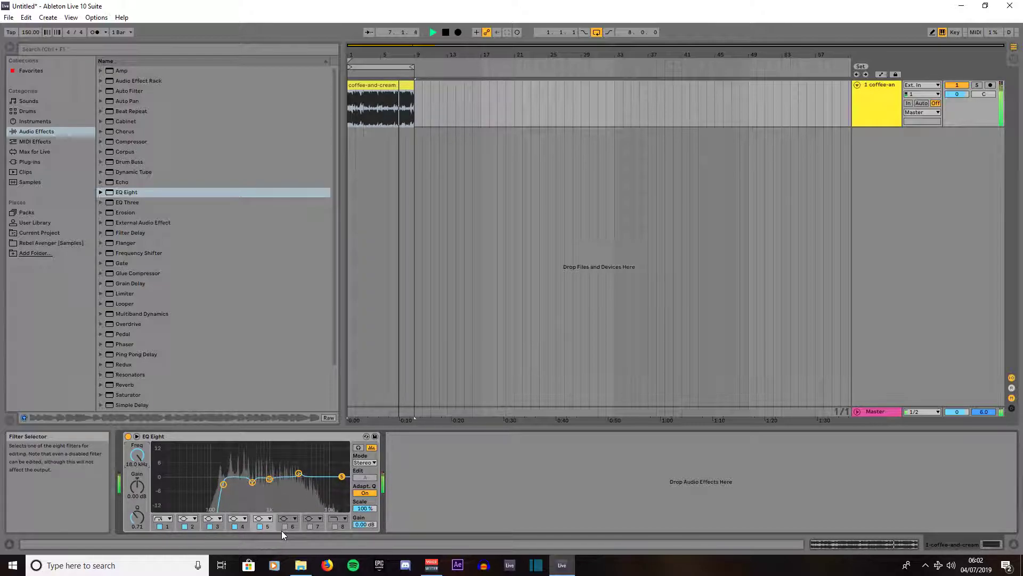
{"action": "left_click", "coordinate": [263, 521]}
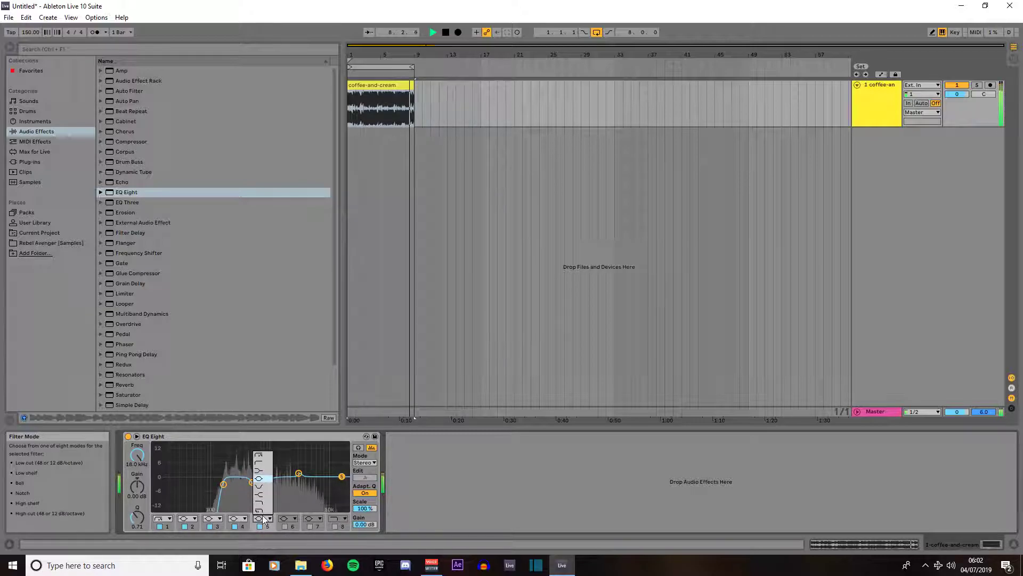
{"action": "left_click", "coordinate": [261, 510]}
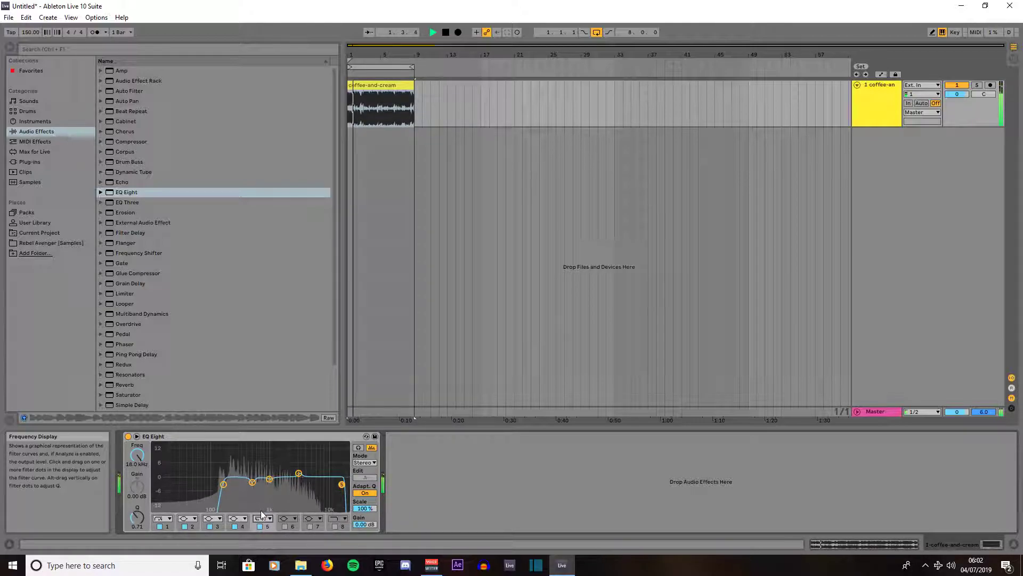
{"action": "key", "text": "space"}
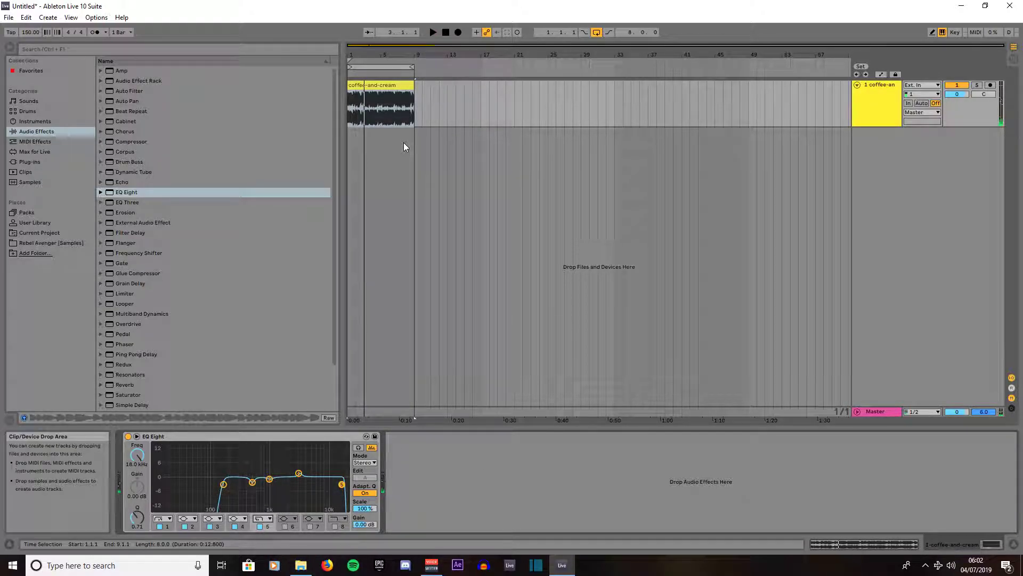
Slice the coffee-and-cream clip to a new MIDI track and unfold that track
{"action": "right_click", "coordinate": [381, 86]}
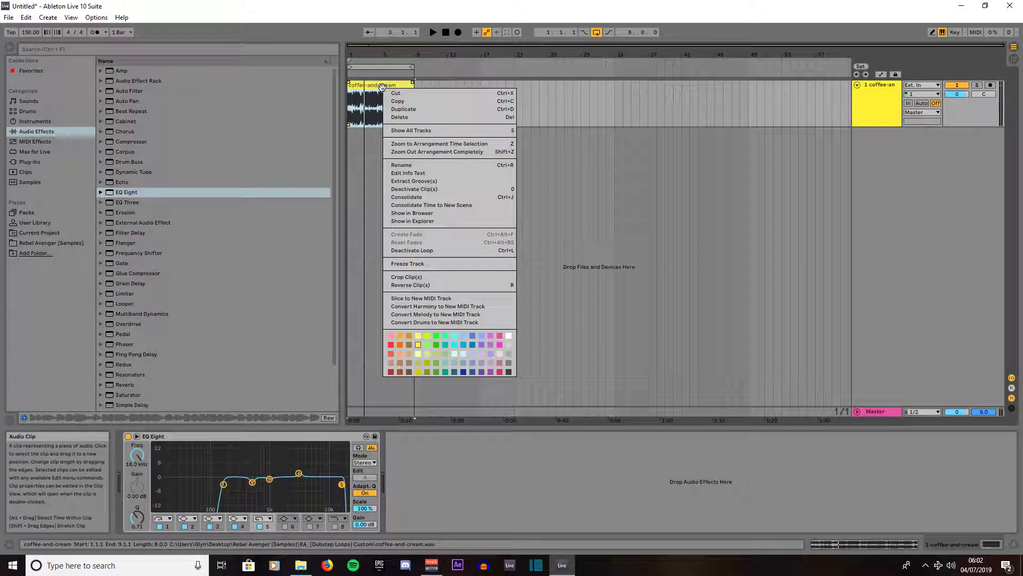
{"action": "left_click", "coordinate": [422, 301]}
{"action": "left_click", "coordinate": [549, 359]}
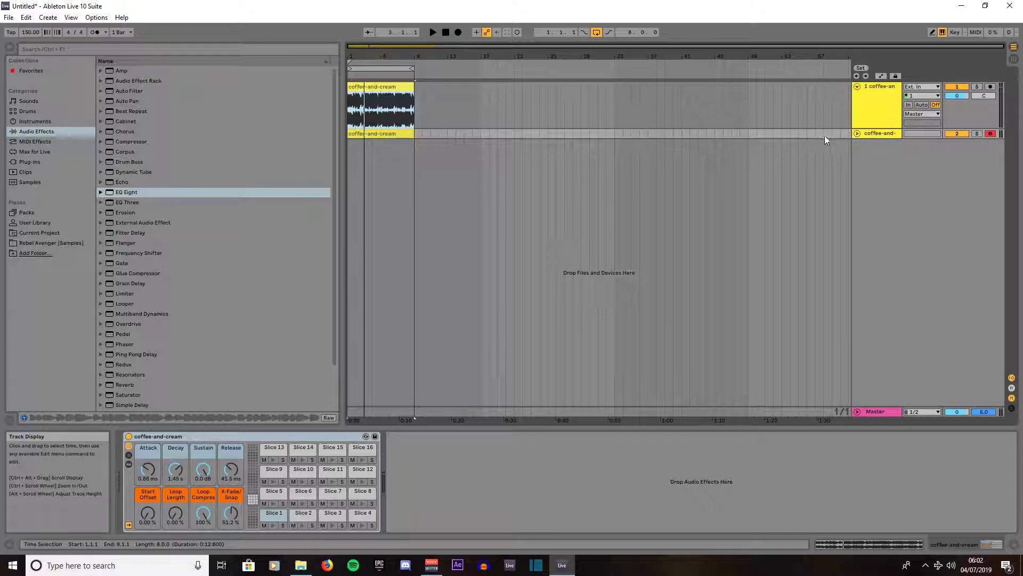
{"action": "left_click", "coordinate": [858, 132]}
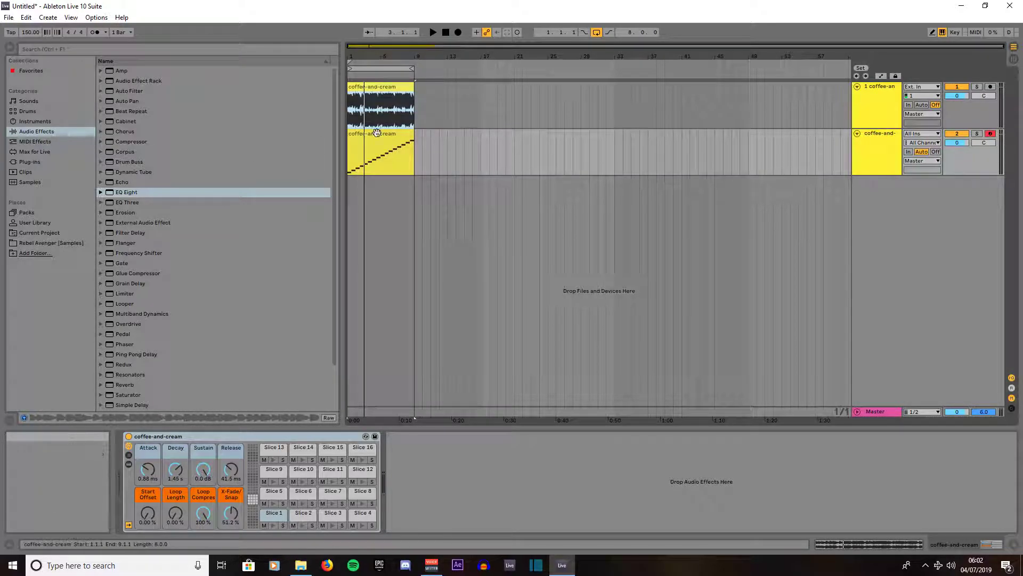
Move the sliced MIDI clip to bar 9, directly after the audio clip, and audition it with the loop extended to 17 bars
{"action": "left_click_drag", "start_coordinate": [378, 137], "coordinate": [451, 136]}
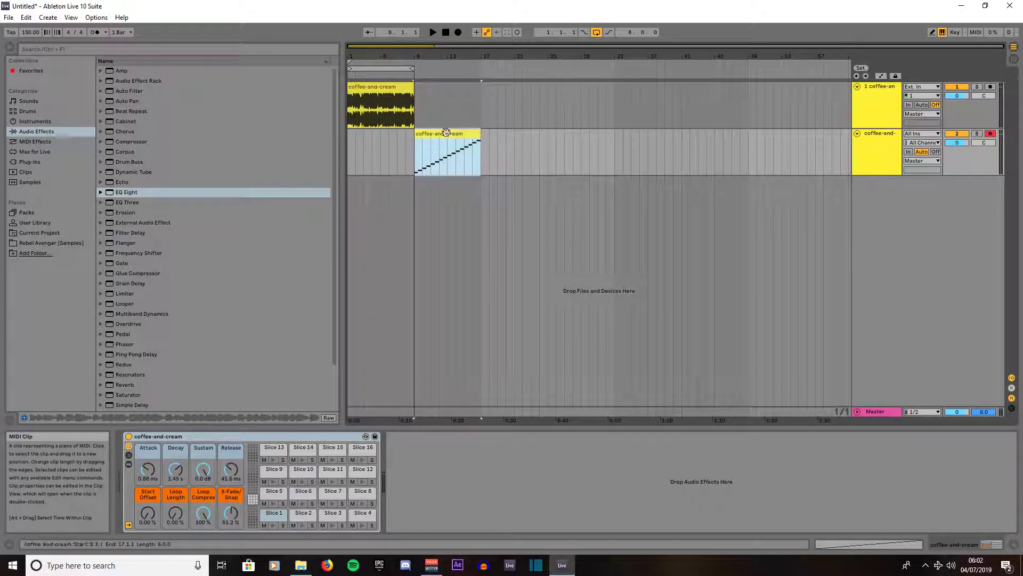
{"action": "left_click_drag", "start_coordinate": [414, 69], "coordinate": [487, 70]}
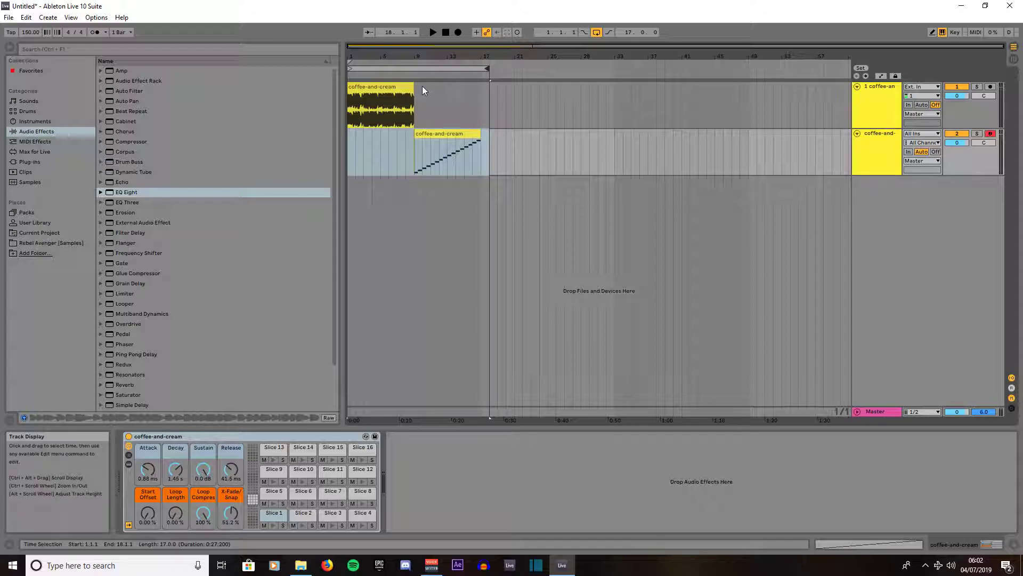
{"action": "left_click", "coordinate": [402, 76]}
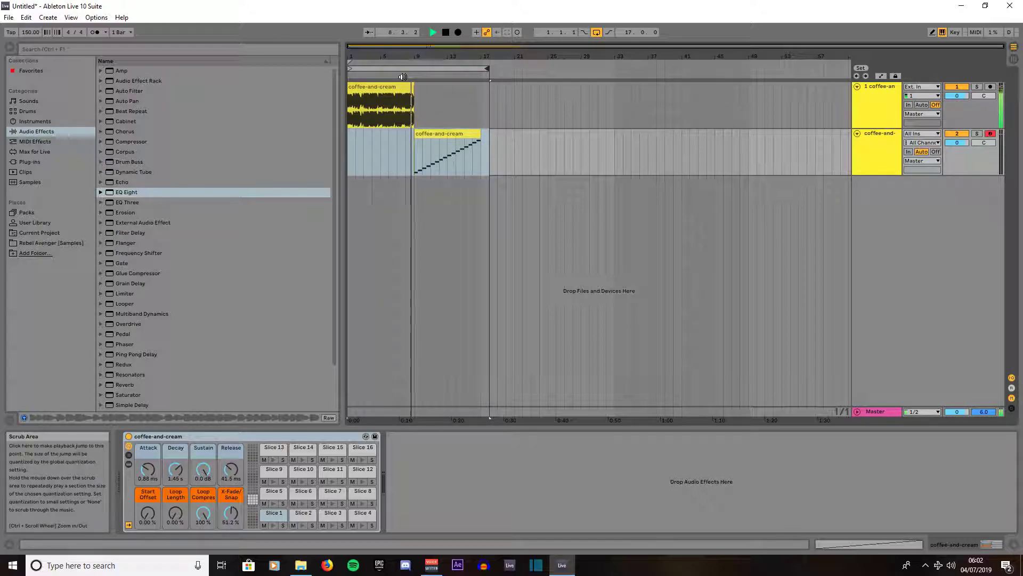
{"action": "key", "text": "space"}
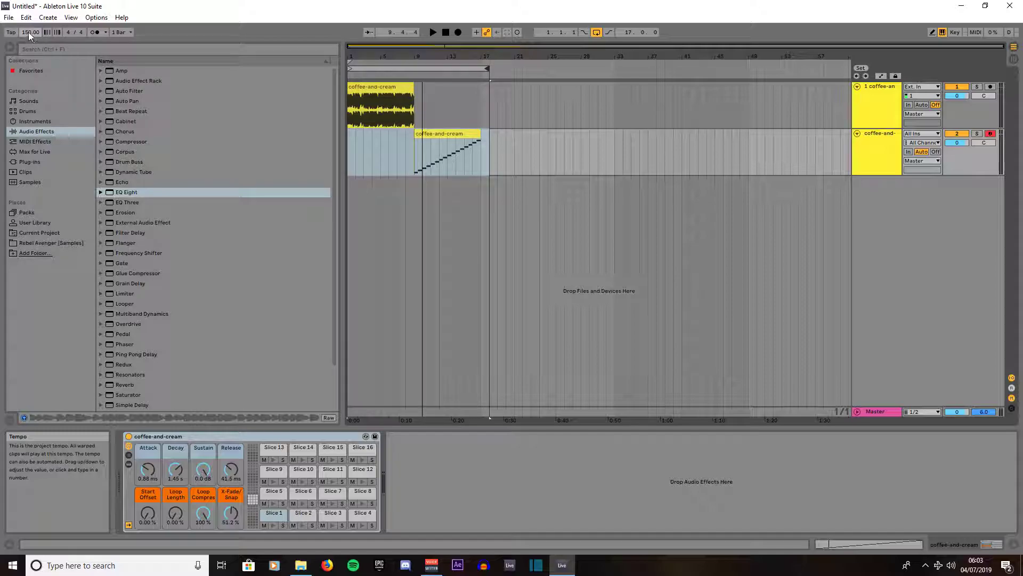
Set the arrangement loop to the sliced MIDI clip, starting at bar 9 with a length of 8 bars
{"action": "left_click", "coordinate": [442, 137]}
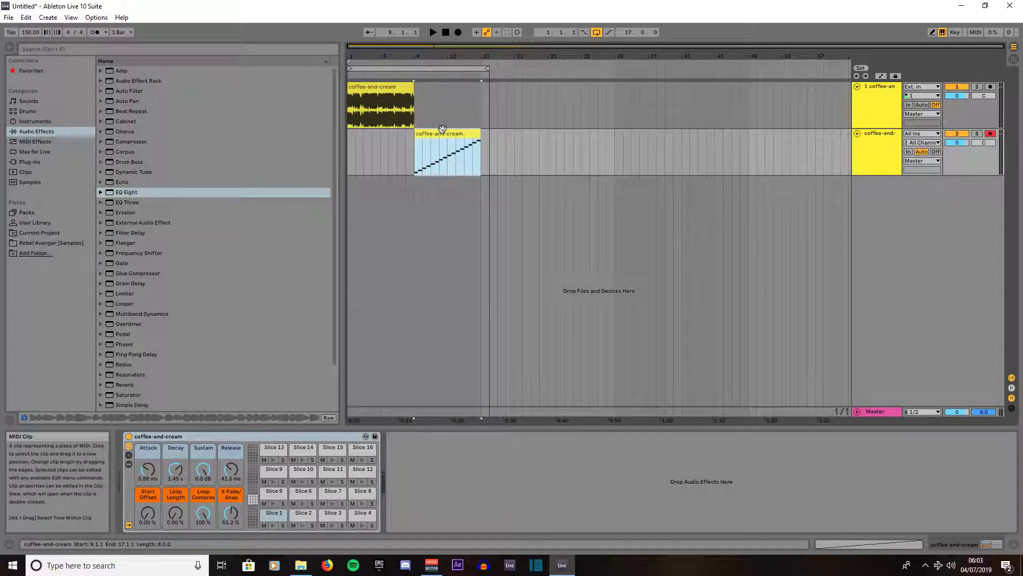
{"action": "key", "text": "ctrl+l"}
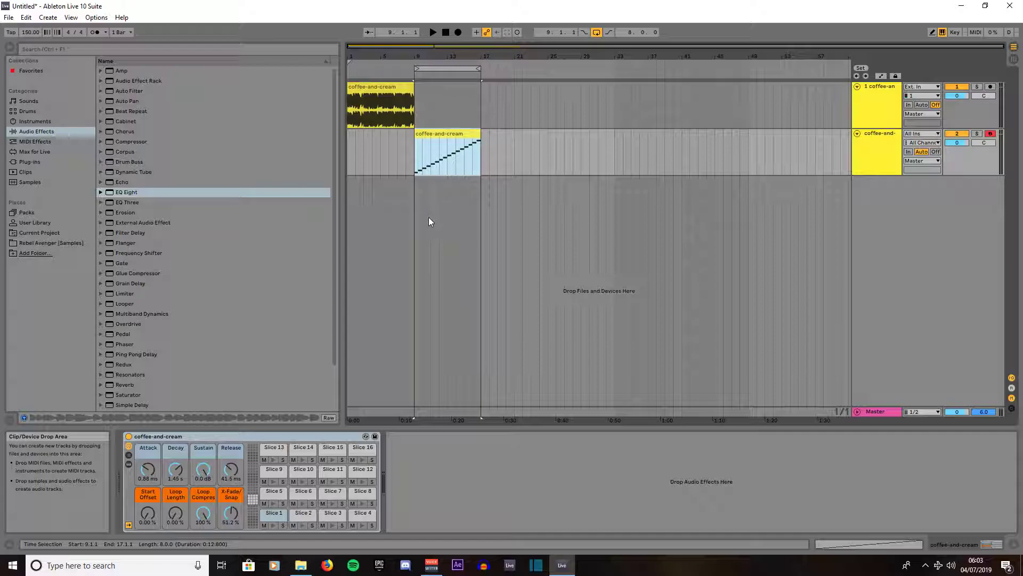
Copy the EQ Eight from the audio track to the sliced MIDI track and compare both tracks' device chains
{"action": "left_click", "coordinate": [383, 87]}
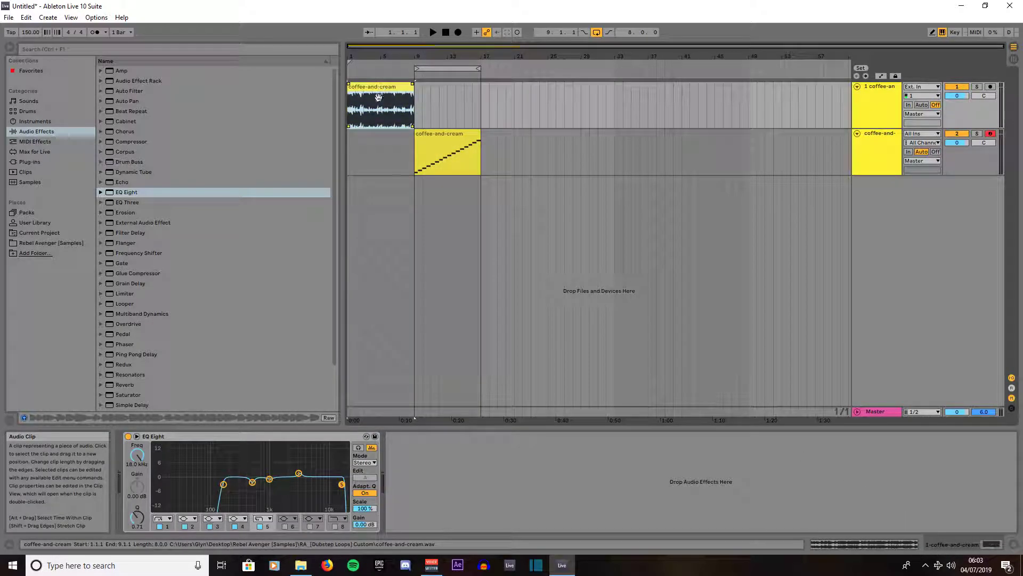
{"action": "left_click", "coordinate": [275, 438]}
{"action": "left_click_drag", "start_coordinate": [375, 232], "coordinate": [434, 143]}
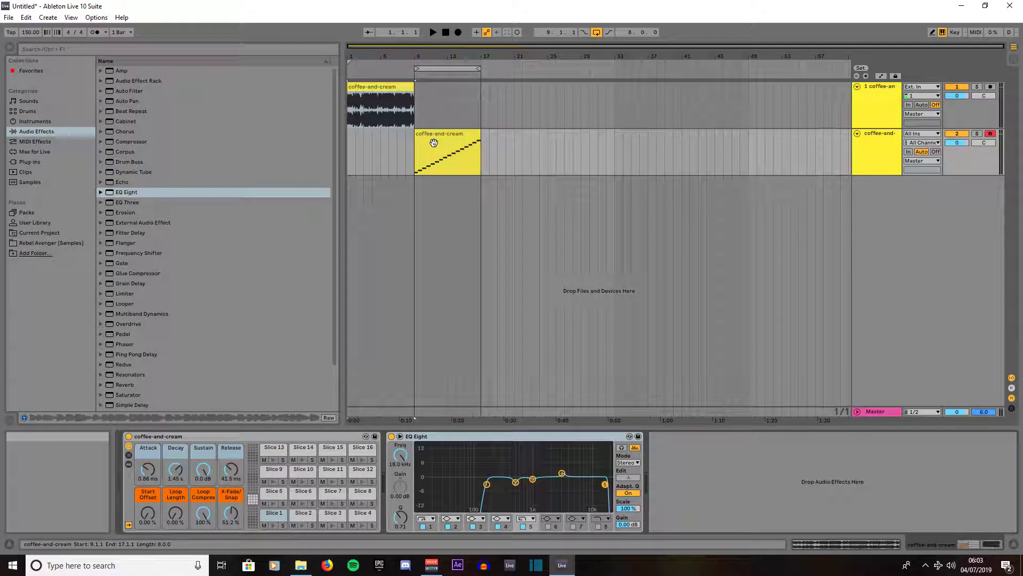
{"action": "left_click", "coordinate": [394, 97]}
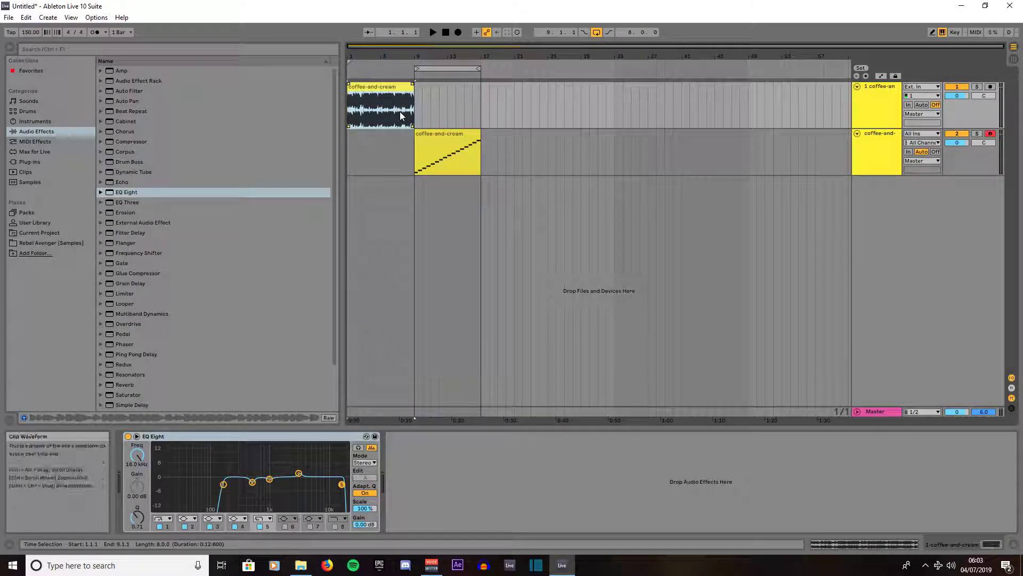
{"action": "left_click", "coordinate": [432, 134]}
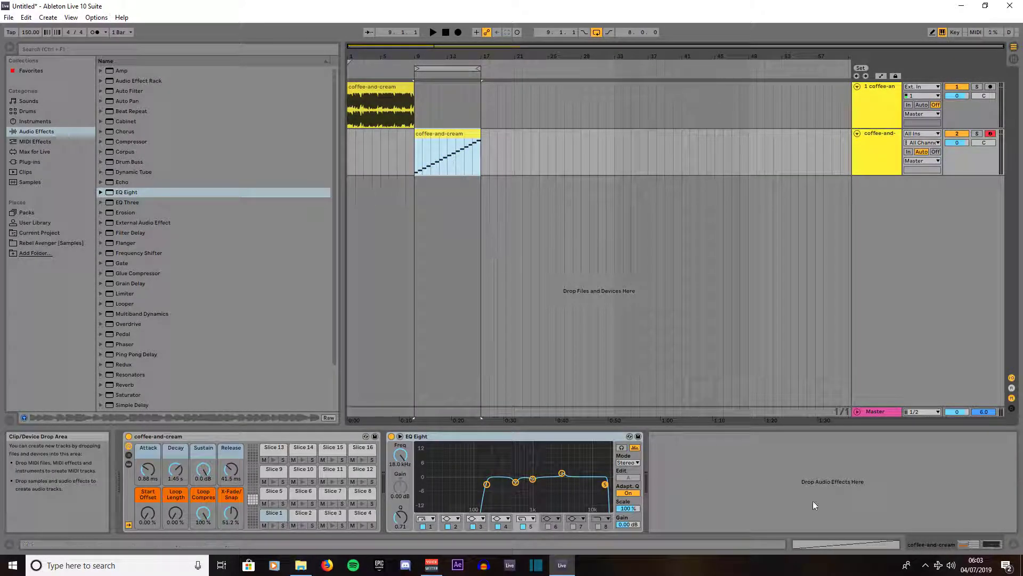
Open the sliced clip's notes, set the fixed grid to 1/2 and turn on Draw Mode
{"action": "left_click", "coordinate": [838, 544]}
{"action": "right_click", "coordinate": [434, 407]}
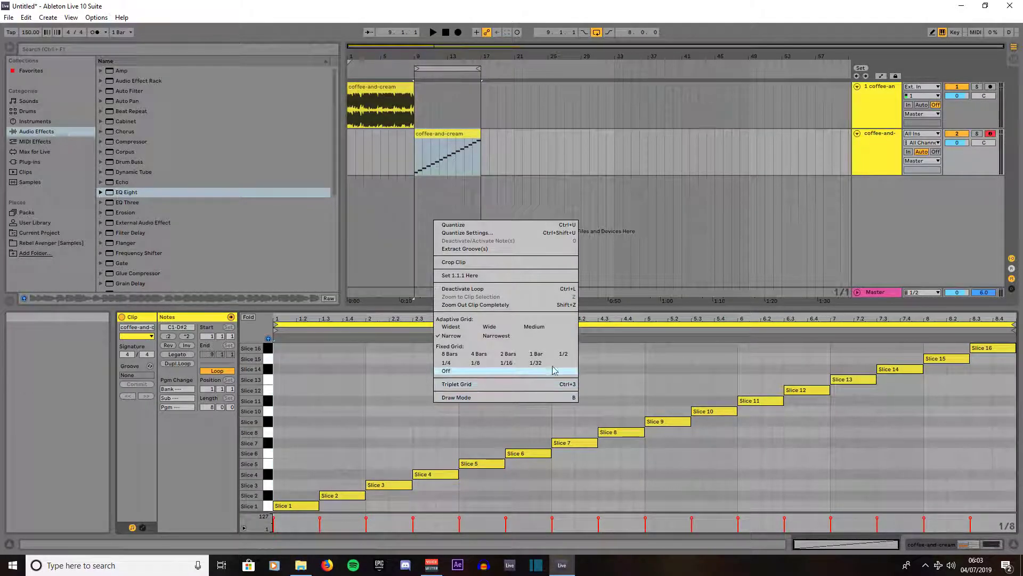
{"action": "left_click", "coordinate": [563, 354]}
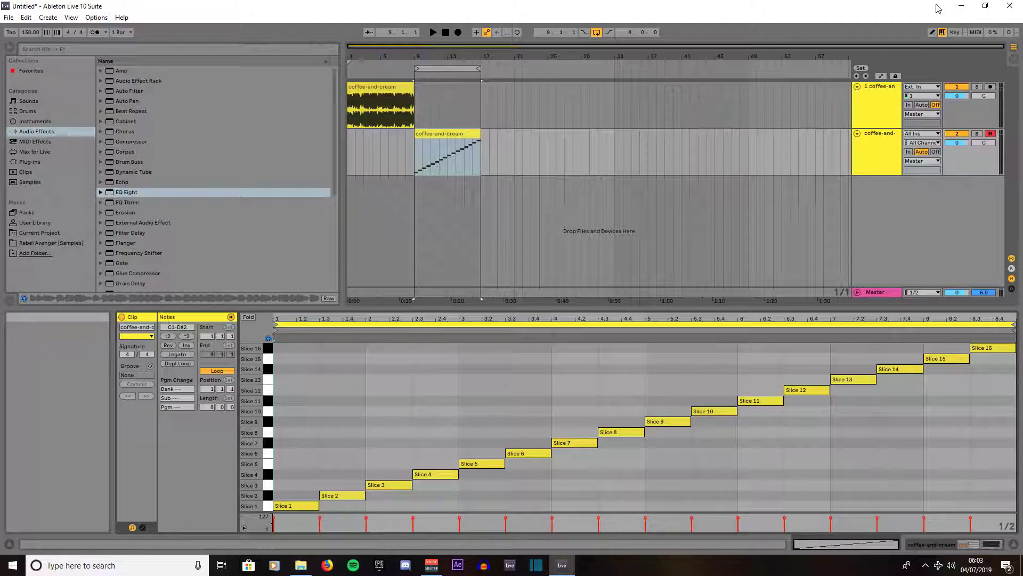
{"action": "left_click", "coordinate": [929, 35]}
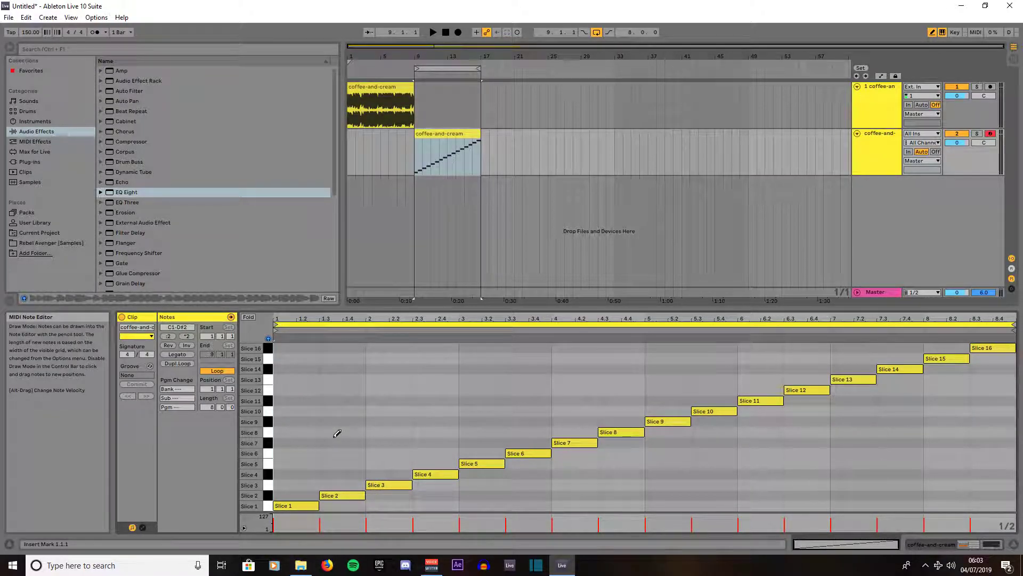
Delete all notes from the sliced clip and preview the sounds of Slice 1 and Slice 9
{"action": "key", "text": "ctrl+a"}
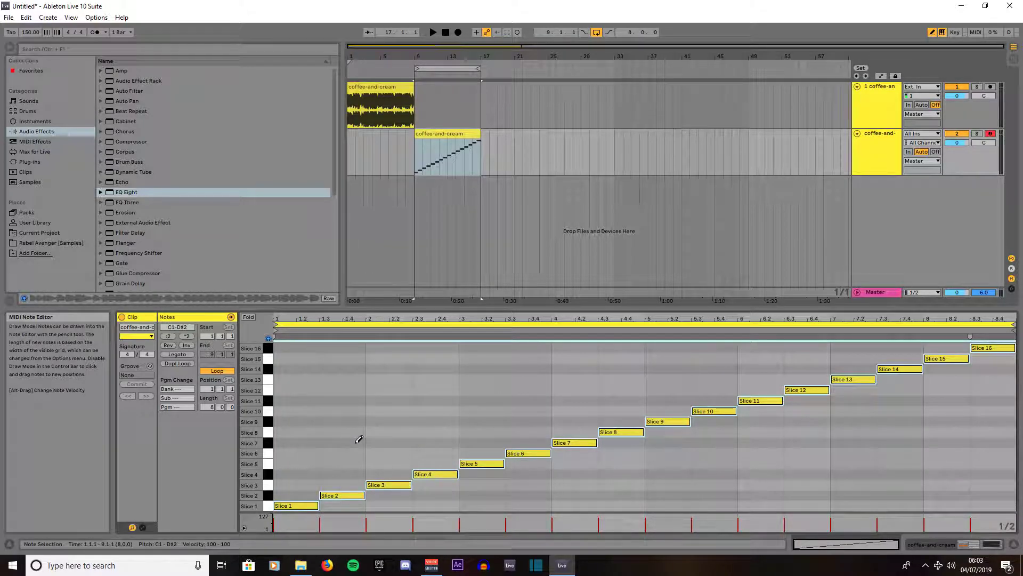
{"action": "key", "text": "Delete"}
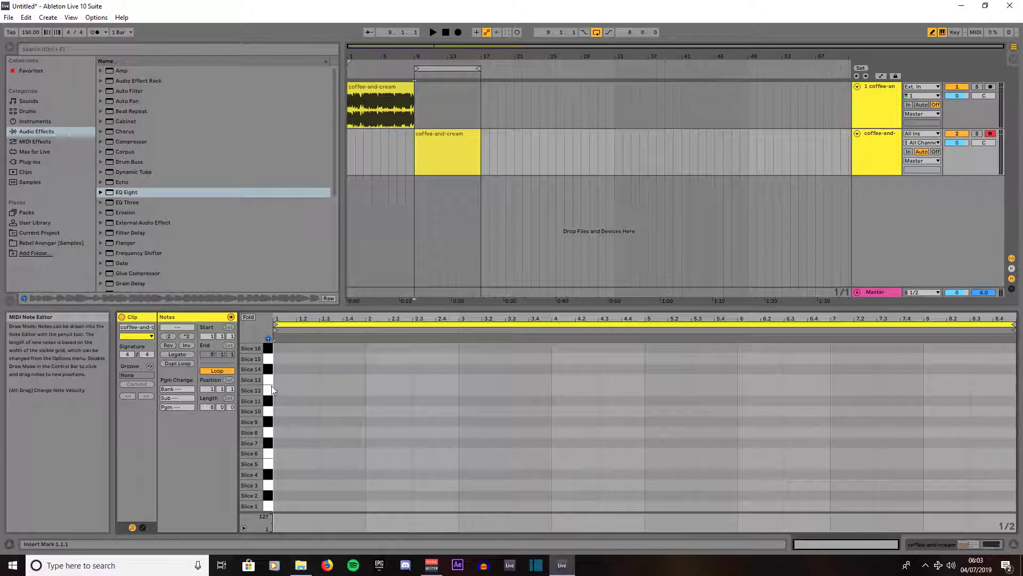
{"action": "left_click", "coordinate": [269, 506]}
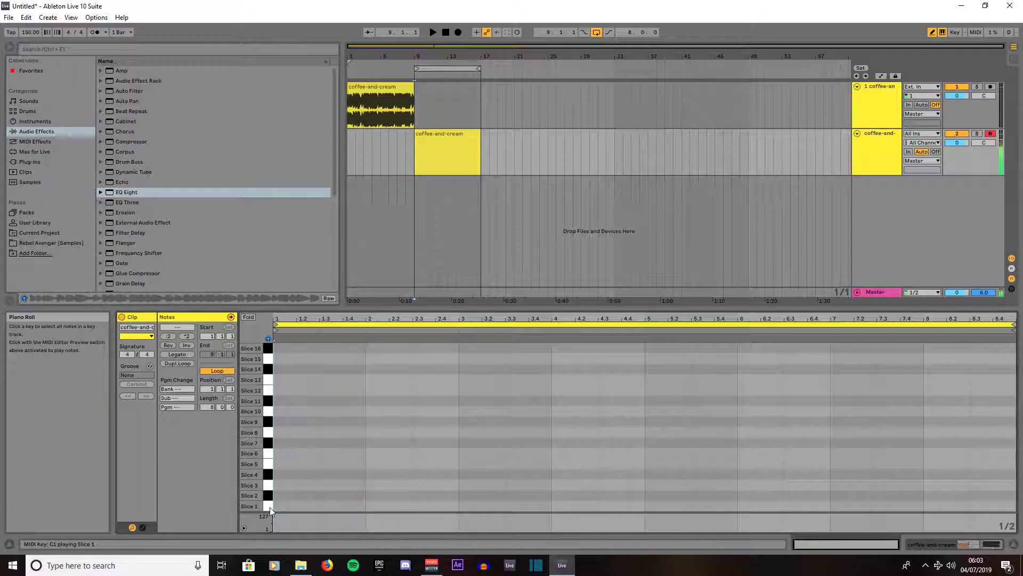
{"action": "left_click", "coordinate": [272, 420]}
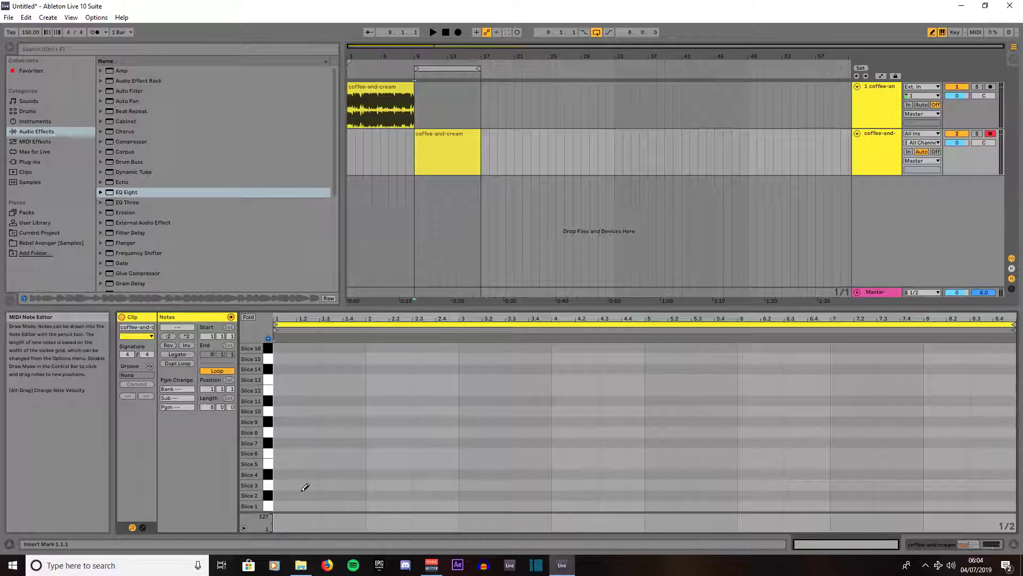
Draw half-bar notes through bars 1 to 3 in the order Slice 9, 5, 13, 8, 14 and 11
{"action": "left_click", "coordinate": [304, 420]}
{"action": "left_click", "coordinate": [337, 463]}
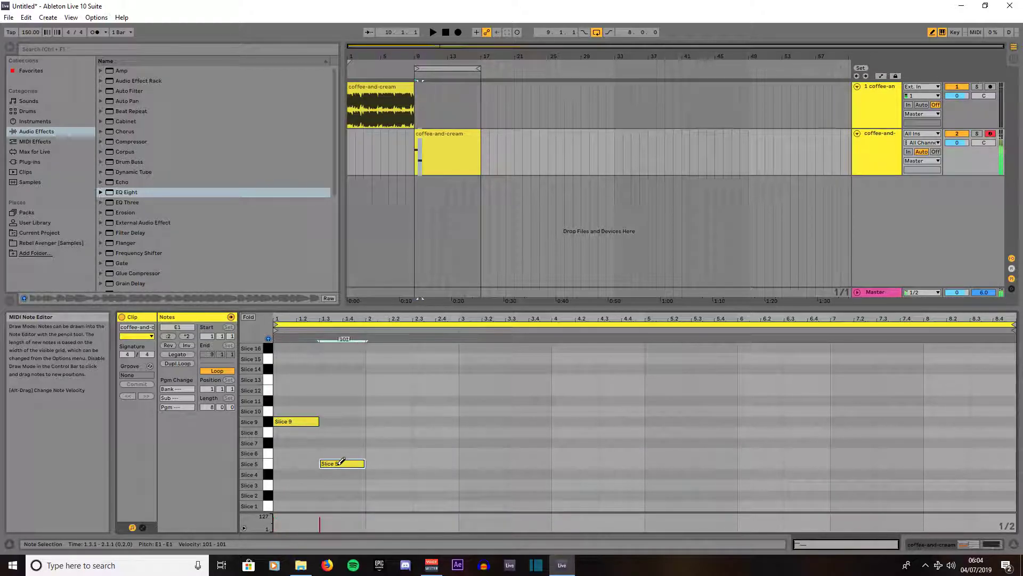
{"action": "left_click", "coordinate": [388, 379]}
{"action": "left_click", "coordinate": [439, 430]}
{"action": "left_click", "coordinate": [486, 369]}
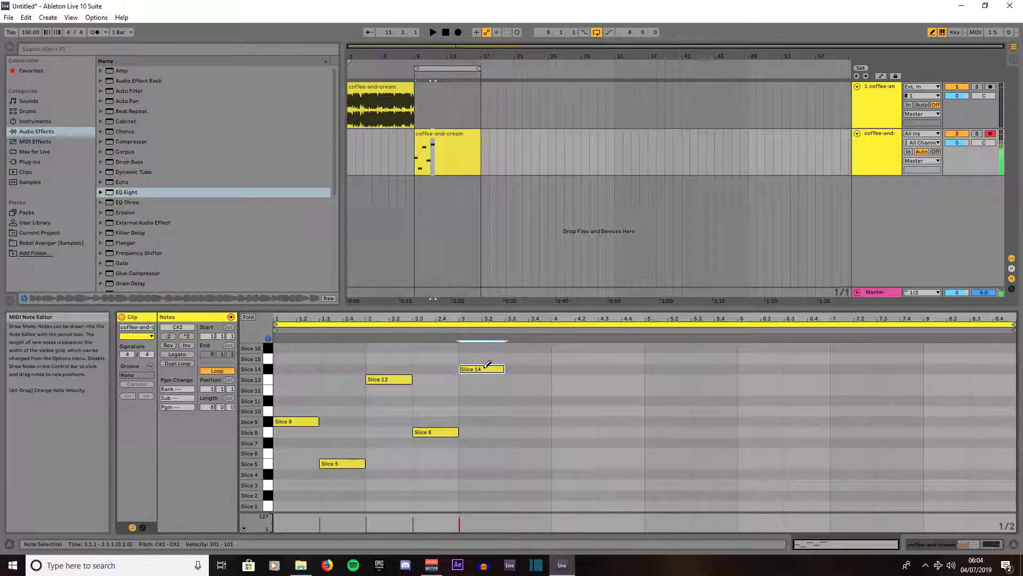
{"action": "left_click", "coordinate": [526, 347]}
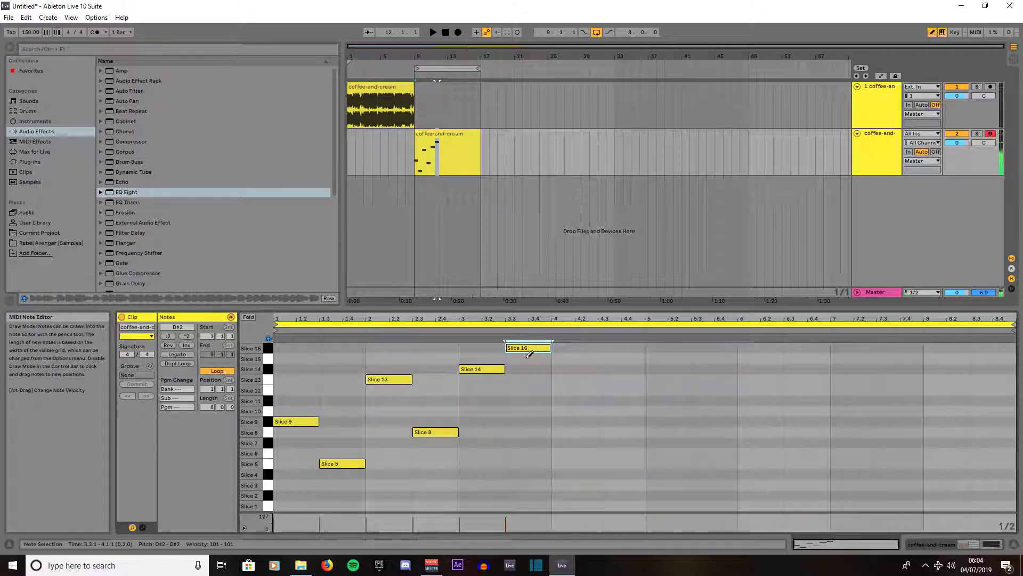
{"action": "left_click_drag", "start_coordinate": [542, 346], "coordinate": [534, 394]}
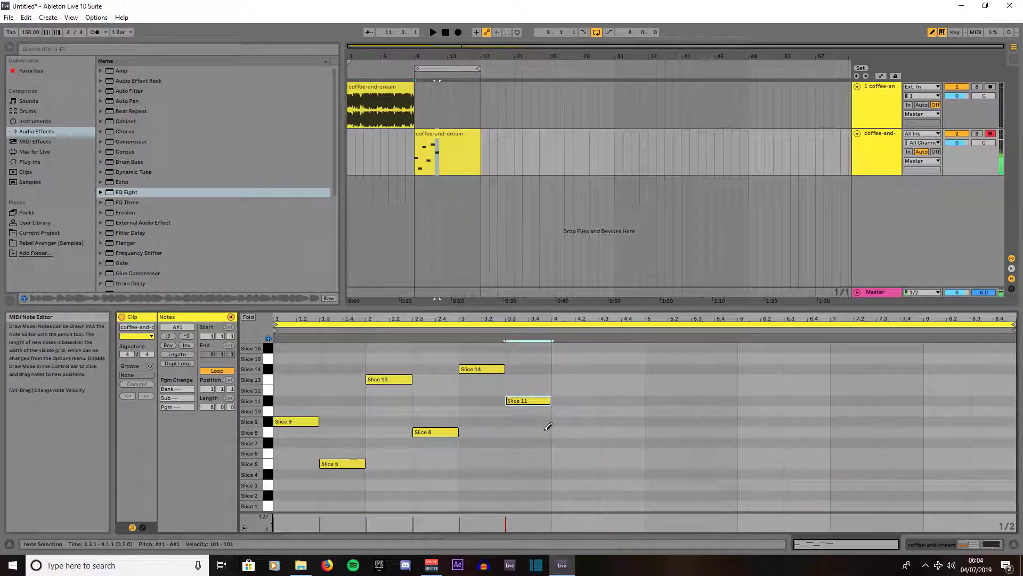
Continue the pattern through bars 4 and 5 with half-bar notes on Slice 3, 7, 10 and 16
{"action": "left_click", "coordinate": [558, 485]}
{"action": "left_click", "coordinate": [612, 453]}
{"action": "left_click_drag", "start_coordinate": [612, 453], "coordinate": [617, 443]}
{"action": "left_click", "coordinate": [664, 410]}
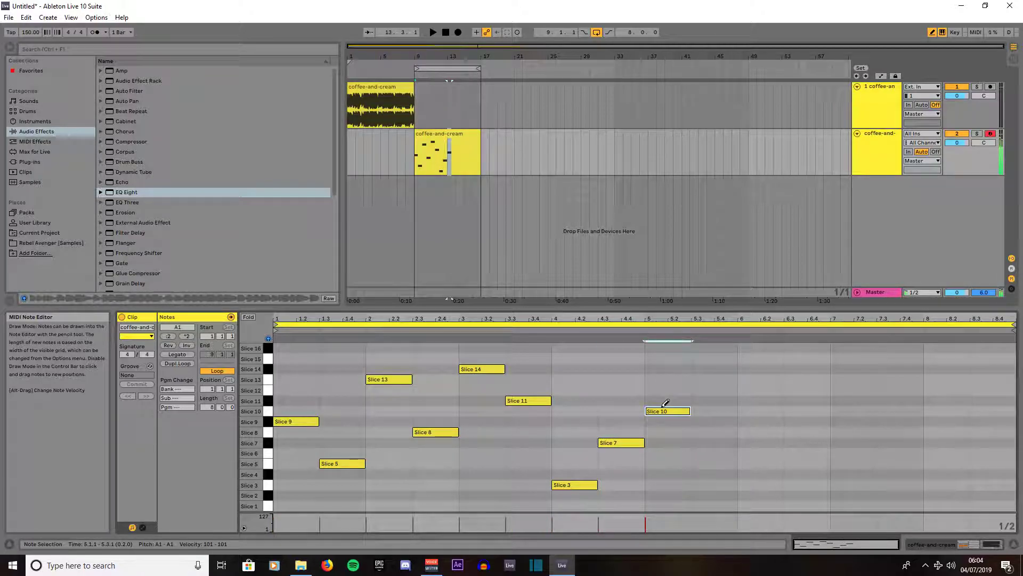
{"action": "left_click", "coordinate": [723, 358]}
{"action": "key", "text": "Up"}
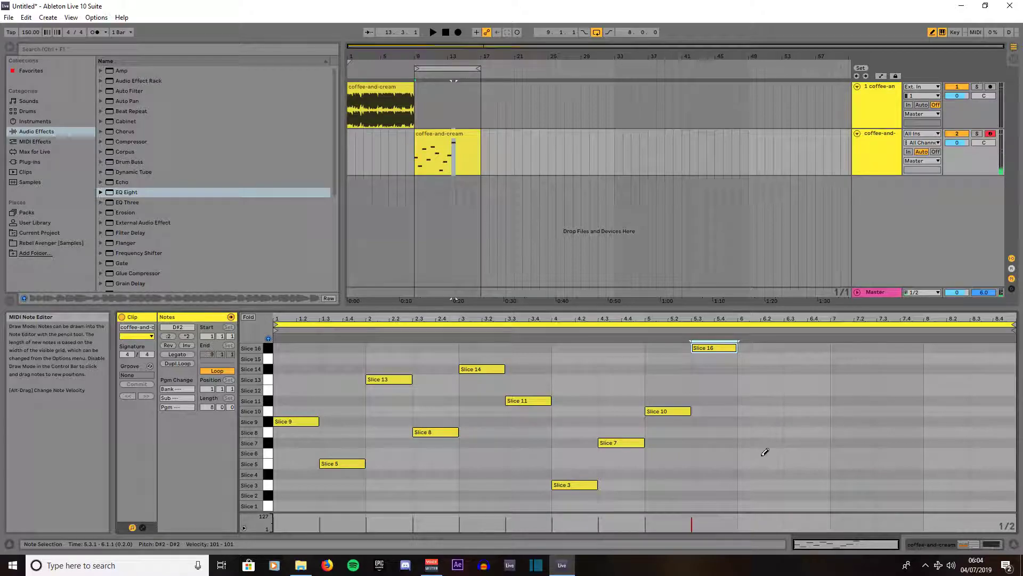
Fill bar 6 with half-bar notes on Slice 2 and Slice 6
{"action": "left_click", "coordinate": [762, 505]}
{"action": "left_click", "coordinate": [766, 504]}
{"action": "left_click", "coordinate": [767, 496]}
{"action": "left_click", "coordinate": [805, 464]}
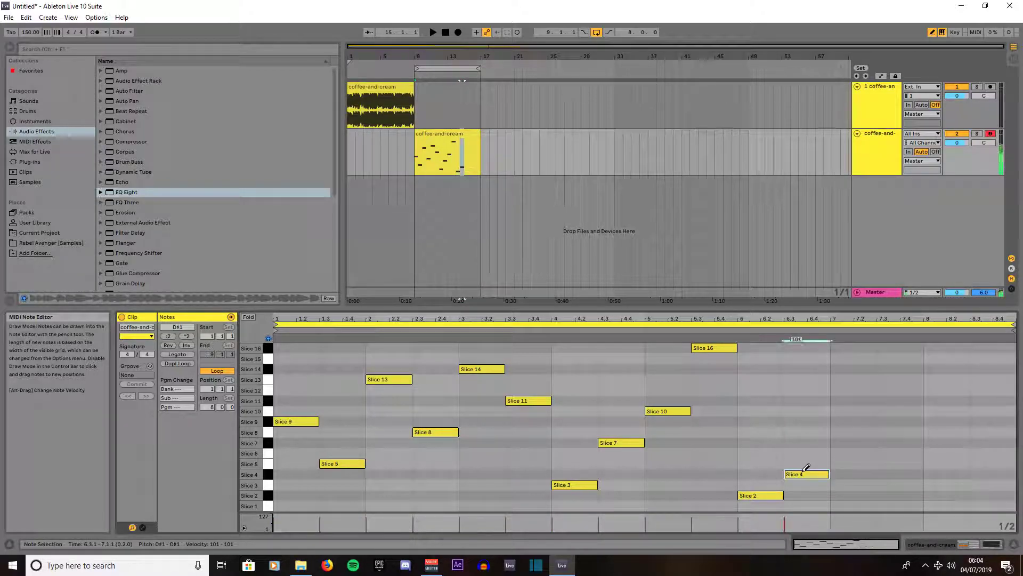
{"action": "left_click_drag", "start_coordinate": [808, 462], "coordinate": [807, 451]}
Fill bar 7 with half-bar notes on Slice 14 and Slice 10
{"action": "left_click", "coordinate": [859, 390]}
{"action": "left_click", "coordinate": [861, 385]}
{"action": "left_click", "coordinate": [859, 380]}
{"action": "left_click", "coordinate": [859, 380]}
{"action": "left_click", "coordinate": [861, 373]}
{"action": "left_click", "coordinate": [888, 400]}
{"action": "left_click", "coordinate": [886, 400]}
{"action": "left_click", "coordinate": [886, 410]}
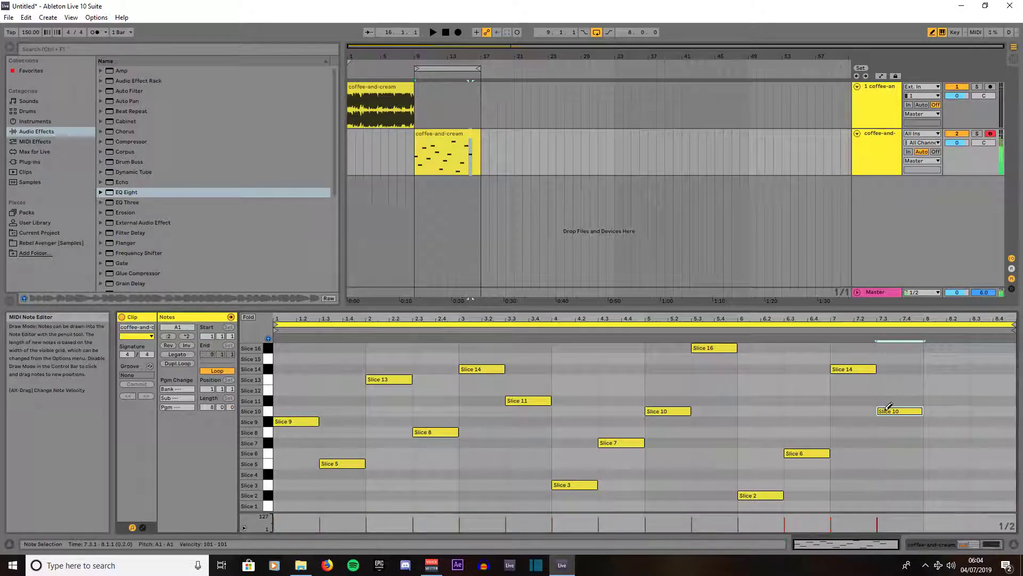
Fill bar 8 with half-bar notes on Slice 5 and Slice 15, and play back the finished pattern
{"action": "left_click", "coordinate": [941, 441]}
{"action": "left_click", "coordinate": [940, 441]}
{"action": "left_click", "coordinate": [937, 473]}
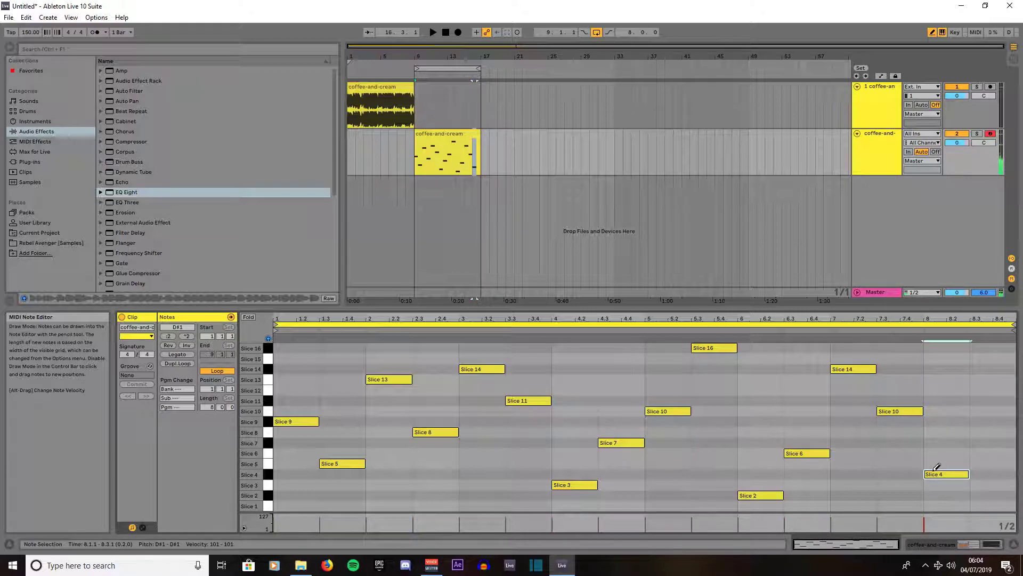
{"action": "left_click_drag", "start_coordinate": [936, 466], "coordinate": [936, 461]}
{"action": "left_click", "coordinate": [984, 358]}
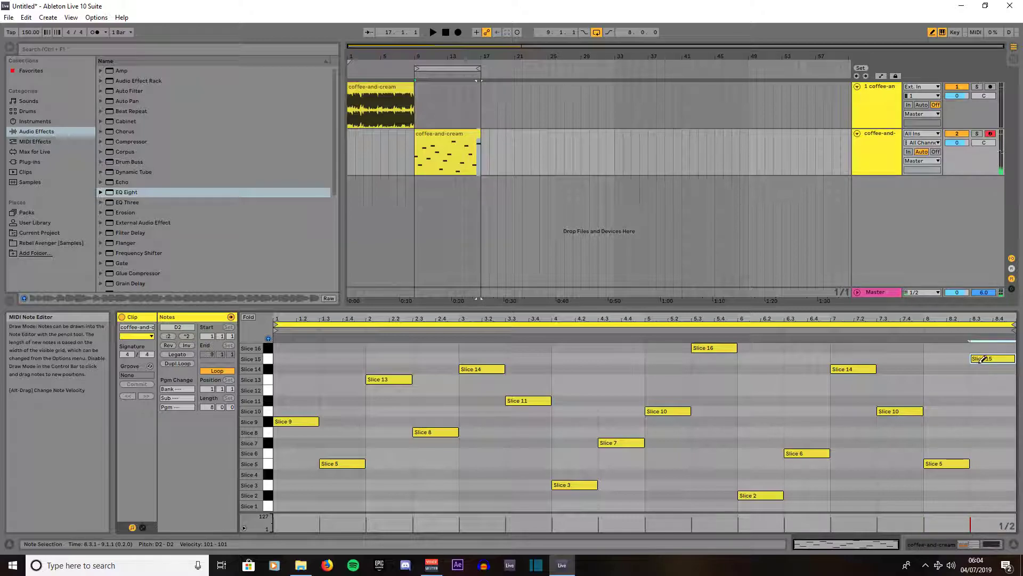
{"action": "key", "text": "space"}
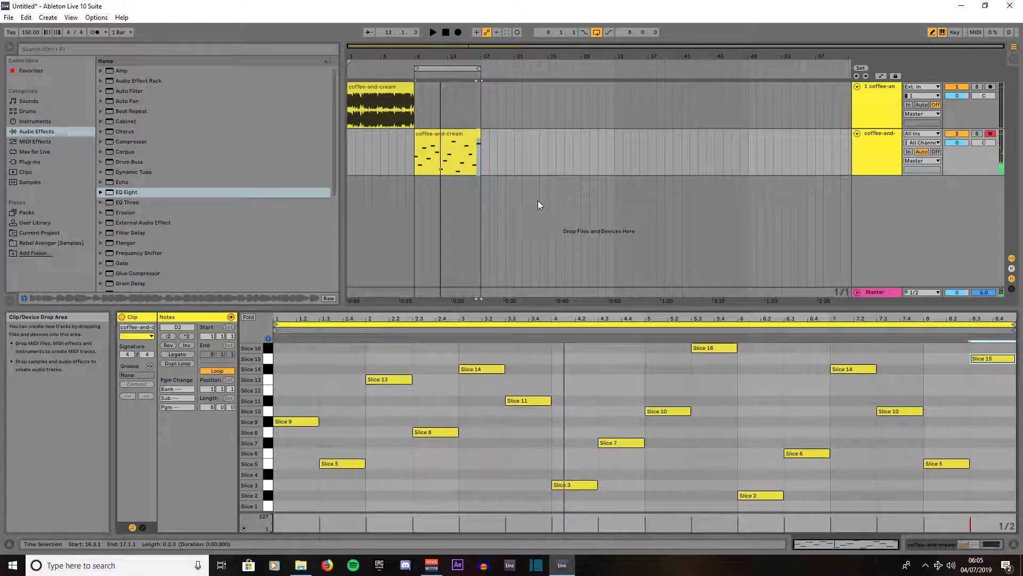
Duplicate the sliced MIDI track, split the copied clip in half and swap the halves, placing the second at bar 25 and the first at bar 29
{"action": "right_click", "coordinate": [872, 138]}
{"action": "left_click", "coordinate": [887, 156]}
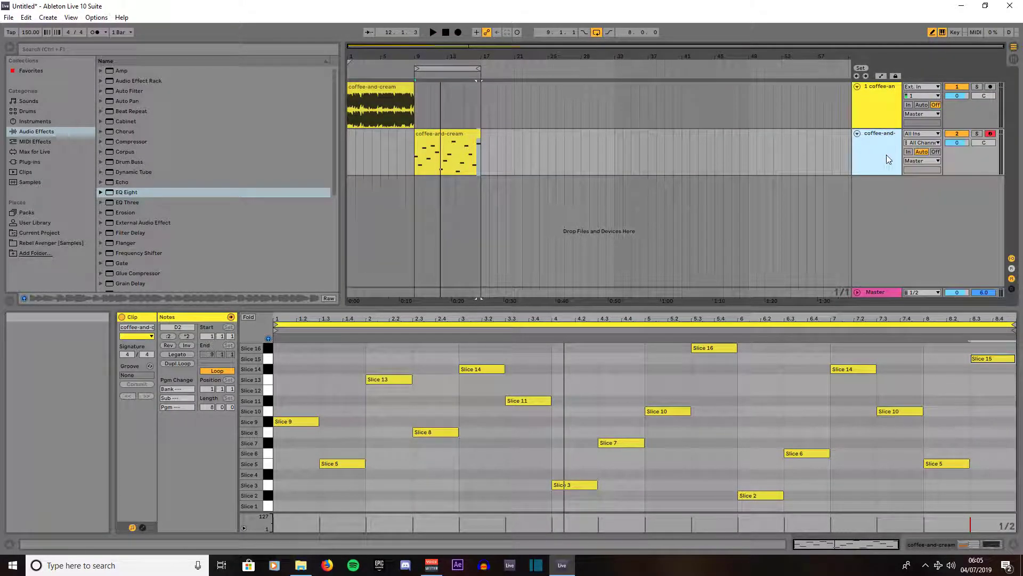
{"action": "left_click", "coordinate": [445, 184]}
{"action": "left_click_drag", "start_coordinate": [445, 184], "coordinate": [566, 193]}
{"action": "left_click", "coordinate": [515, 198]}
{"action": "left_click", "coordinate": [501, 182]}
{"action": "left_click_drag", "start_coordinate": [502, 183], "coordinate": [575, 191]}
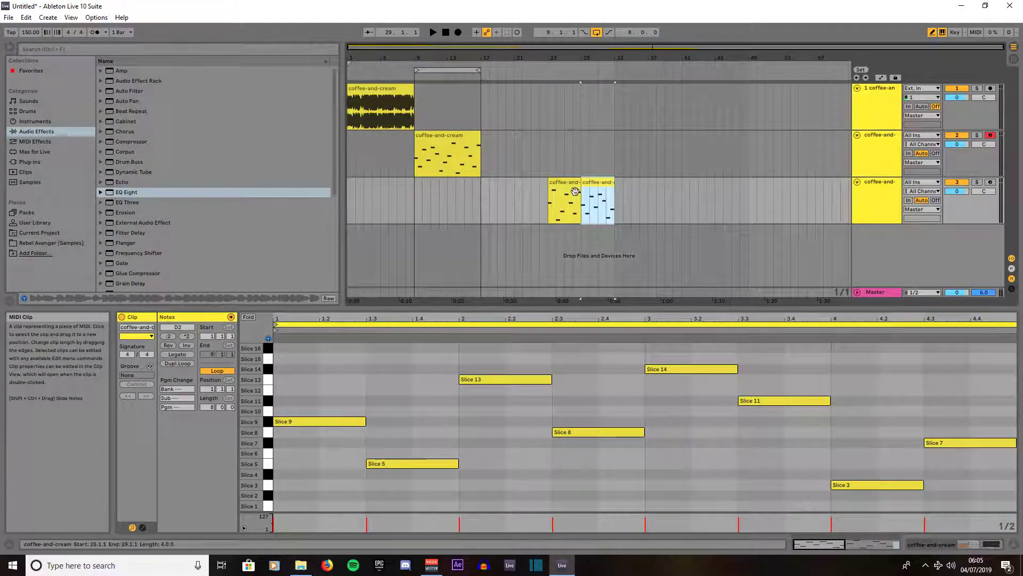
Consolidate the two swapped clip halves into one clip and move it to bar 17
{"action": "left_click", "coordinate": [567, 181], "text": "shift"}
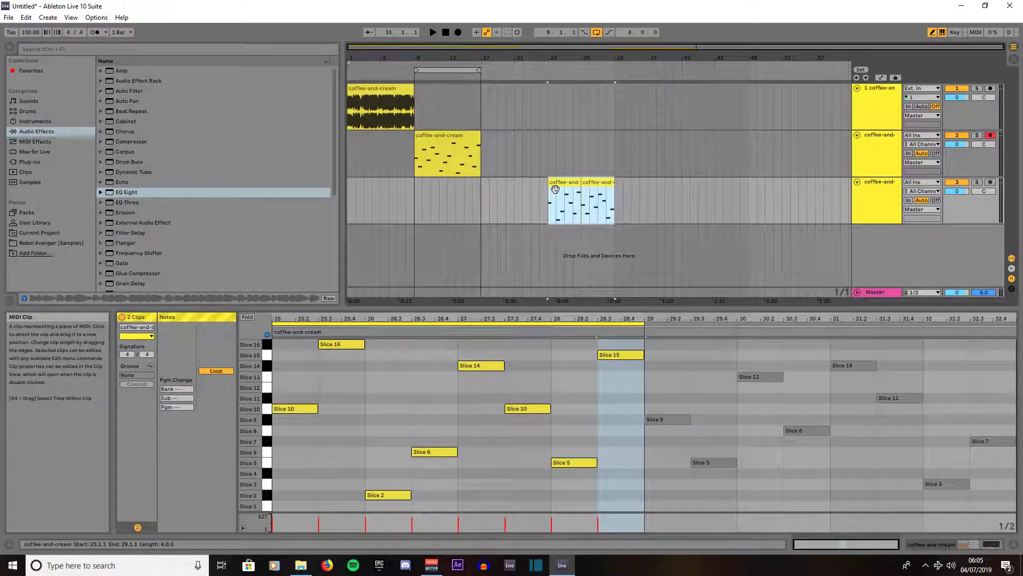
{"action": "right_click", "coordinate": [557, 184]}
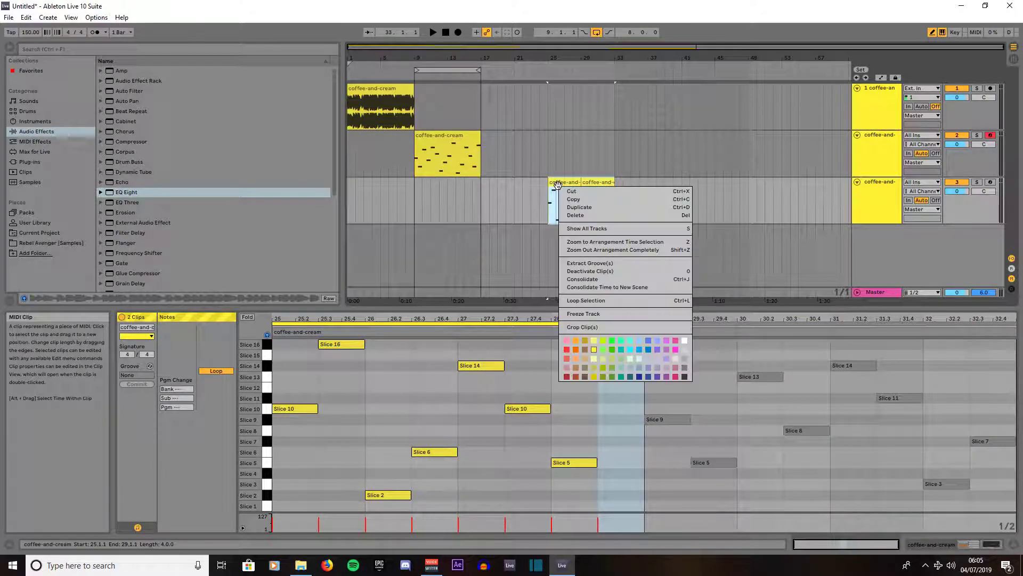
{"action": "left_click", "coordinate": [576, 280]}
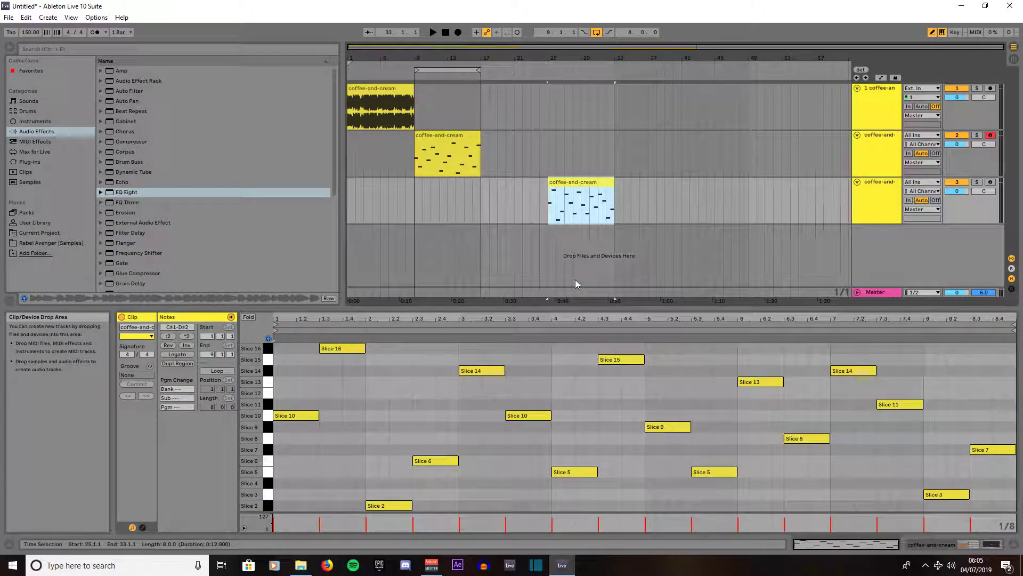
{"action": "left_click_drag", "start_coordinate": [570, 186], "coordinate": [504, 186]}
Add a Flanger to the duplicated MIDI track and display its device chain
{"action": "left_click", "coordinate": [27, 133]}
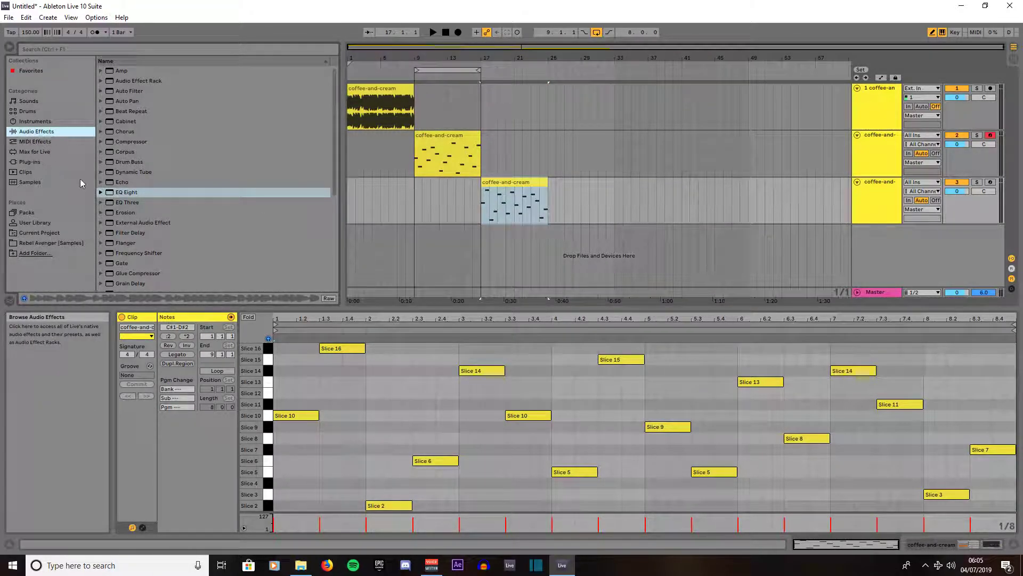
{"action": "left_click", "coordinate": [128, 243]}
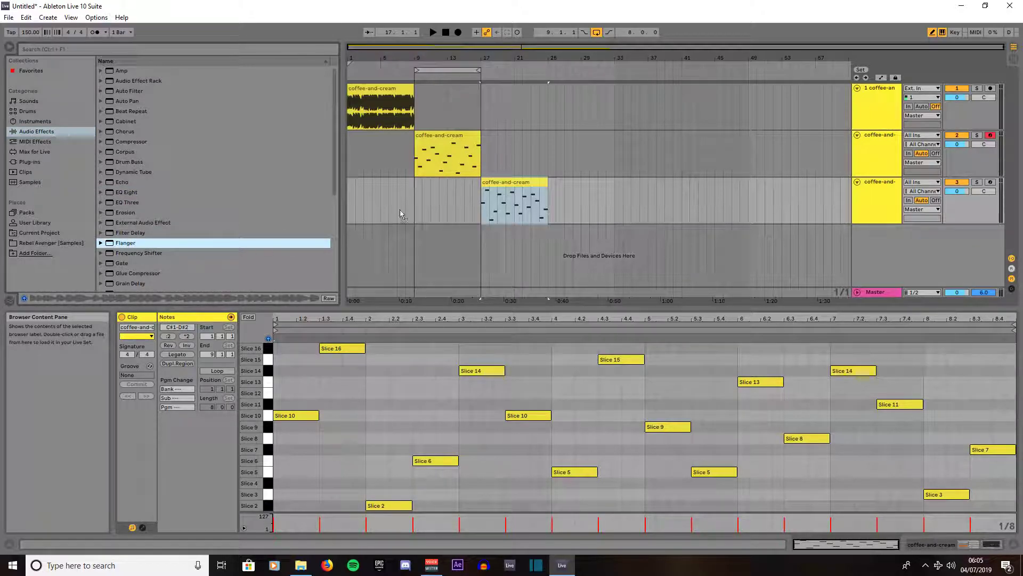
{"action": "key", "text": "shift+Tab"}
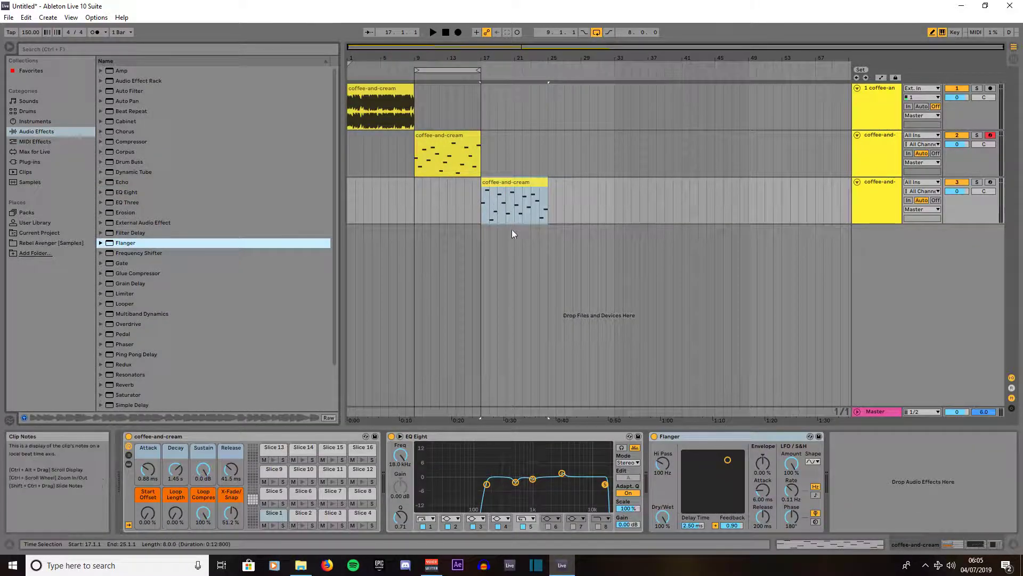
Loop the rearranged clip for 8 bars from bar 17, play it and lower its track volume to -6.0 dB
{"action": "left_click", "coordinate": [529, 183]}
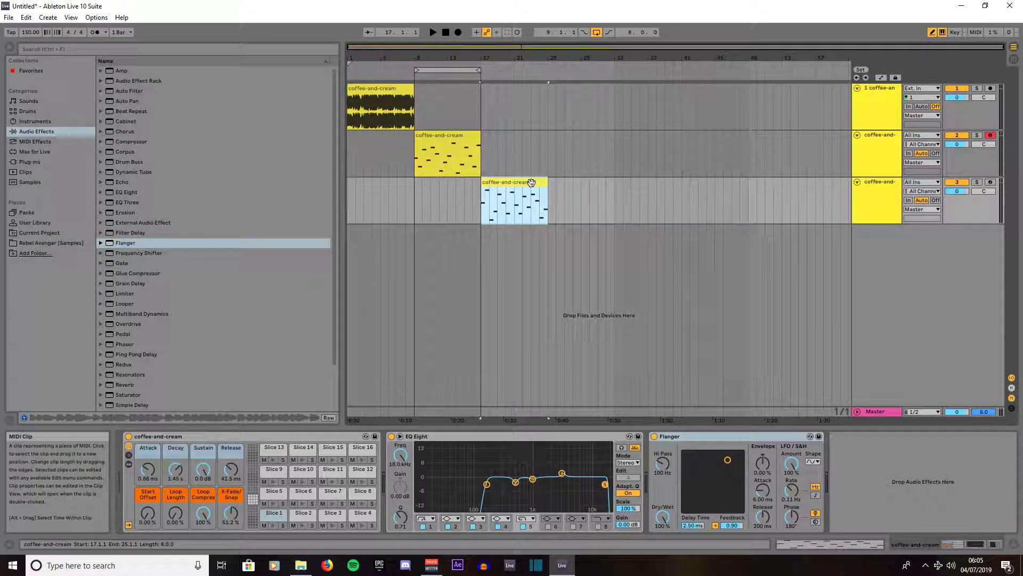
{"action": "key", "text": "ctrl+l"}
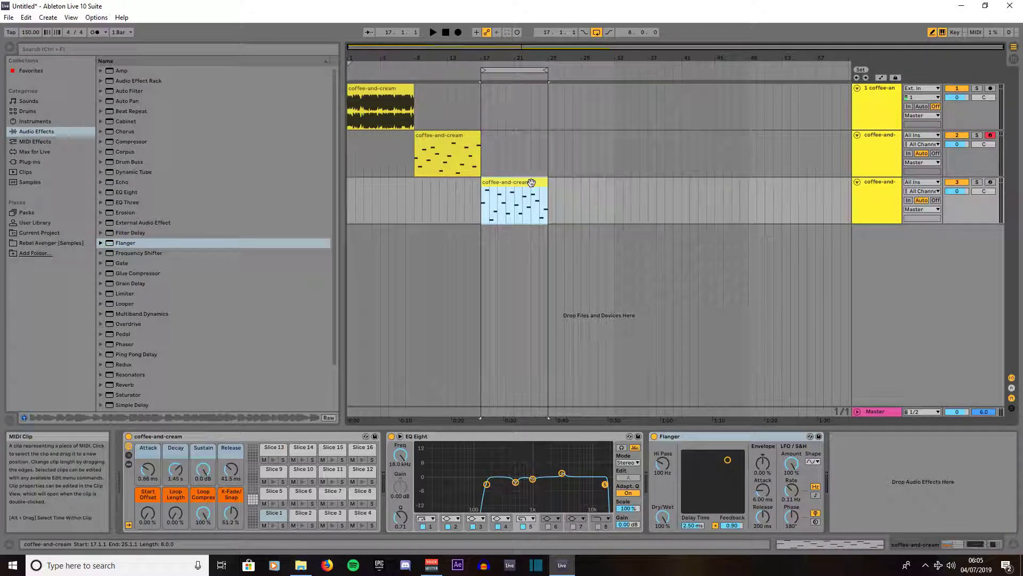
{"action": "key", "text": "space"}
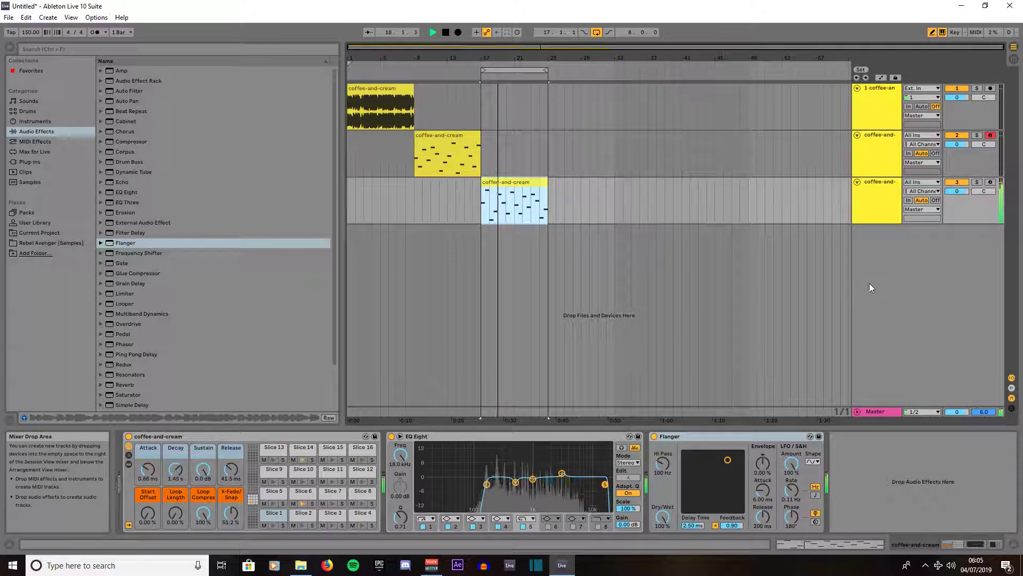
{"action": "left_click_drag", "start_coordinate": [956, 192], "coordinate": [957, 206]}
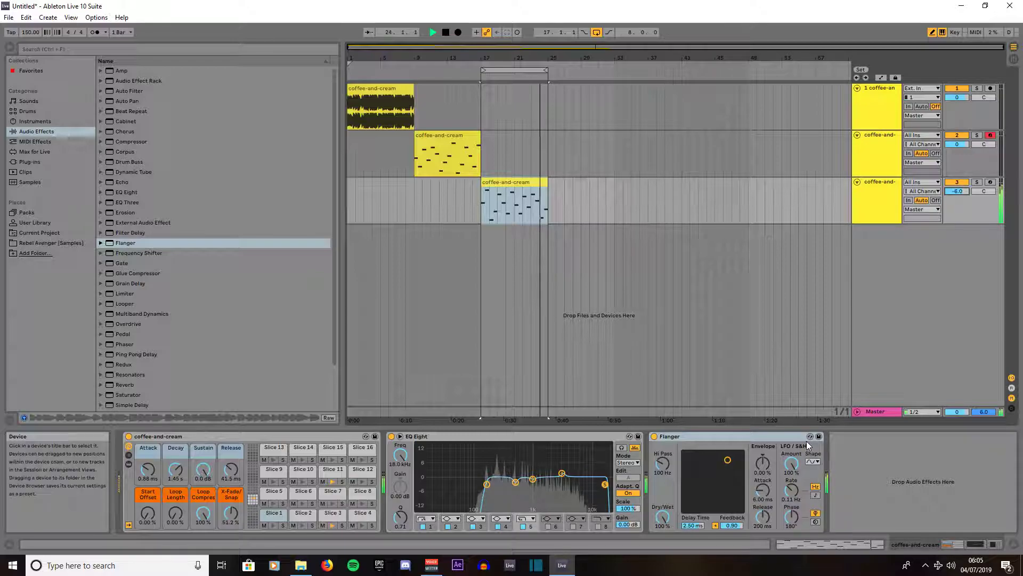
Set the Flanger's release to 300 ms, attack to 0.91 ms, dry/wet to 75%, delay time to 2.05 ms and feedback to 0.87
{"action": "left_click_drag", "start_coordinate": [763, 515], "coordinate": [763, 501]}
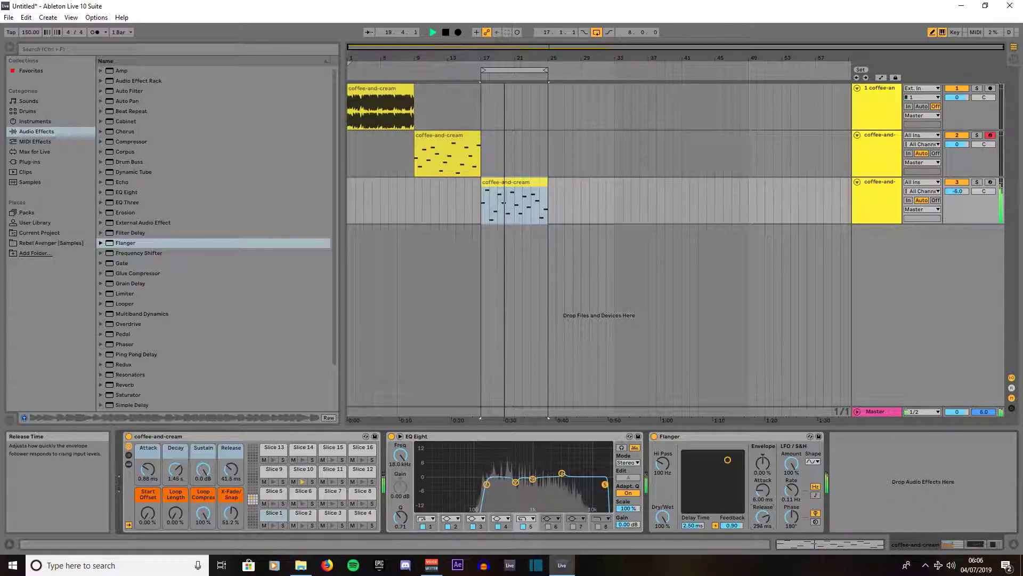
{"action": "mouse_move", "coordinate": [763, 517]}
{"action": "left_mouse_down"}
{"action": "mouse_move", "coordinate": [762, 495]}
{"action": "mouse_move", "coordinate": [762, 513]}
{"action": "left_mouse_up"}
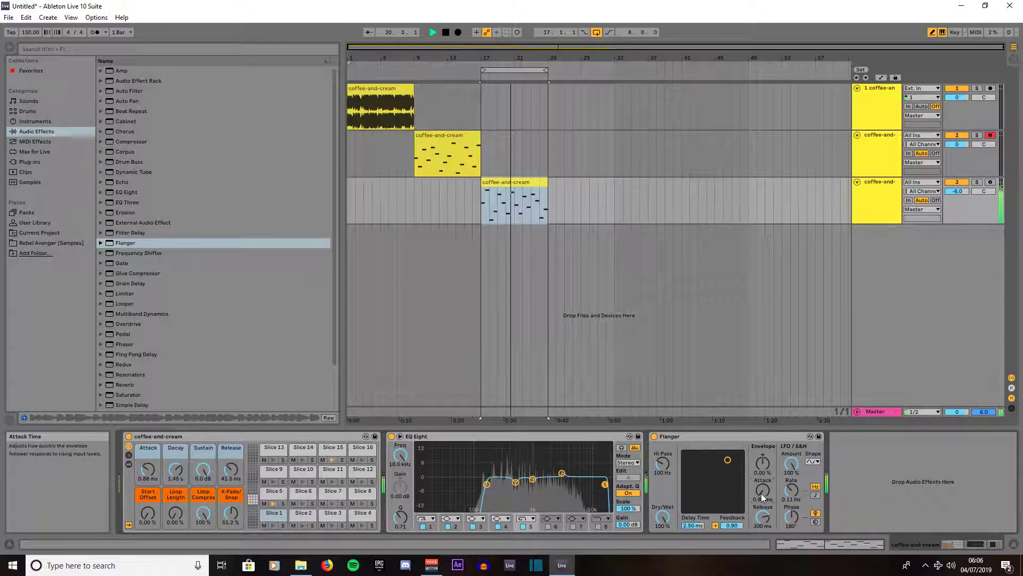
{"action": "left_click_drag", "start_coordinate": [661, 516], "coordinate": [693, 528]}
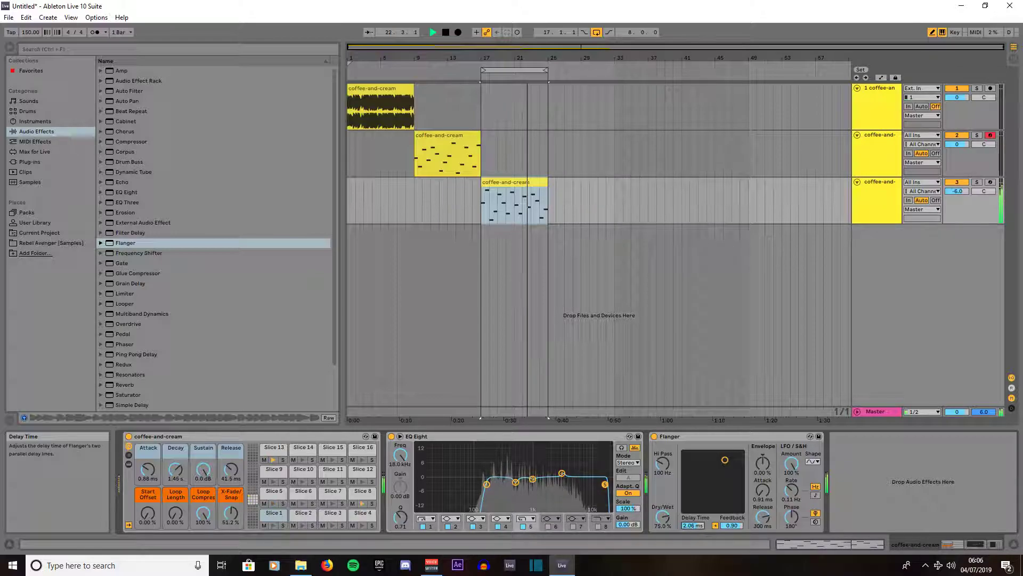
{"action": "left_click_drag", "start_coordinate": [730, 526], "coordinate": [730, 525]}
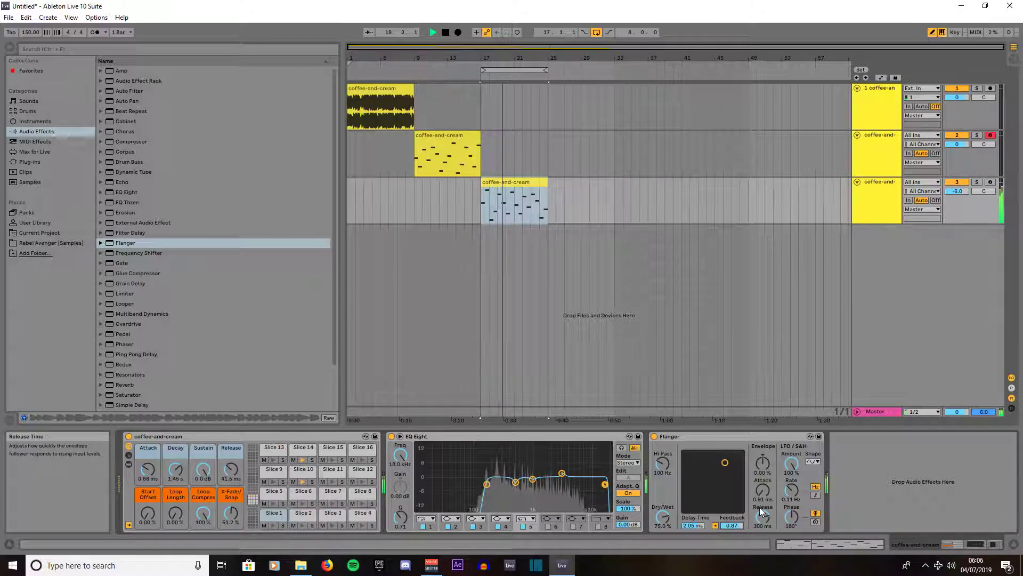
Switch the Flanger's LFO shape to the last noise waveform, with width at 70% and feedback at 0.89
{"action": "left_click", "coordinate": [814, 461]}
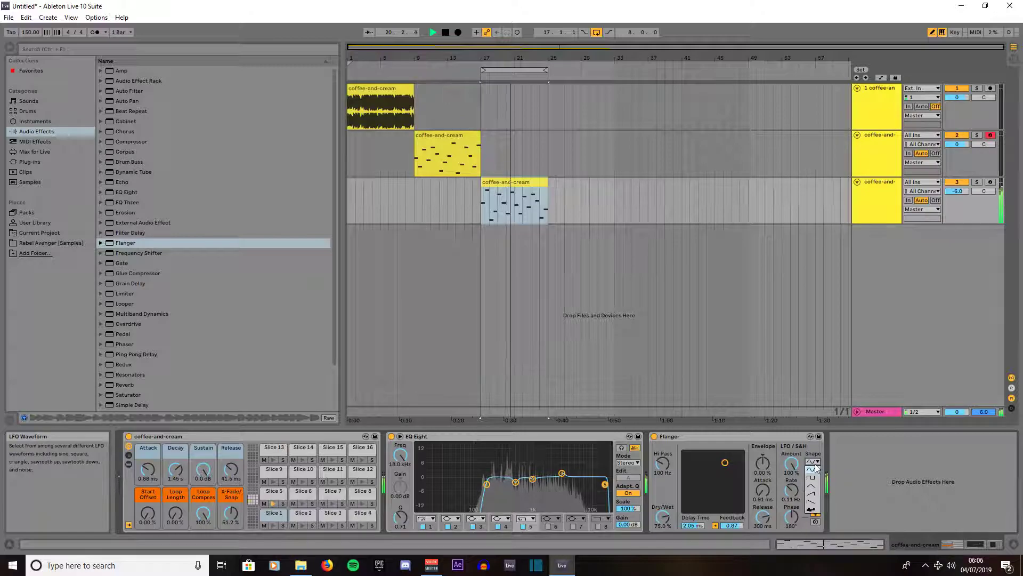
{"action": "left_click", "coordinate": [817, 507]}
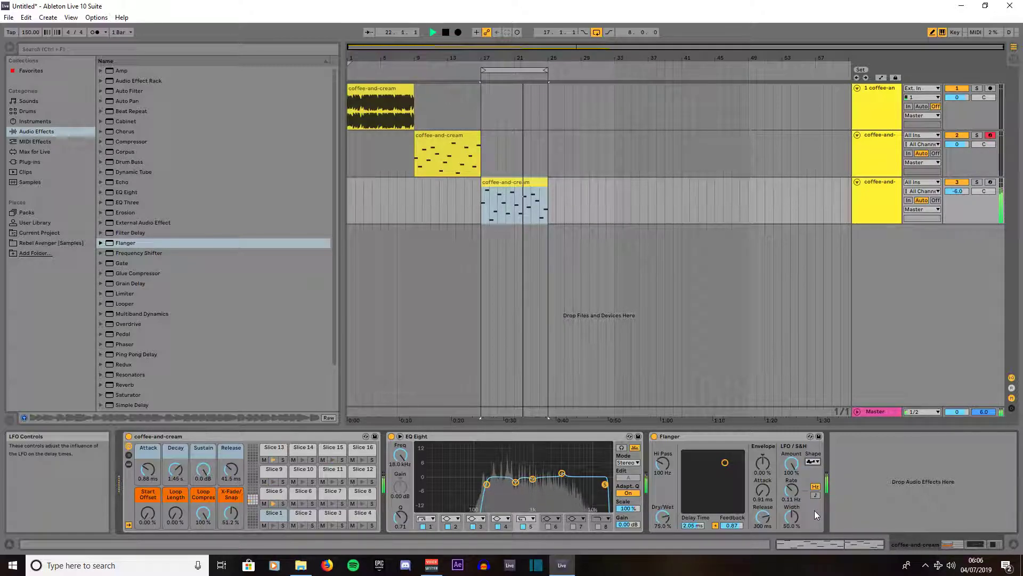
{"action": "left_click_drag", "start_coordinate": [792, 520], "coordinate": [791, 499]}
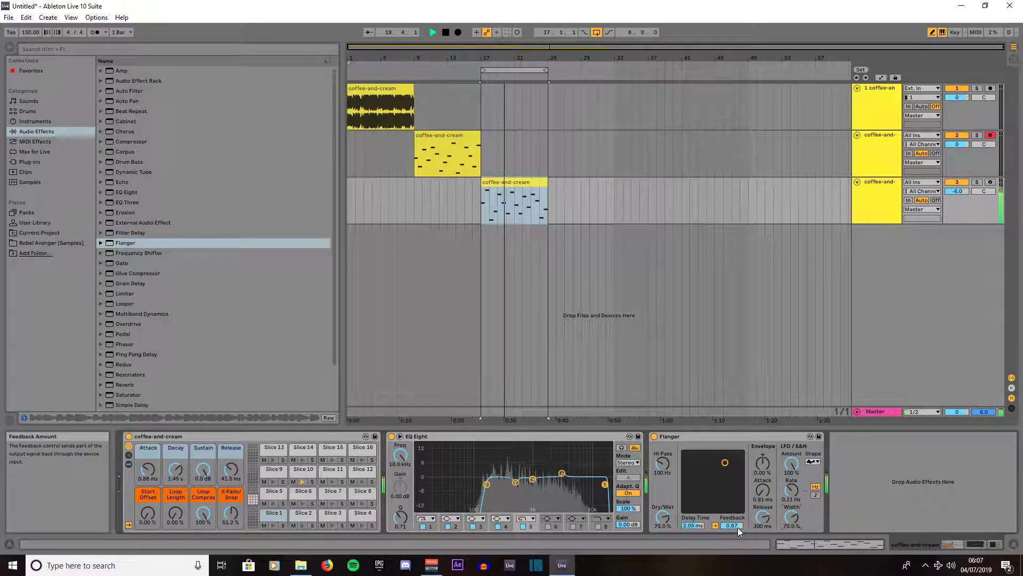
{"action": "left_click_drag", "start_coordinate": [738, 528], "coordinate": [738, 526]}
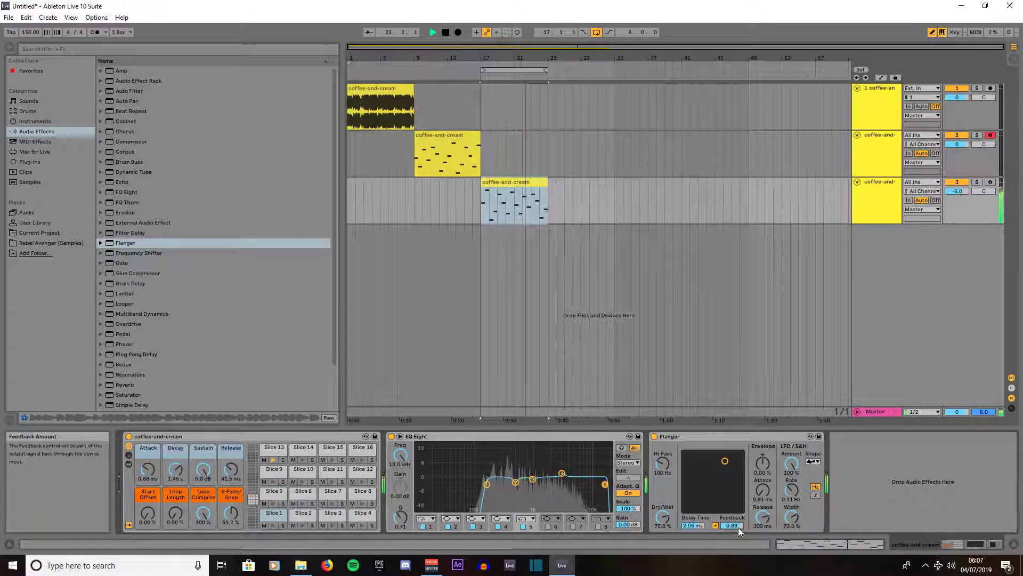
Set the Flanger's feedback to 0.91, Hi Pass to 205 Hz and LFO rate to 2.52 Hz
{"action": "left_click_drag", "start_coordinate": [738, 527], "coordinate": [737, 526]}
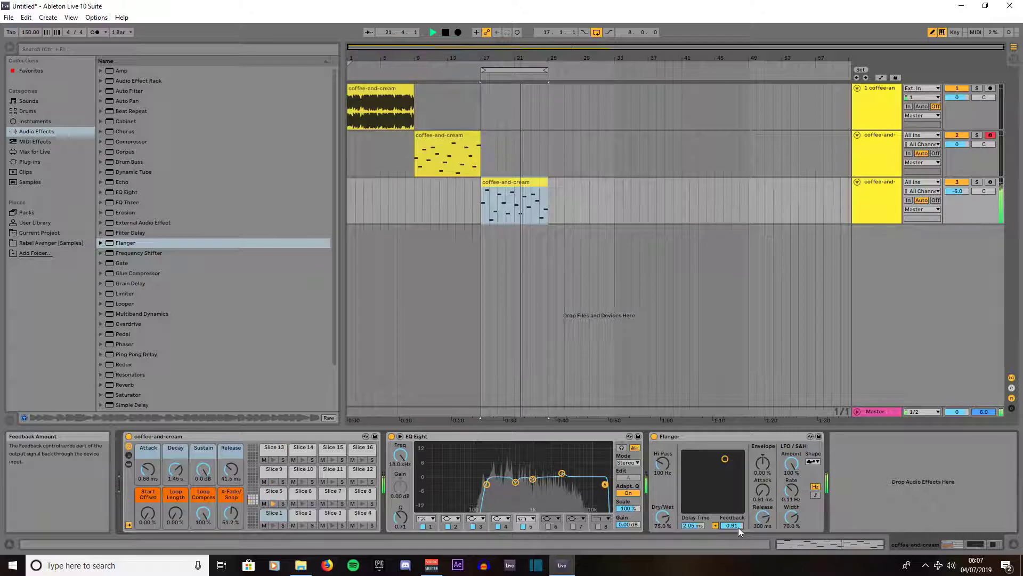
{"action": "mouse_move", "coordinate": [660, 466]}
{"action": "left_mouse_down"}
{"action": "mouse_move", "coordinate": [661, 488]}
{"action": "mouse_move", "coordinate": [662, 450]}
{"action": "mouse_move", "coordinate": [662, 463]}
{"action": "left_mouse_up"}
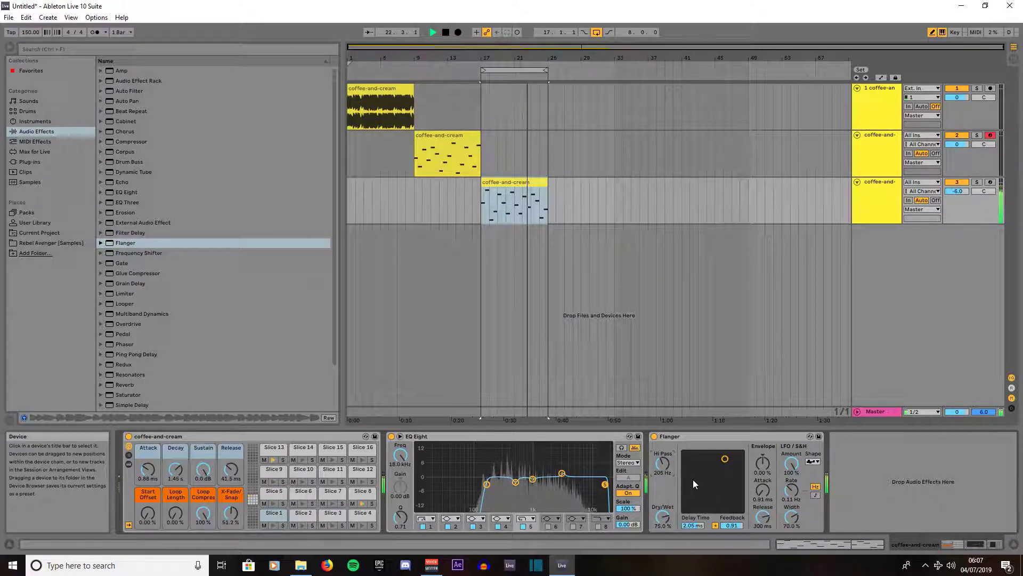
{"action": "mouse_move", "coordinate": [790, 493]}
{"action": "left_mouse_down"}
{"action": "mouse_move", "coordinate": [789, 468]}
{"action": "mouse_move", "coordinate": [792, 495]}
{"action": "left_mouse_up"}
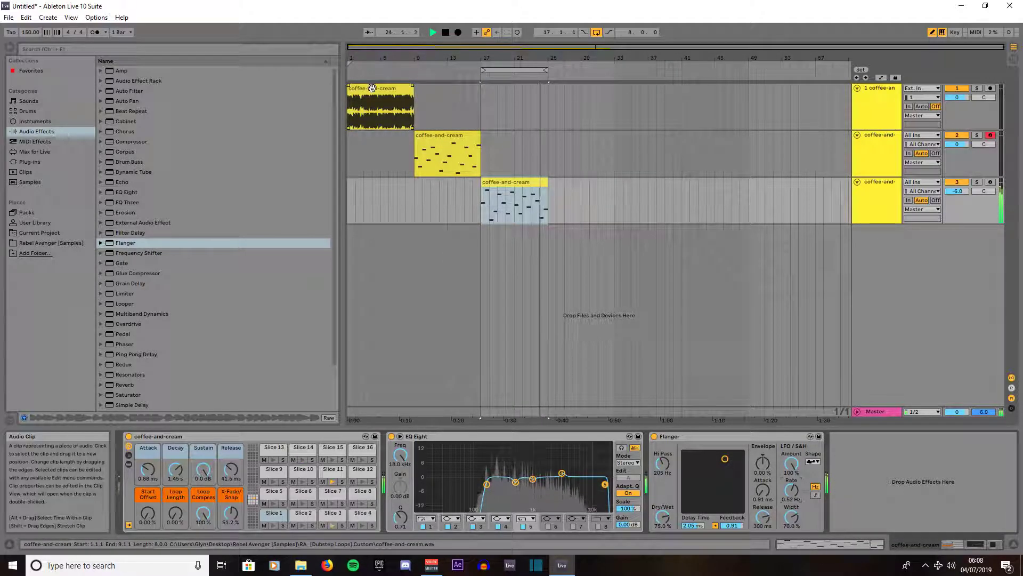
Duplicate the original coffee-and-cream audio track, move the copied clip to start at bar 25 and stop playback
{"action": "right_click", "coordinate": [874, 87]}
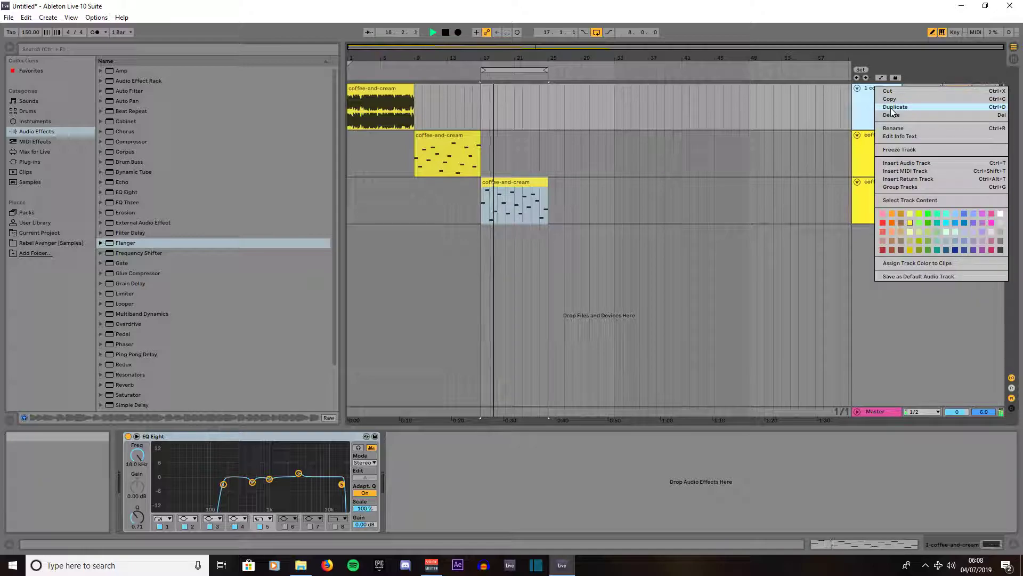
{"action": "left_click", "coordinate": [891, 108]}
{"action": "left_click_drag", "start_coordinate": [372, 139], "coordinate": [571, 138]}
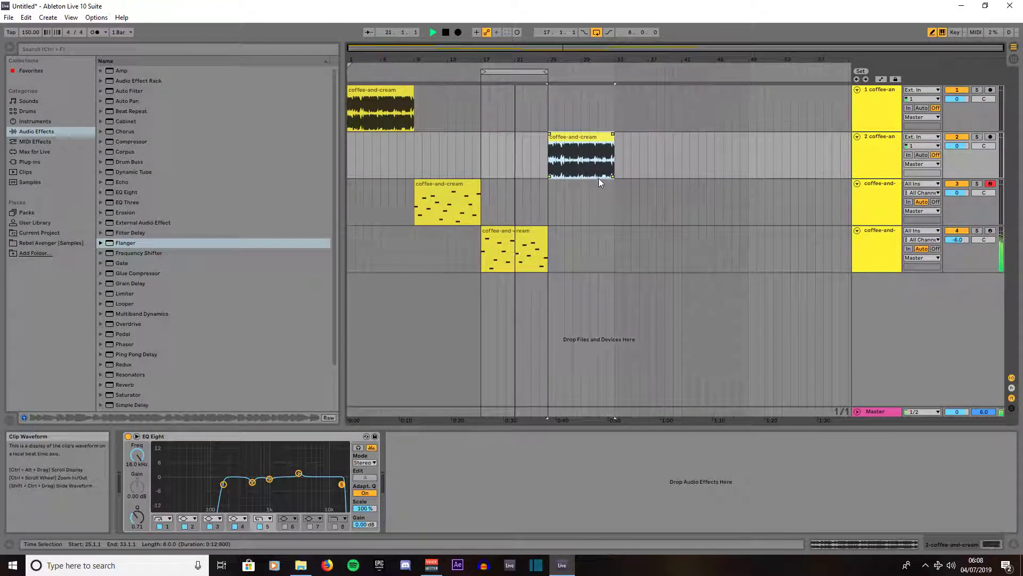
{"action": "key", "text": "space"}
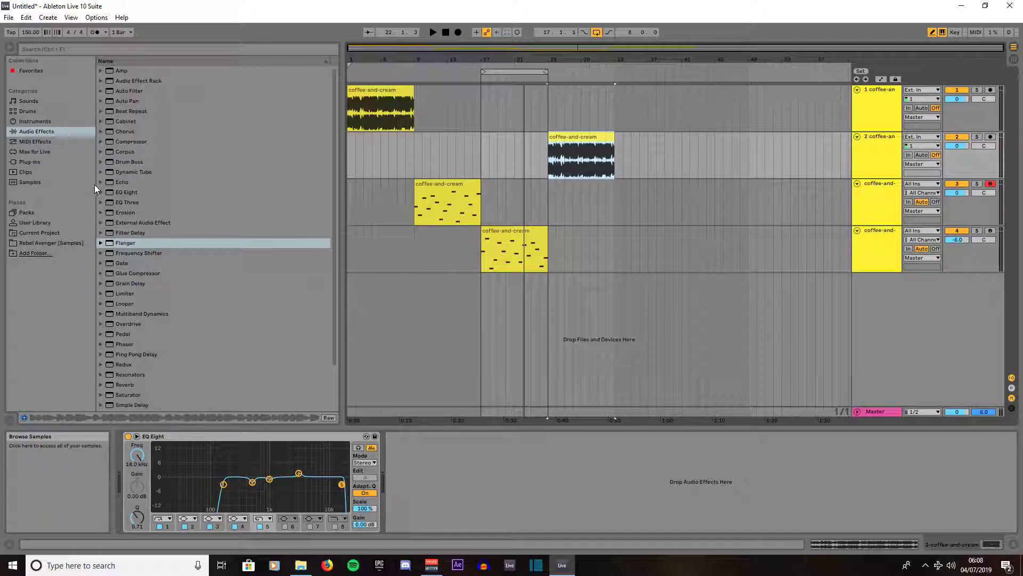
Add an Auto Filter after the EQ Eight on the duplicated audio track
{"action": "left_click", "coordinate": [122, 92]}
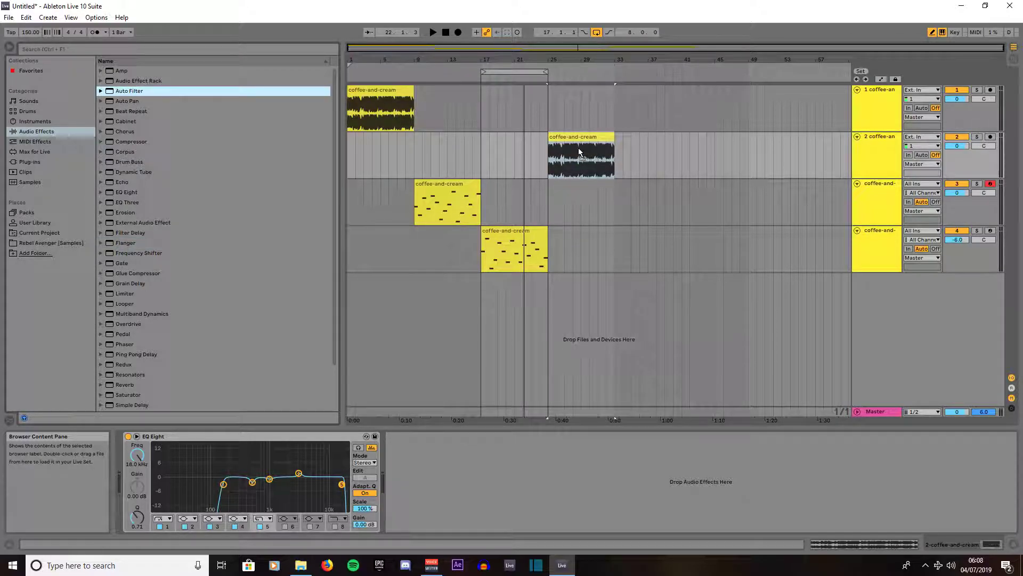
{"action": "left_click_drag", "start_coordinate": [581, 150], "coordinate": [577, 147]}
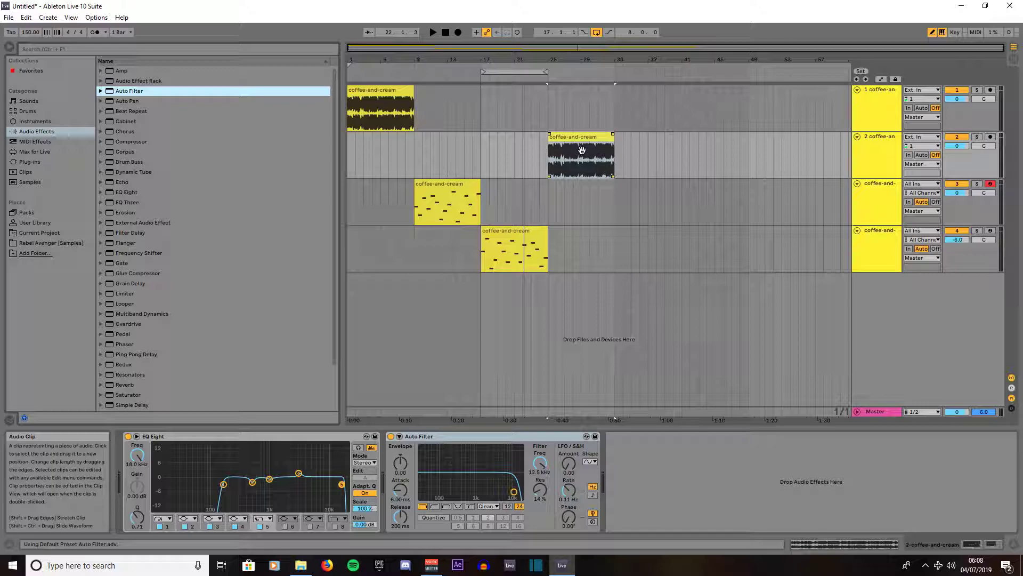
{"action": "left_click", "coordinate": [584, 154]}
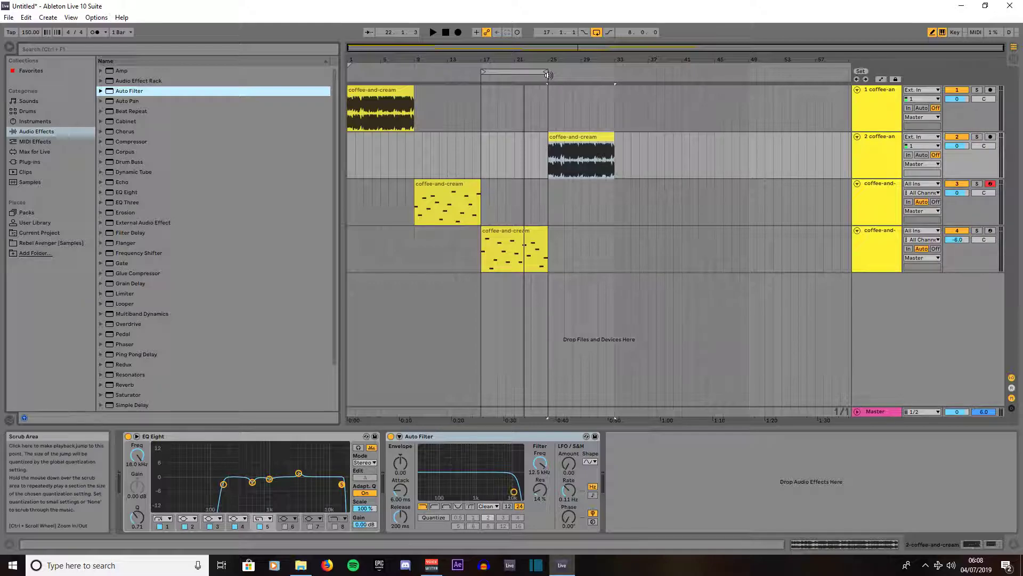
Shorten the loop to 2 bars from bar 17 and, with the insert marker at bar 23, set the Auto Filter frequency to 500 Hz
{"action": "left_click_drag", "start_coordinate": [548, 74], "coordinate": [498, 75]}
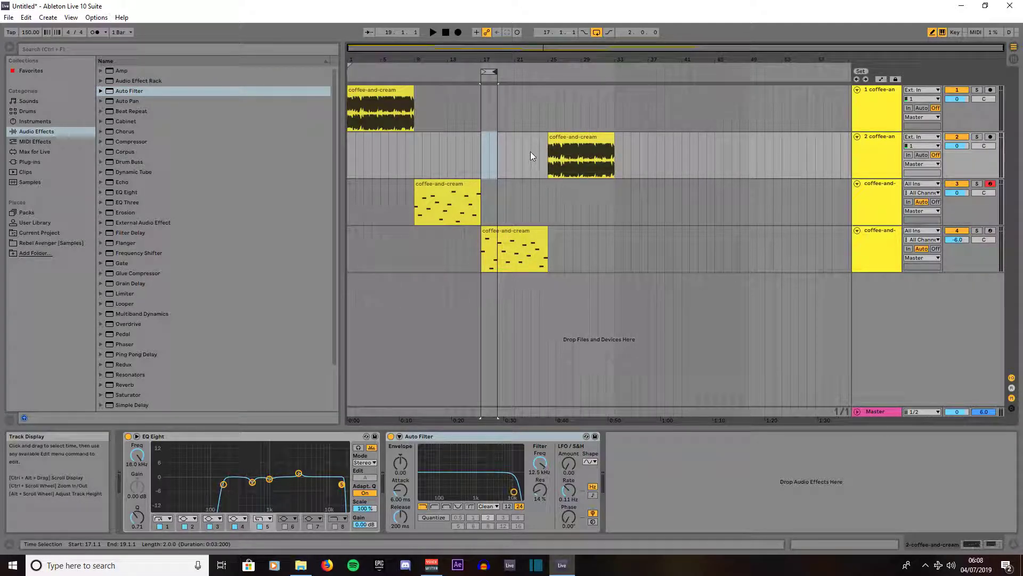
{"action": "left_click", "coordinate": [530, 151]}
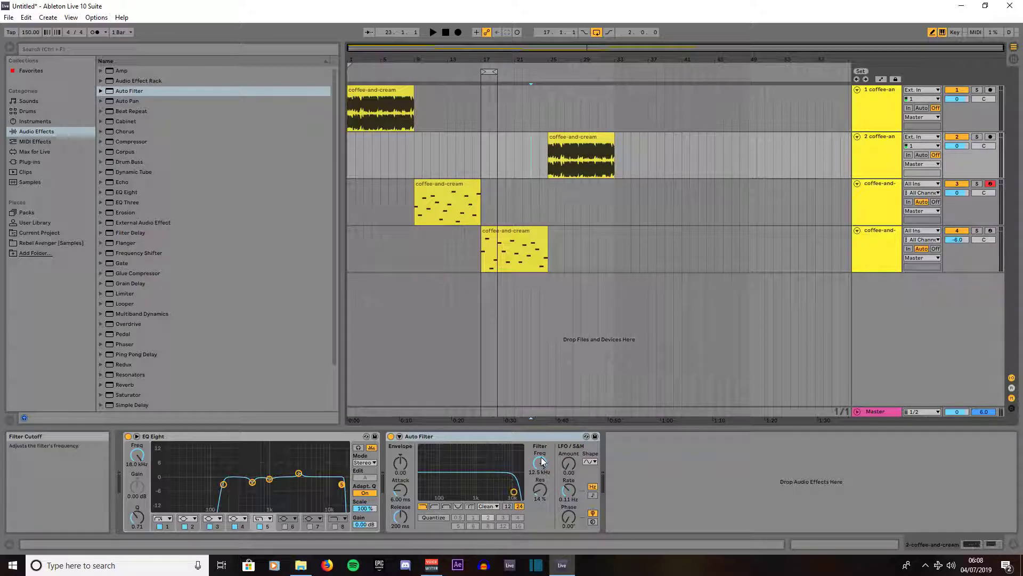
{"action": "left_click_drag", "start_coordinate": [542, 462], "coordinate": [542, 496]}
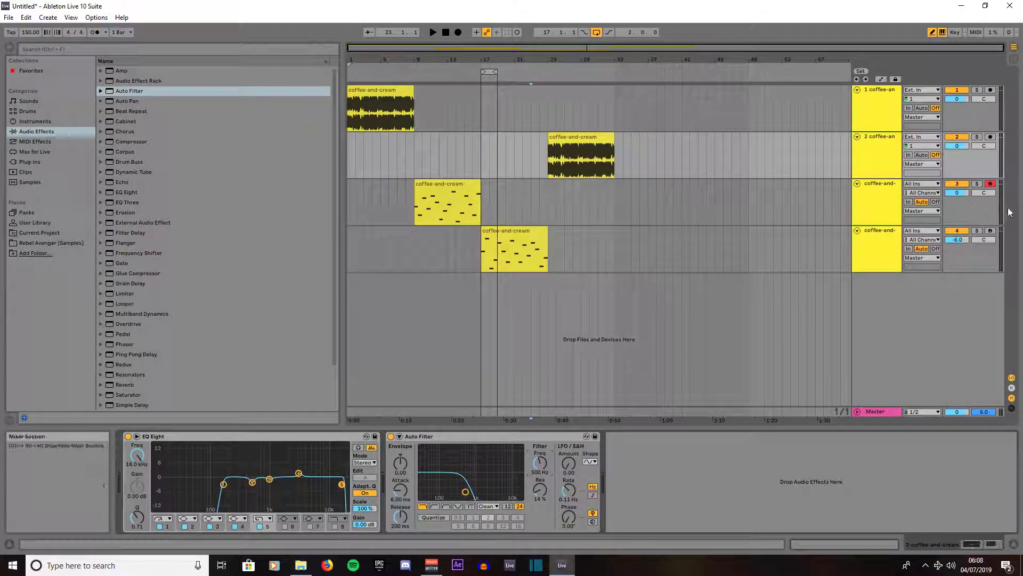
Disarm the first MIDI track, record automation sweeping the Auto Filter frequency from 500 Hz up to 14.2 kHz across the copied clip, and play it back
{"action": "left_click", "coordinate": [993, 184]}
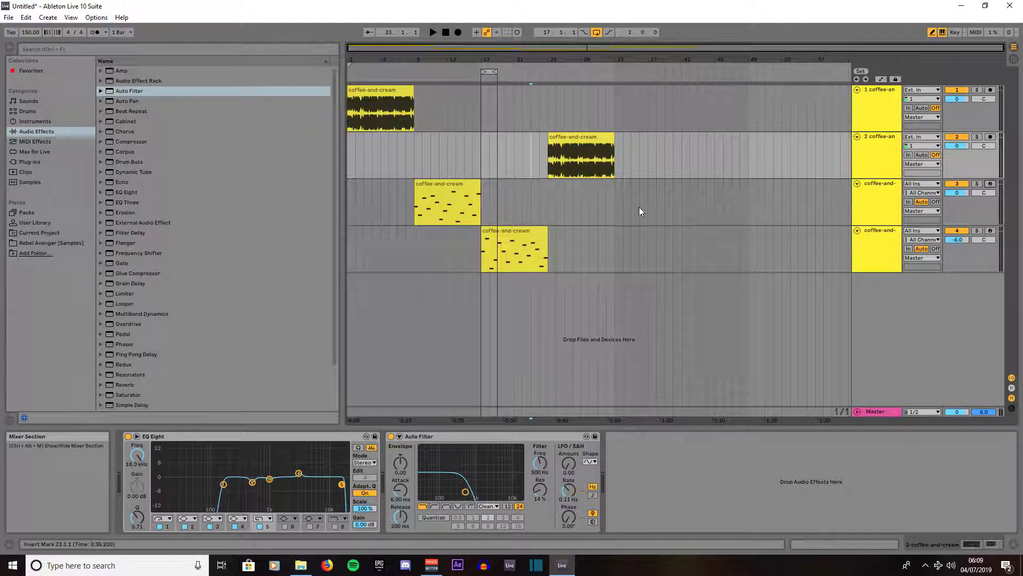
{"action": "key", "text": "F9"}
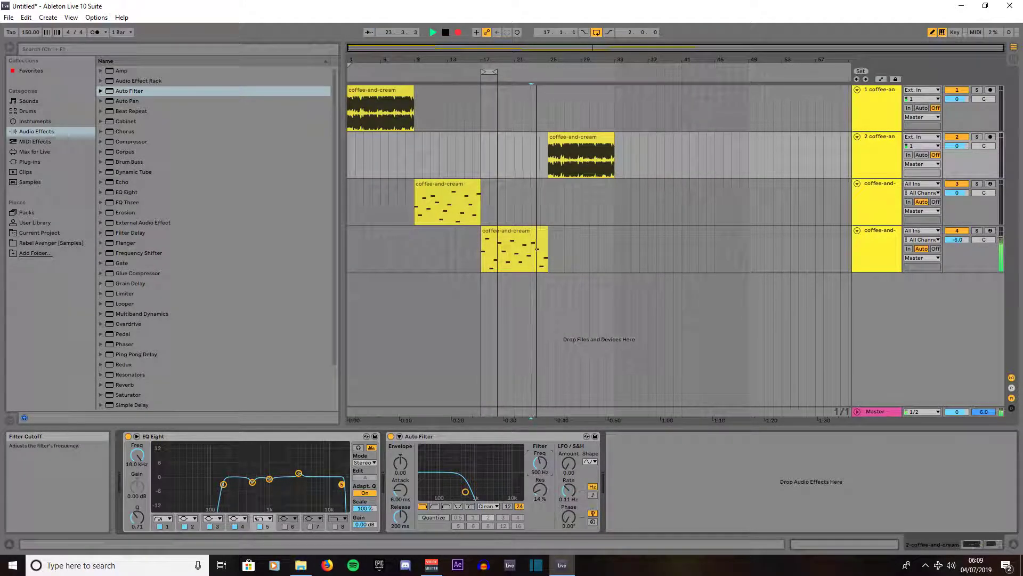
{"action": "left_click_drag", "start_coordinate": [539, 463], "coordinate": [540, 460]}
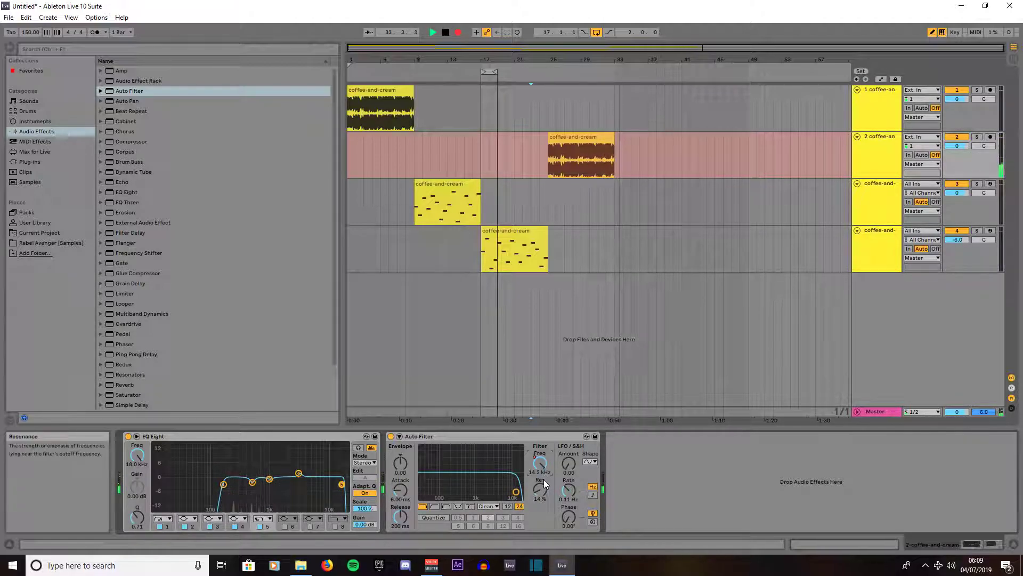
{"action": "key", "text": "space"}
{"action": "left_click", "coordinate": [549, 74]}
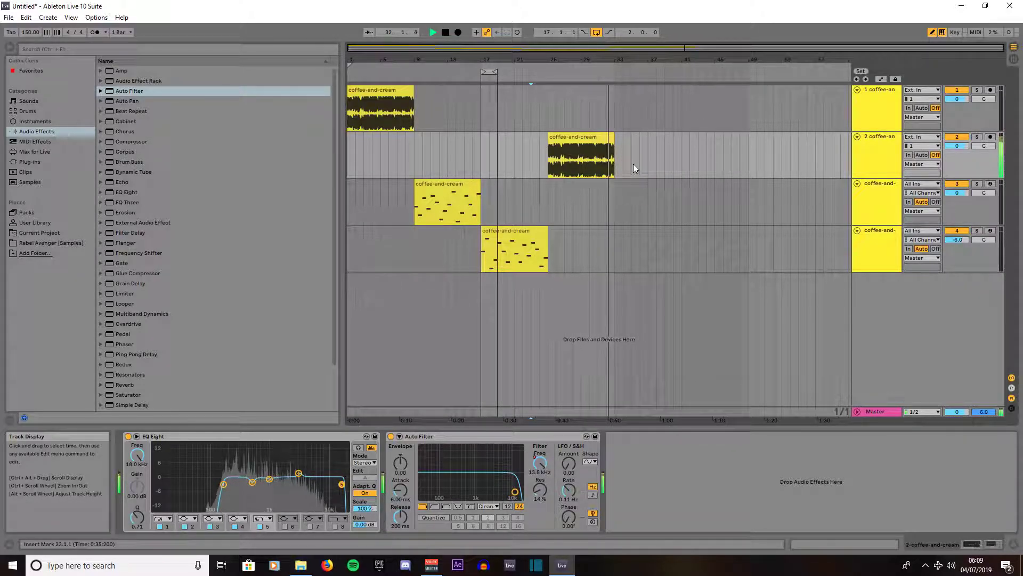
{"action": "key", "text": "space"}
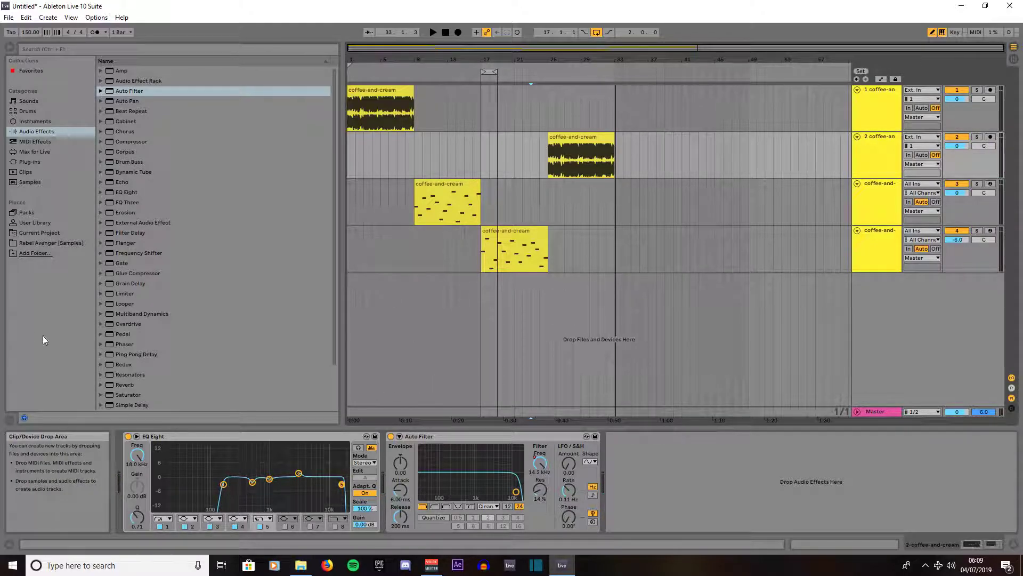
Place Siren_CEbDDb_128bpm_Bridge.wav from the Black Octopus Siren samples' CEbDDb folder on a new audio track at bar 1
{"action": "left_click", "coordinate": [35, 244]}
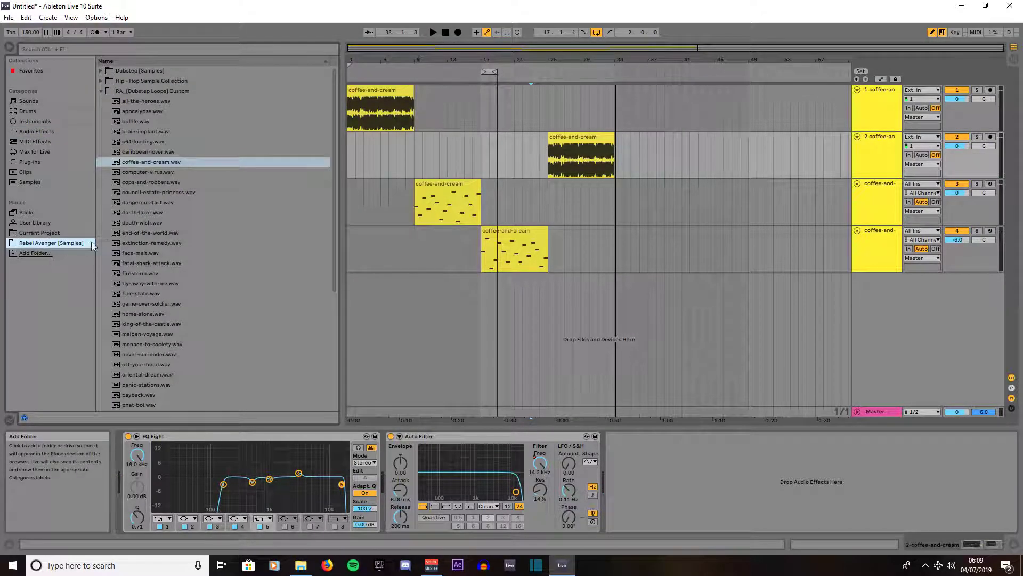
{"action": "left_click", "coordinate": [101, 90]}
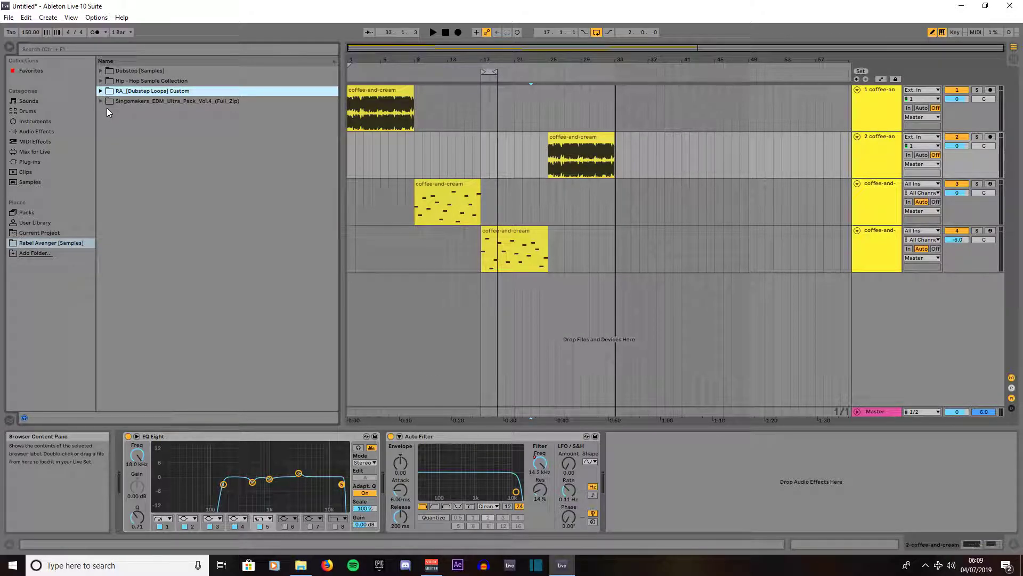
{"action": "left_click", "coordinate": [100, 71]}
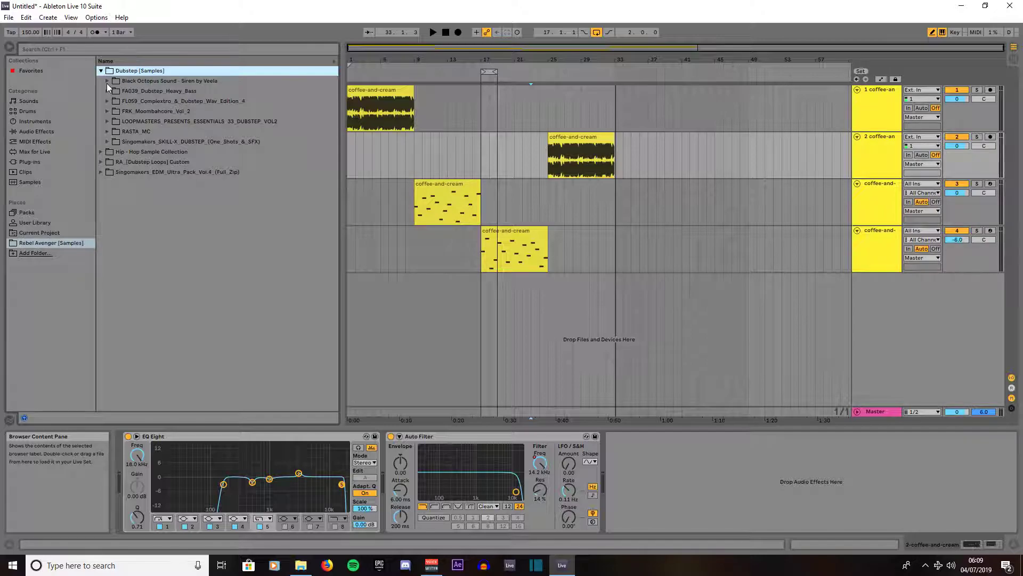
{"action": "left_click", "coordinate": [107, 82]}
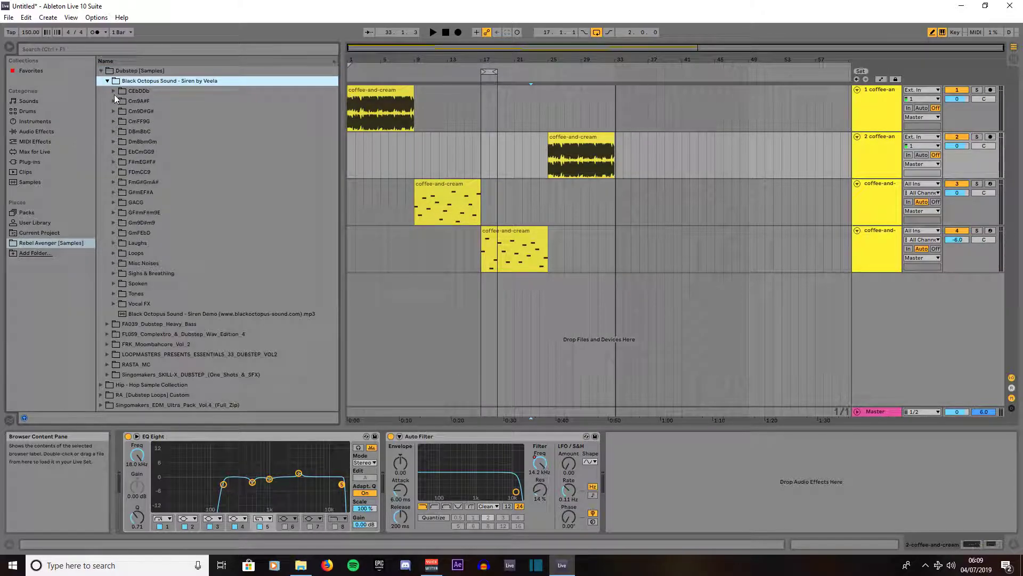
{"action": "left_click", "coordinate": [113, 92]}
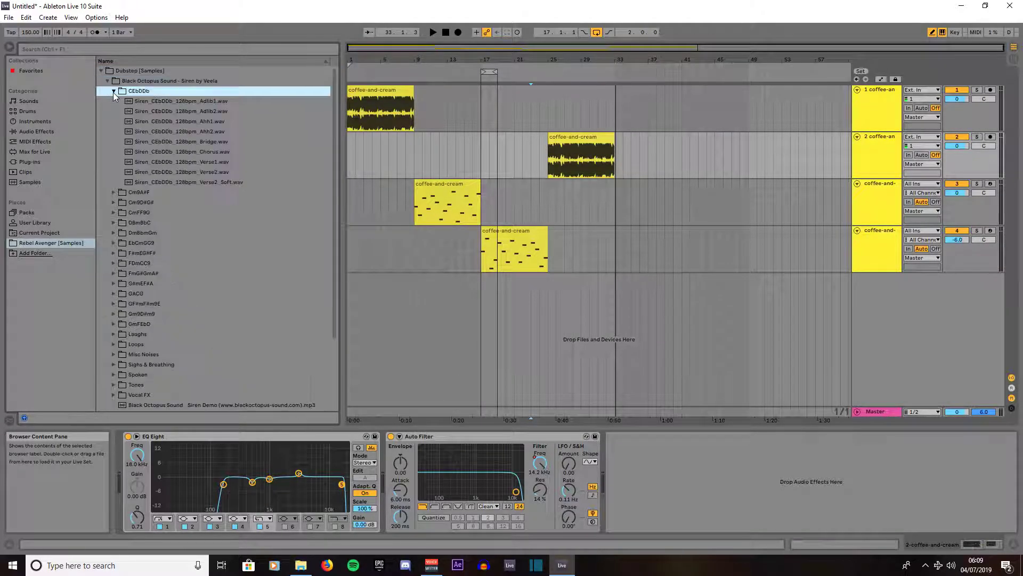
{"action": "left_click", "coordinate": [159, 141]}
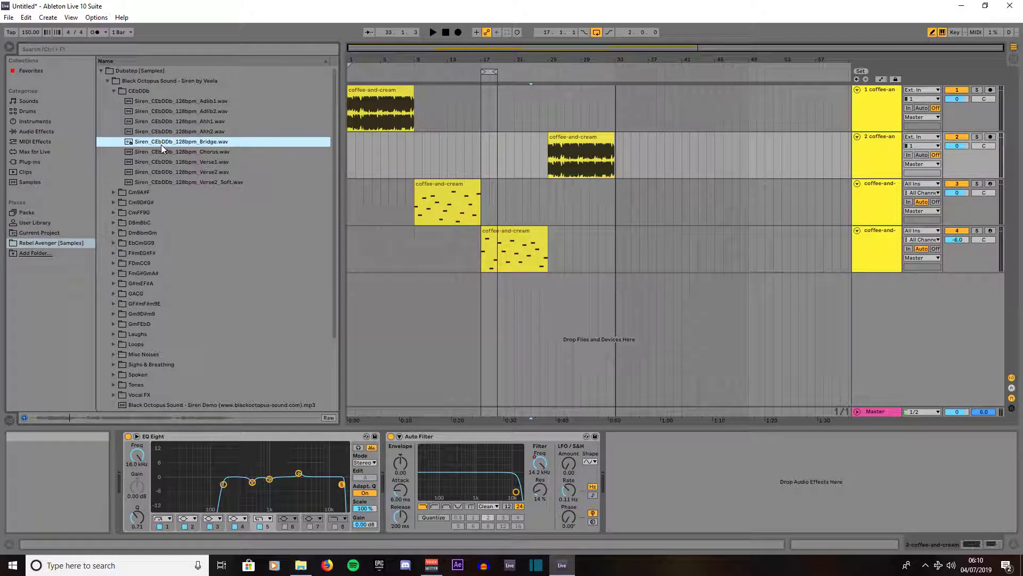
{"action": "left_click_drag", "start_coordinate": [161, 143], "coordinate": [349, 301]}
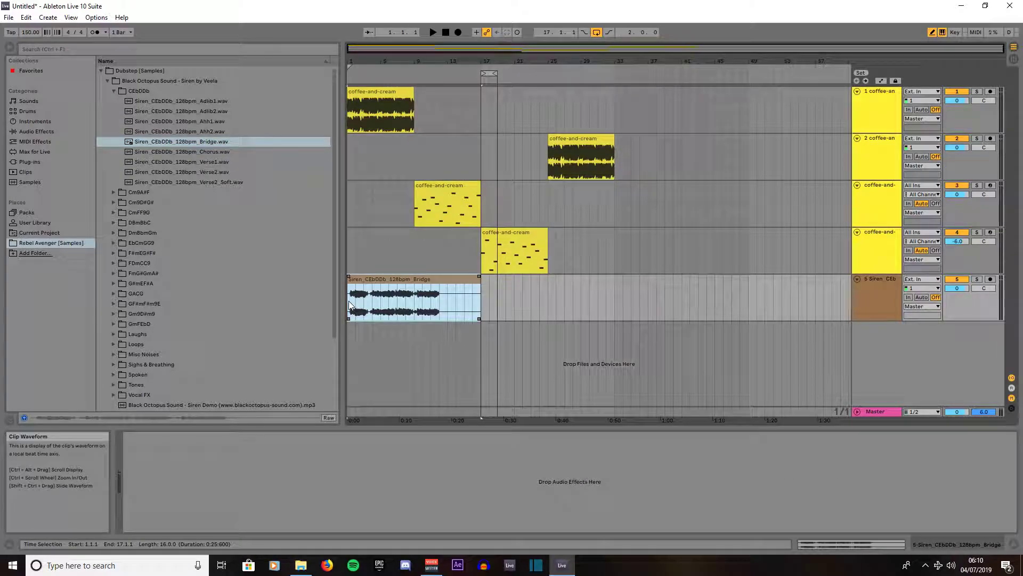
Set the Bridge vocal clip's warp mode to Complex Pro and switch its warping off and on again
{"action": "left_click", "coordinate": [811, 544]}
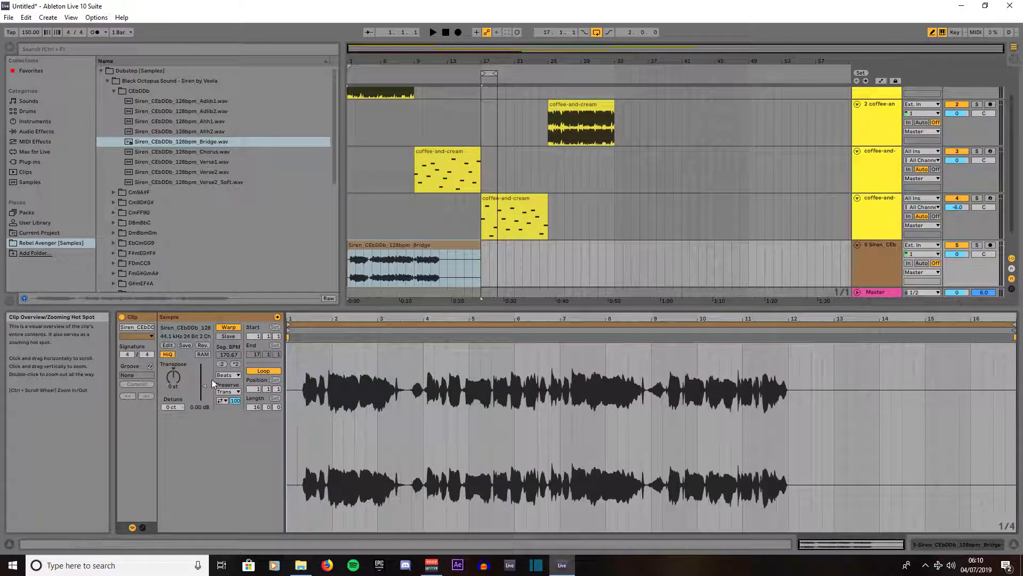
{"action": "left_click", "coordinate": [229, 374]}
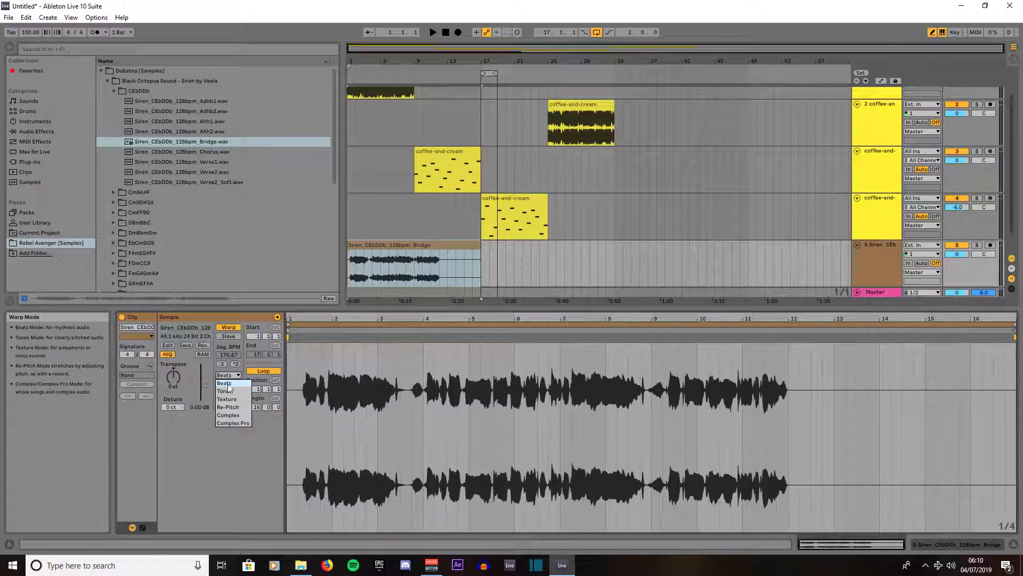
{"action": "left_click", "coordinate": [231, 422]}
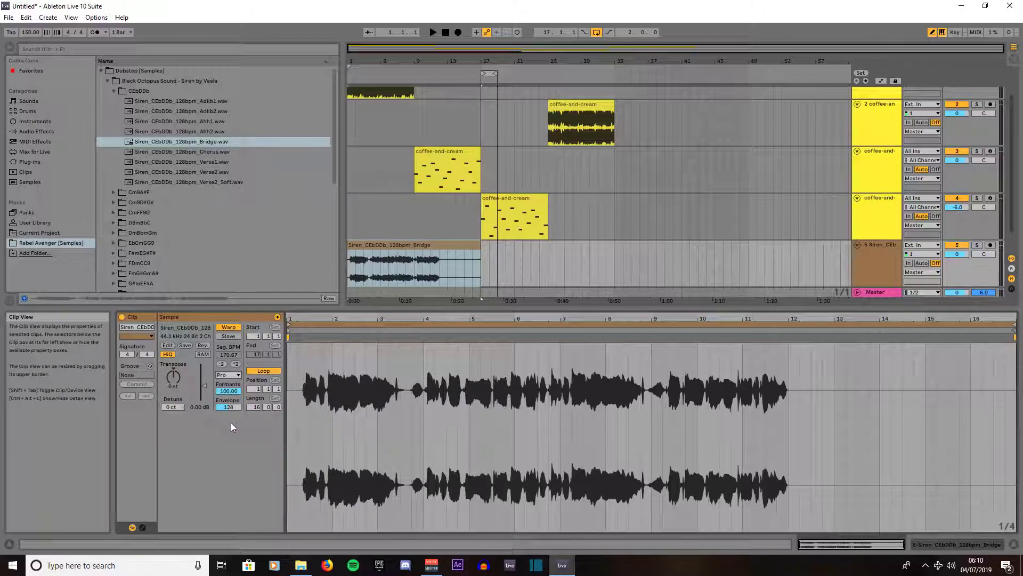
{"action": "left_click", "coordinate": [228, 326]}
{"action": "left_click", "coordinate": [228, 327]}
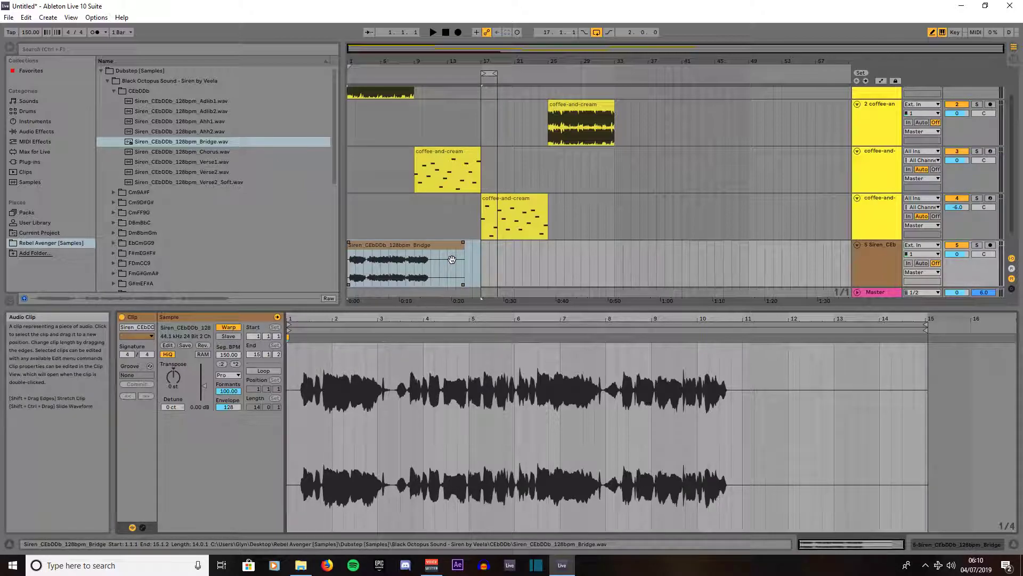
Trim the Bridge vocal clip to end at bar 11 and place a copy of it starting at bar 13
{"action": "left_click_drag", "start_coordinate": [463, 251], "coordinate": [429, 251]}
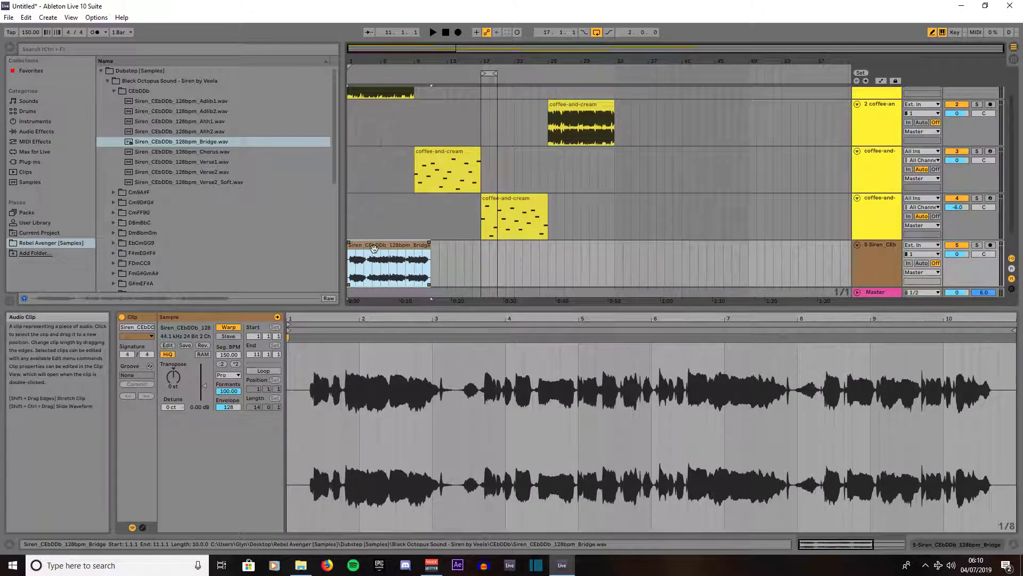
{"action": "left_click_drag", "start_coordinate": [362, 246], "coordinate": [450, 250]}
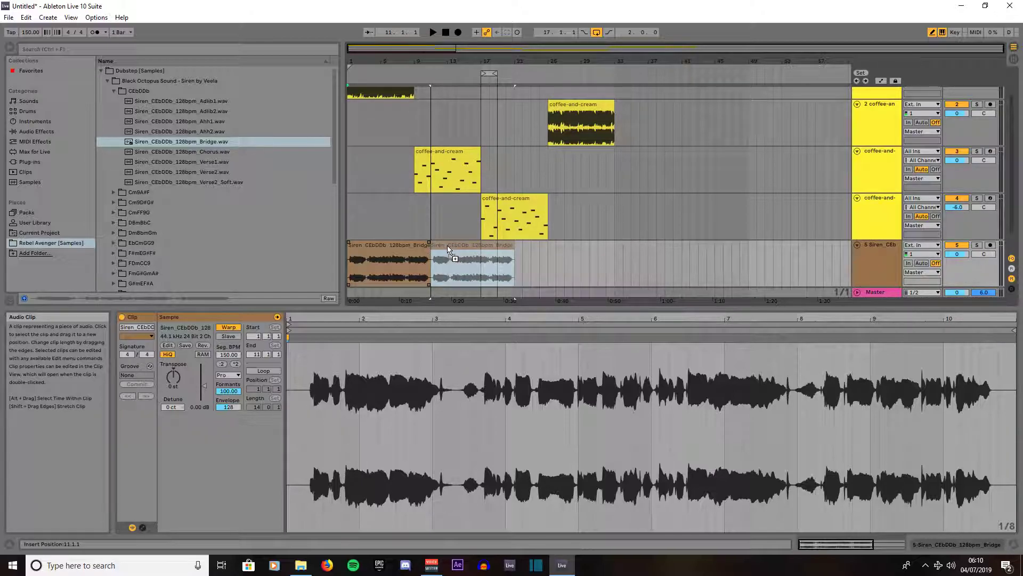
{"action": "left_click_drag", "start_coordinate": [448, 249], "coordinate": [448, 249]}
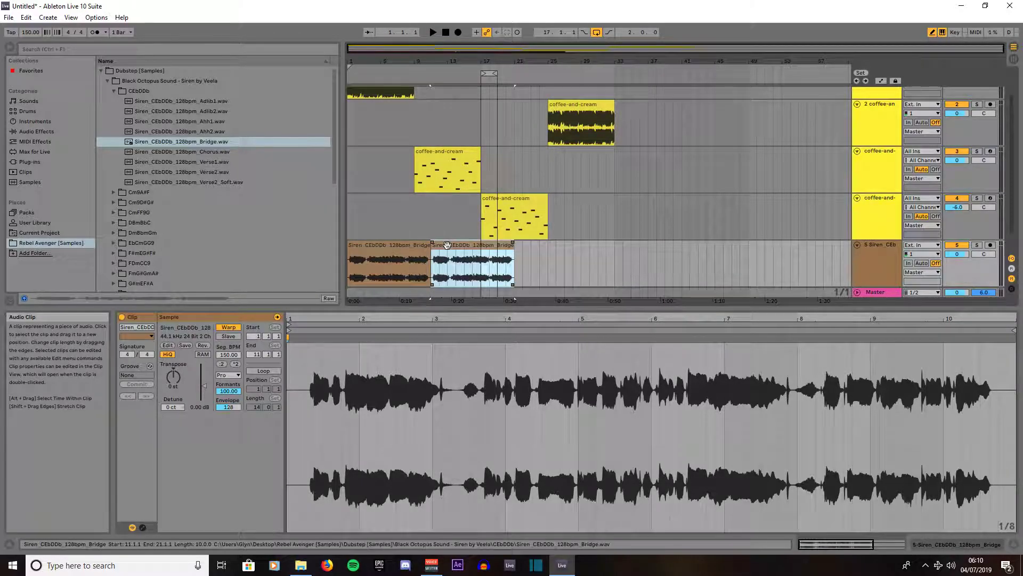
{"action": "left_click", "coordinate": [214, 155]}
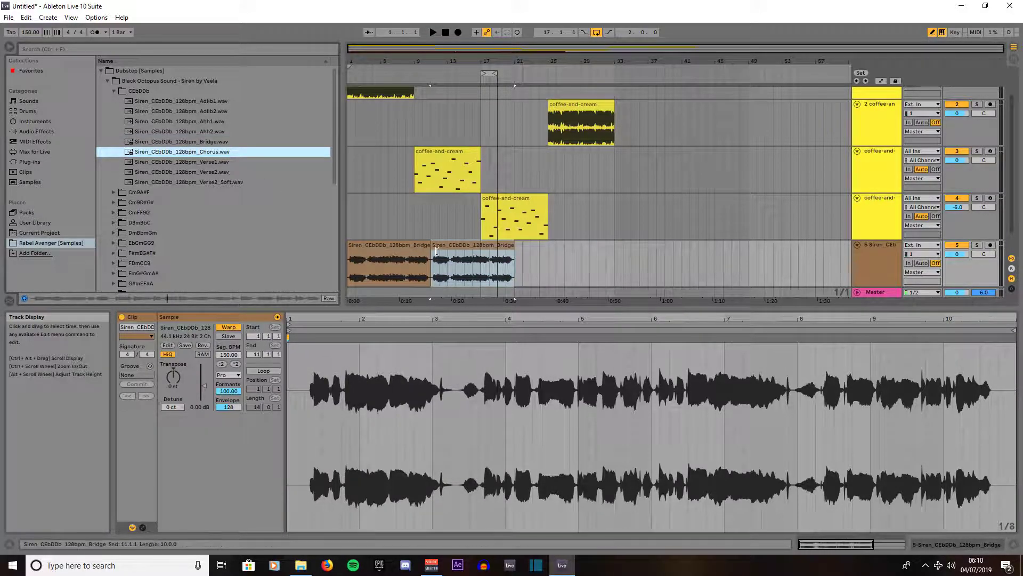
{"action": "left_click_drag", "start_coordinate": [445, 246], "coordinate": [459, 248]}
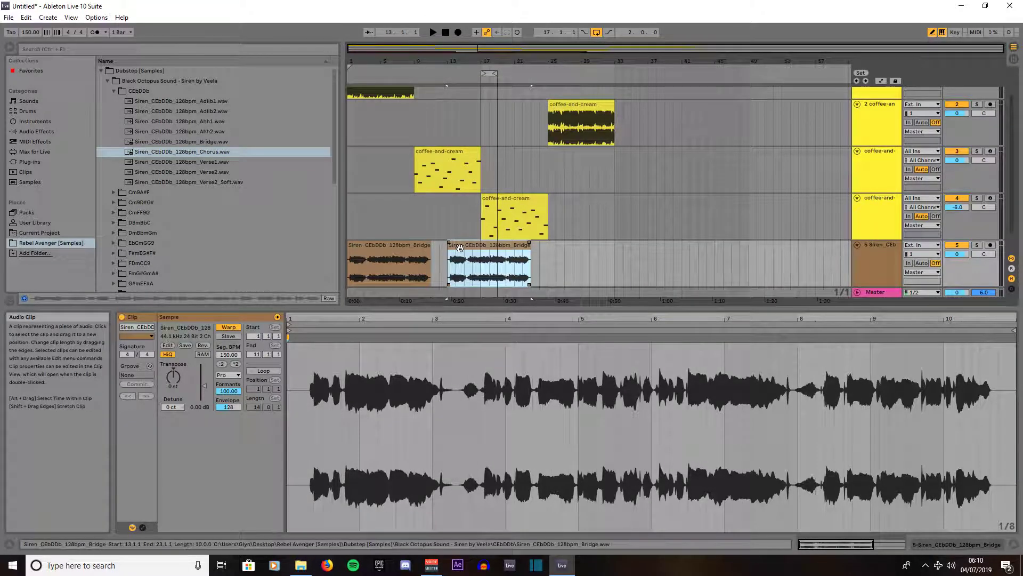
Place Siren_CEbDDb_128bpm_Chorus.wav at bar 25 on the vocal track and set its warp mode to Complex Pro
{"action": "left_click_drag", "start_coordinate": [203, 151], "coordinate": [562, 249]}
{"action": "left_click", "coordinate": [224, 375]}
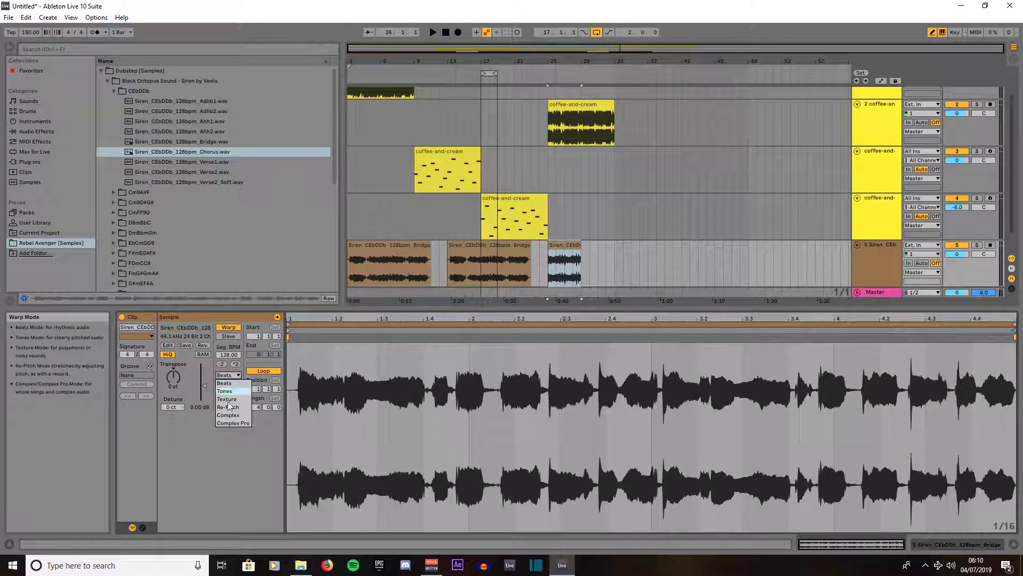
{"action": "left_click", "coordinate": [230, 423]}
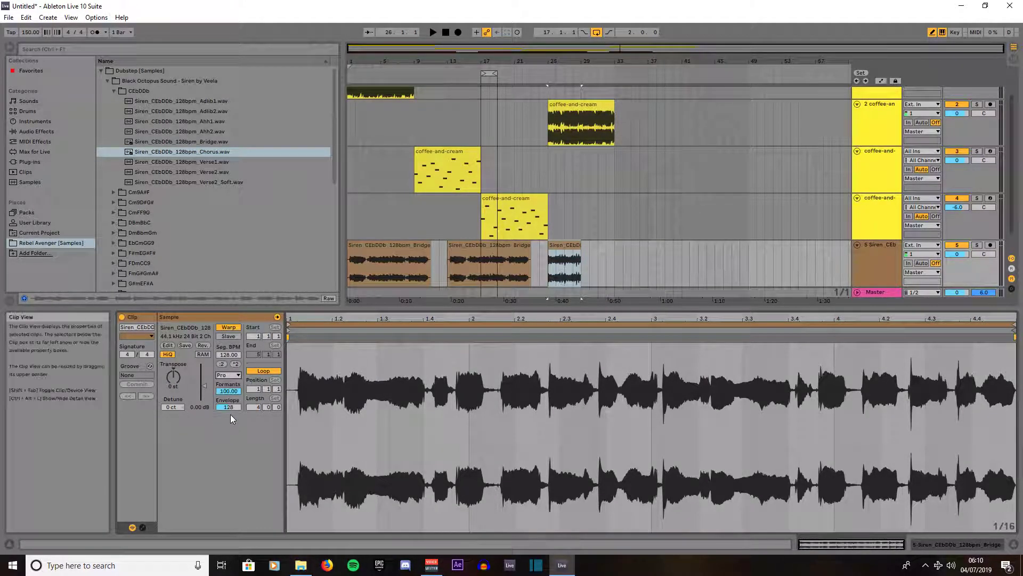
Switch the Chorus vocal clip's warping off and on again, and place a copy of the clip at bar 30
{"action": "left_click", "coordinate": [225, 327]}
{"action": "left_click", "coordinate": [225, 328]}
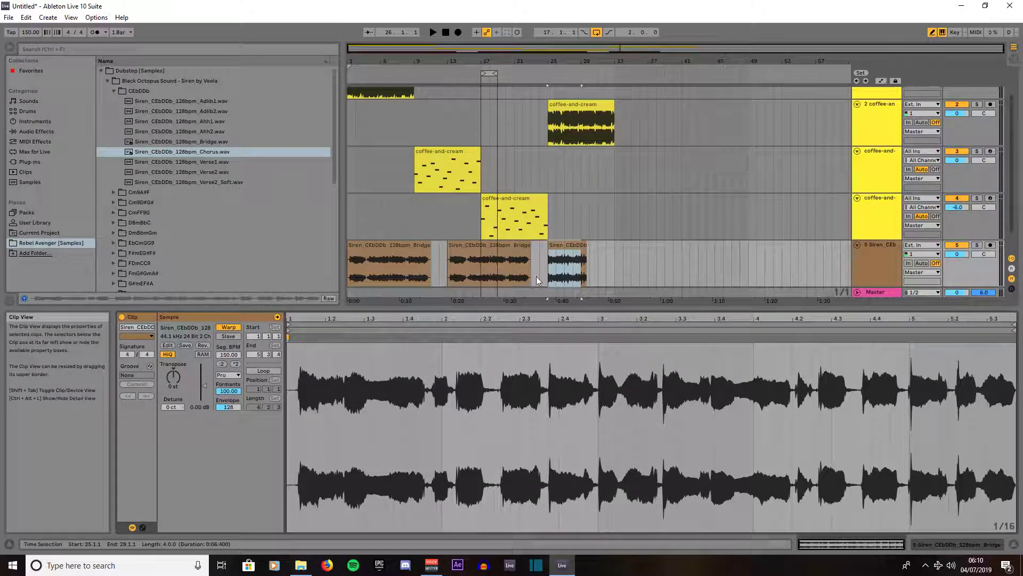
{"action": "left_click", "coordinate": [570, 245]}
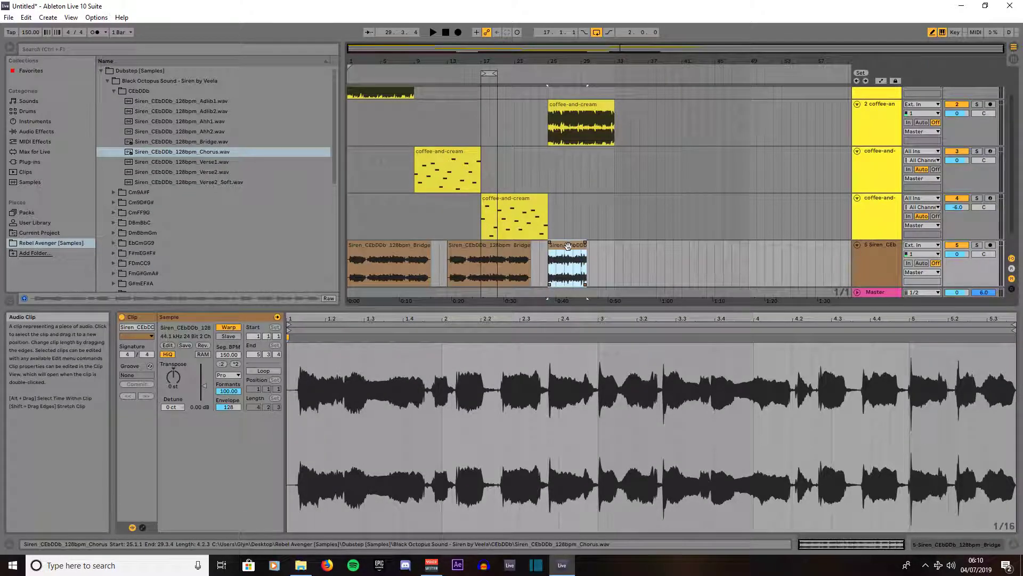
{"action": "left_click_drag", "start_coordinate": [564, 246], "coordinate": [607, 251]}
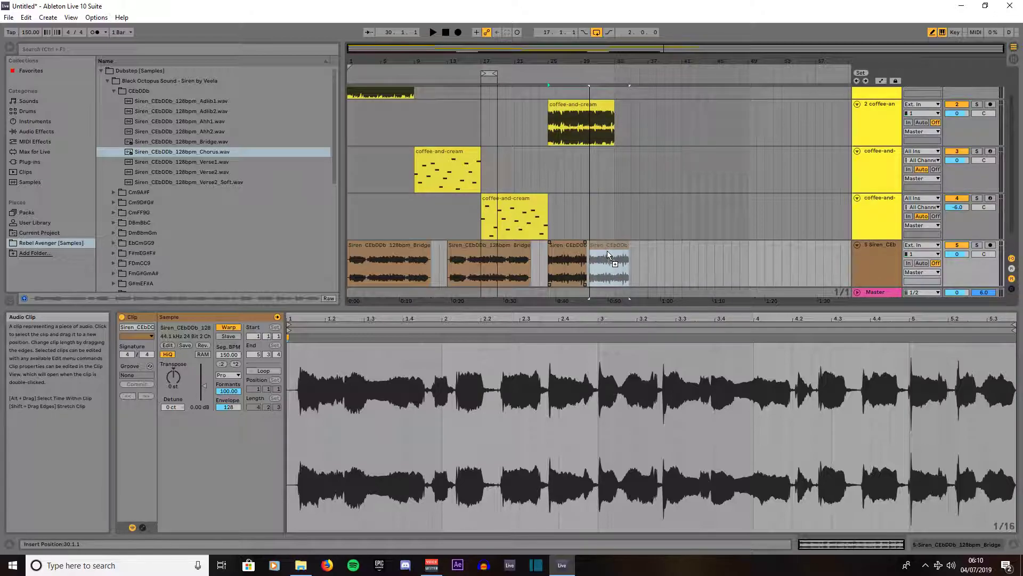
{"action": "left_click_drag", "start_coordinate": [608, 254], "coordinate": [606, 250]}
Reposition the copied Chorus clip to start at 30.2.1, using fixed grids of 1/2 and 1/4
{"action": "right_click", "coordinate": [638, 265]}
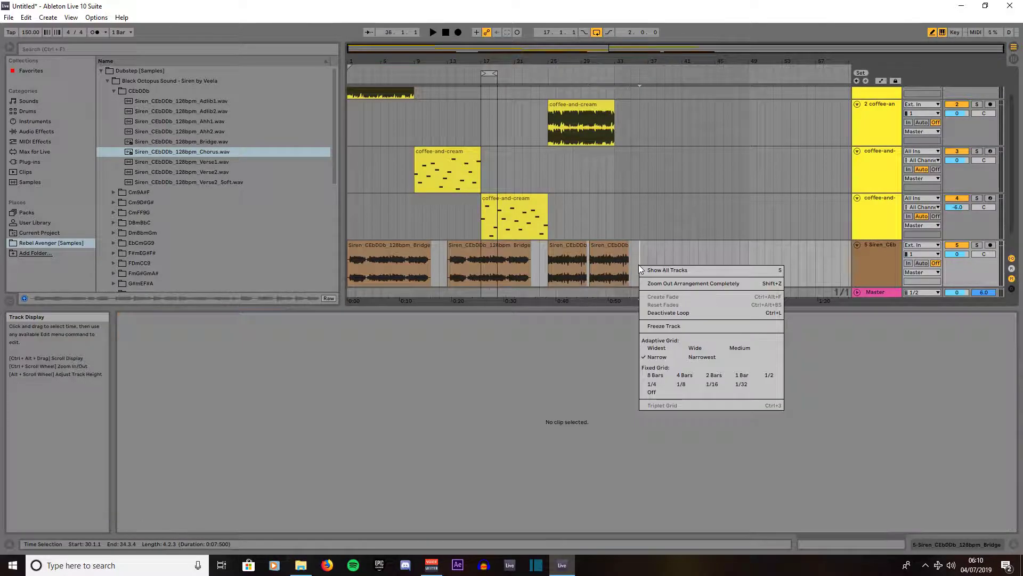
{"action": "left_click", "coordinate": [770, 374]}
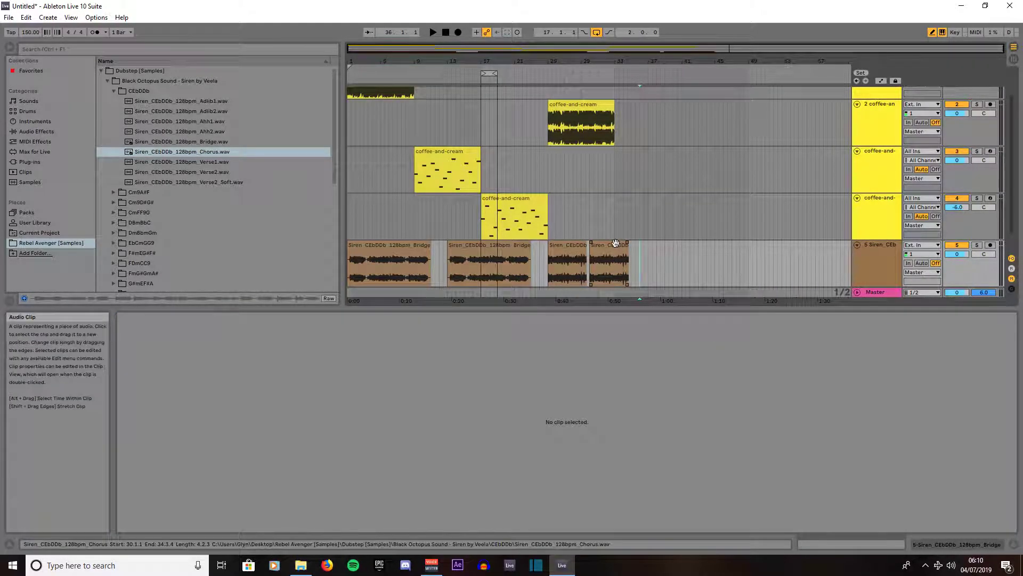
{"action": "left_click", "coordinate": [612, 249]}
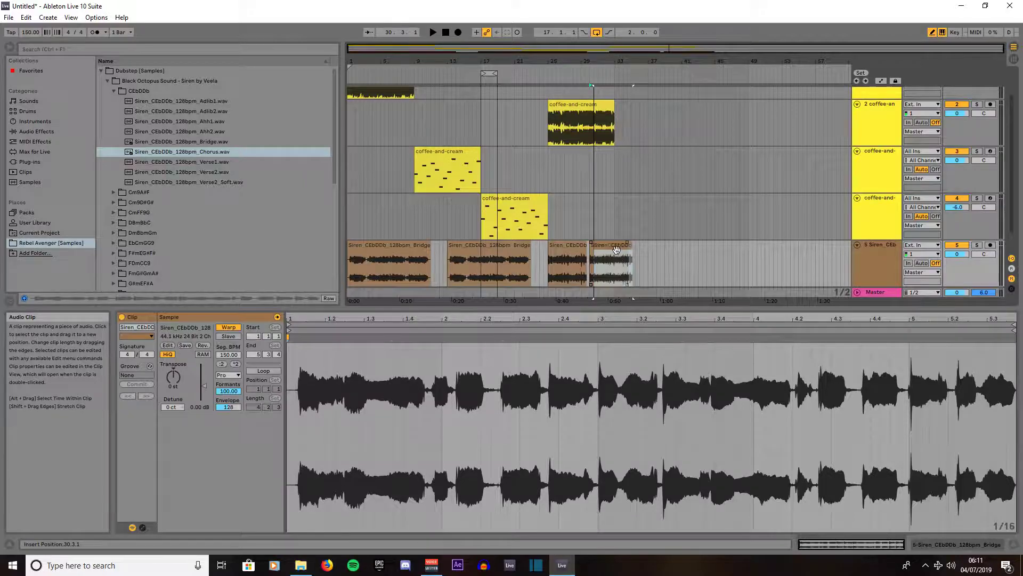
{"action": "left_click_drag", "start_coordinate": [616, 251], "coordinate": [620, 250]}
{"action": "right_click", "coordinate": [647, 265]}
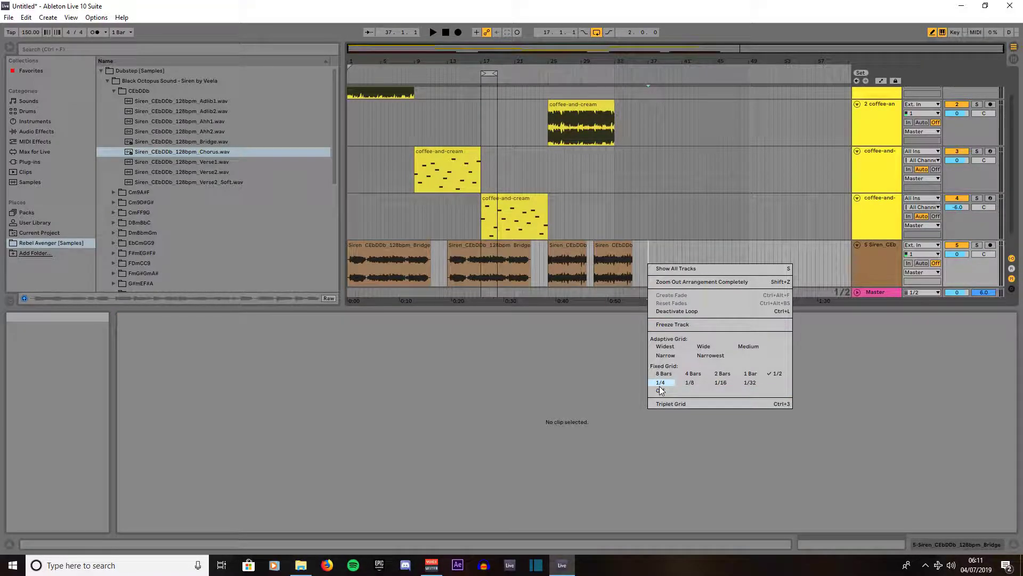
{"action": "left_click", "coordinate": [661, 392]}
{"action": "left_click_drag", "start_coordinate": [620, 249], "coordinate": [618, 250]}
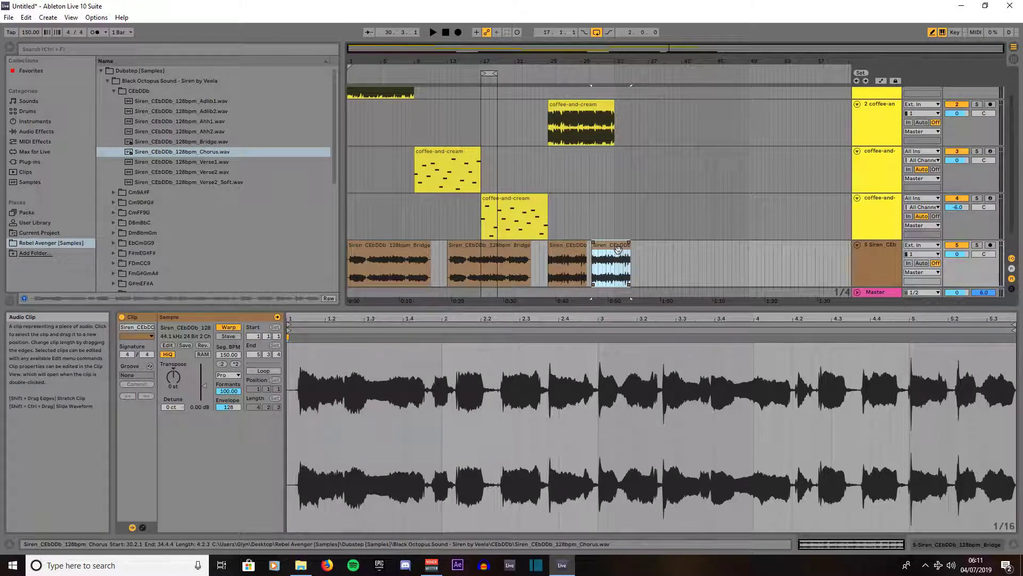
Turn the grid off and nudge the second Chorus clip slightly past 30.2.2 so that it ends at bar 35
{"action": "right_click", "coordinate": [642, 267]}
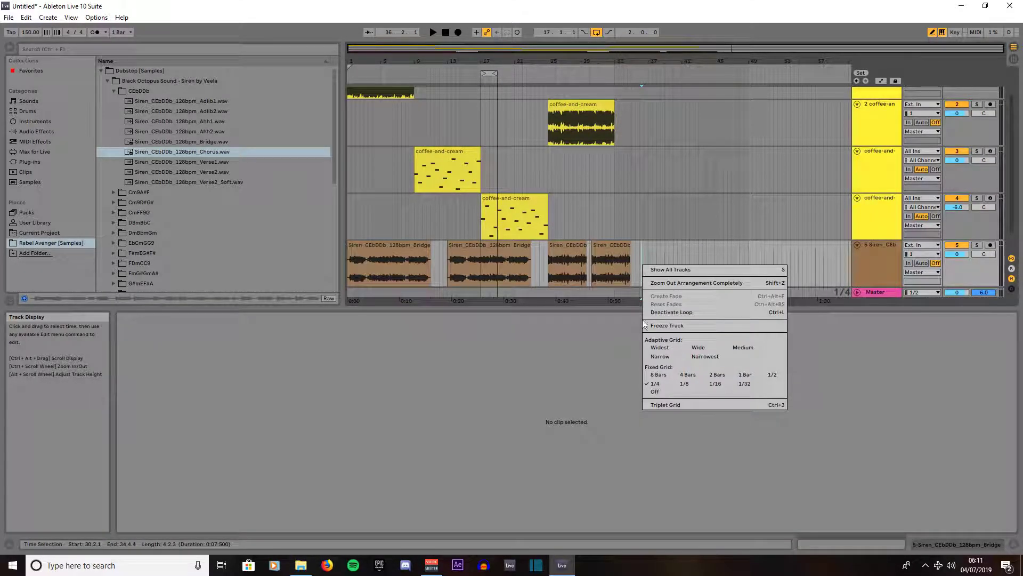
{"action": "left_click", "coordinate": [657, 392]}
{"action": "key", "text": "plus"}
{"action": "key", "text": "plus"}
{"action": "key", "text": "plus"}
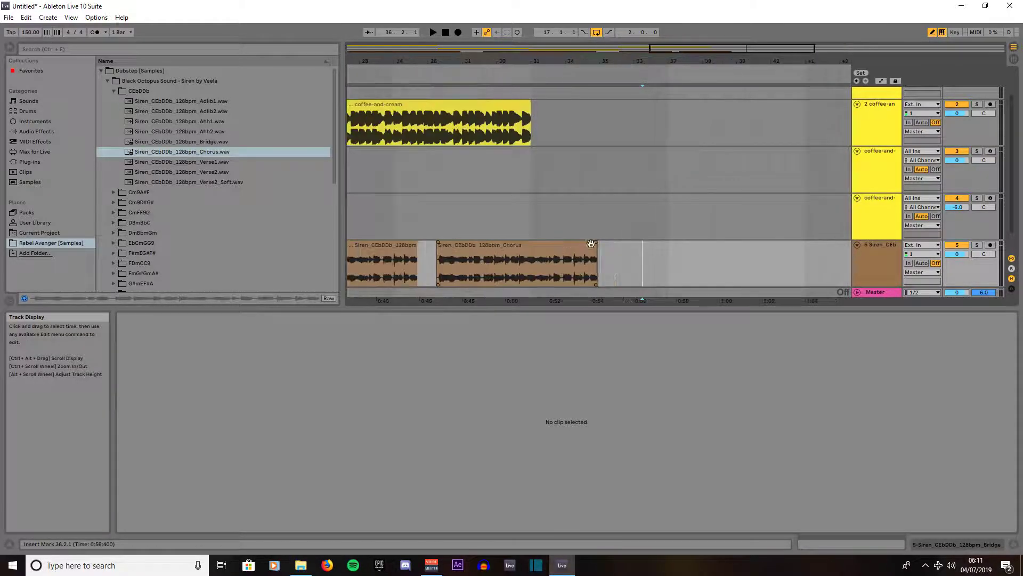
{"action": "left_click", "coordinate": [550, 249]}
{"action": "left_click_drag", "start_coordinate": [550, 249], "coordinate": [554, 250]}
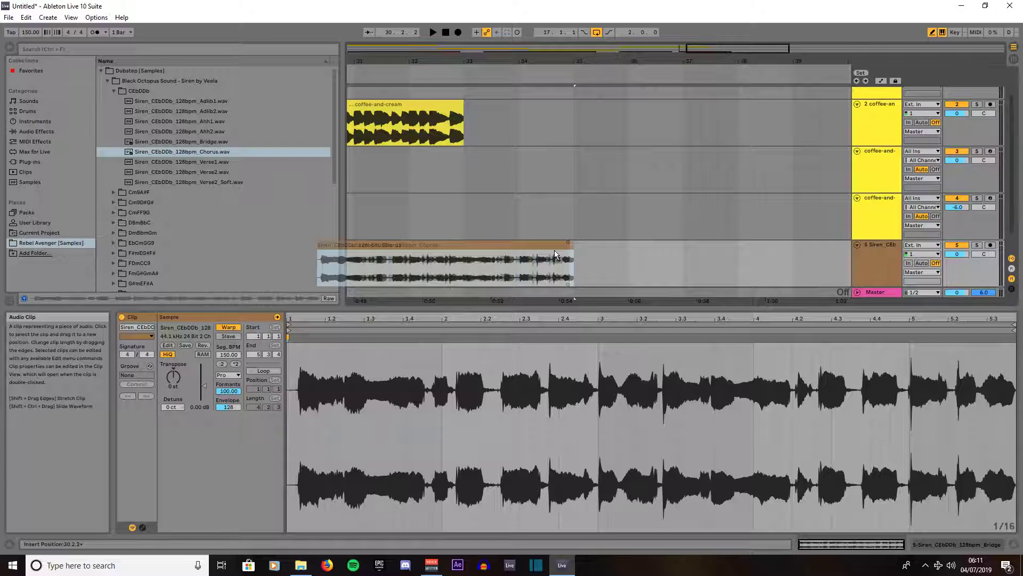
{"action": "left_click_drag", "start_coordinate": [555, 251], "coordinate": [554, 249]}
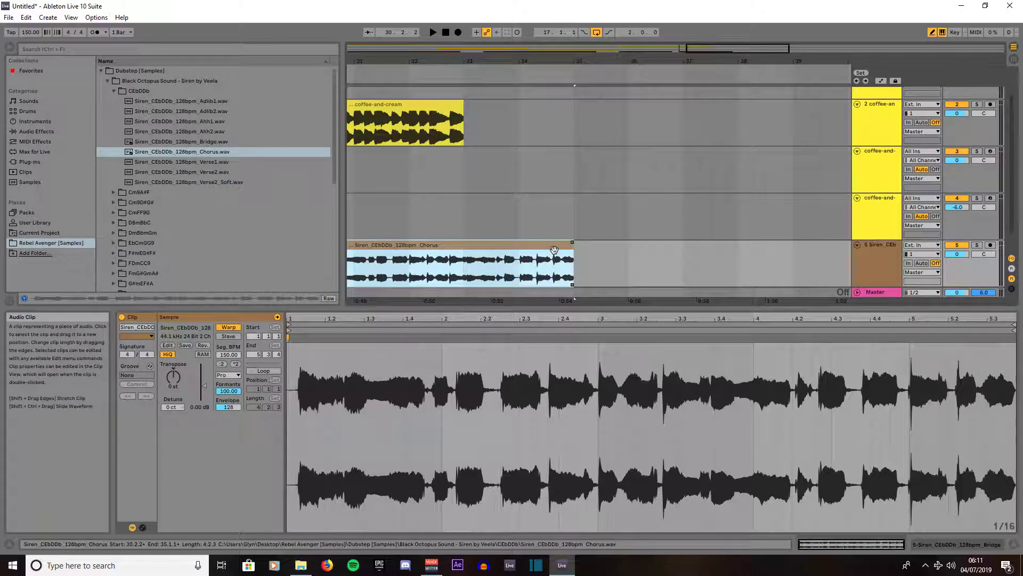
{"action": "scroll", "coordinate": [564, 254], "scroll_direction": "down", "scroll_amount": 6}
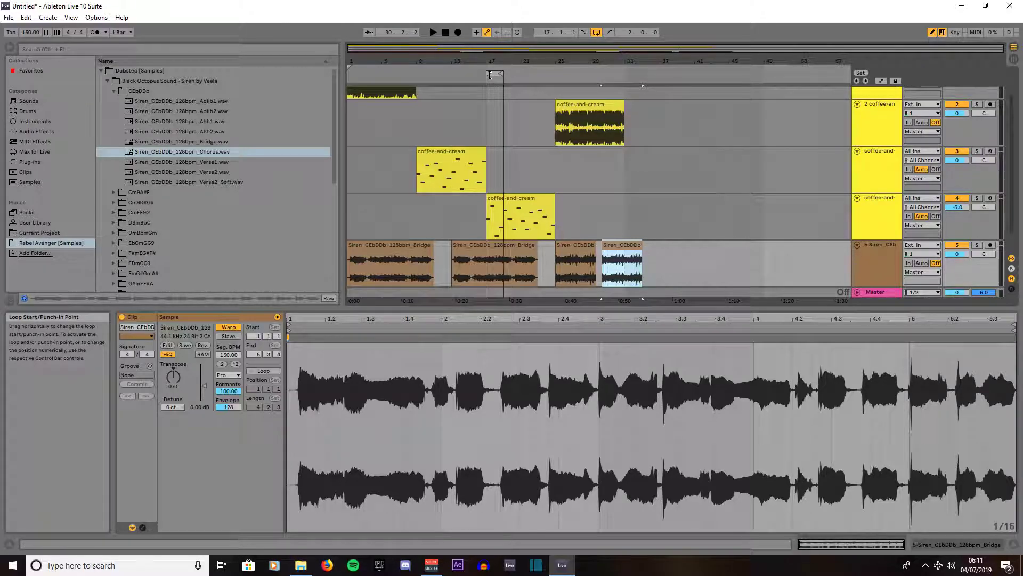
Set the fixed grid to 1/2 and extend the arrangement loop to span bar 1 to bar 35
{"action": "right_click", "coordinate": [563, 181]}
{"action": "left_click", "coordinate": [698, 275]}
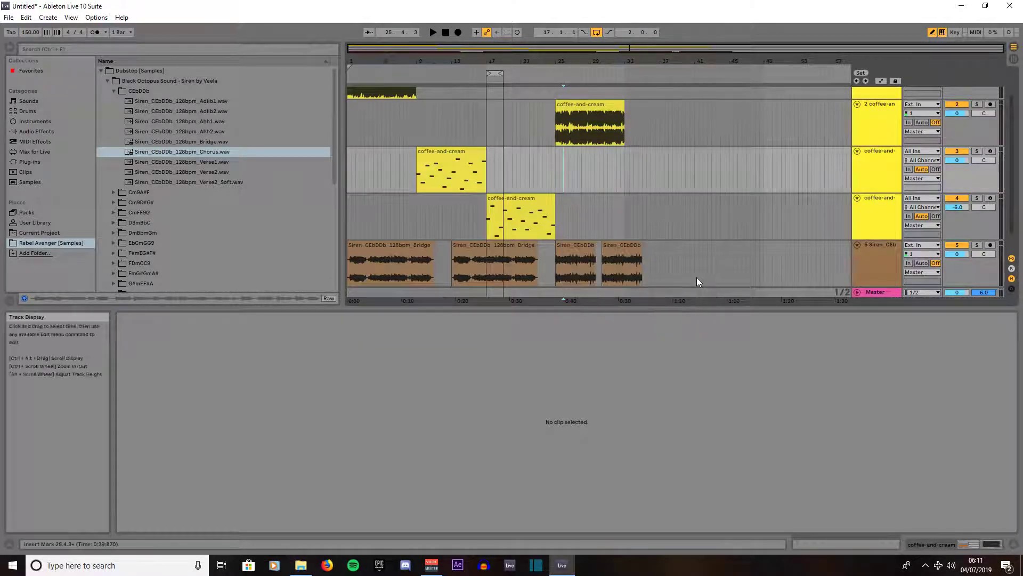
{"action": "left_click_drag", "start_coordinate": [489, 74], "coordinate": [350, 73]}
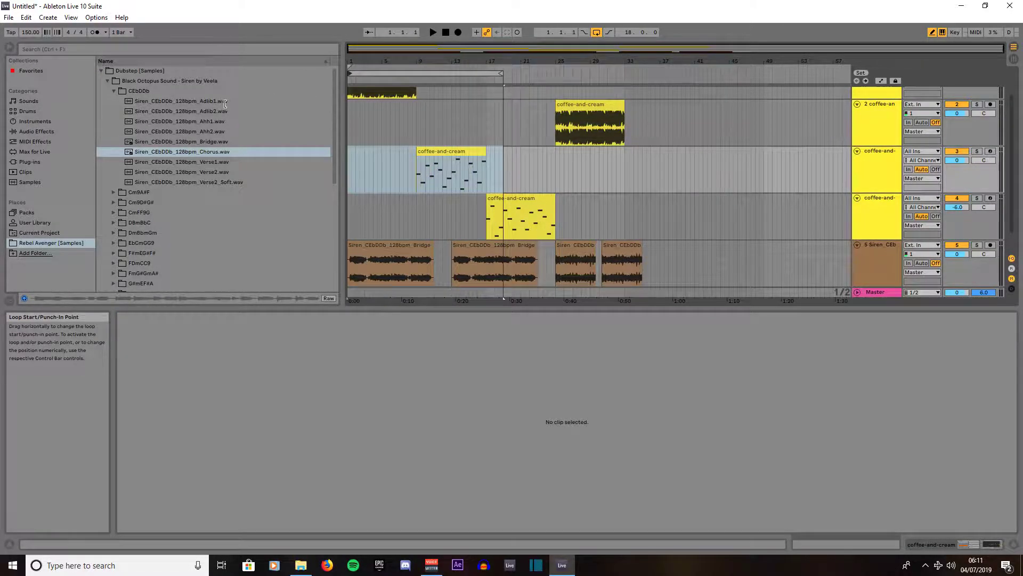
{"action": "left_click_drag", "start_coordinate": [501, 74], "coordinate": [641, 71]}
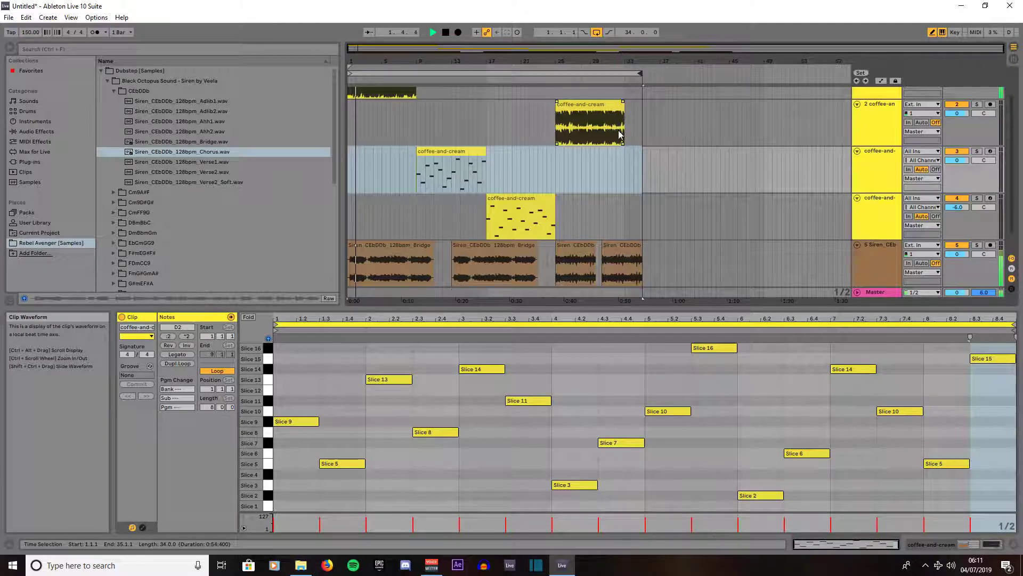
Stop playback, move the first Bridge vocal clip to start at bar 2, and play the arrangement from the beginning
{"action": "key", "text": "space"}
{"action": "left_click_drag", "start_coordinate": [364, 260], "coordinate": [376, 249]}
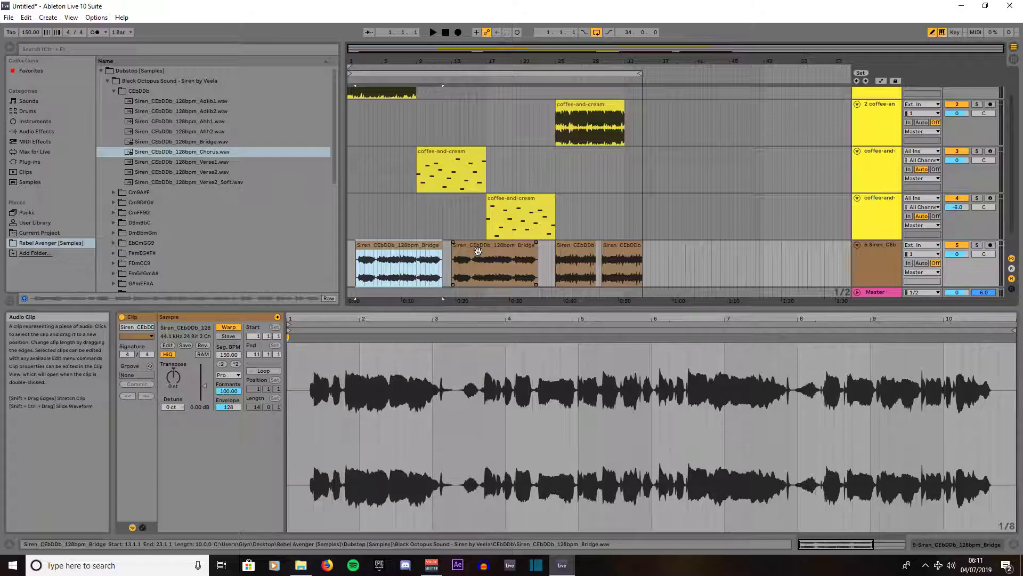
{"action": "key", "text": "space"}
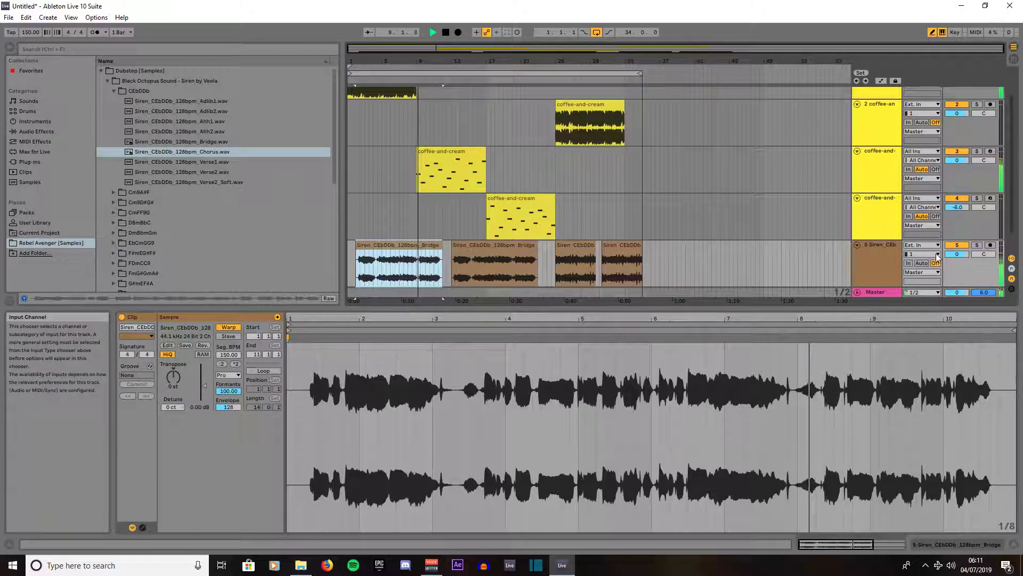
Set the Siren vocal track's volume to 2.5 dB while listening to the mix
{"action": "left_click_drag", "start_coordinate": [950, 255], "coordinate": [953, 257]}
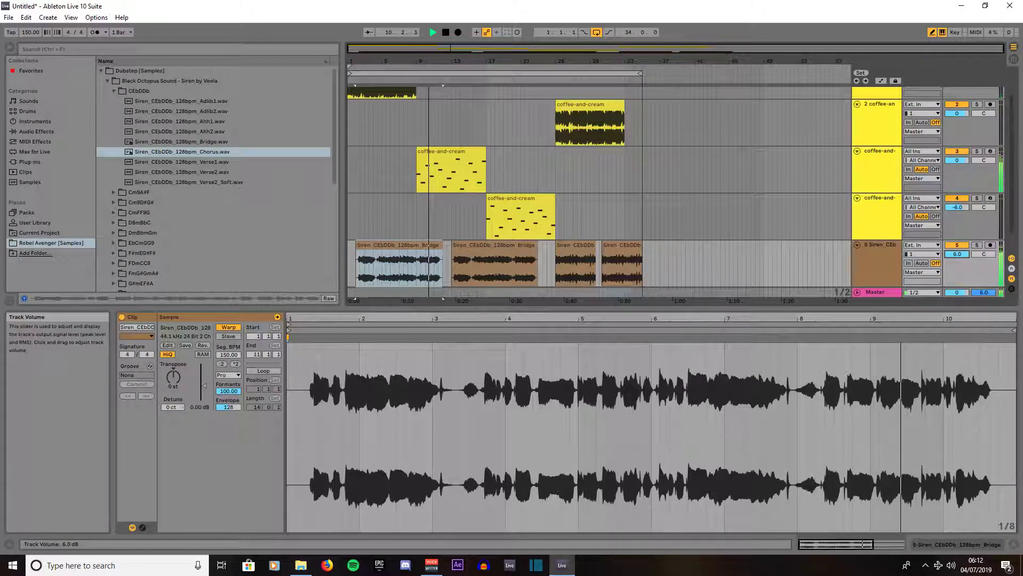
{"action": "left_click_drag", "start_coordinate": [953, 257], "coordinate": [953, 267]}
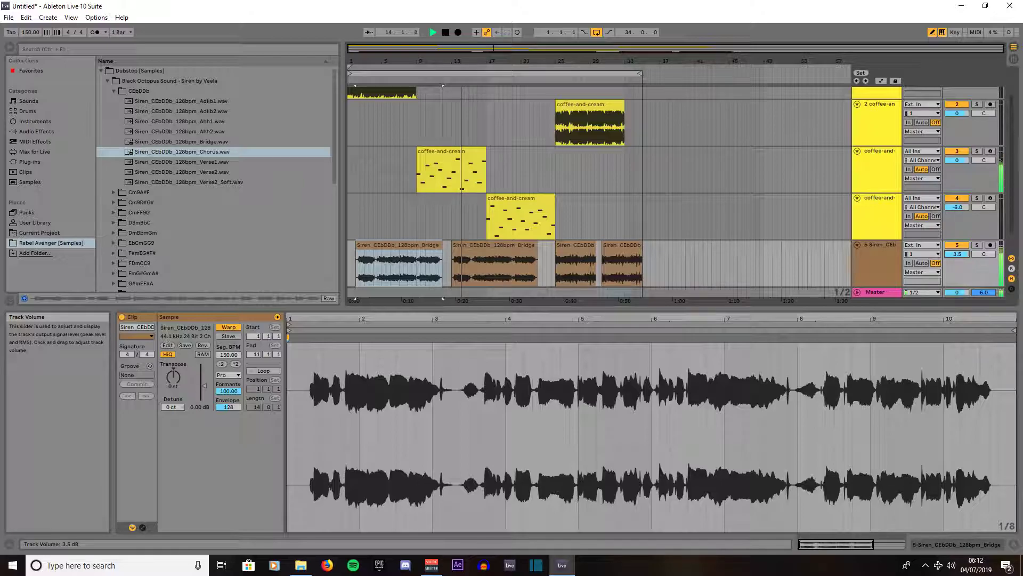
{"action": "left_click_drag", "start_coordinate": [953, 266], "coordinate": [953, 268]}
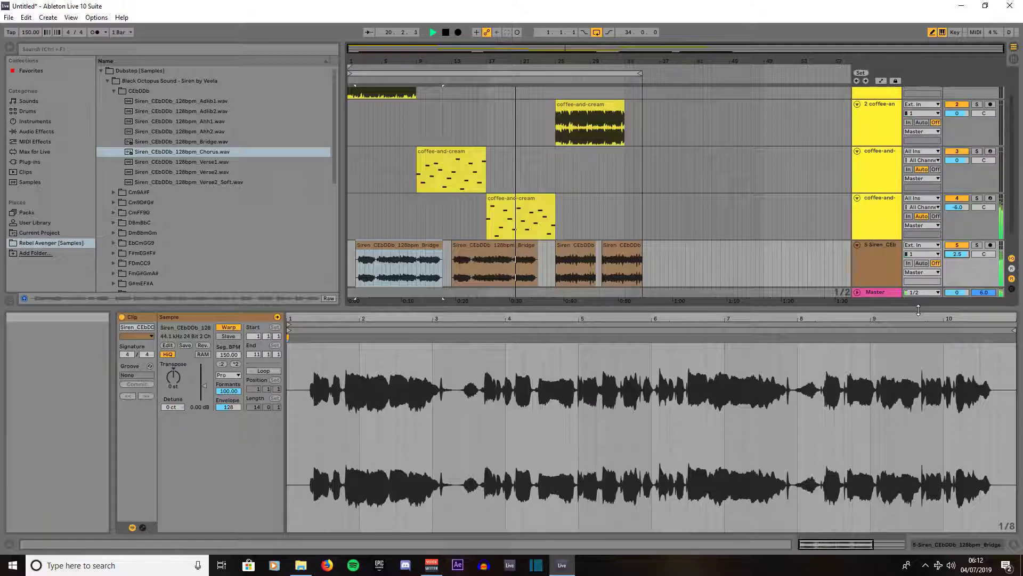
Fold coffee-and-cream tracks 3 and 2 in the arrangement and stop playback
{"action": "left_click", "coordinate": [857, 151]}
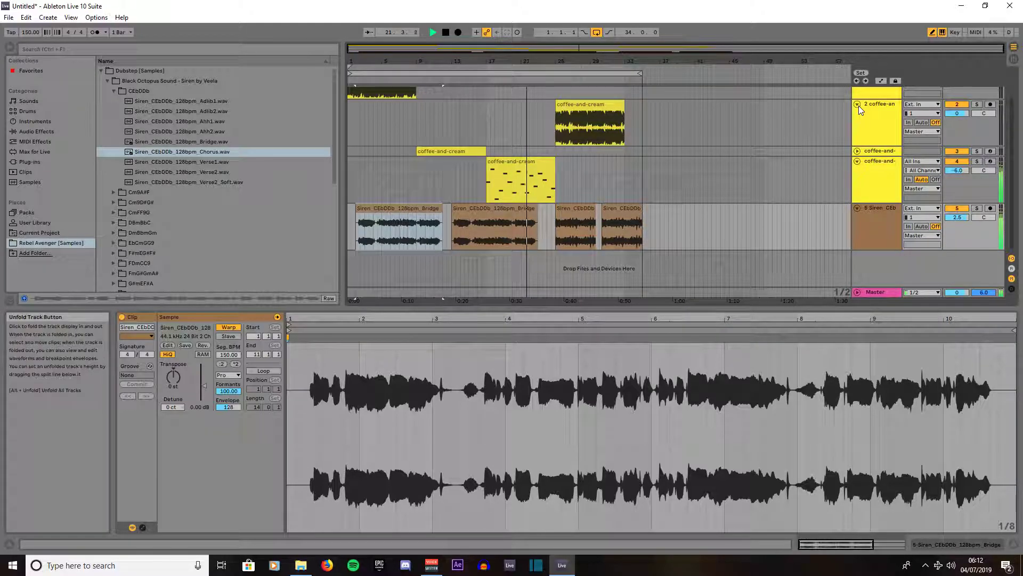
{"action": "left_click", "coordinate": [857, 104]}
{"action": "key", "text": "space"}
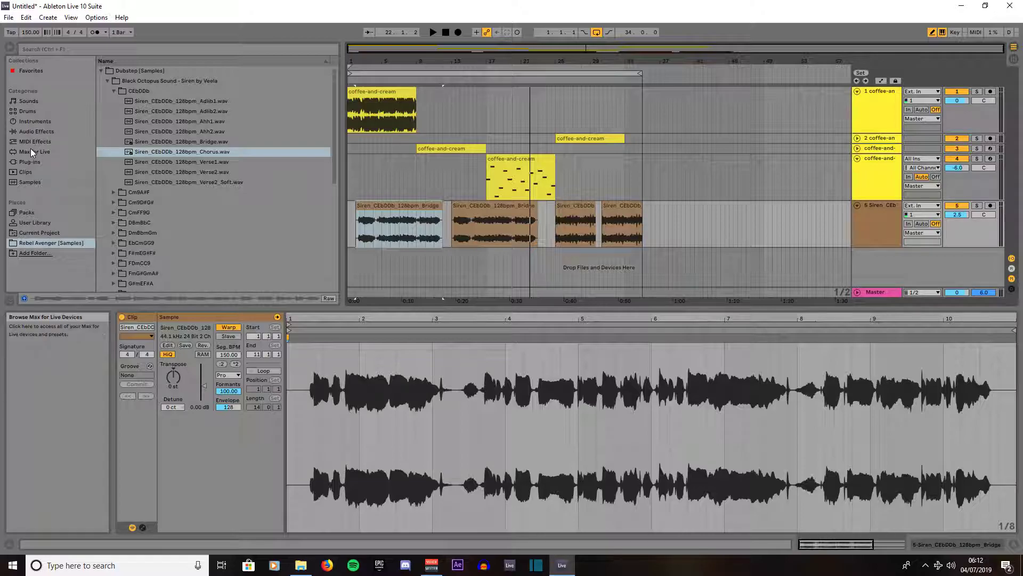
Add an EQ Eight to the Siren vocal track and make its first band a low cut at 155 Hz
{"action": "left_click", "coordinate": [29, 135]}
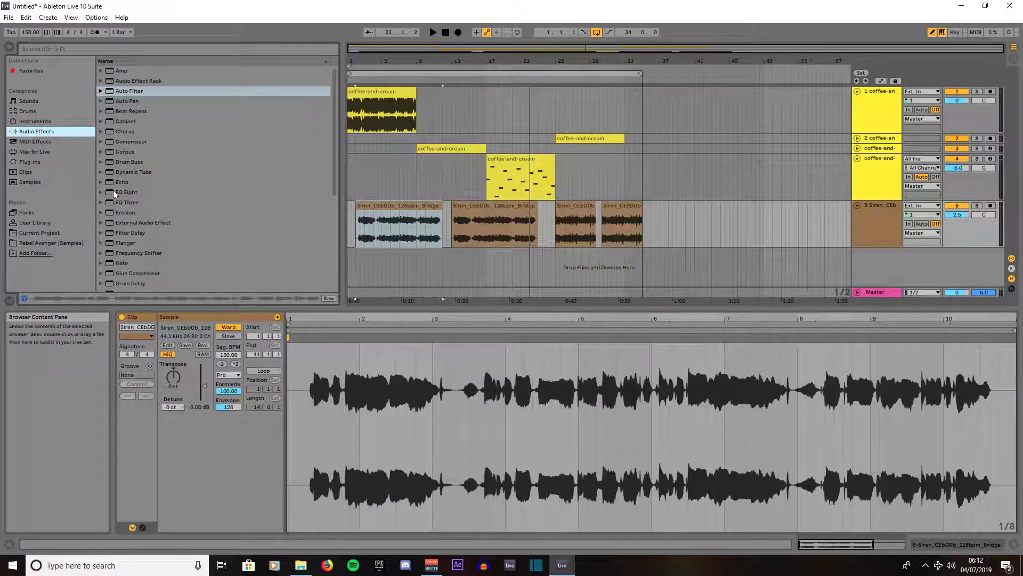
{"action": "left_click_drag", "start_coordinate": [119, 194], "coordinate": [415, 218]}
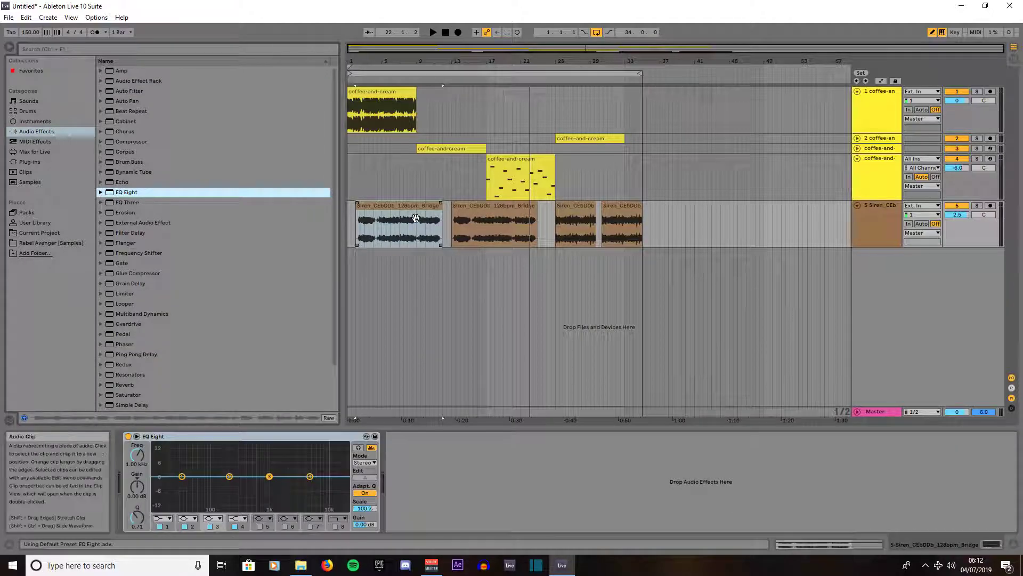
{"action": "left_click", "coordinate": [182, 477]}
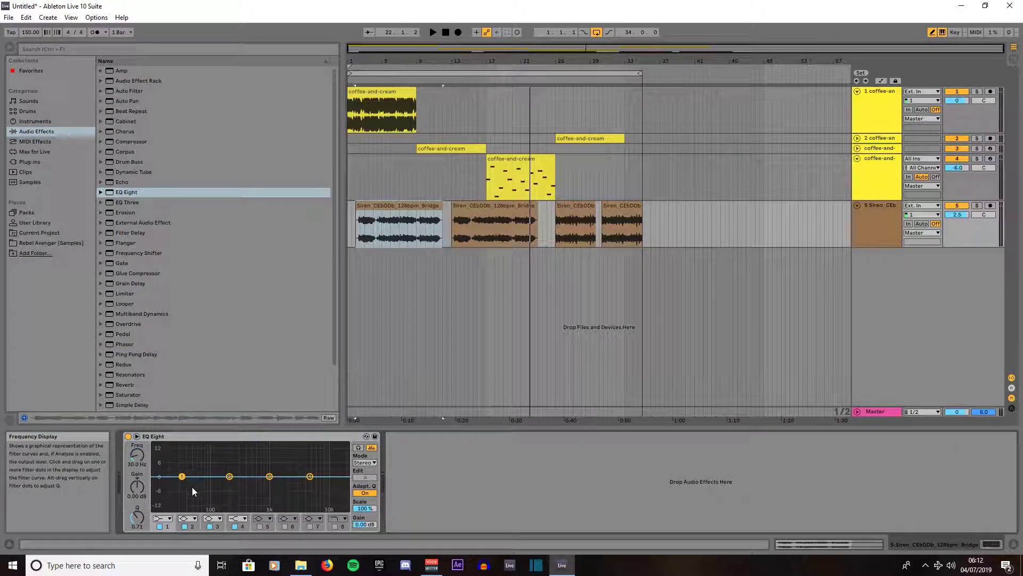
{"action": "left_click_drag", "start_coordinate": [135, 456], "coordinate": [135, 436]}
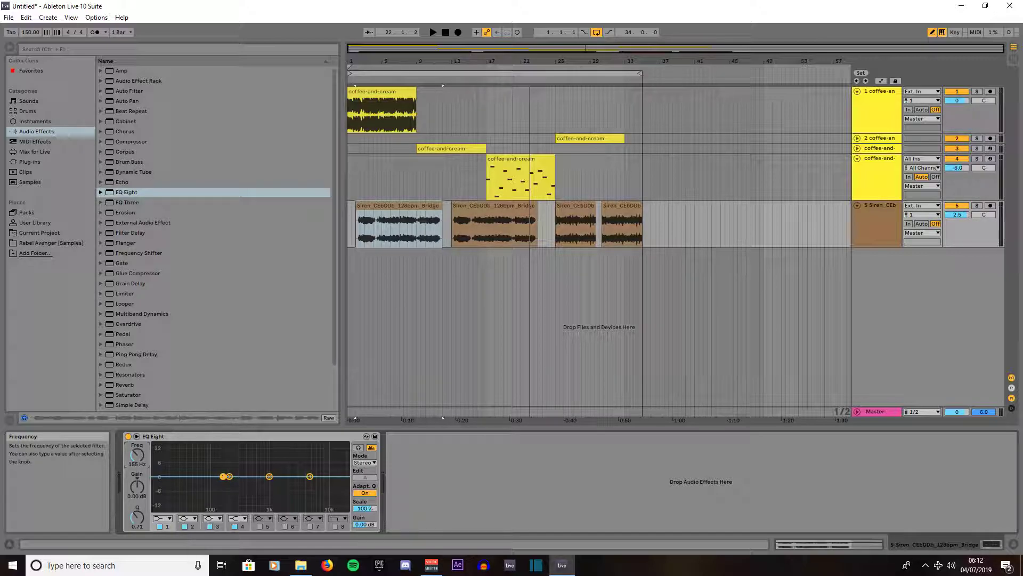
{"action": "left_click", "coordinate": [169, 518]}
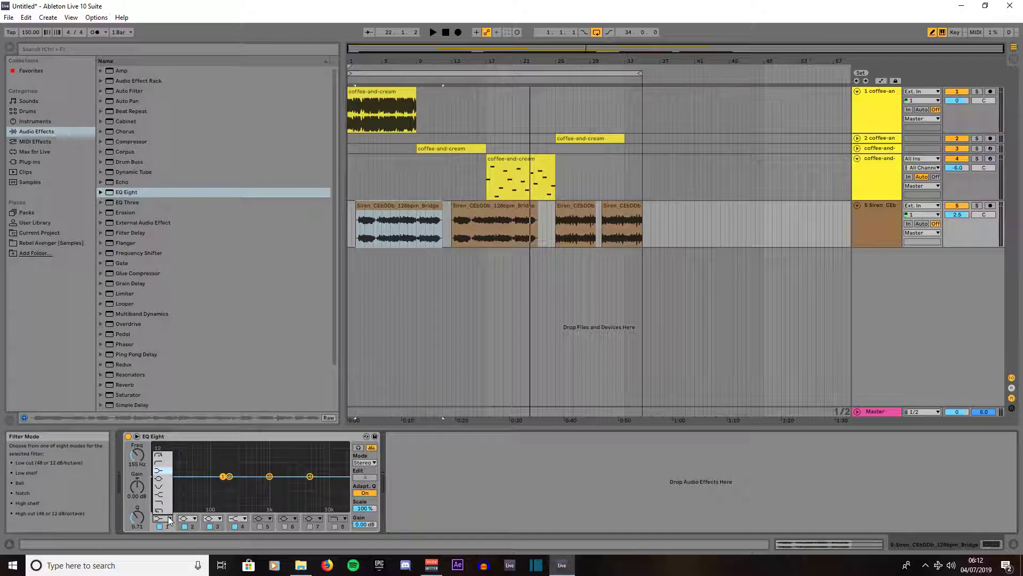
{"action": "left_click", "coordinate": [166, 459]}
Set EQ Eight's second band to 502 Hz with a gain of -2.60 dB and a Q of 6.11
{"action": "left_click", "coordinate": [229, 477]}
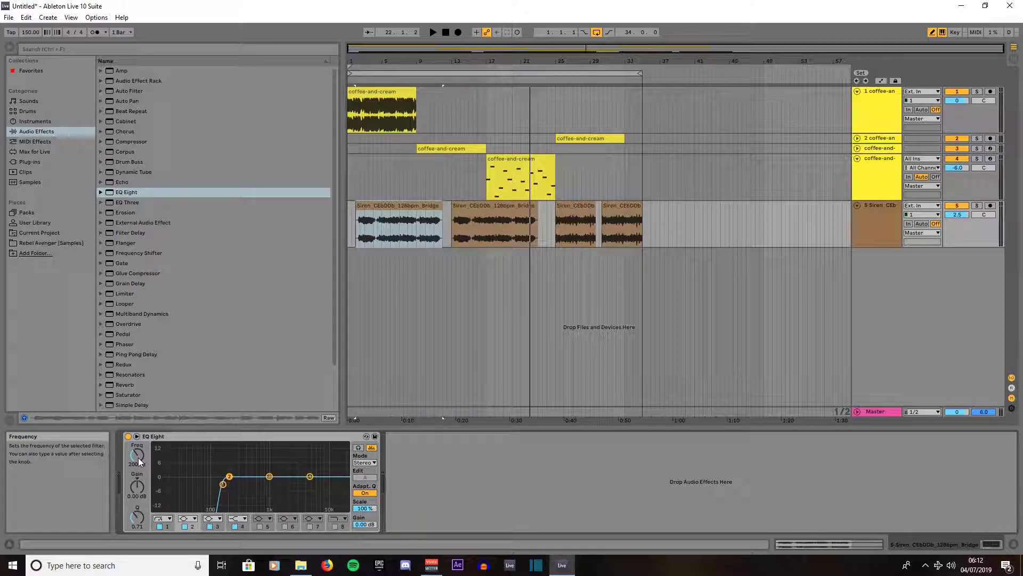
{"action": "left_click_drag", "start_coordinate": [139, 457], "coordinate": [139, 445]}
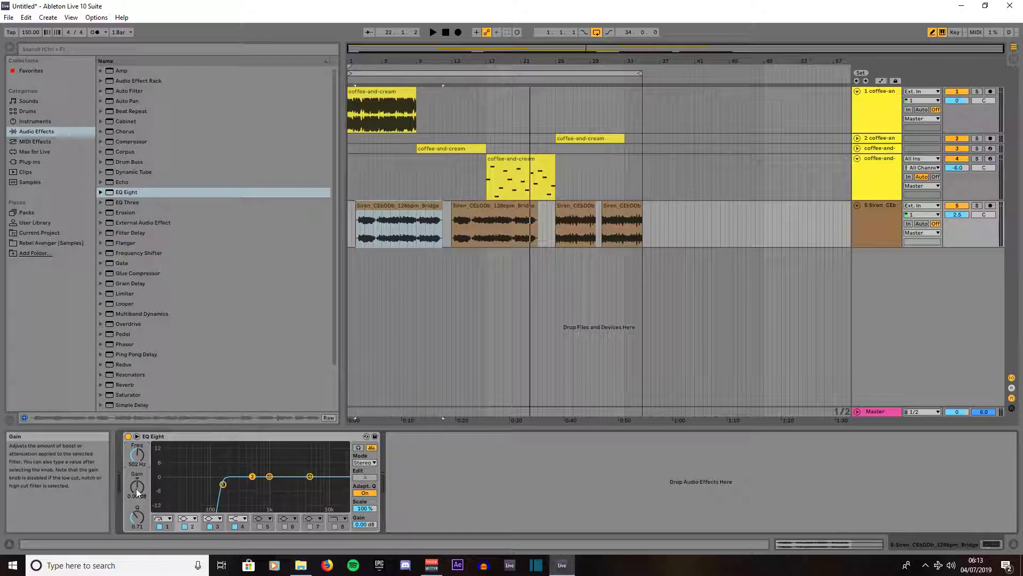
{"action": "mouse_move", "coordinate": [138, 484]}
{"action": "left_mouse_down"}
{"action": "mouse_move", "coordinate": [139, 511]}
{"action": "mouse_move", "coordinate": [139, 503]}
{"action": "left_mouse_up"}
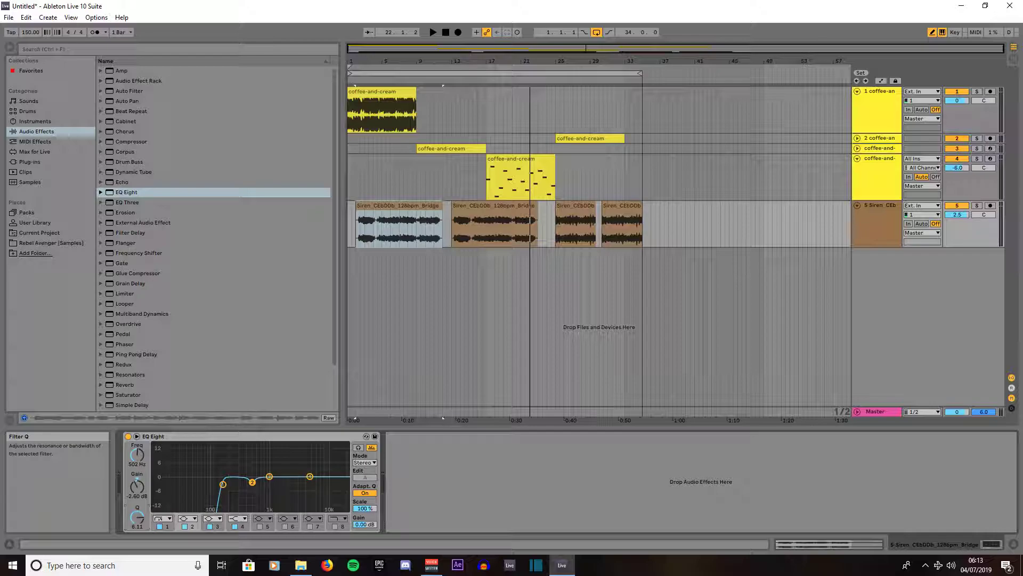
Set EQ Eight's third band, at 1.00 kHz, to a gain of -1.55 dB and a Q of 8.01
{"action": "left_click", "coordinate": [271, 478]}
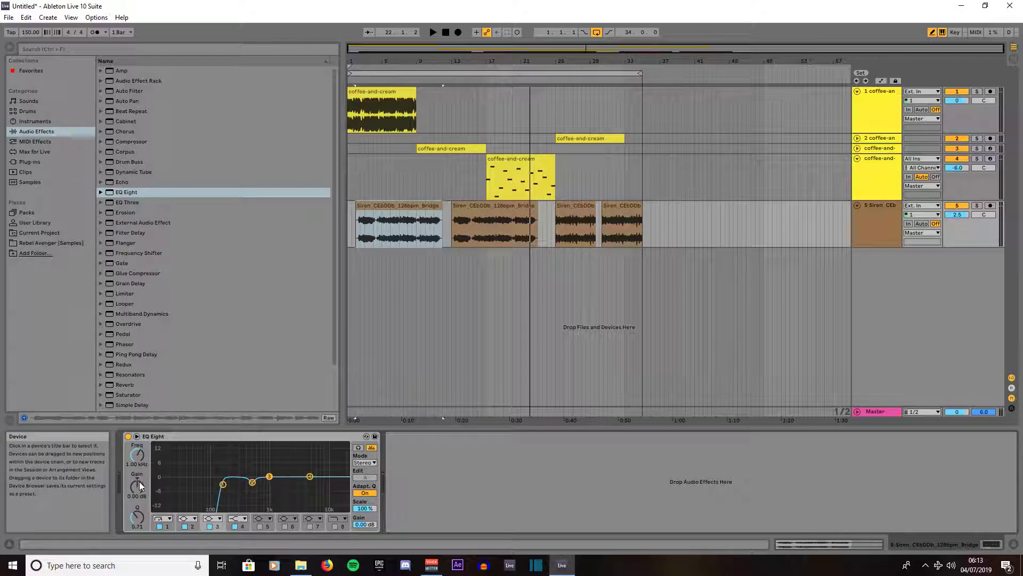
{"action": "left_click_drag", "start_coordinate": [139, 481], "coordinate": [137, 487]}
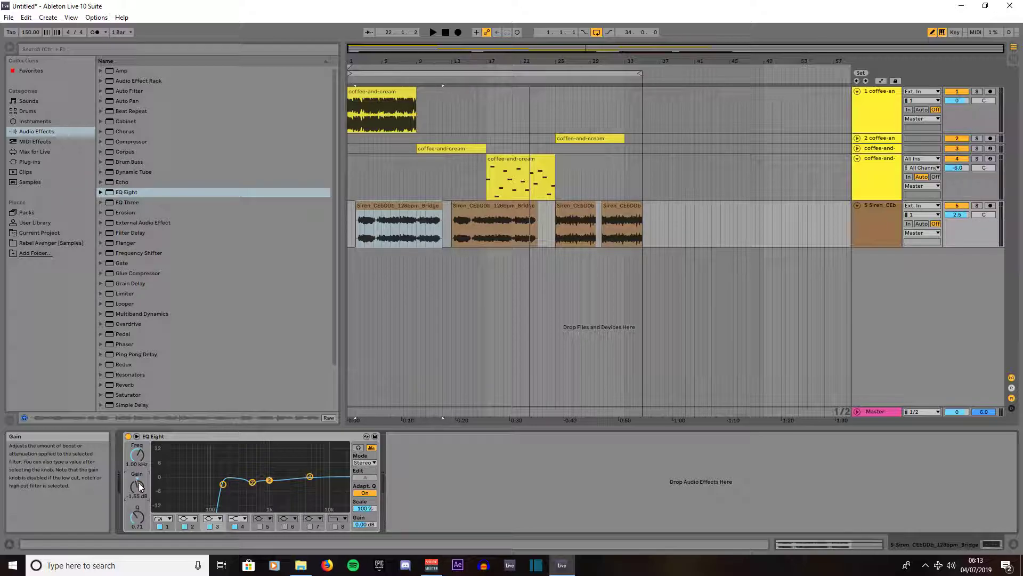
{"action": "mouse_move", "coordinate": [137, 521]}
{"action": "left_mouse_down"}
{"action": "mouse_move", "coordinate": [137, 498]}
{"action": "mouse_move", "coordinate": [137, 517]}
{"action": "left_mouse_up"}
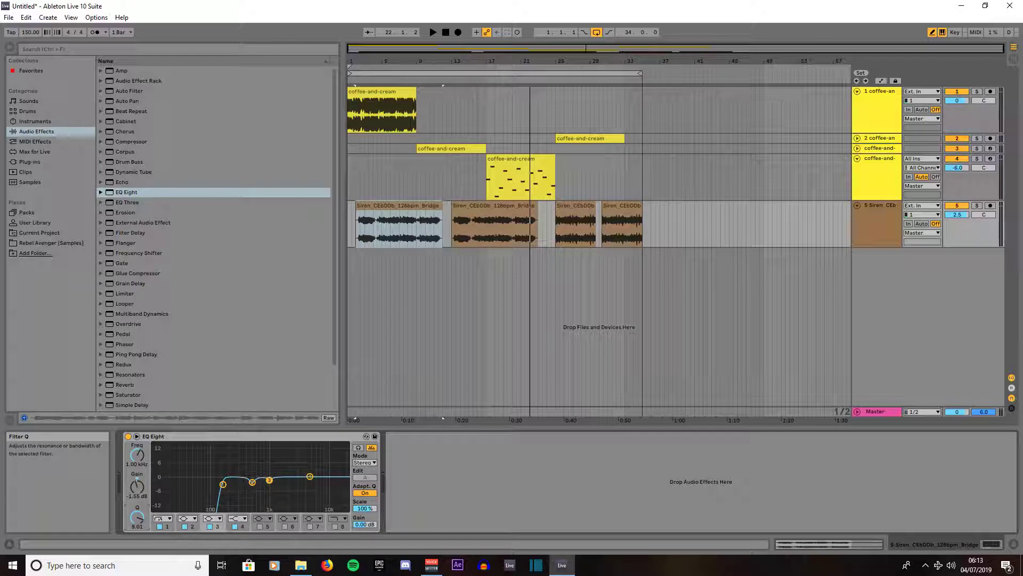
Set EQ Eight's fourth band to a bell at 3.25 kHz with a gain of 2.05 dB and a Q of 7.51
{"action": "left_click", "coordinate": [310, 476]}
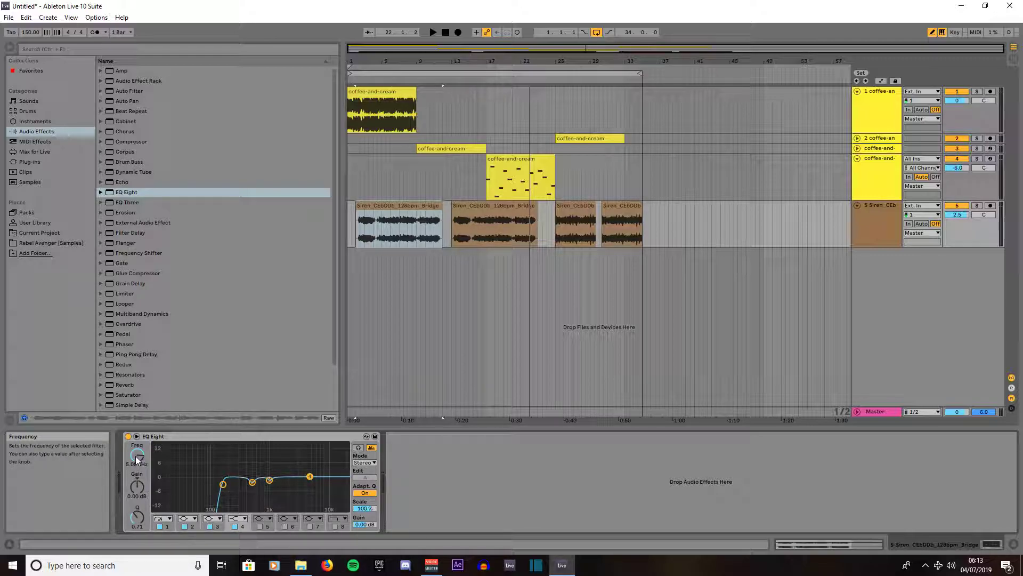
{"action": "left_click_drag", "start_coordinate": [138, 457], "coordinate": [137, 455]}
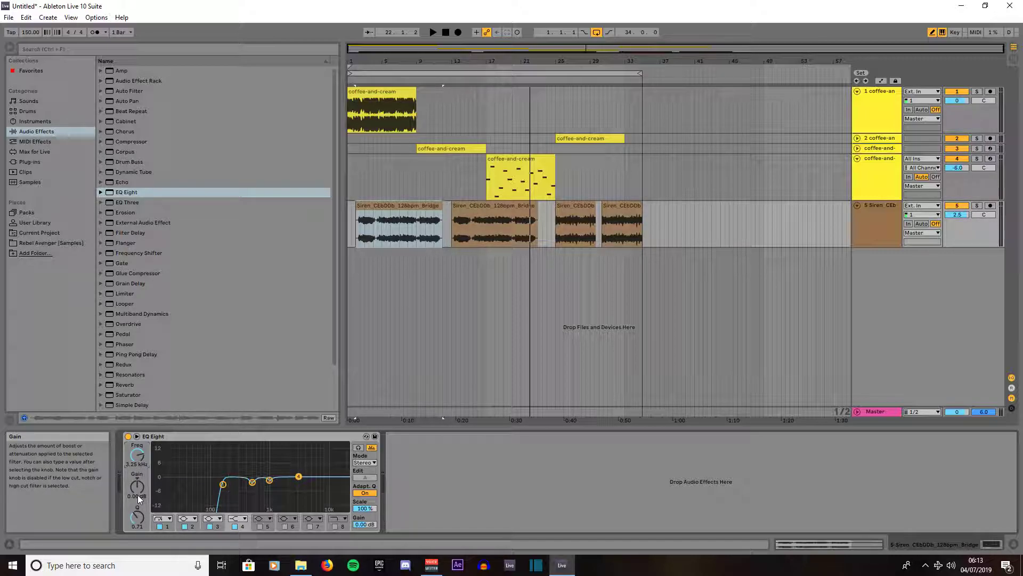
{"action": "mouse_move", "coordinate": [137, 495]}
{"action": "left_mouse_down"}
{"action": "mouse_move", "coordinate": [137, 515]}
{"action": "mouse_move", "coordinate": [138, 503]}
{"action": "left_mouse_up"}
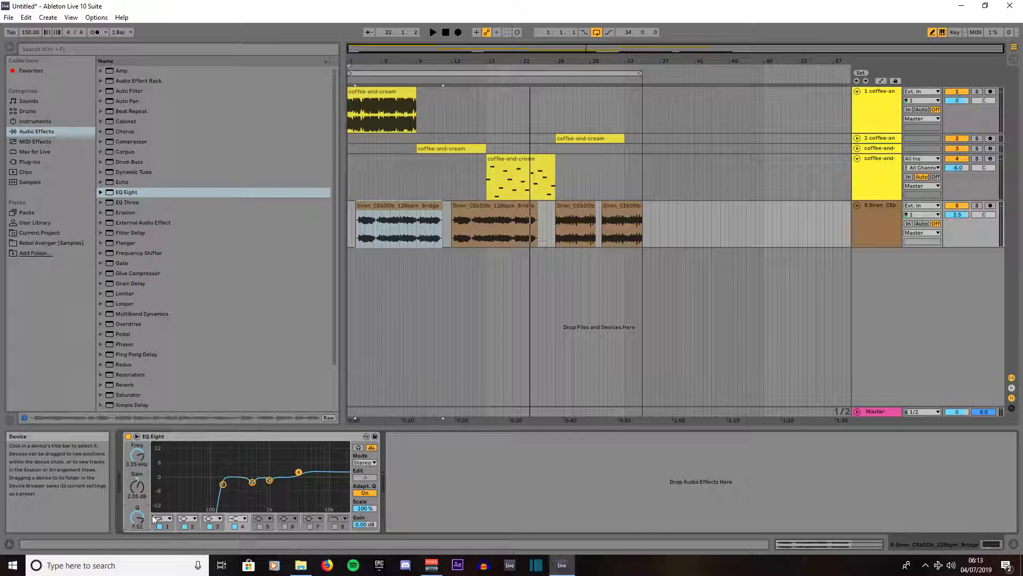
{"action": "left_click", "coordinate": [258, 526]}
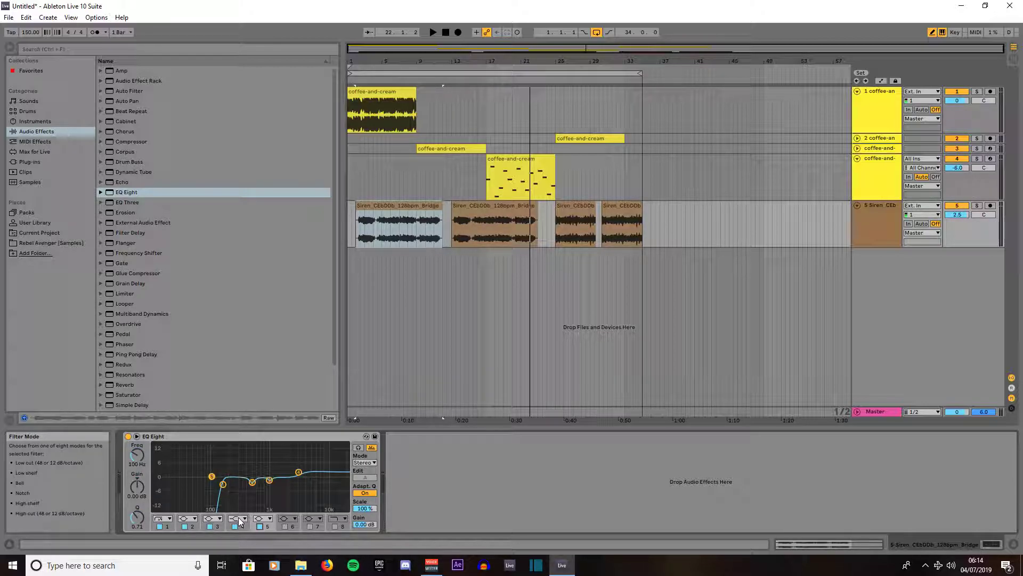
{"action": "left_click", "coordinate": [238, 520]}
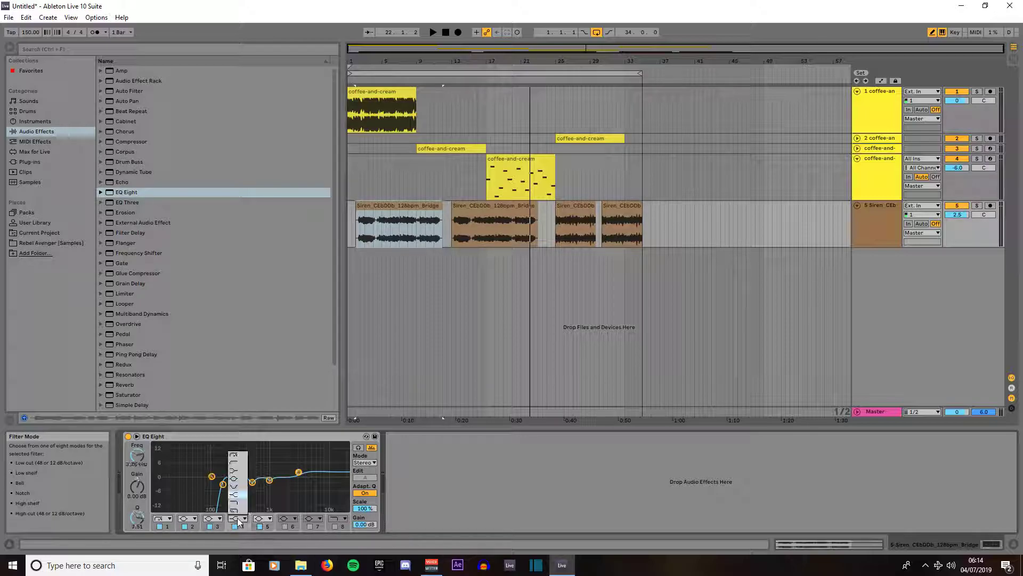
{"action": "left_click", "coordinate": [238, 483]}
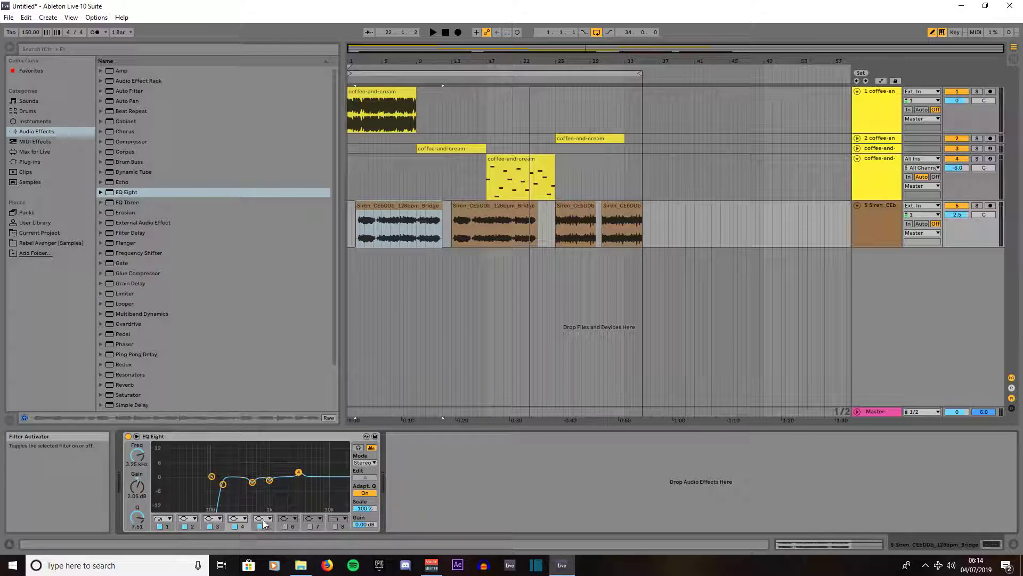
Set EQ Eight's fifth band to 7.06 kHz with a gain of 2.50 dB and a Q of 5.06
{"action": "left_click", "coordinate": [211, 476]}
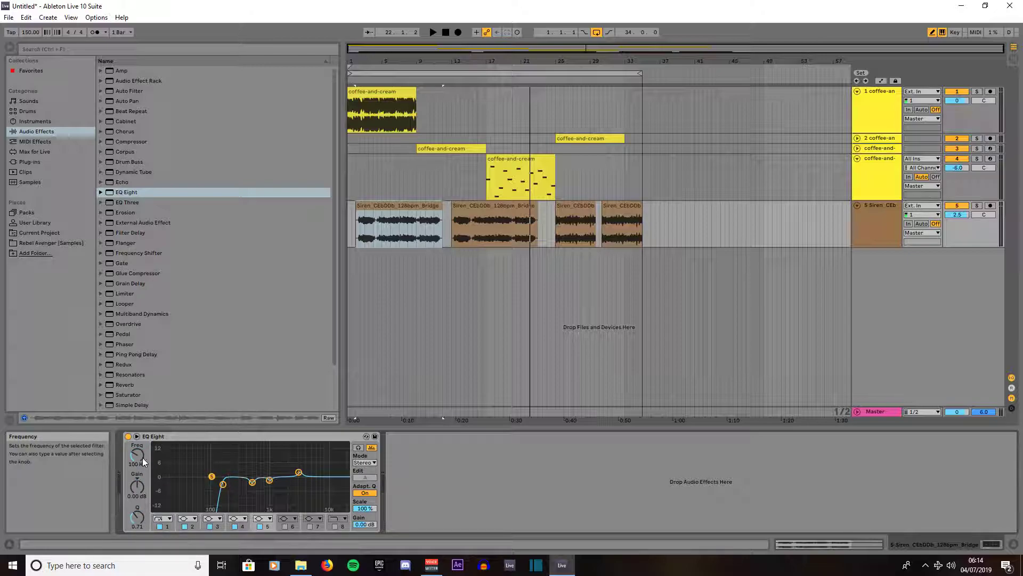
{"action": "left_click_drag", "start_coordinate": [133, 458], "coordinate": [134, 402]}
{"action": "left_click_drag", "start_coordinate": [133, 523], "coordinate": [136, 480]}
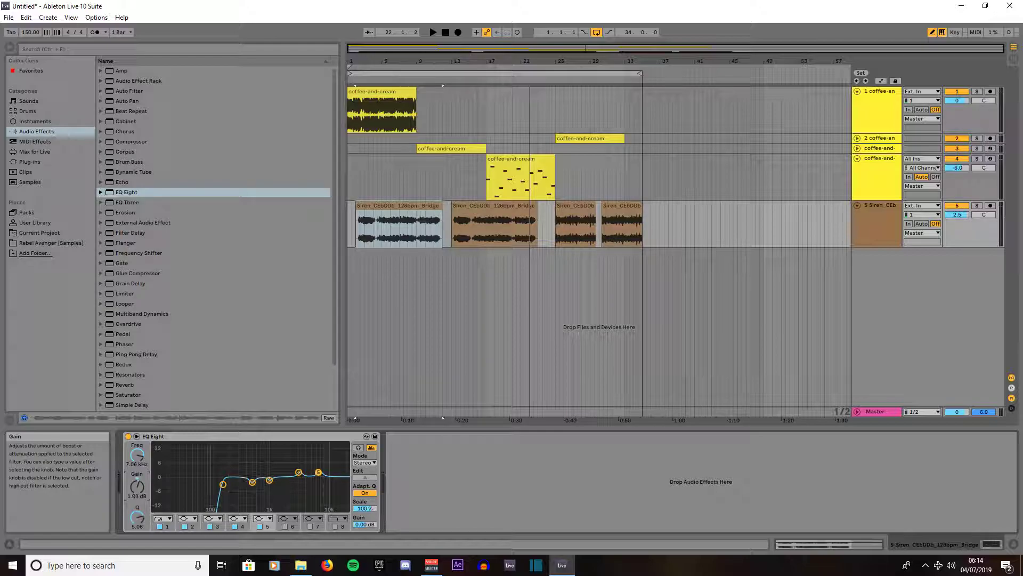
{"action": "left_click_drag", "start_coordinate": [136, 479], "coordinate": [136, 478]}
{"action": "left_click_drag", "start_coordinate": [137, 485], "coordinate": [137, 484]}
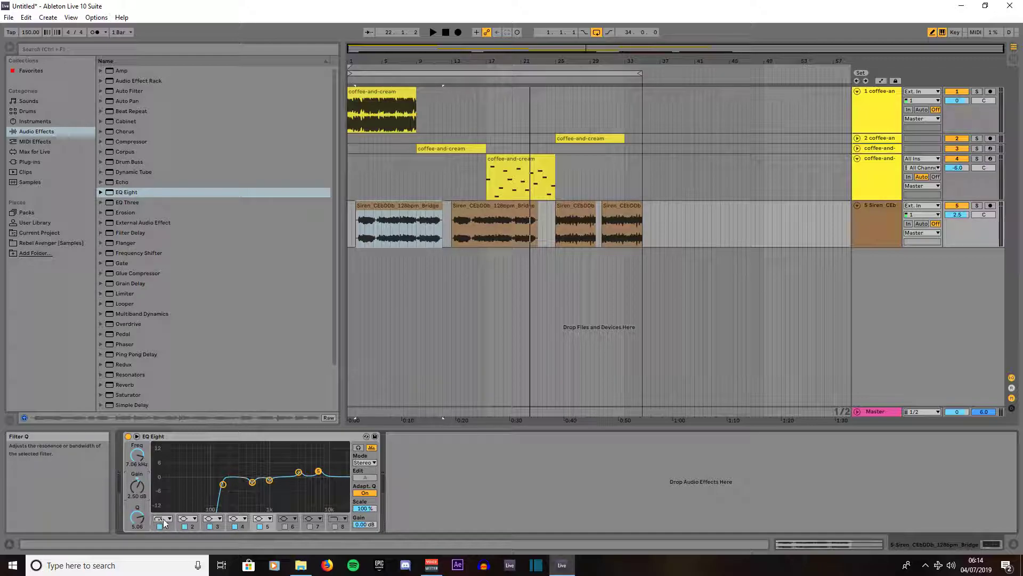
Enable EQ Eight's sixth band as a high cut at 18.0 kHz with a Q of 3.00
{"action": "left_click", "coordinate": [284, 526]}
{"action": "left_click_drag", "start_coordinate": [135, 459], "coordinate": [135, 449]}
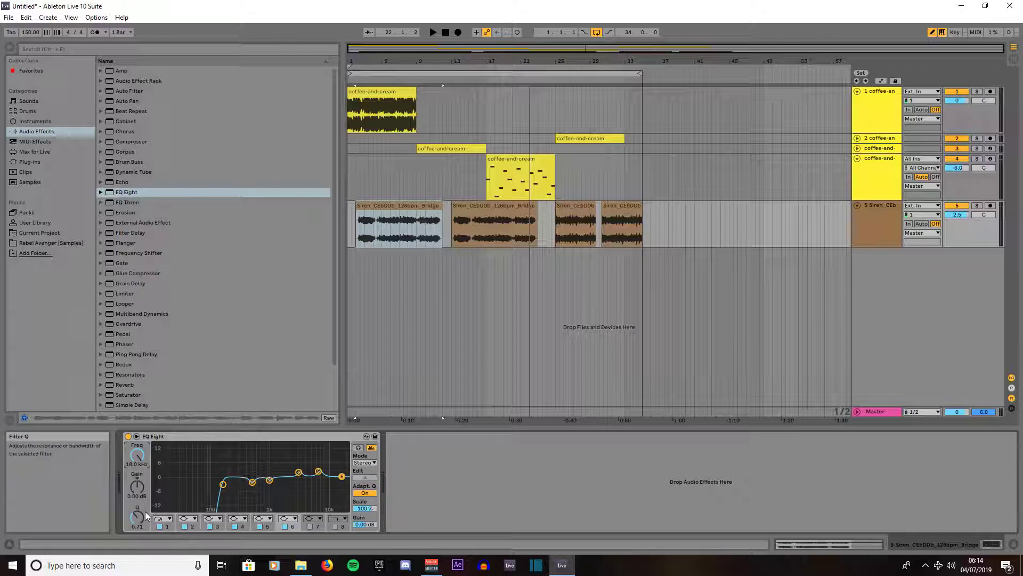
{"action": "left_click", "coordinate": [286, 521]}
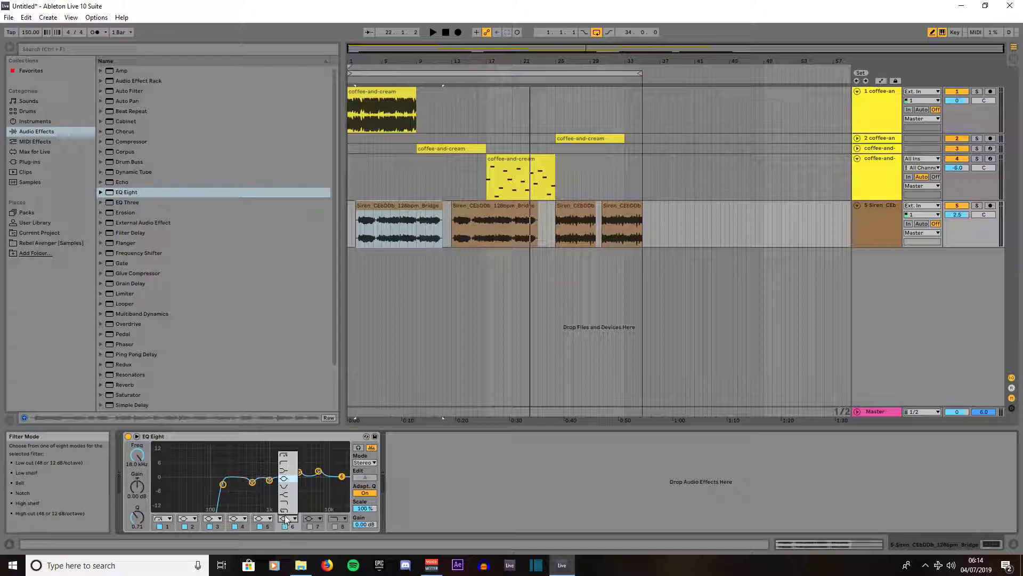
{"action": "left_click", "coordinate": [285, 512]}
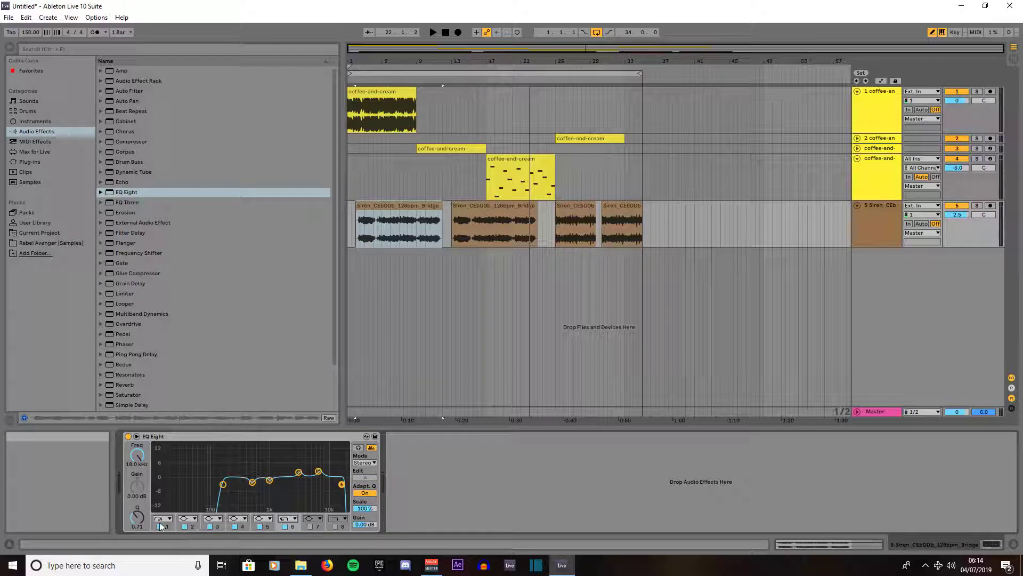
{"action": "left_click_drag", "start_coordinate": [138, 516], "coordinate": [138, 497]}
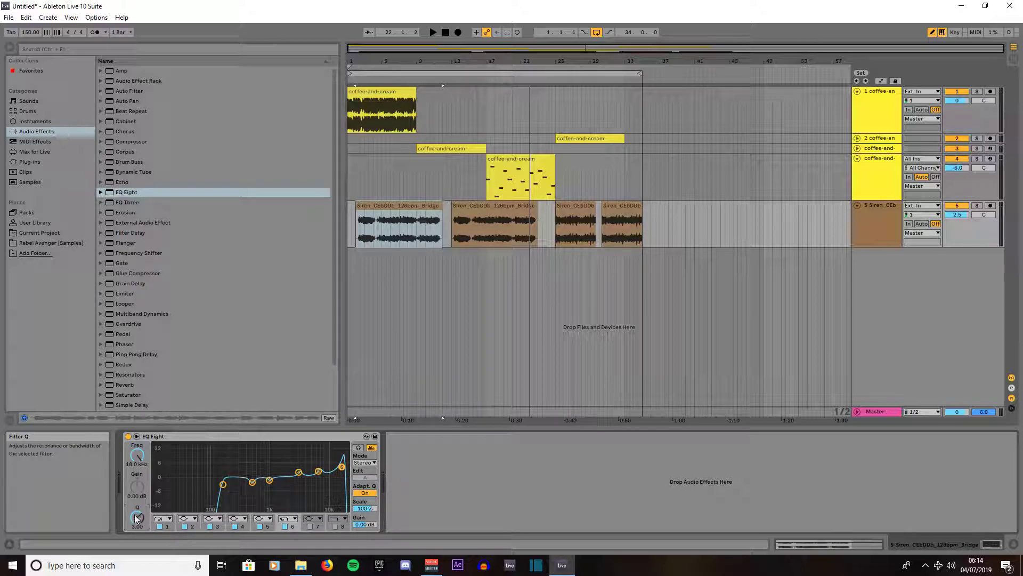
Set EQ Eight's global gain to -0.30 dB and its scale to 110%
{"action": "left_click_drag", "start_coordinate": [365, 525], "coordinate": [365, 528]}
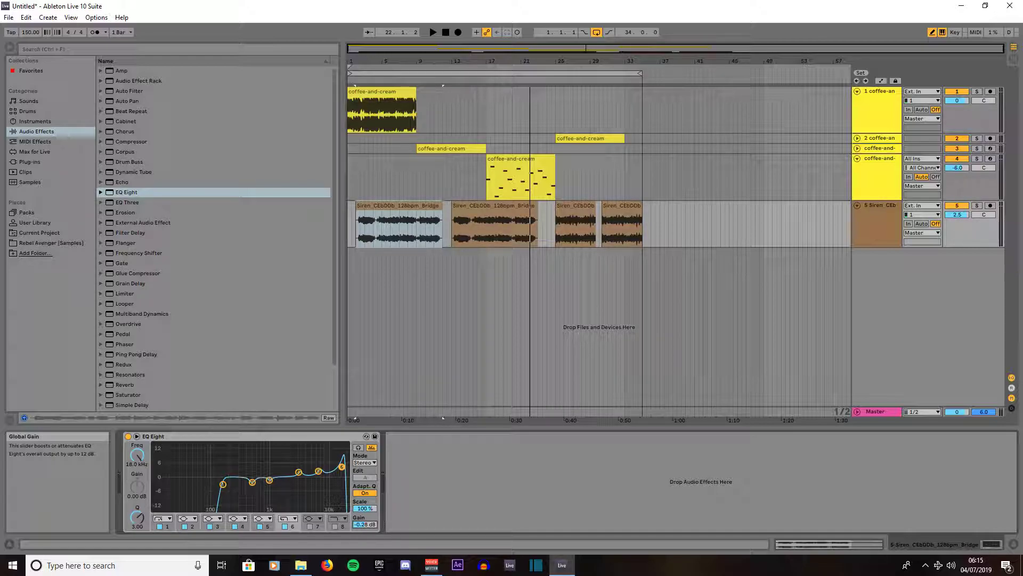
{"action": "left_click_drag", "start_coordinate": [365, 508], "coordinate": [365, 502]}
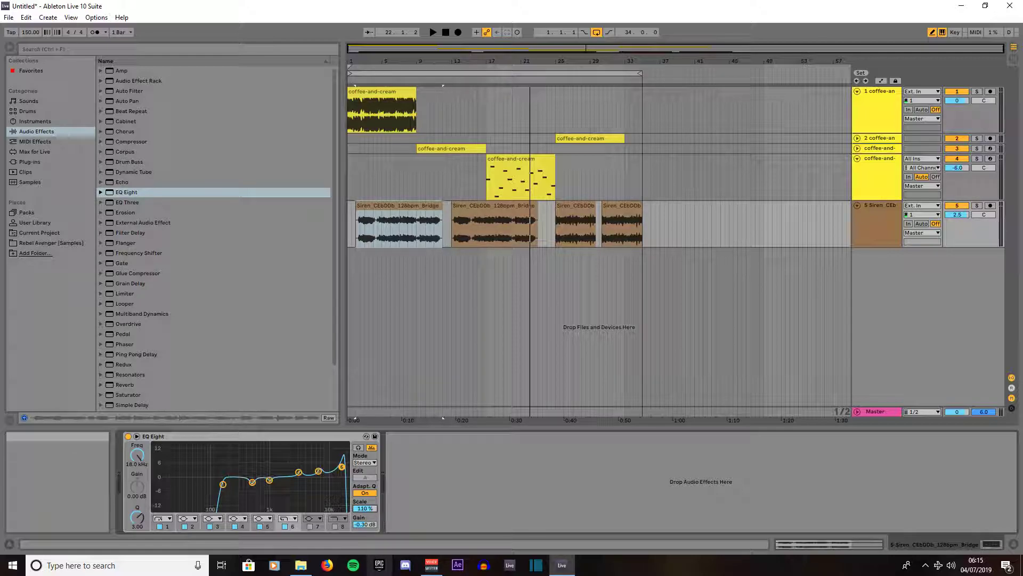
{"action": "mouse_move", "coordinate": [431, 564]}
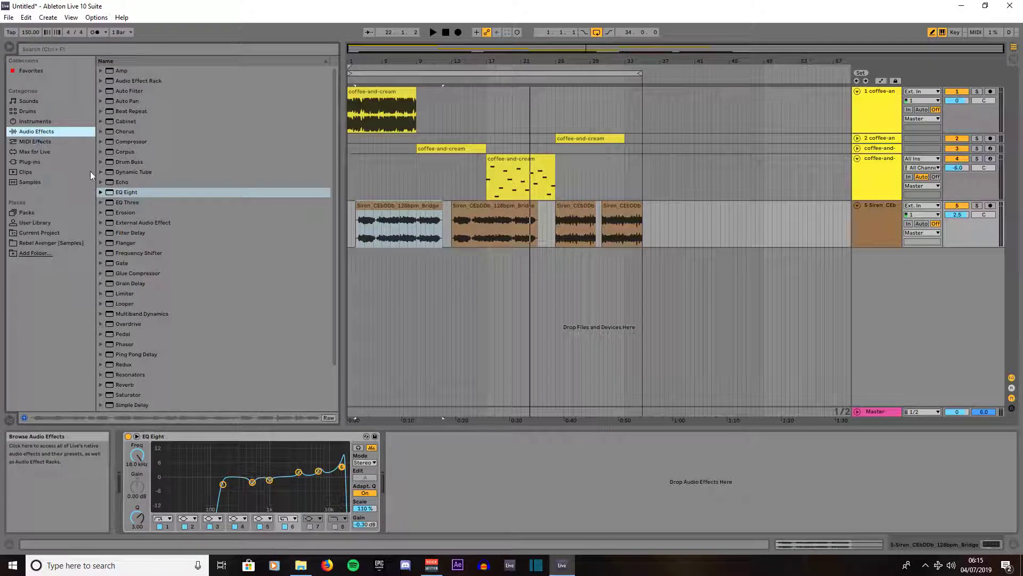
Add a Reverb to the Siren vocal track with a predelay of 1.75 ms and High quality
{"action": "scroll", "coordinate": [158, 365], "scroll_direction": "down", "scroll_amount": 3}
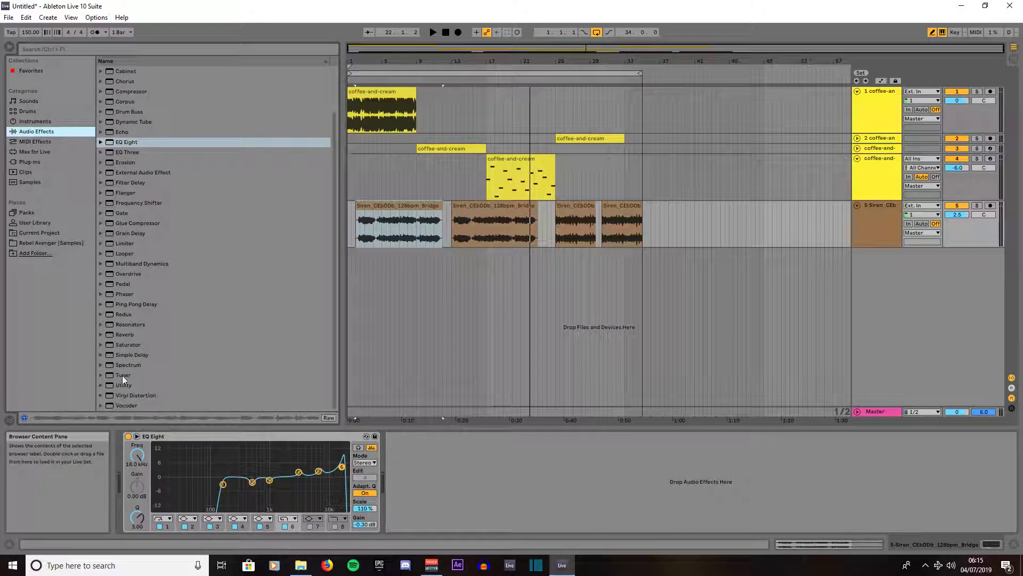
{"action": "left_click_drag", "start_coordinate": [125, 335], "coordinate": [424, 226]}
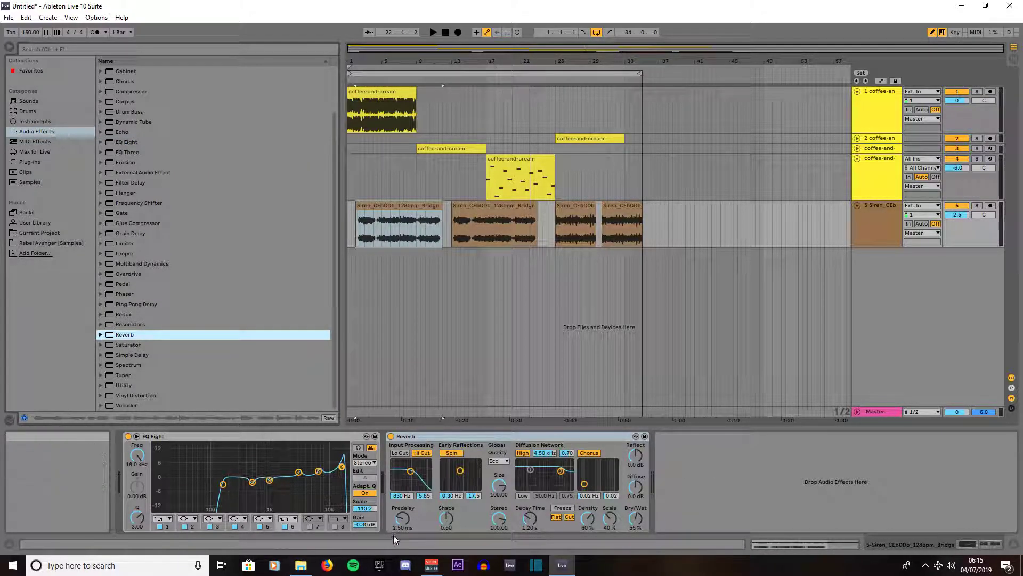
{"action": "left_click_drag", "start_coordinate": [400, 518], "coordinate": [402, 521]}
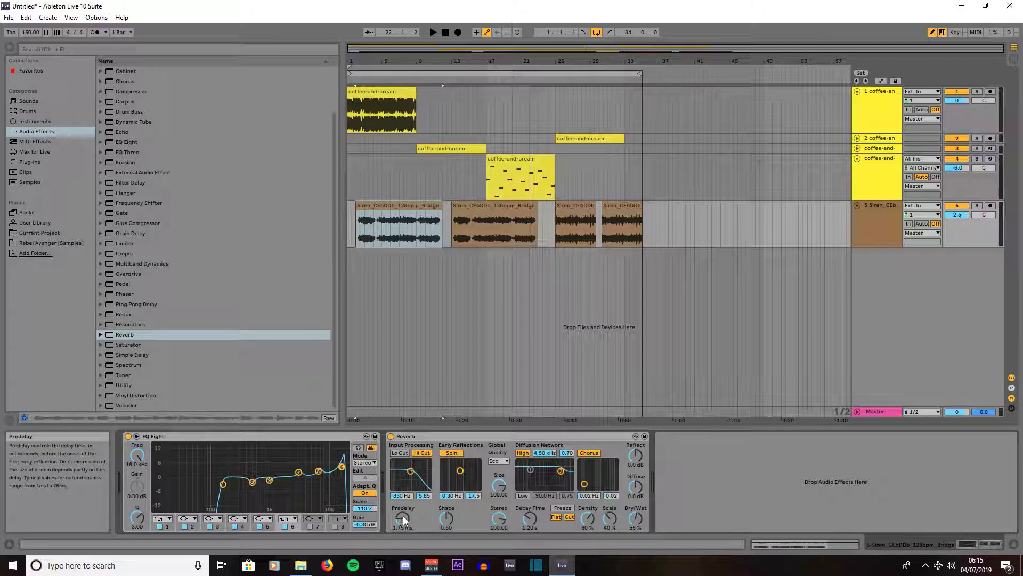
{"action": "left_click", "coordinate": [500, 462]}
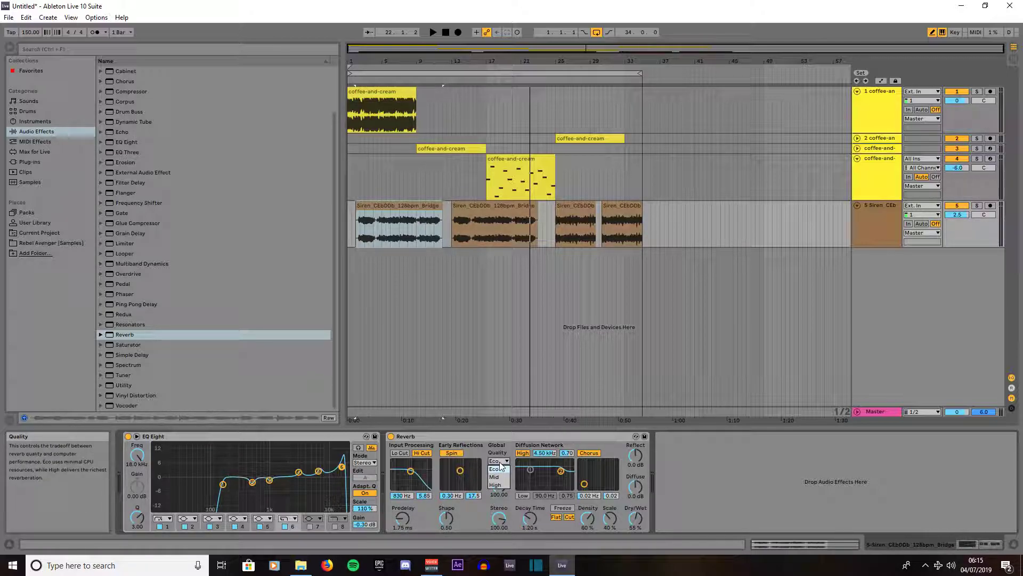
{"action": "left_click", "coordinate": [496, 485]}
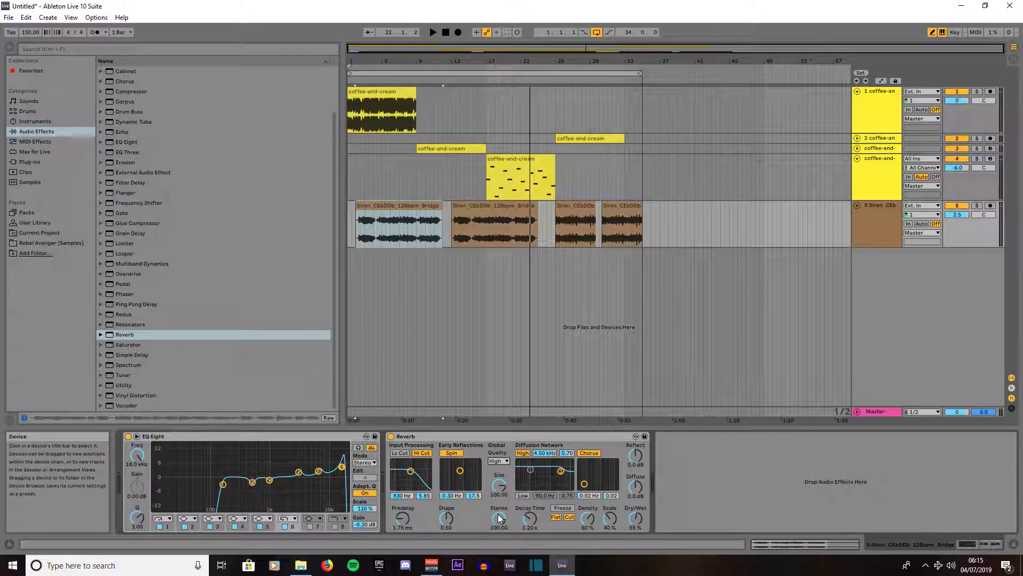
Set the Reverb's size to 119.22, stereo to 120, decay time to 2.50 s, density and scale to 50% each, and dry/wet to 15%
{"action": "left_click_drag", "start_coordinate": [501, 519], "coordinate": [499, 484]}
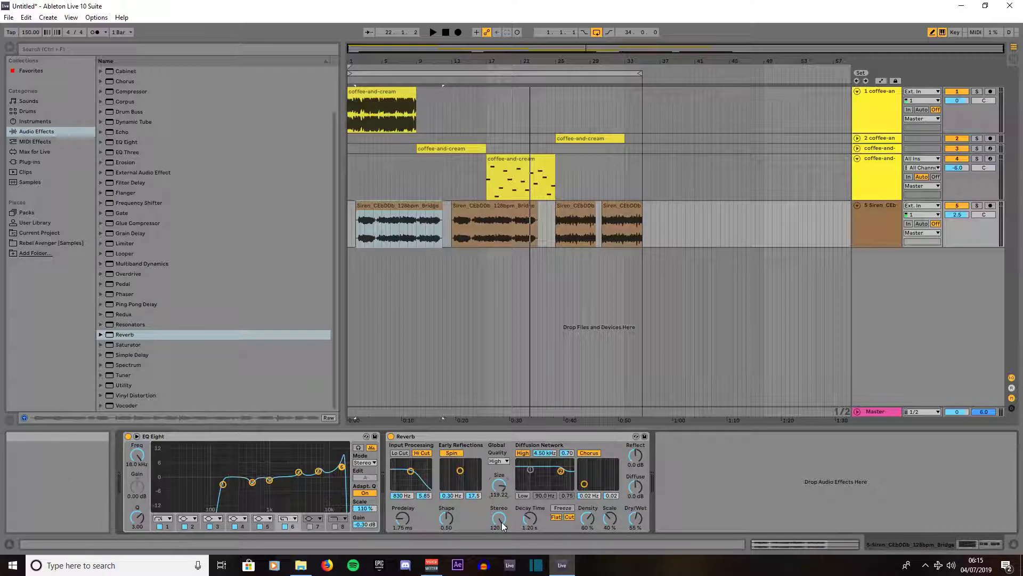
{"action": "left_click_drag", "start_coordinate": [527, 521], "coordinate": [527, 513]}
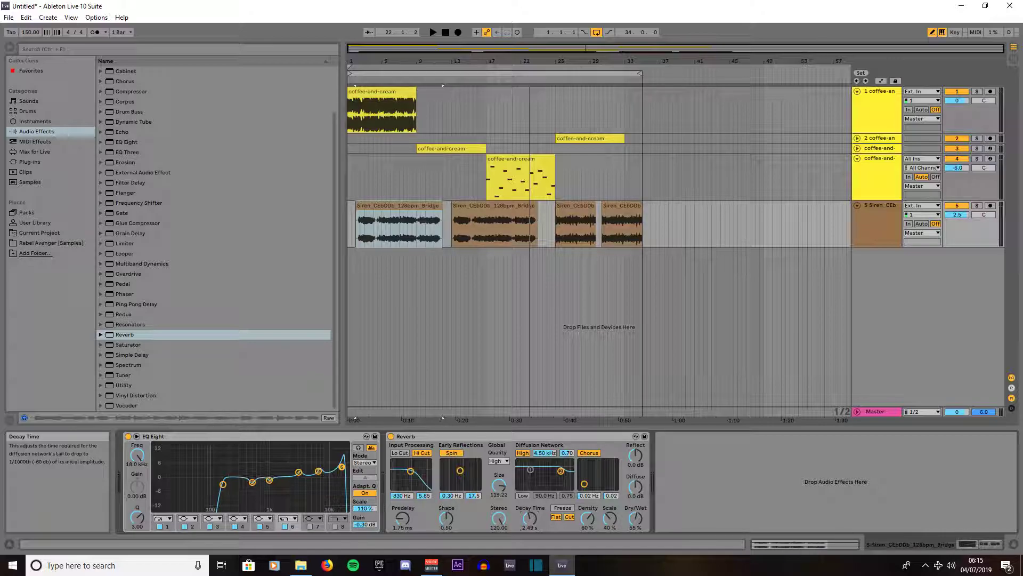
{"action": "left_click_drag", "start_coordinate": [588, 518], "coordinate": [588, 524]}
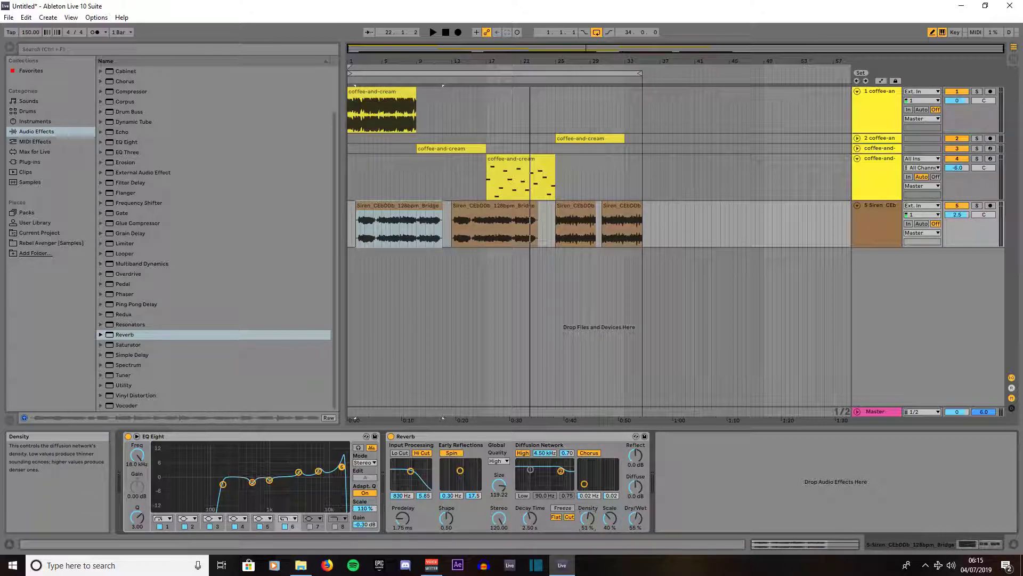
{"action": "left_click_drag", "start_coordinate": [609, 518], "coordinate": [610, 515]}
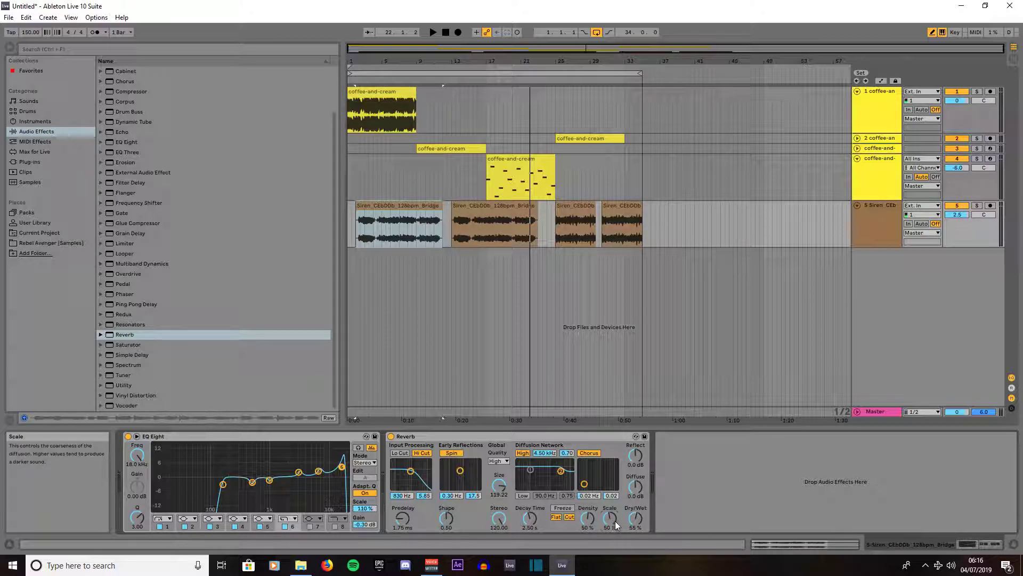
{"action": "left_click_drag", "start_coordinate": [636, 518], "coordinate": [636, 521]}
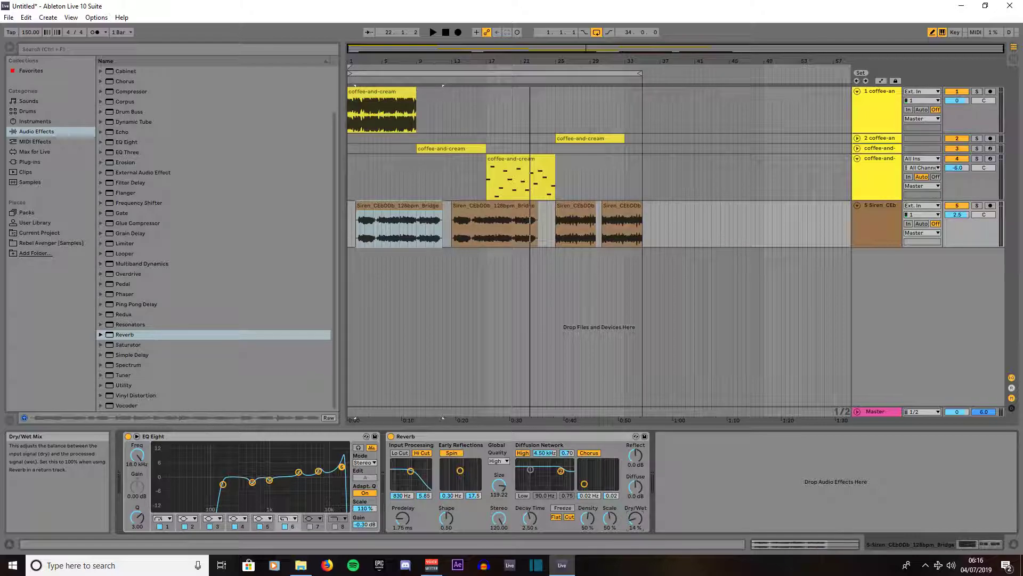
Audition the Siren vocal track from the start, soloed and in the full mix, and set its volume to 1.4 dB
{"action": "left_click", "coordinate": [977, 206]}
{"action": "left_click", "coordinate": [349, 81]}
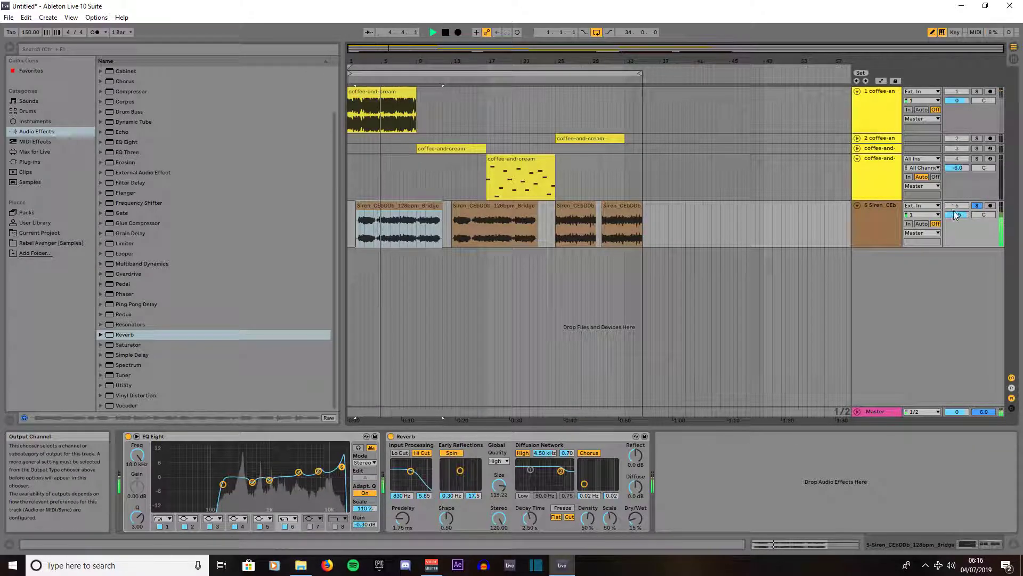
{"action": "left_click_drag", "start_coordinate": [957, 215], "coordinate": [957, 222]}
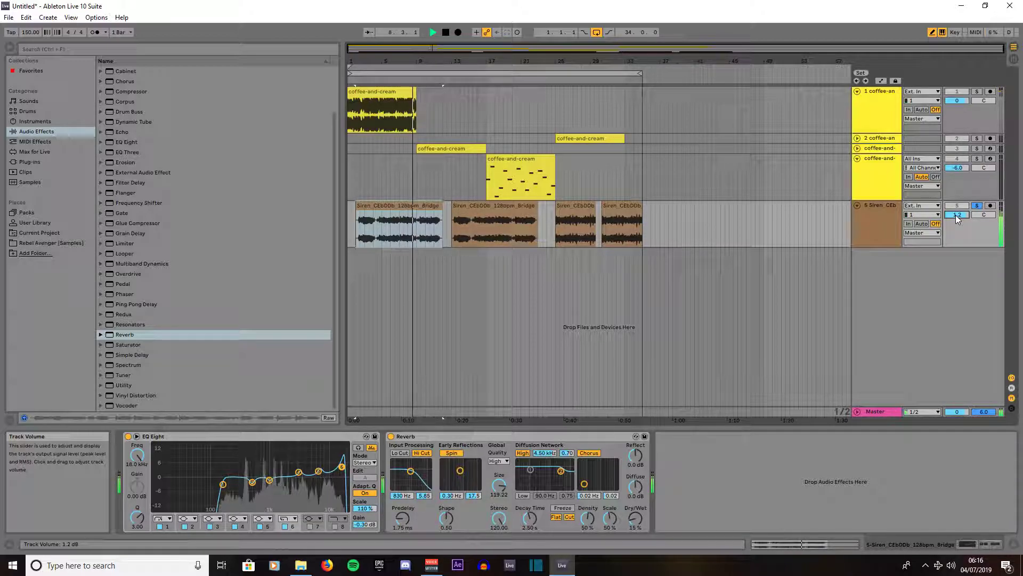
{"action": "left_click", "coordinate": [976, 206]}
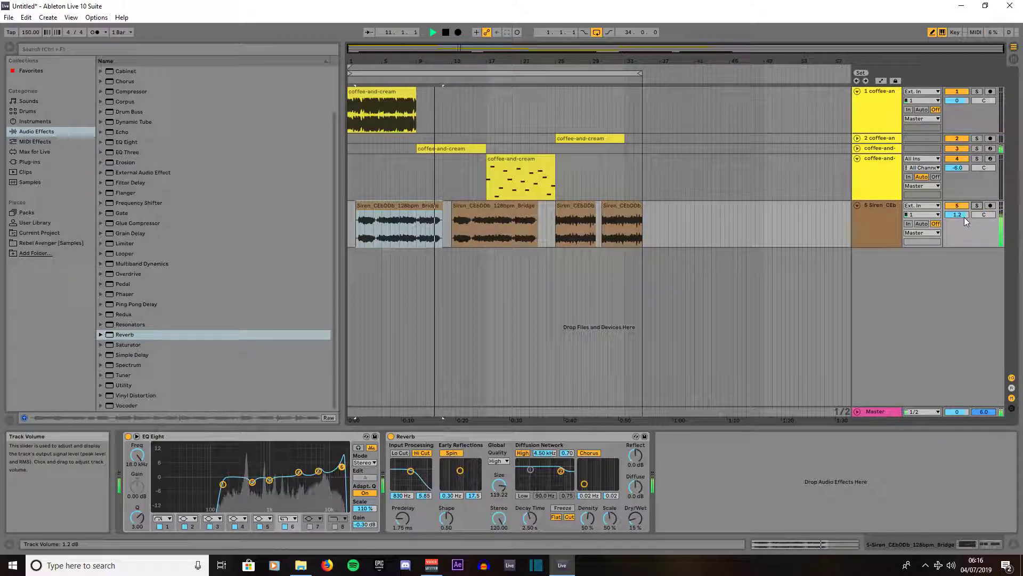
{"action": "left_click_drag", "start_coordinate": [960, 217], "coordinate": [961, 215]}
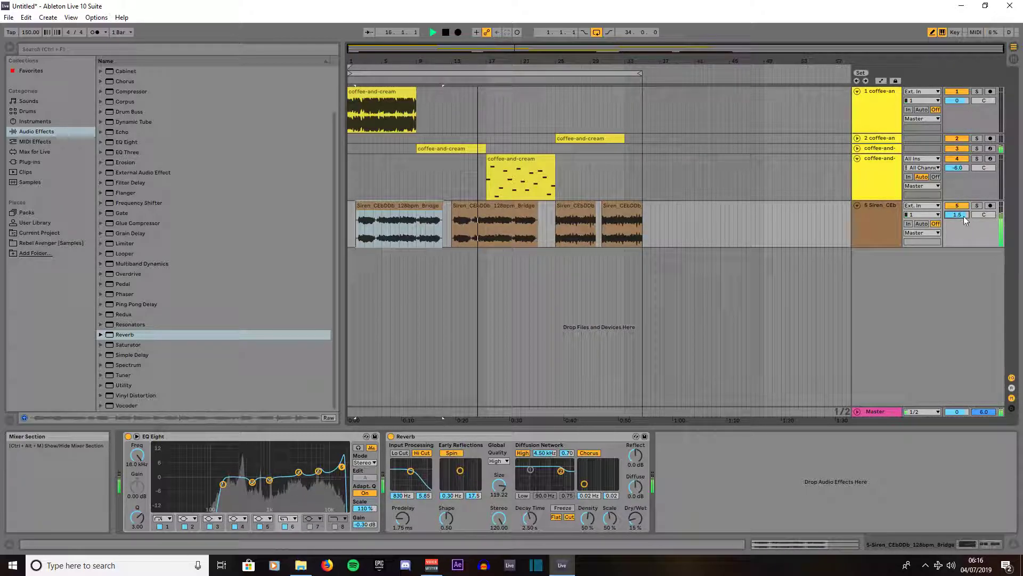
{"action": "left_click_drag", "start_coordinate": [964, 216], "coordinate": [964, 216]}
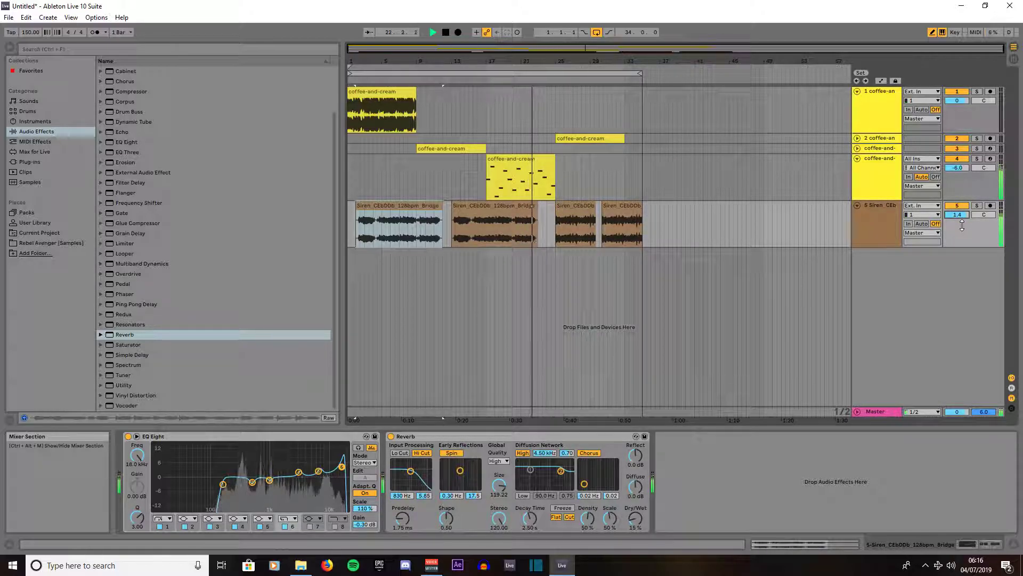
{"action": "key", "text": "space"}
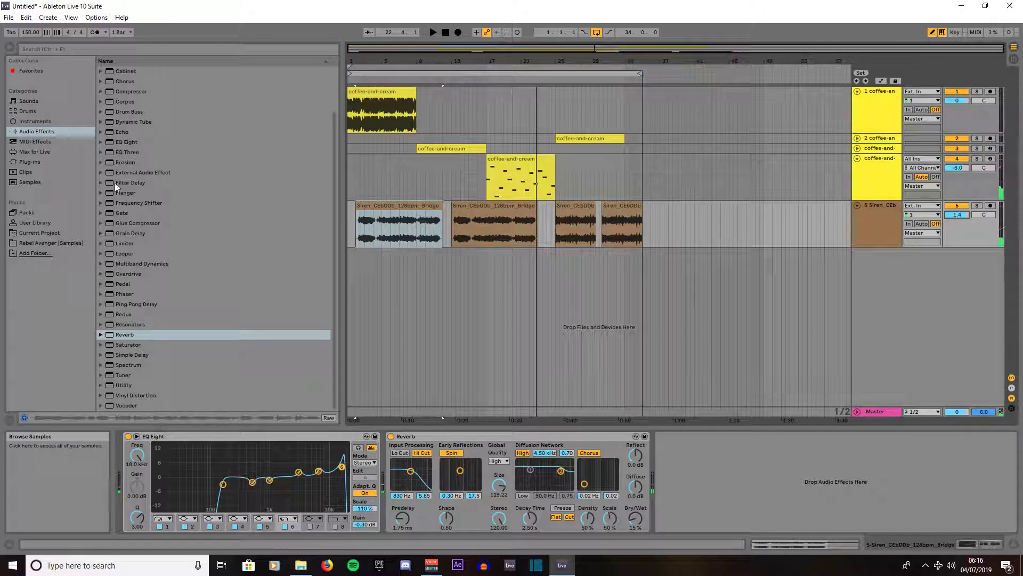
Load the 909 Core Kit from the drum library onto a new track below the Siren vocals
{"action": "left_click", "coordinate": [28, 113]}
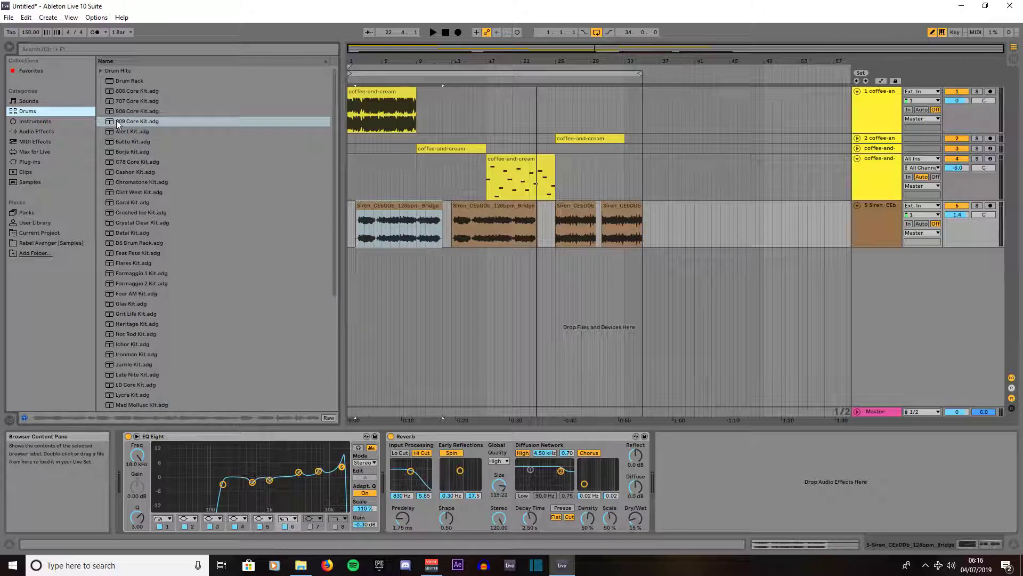
{"action": "left_click_drag", "start_coordinate": [120, 122], "coordinate": [573, 329]}
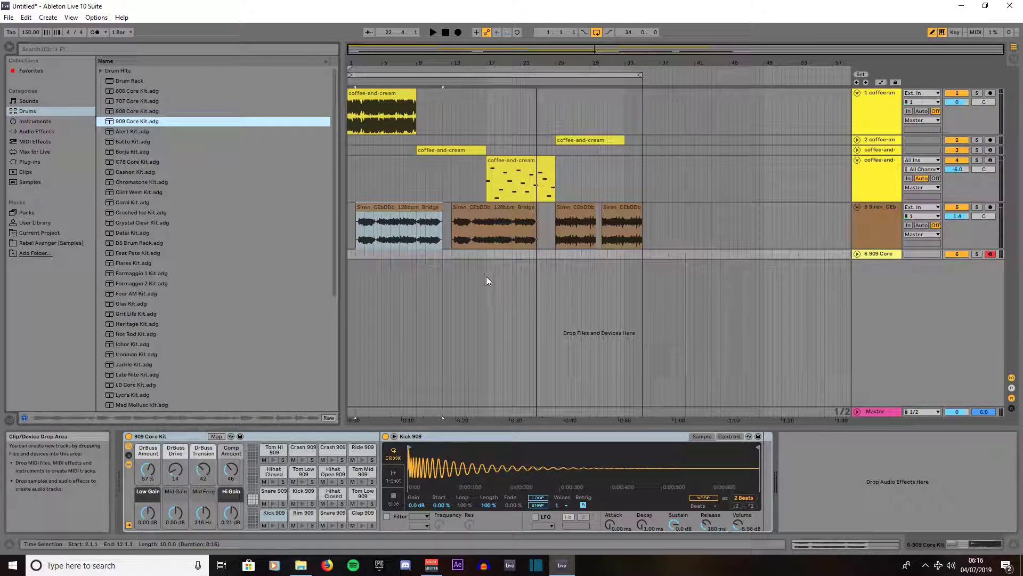
Insert an empty eight-bar MIDI clip at the start of the 909 Core Kit track, using a fixed 1-bar grid
{"action": "left_click", "coordinate": [348, 254]}
{"action": "right_click", "coordinate": [355, 255]}
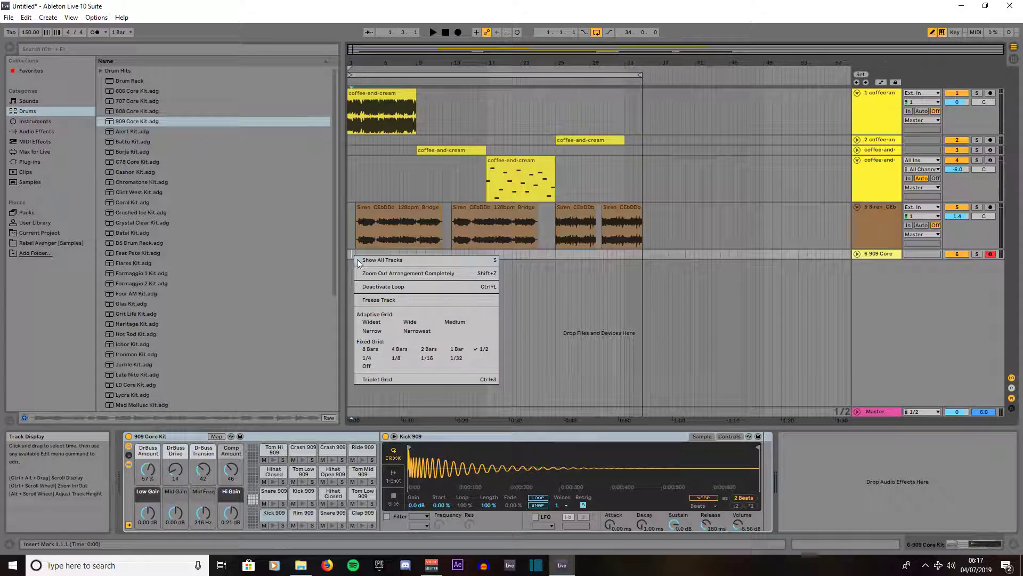
{"action": "left_click", "coordinate": [457, 349]}
{"action": "left_click", "coordinate": [349, 256]}
{"action": "left_click_drag", "start_coordinate": [348, 256], "coordinate": [414, 253]}
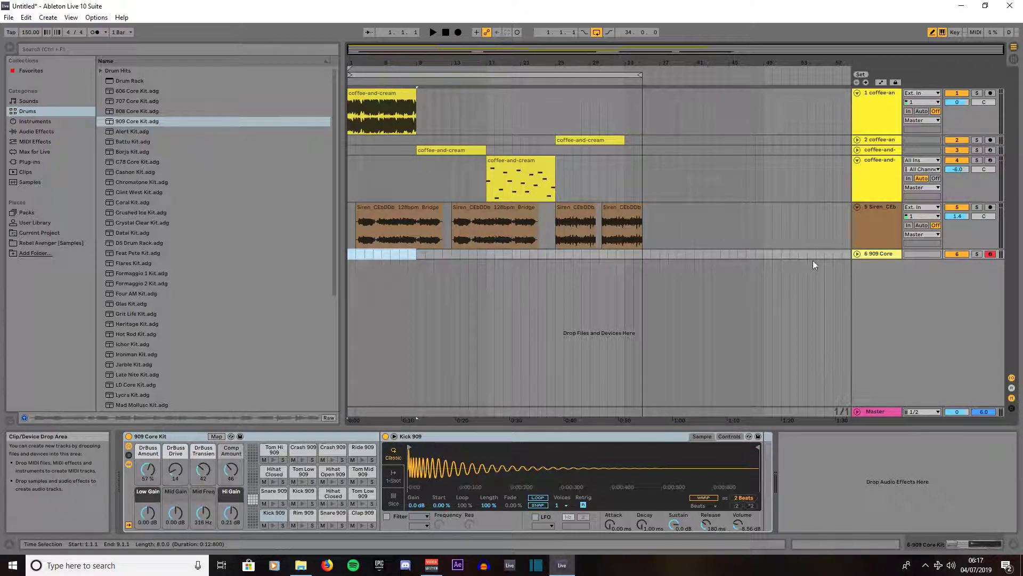
{"action": "left_click", "coordinate": [856, 254]}
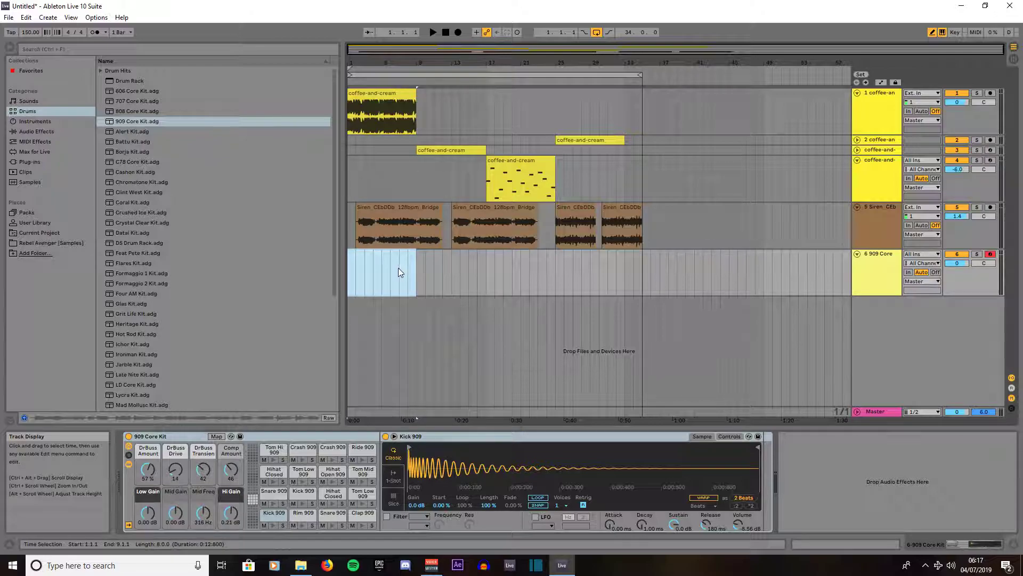
{"action": "right_click", "coordinate": [379, 269]}
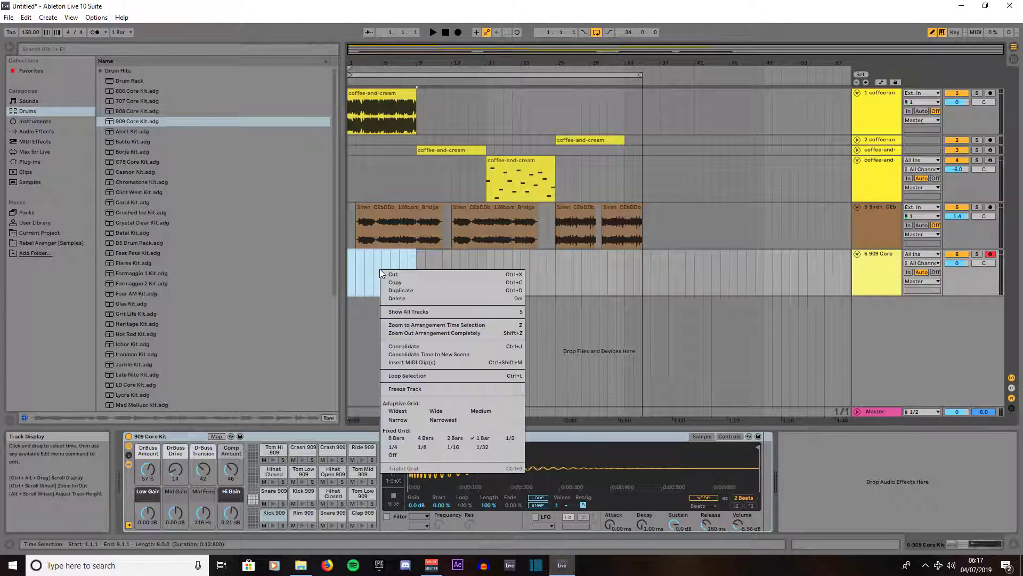
{"action": "left_click", "coordinate": [413, 366]}
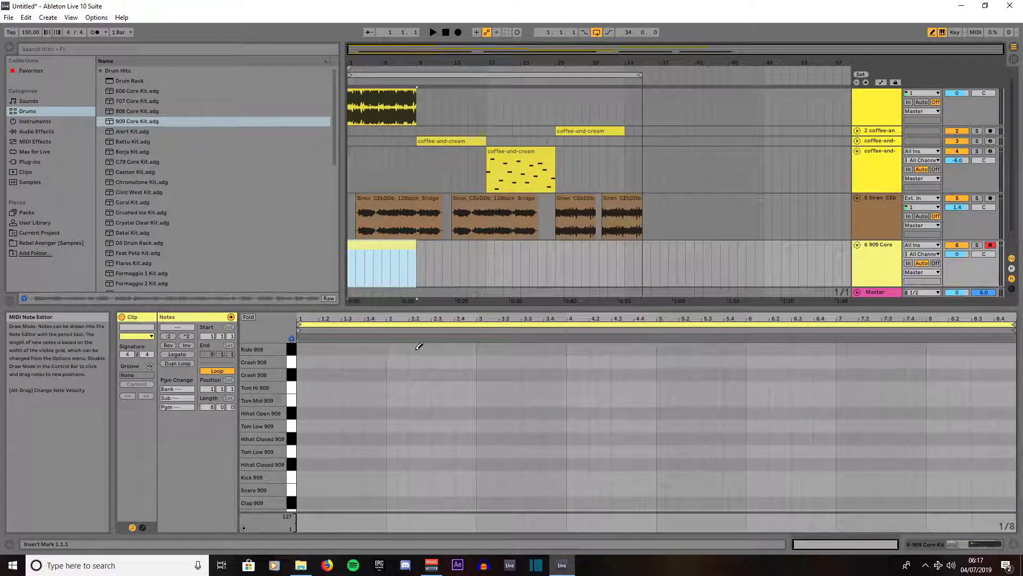
Solo the 909 Core Kit track and set the drum clip's note grid to a fixed 1/16
{"action": "left_click", "coordinate": [977, 245]}
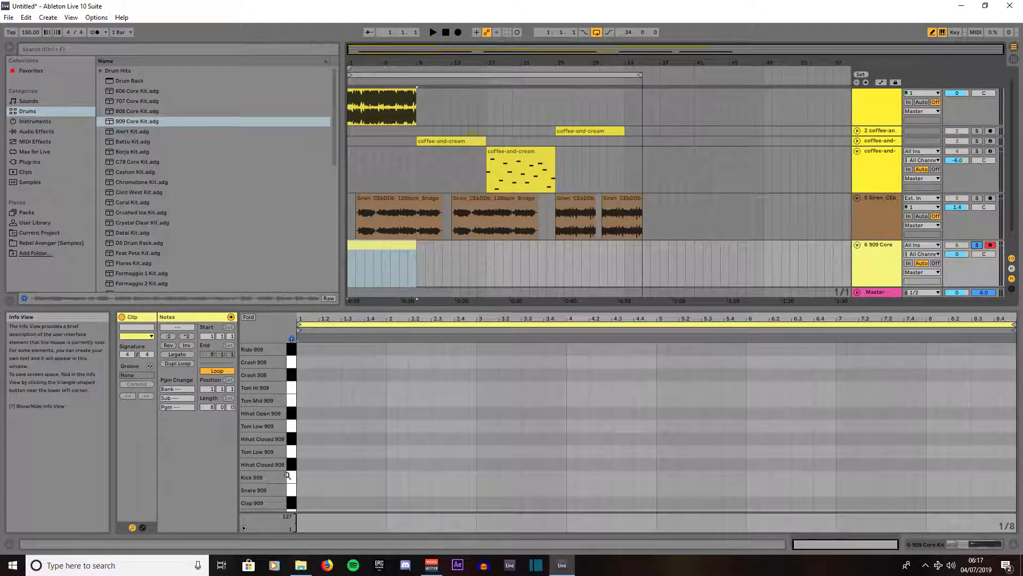
{"action": "right_click", "coordinate": [368, 445]}
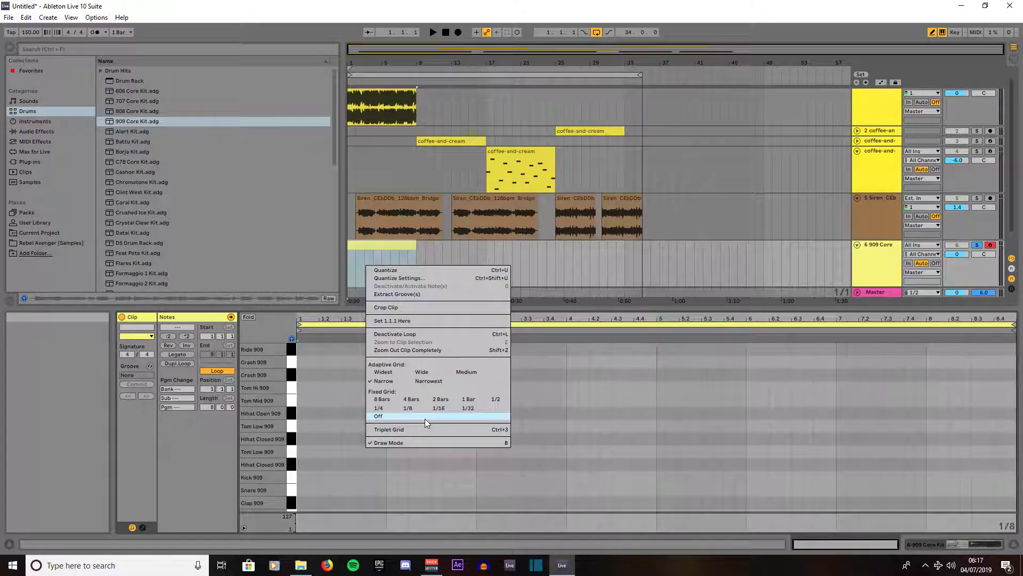
{"action": "left_click", "coordinate": [438, 409]}
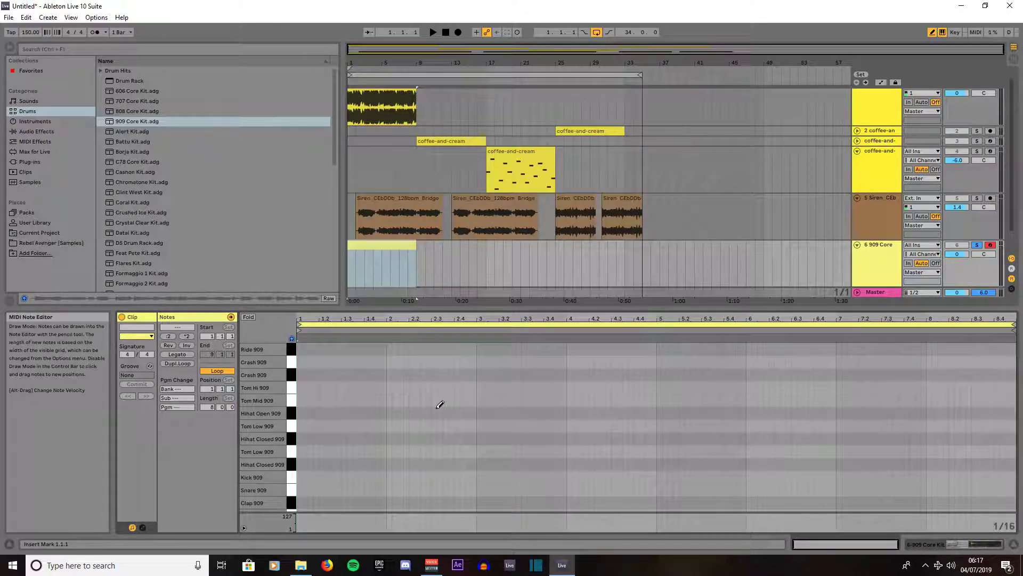
Audition the kit's Kick 909, Snare 909 and Hihat Closed 909 sounds
{"action": "scroll", "coordinate": [247, 432], "scroll_direction": "down", "scroll_amount": 3}
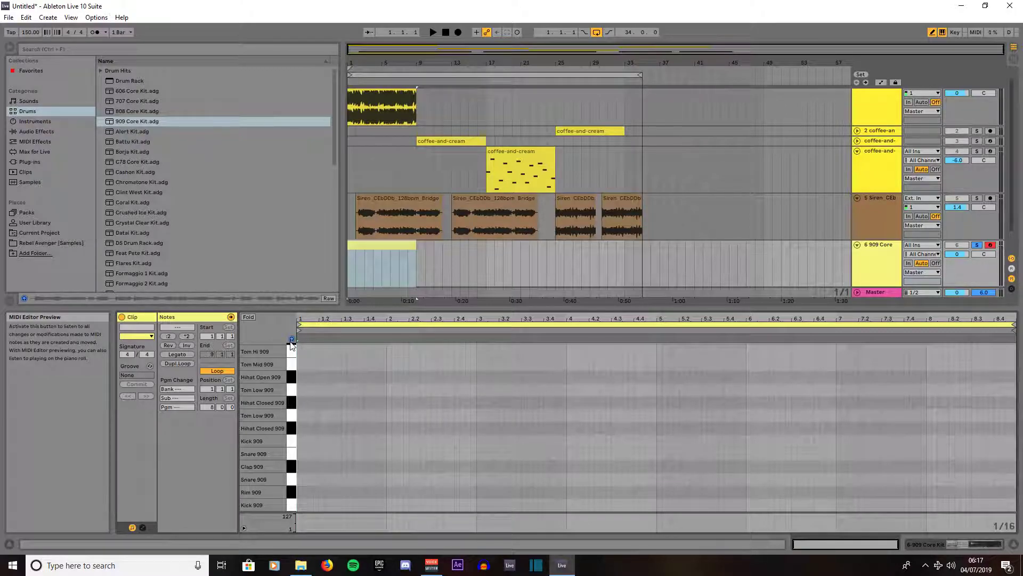
{"action": "left_click", "coordinate": [291, 506]}
{"action": "left_click", "coordinate": [295, 482]}
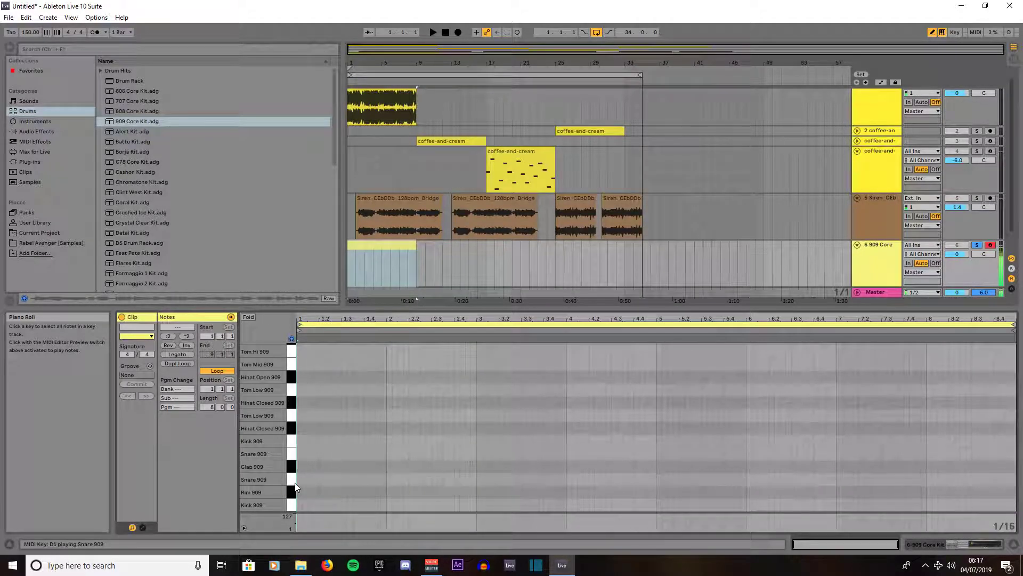
{"action": "left_click", "coordinate": [291, 429]}
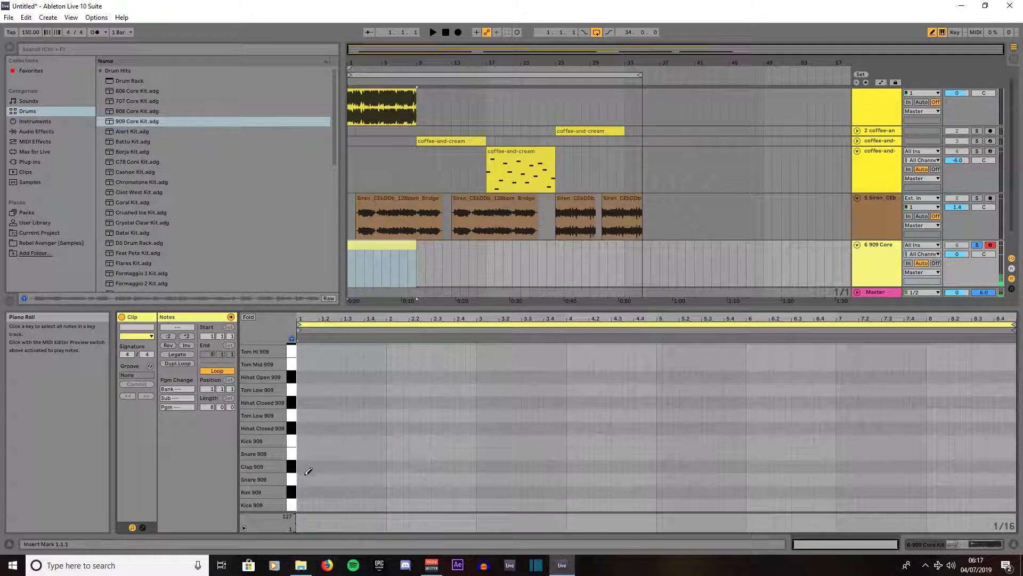
Draw 1/16 Kick 909 notes at beats 1.1 and 2.1, and Snare 909 notes at 1.3, 2.3 and 2.4
{"action": "left_click", "coordinate": [299, 504]}
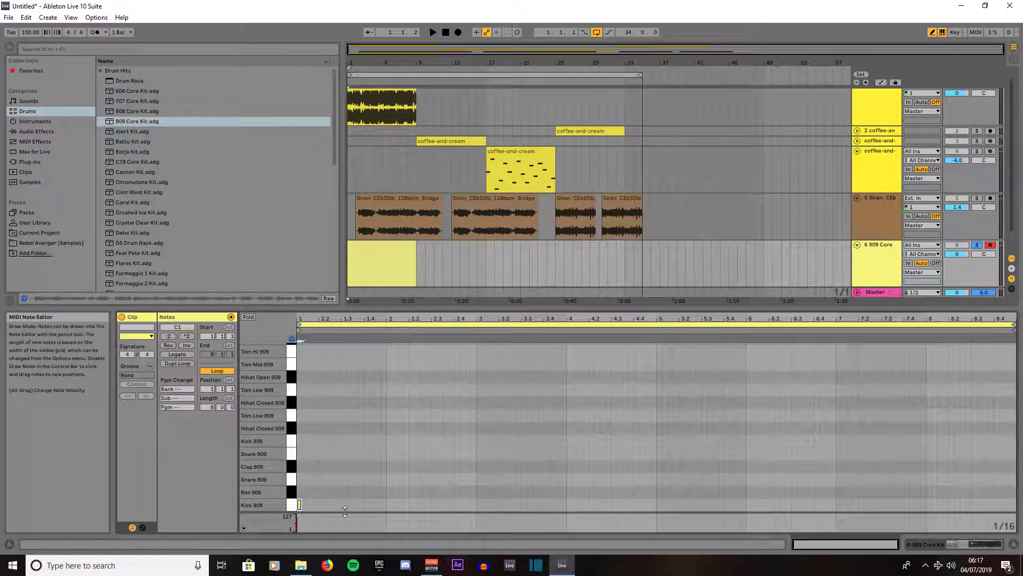
{"action": "left_click", "coordinate": [387, 504]}
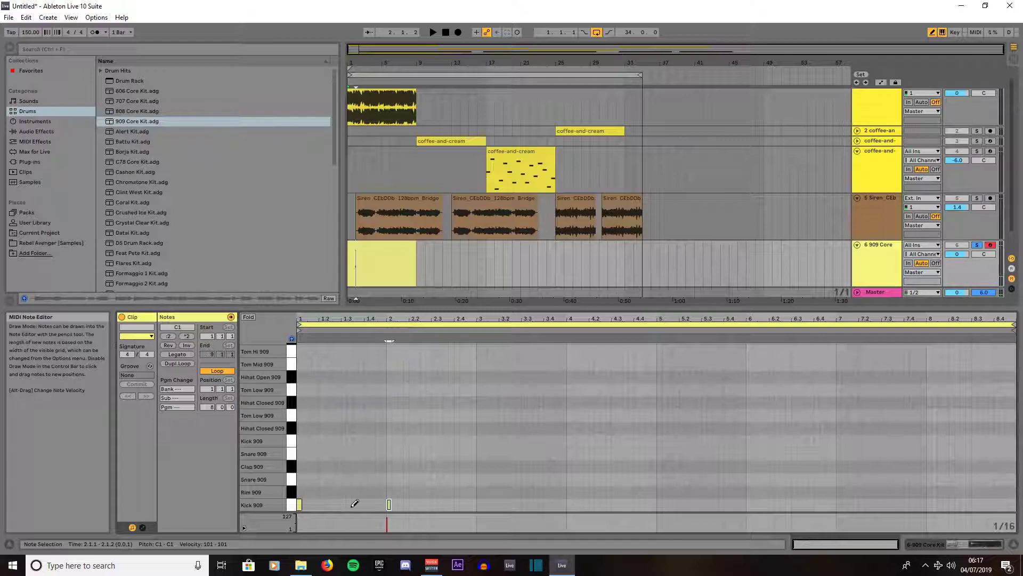
{"action": "left_click", "coordinate": [346, 478]}
{"action": "left_click", "coordinate": [433, 478]}
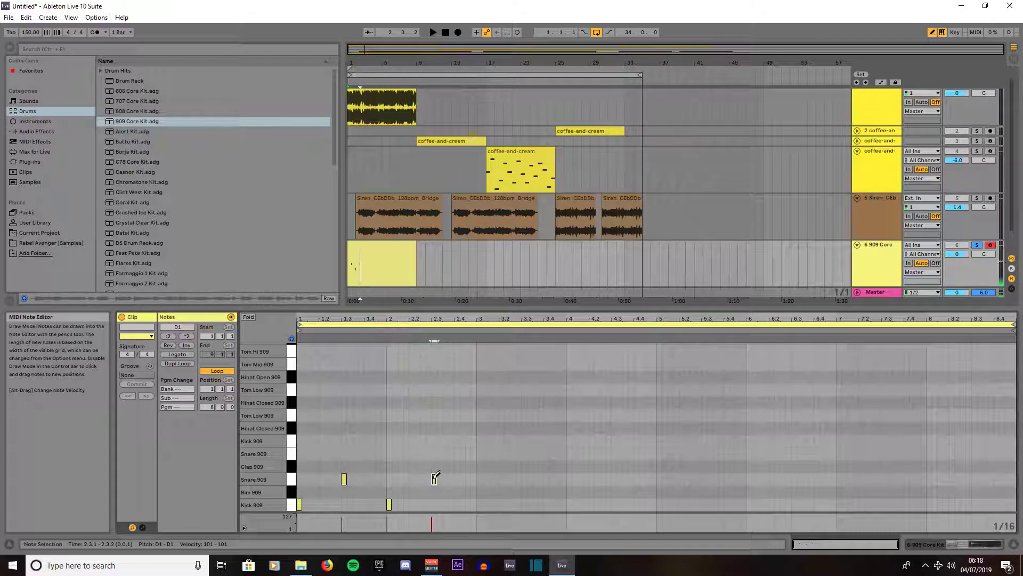
{"action": "left_click", "coordinate": [457, 478]}
Draw 1/16 Hihat Closed 909 notes at 1.2, 1.4, 2.2, 2.3.3, 2.4.3 and 2.4.4
{"action": "left_click", "coordinate": [323, 426]}
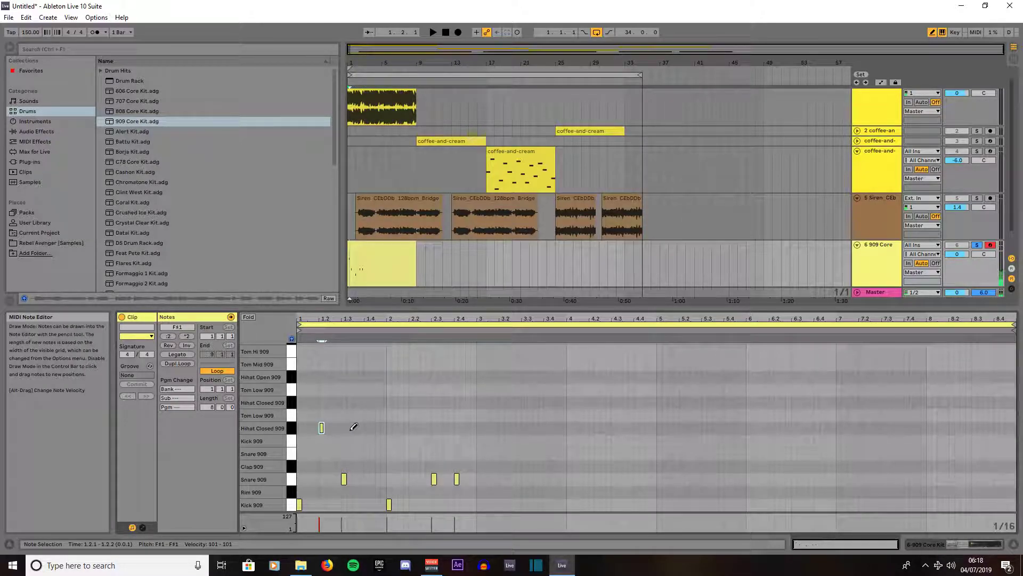
{"action": "left_click", "coordinate": [367, 427]}
{"action": "left_click", "coordinate": [412, 427]}
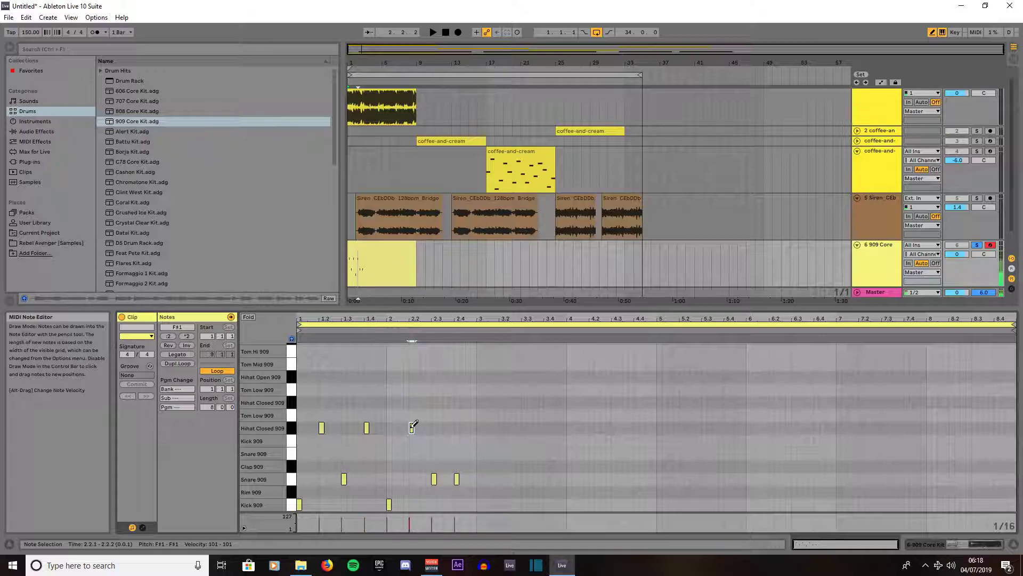
{"action": "left_click", "coordinate": [447, 427]}
{"action": "left_click", "coordinate": [468, 427]}
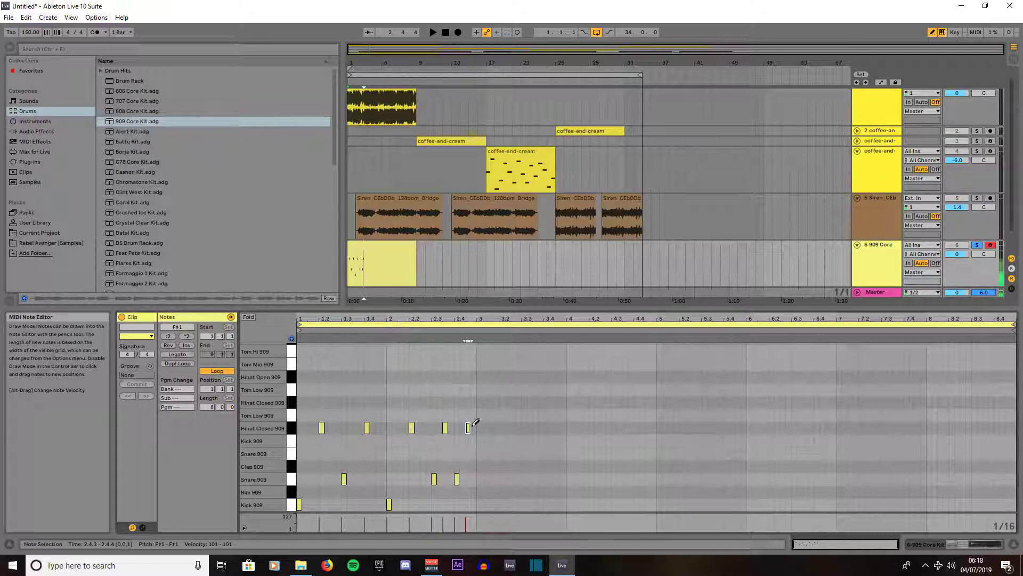
On a 1-bar grid, draw one-bar Crash 909 notes: the C#2 crash in bars 1, 5 and 8, the D2 crash in bars 3 and 7
{"action": "right_click", "coordinate": [414, 388]}
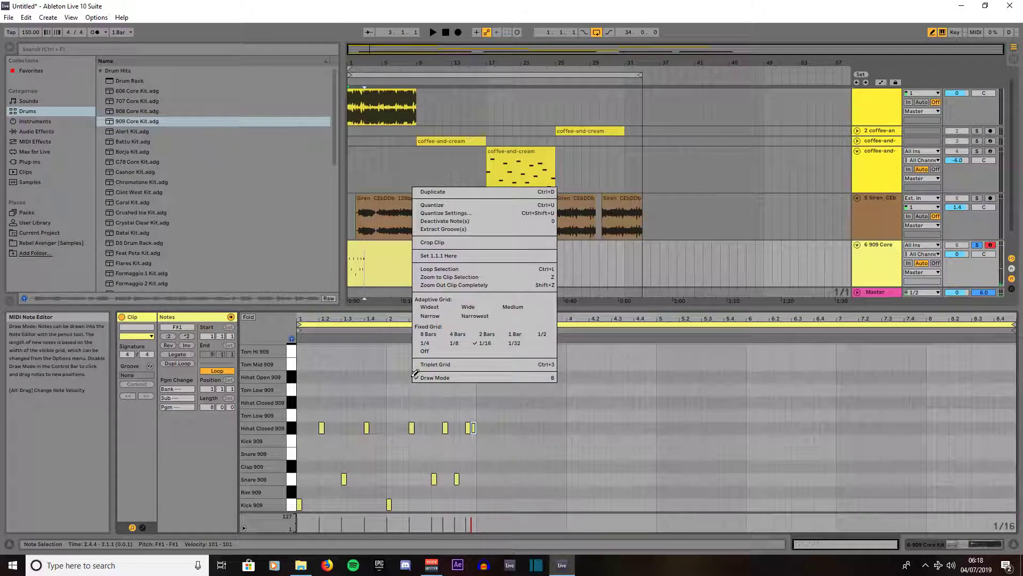
{"action": "left_click", "coordinate": [515, 333]}
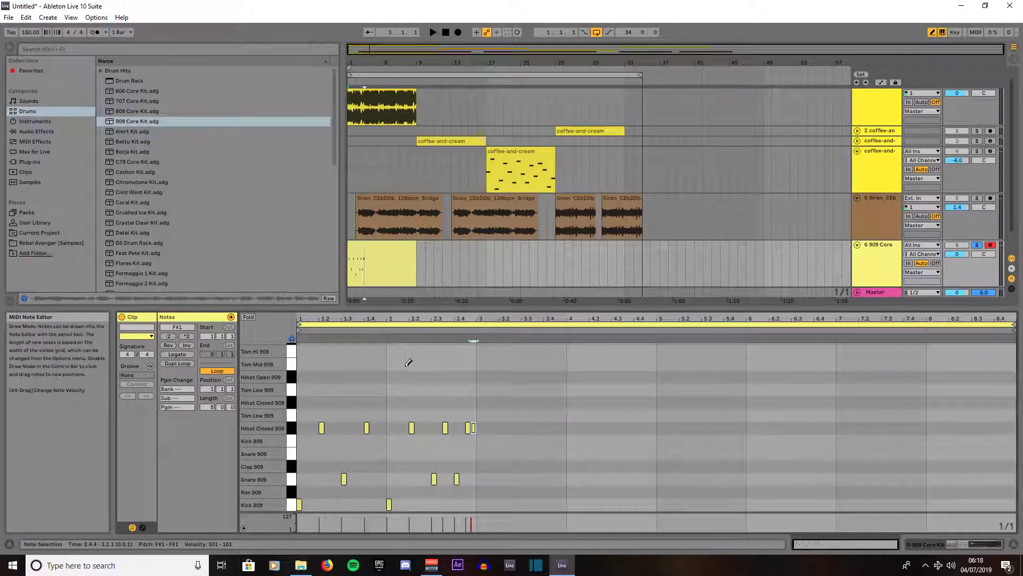
{"action": "scroll", "coordinate": [272, 400], "scroll_direction": "up", "scroll_amount": 2}
{"action": "left_click", "coordinate": [291, 374]}
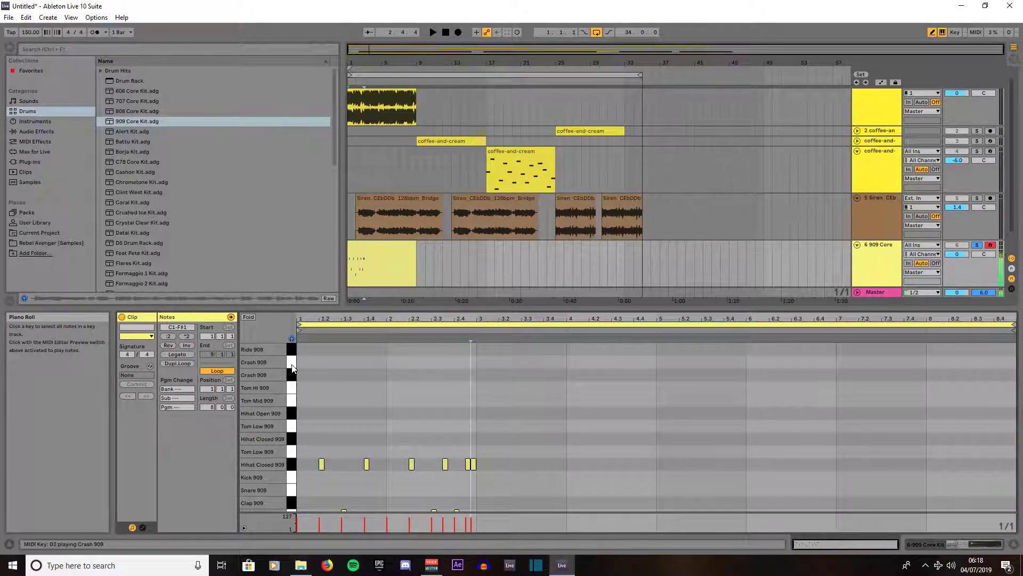
{"action": "left_click", "coordinate": [307, 374]}
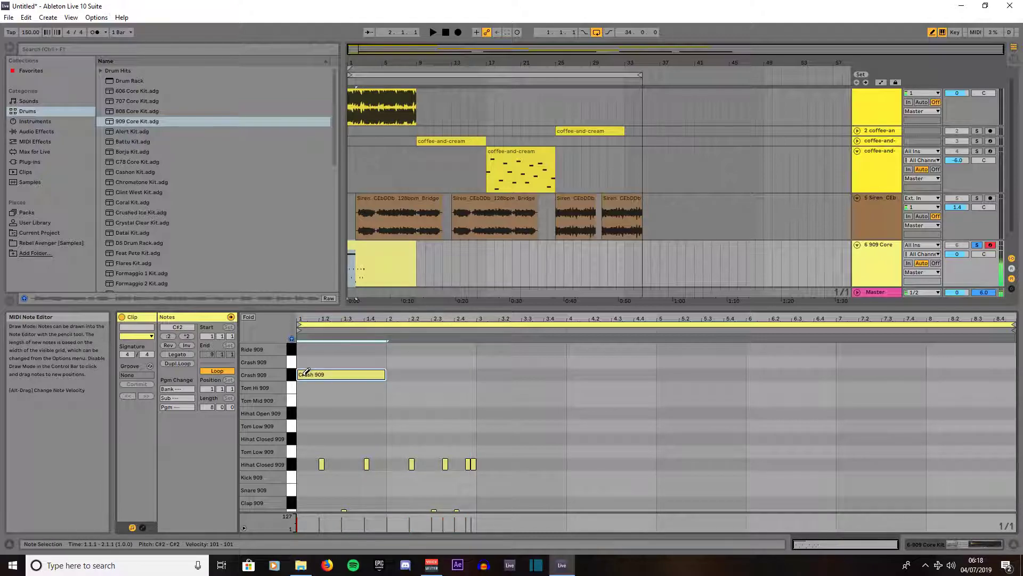
{"action": "left_click", "coordinate": [494, 362]}
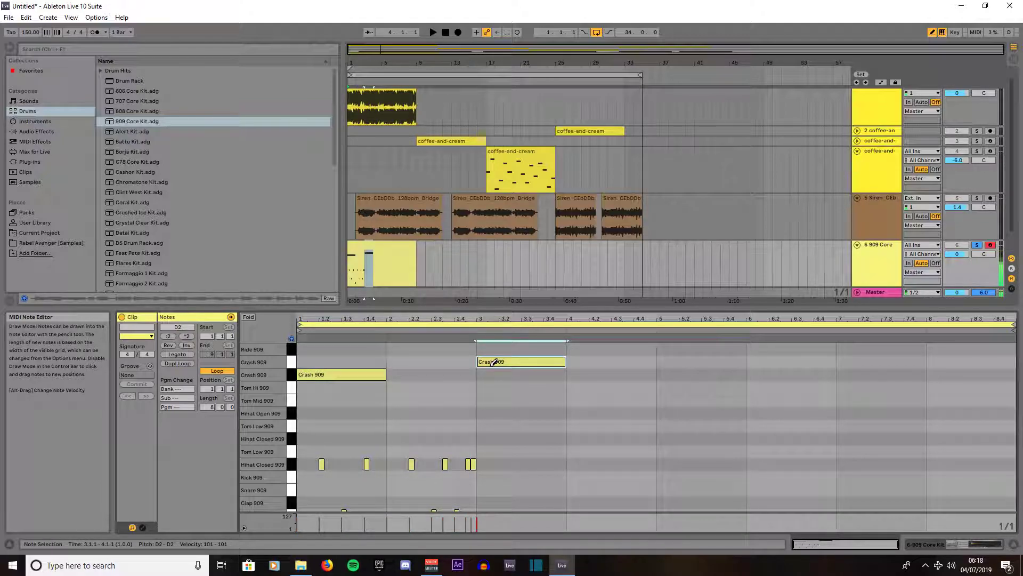
{"action": "left_click", "coordinate": [681, 375]}
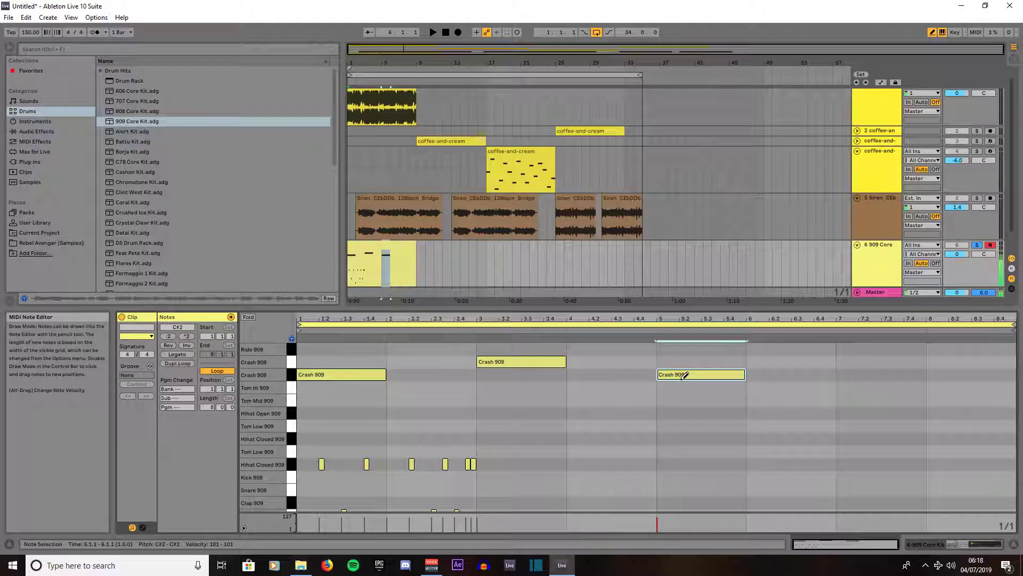
{"action": "left_click", "coordinate": [858, 361]}
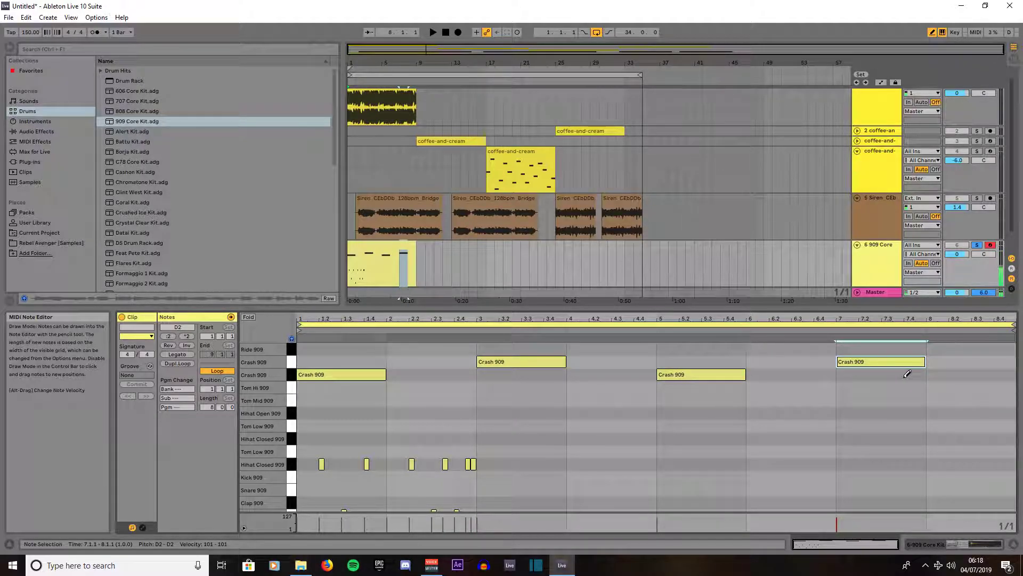
{"action": "left_click", "coordinate": [938, 374]}
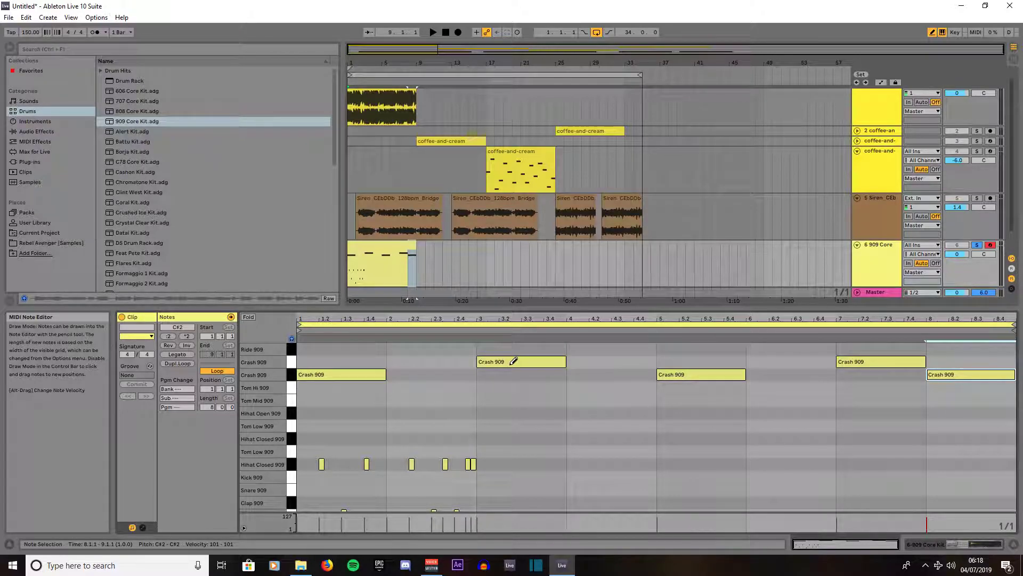
Return the note grid to 1/16, turn off Draw Mode, and select the kick, snare and closed hi-hat notes of the first two bars
{"action": "scroll", "coordinate": [482, 408], "scroll_direction": "down", "scroll_amount": 3}
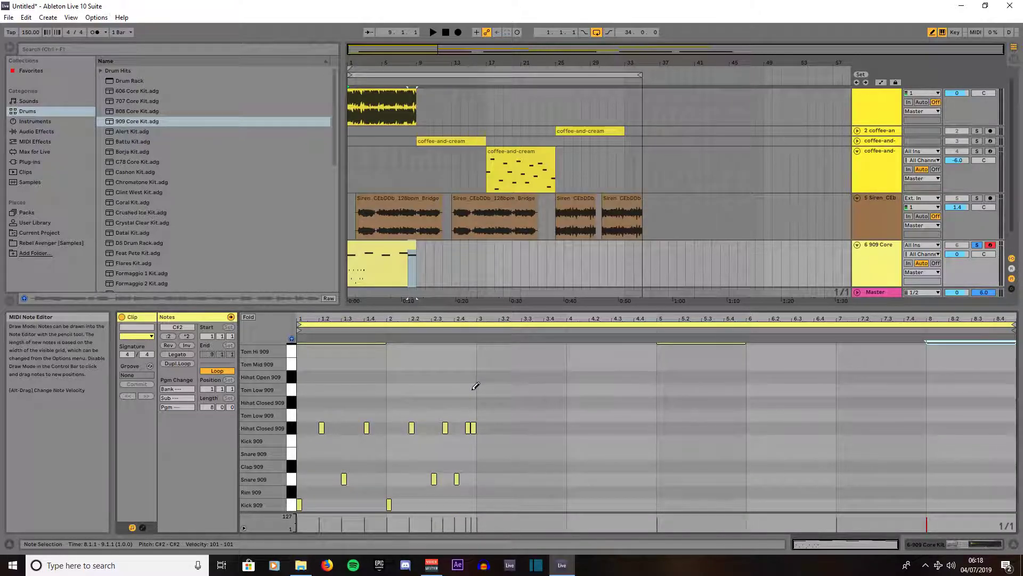
{"action": "right_click", "coordinate": [475, 386]}
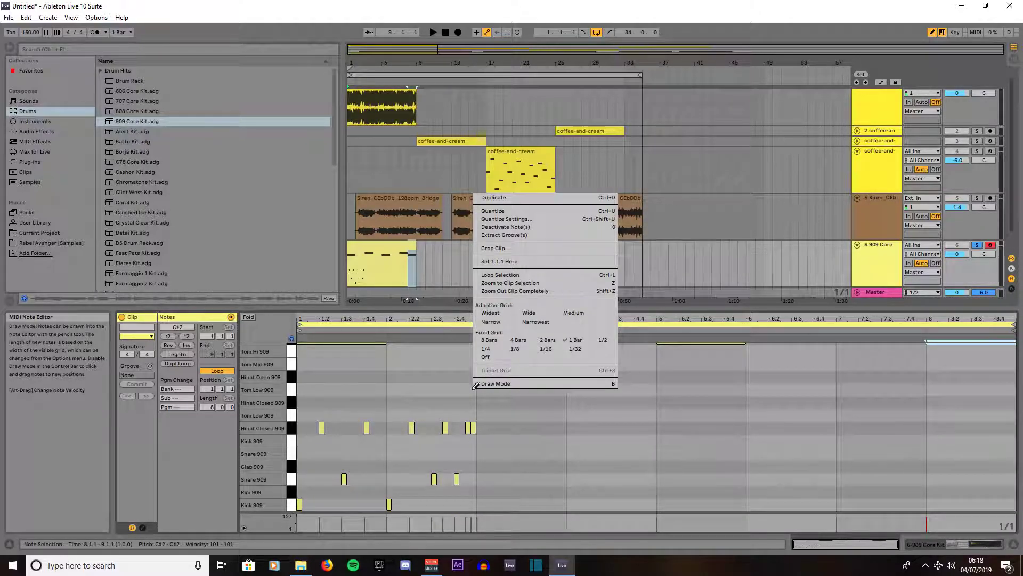
{"action": "left_click", "coordinate": [546, 349]}
{"action": "key", "text": "b"}
{"action": "left_click", "coordinate": [509, 508]}
{"action": "left_click_drag", "start_coordinate": [508, 506], "coordinate": [290, 402]}
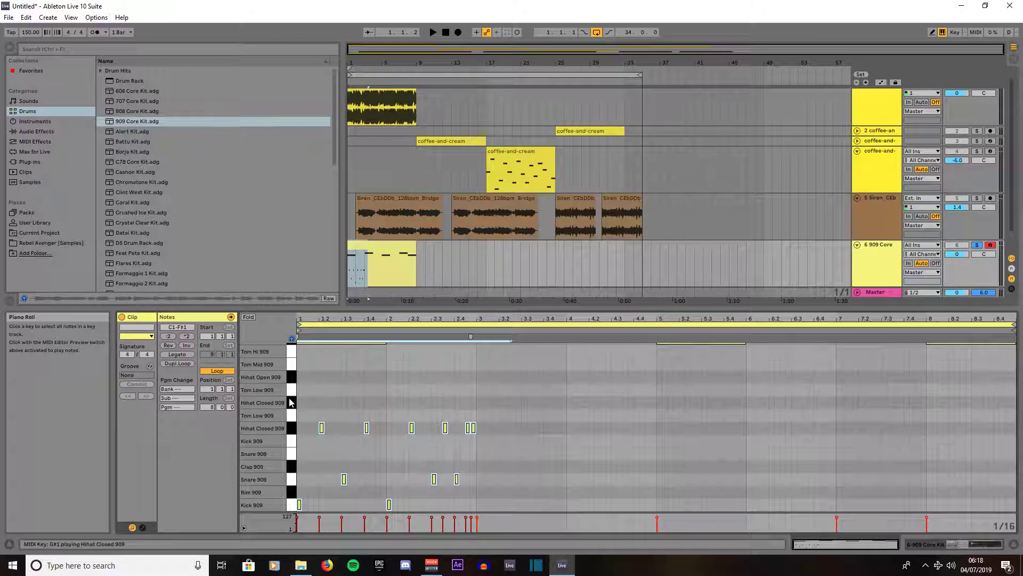
Try duplicating the selected two-bar drum pattern three times, and undo the duplicates
{"action": "key", "text": "ctrl+d"}
{"action": "key", "text": "ctrl+d"}
{"action": "key", "text": "ctrl+d"}
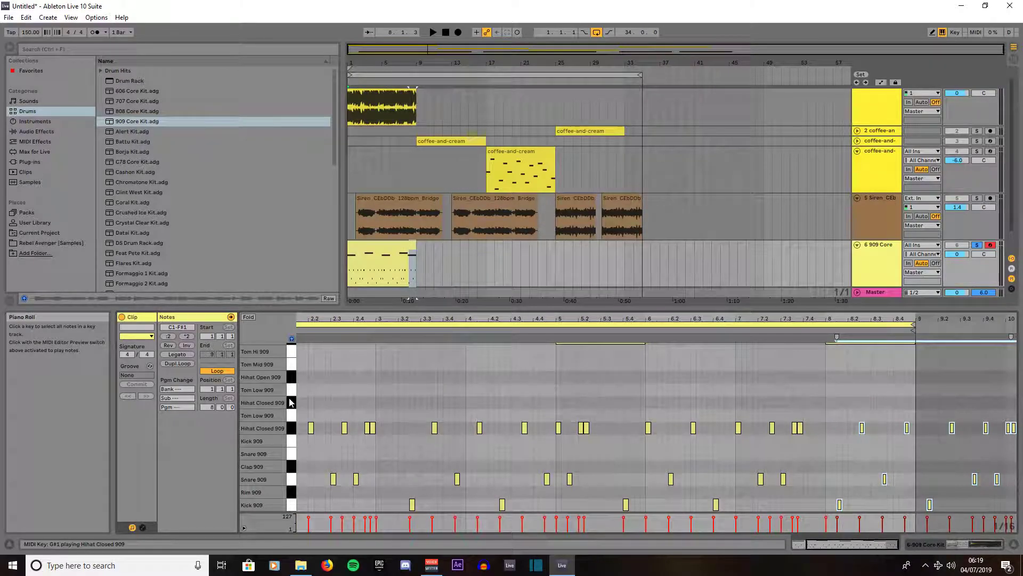
{"action": "key", "text": "ctrl+z"}
{"action": "key", "text": "ctrl+z"}
{"action": "key", "text": "ctrl+z"}
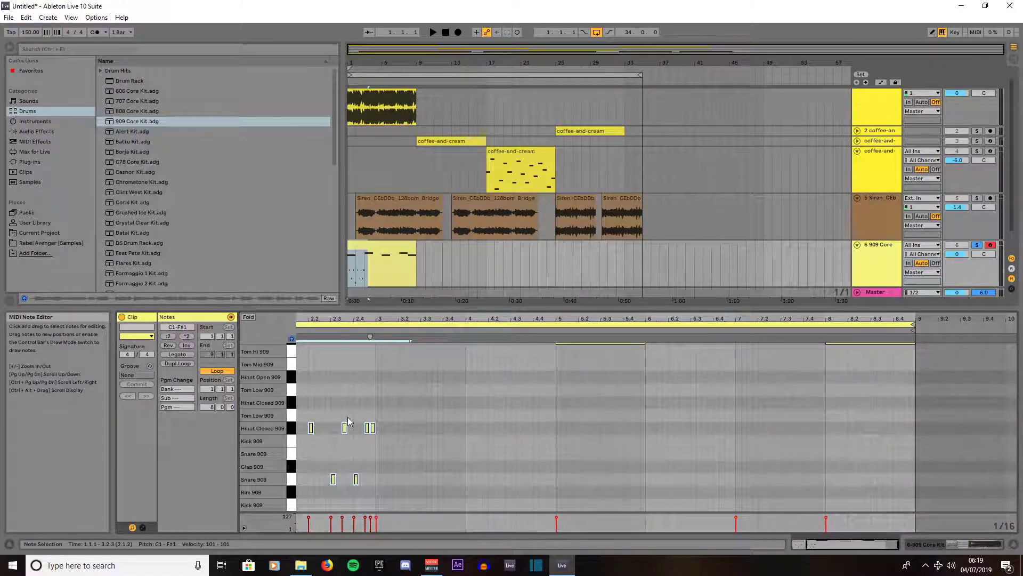
Place copies of the two-bar drum pattern at bars 3, 5 and 7, and add an extra closed hi-hat note at 4.4.2
{"action": "left_click_drag", "start_coordinate": [841, 544], "coordinate": [842, 517]}
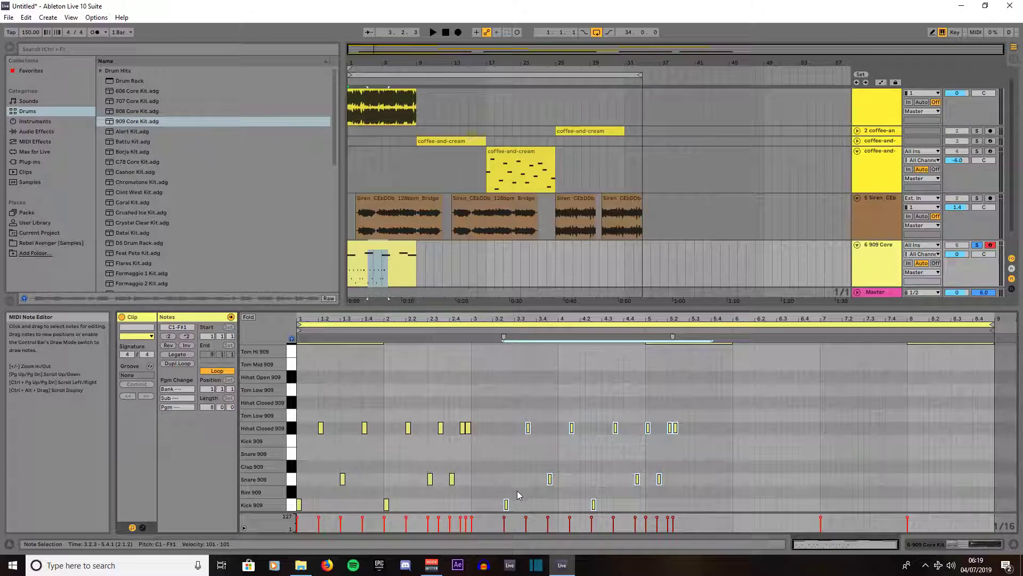
{"action": "left_click_drag", "start_coordinate": [507, 507], "coordinate": [822, 509]}
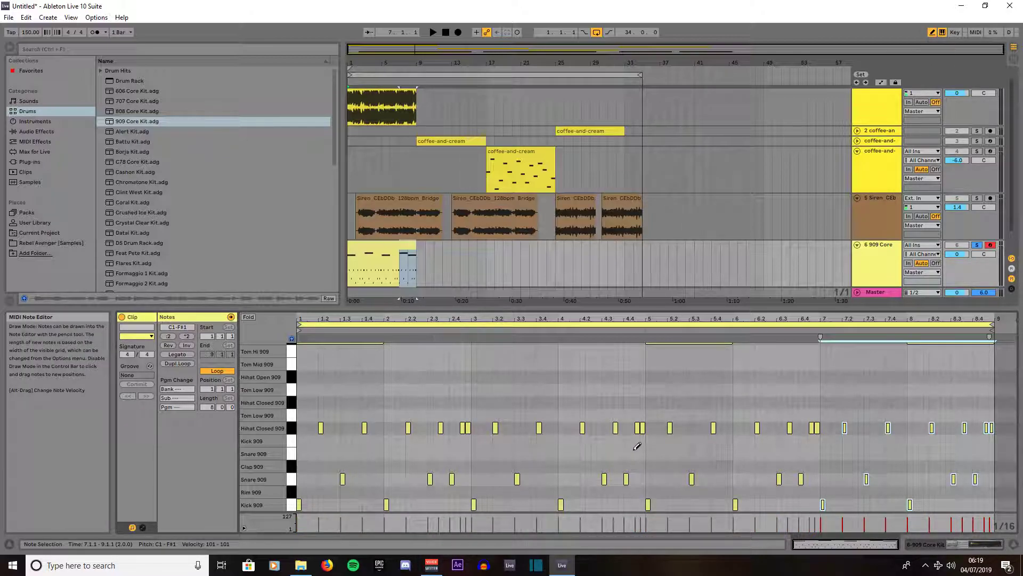
{"action": "left_click", "coordinate": [633, 427]}
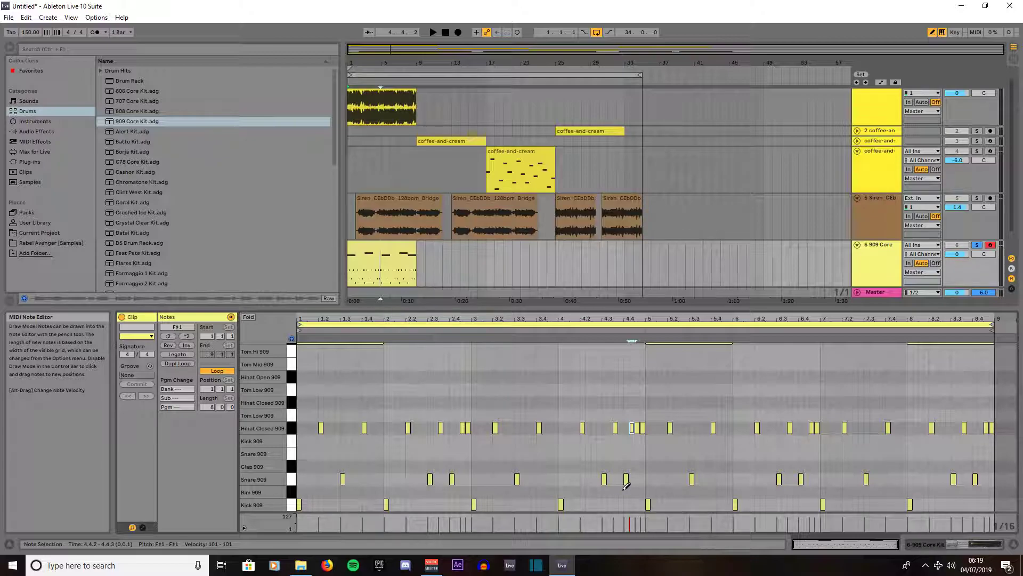
Rework bar 4: kick at 4.3.1, snare moved from 4.3.1 to 4.2.1, and closed hi-hats at 4.1.3 and 4.2.3 replacing the one at 4.2.1
{"action": "left_click", "coordinate": [605, 504]}
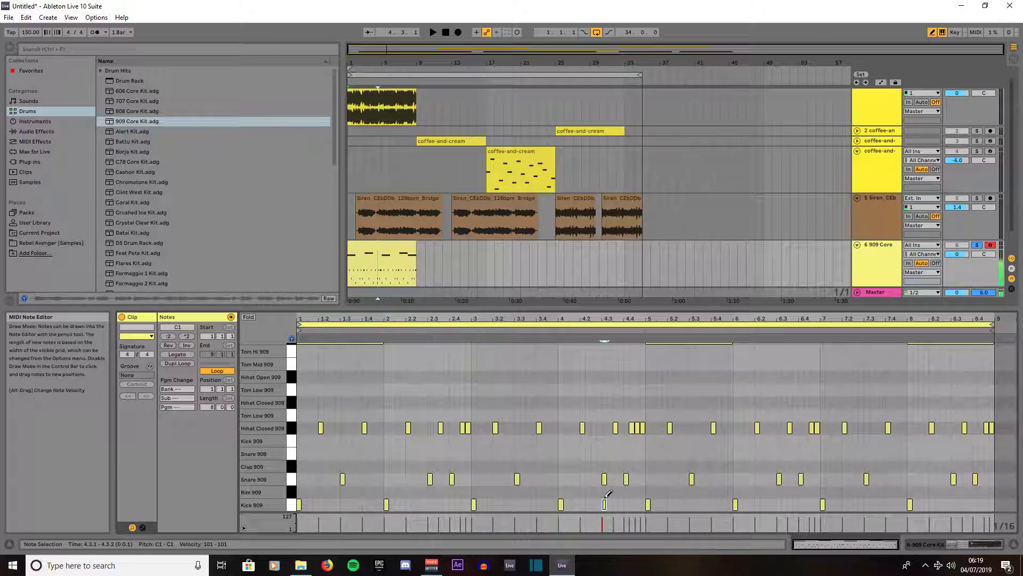
{"action": "left_click", "coordinate": [605, 478]}
{"action": "left_click", "coordinate": [583, 478]}
{"action": "left_click", "coordinate": [583, 426]}
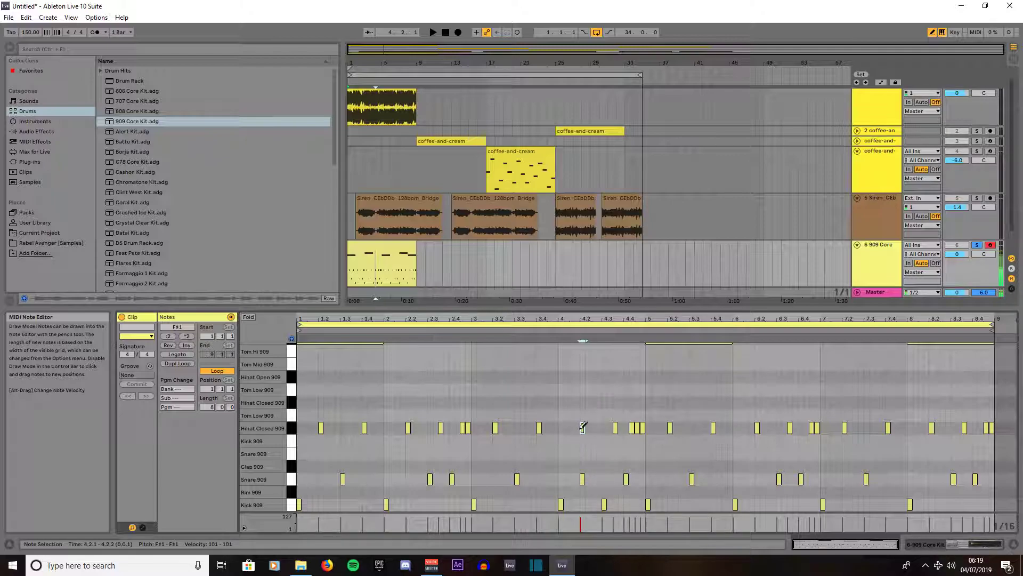
{"action": "left_click", "coordinate": [583, 427]}
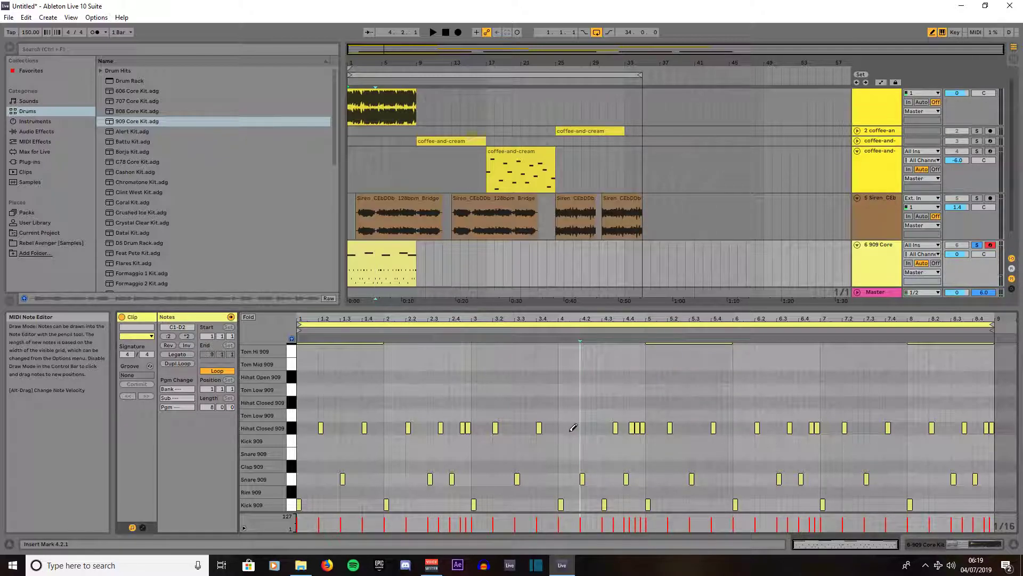
{"action": "left_click", "coordinate": [574, 427]}
{"action": "left_click", "coordinate": [594, 427]}
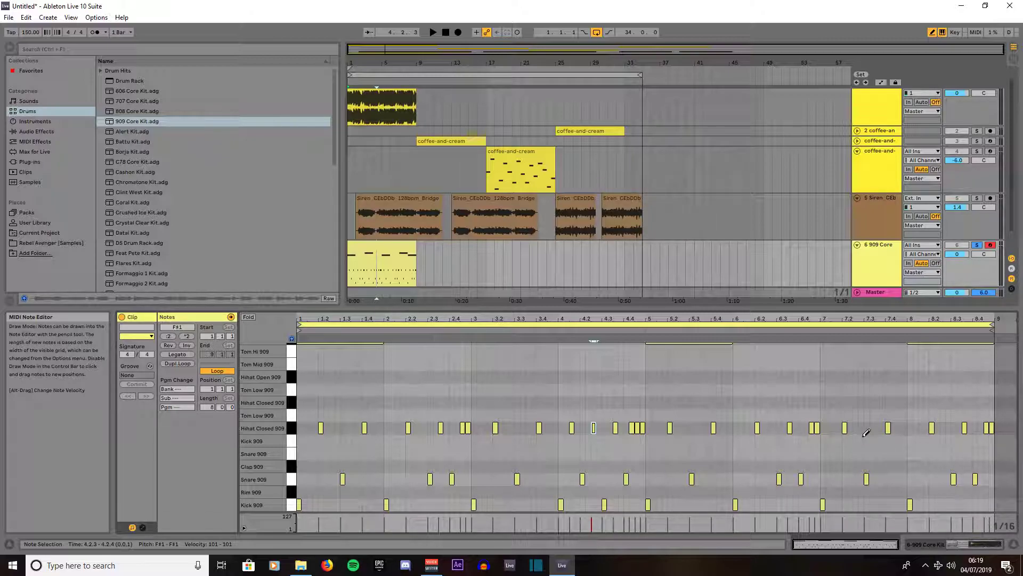
In bar 6, add a snare at 6.4.3 and shift the closed hi-hat from 6.4.3 to 6.4.2
{"action": "left_click", "coordinate": [813, 479]}
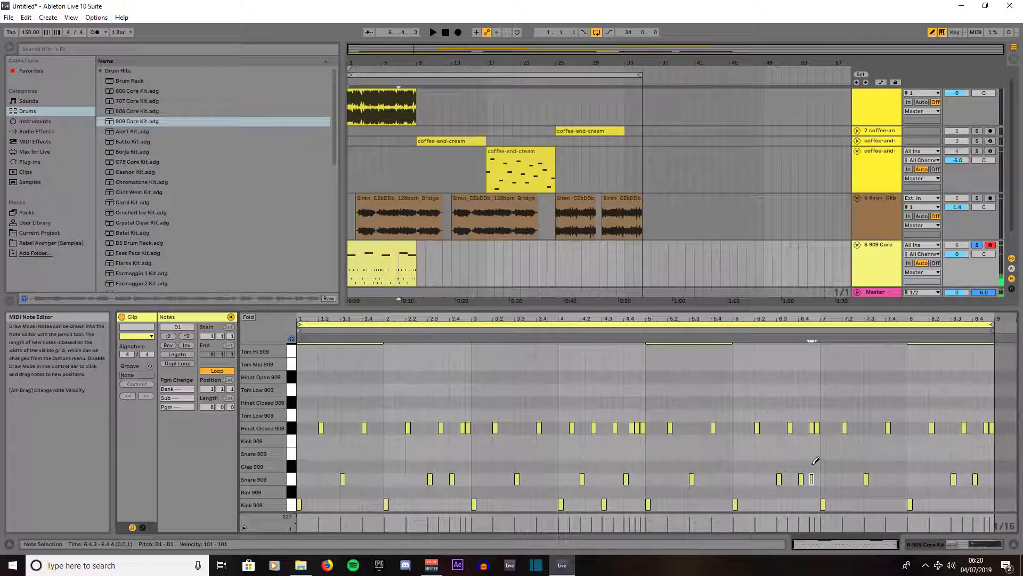
{"action": "left_click", "coordinate": [807, 427]}
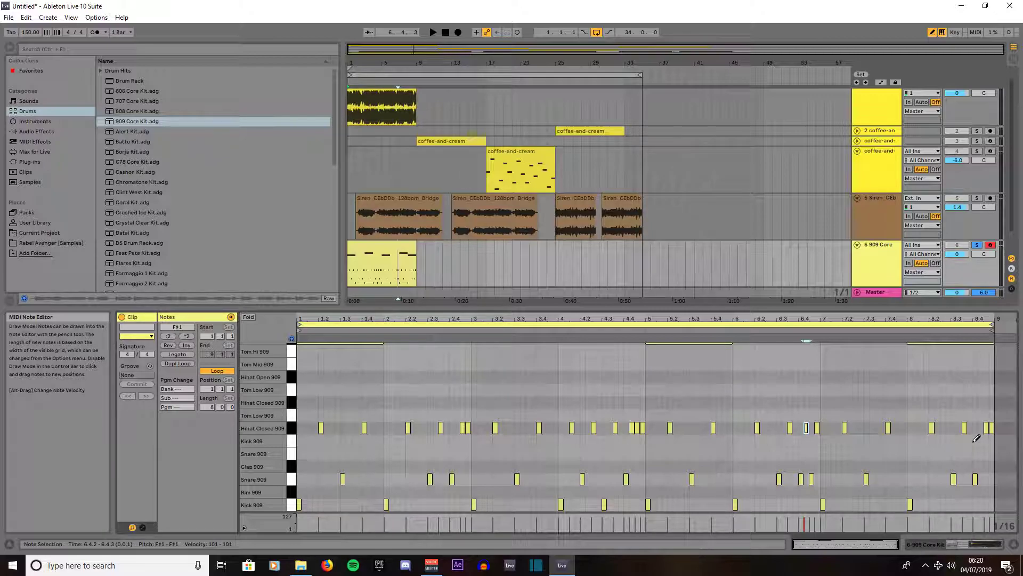
At the end of bar 8, replace the 8.4.1 snare with a kick and add closed hi-hats at 8.4.1 and 8.4.2
{"action": "left_click", "coordinate": [975, 504]}
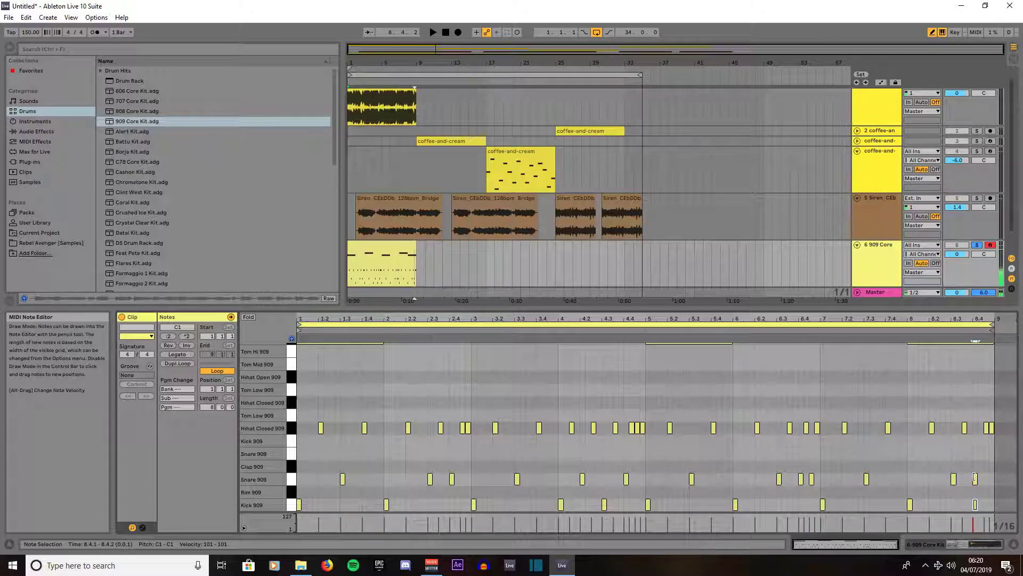
{"action": "left_click", "coordinate": [977, 476]}
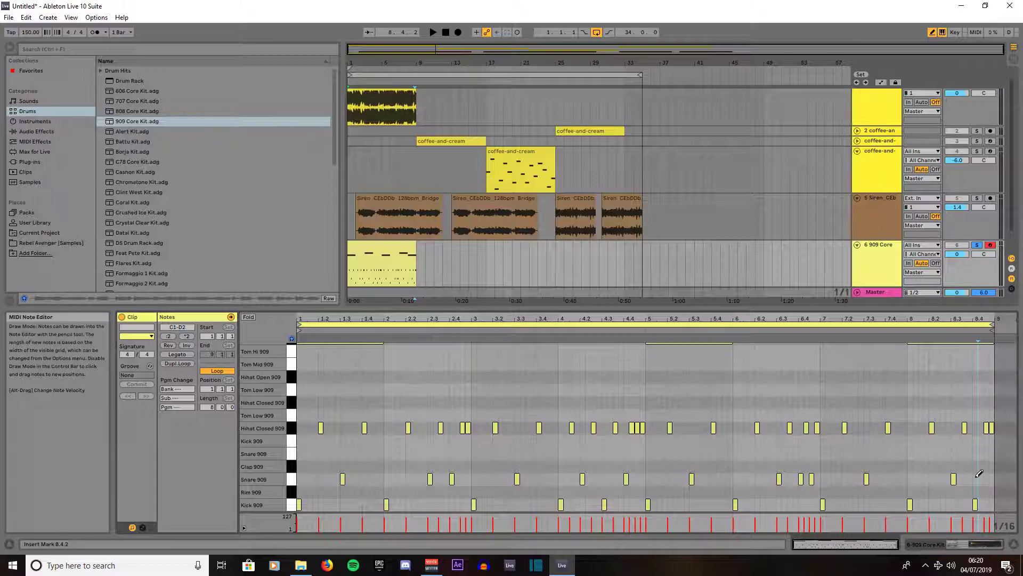
{"action": "left_click", "coordinate": [982, 427]}
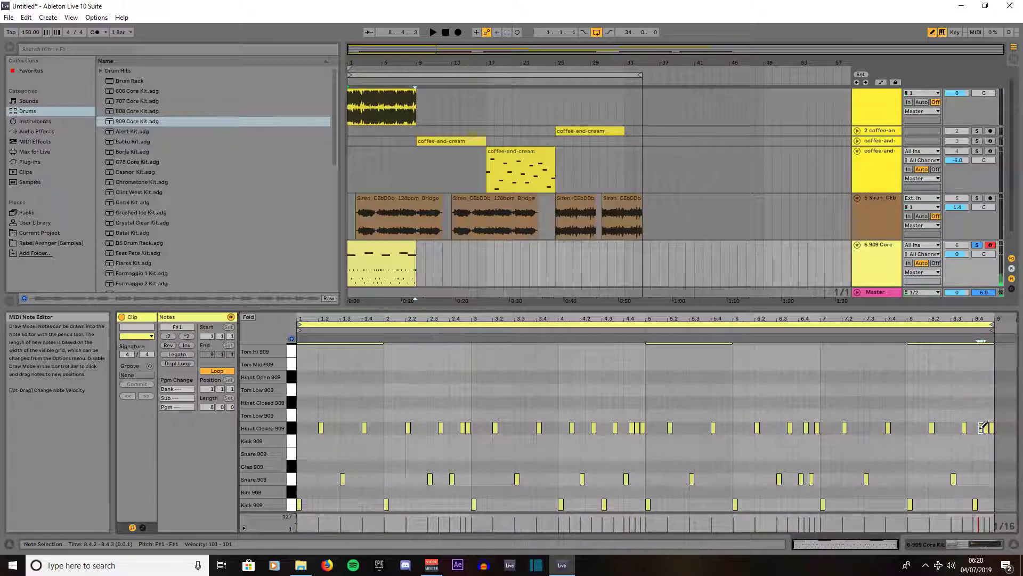
{"action": "left_click_drag", "start_coordinate": [979, 427], "coordinate": [977, 426]}
Add a snare at 8.2.1, and replace the closed hi-hat there with closed hi-hats at 8.1.2 and 8.2.3
{"action": "left_click", "coordinate": [932, 478]}
{"action": "left_click", "coordinate": [932, 427]}
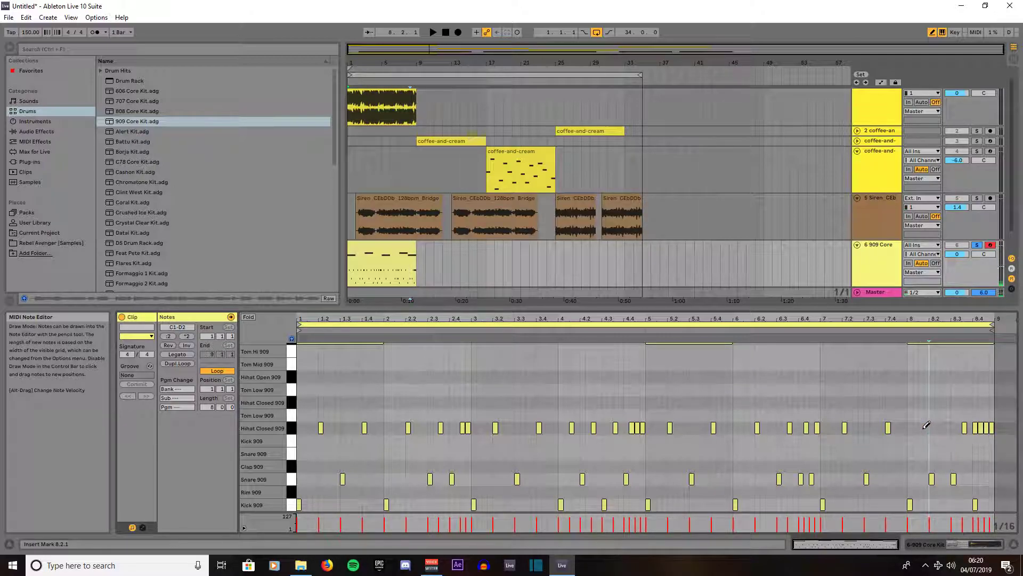
{"action": "left_click", "coordinate": [917, 427]}
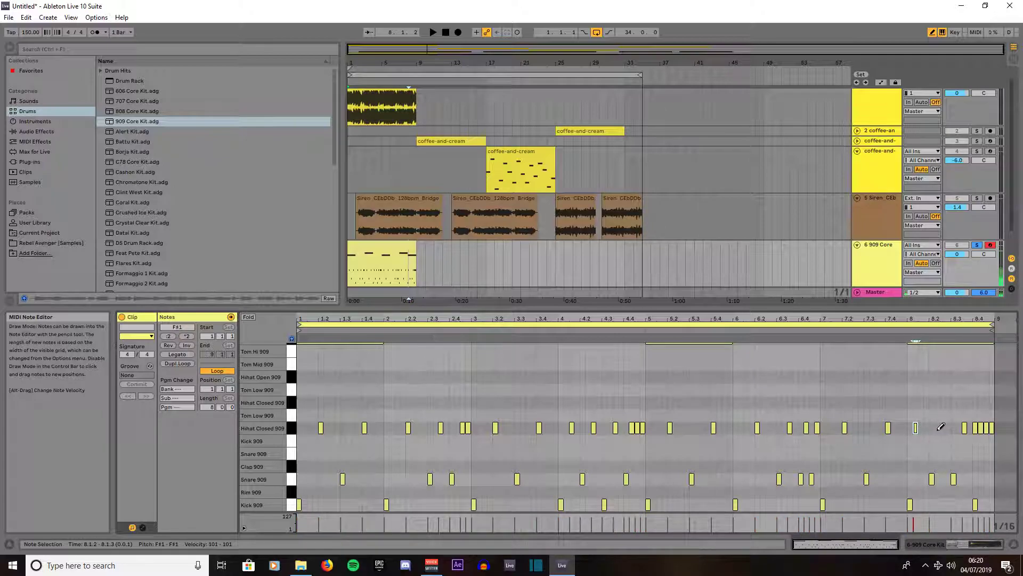
{"action": "left_click", "coordinate": [943, 427]}
Play back the arrangement, and set the loop region to the eight-bar 909 Core Kit clip
{"action": "key", "text": "space"}
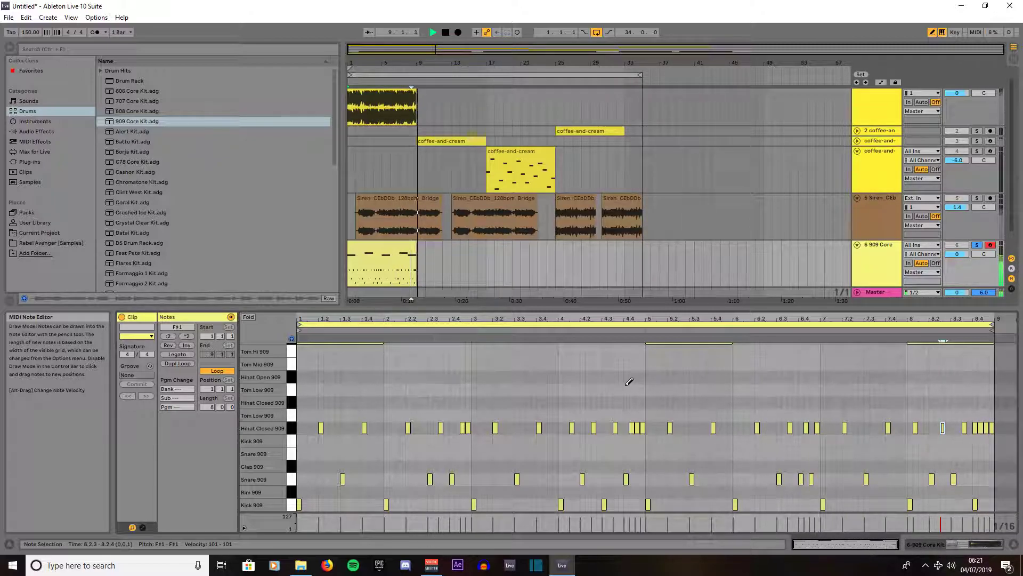
{"action": "left_click", "coordinate": [370, 248]}
{"action": "key", "text": "ctrl+l"}
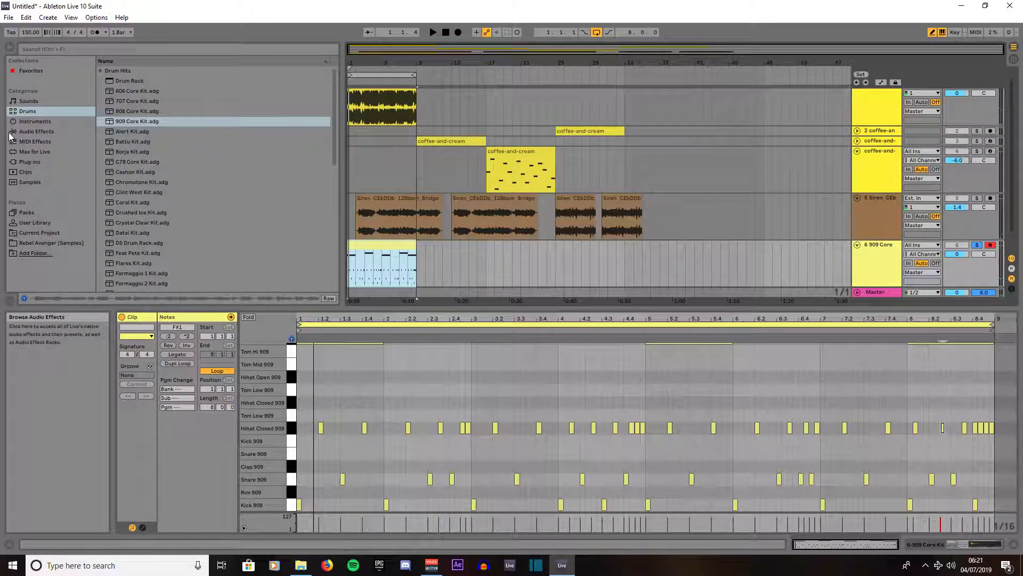
Add an EQ Eight audio effect to the 909 Core Kit track and bring it fully into view
{"action": "left_click", "coordinate": [36, 131]}
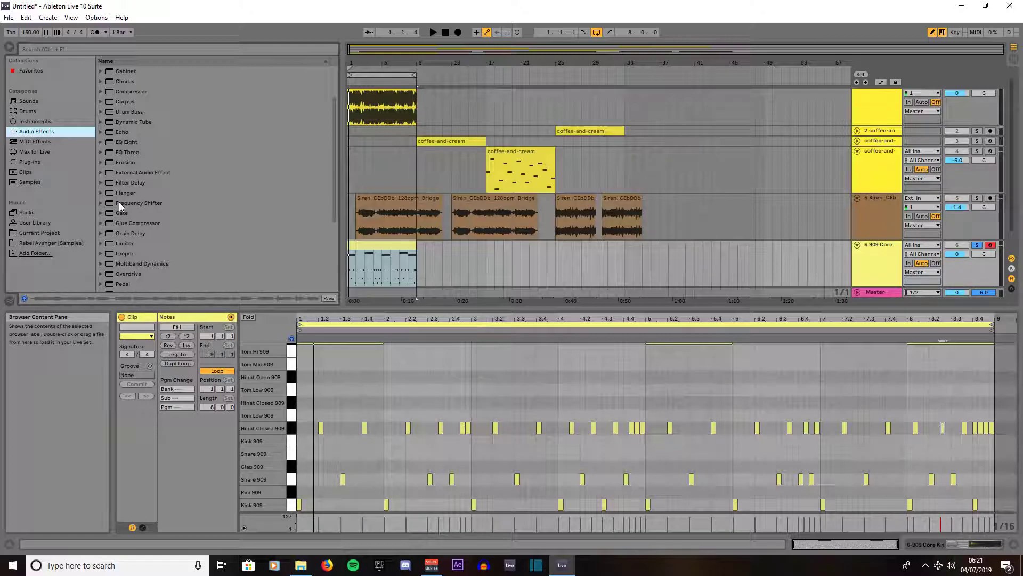
{"action": "left_click", "coordinate": [123, 143]}
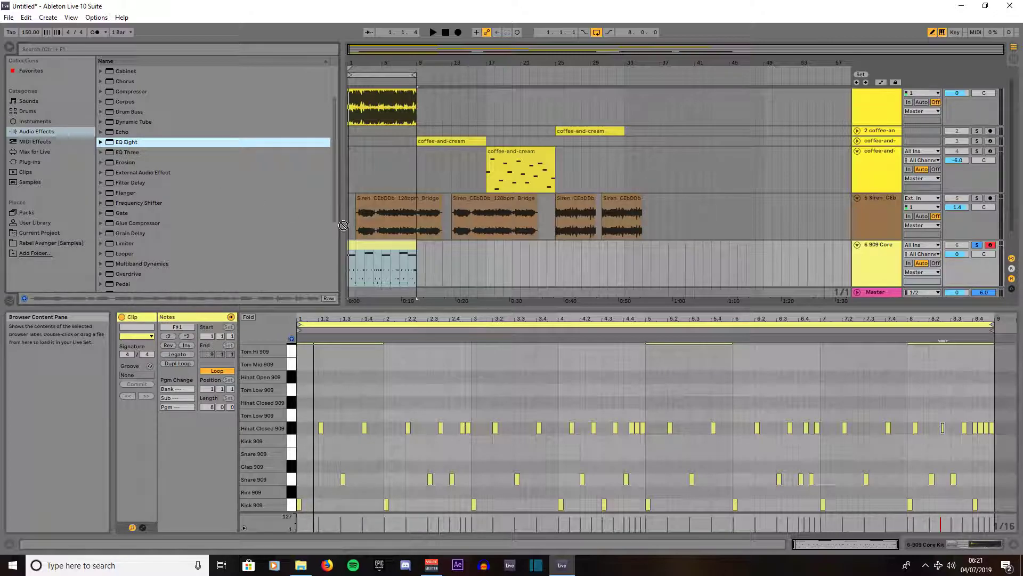
{"action": "left_click_drag", "start_coordinate": [367, 261], "coordinate": [367, 261]}
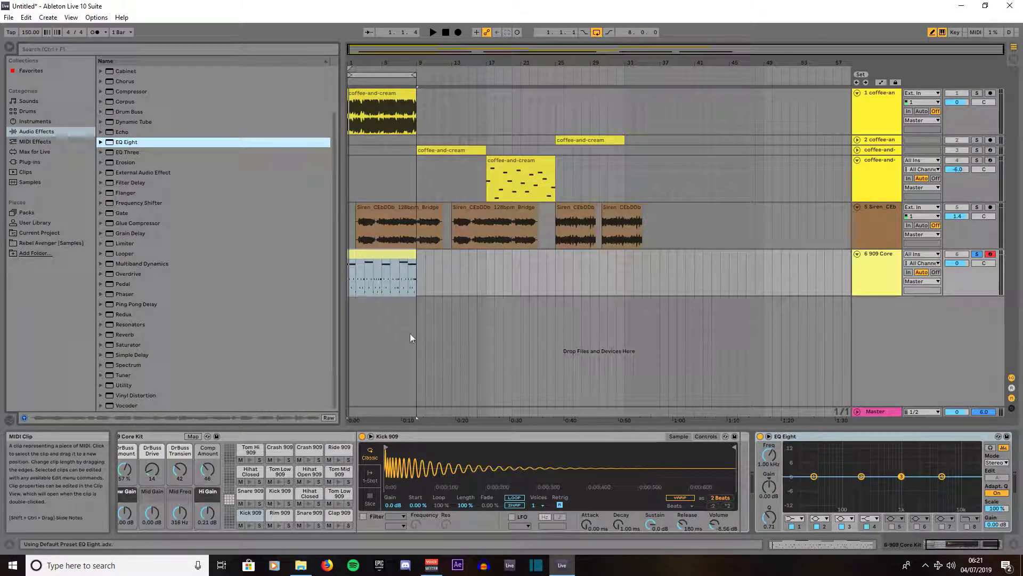
{"action": "left_click", "coordinate": [888, 438]}
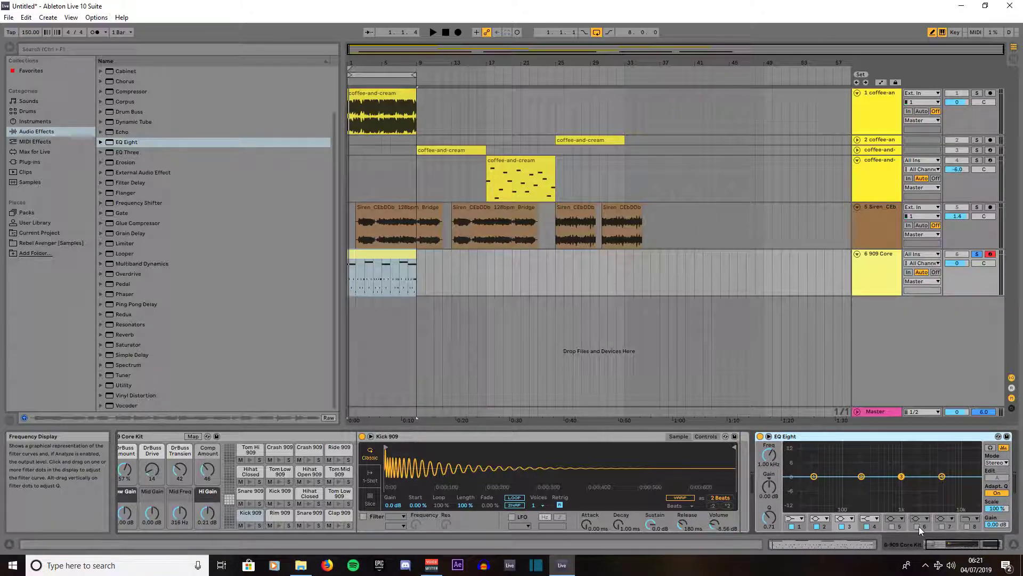
{"action": "left_click_drag", "start_coordinate": [939, 544], "coordinate": [963, 544]}
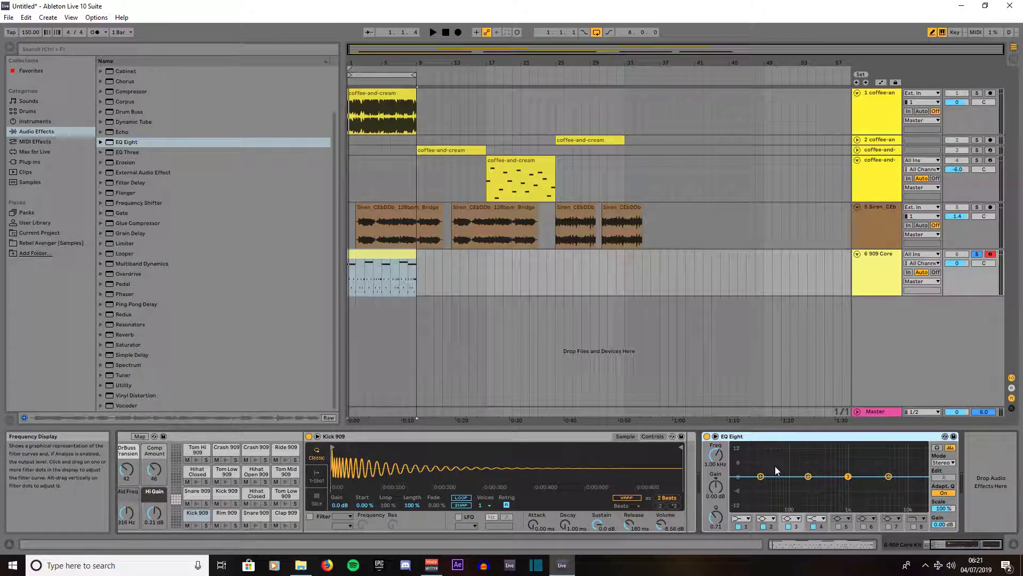
During playback, tune EQ Eight's band 1 to about 53 Hz, boost its gain and adjust its Q
{"action": "key", "text": "space"}
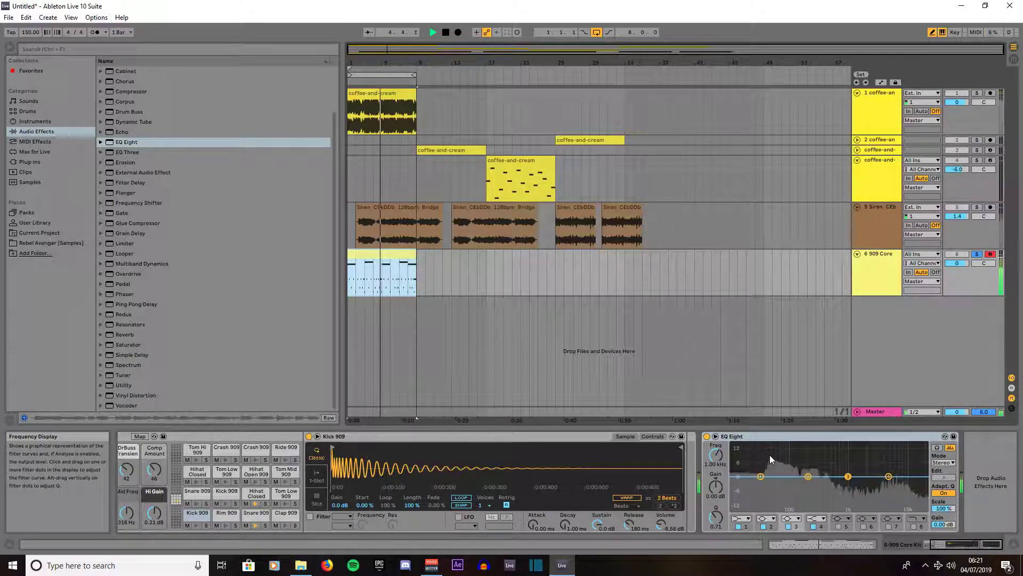
{"action": "left_click", "coordinate": [761, 476]}
{"action": "left_click_drag", "start_coordinate": [761, 476], "coordinate": [760, 476]}
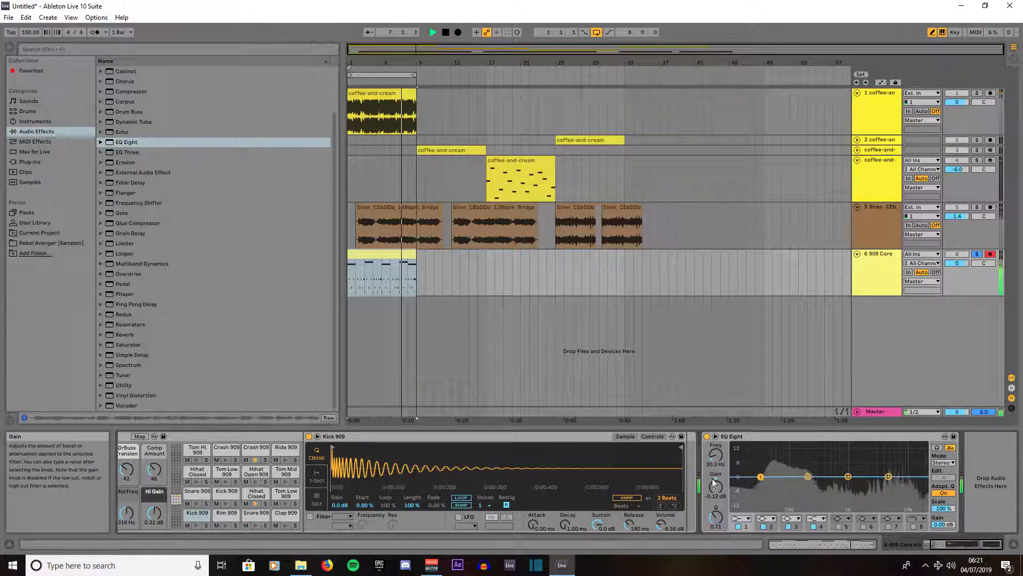
{"action": "left_click_drag", "start_coordinate": [715, 458], "coordinate": [715, 442]}
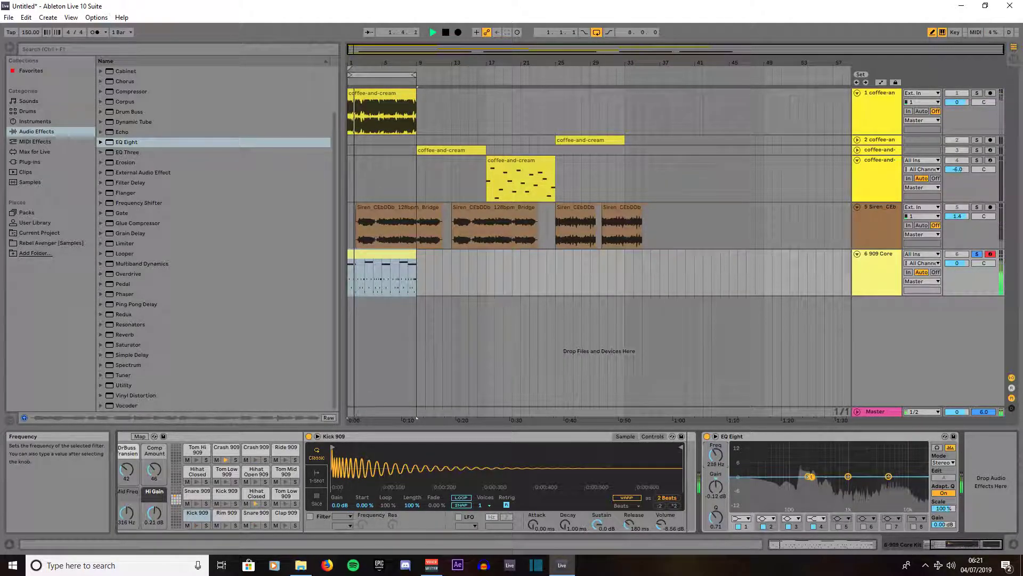
{"action": "left_click_drag", "start_coordinate": [715, 463], "coordinate": [714, 474]}
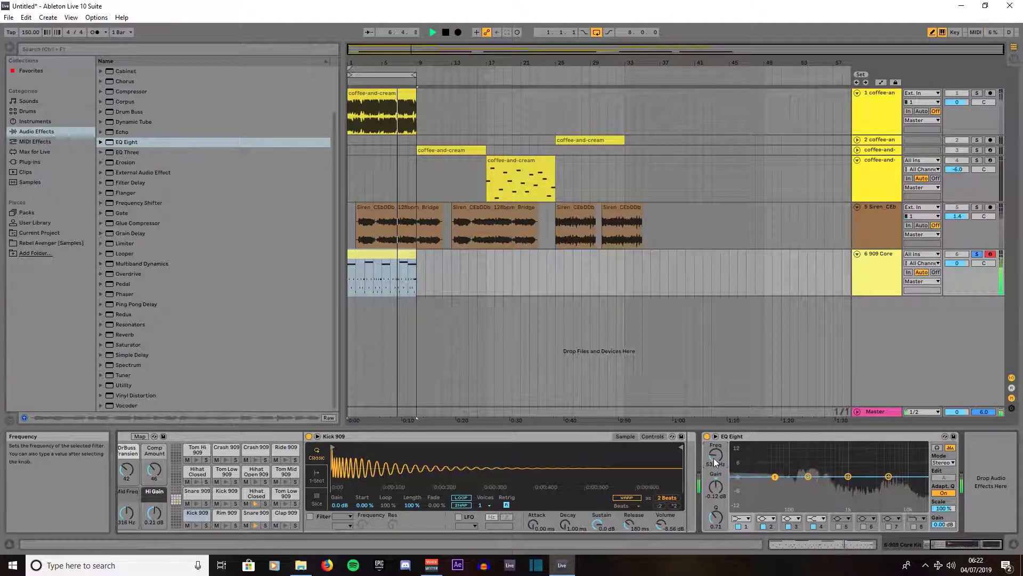
{"action": "mouse_move", "coordinate": [714, 459]}
{"action": "left_mouse_down"}
{"action": "mouse_move", "coordinate": [712, 483]}
{"action": "mouse_move", "coordinate": [711, 469]}
{"action": "left_mouse_up"}
{"action": "left_click_drag", "start_coordinate": [719, 516], "coordinate": [718, 488]}
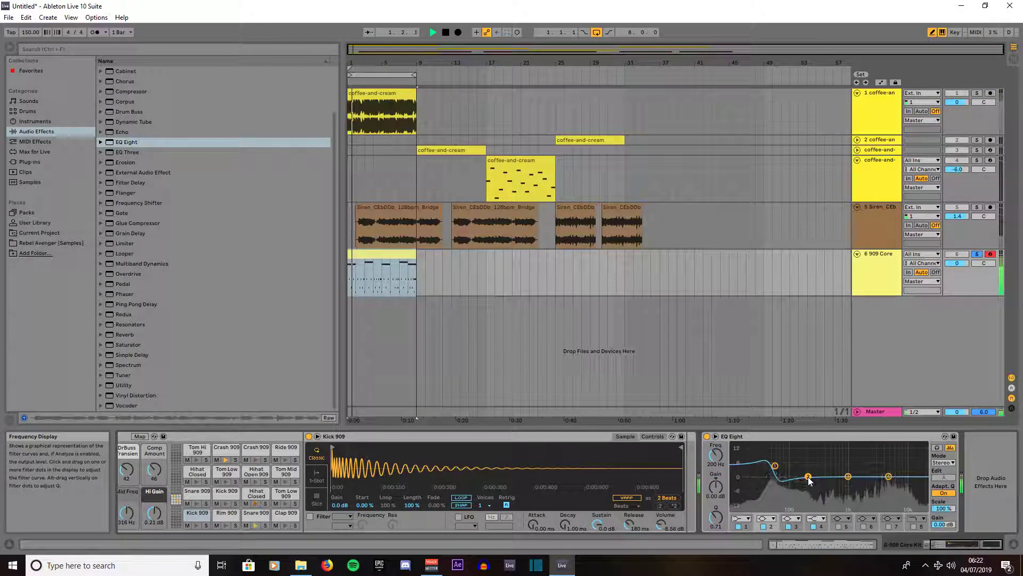
Set EQ Eight's band 2 to about 82 Hz with a gain of -2.05 dB, and adjust its Q
{"action": "left_click_drag", "start_coordinate": [715, 455], "coordinate": [714, 459]}
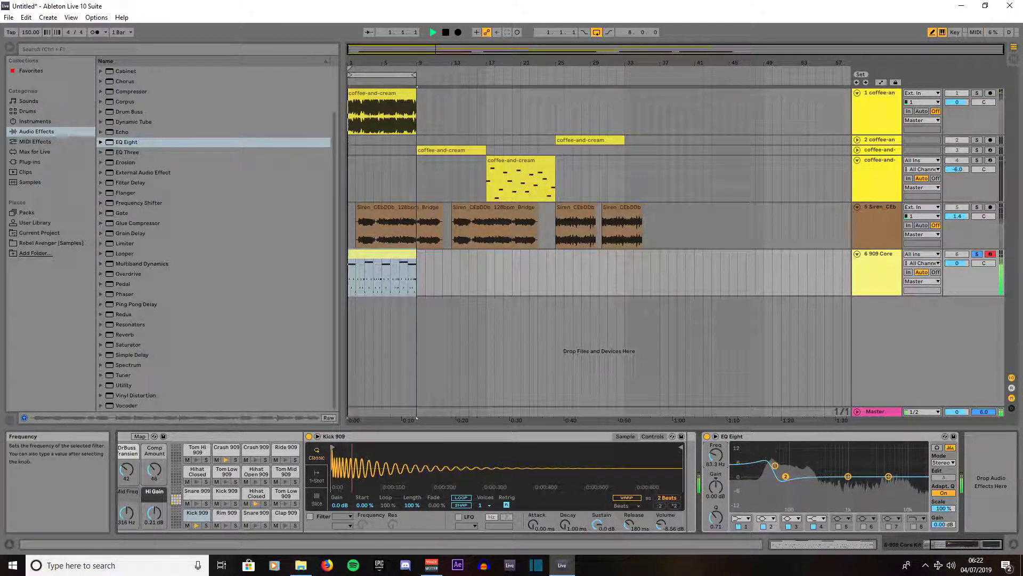
{"action": "left_click_drag", "start_coordinate": [715, 455], "coordinate": [717, 492]}
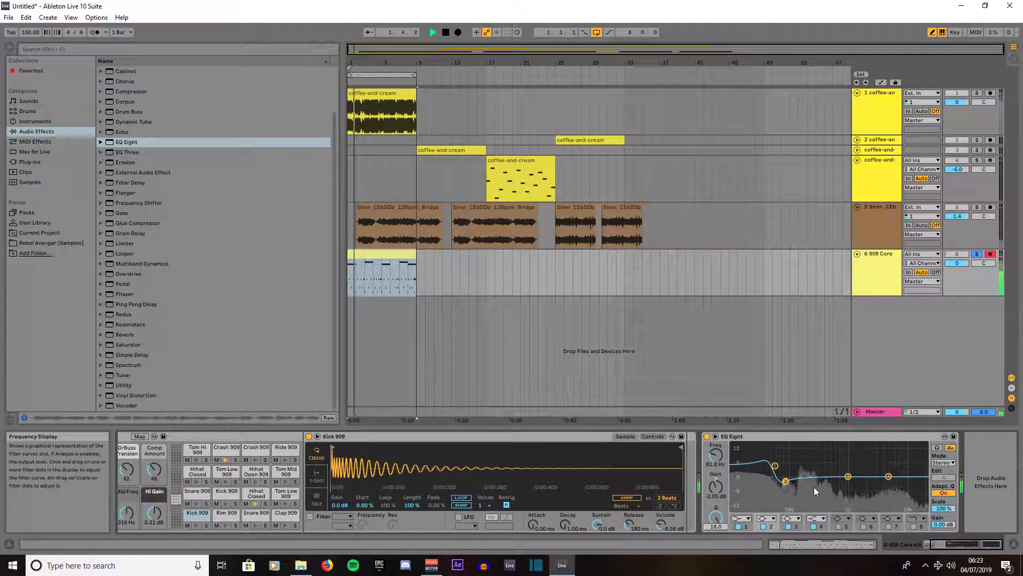
{"action": "left_click", "coordinate": [709, 516]}
{"action": "left_click_drag", "start_coordinate": [716, 517], "coordinate": [716, 518]}
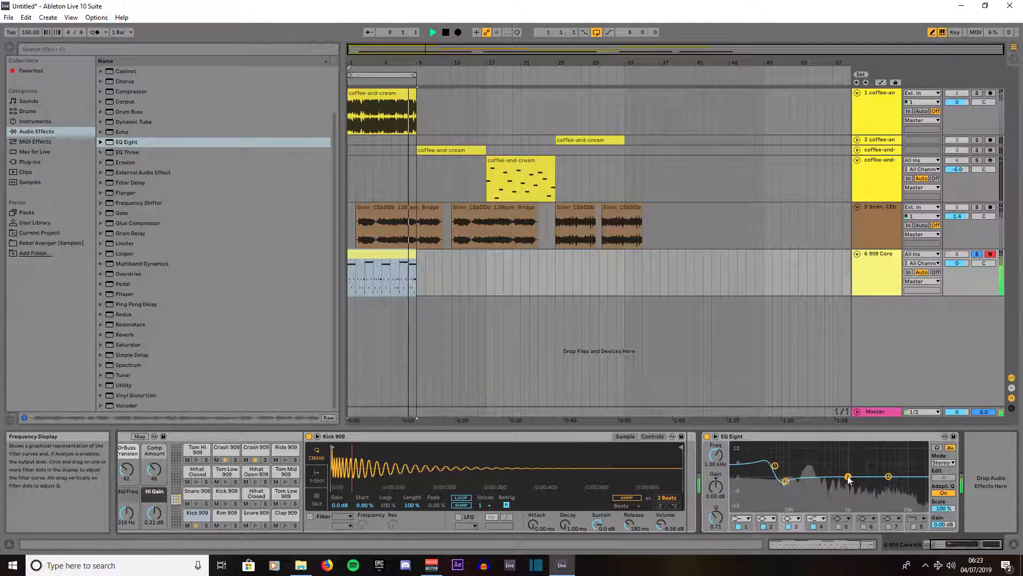
Cut EQ Eight's band 3 at 502 Hz, and set band 4 to 1.00 kHz with -1.00 dB gain and a Q of 5.99
{"action": "left_click_drag", "start_coordinate": [716, 454], "coordinate": [715, 457]}
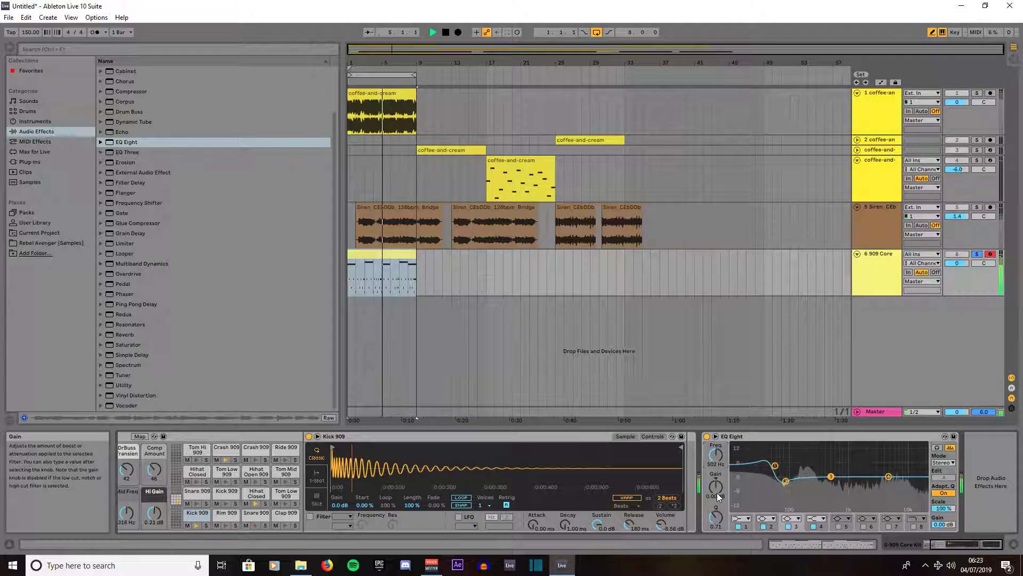
{"action": "mouse_move", "coordinate": [715, 493]}
{"action": "left_mouse_down"}
{"action": "mouse_move", "coordinate": [715, 509]}
{"action": "mouse_move", "coordinate": [716, 484]}
{"action": "left_mouse_up"}
{"action": "left_click", "coordinate": [888, 476]}
{"action": "left_click_drag", "start_coordinate": [716, 454], "coordinate": [715, 509]}
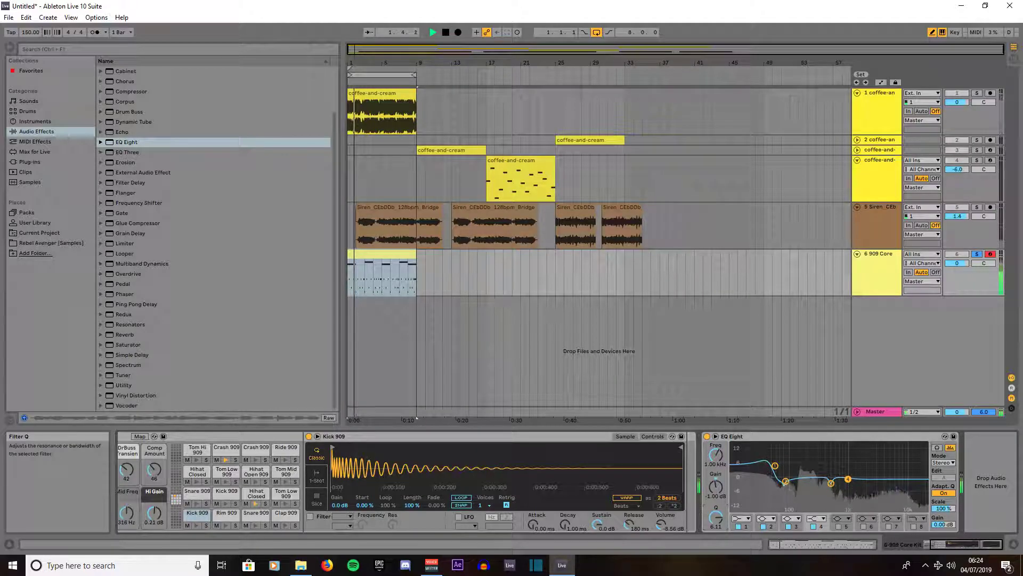
{"action": "left_click_drag", "start_coordinate": [715, 517], "coordinate": [715, 518]}
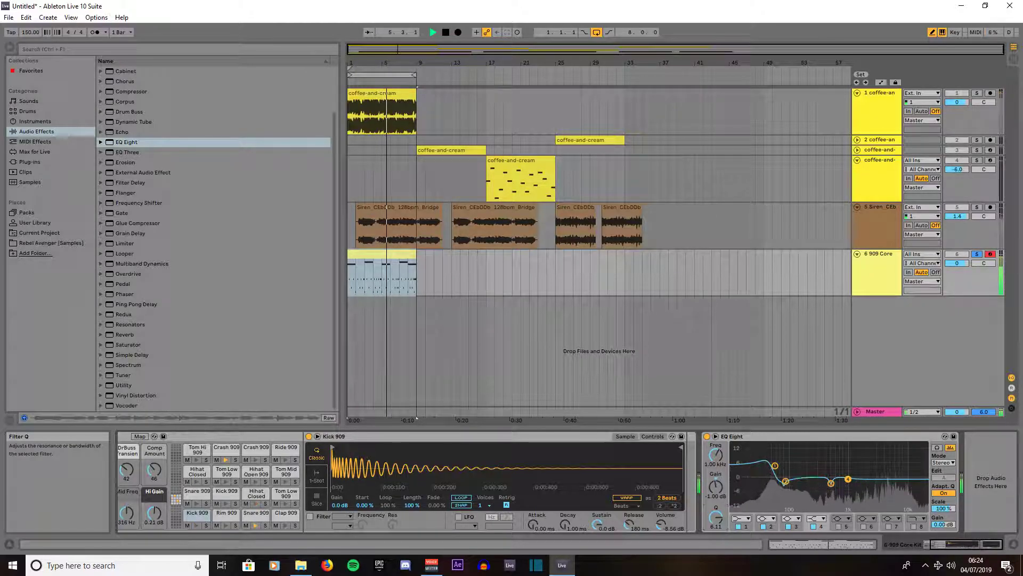
{"action": "left_click_drag", "start_coordinate": [716, 516], "coordinate": [715, 518]}
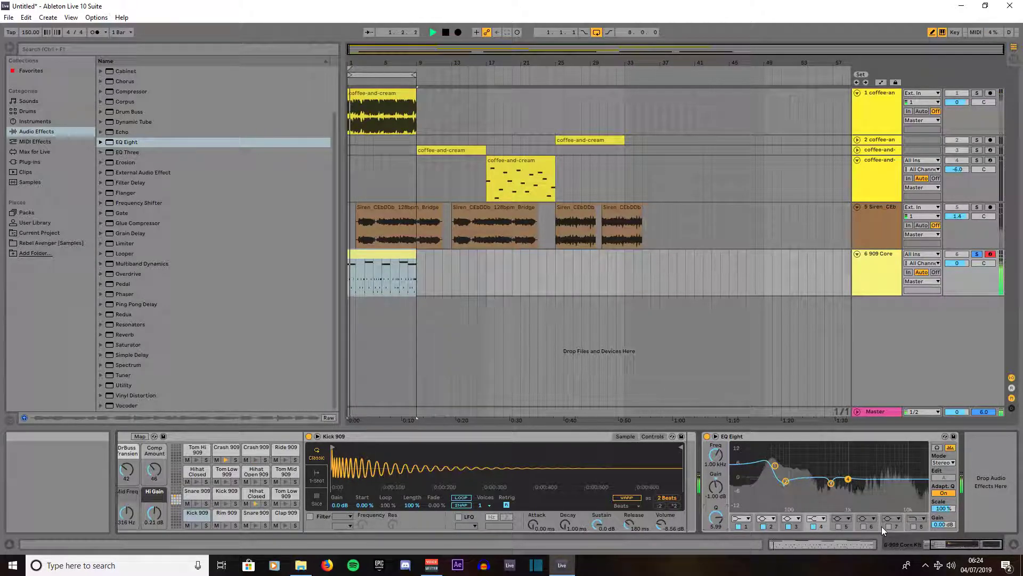
Enable EQ Eight's band 5 and set band 4's filter type to bell
{"action": "left_click", "coordinate": [839, 527]}
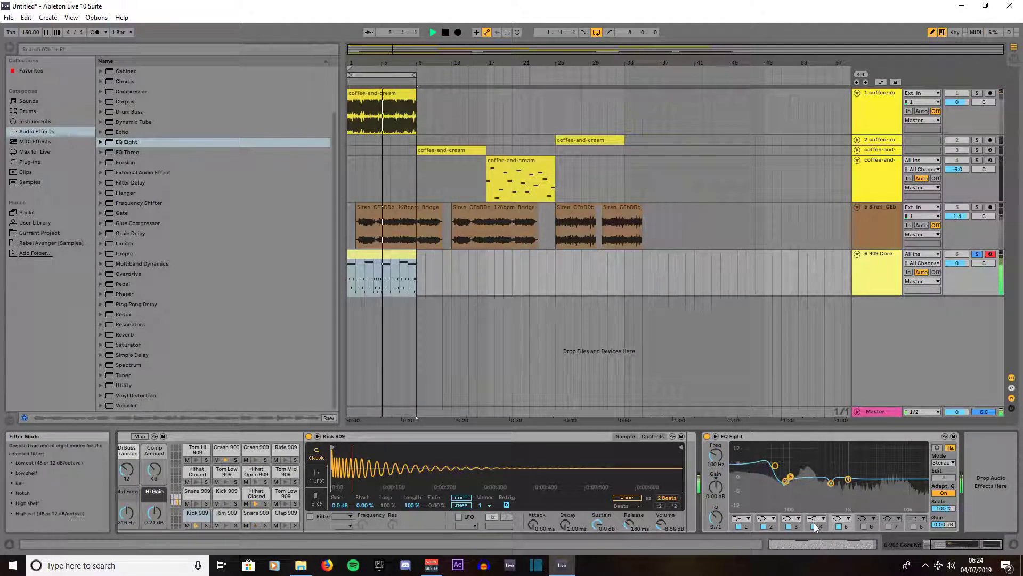
{"action": "left_click", "coordinate": [815, 520]}
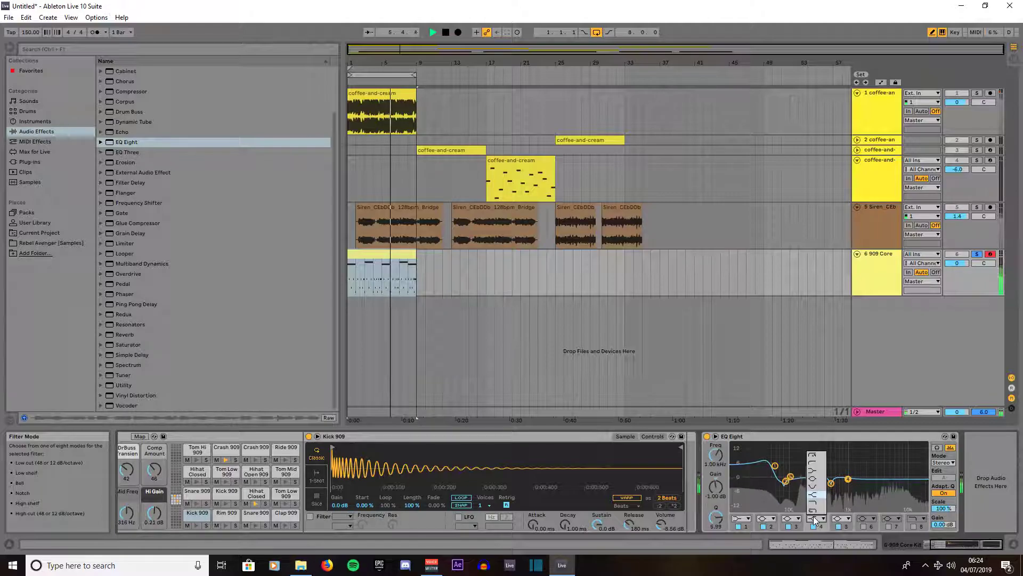
{"action": "left_click", "coordinate": [813, 479]}
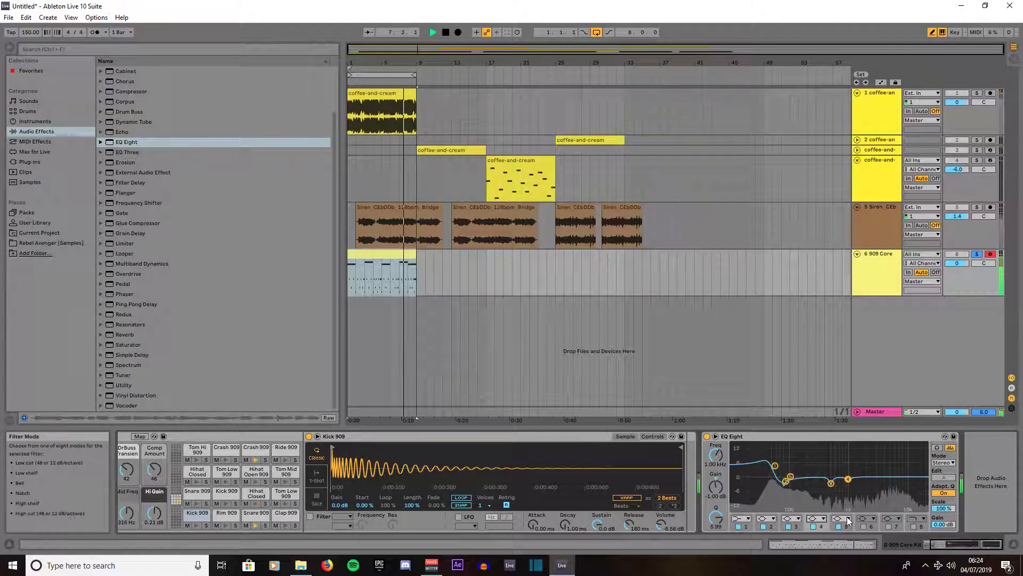
Set EQ Eight's band 5 to 3.25 kHz with a gain of 2.05 dB, and adjust its Q
{"action": "left_click", "coordinate": [790, 476]}
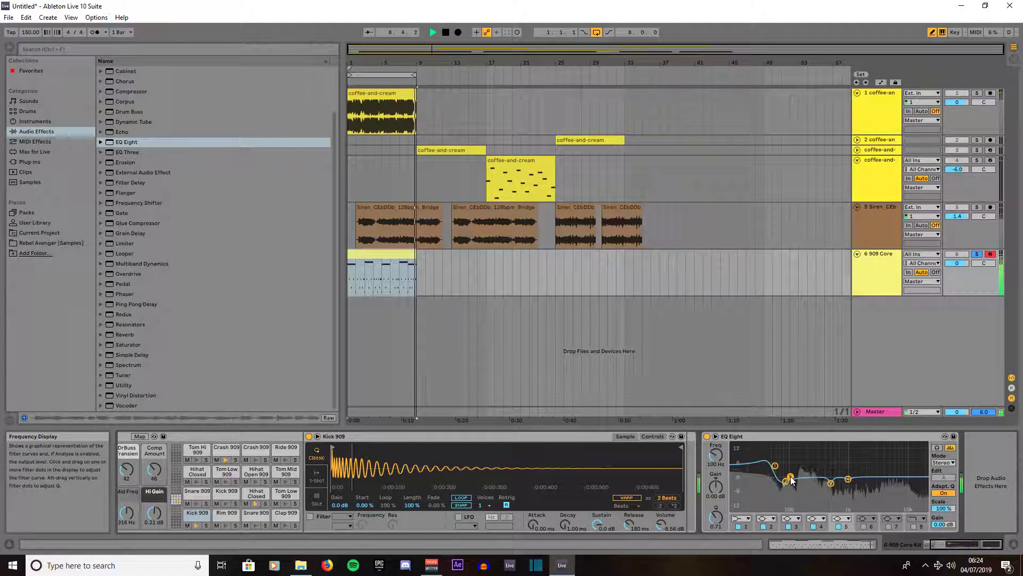
{"action": "left_click_drag", "start_coordinate": [714, 460], "coordinate": [714, 408]}
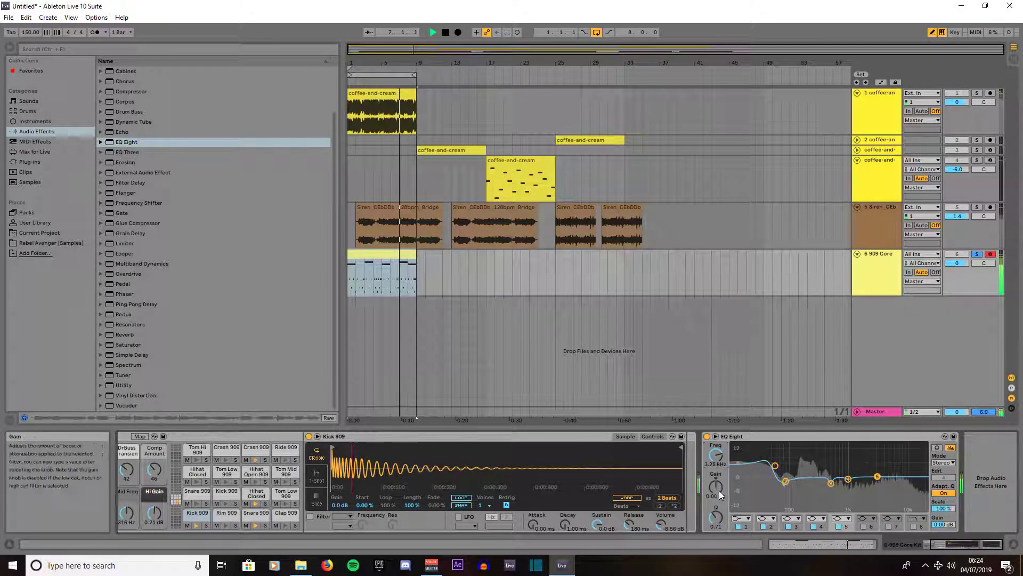
{"action": "left_click_drag", "start_coordinate": [719, 493], "coordinate": [718, 482]}
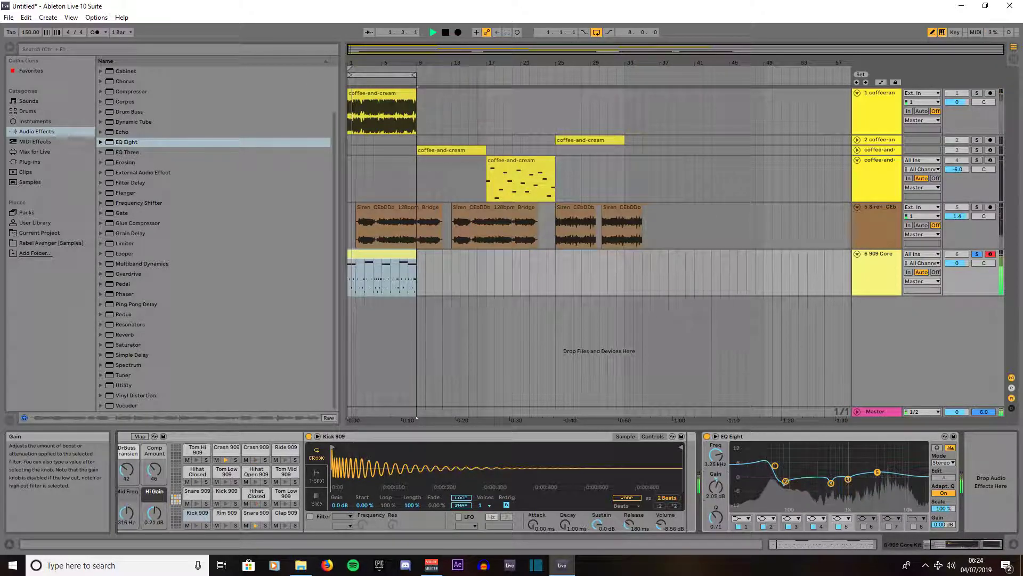
{"action": "left_click_drag", "start_coordinate": [715, 517], "coordinate": [716, 490]}
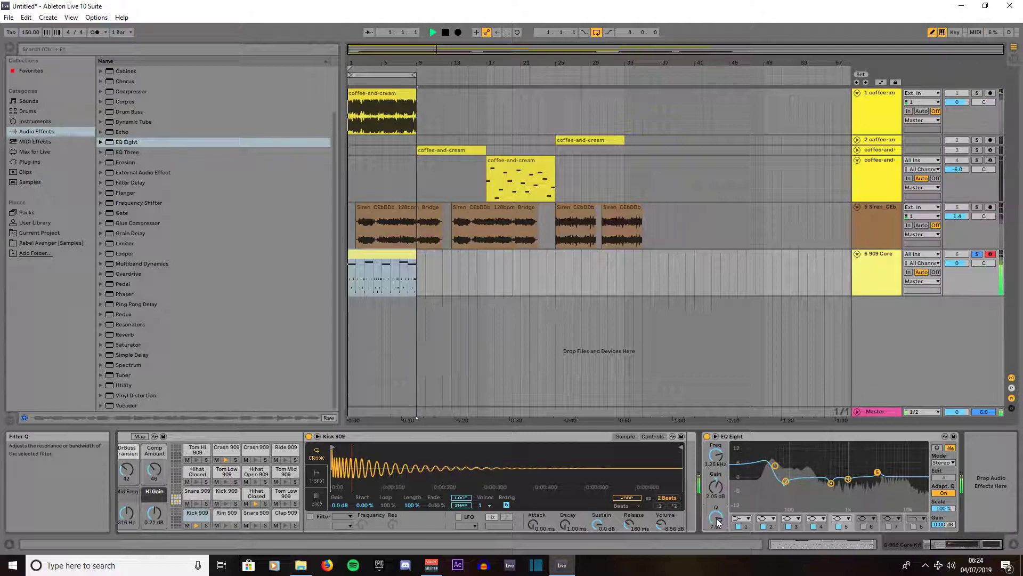
Enable EQ Eight's band 6, set it to 18.0 kHz and make it a 48 dB/octave high cut
{"action": "left_click", "coordinate": [863, 528]}
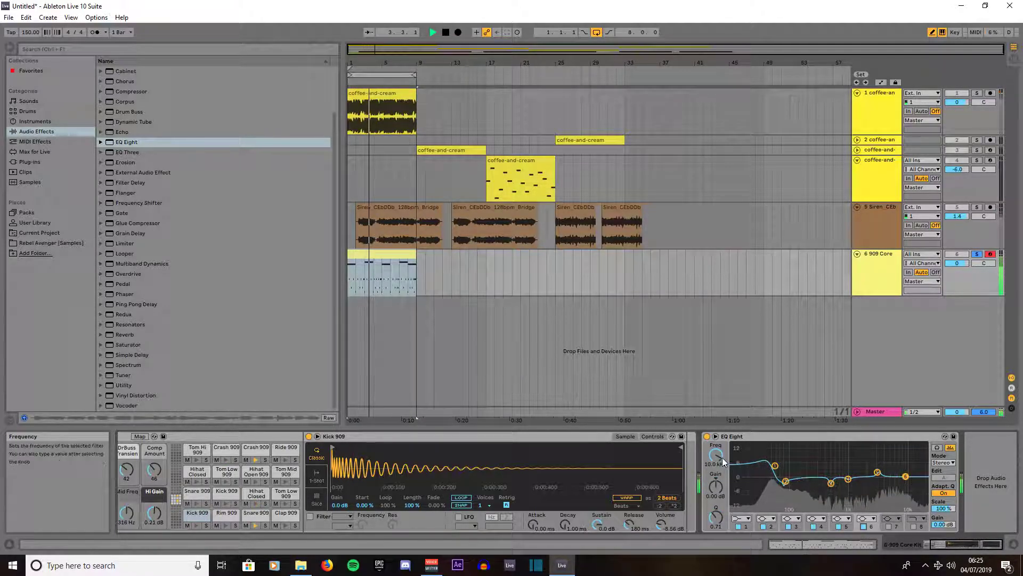
{"action": "left_click_drag", "start_coordinate": [716, 458], "coordinate": [716, 452]}
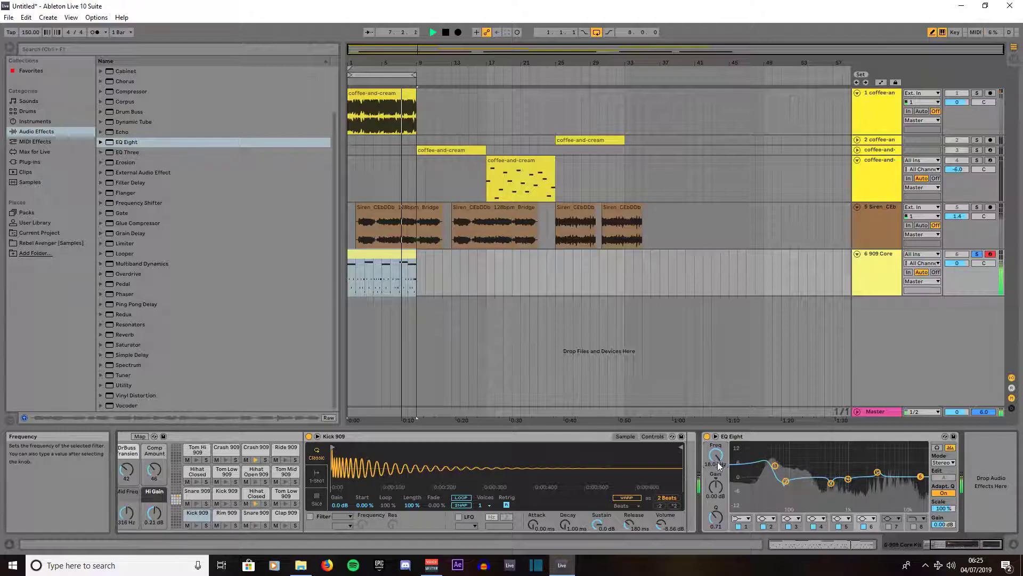
{"action": "left_click", "coordinate": [865, 518]}
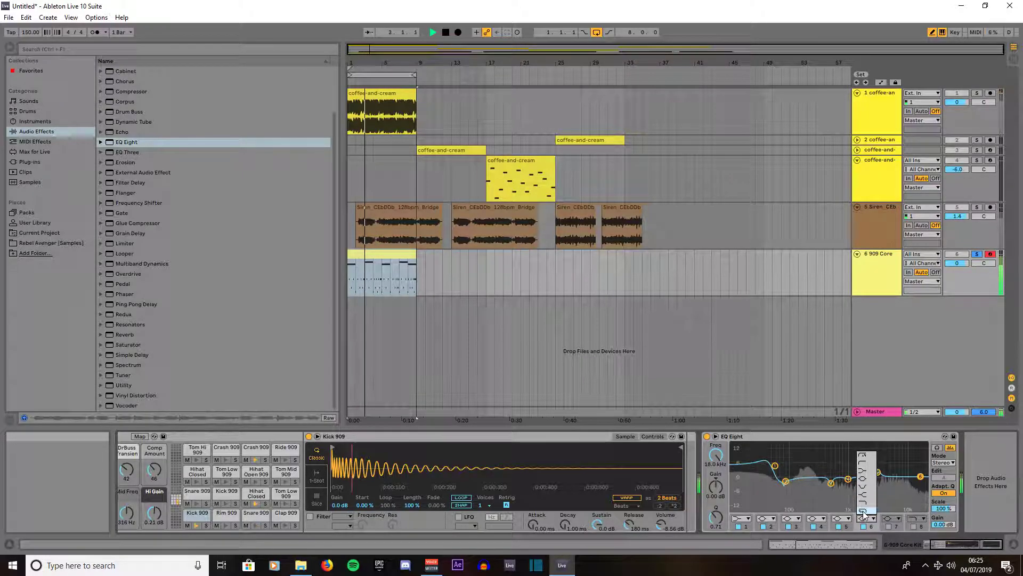
{"action": "left_click", "coordinate": [863, 512]}
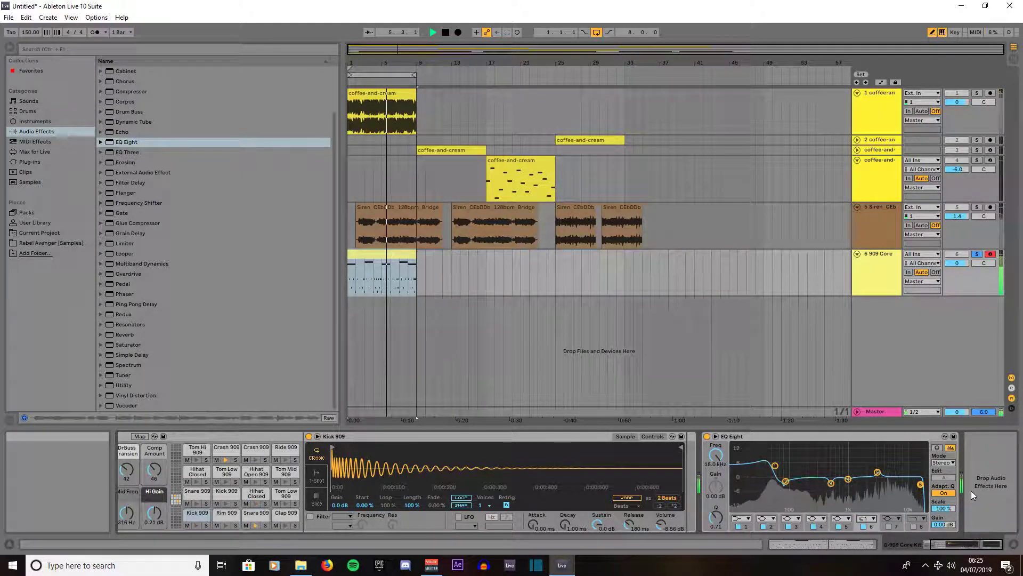
Change EQ Eight's mode from Stereo to M/S and switch editing to the side channel
{"action": "left_click", "coordinate": [943, 465]}
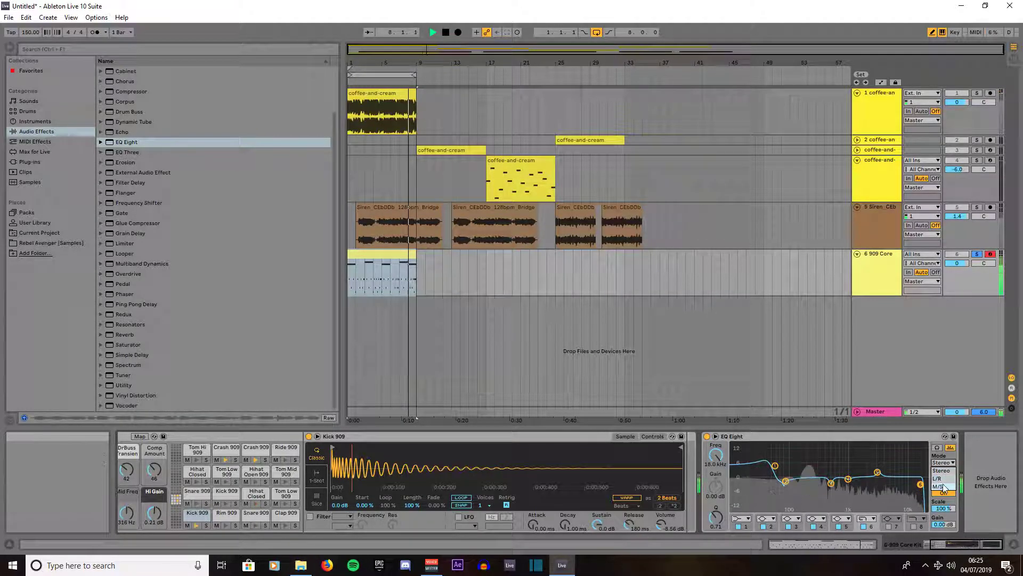
{"action": "left_click", "coordinate": [943, 486]}
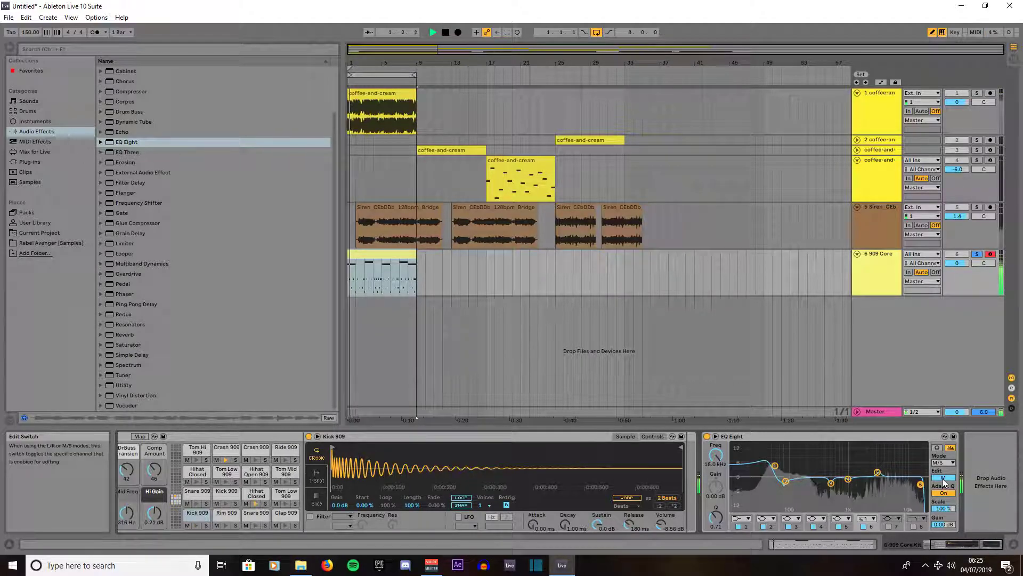
{"action": "left_click", "coordinate": [943, 478]}
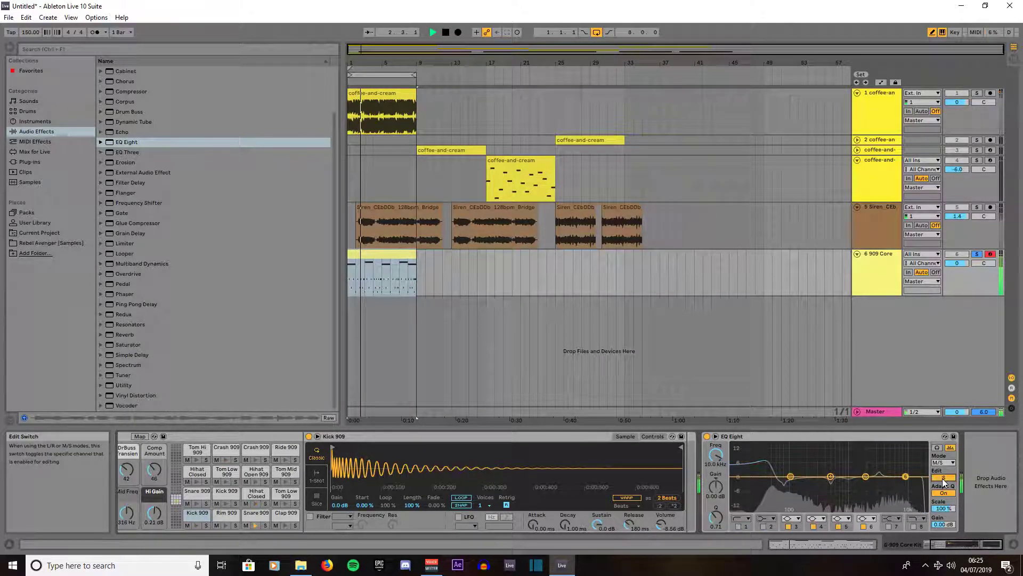
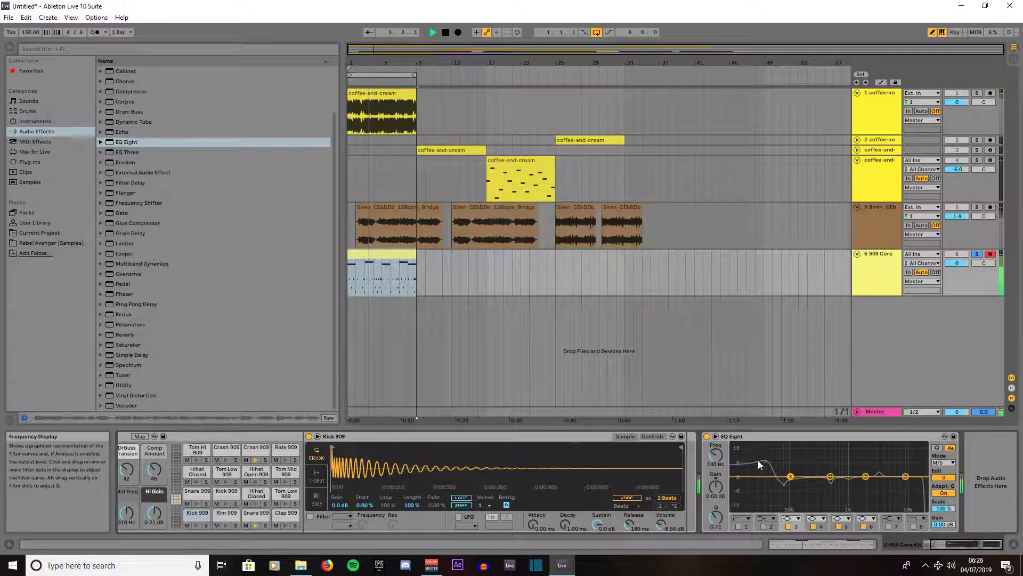
Set the side channel's band 3 to 195 Hz and make it a 48 dB/octave low cut
{"action": "left_click_drag", "start_coordinate": [715, 455], "coordinate": [714, 439]}
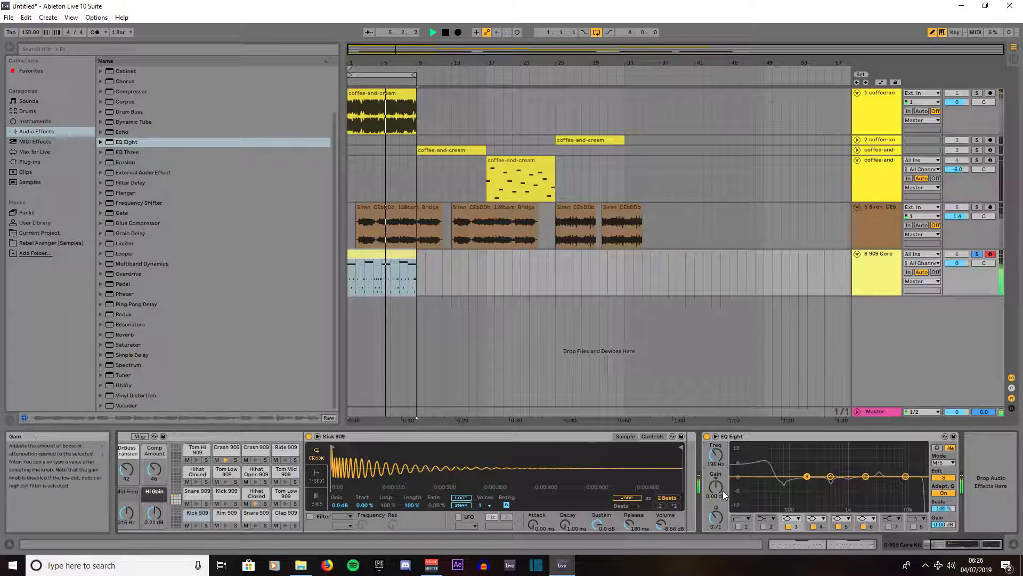
{"action": "left_click", "coordinate": [793, 519]}
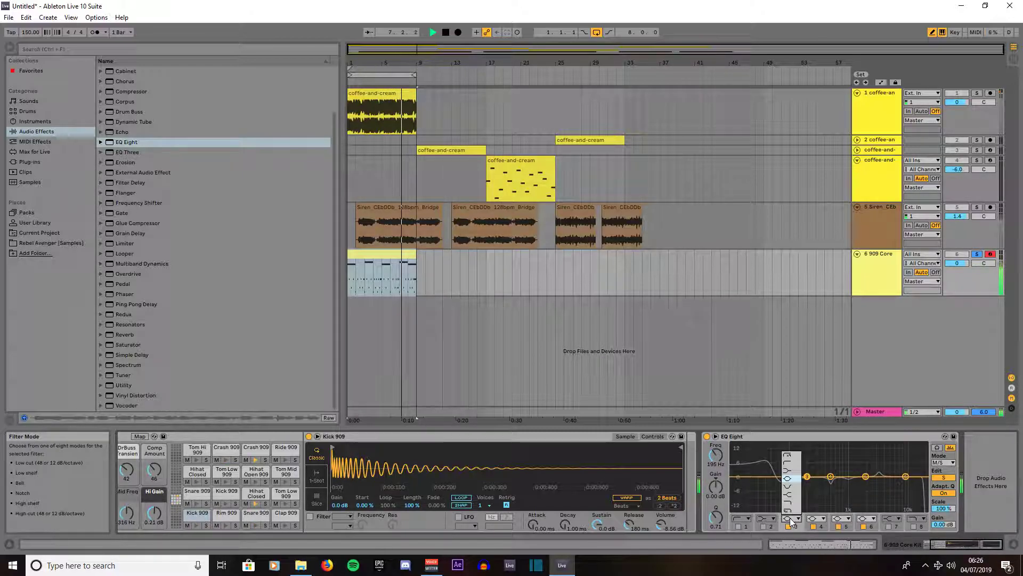
{"action": "left_click", "coordinate": [793, 456]}
Make the side channel's band 6 an 18.0 kHz, 48 dB/octave high cut, and set EQ Eight's scale to 110% and output gain to -0.30 dB
{"action": "left_click", "coordinate": [905, 475]}
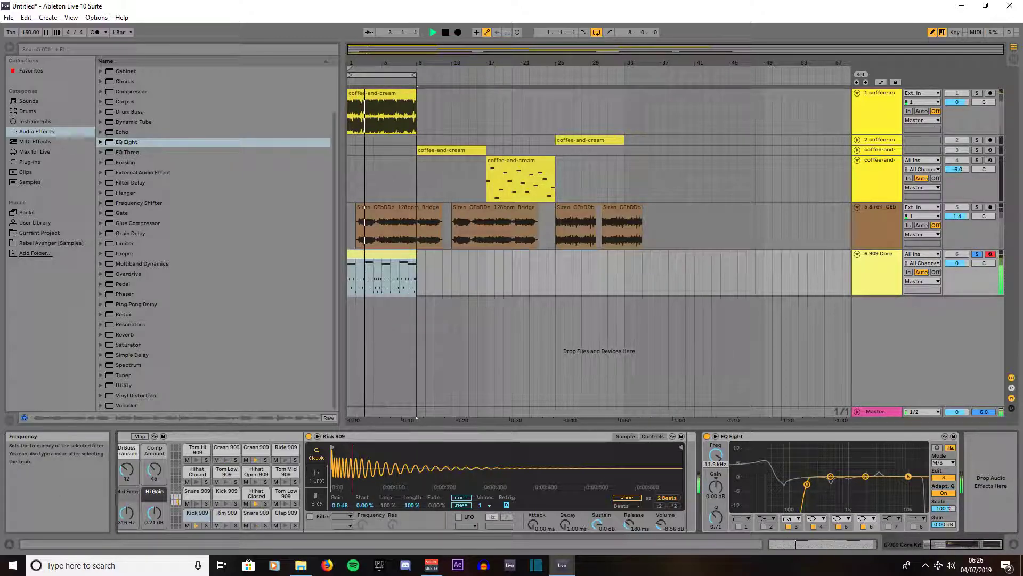
{"action": "left_click_drag", "start_coordinate": [716, 454], "coordinate": [716, 452]}
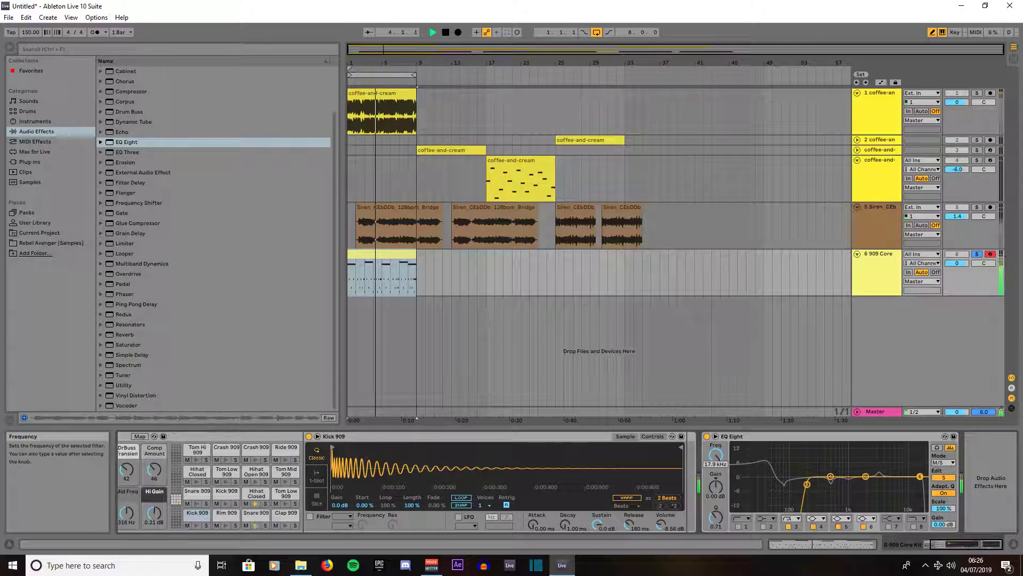
{"action": "left_click_drag", "start_coordinate": [716, 454], "coordinate": [715, 455]}
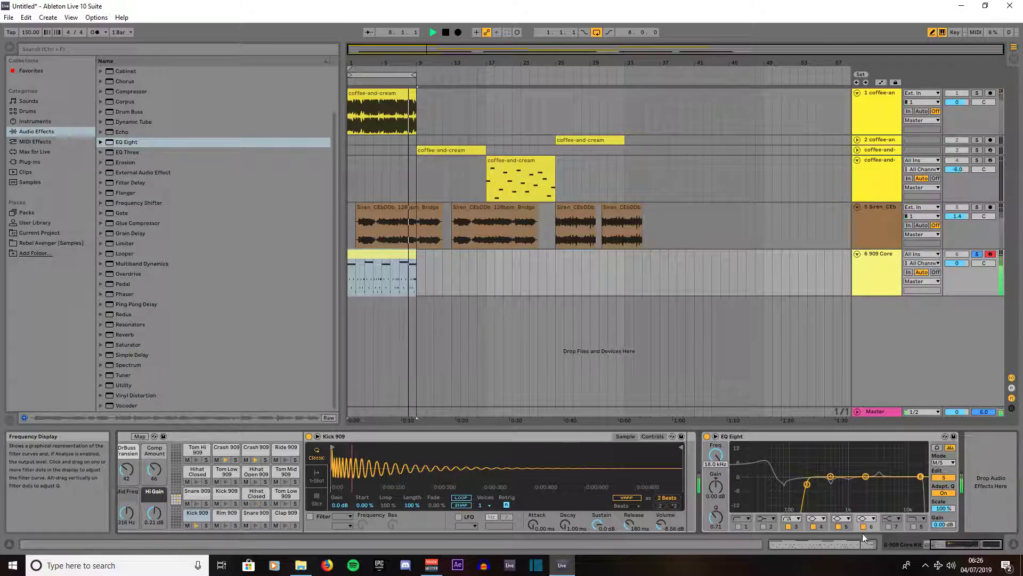
{"action": "left_click", "coordinate": [870, 520]}
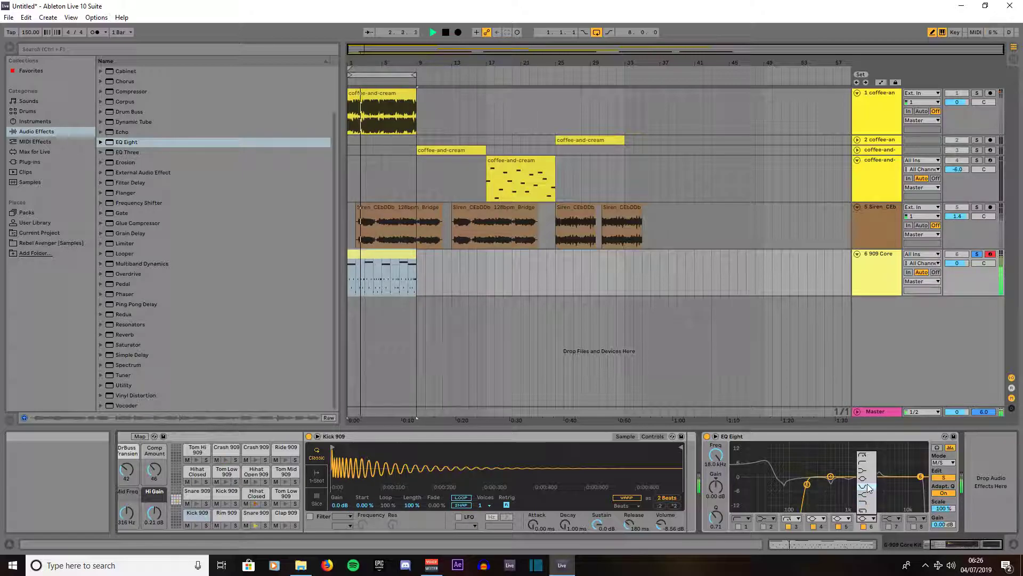
{"action": "left_click", "coordinate": [864, 511]}
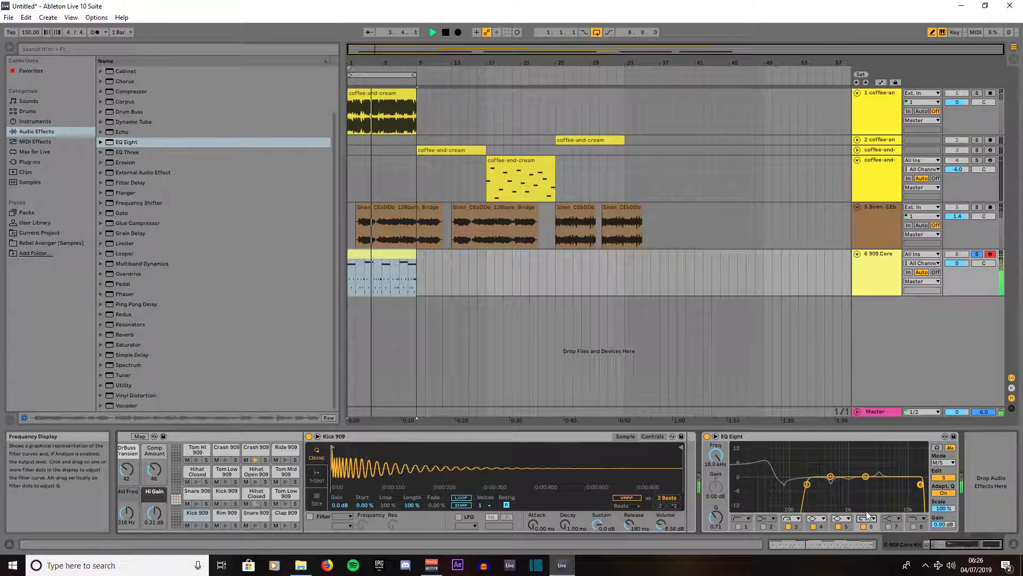
{"action": "left_click_drag", "start_coordinate": [944, 508], "coordinate": [946, 529]}
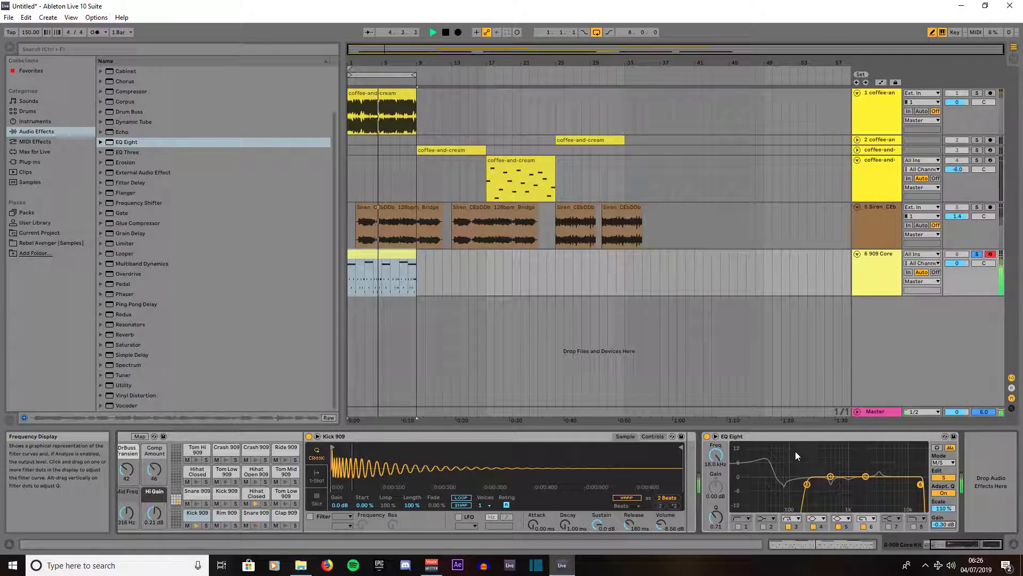
Add the Boombox Drums mixing and mastering rack to the 909 Core Kit track and set its Saturator Drive to 10.5 dB
{"action": "left_click", "coordinate": [62, 134]}
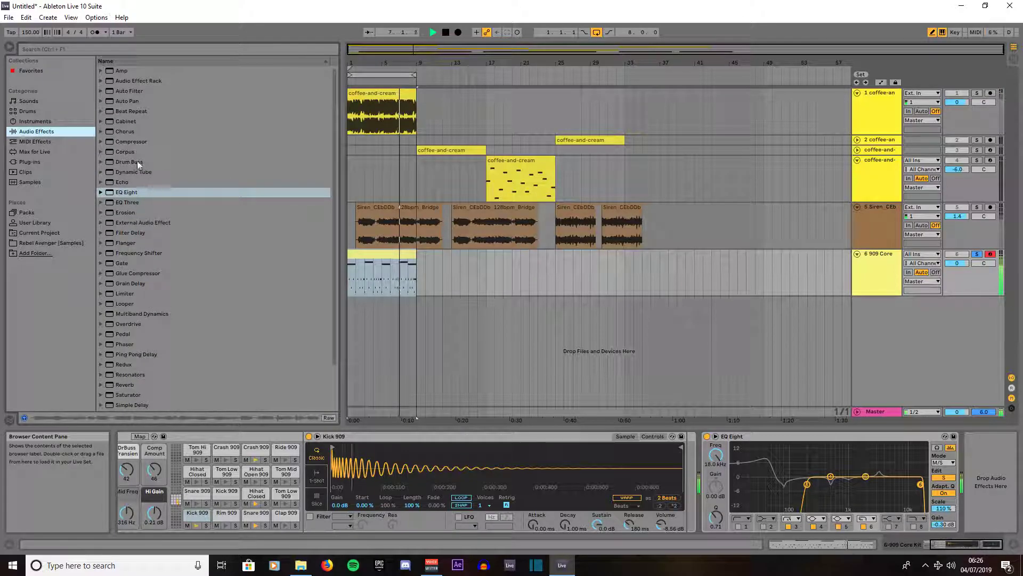
{"action": "left_click", "coordinate": [100, 81]}
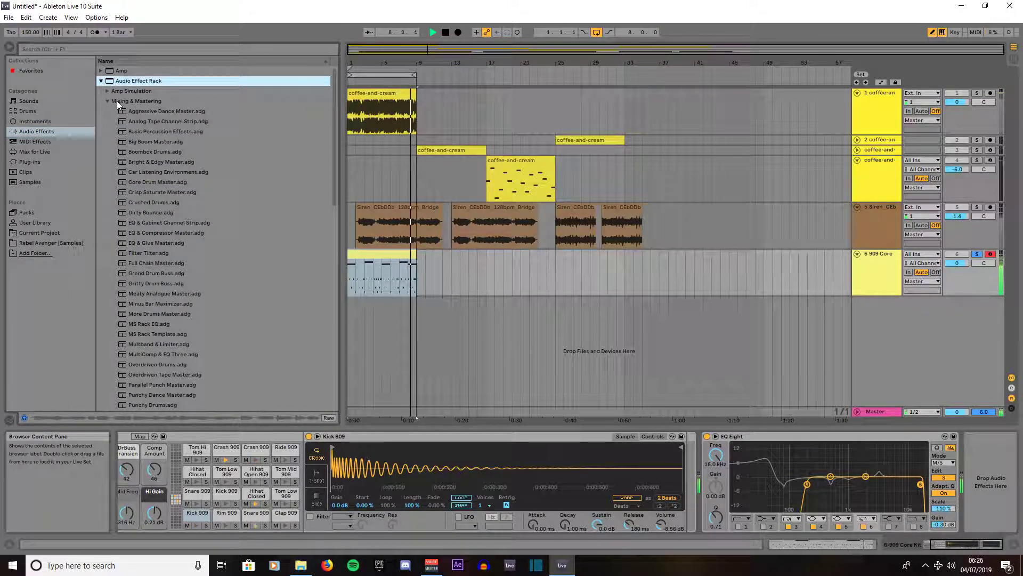
{"action": "left_click", "coordinate": [136, 152]}
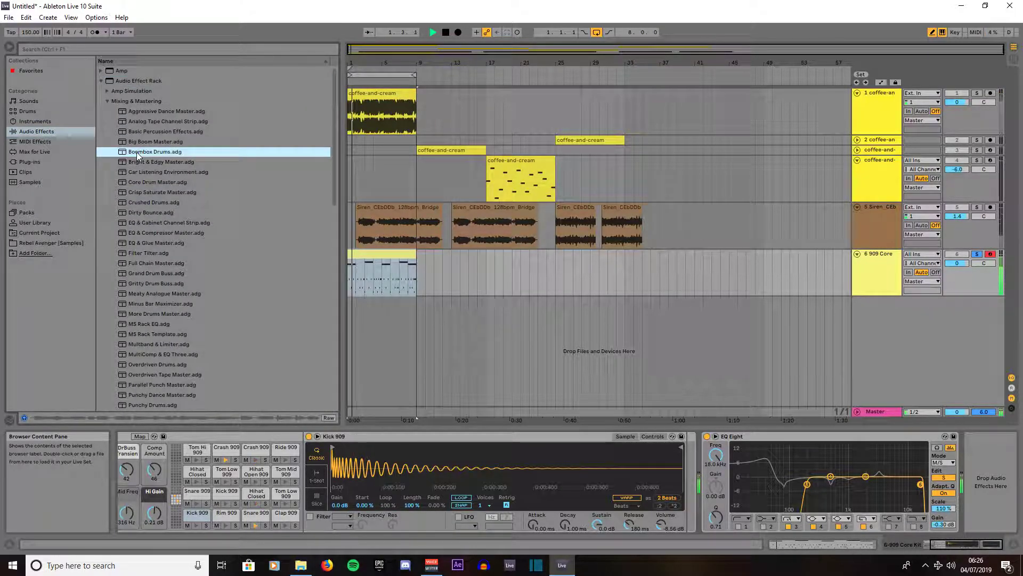
{"action": "left_click", "coordinate": [140, 143]}
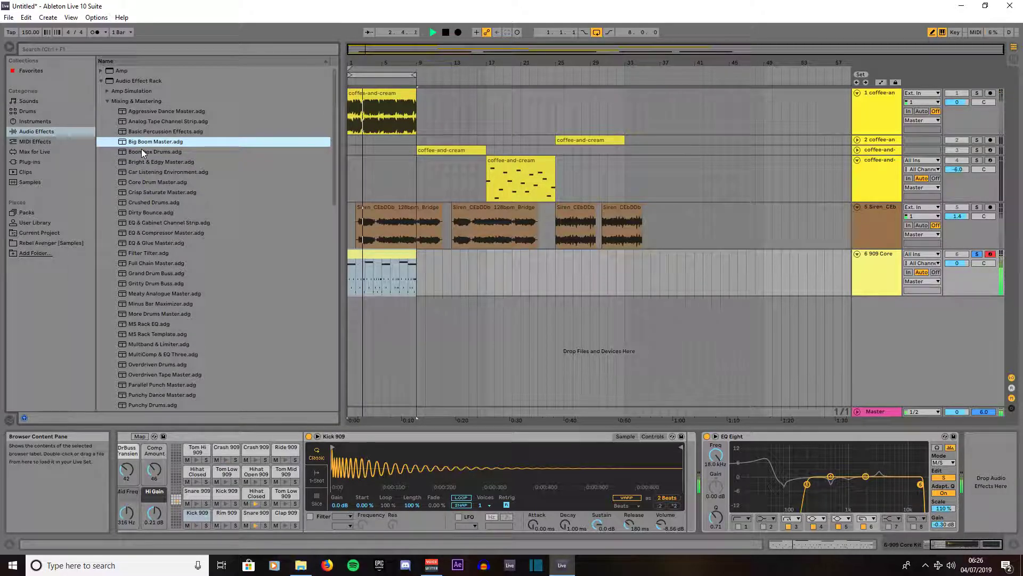
{"action": "left_click", "coordinate": [142, 149]}
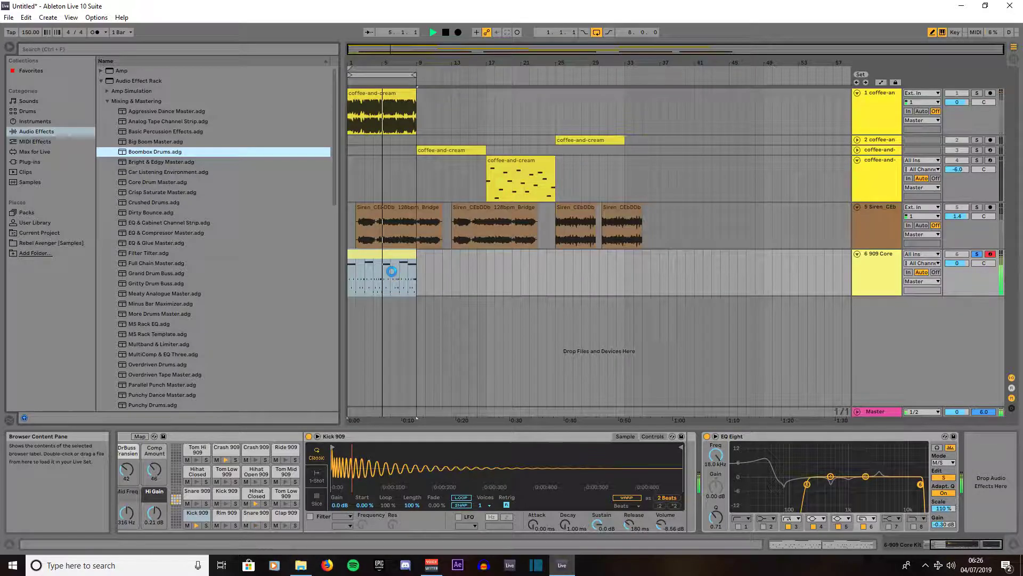
{"action": "key", "text": "Return"}
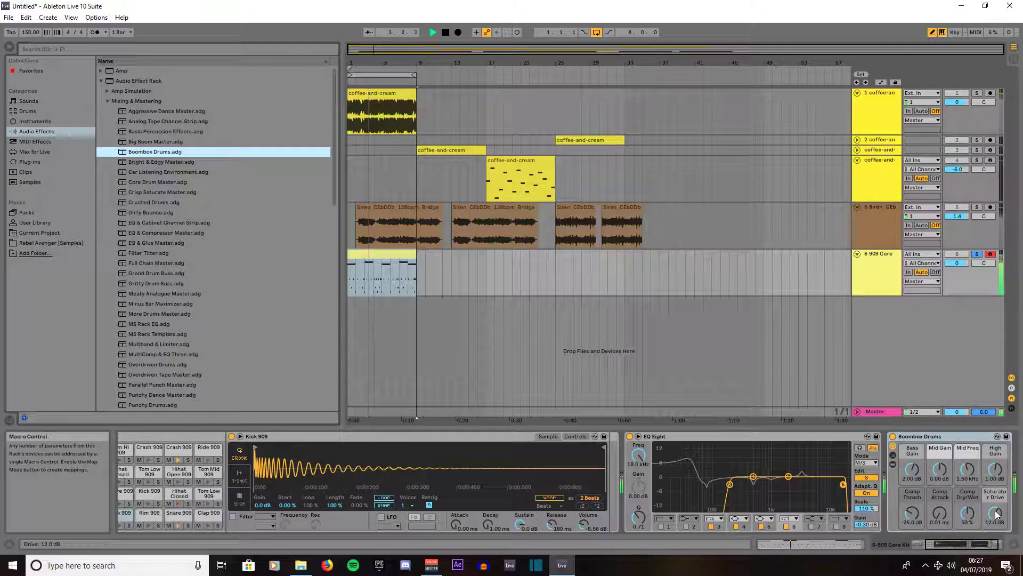
{"action": "left_click_drag", "start_coordinate": [996, 514], "coordinate": [997, 517]}
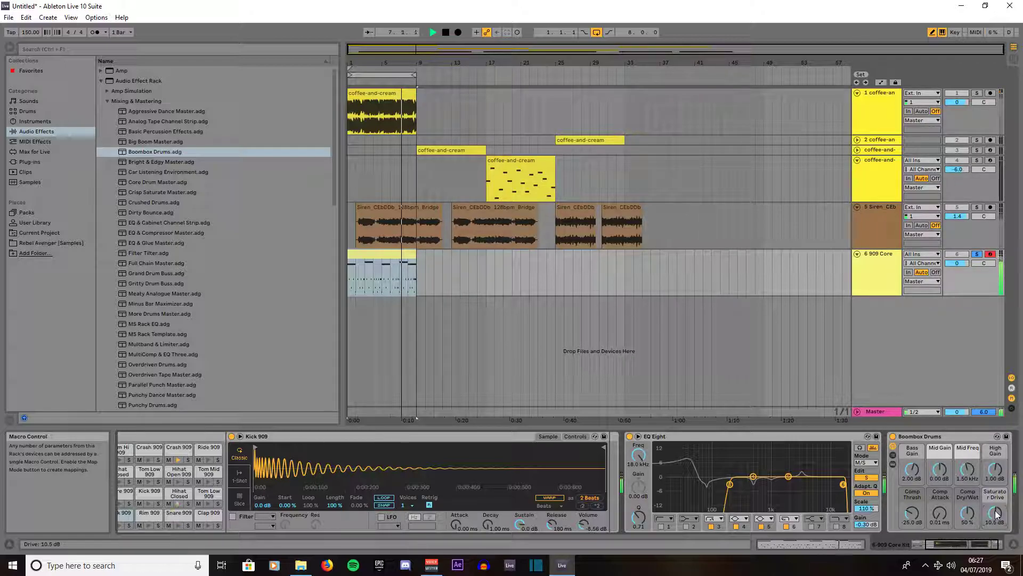
Move the 909 Core Kit drum clip to start at bar 9, and stop playback
{"action": "left_click_drag", "start_coordinate": [370, 256], "coordinate": [443, 265]}
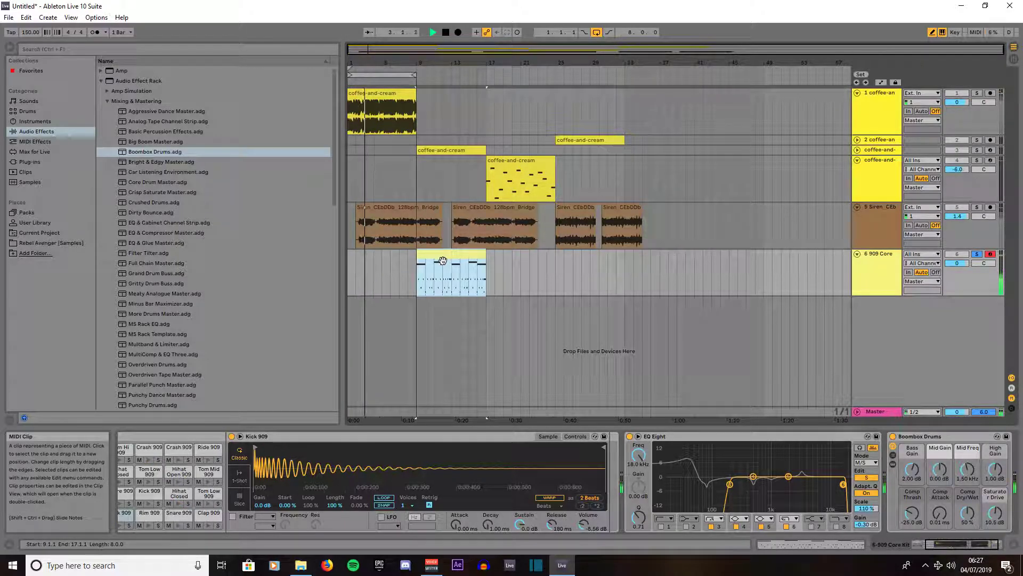
{"action": "key", "text": "space"}
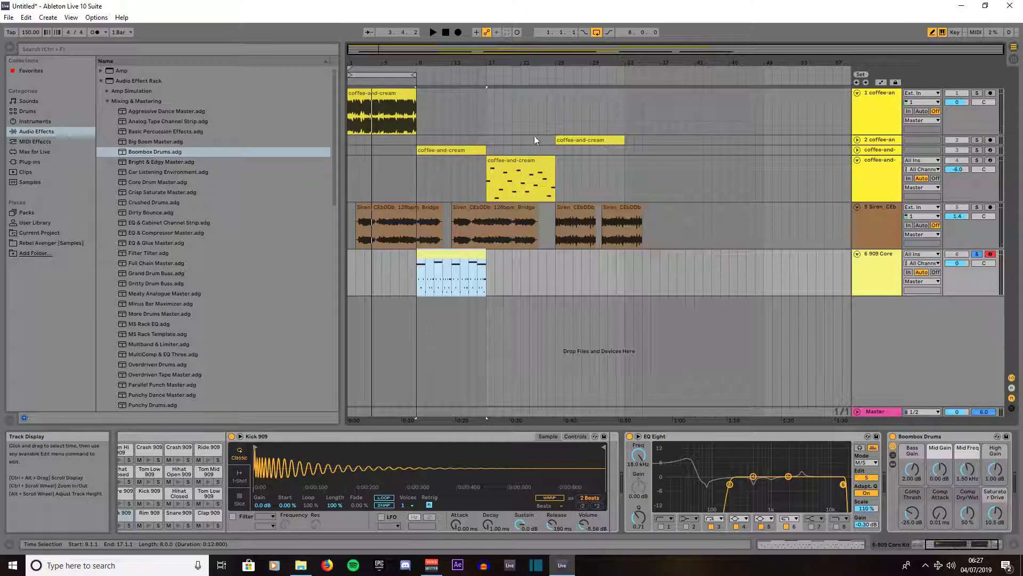
Duplicate the first coffee-and-cream track and trim the start of the copy's clip to bar 8, keeping only its last bar
{"action": "right_click", "coordinate": [881, 94]}
{"action": "key", "text": "Escape"}
{"action": "key", "text": "ctrl+d"}
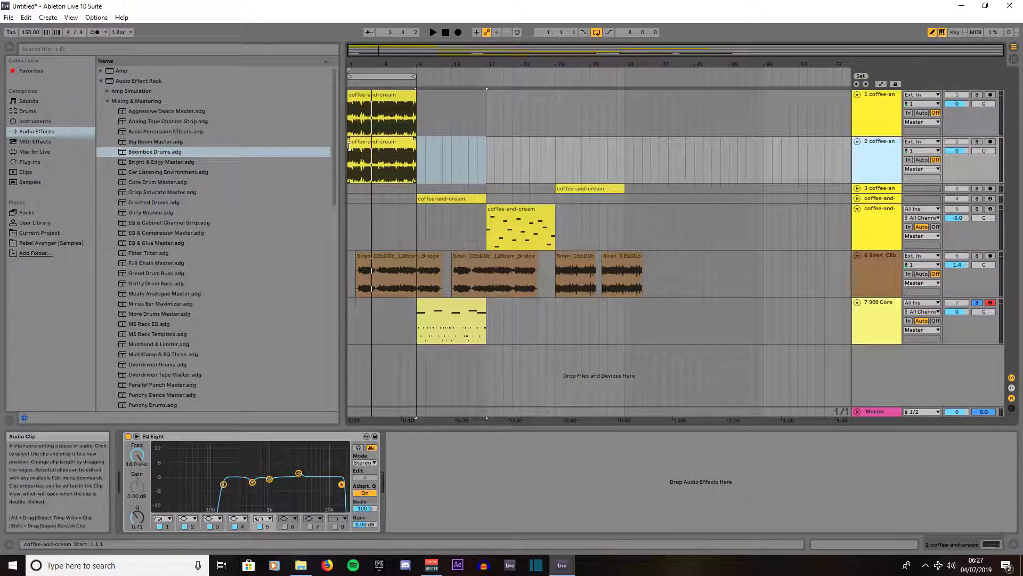
{"action": "left_click", "coordinate": [350, 147]}
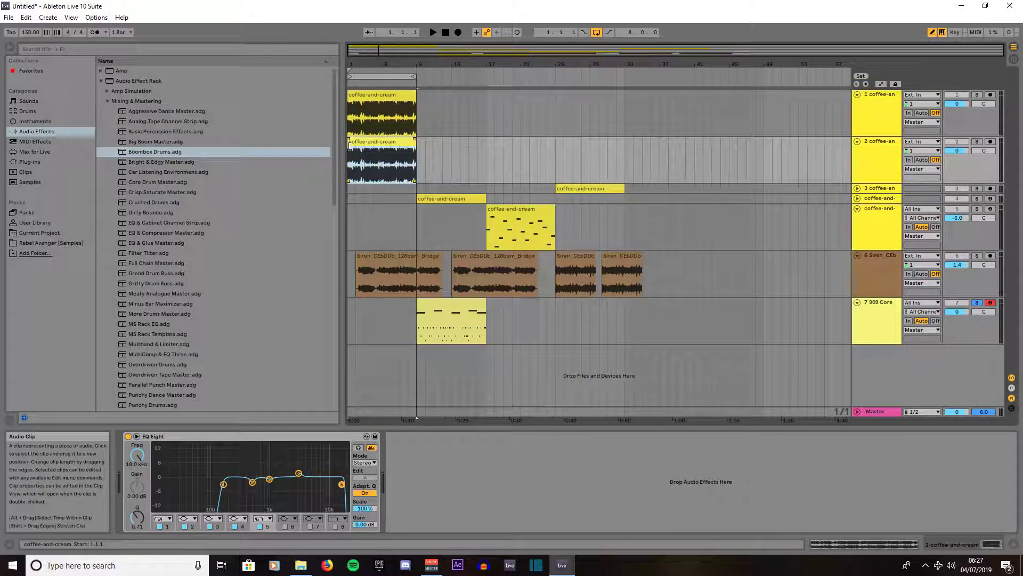
{"action": "left_click_drag", "start_coordinate": [349, 146], "coordinate": [410, 148]}
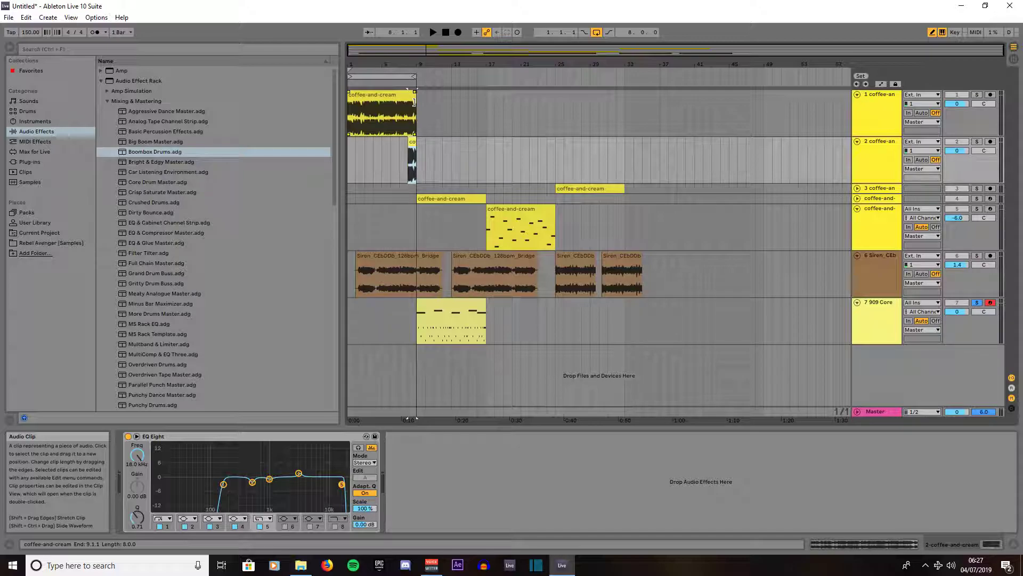
Add the Frequency Shifter audio effect after EQ Eight on the second coffee-and-cream track
{"action": "left_click", "coordinate": [32, 133]}
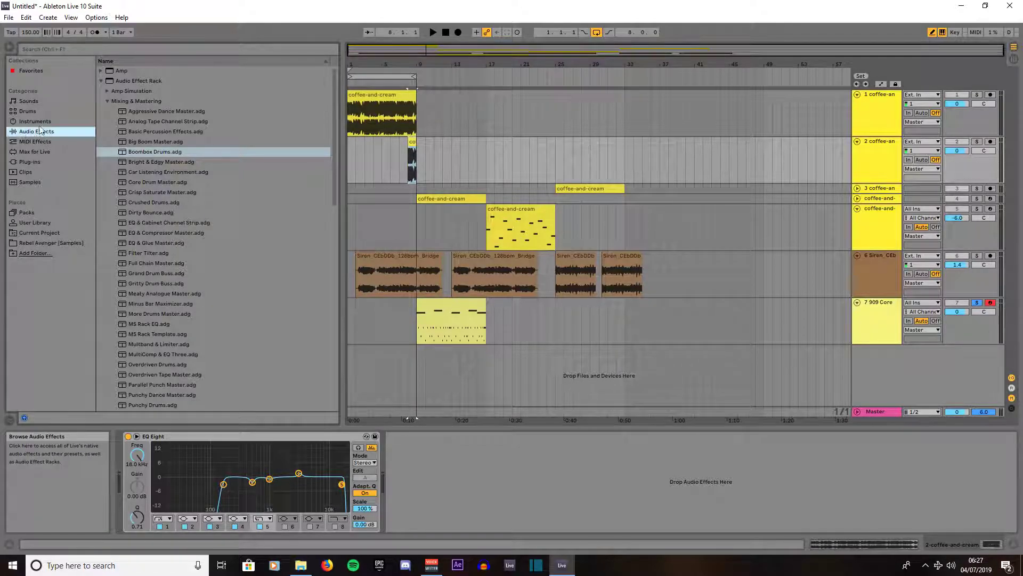
{"action": "left_click", "coordinate": [101, 81]}
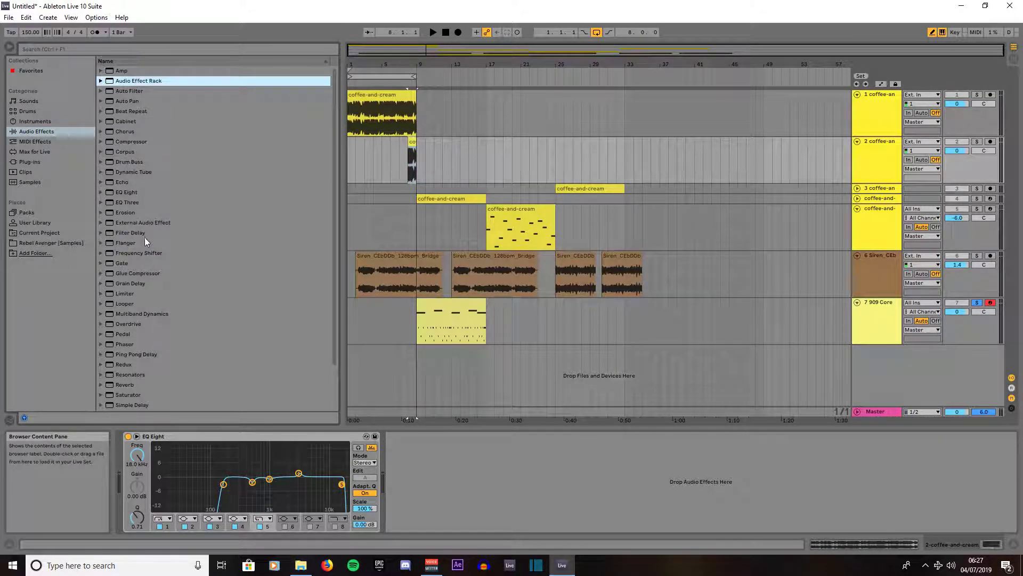
{"action": "left_click_drag", "start_coordinate": [142, 252], "coordinate": [320, 185]}
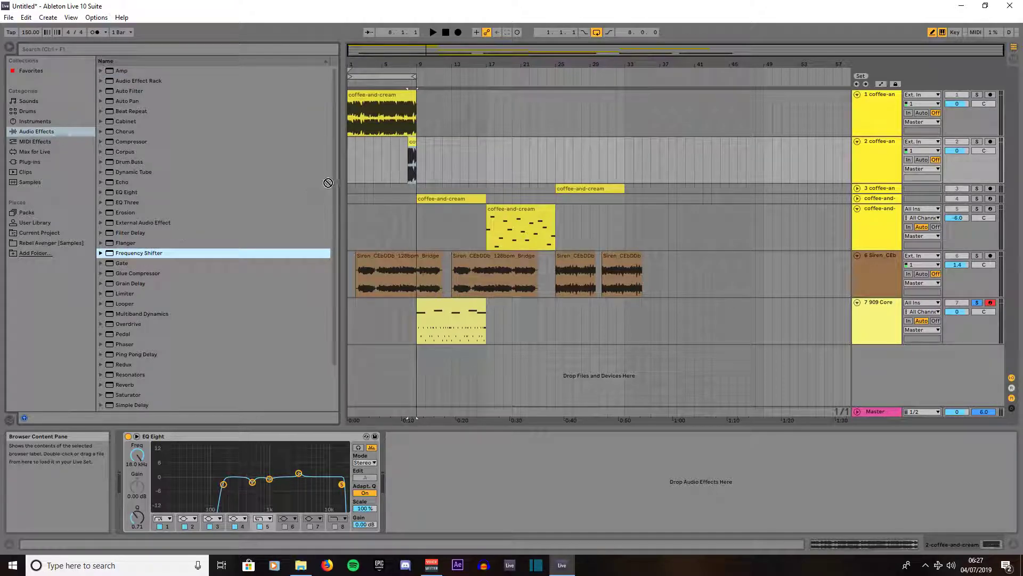
{"action": "left_click_drag", "start_coordinate": [411, 158], "coordinate": [408, 159]}
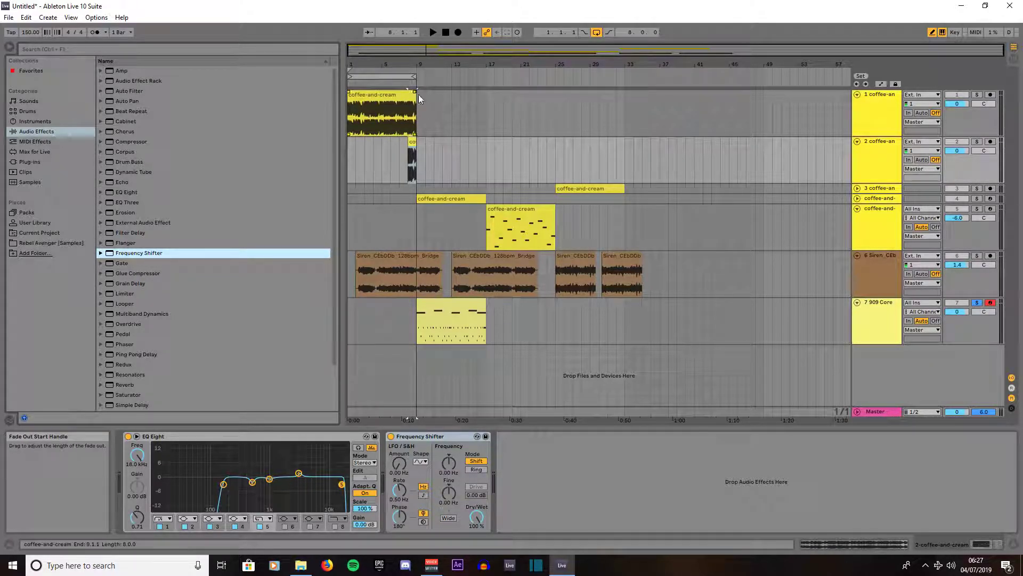
Extend the arrangement loop to bar 18 and record Frequency Shifter coarse frequency automation from bar 6, raising it to 296 Hz
{"action": "left_click_drag", "start_coordinate": [415, 76], "coordinate": [495, 75]}
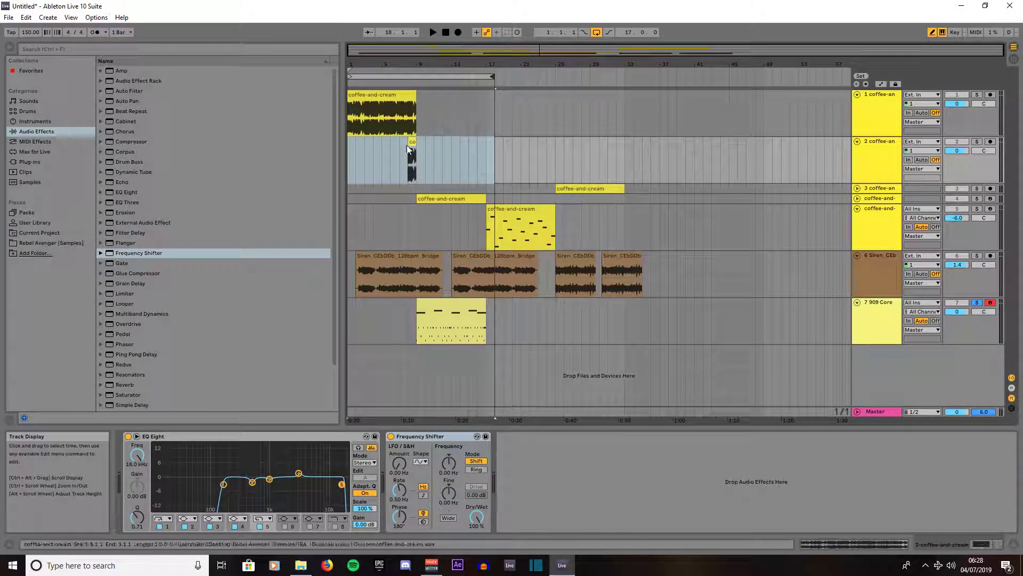
{"action": "left_click", "coordinate": [390, 154]}
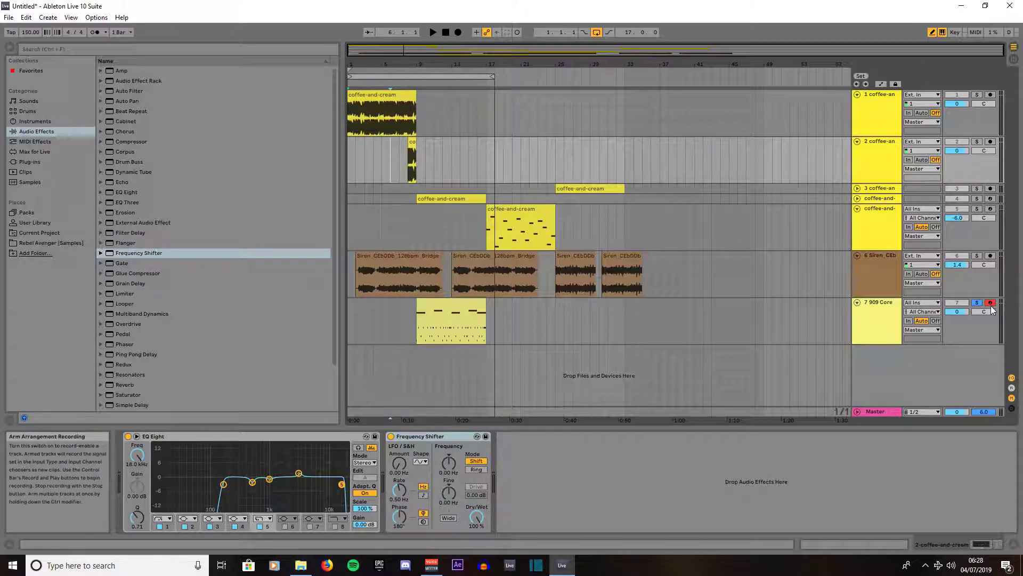
{"action": "left_click", "coordinate": [457, 33]}
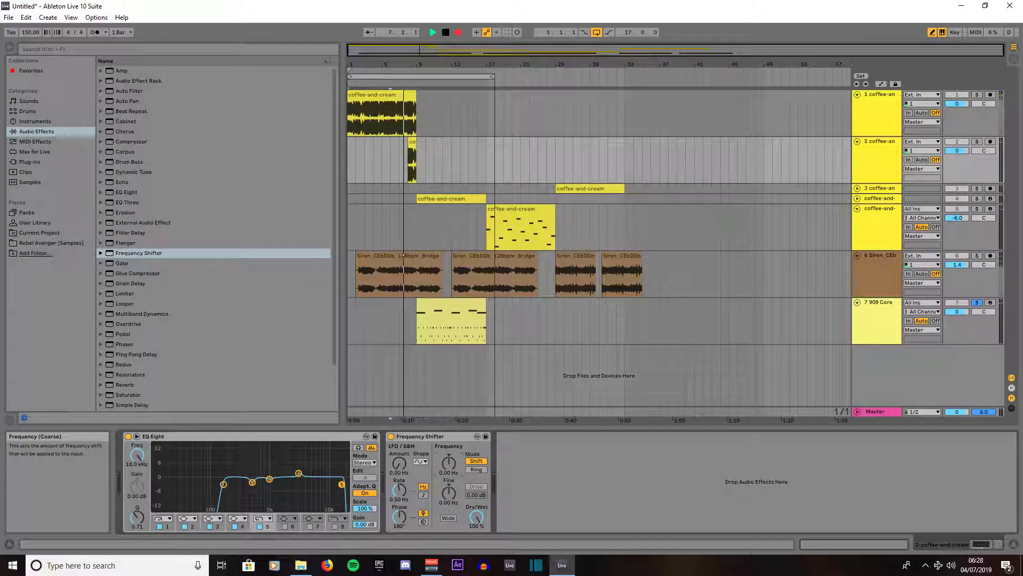
{"action": "mouse_move", "coordinate": [449, 463]}
{"action": "left_mouse_down"}
{"action": "mouse_move", "coordinate": [449, 448]}
{"action": "mouse_move", "coordinate": [456, 462]}
{"action": "left_mouse_up"}
{"action": "key", "text": "space"}
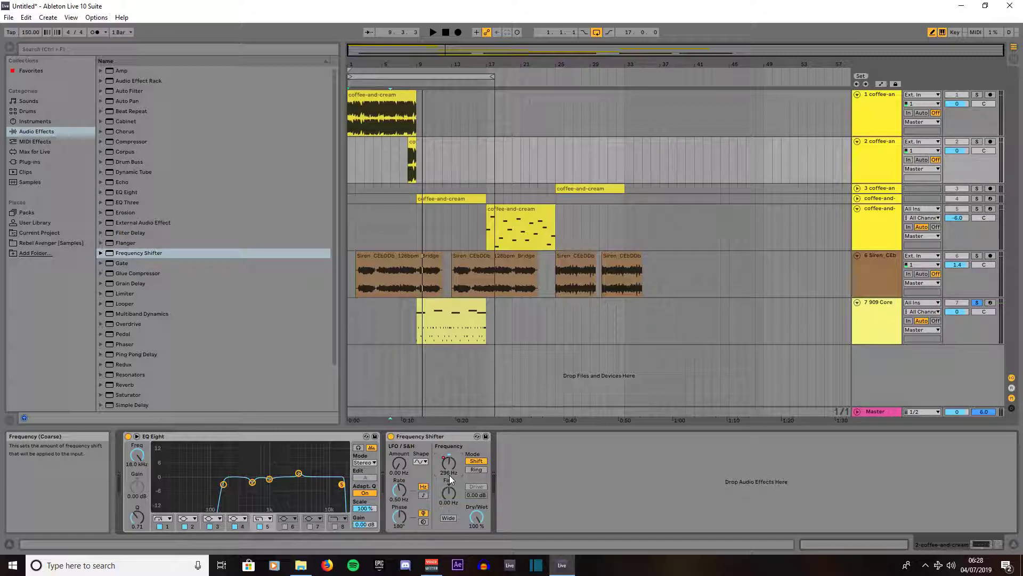
Unsolo the 909 Core Kit track, extend the loop to 34 bars, and play the arrangement from the start
{"action": "left_click", "coordinate": [977, 303]}
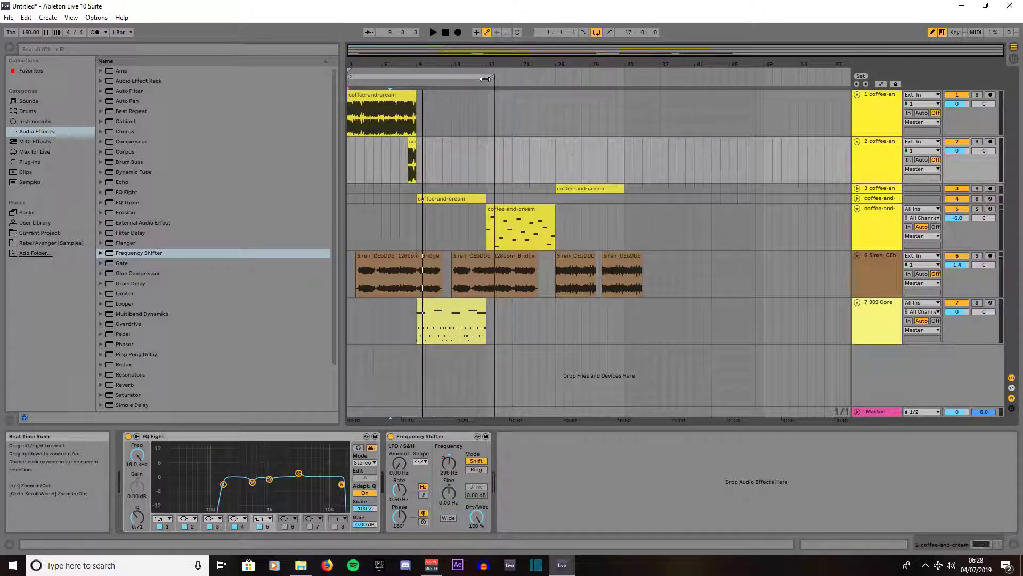
{"action": "mouse_move", "coordinate": [493, 78]}
{"action": "left_mouse_down"}
{"action": "mouse_move", "coordinate": [655, 84]}
{"action": "mouse_move", "coordinate": [641, 80]}
{"action": "left_mouse_up"}
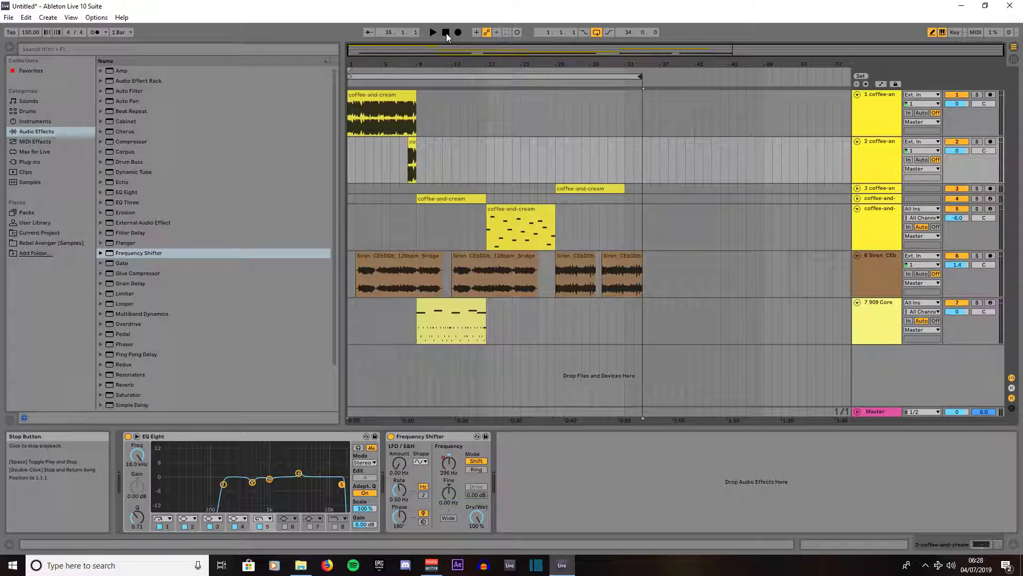
{"action": "left_click", "coordinate": [433, 34]}
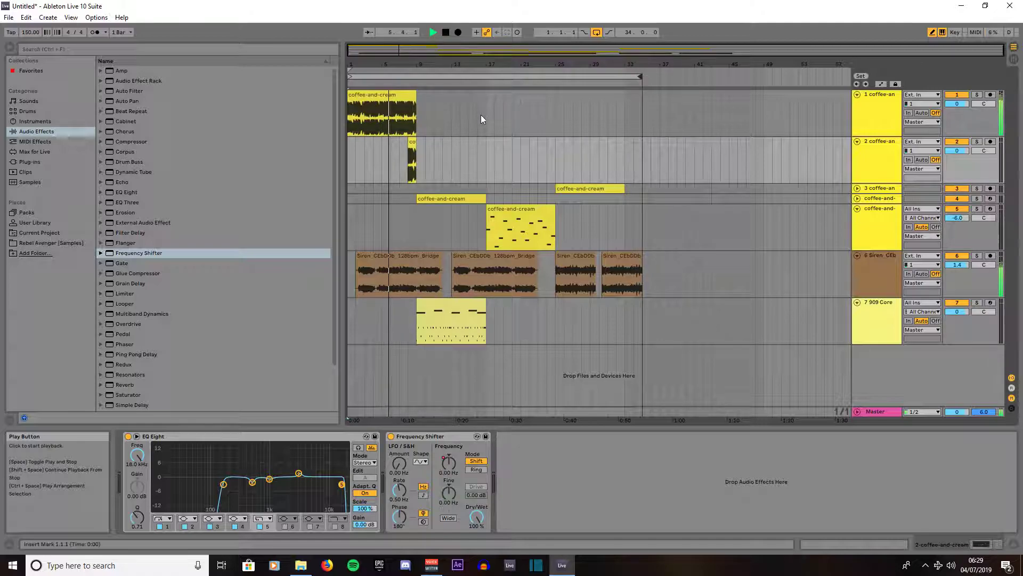
Replay from near the start and lower the first coffee-and-cream track's volume to -6.0 dB
{"action": "left_click", "coordinate": [440, 199]}
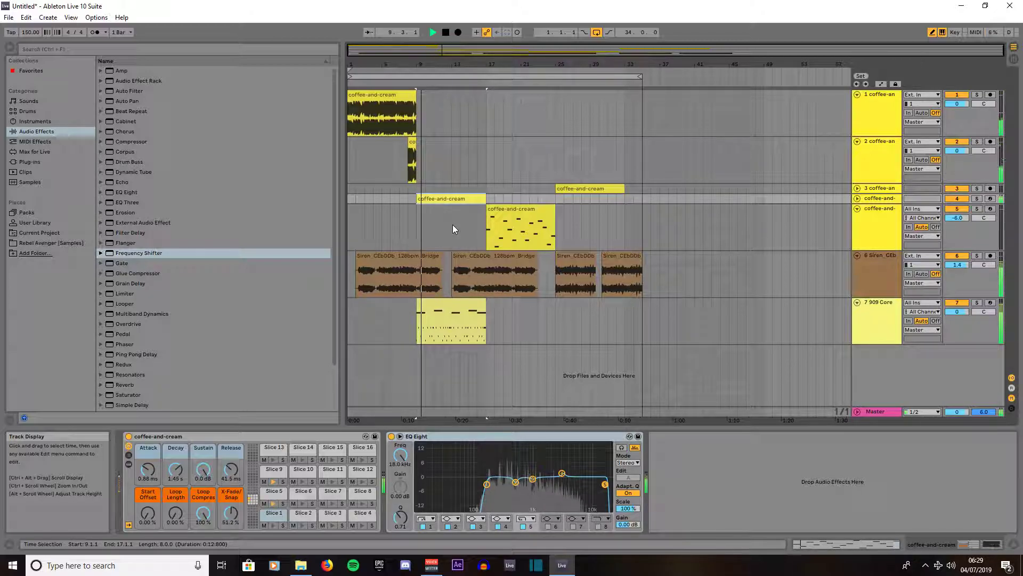
{"action": "left_click", "coordinate": [360, 84]}
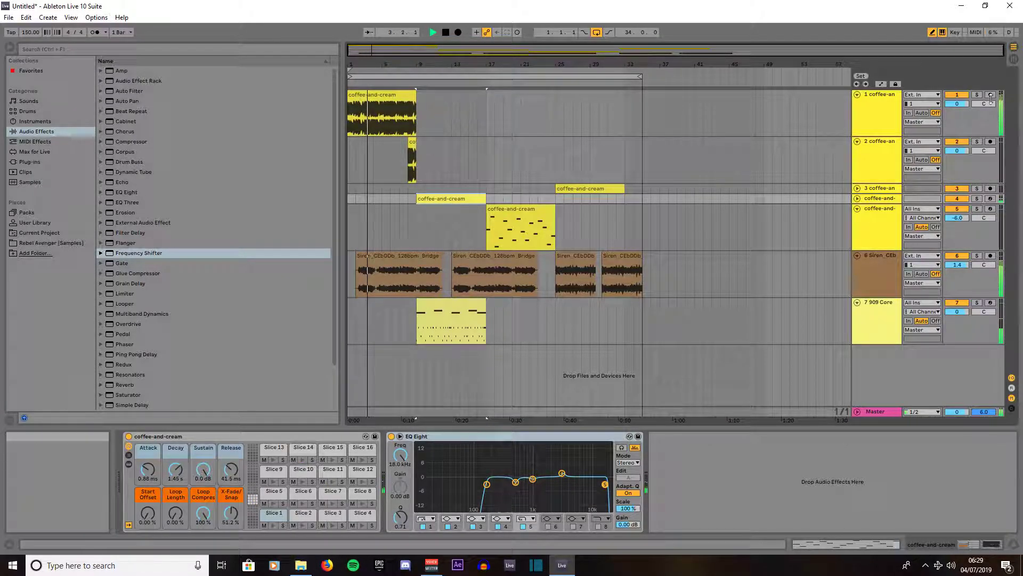
{"action": "left_click_drag", "start_coordinate": [958, 103], "coordinate": [958, 105]}
{"action": "left_click_drag", "start_coordinate": [966, 104], "coordinate": [965, 106]}
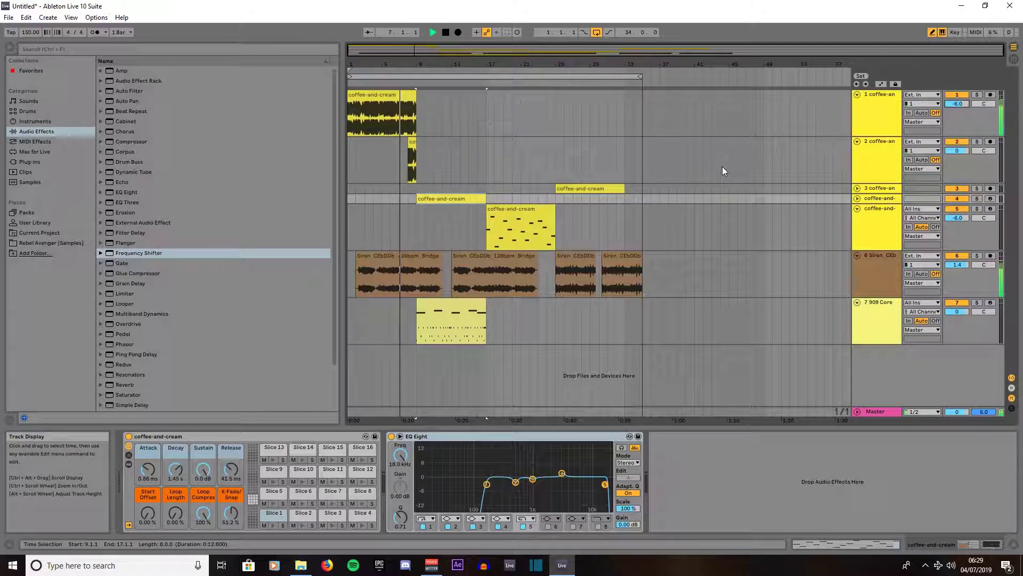
Unfold the third coffee-and-cream track and set its volume to -6.0 dB
{"action": "left_click", "coordinate": [588, 189]}
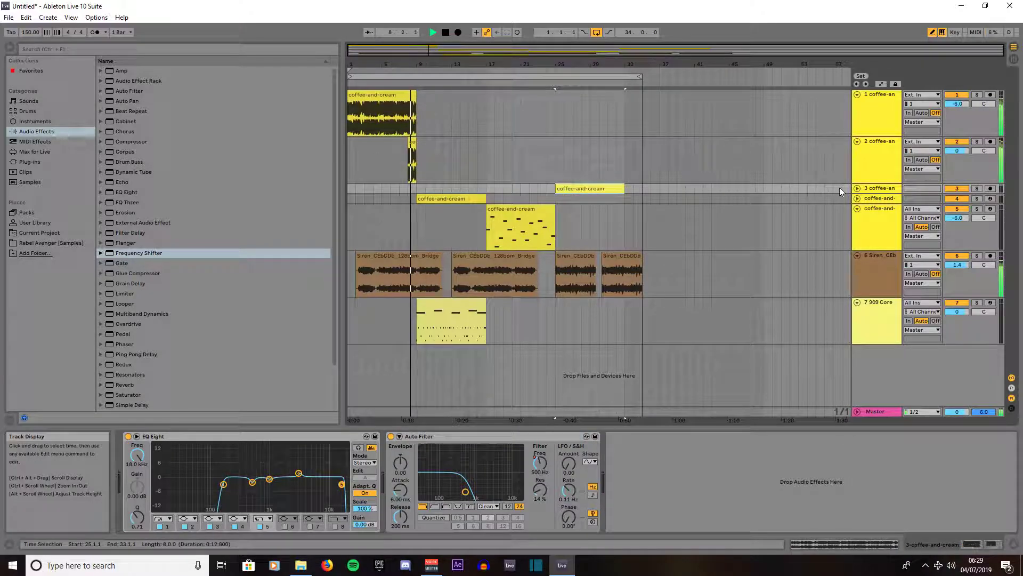
{"action": "left_click", "coordinate": [857, 189]}
{"action": "left_click_drag", "start_coordinate": [953, 201], "coordinate": [953, 209]}
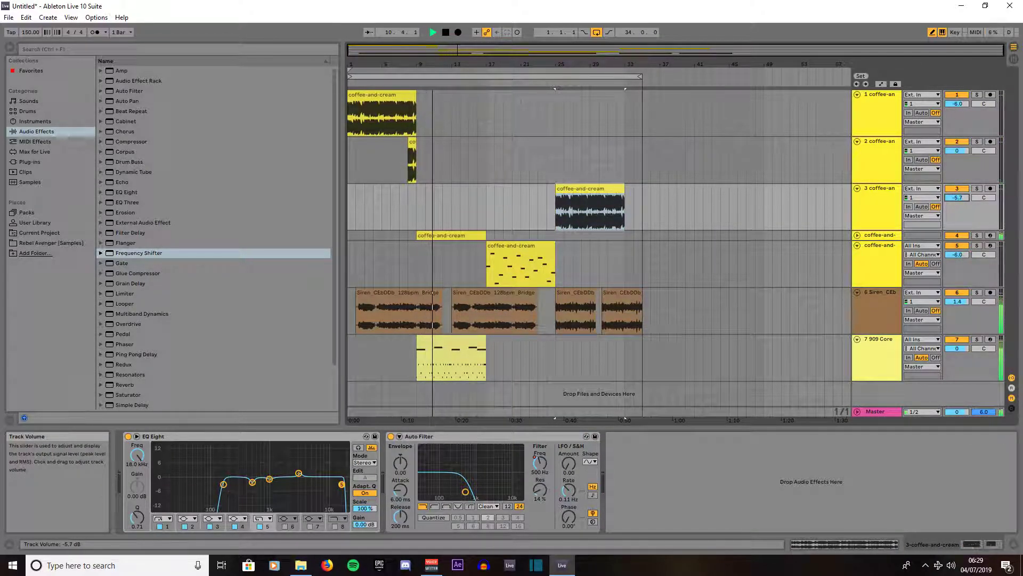
{"action": "left_click_drag", "start_coordinate": [953, 209], "coordinate": [961, 196]}
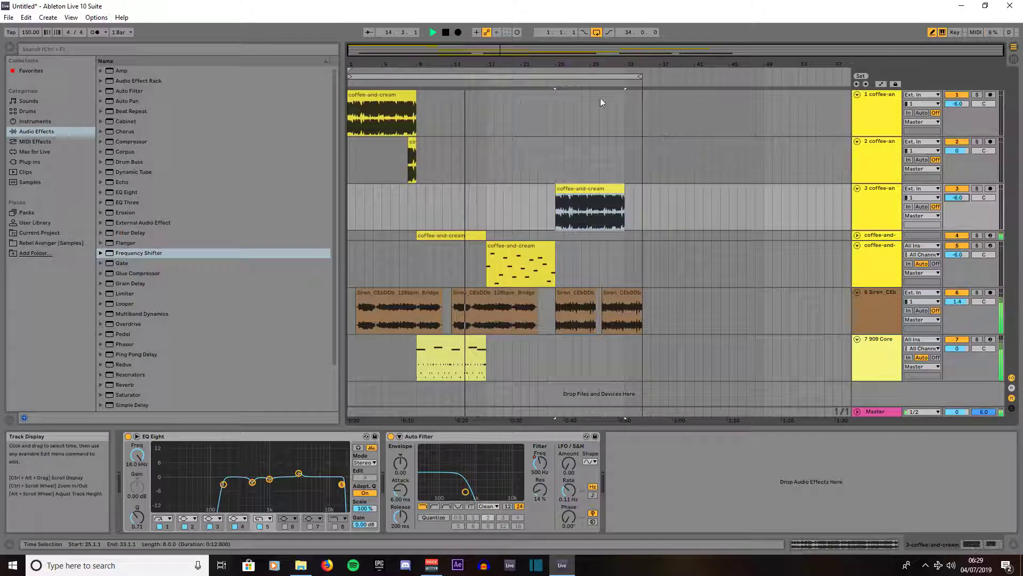
Copy the one-bar clip on the second coffee-and-cream track to bar 16, and stop playback
{"action": "left_click", "coordinate": [412, 141]}
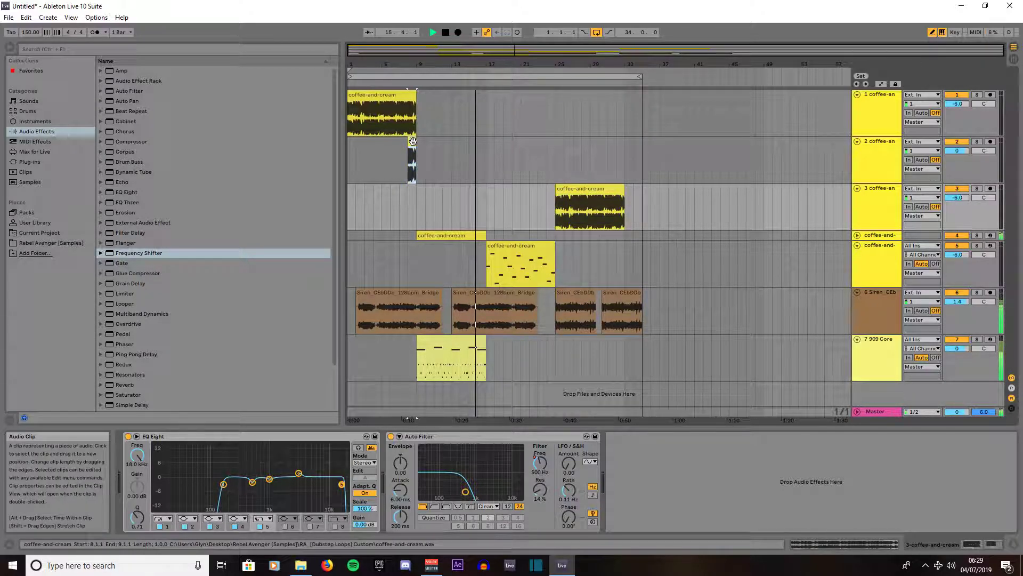
{"action": "left_click_drag", "start_coordinate": [412, 141], "coordinate": [482, 142]}
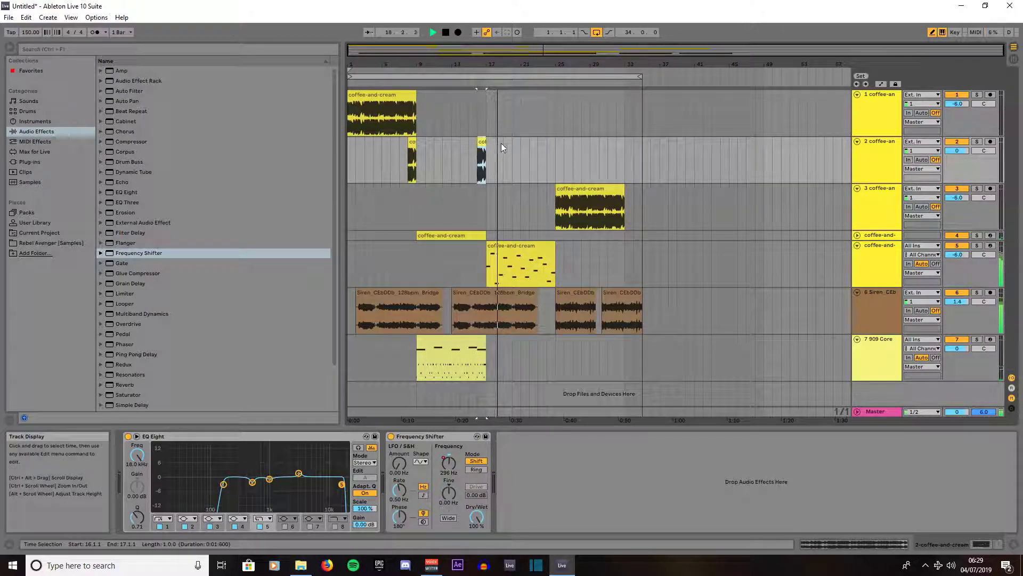
{"action": "key", "text": "space"}
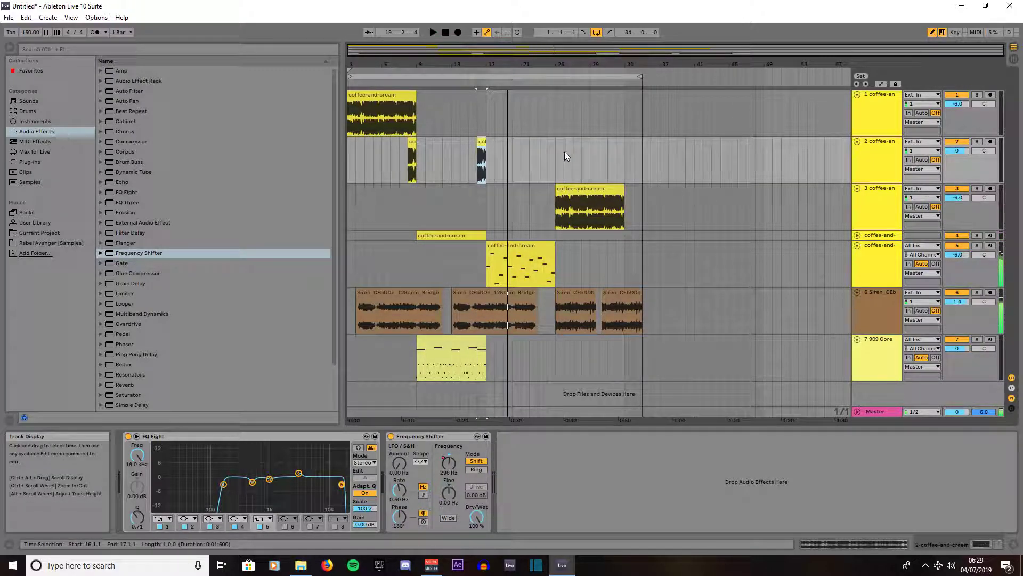
Copy the 909 Core Kit drum clip to bar 25 and clear all notes from the copy
{"action": "left_click", "coordinate": [436, 337]}
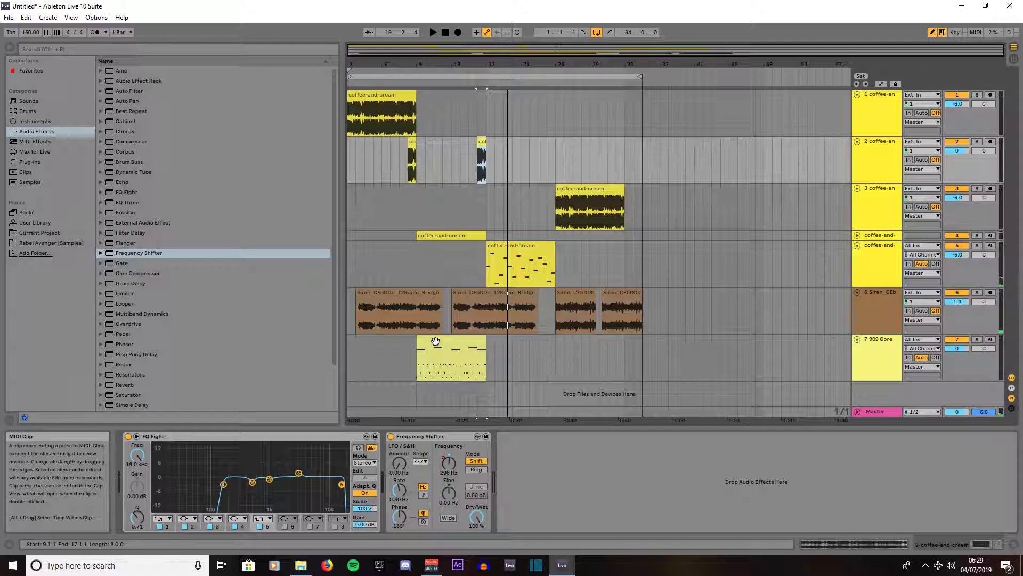
{"action": "left_click", "coordinate": [435, 341]}
{"action": "left_click_drag", "start_coordinate": [436, 341], "coordinate": [577, 346]}
{"action": "left_click", "coordinate": [855, 547]}
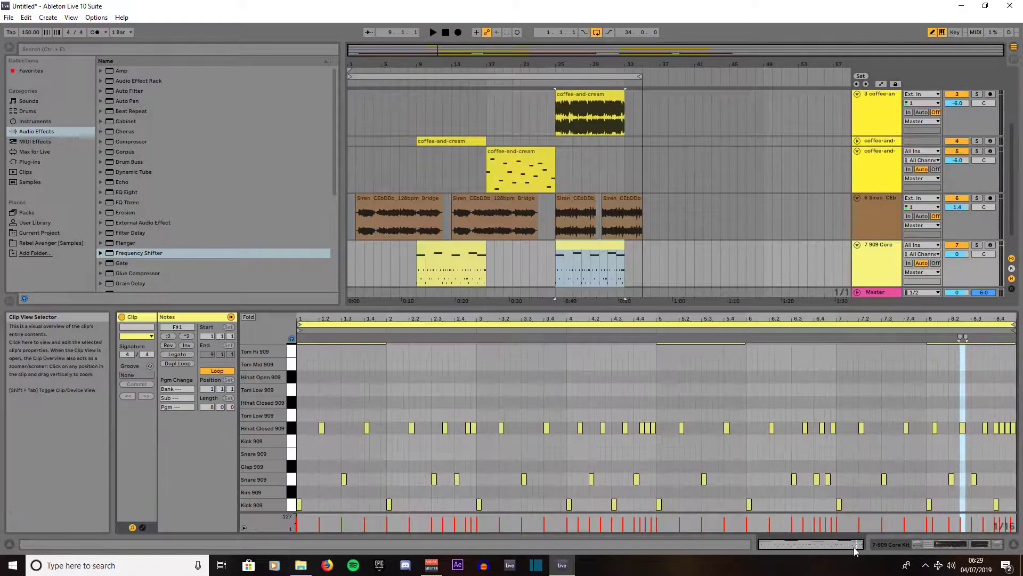
{"action": "left_click", "coordinate": [861, 467]}
{"action": "key", "text": "ctrl+a"}
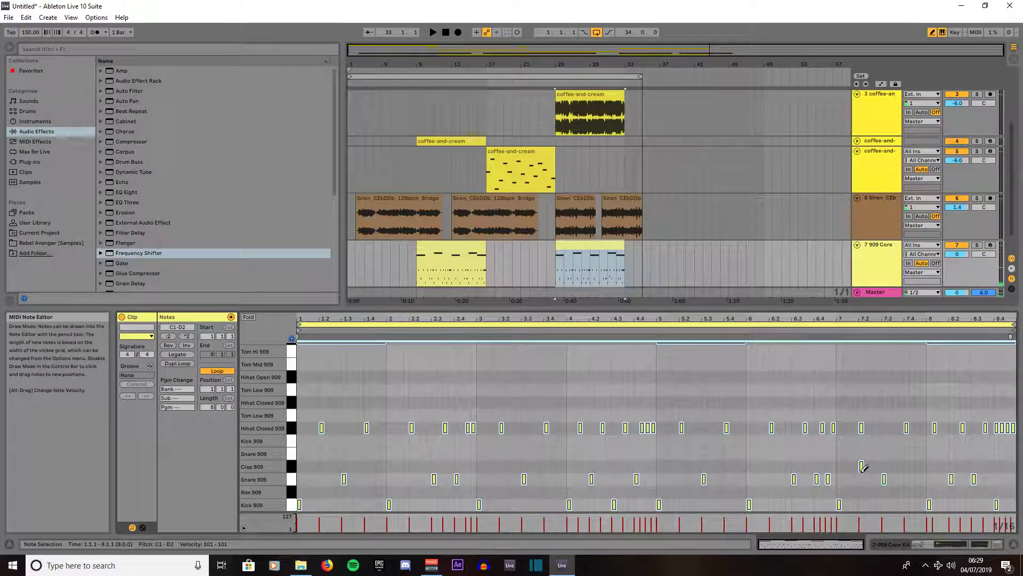
{"action": "key", "text": "Delete"}
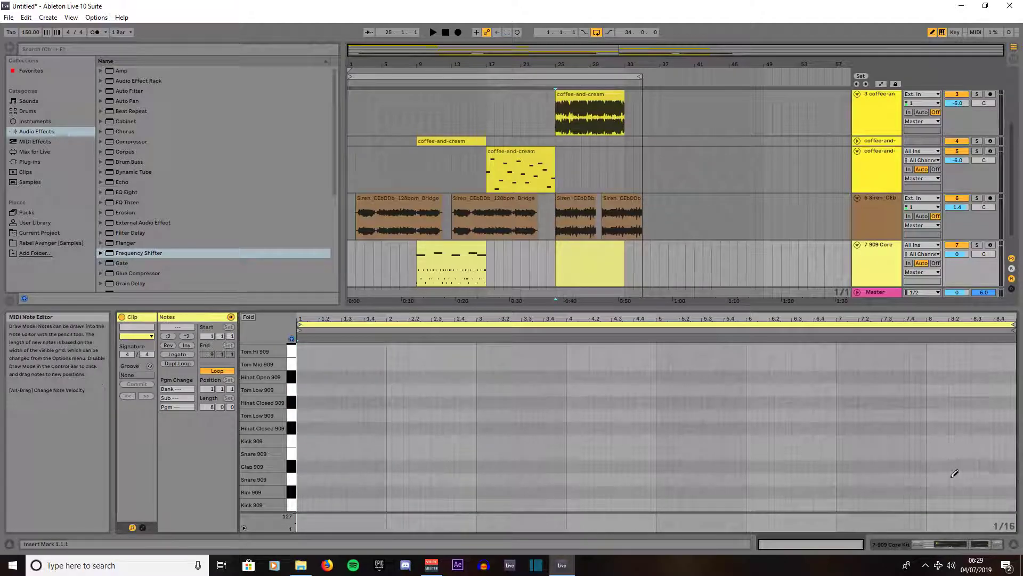
Place Snare 909 hits at 8.3.1 and 8.4.1 in the emptied drum clip
{"action": "left_click", "coordinate": [1001, 478]}
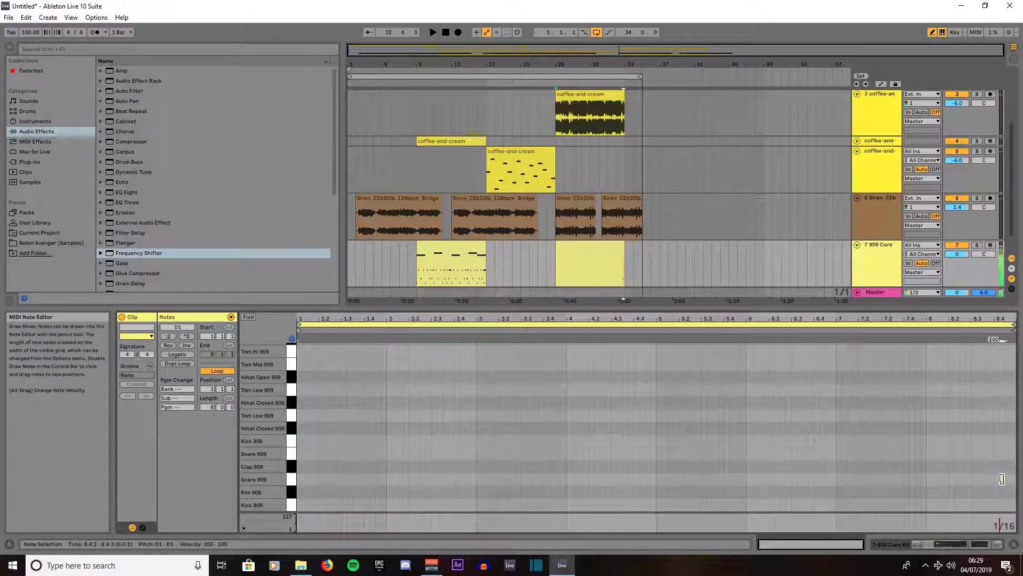
{"action": "left_click", "coordinate": [1002, 479]}
{"action": "left_click", "coordinate": [997, 479]}
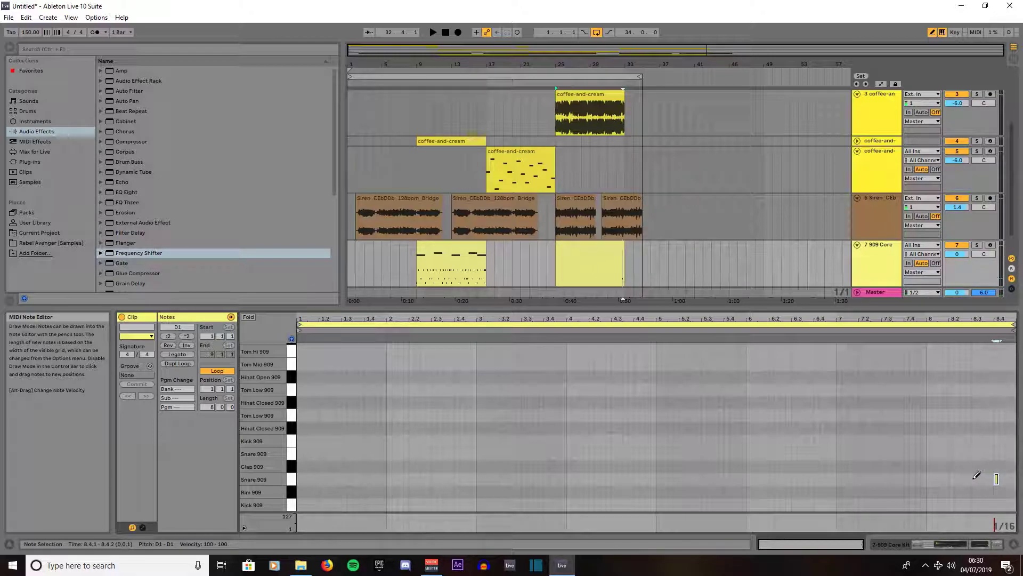
{"action": "left_click", "coordinate": [975, 478]}
Switch the note grid to 1/32 and draw a continuous Snare 909 roll from 7.4.1 to 8.3.1
{"action": "right_click", "coordinate": [955, 476]}
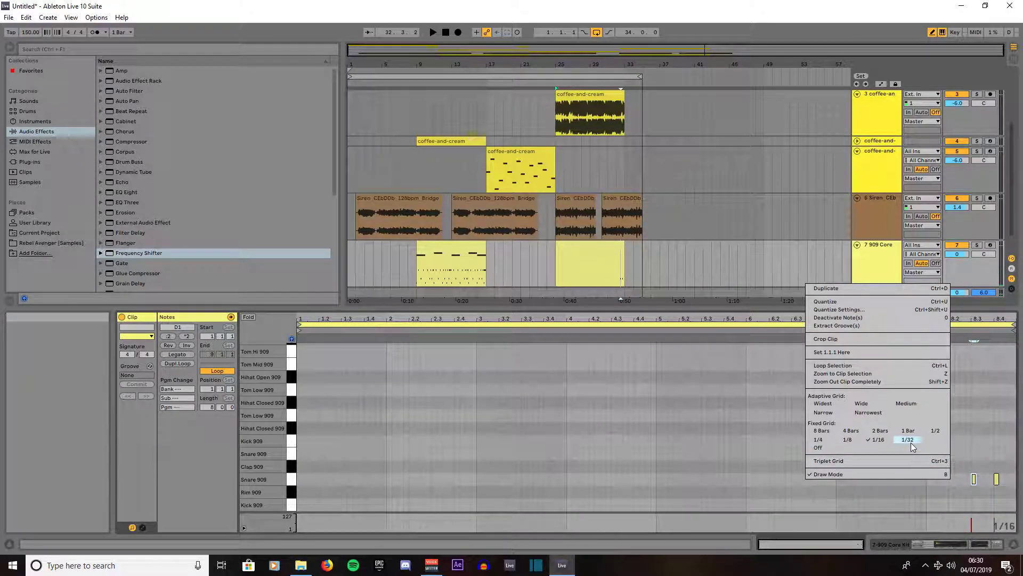
{"action": "left_click", "coordinate": [906, 469]}
{"action": "left_click", "coordinate": [974, 478]}
{"action": "left_click_drag", "start_coordinate": [975, 478], "coordinate": [908, 474]}
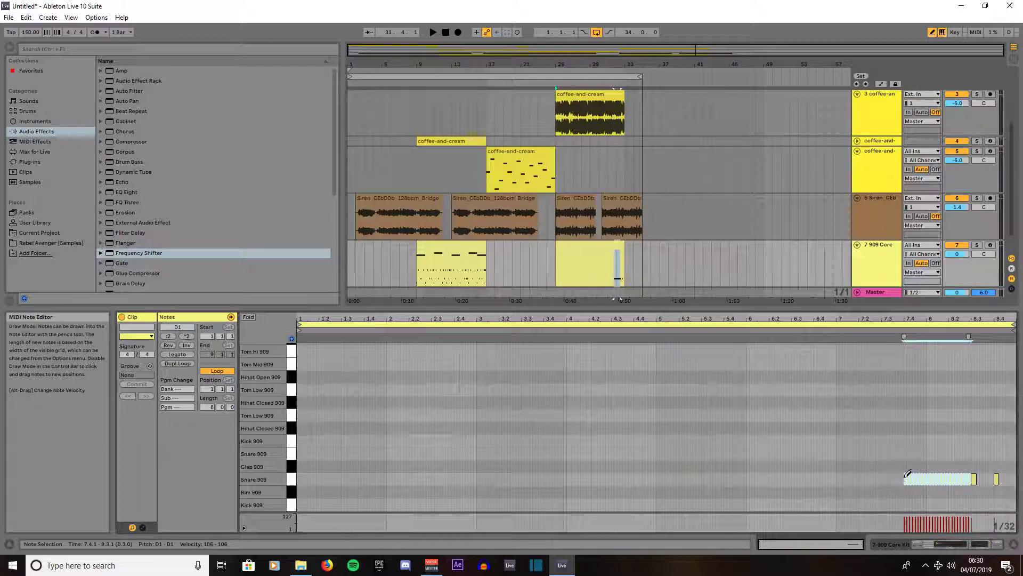
Switch the note grid to 1/16 and place Snare 909 hits every eighth note from 7.3.3 back to 7.1.1
{"action": "right_click", "coordinate": [854, 471]}
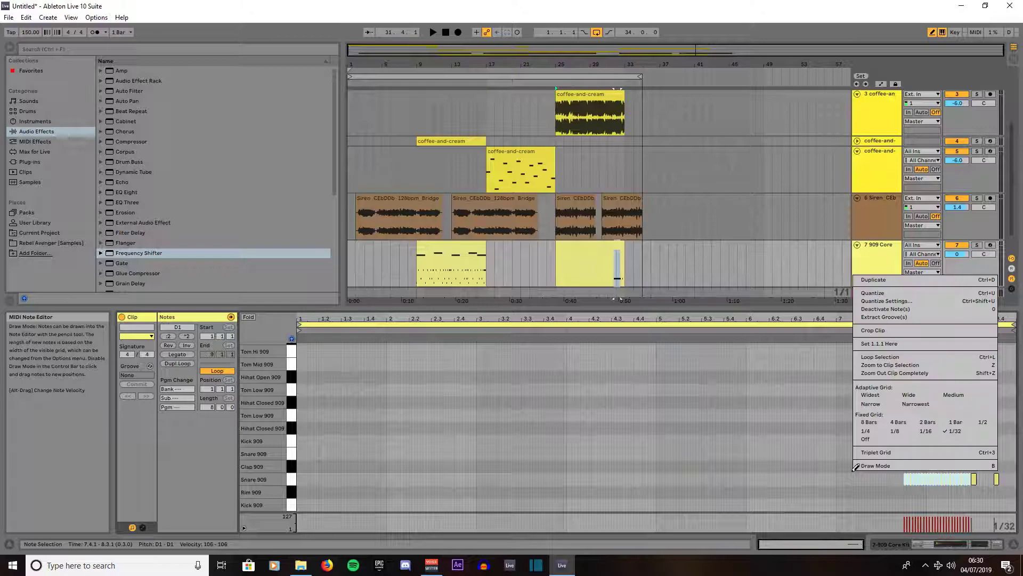
{"action": "left_click", "coordinate": [928, 432]}
{"action": "left_click", "coordinate": [896, 478]}
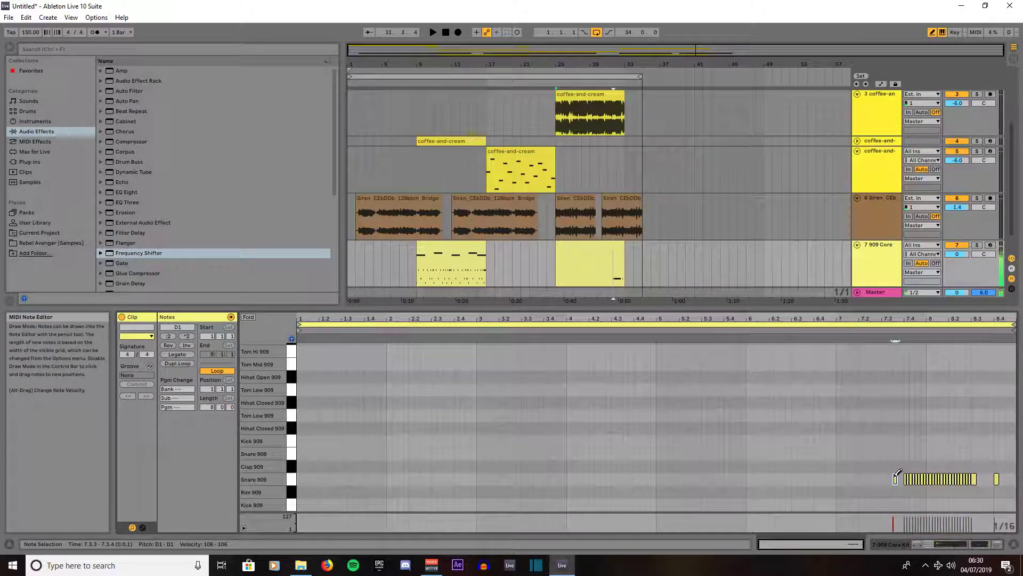
{"action": "left_click", "coordinate": [884, 478]}
{"action": "left_click", "coordinate": [872, 477]}
{"action": "left_click", "coordinate": [861, 478]}
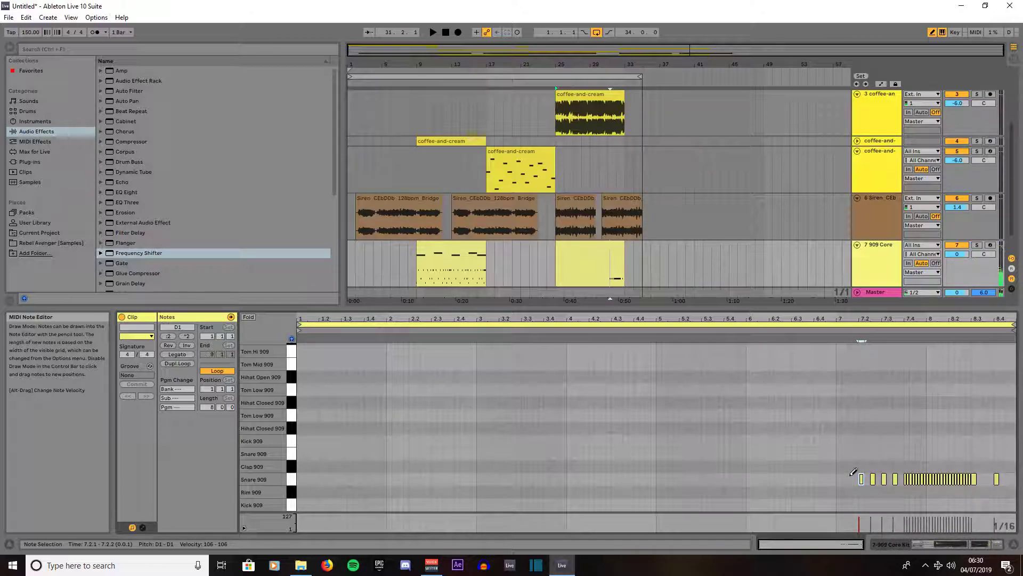
{"action": "left_click", "coordinate": [839, 477]}
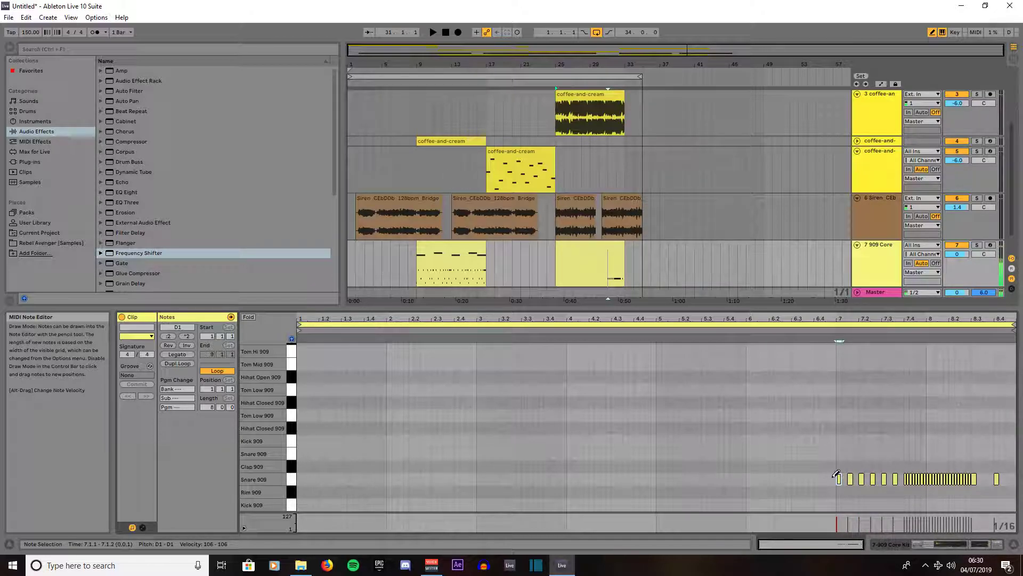
Extend the eighth-note Snare 909 hits back through bar 6, from 6.4.3 to 6.1.1
{"action": "left_click", "coordinate": [828, 478]}
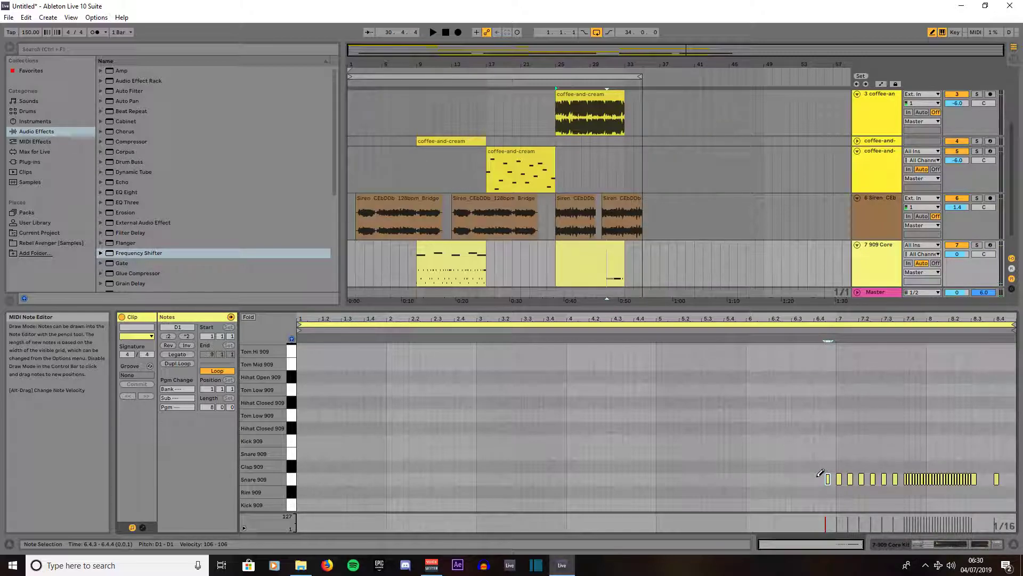
{"action": "left_click", "coordinate": [816, 478]}
{"action": "left_click", "coordinate": [805, 478]}
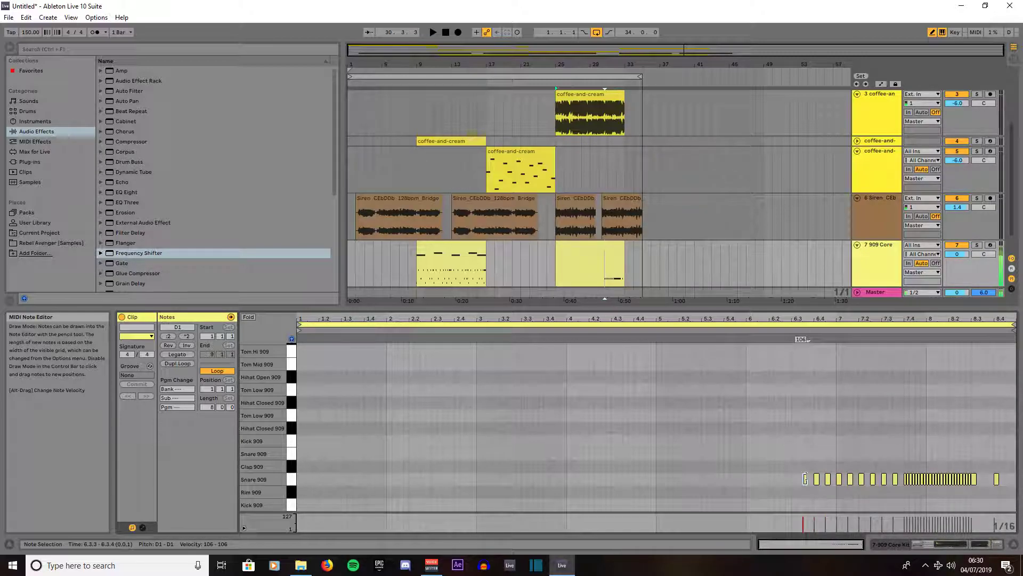
{"action": "left_click", "coordinate": [794, 478]}
{"action": "left_click", "coordinate": [783, 478]}
{"action": "left_click", "coordinate": [772, 478]}
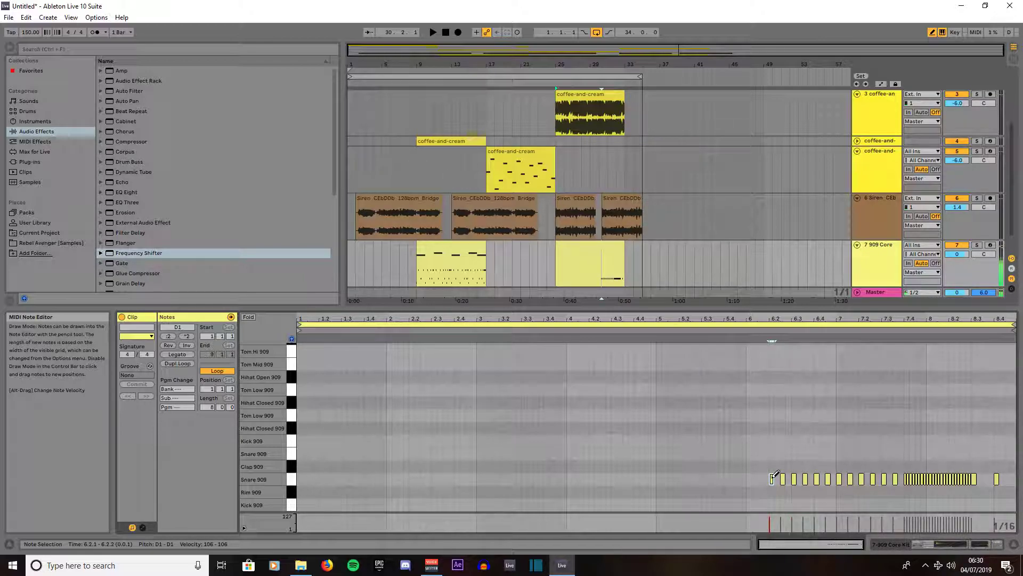
{"action": "left_click", "coordinate": [760, 478]}
{"action": "left_click", "coordinate": [749, 478]}
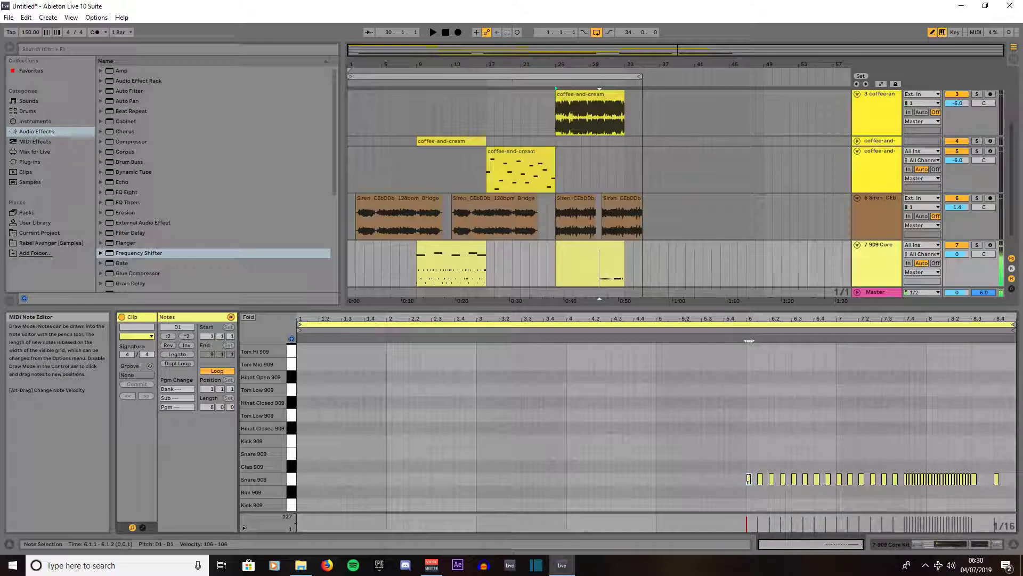
Place Snare 909 hits three sixteenths apart going back from 5.4.2 to 4.3.4
{"action": "left_click", "coordinate": [732, 478]}
{"action": "left_click", "coordinate": [716, 478]}
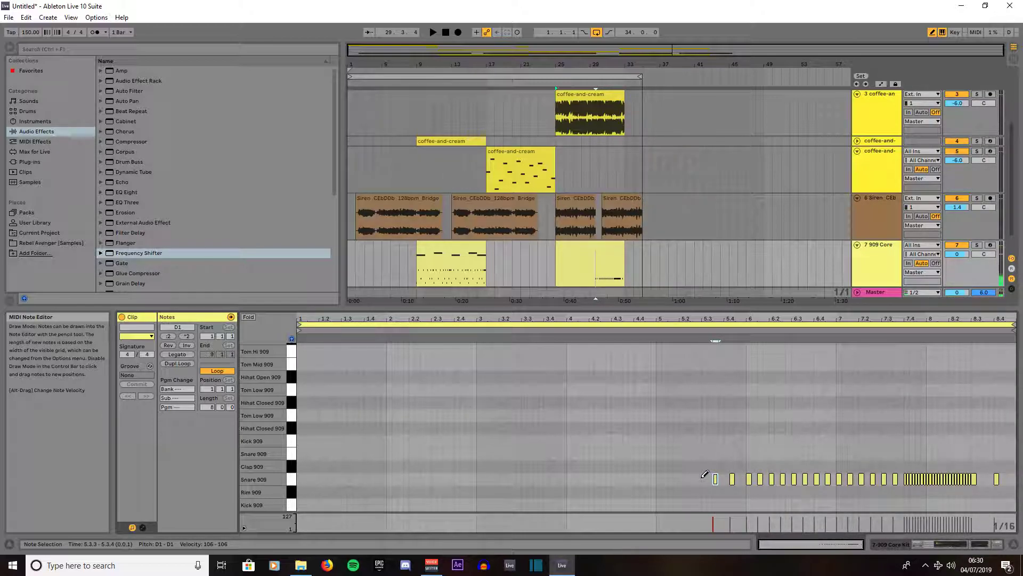
{"action": "left_click", "coordinate": [703, 478]}
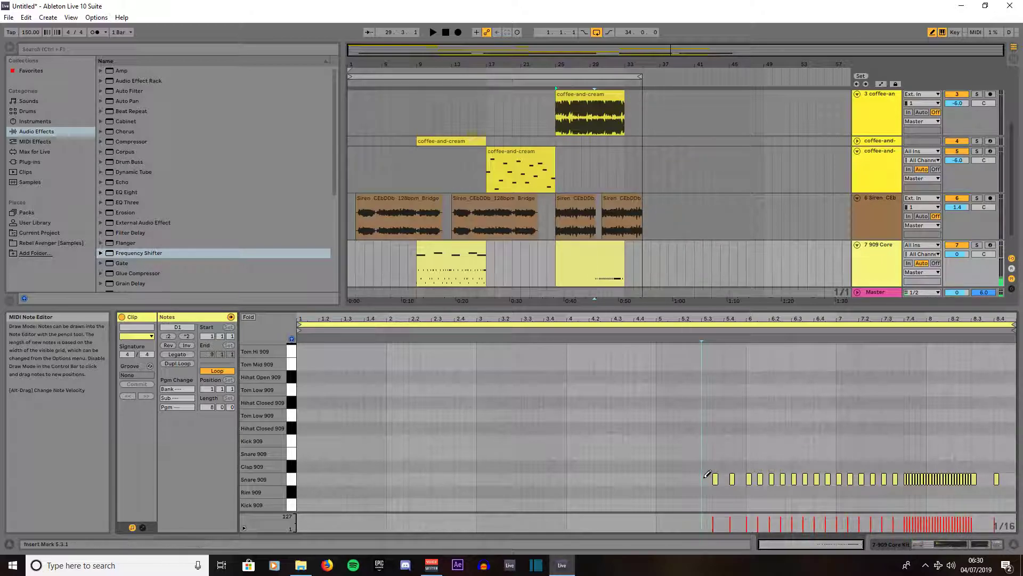
{"action": "left_click_drag", "start_coordinate": [704, 478], "coordinate": [698, 478]}
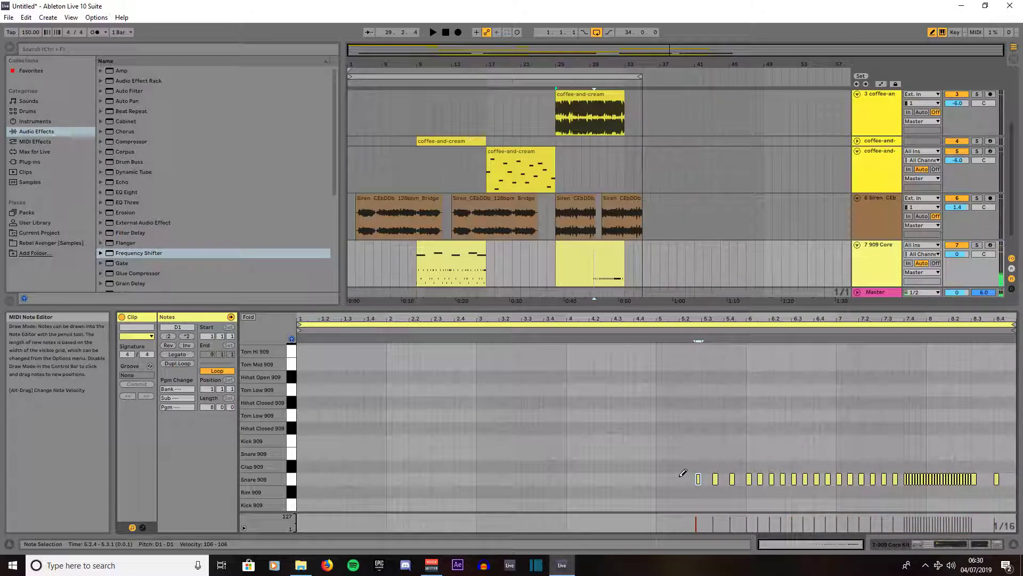
{"action": "left_click", "coordinate": [682, 478]}
{"action": "left_click", "coordinate": [665, 478]}
{"action": "left_click", "coordinate": [649, 478]}
{"action": "left_click", "coordinate": [631, 478]}
Continue the build-up backwards with Snare 909 hits one beat apart from 4.2.4 to 3.1.4
{"action": "left_click", "coordinate": [608, 478]}
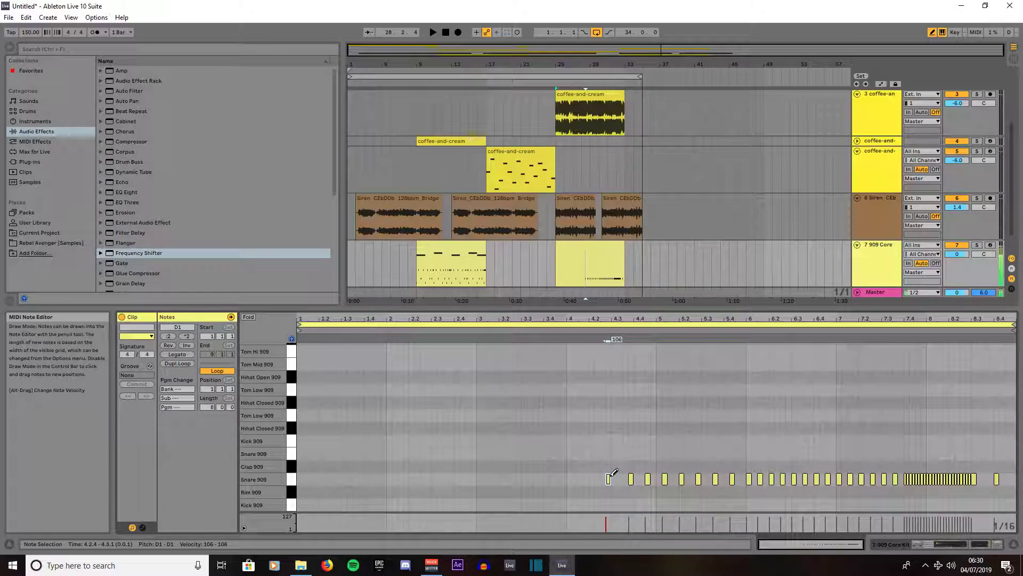
{"action": "left_click", "coordinate": [590, 478]}
{"action": "left_click", "coordinate": [590, 478]}
{"action": "left_click", "coordinate": [587, 478]}
{"action": "left_click", "coordinate": [563, 478]}
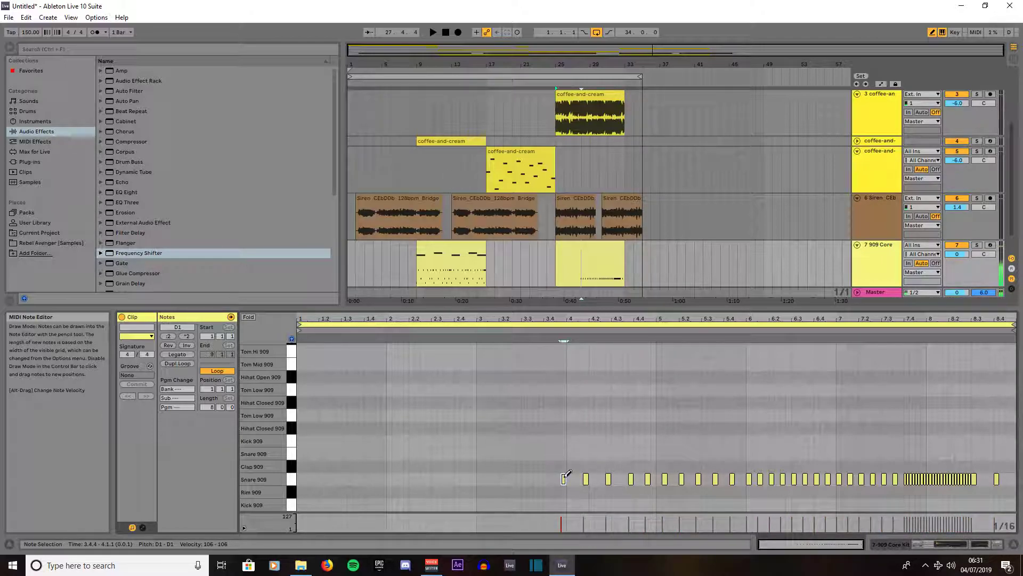
{"action": "left_click", "coordinate": [542, 478]}
{"action": "left_click", "coordinate": [519, 478]}
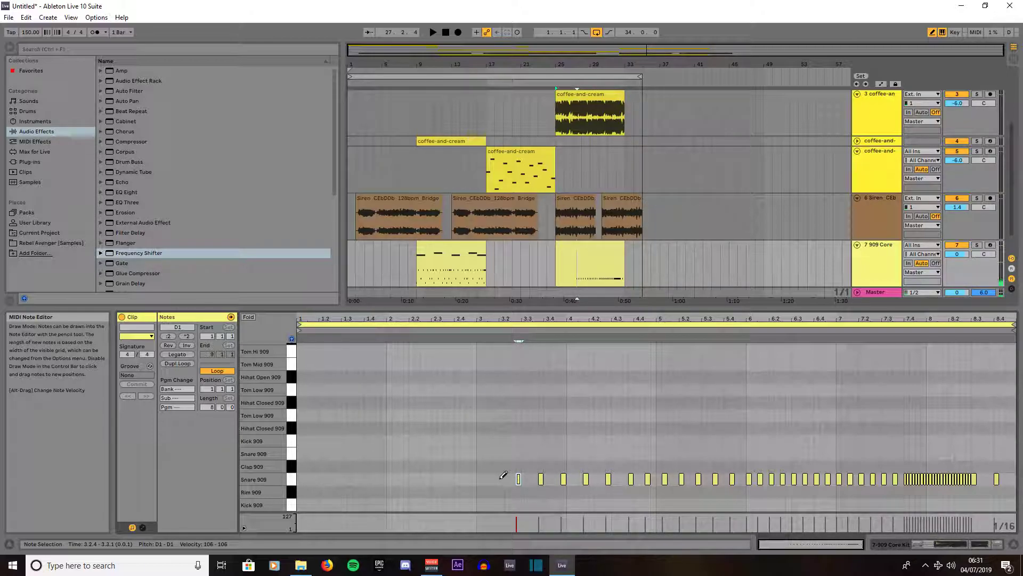
{"action": "left_click", "coordinate": [497, 478]}
Start the build-up with sparse Snare 909 hits at 2.4.1, 2.2.1, 1.4.1 and 1.1.1
{"action": "left_click", "coordinate": [457, 478]}
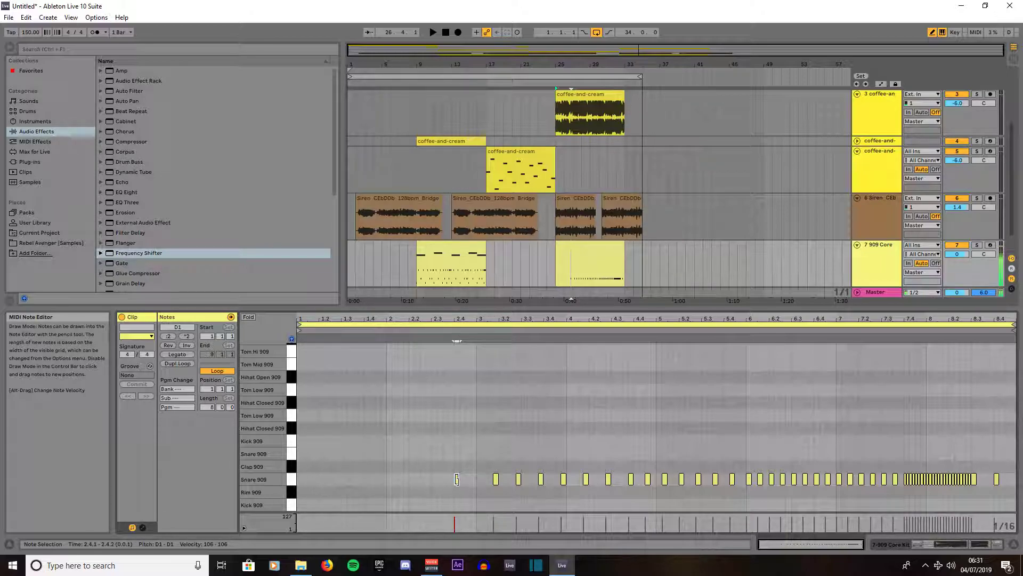
{"action": "left_click", "coordinate": [412, 478]}
{"action": "left_click", "coordinate": [367, 478]}
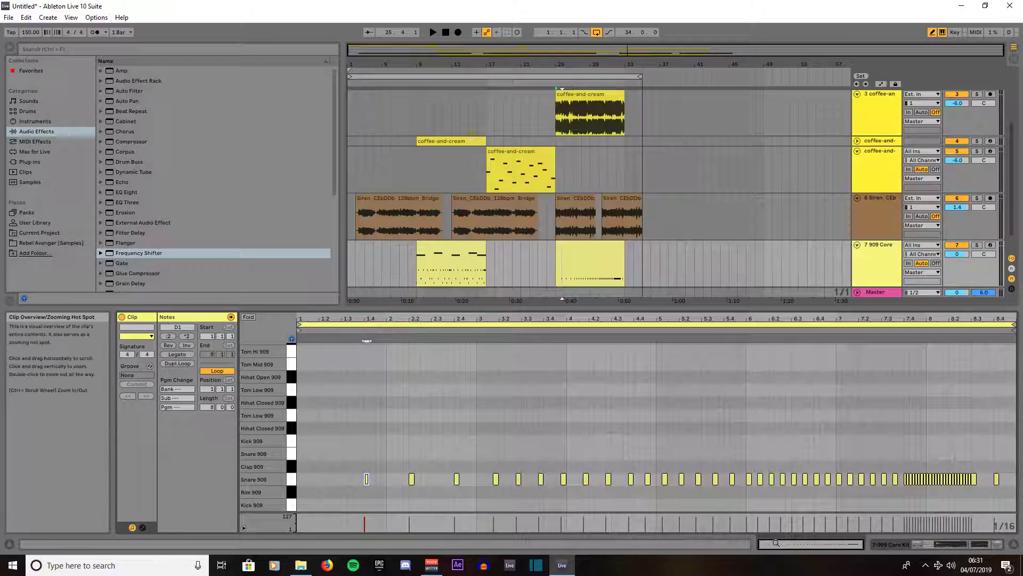
{"action": "left_click", "coordinate": [299, 478]}
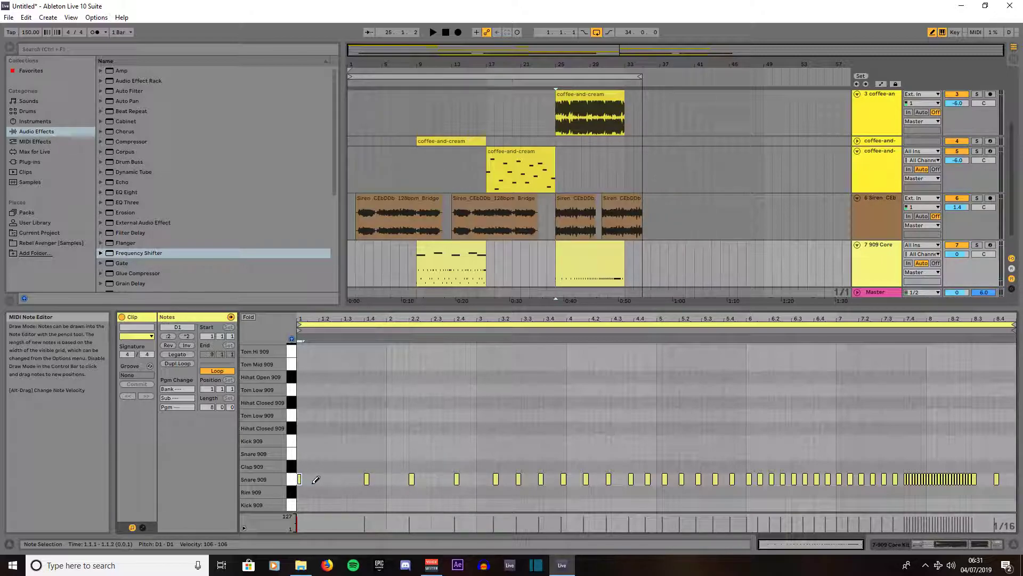
Collapse the Siren track and the coffee-and-cream track above it, and open the SEU4_Uplifters folder in the Singomakers EDM Ultra Pack samples
{"action": "left_click", "coordinate": [857, 200]}
{"action": "left_click", "coordinate": [856, 153]}
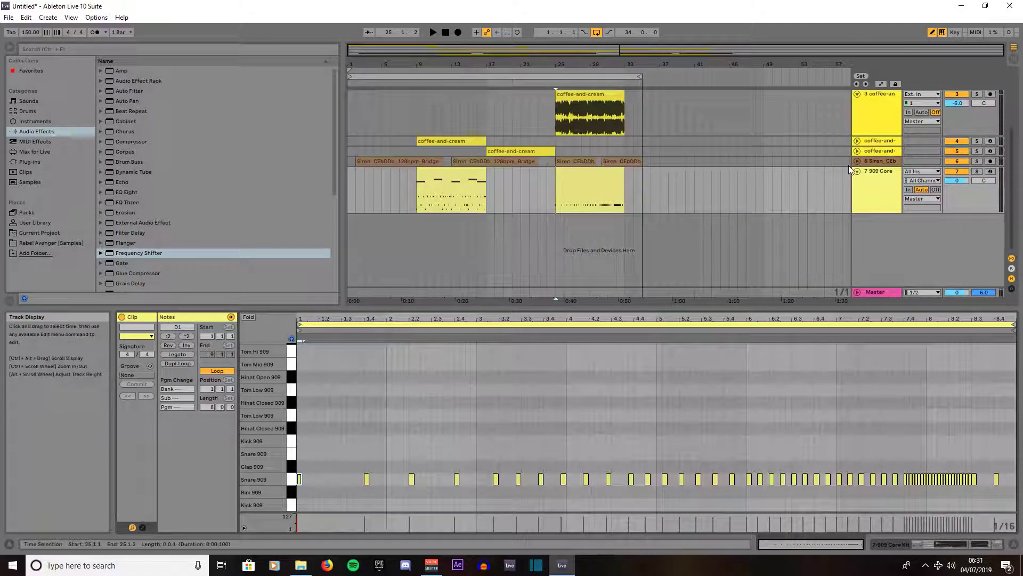
{"action": "left_click", "coordinate": [51, 242]}
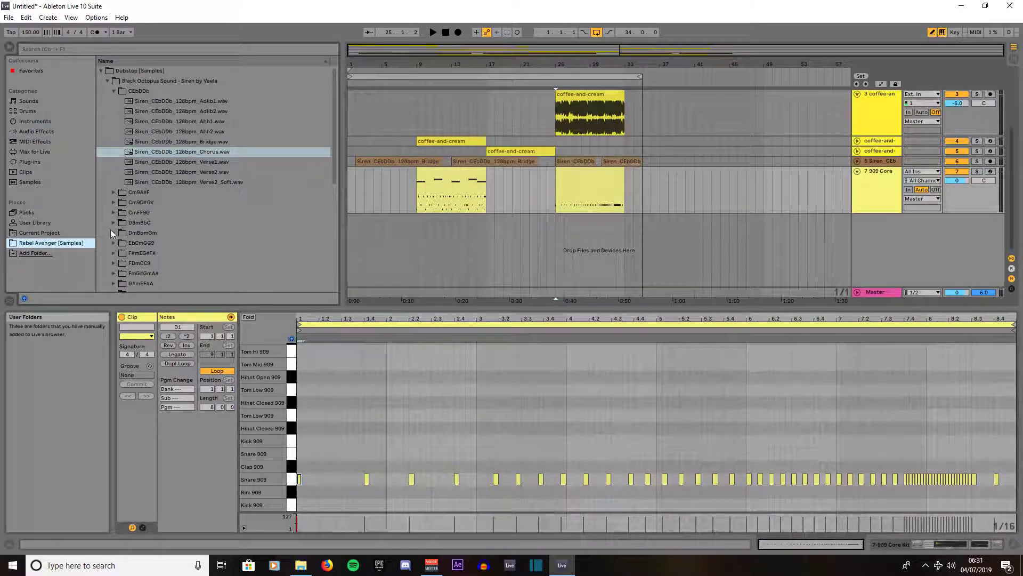
{"action": "left_click", "coordinate": [107, 80]}
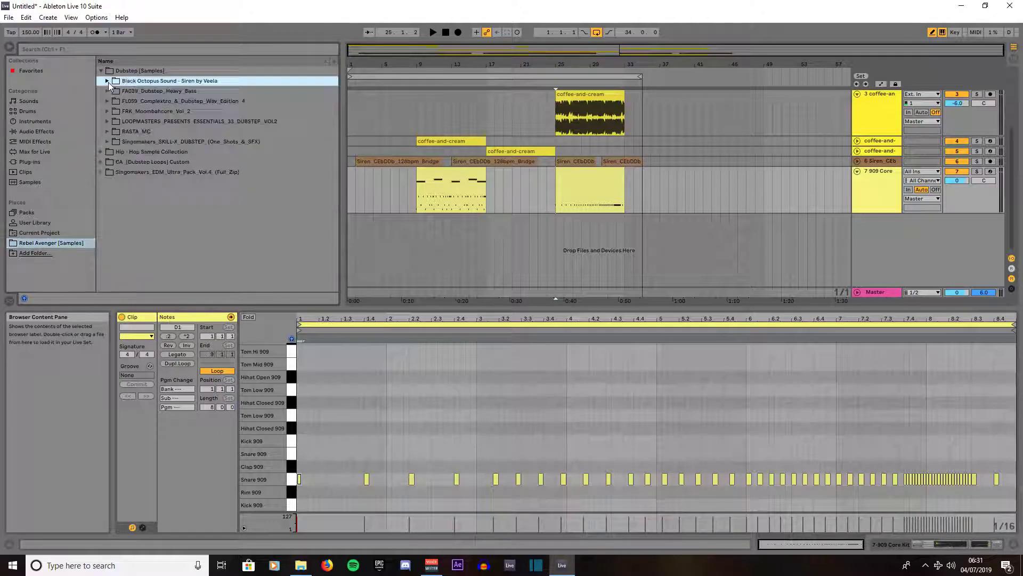
{"action": "left_click", "coordinate": [99, 172]}
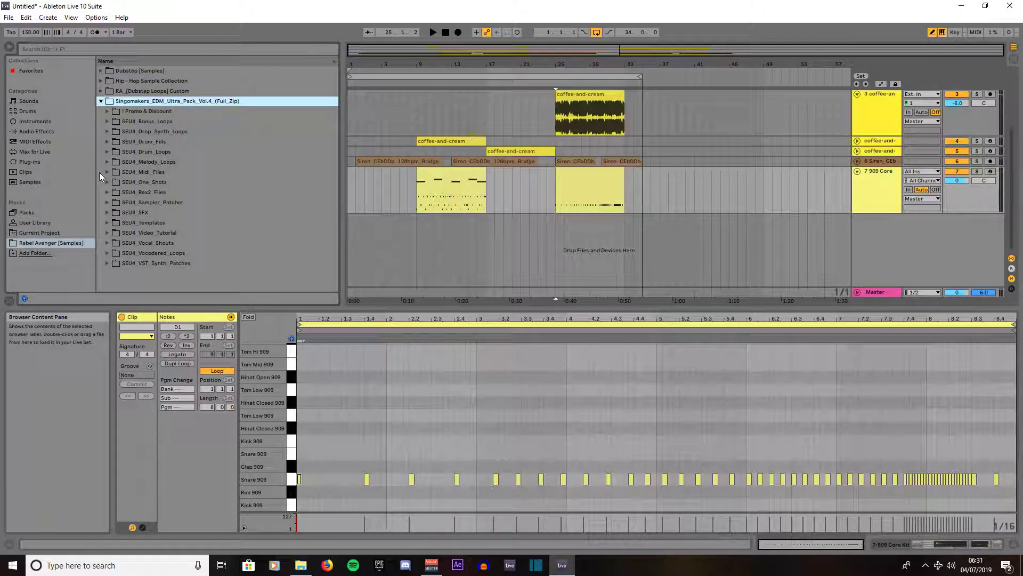
{"action": "left_click", "coordinate": [107, 213]}
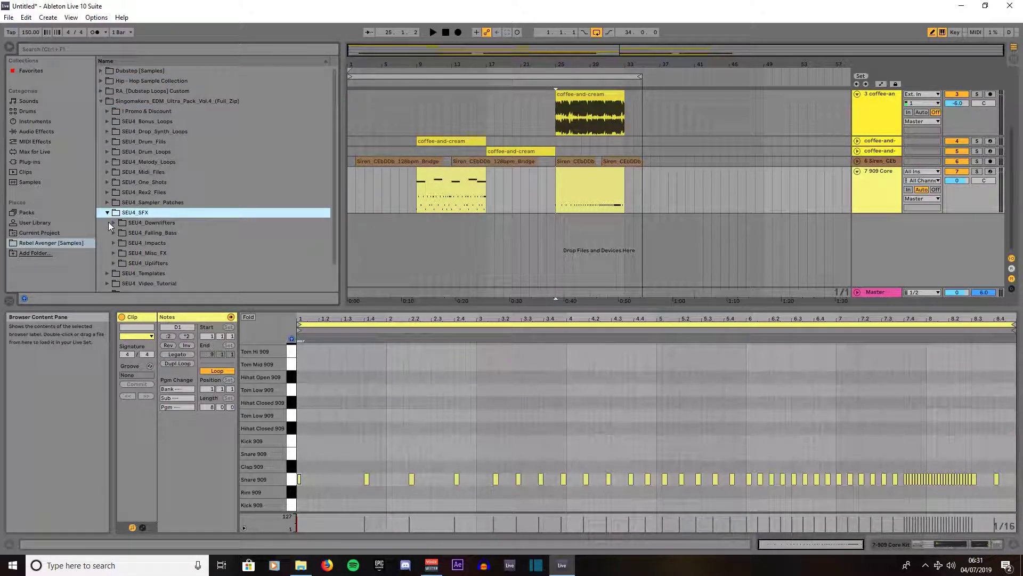
{"action": "left_click", "coordinate": [115, 263]}
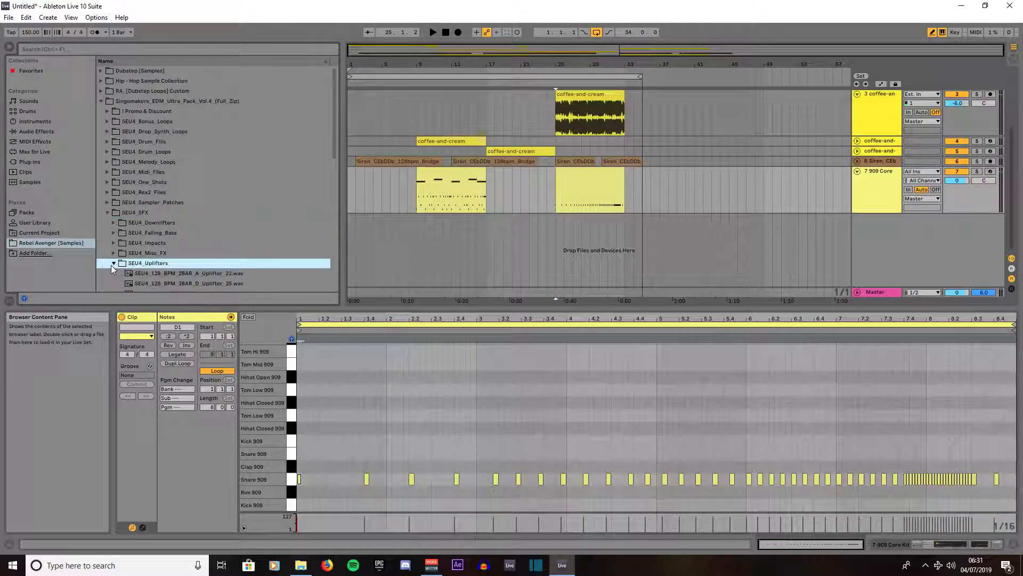
Add SEU4_128_BPM_8BAR_Noise_Uplifter_13.wav on a new audio track below the 909 drums, starting at bar 21
{"action": "scroll", "coordinate": [177, 237], "scroll_direction": "down", "scroll_amount": 3}
{"action": "scroll", "coordinate": [177, 237], "scroll_direction": "down", "scroll_amount": 10}
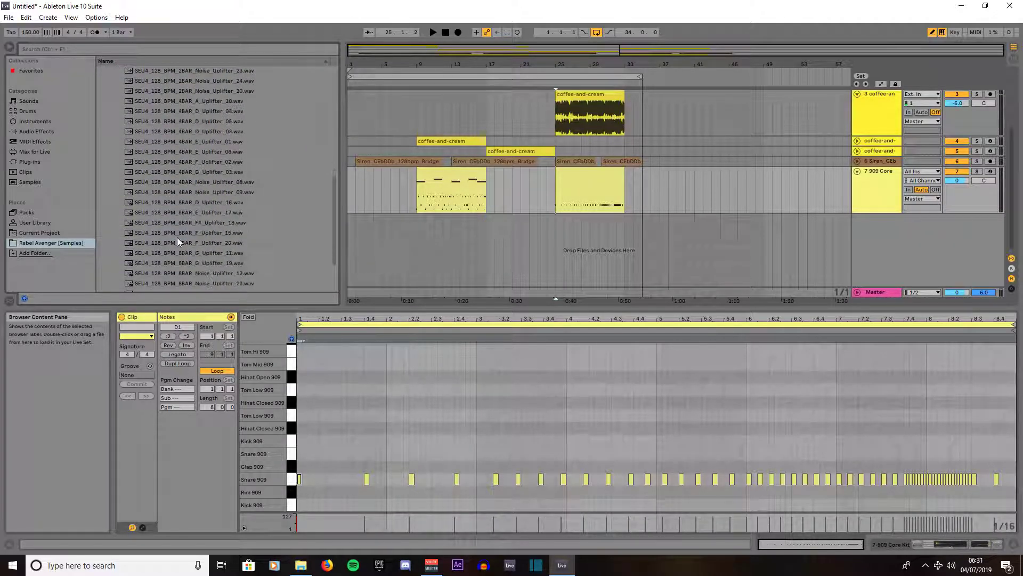
{"action": "left_click", "coordinate": [184, 244]}
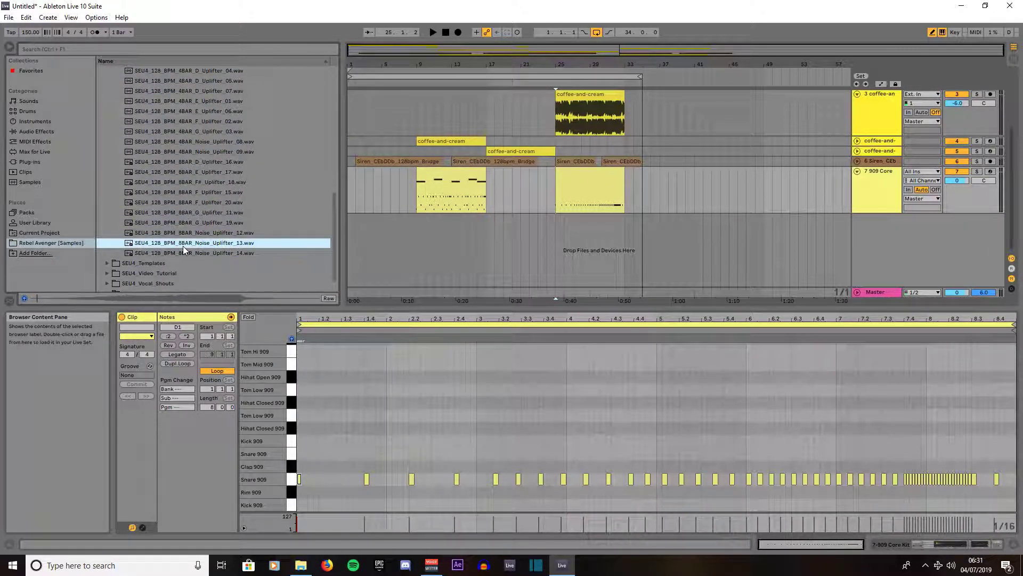
{"action": "left_click_drag", "start_coordinate": [184, 245], "coordinate": [520, 231]}
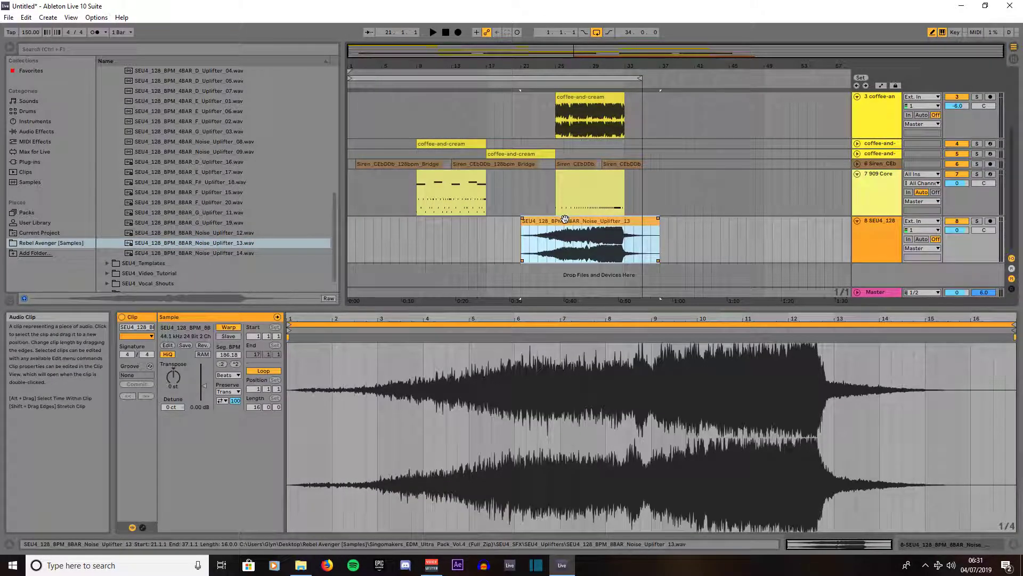
Set the uplifter clip's warp mode to Texture, and turn warping off and on again to reset its timing
{"action": "left_click", "coordinate": [228, 375]}
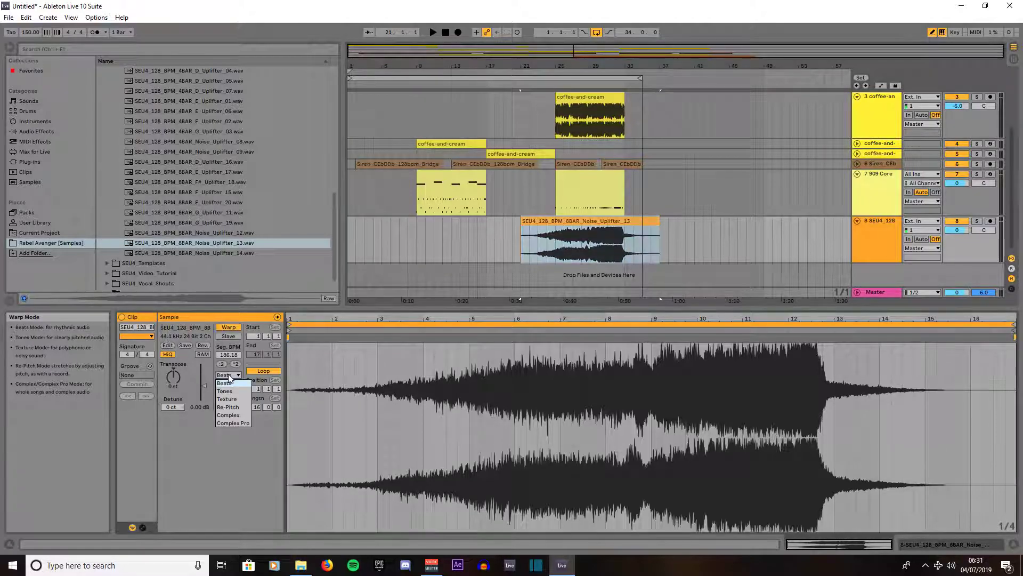
{"action": "left_click", "coordinate": [230, 403]}
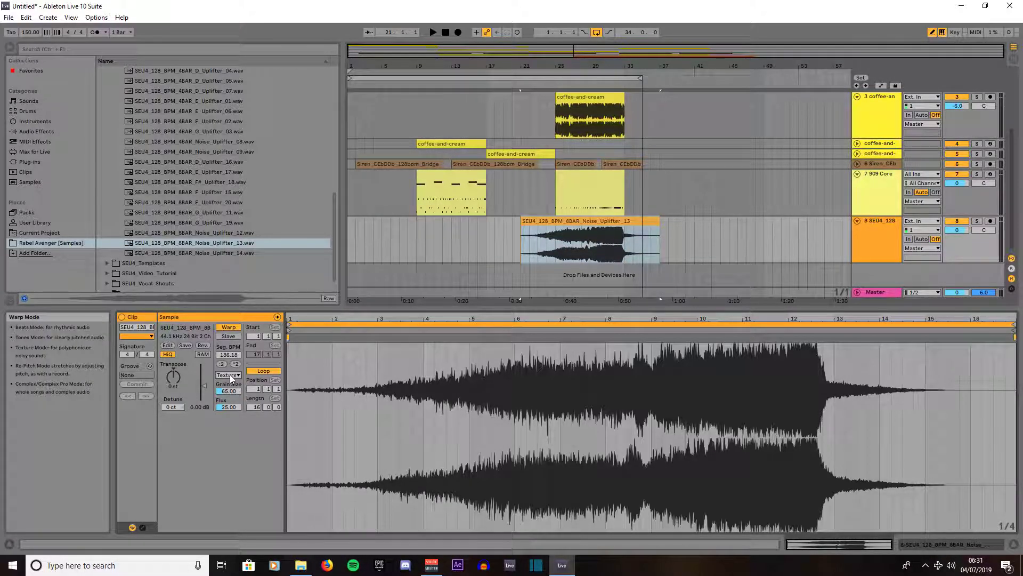
{"action": "left_click", "coordinate": [235, 328]}
{"action": "left_click", "coordinate": [236, 328]}
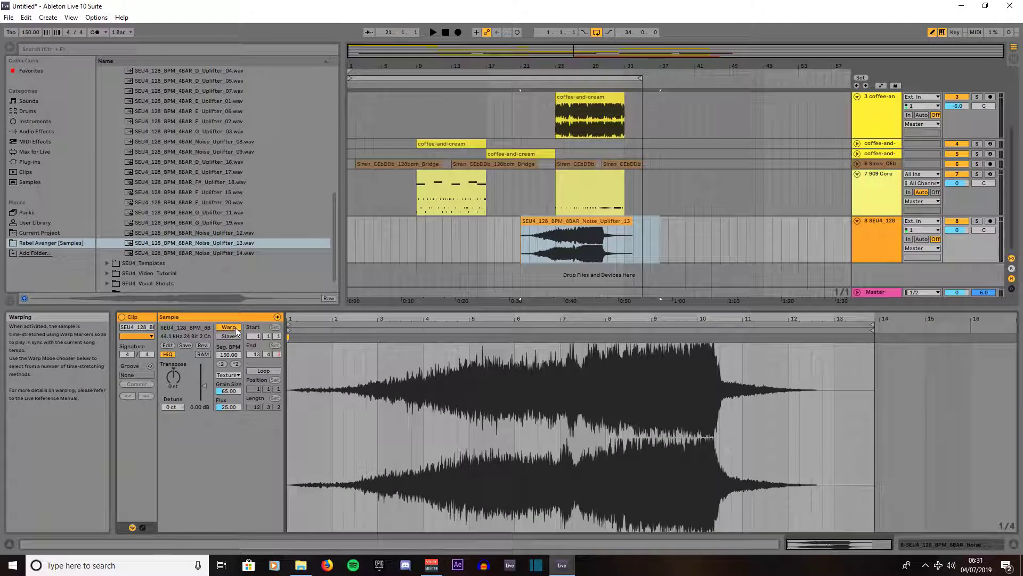
Switch the arrangement grid to 1/4 and move the uplifter clip to start at 23.4.1
{"action": "left_click", "coordinate": [590, 222]}
{"action": "left_click_drag", "start_coordinate": [590, 223], "coordinate": [616, 221]}
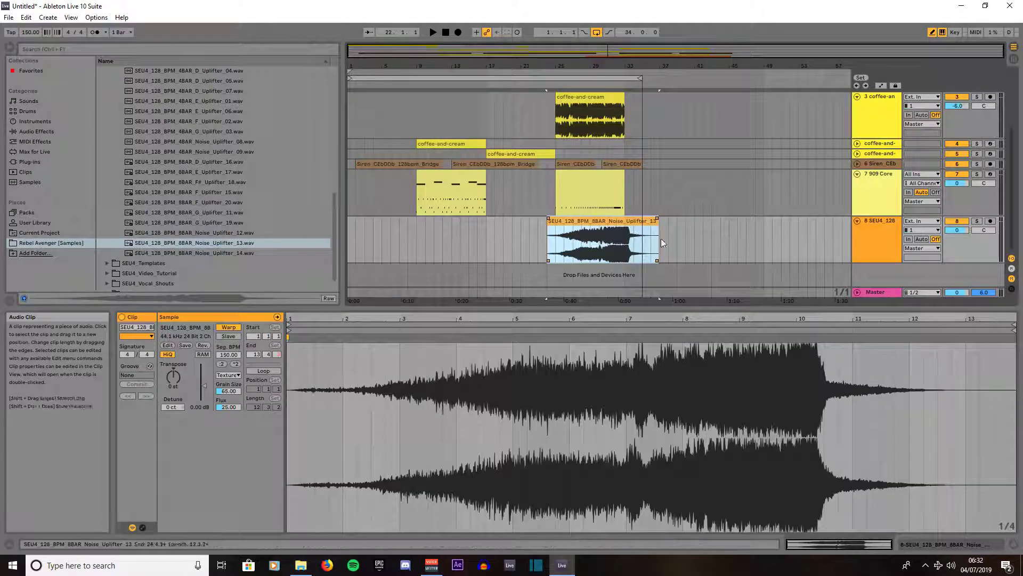
{"action": "right_click", "coordinate": [679, 247]}
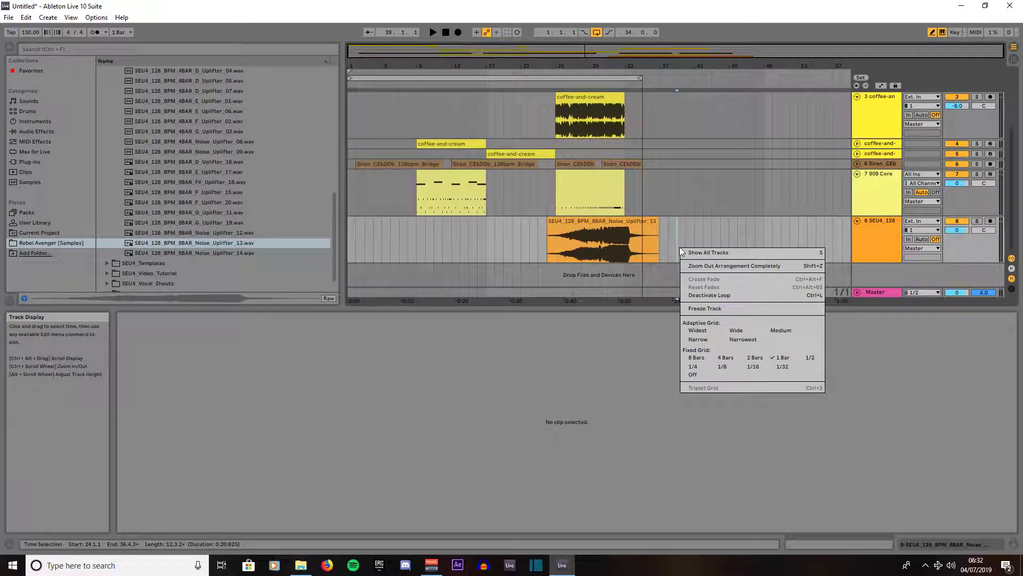
{"action": "left_click", "coordinate": [693, 367]}
{"action": "left_click", "coordinate": [650, 220]}
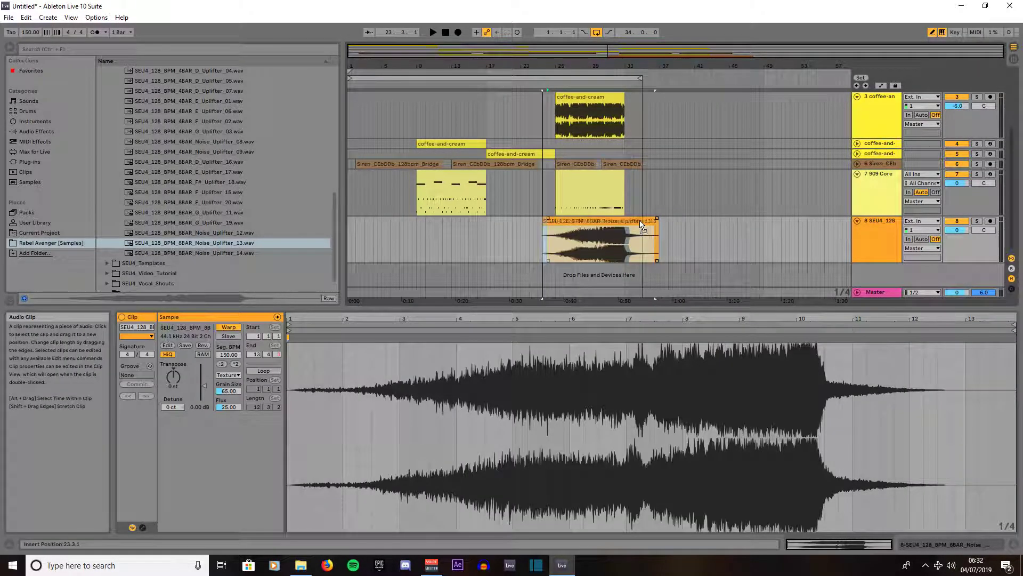
{"action": "left_click_drag", "start_coordinate": [644, 223], "coordinate": [642, 220]}
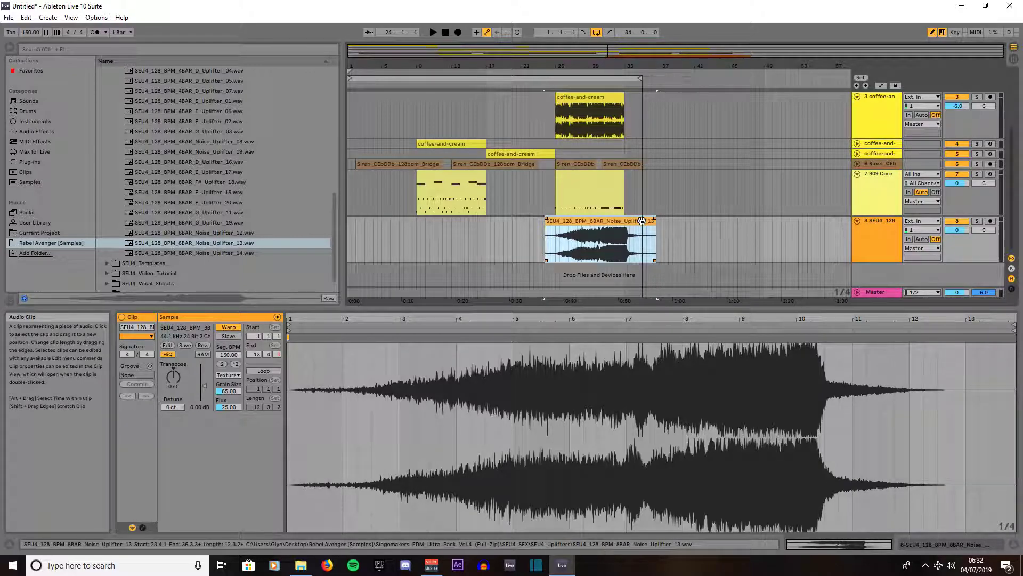
Shift the uplifter clip to start at 23.3.1 and trim its tail just before bar 35 with a short fade-out
{"action": "left_click", "coordinate": [625, 242]}
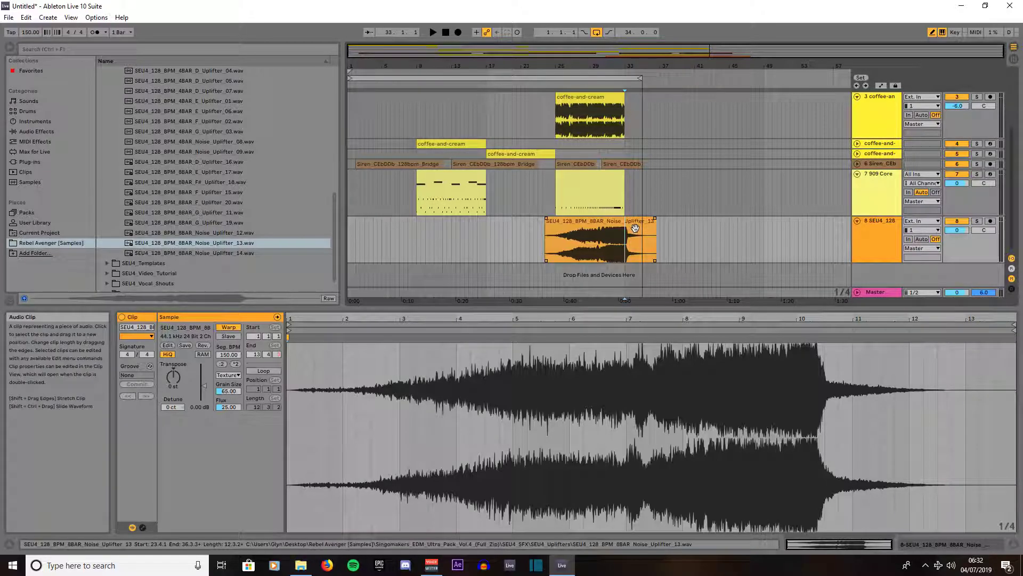
{"action": "left_click", "coordinate": [636, 225]}
{"action": "mouse_move", "coordinate": [636, 225]}
{"action": "left_mouse_down"}
{"action": "mouse_move", "coordinate": [647, 229]}
{"action": "mouse_move", "coordinate": [633, 219]}
{"action": "left_mouse_up"}
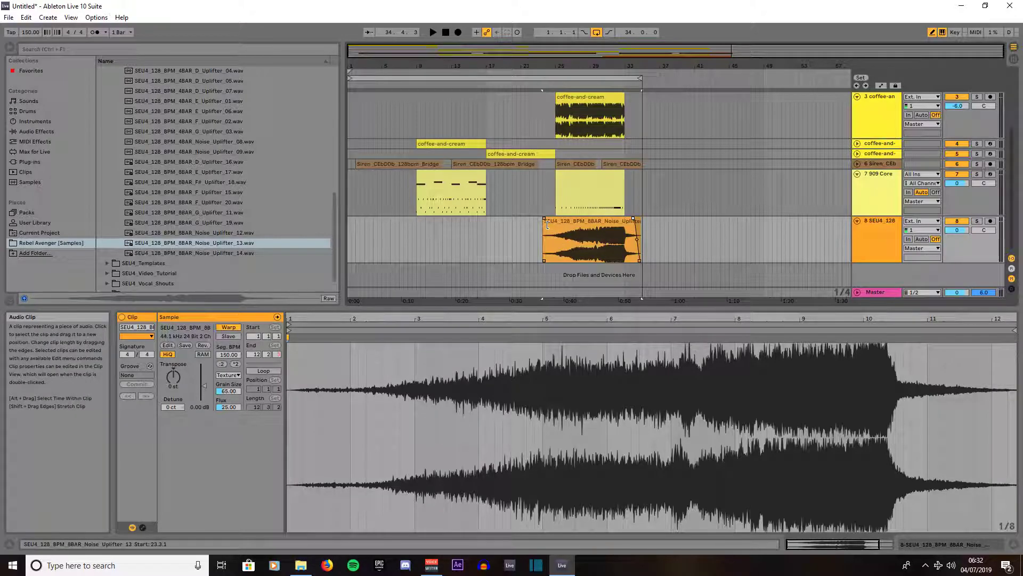
Trim the uplifter clip's beginning so it starts at 25.1.1, and give it a short fade-in
{"action": "left_click_drag", "start_coordinate": [547, 224], "coordinate": [557, 225]}
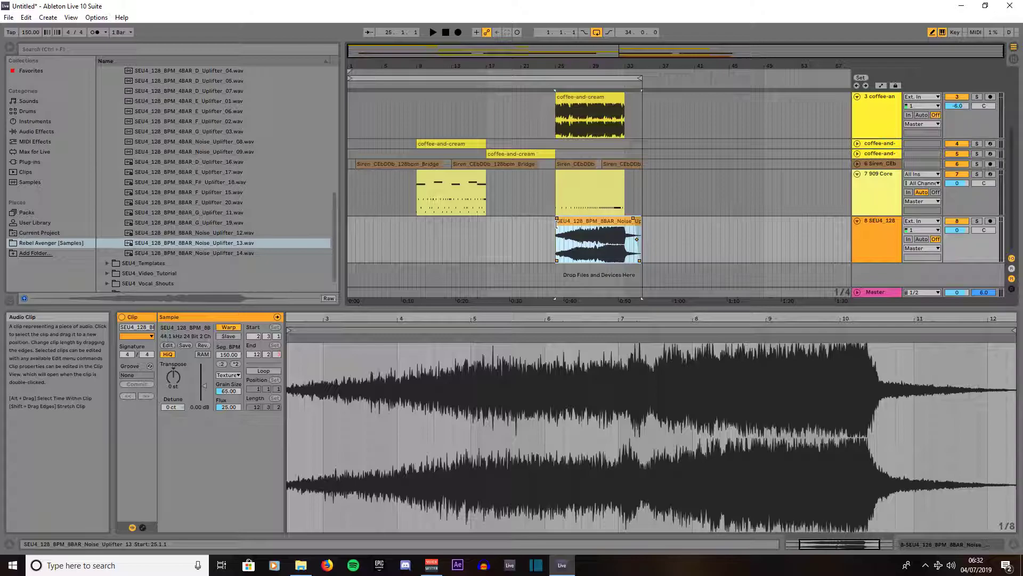
{"action": "left_click", "coordinate": [558, 219]}
{"action": "left_click_drag", "start_coordinate": [557, 219], "coordinate": [568, 219]}
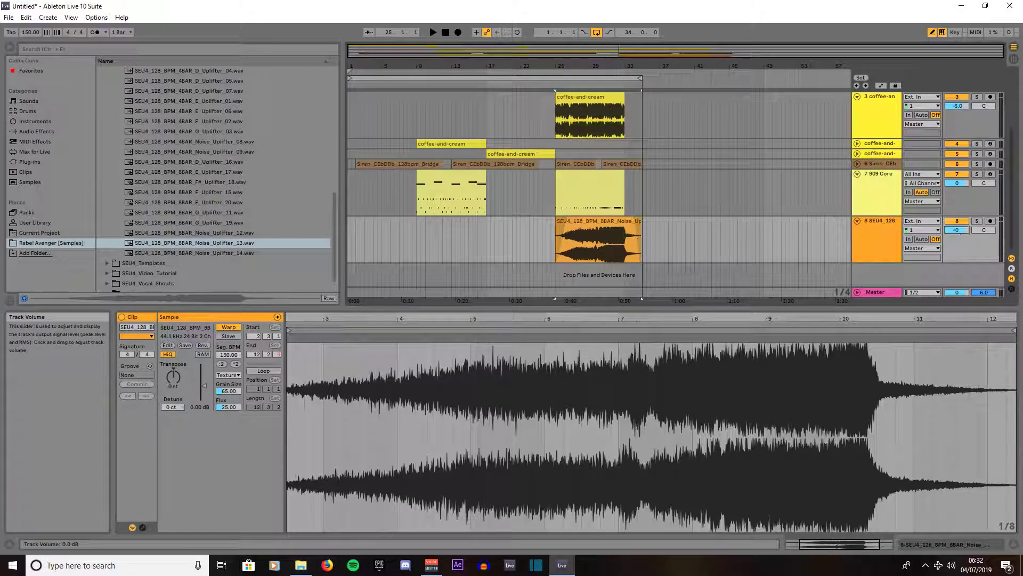
Set the uplifter track's volume to -7.5 dB and play back the build-up from about bar 25
{"action": "left_click_drag", "start_coordinate": [957, 229], "coordinate": [957, 235]}
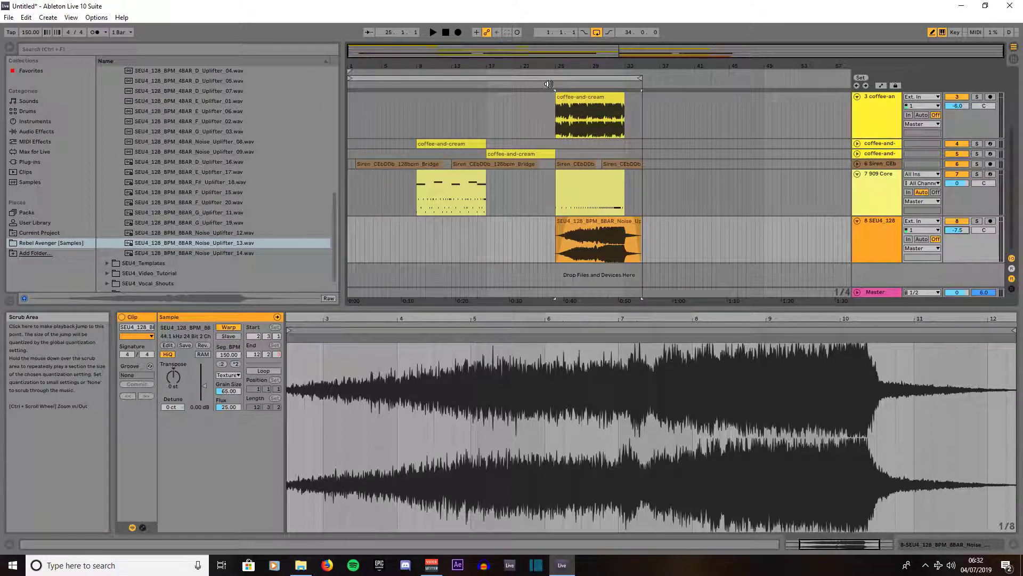
{"action": "left_click", "coordinate": [548, 84]}
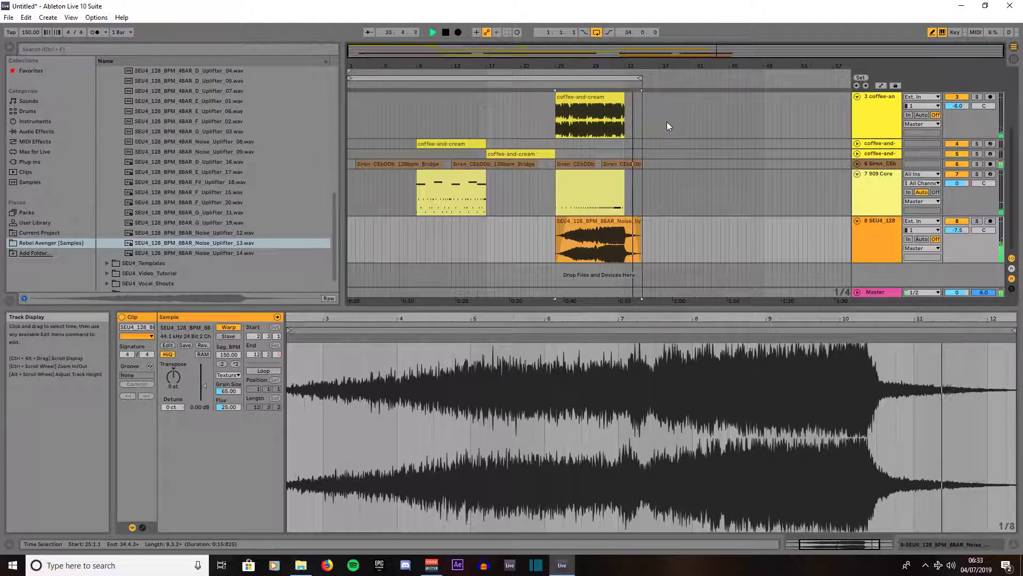
{"action": "key", "text": "space"}
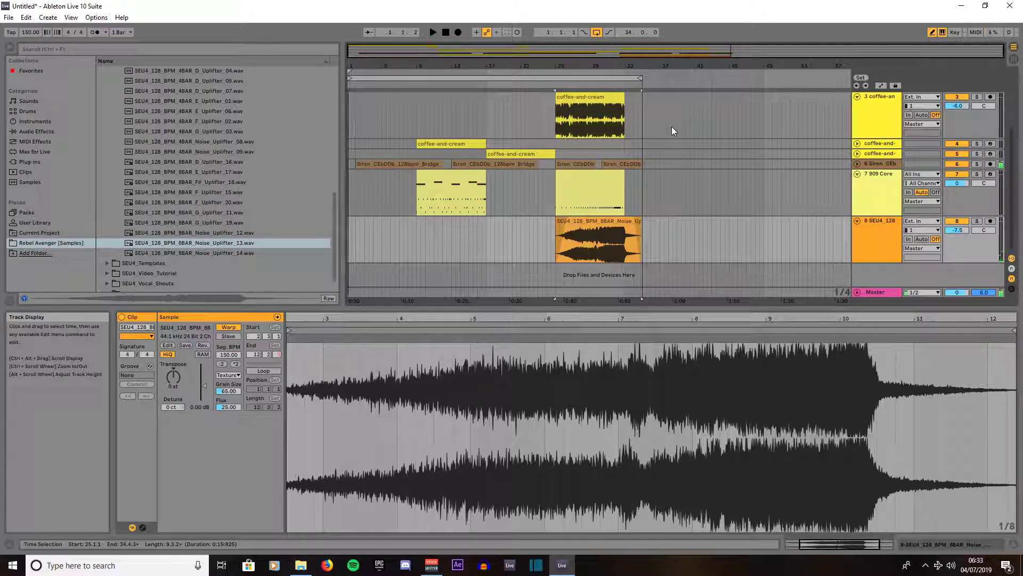
Fold the uplifter track and copy the 909 drum clip from bar 9 to bar 35
{"action": "left_click", "coordinate": [856, 219]}
{"action": "left_click", "coordinate": [857, 175]}
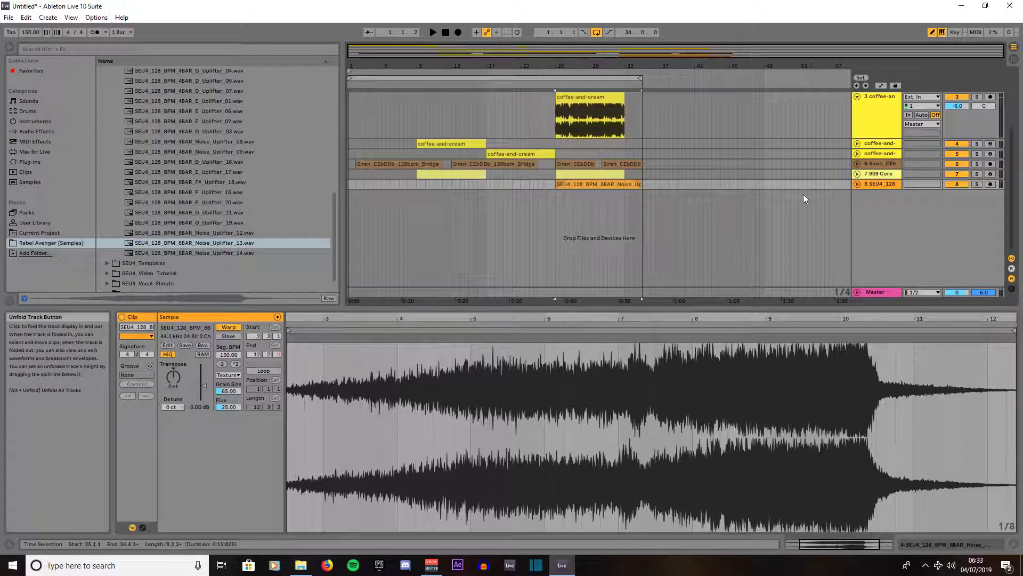
{"action": "left_click", "coordinate": [704, 181]}
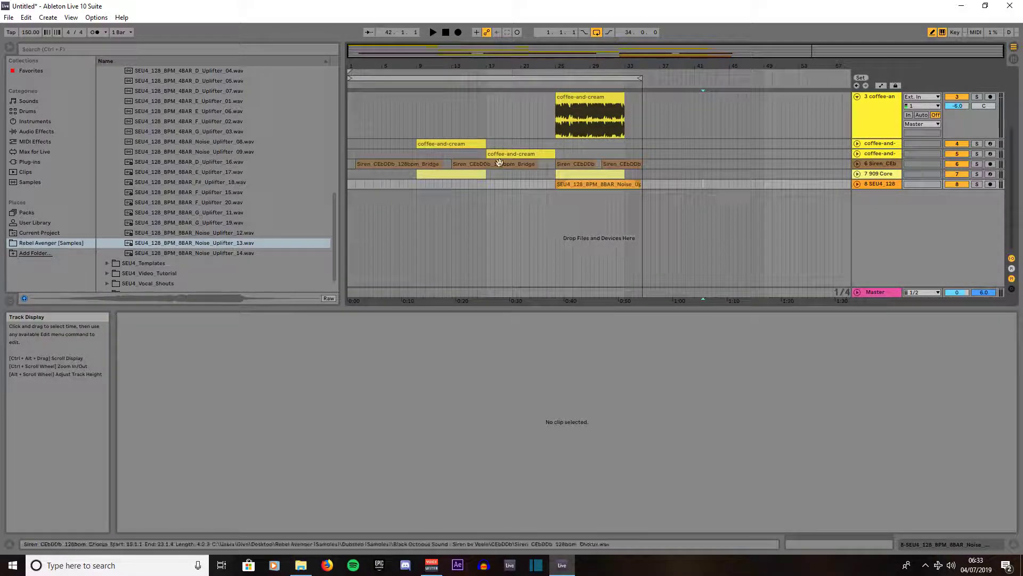
{"action": "left_click", "coordinate": [858, 174]}
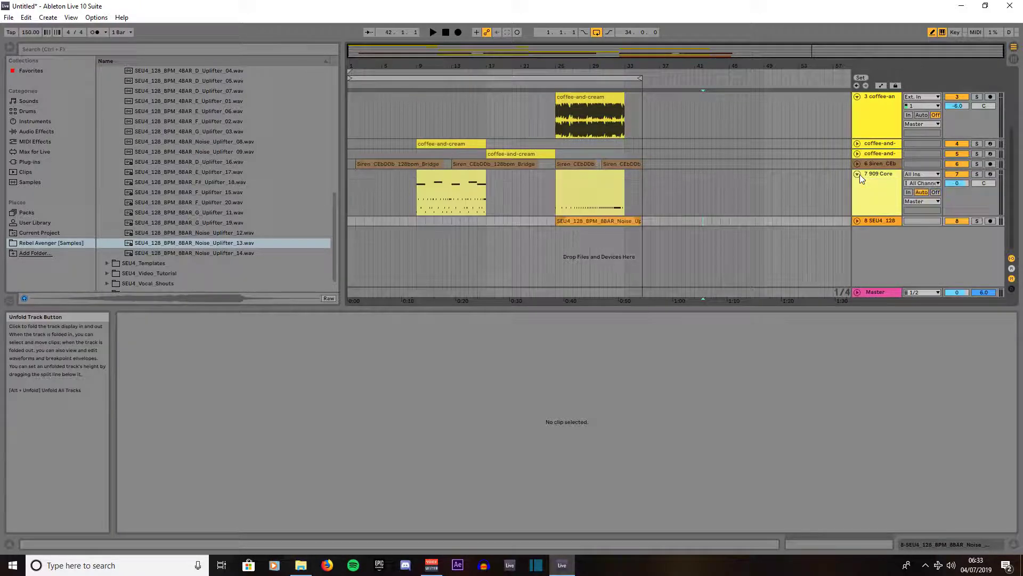
{"action": "left_click", "coordinate": [434, 177]}
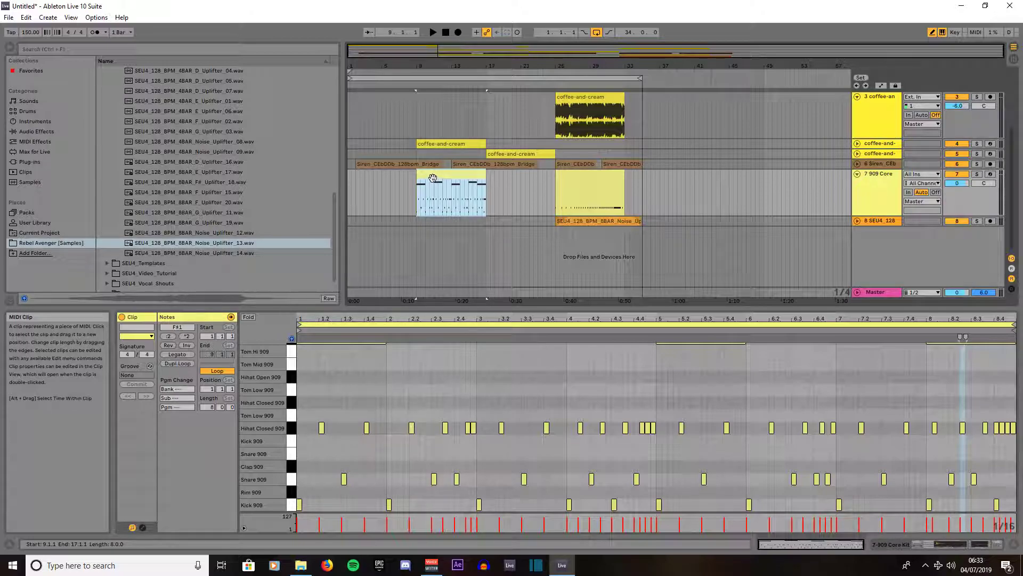
{"action": "left_click_drag", "start_coordinate": [433, 178], "coordinate": [660, 176]}
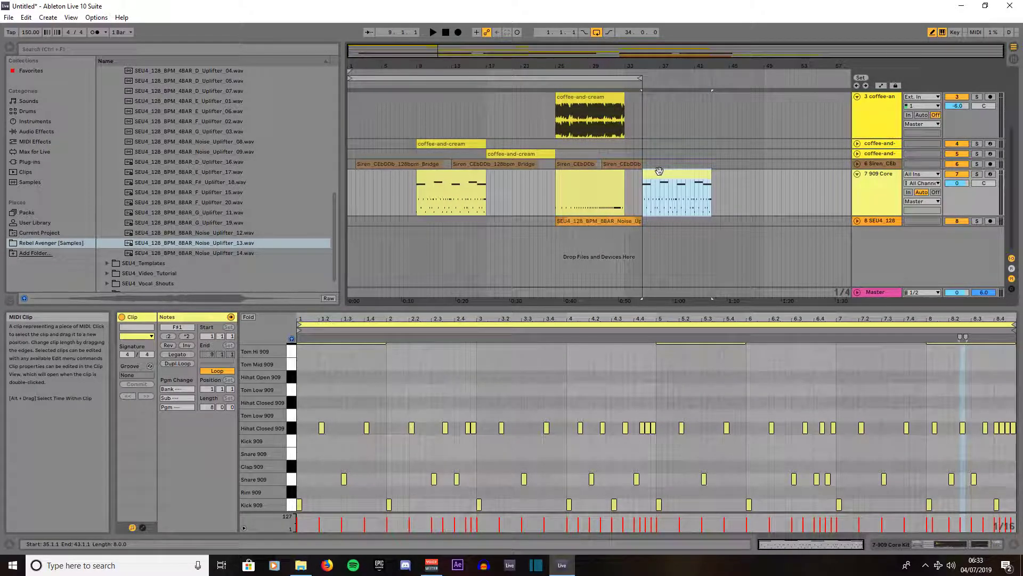
Separate the last bar of the copied 909 clip and move it one bar earlier to start at 41.1.1
{"action": "left_click", "coordinate": [707, 184]}
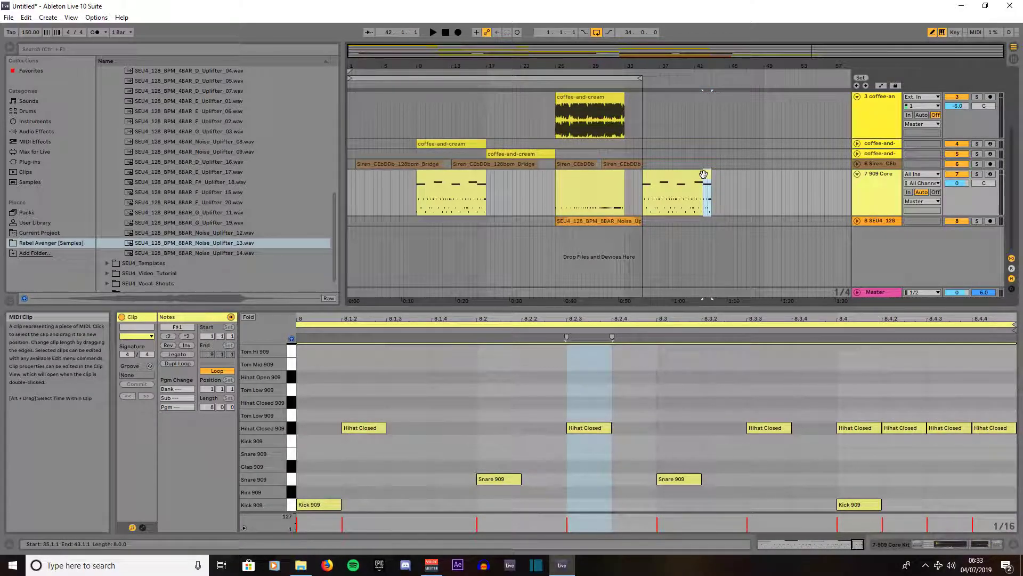
{"action": "left_click", "coordinate": [696, 181]}
{"action": "left_click_drag", "start_coordinate": [695, 176], "coordinate": [694, 184]}
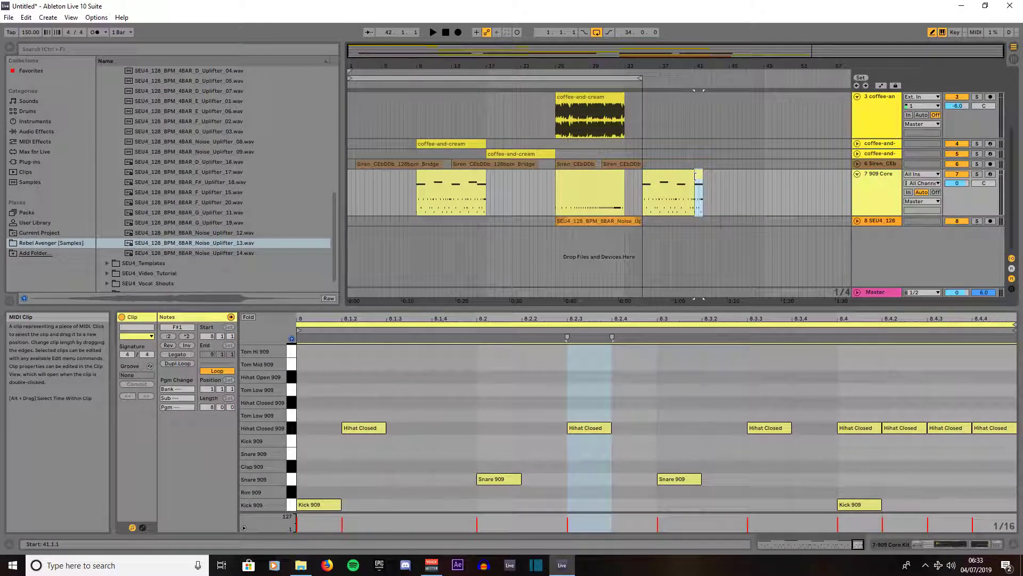
Consolidate the two 909 pieces from bar 35 into one 7-bar clip and place copies of it at bars 43 and 51
{"action": "left_click", "coordinate": [683, 179]}
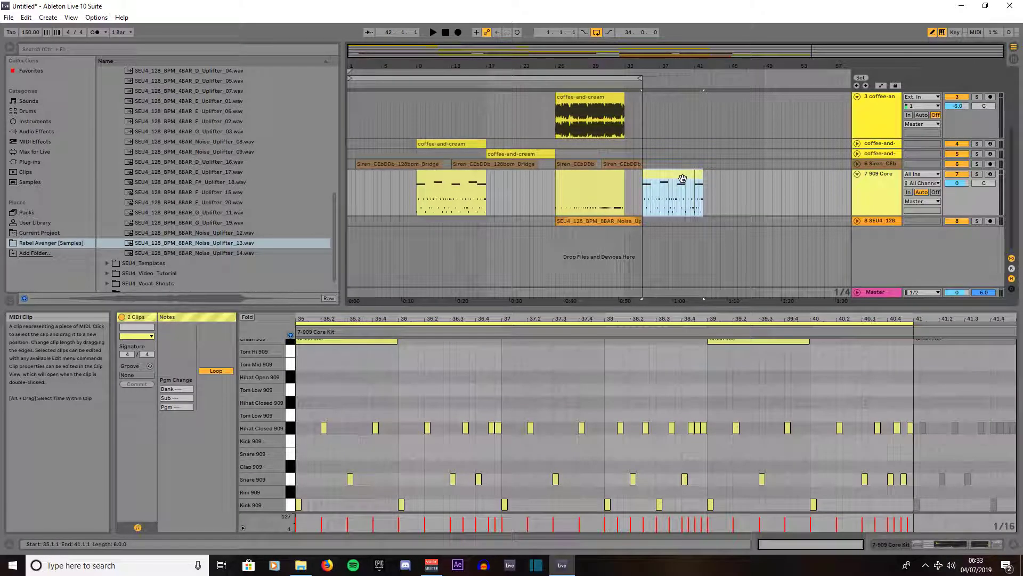
{"action": "right_click", "coordinate": [684, 180]}
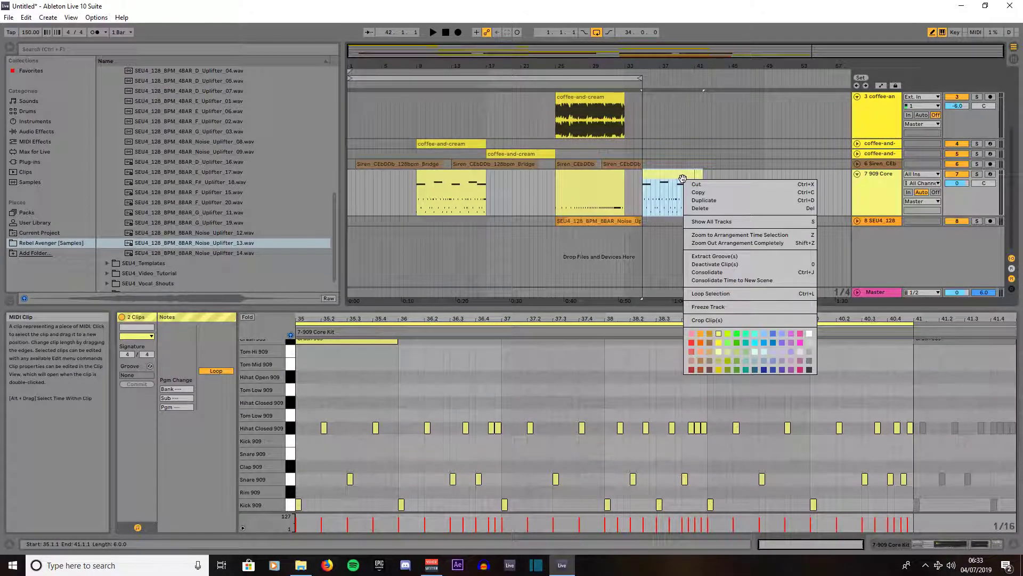
{"action": "left_click", "coordinate": [708, 272]}
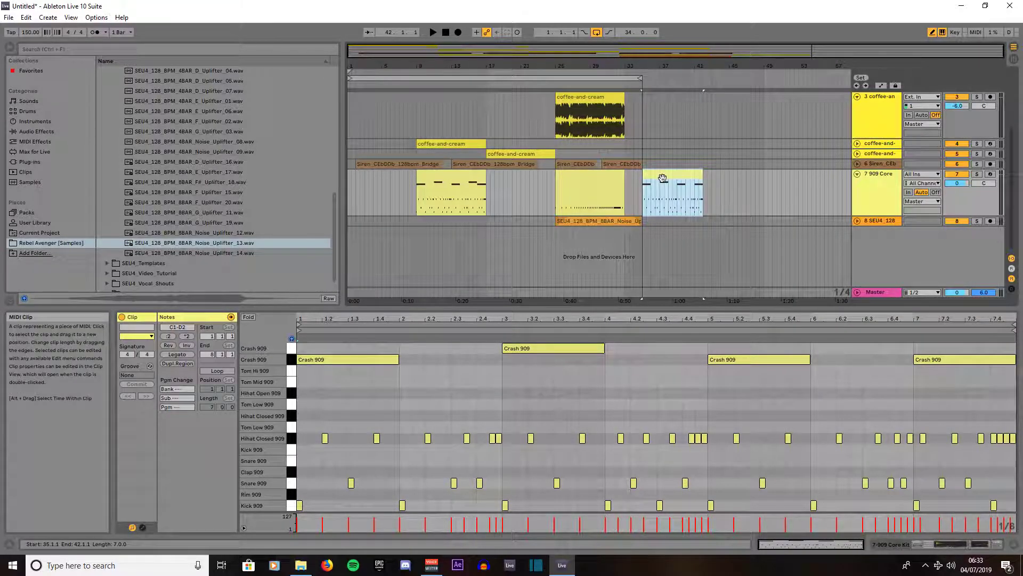
{"action": "left_click_drag", "start_coordinate": [662, 177], "coordinate": [797, 182]}
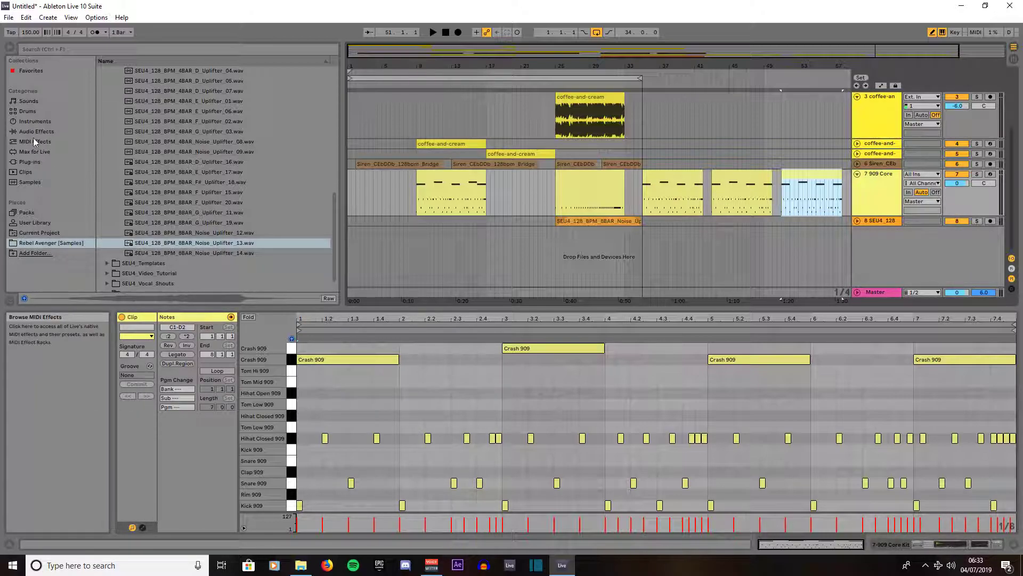
Add a Simpler on a new MIDI track below the uplifter and insert an empty 8-bar MIDI clip at bar 35
{"action": "left_click", "coordinate": [35, 121]}
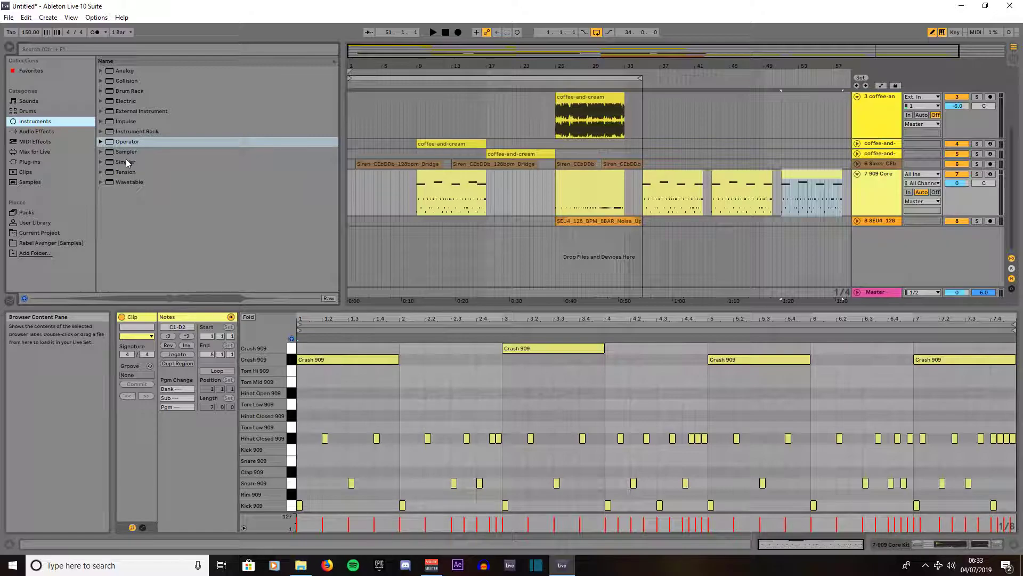
{"action": "left_click_drag", "start_coordinate": [122, 163], "coordinate": [627, 258]}
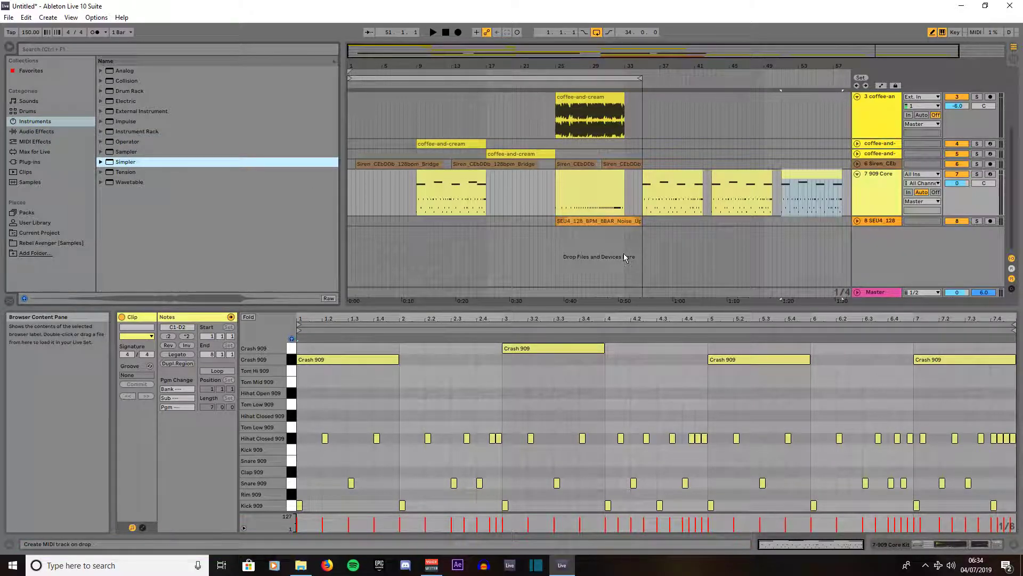
{"action": "left_click_drag", "start_coordinate": [623, 254], "coordinate": [624, 254]}
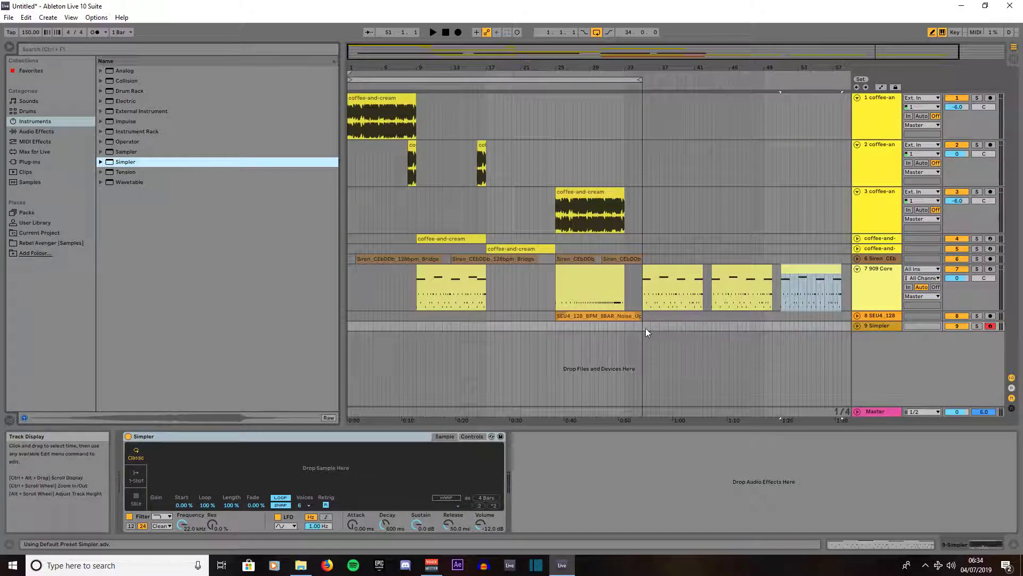
{"action": "left_click_drag", "start_coordinate": [643, 324], "coordinate": [712, 325]}
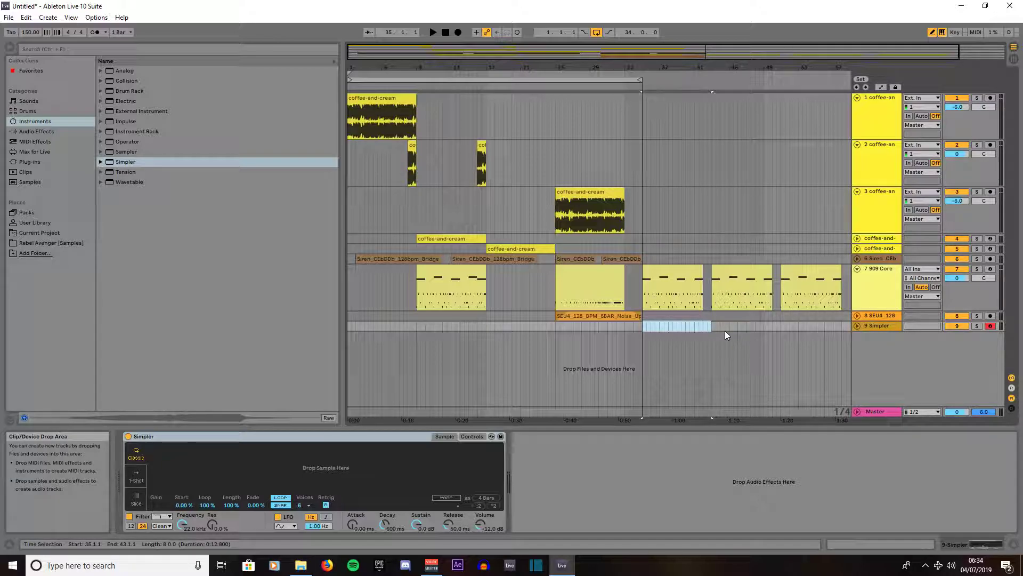
{"action": "key", "text": "ctrl+shift+m"}
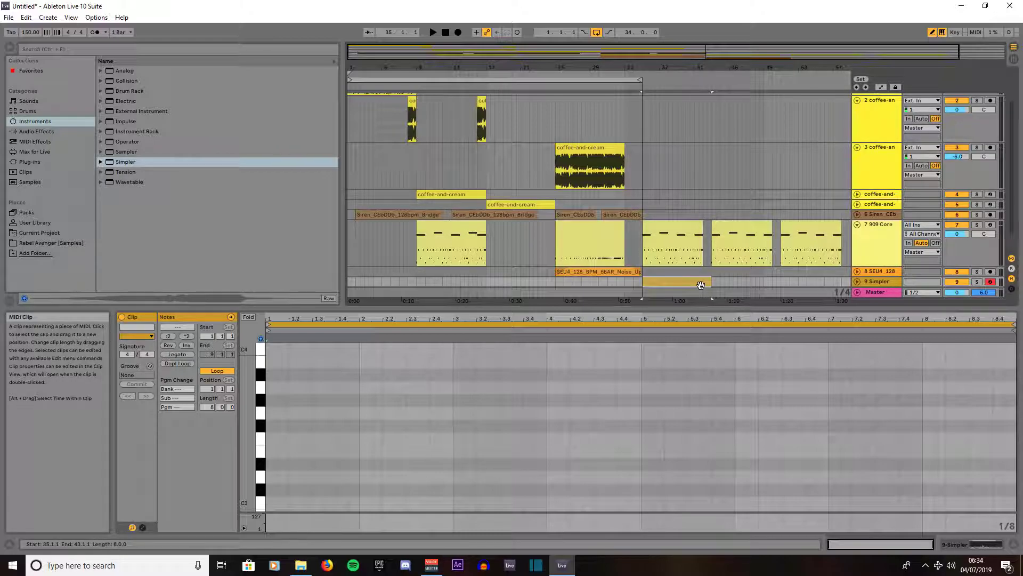
Fold coffee-and-cream tracks 1 to 3, unfold the Simpler track and show its device
{"action": "left_click", "coordinate": [858, 147]}
{"action": "left_click", "coordinate": [856, 101]}
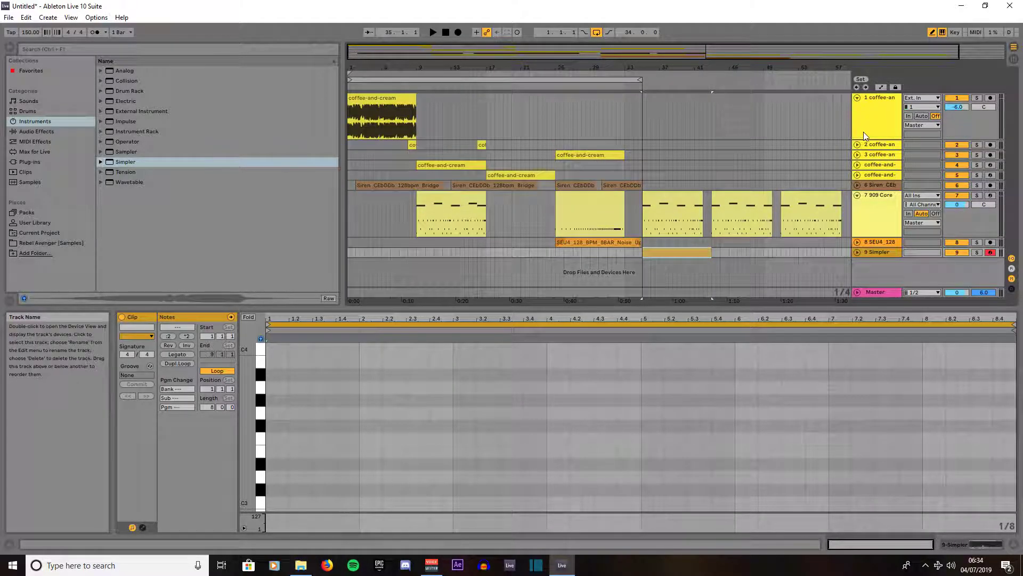
{"action": "left_click", "coordinate": [857, 99]}
{"action": "left_click", "coordinate": [857, 215]}
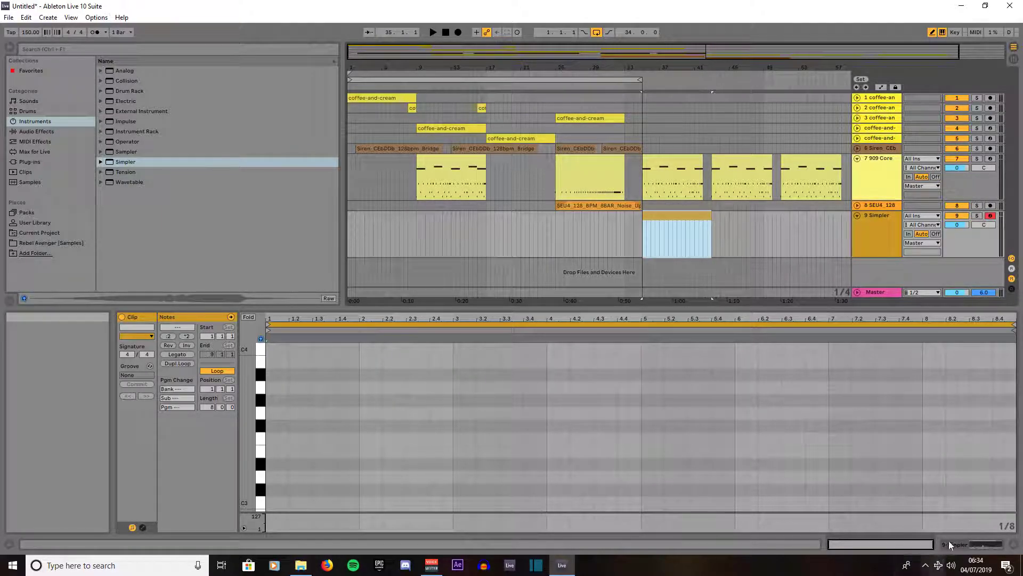
{"action": "left_click", "coordinate": [974, 546]}
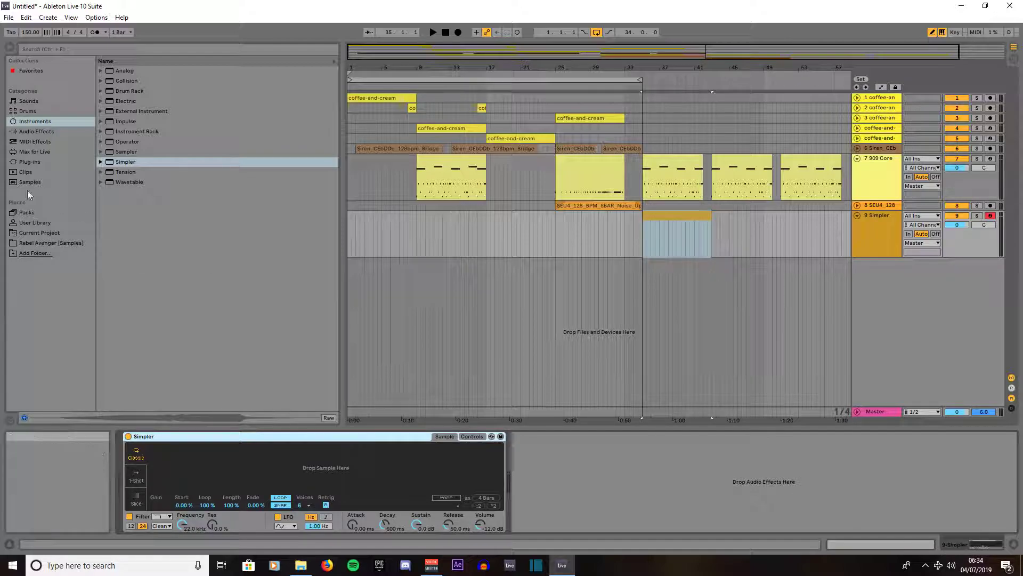
Browse the Rebel Avenger dubstep samples to the Synth Loops_FRK folder of the FL059 Complextro & Dubstep pack
{"action": "left_click", "coordinate": [39, 243]}
{"action": "scroll", "coordinate": [202, 260], "scroll_direction": "up", "scroll_amount": 3}
{"action": "left_click", "coordinate": [113, 132]}
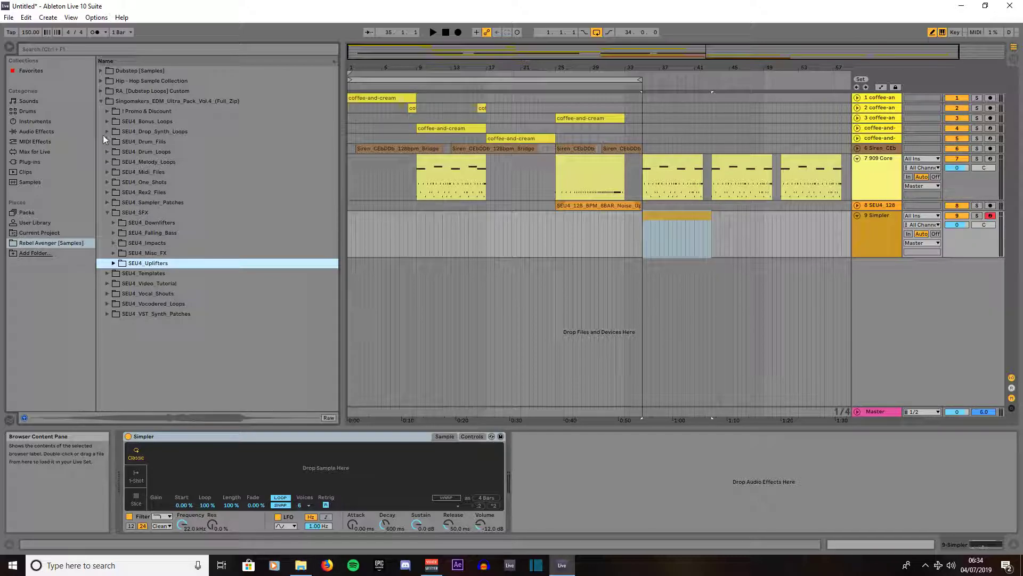
{"action": "left_click", "coordinate": [103, 103]}
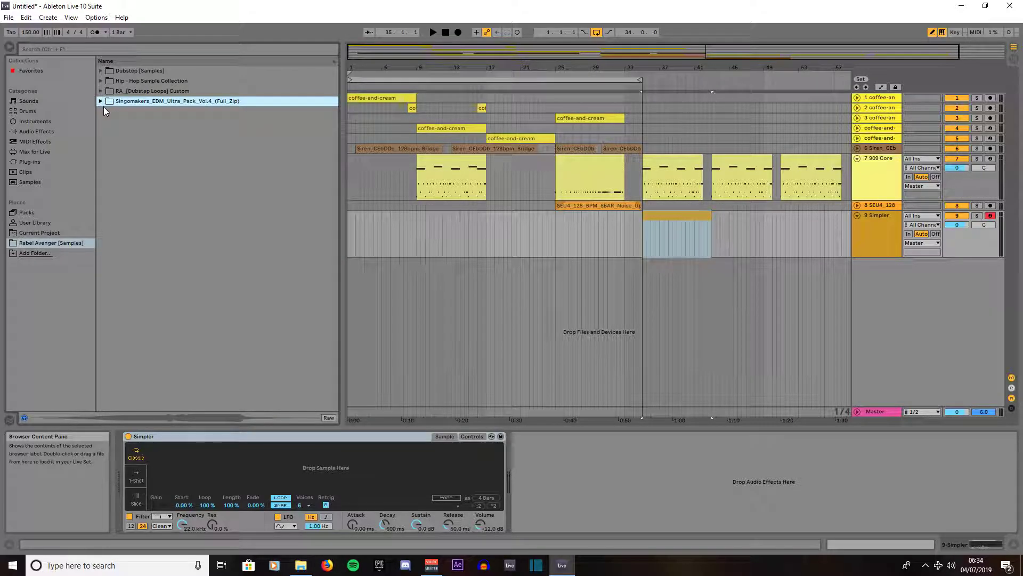
{"action": "left_click", "coordinate": [99, 71]}
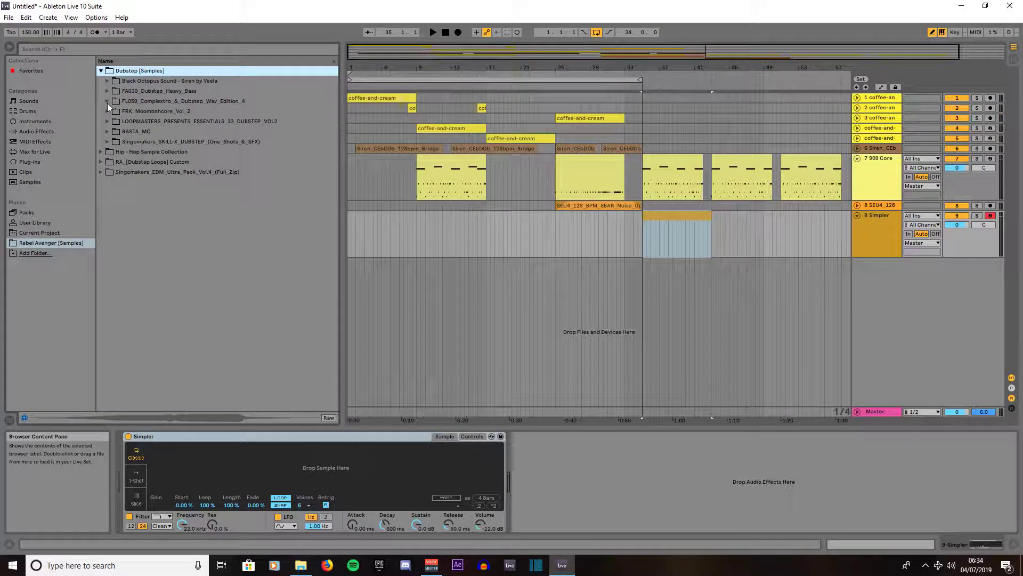
{"action": "left_click", "coordinate": [107, 101]}
{"action": "left_click", "coordinate": [120, 142]}
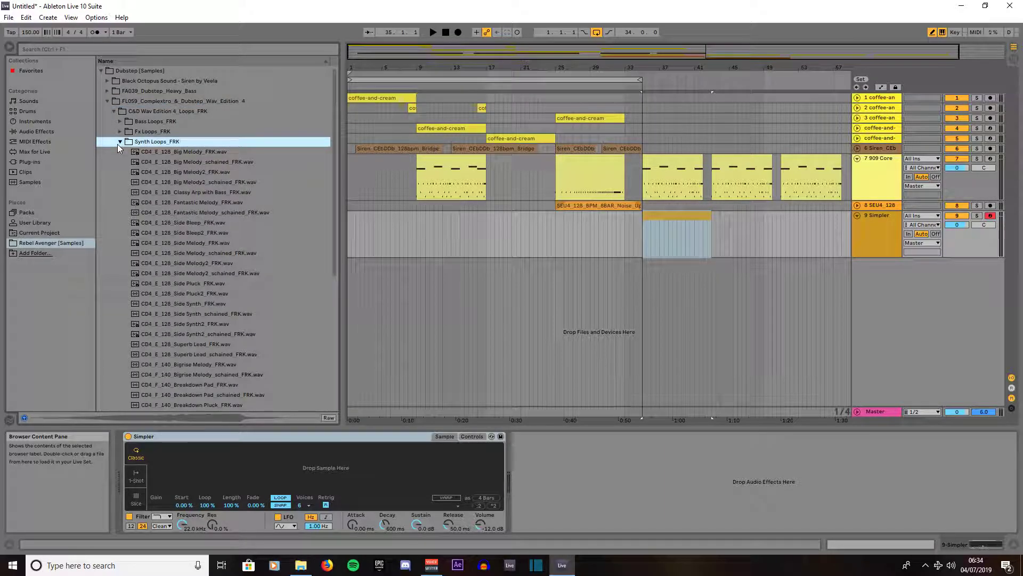
Audition the side melody loops, load CD4_E_128_Side Melody2_FRK.wav into Simpler and set its volume to -3.60 dB
{"action": "left_click", "coordinate": [175, 258]}
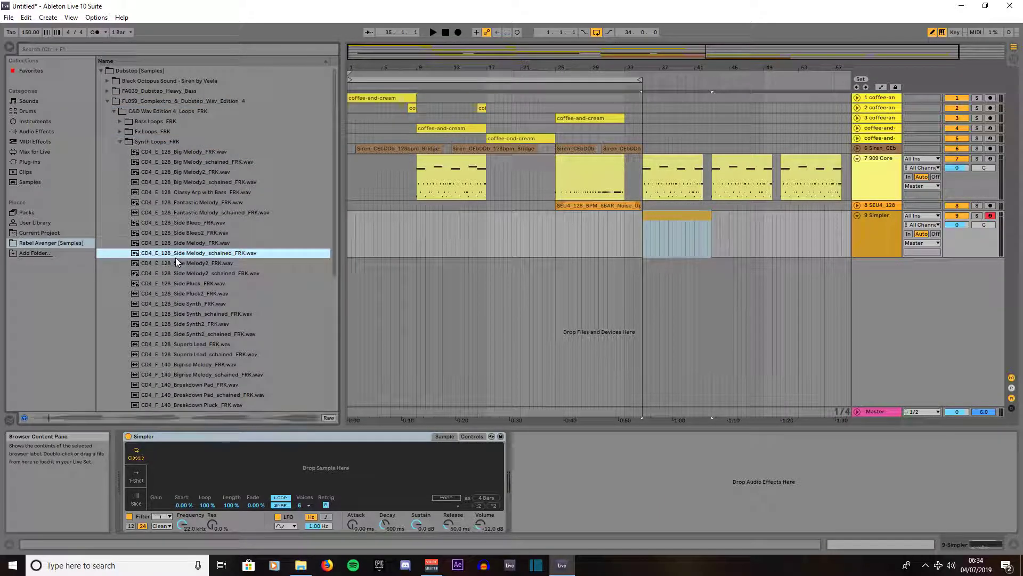
{"action": "left_click", "coordinate": [177, 262]}
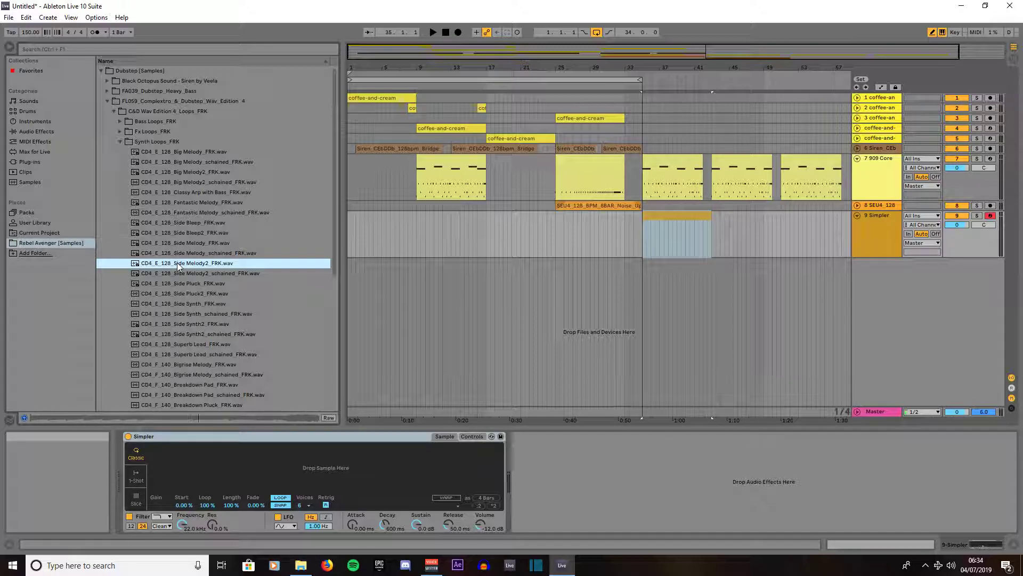
{"action": "left_click_drag", "start_coordinate": [250, 471], "coordinate": [251, 469]}
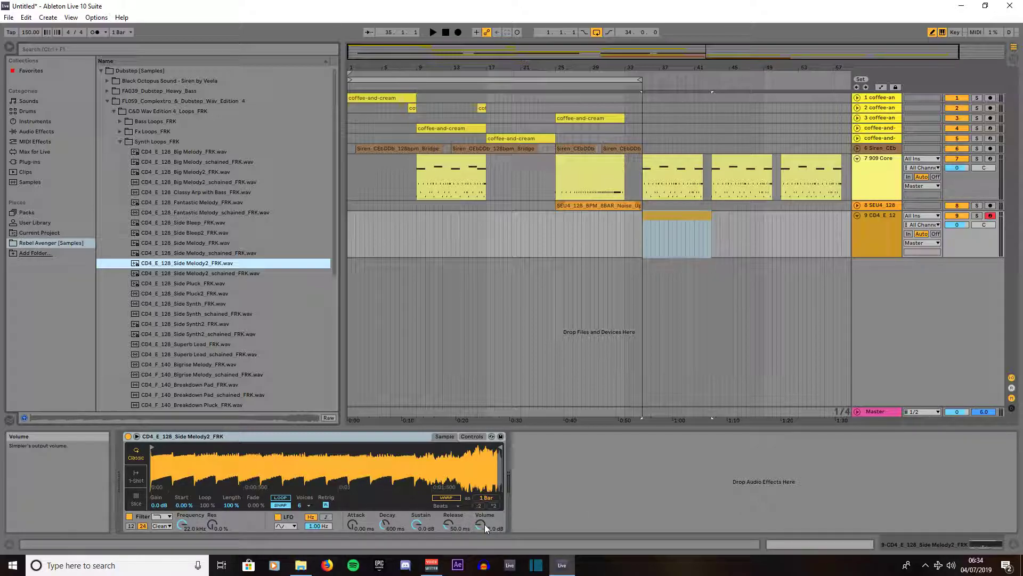
{"action": "left_click_drag", "start_coordinate": [484, 527], "coordinate": [484, 508]}
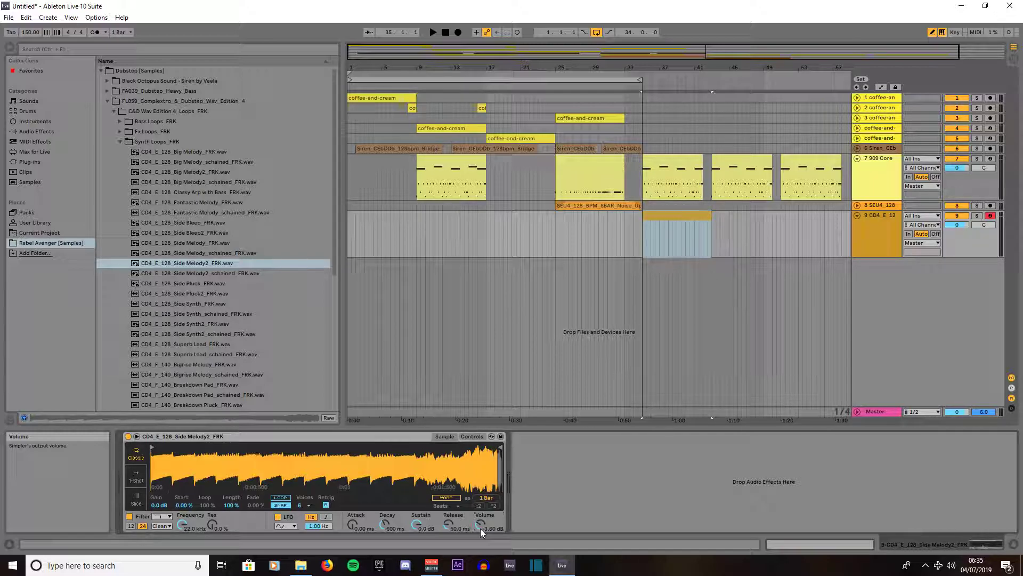
Draw a one-bar C3 note at the start of the Simpler track's MIDI clip and play it back
{"action": "left_click", "coordinate": [705, 221]}
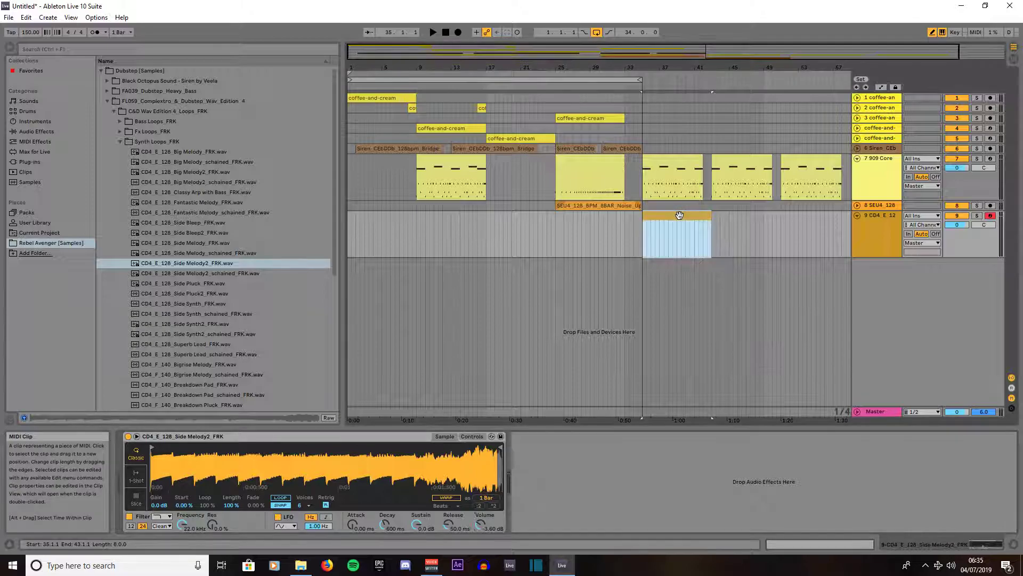
{"action": "left_click", "coordinate": [827, 540]}
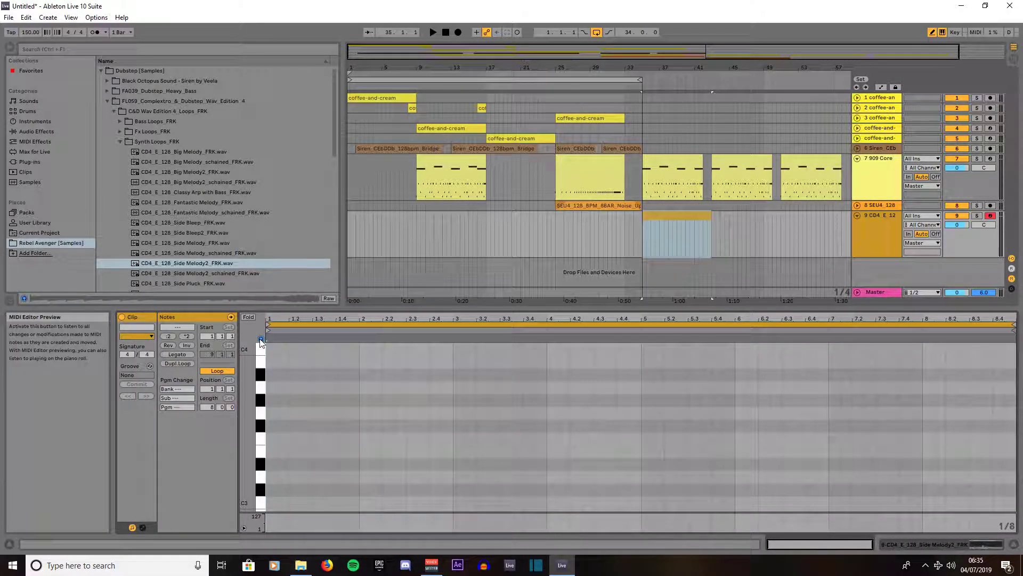
{"action": "left_click", "coordinate": [270, 502]}
{"action": "left_click_drag", "start_coordinate": [276, 502], "coordinate": [363, 497]}
{"action": "key", "text": "space"}
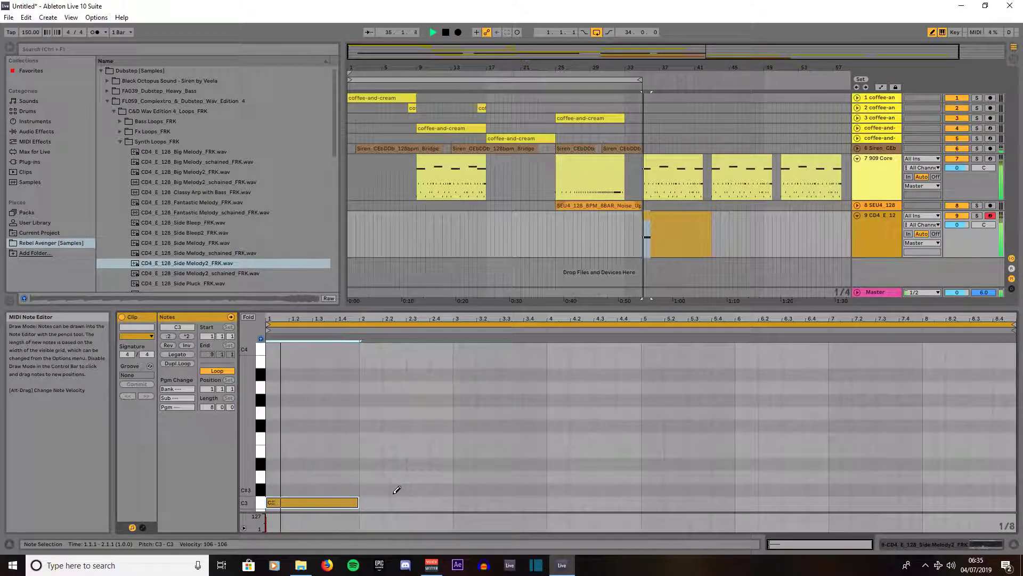
Stop playback and add a one-bar C3 note at bar 4 of the Simpler track's MIDI clip
{"action": "key", "text": "space"}
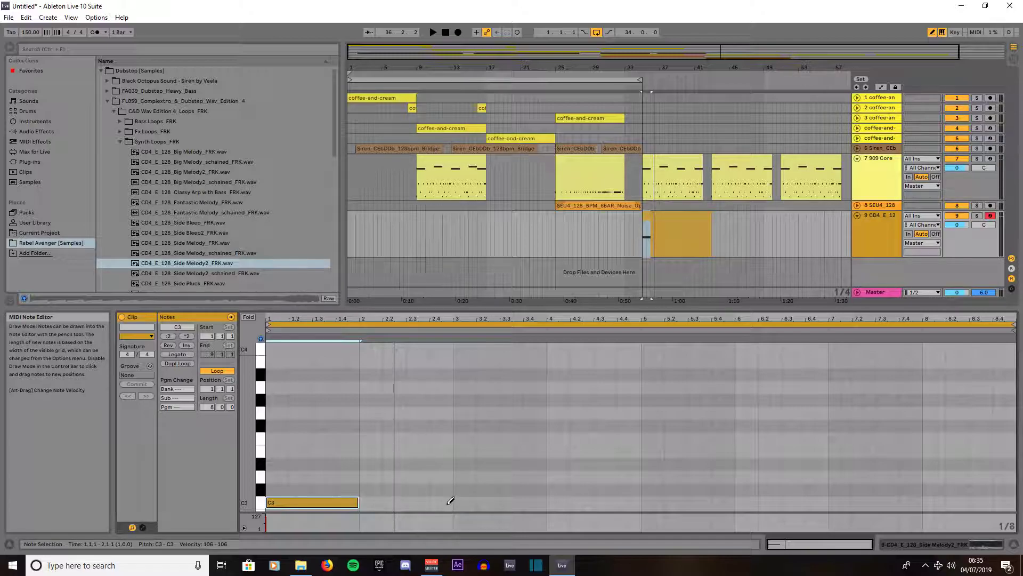
{"action": "left_click", "coordinate": [557, 502]}
{"action": "left_click_drag", "start_coordinate": [563, 496], "coordinate": [640, 502]}
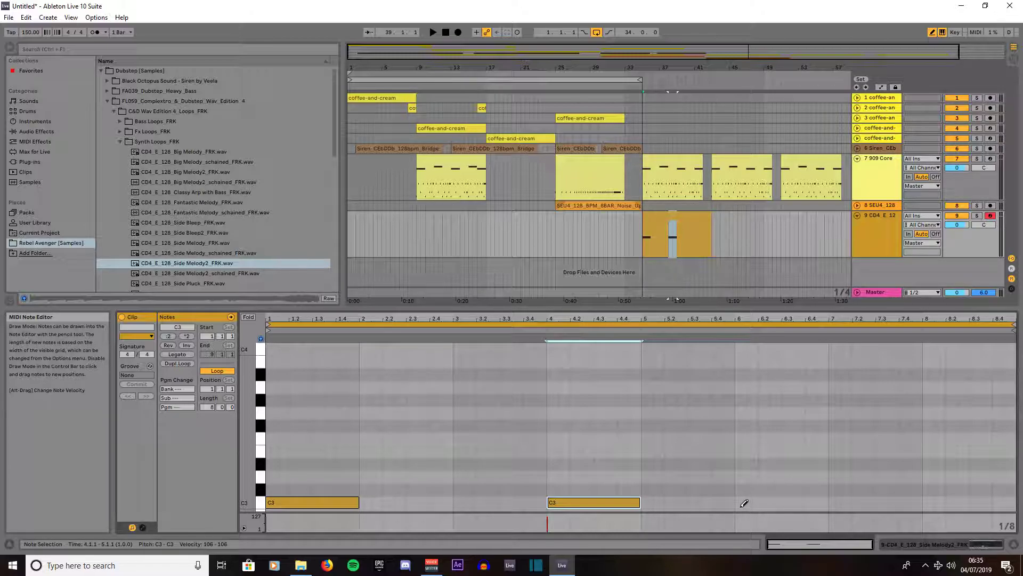
Draw a half-bar C3 note from 6.3 to 7.1 and a one-bar C3 note at bar 8 of the clip
{"action": "left_click", "coordinate": [787, 502]}
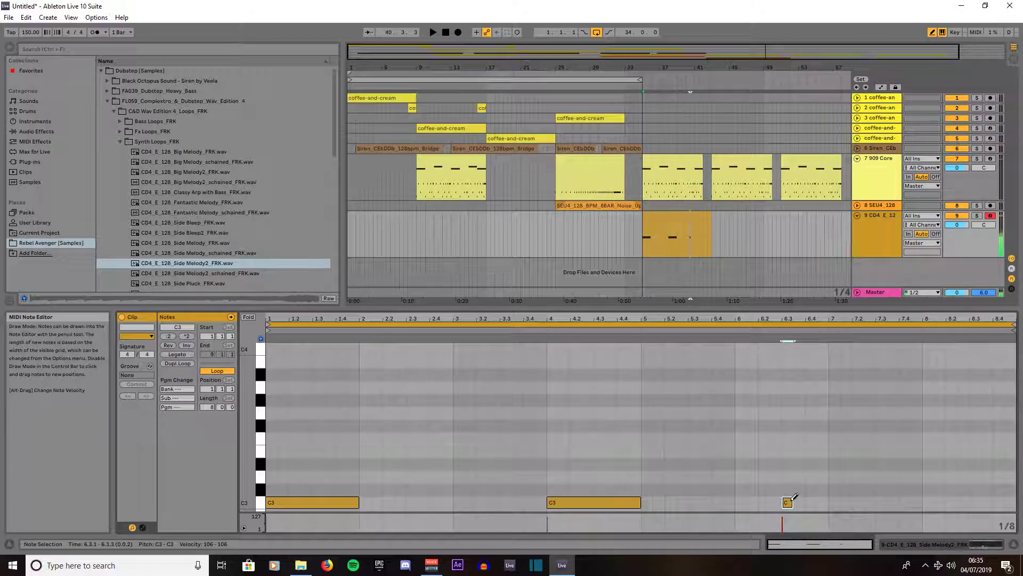
{"action": "left_click_drag", "start_coordinate": [792, 501], "coordinate": [854, 503]}
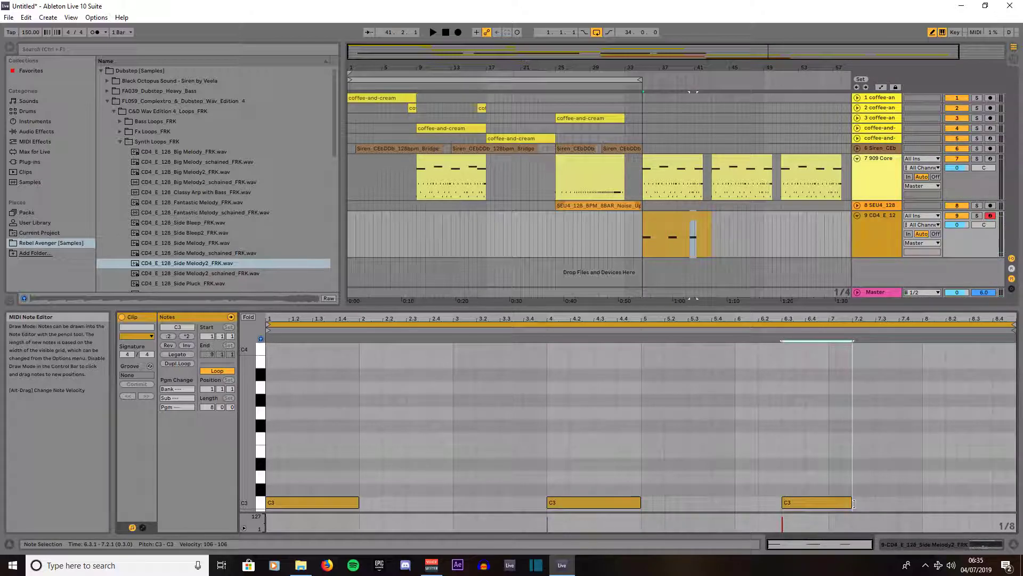
{"action": "left_click_drag", "start_coordinate": [854, 503], "coordinate": [876, 502]}
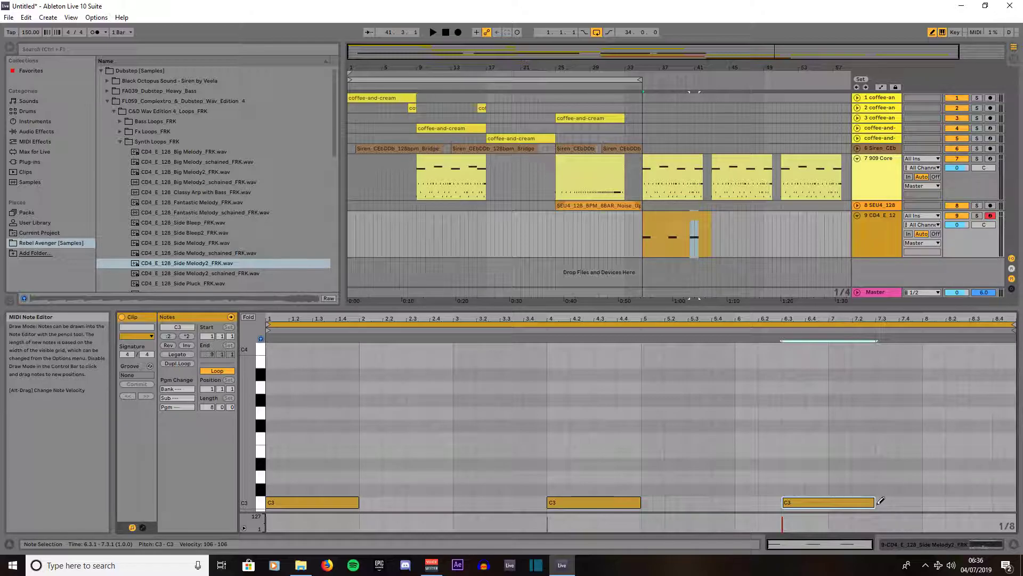
{"action": "left_click_drag", "start_coordinate": [875, 502], "coordinate": [827, 502]}
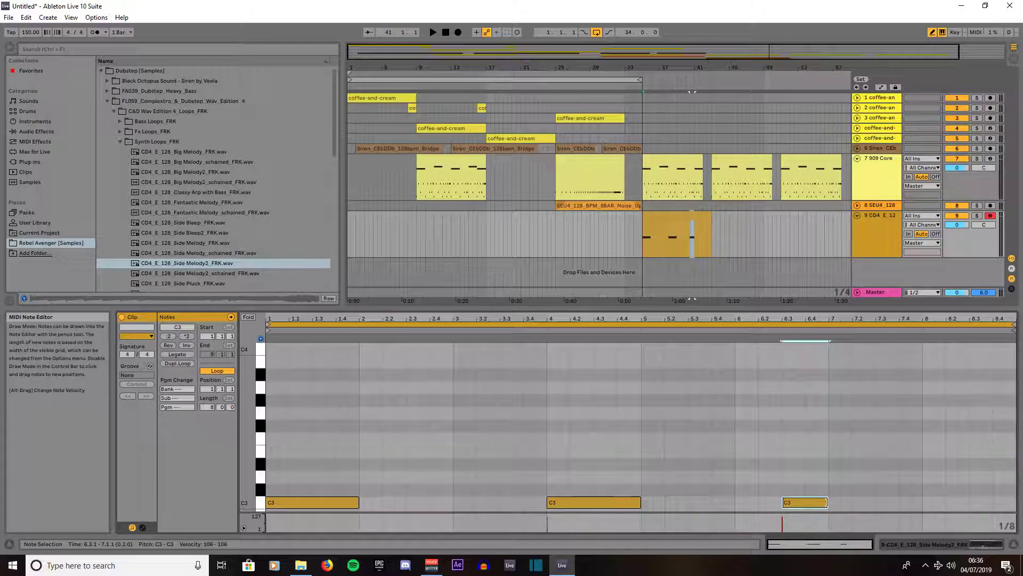
{"action": "left_click", "coordinate": [930, 502]}
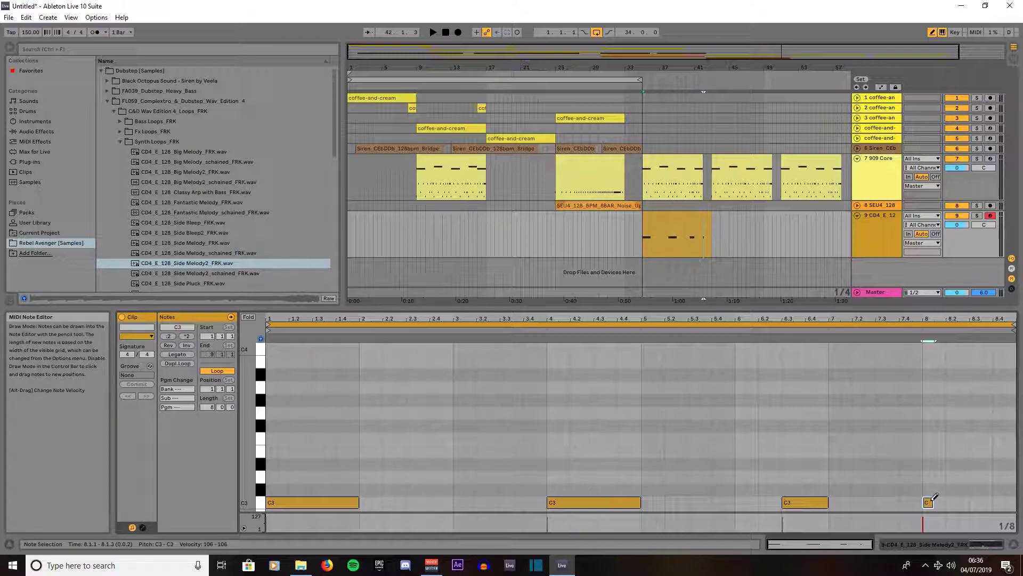
{"action": "left_click_drag", "start_coordinate": [928, 502], "coordinate": [1012, 495]}
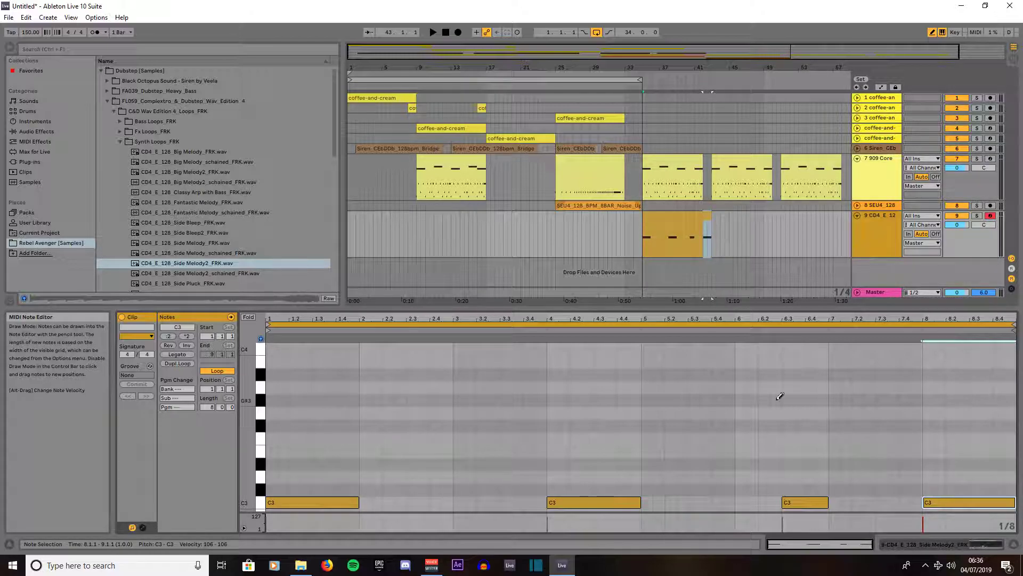
Play back the melody with the drums and set the Simpler track's mixer volume to -6.0 dB
{"action": "key", "text": "space"}
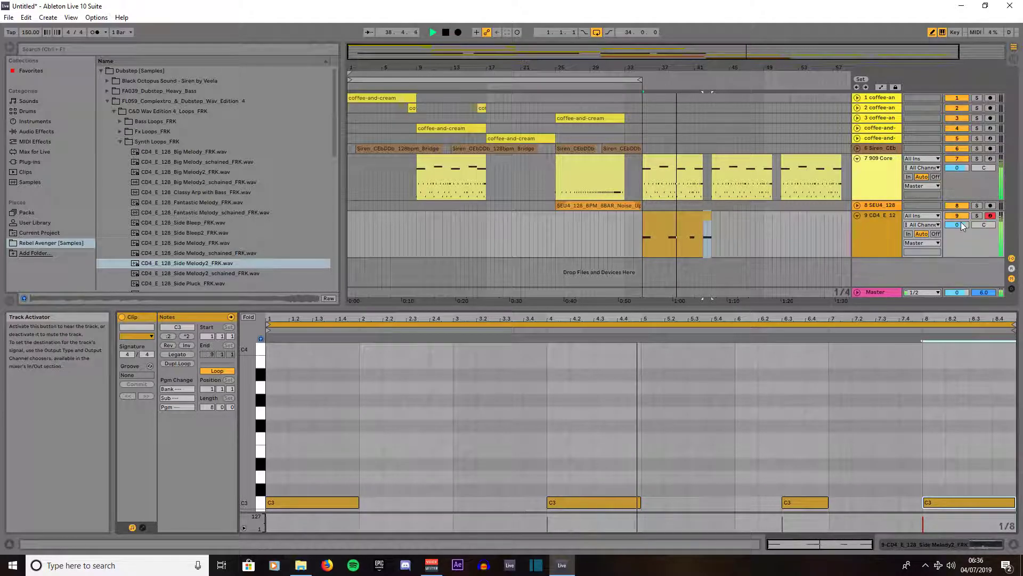
{"action": "left_click_drag", "start_coordinate": [957, 224], "coordinate": [962, 226]}
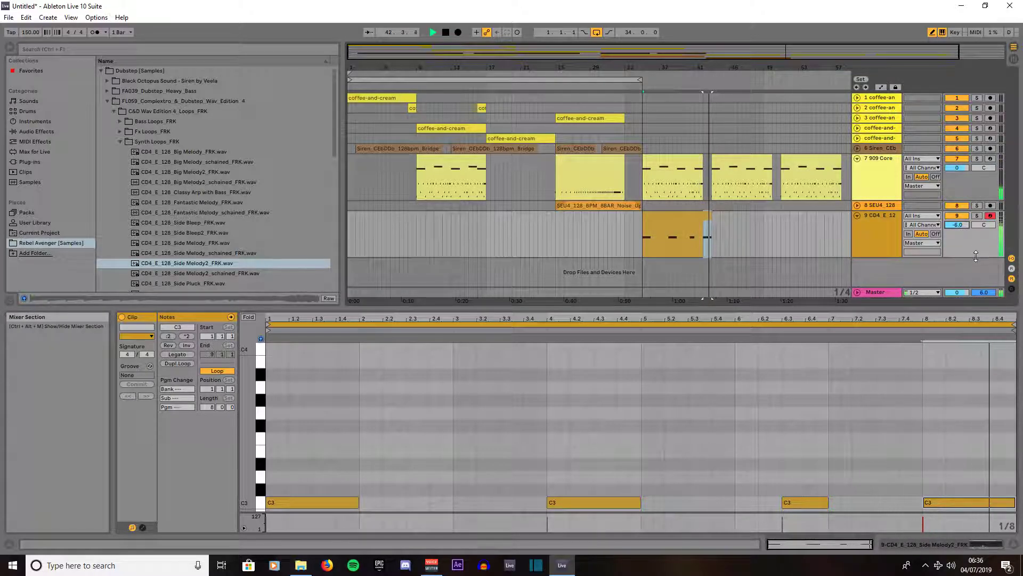
{"action": "key", "text": "space"}
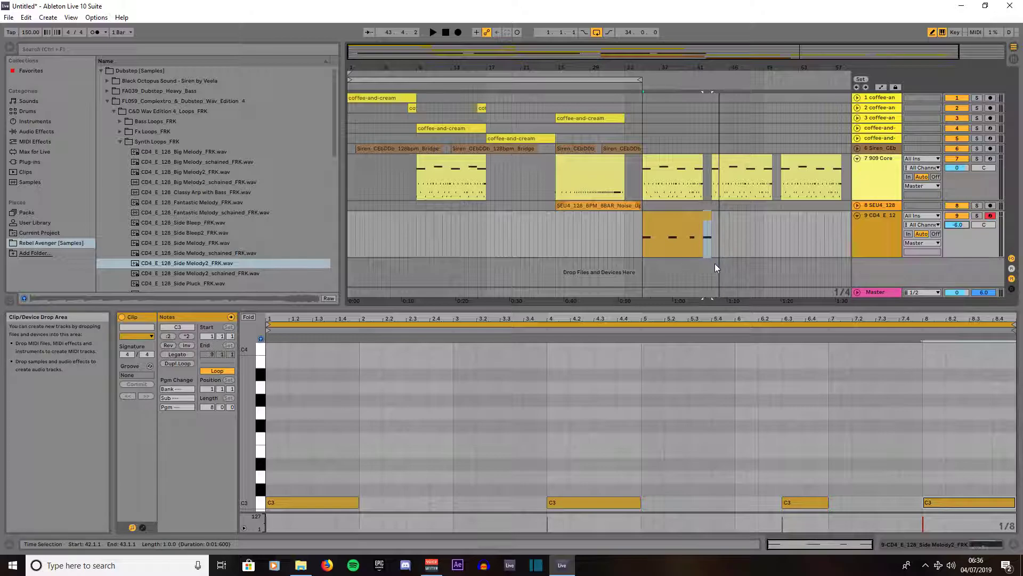
Select the whole eight-bar melody clip on the Simpler track in the arrangement
{"action": "left_click", "coordinate": [666, 218]}
{"action": "mouse_move", "coordinate": [666, 218]}
{"action": "left_mouse_down"}
{"action": "mouse_move", "coordinate": [726, 231]}
{"action": "mouse_move", "coordinate": [666, 227]}
{"action": "left_mouse_up"}
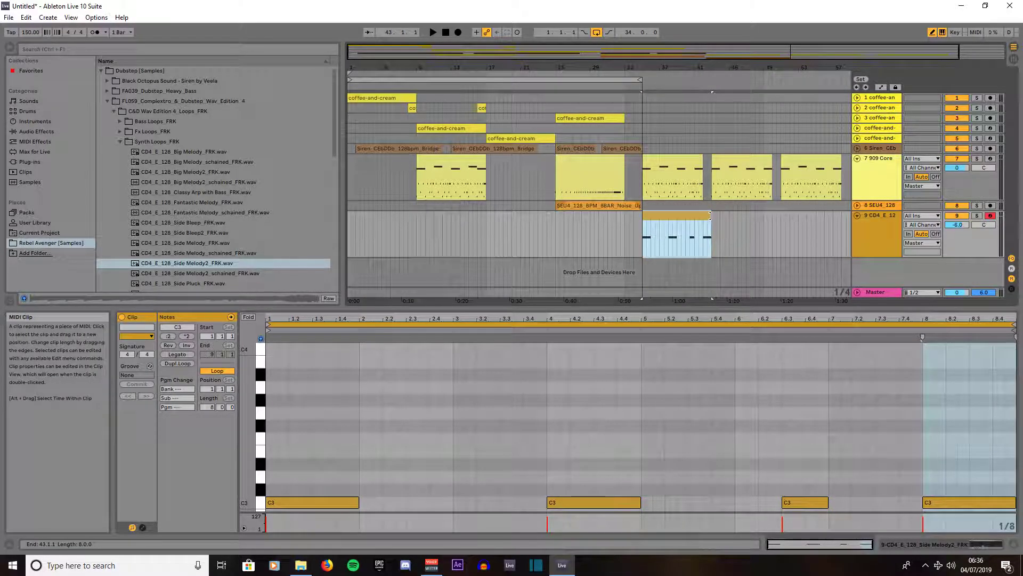
Extend the MIDI clip on track 9 to 24 bars, ending at bar 59
{"action": "mouse_move", "coordinate": [710, 216]}
{"action": "left_mouse_down"}
{"action": "mouse_move", "coordinate": [845, 218]}
{"action": "mouse_move", "coordinate": [812, 224]}
{"action": "left_mouse_up"}
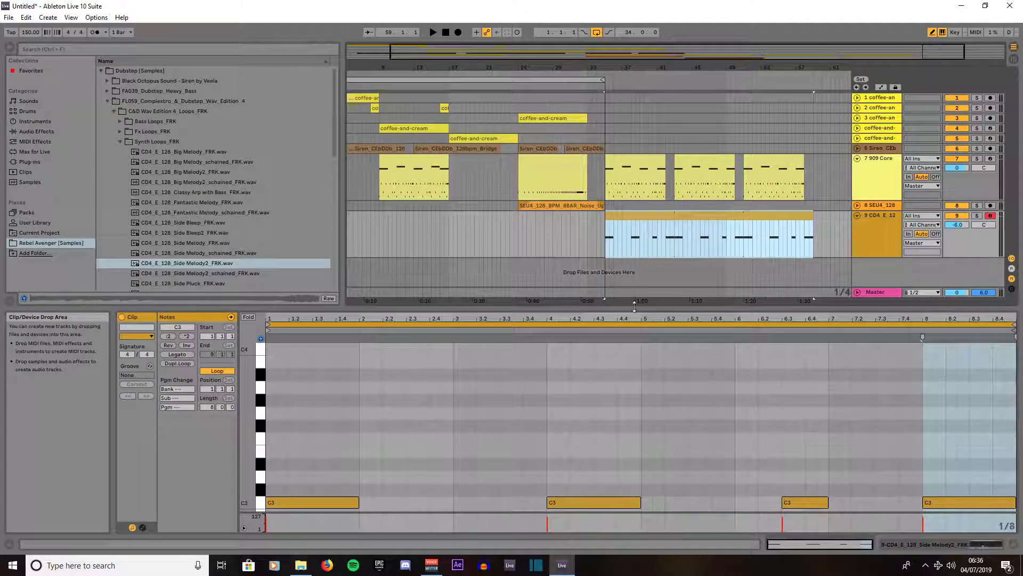
Add MBG2_140_C_BASS_LOOP_07.wav from the MBG2_BASS_LOOPS folder to a new audio track, starting at bar 35
{"action": "left_click", "coordinate": [120, 142]}
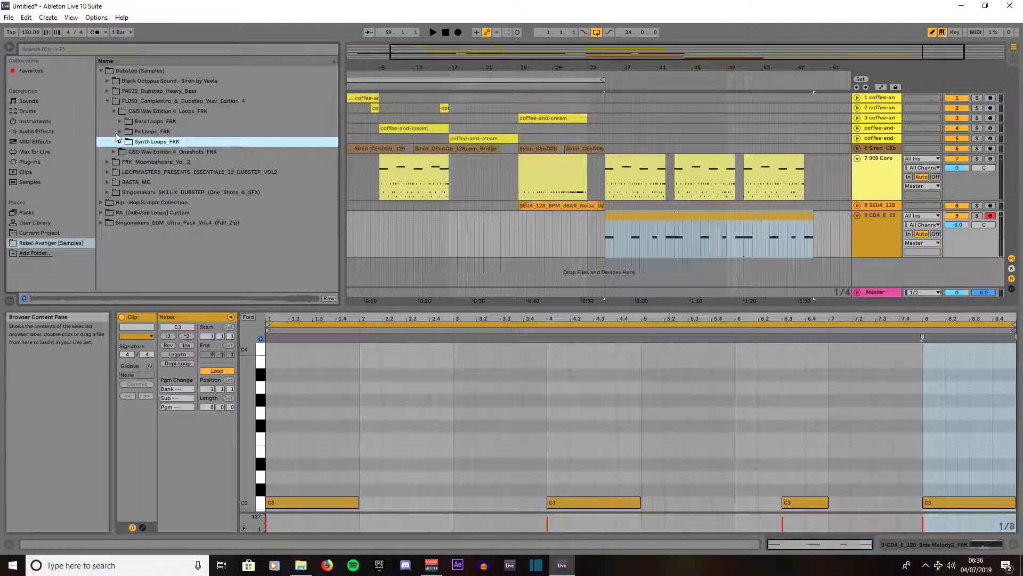
{"action": "left_click", "coordinate": [107, 101]}
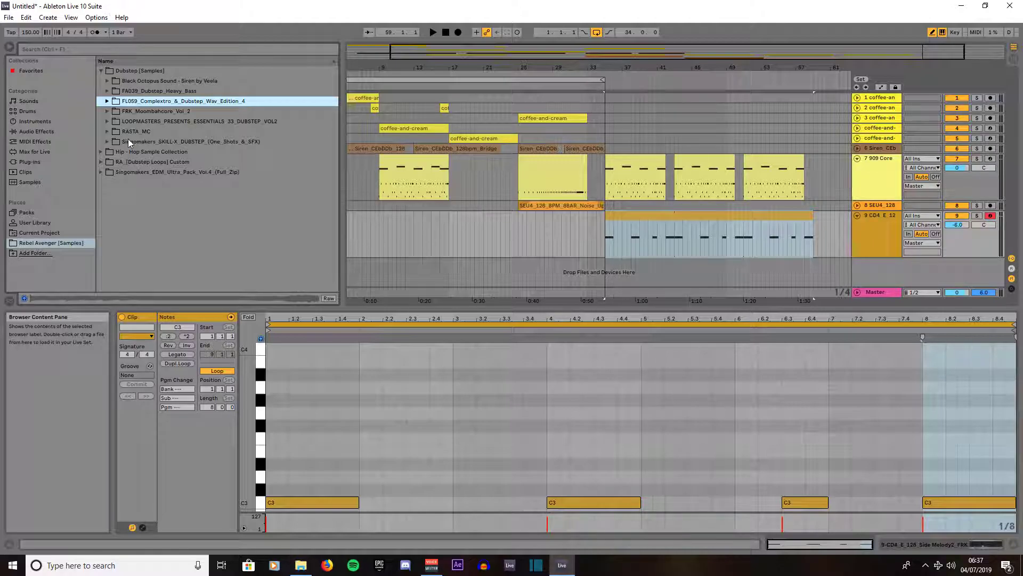
{"action": "left_click", "coordinate": [107, 121]}
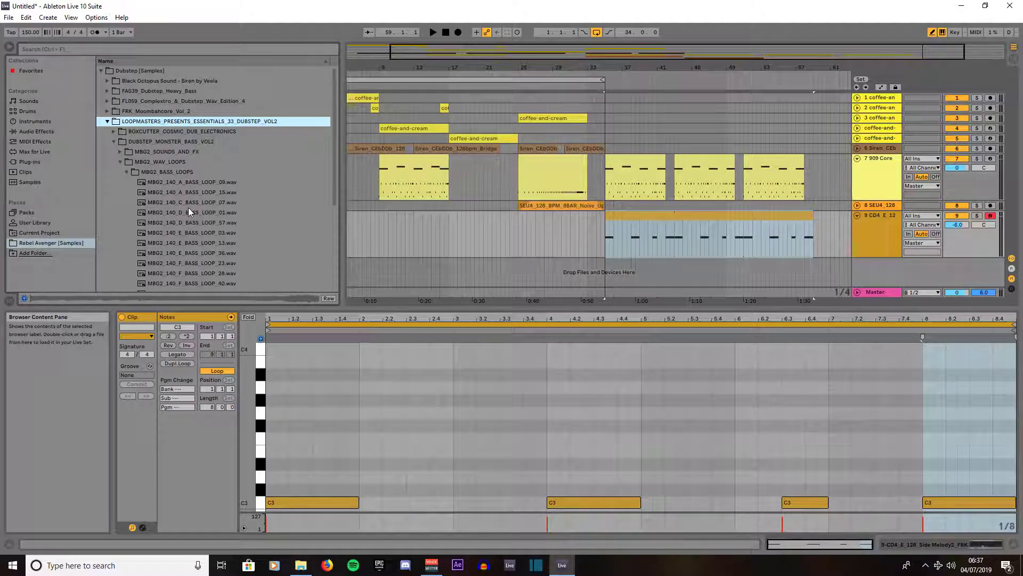
{"action": "scroll", "coordinate": [229, 196], "scroll_direction": "down", "scroll_amount": 2}
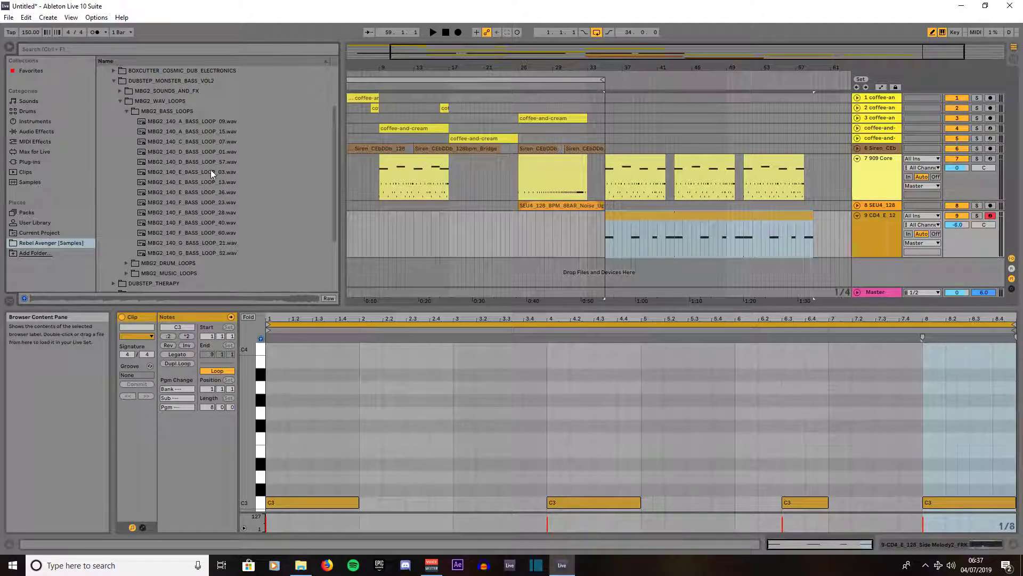
{"action": "left_click", "coordinate": [213, 142]}
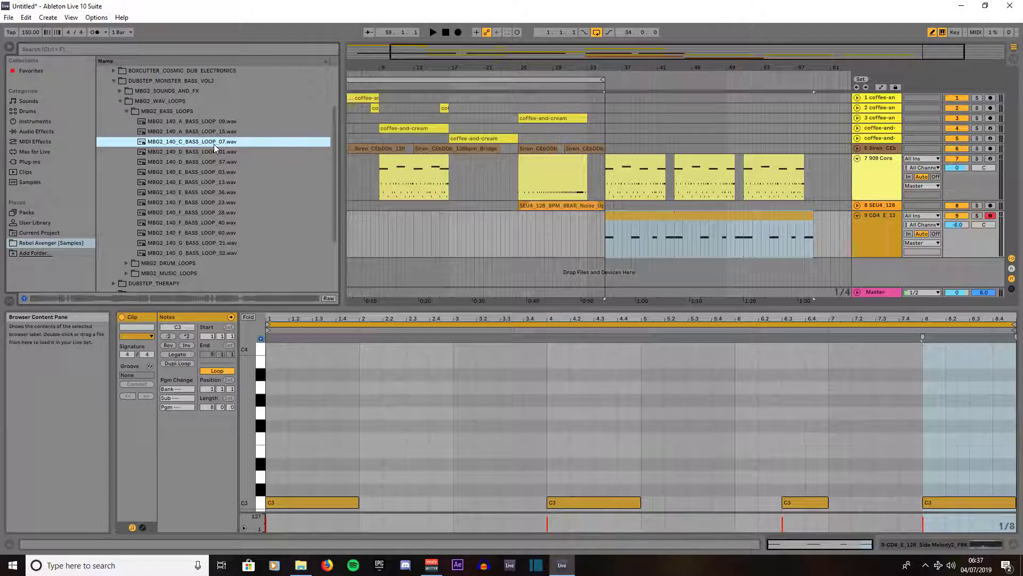
{"action": "left_click_drag", "start_coordinate": [213, 143], "coordinate": [605, 273]}
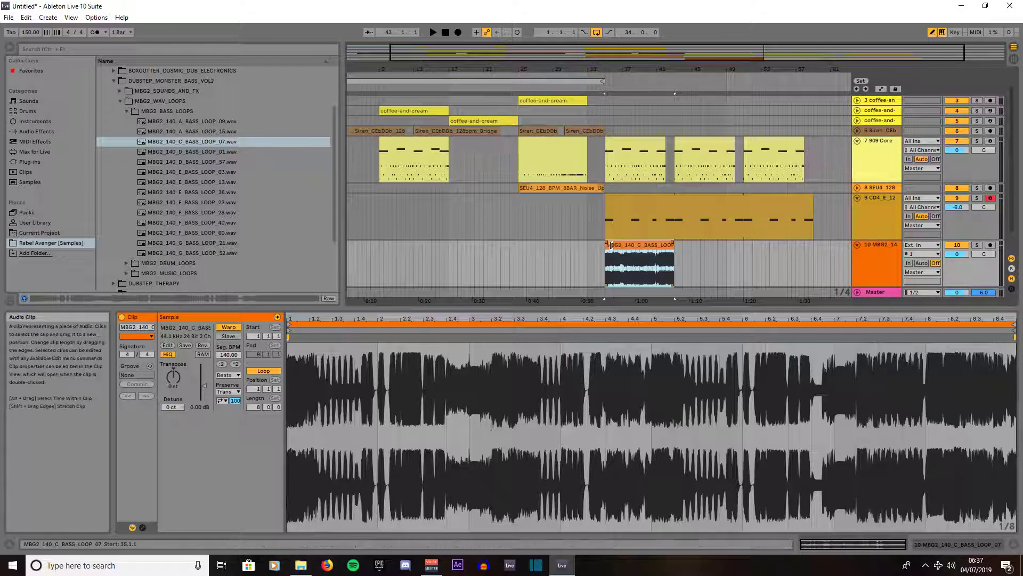
Trim the start of the bass loop clip to bar 36 and delete its section from bar 38 to 39
{"action": "left_click_drag", "start_coordinate": [610, 245], "coordinate": [615, 249]}
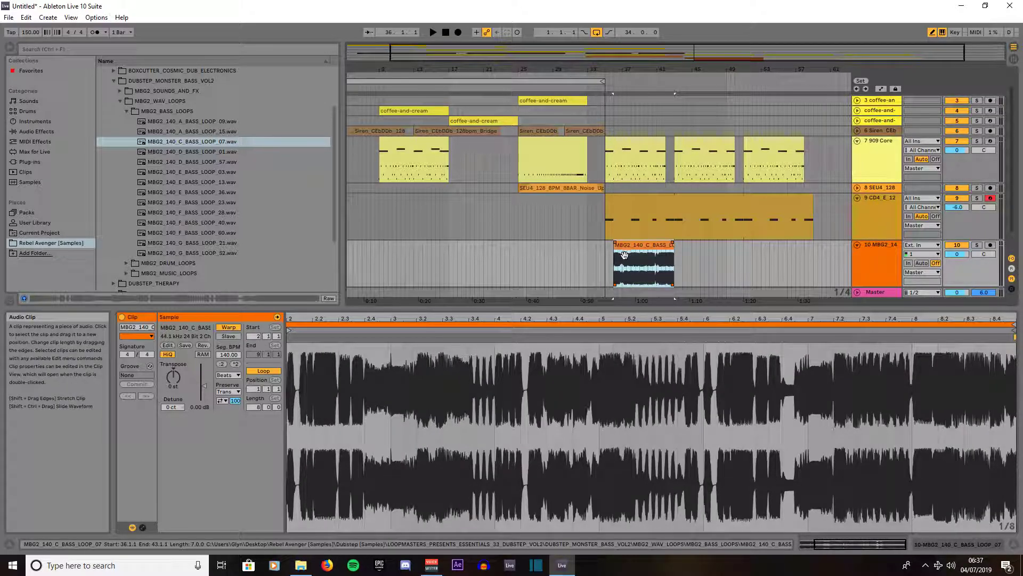
{"action": "left_click", "coordinate": [632, 267]}
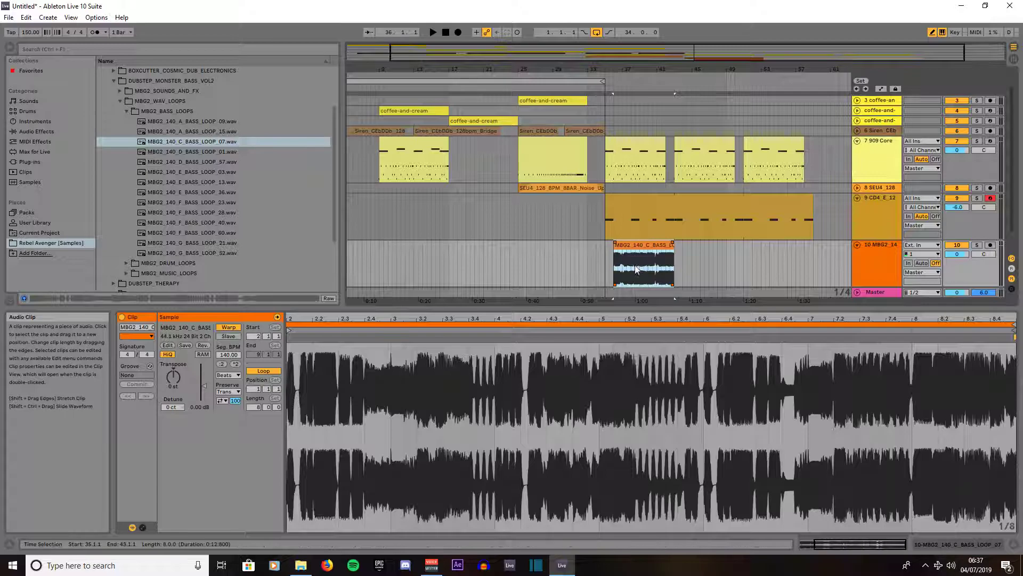
{"action": "left_click_drag", "start_coordinate": [632, 267], "coordinate": [638, 267]}
{"action": "key", "text": "Delete"}
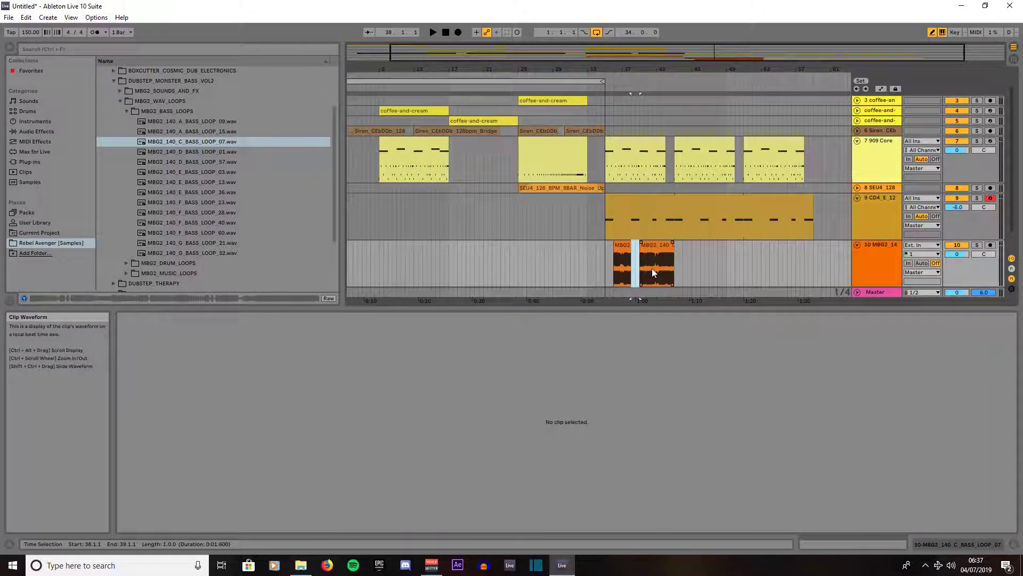
Delete the bass loop section from 40.3 to 41.1 and trim the last piece to end at bar 42
{"action": "left_click", "coordinate": [653, 266]}
{"action": "left_click_drag", "start_coordinate": [652, 266], "coordinate": [660, 267]}
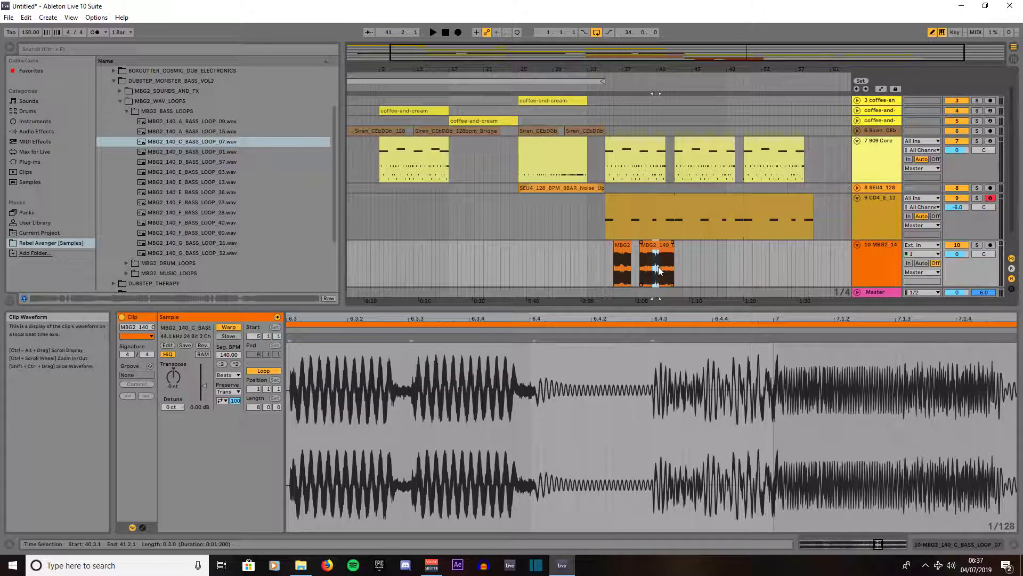
{"action": "key", "text": "Delete"}
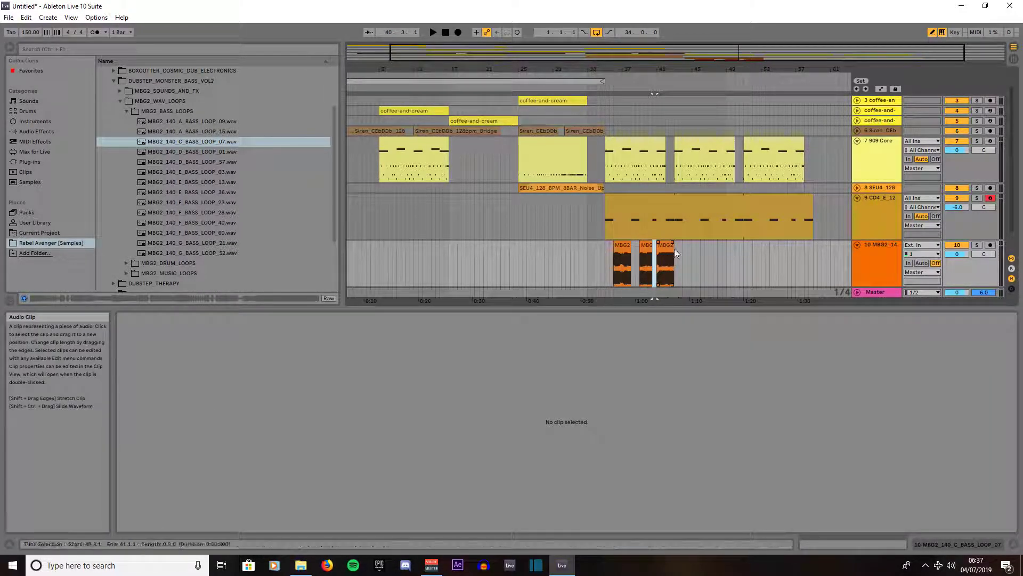
{"action": "left_click", "coordinate": [673, 246]}
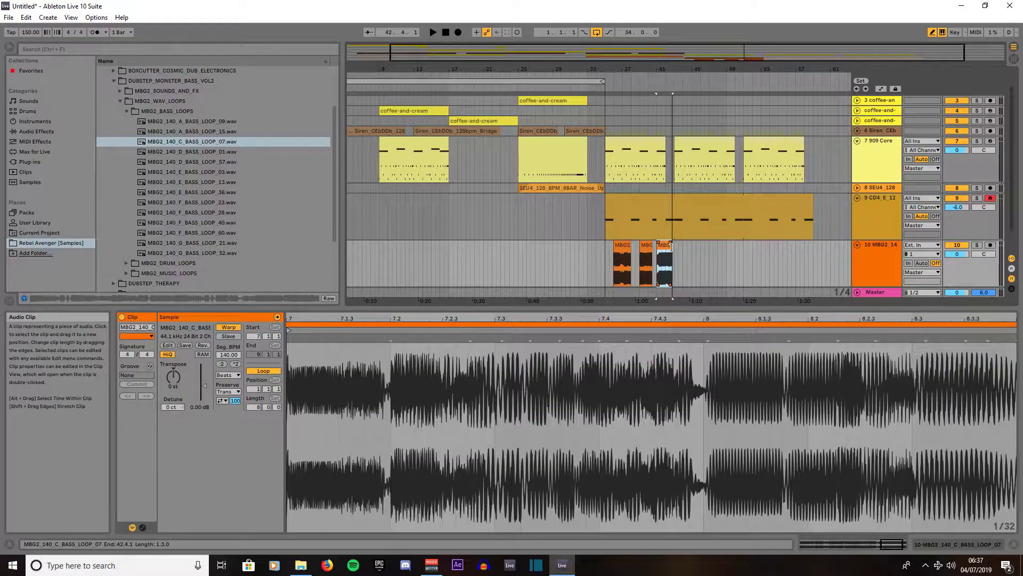
{"action": "left_click_drag", "start_coordinate": [672, 246], "coordinate": [663, 247]}
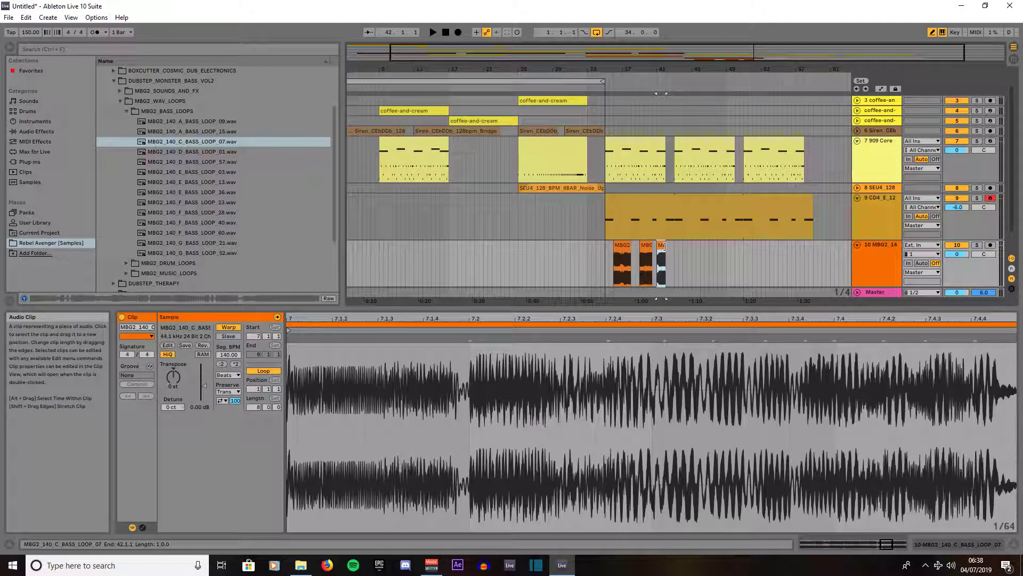
Extend the arrangement loop to 47.3 and play back the section with the cut bass pieces
{"action": "key", "text": "space"}
{"action": "left_click", "coordinate": [599, 223]}
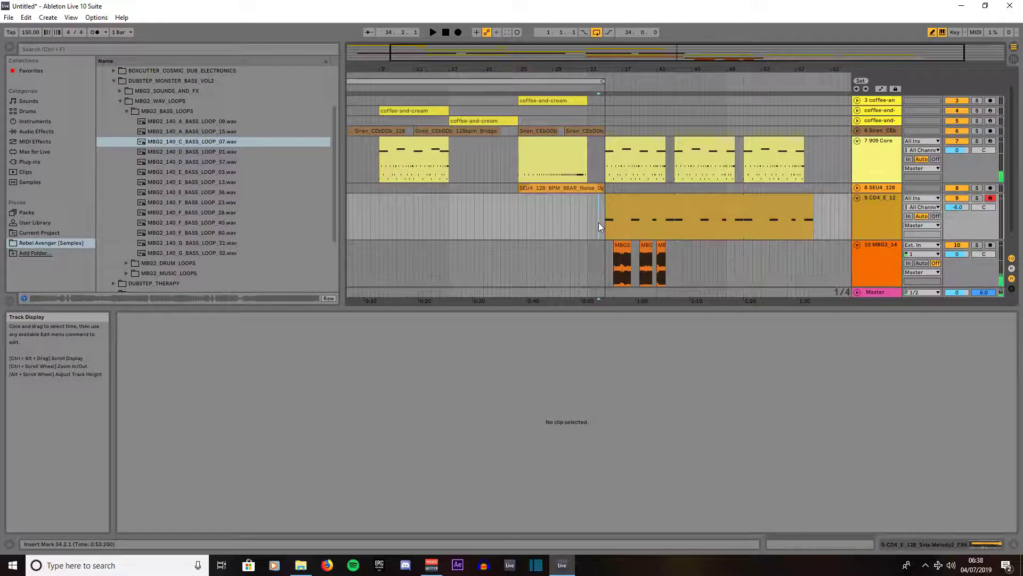
{"action": "key", "text": "space"}
{"action": "left_click_drag", "start_coordinate": [602, 81], "coordinate": [714, 89]}
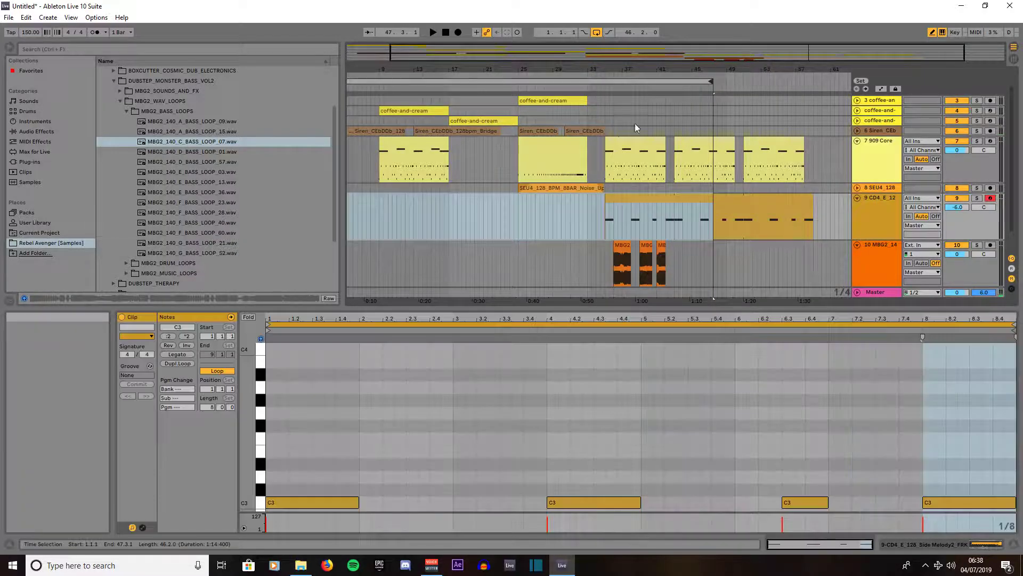
{"action": "left_click", "coordinate": [597, 94]}
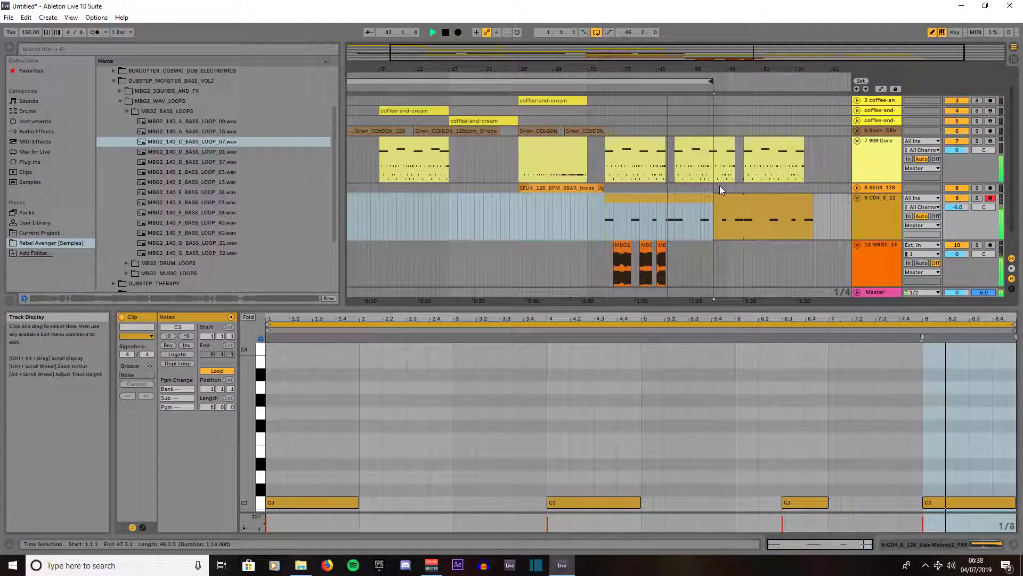
{"action": "key", "text": "space"}
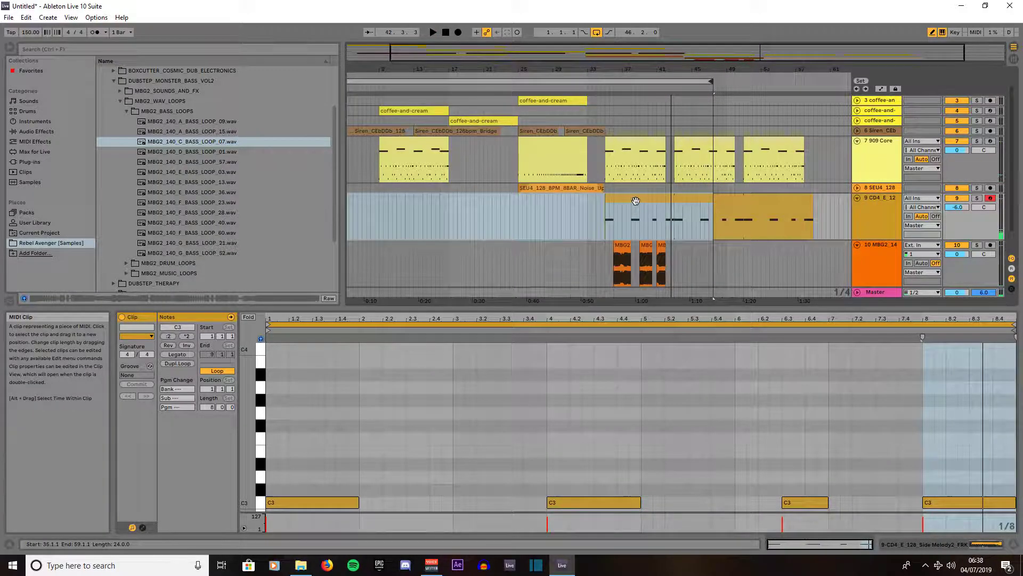
Find and preview SEU4_128_BPM_C_Melody_Loop_077.wav in the SEU4_Melody_Loops folder of the Singomakers EDM Ultra Pack
{"action": "left_click", "coordinate": [636, 207]}
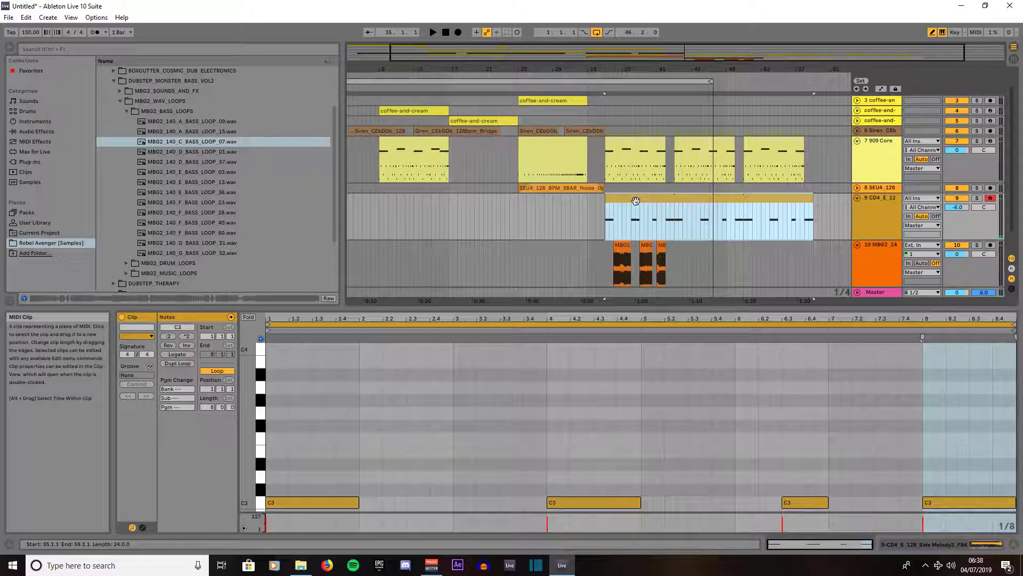
{"action": "left_click", "coordinate": [114, 81]}
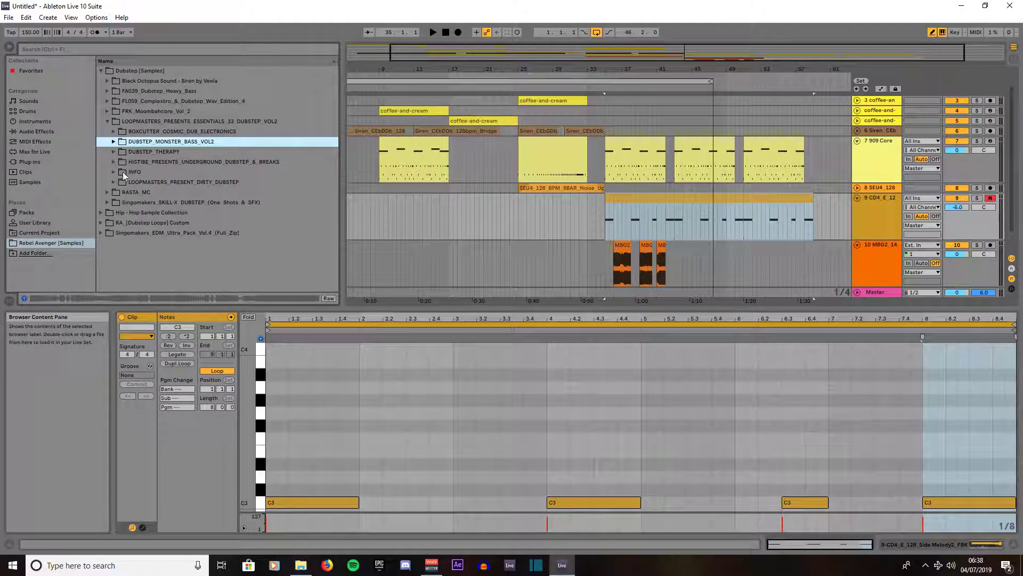
{"action": "left_click", "coordinate": [100, 234]}
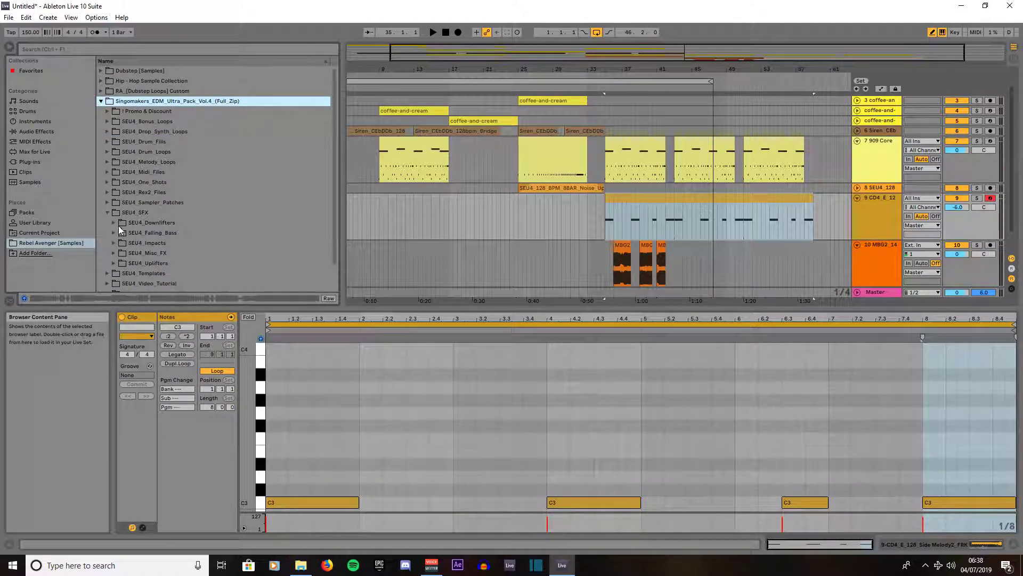
{"action": "scroll", "coordinate": [136, 178], "scroll_direction": "down", "scroll_amount": 1}
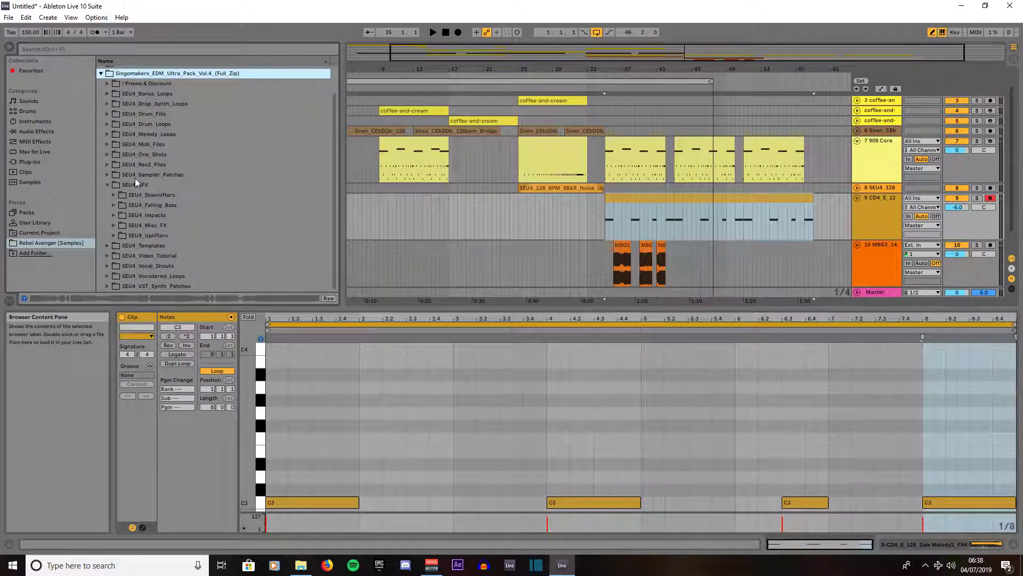
{"action": "left_click", "coordinate": [107, 134]}
{"action": "scroll", "coordinate": [175, 224], "scroll_direction": "down", "scroll_amount": 2}
{"action": "scroll", "coordinate": [175, 221], "scroll_direction": "down", "scroll_amount": 2}
{"action": "left_click", "coordinate": [190, 233]}
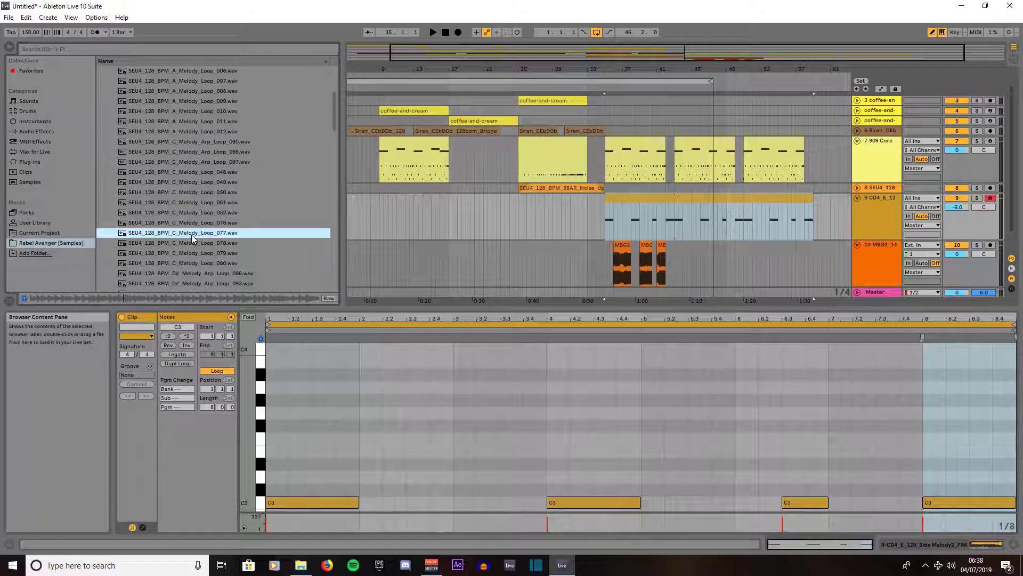
Replace the sample in track 9's sampler instrument with SEU4_128_BPM_C_Melody_Loop_077
{"action": "left_click", "coordinate": [657, 202]}
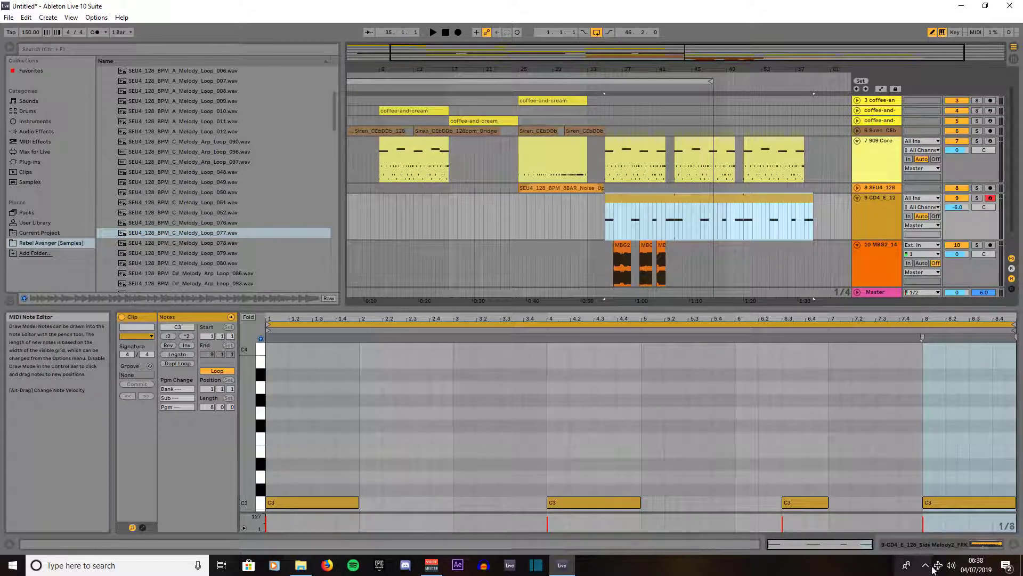
{"action": "left_click", "coordinate": [957, 542]}
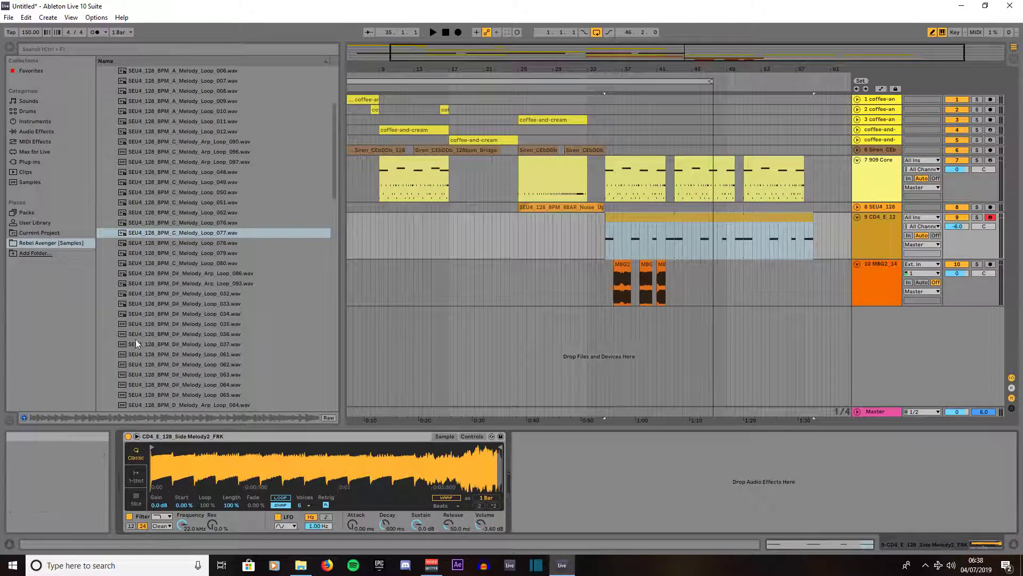
{"action": "left_click", "coordinate": [147, 235]}
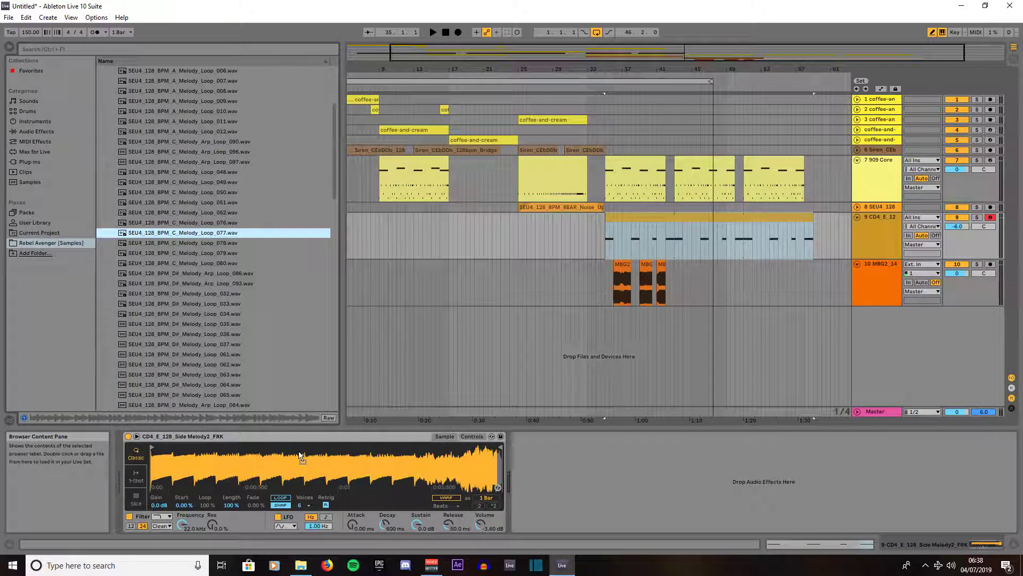
{"action": "left_click_drag", "start_coordinate": [296, 460], "coordinate": [296, 461]}
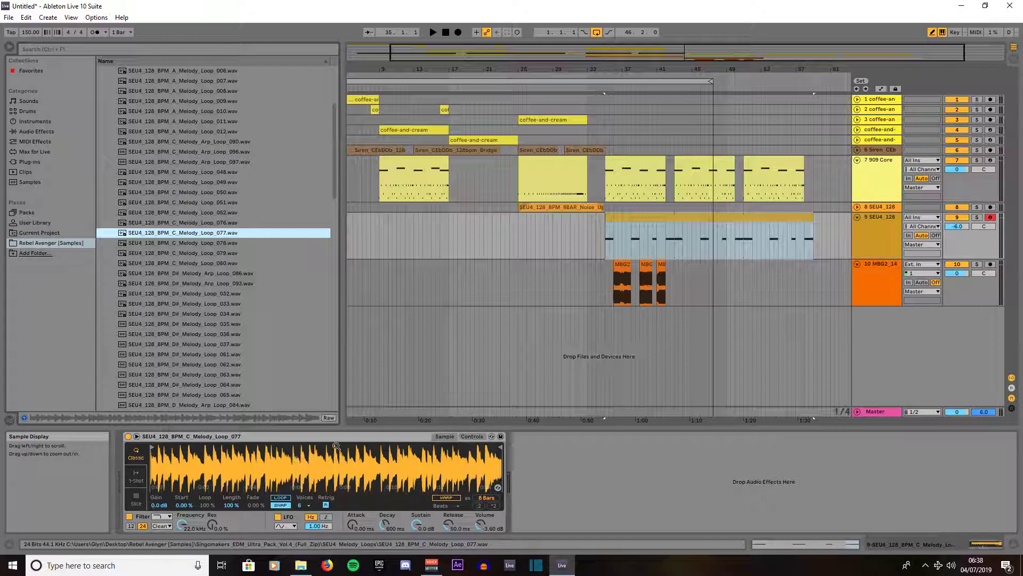
Play the arrangement from the track 9 MIDI clip and set the bass loop track's volume to -3.2 dB
{"action": "left_click", "coordinate": [642, 219]}
{"action": "key", "text": "space"}
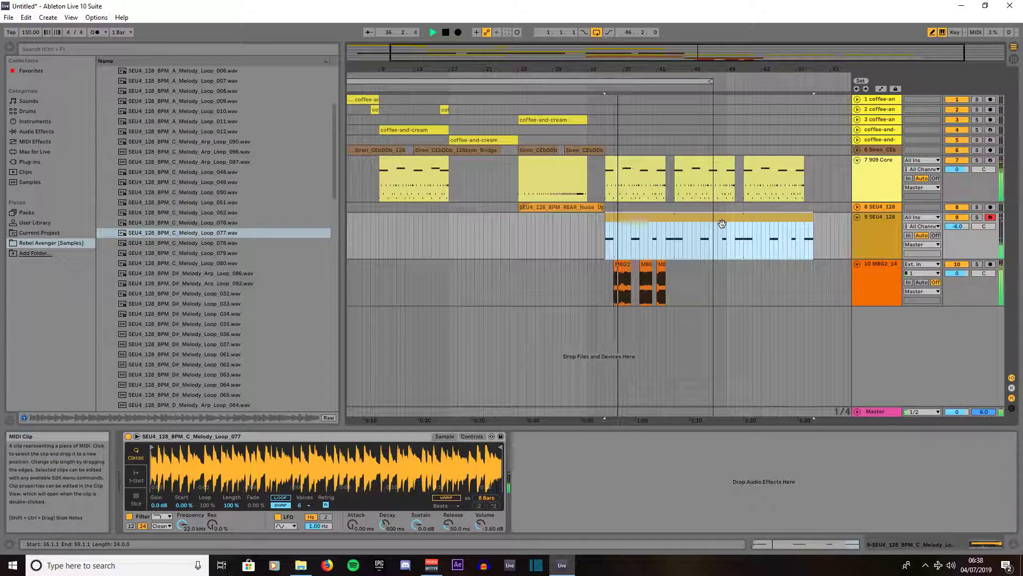
{"action": "mouse_move", "coordinate": [961, 272]}
{"action": "left_mouse_down"}
{"action": "mouse_move", "coordinate": [962, 287]}
{"action": "mouse_move", "coordinate": [962, 274]}
{"action": "left_mouse_up"}
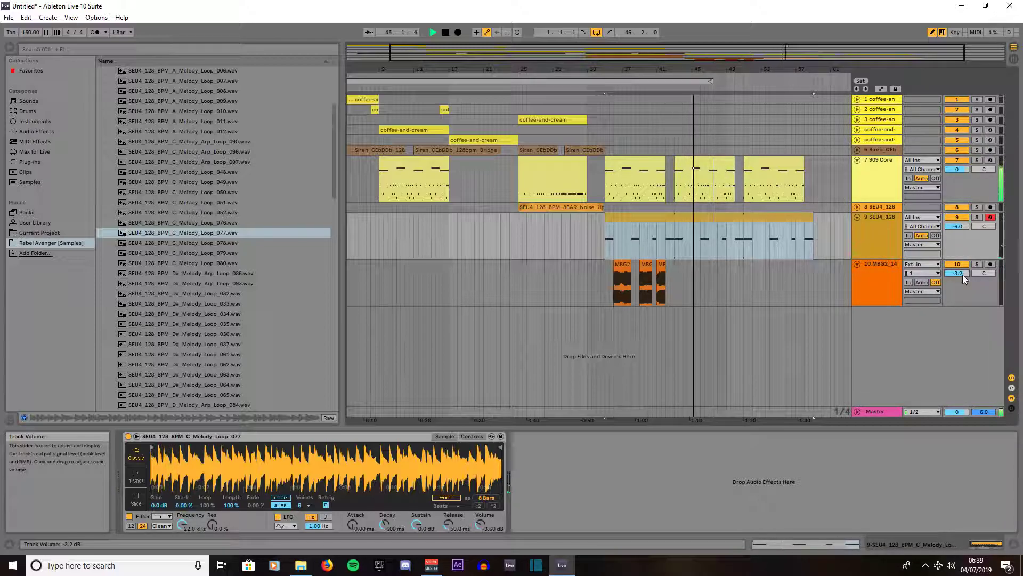
{"action": "key", "text": "space"}
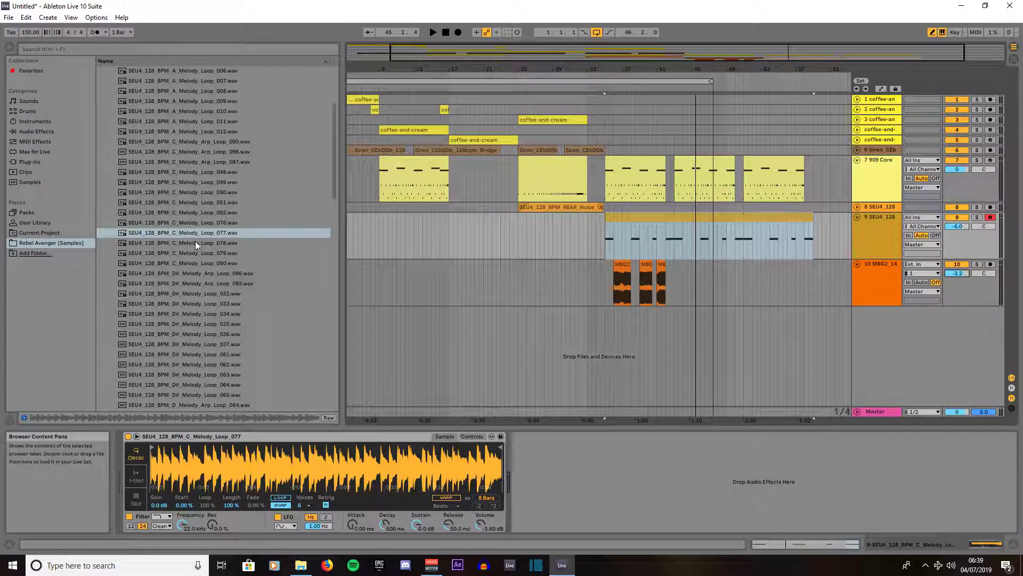
Add MBG2_140_C_BASS_LOOP_07.wav from DUBSTEP_MONSTER_BASS_VOL2 to another new audio track, starting at 48.2
{"action": "scroll", "coordinate": [145, 166], "scroll_direction": "up", "scroll_amount": 2}
{"action": "scroll", "coordinate": [145, 166], "scroll_direction": "up", "scroll_amount": 4}
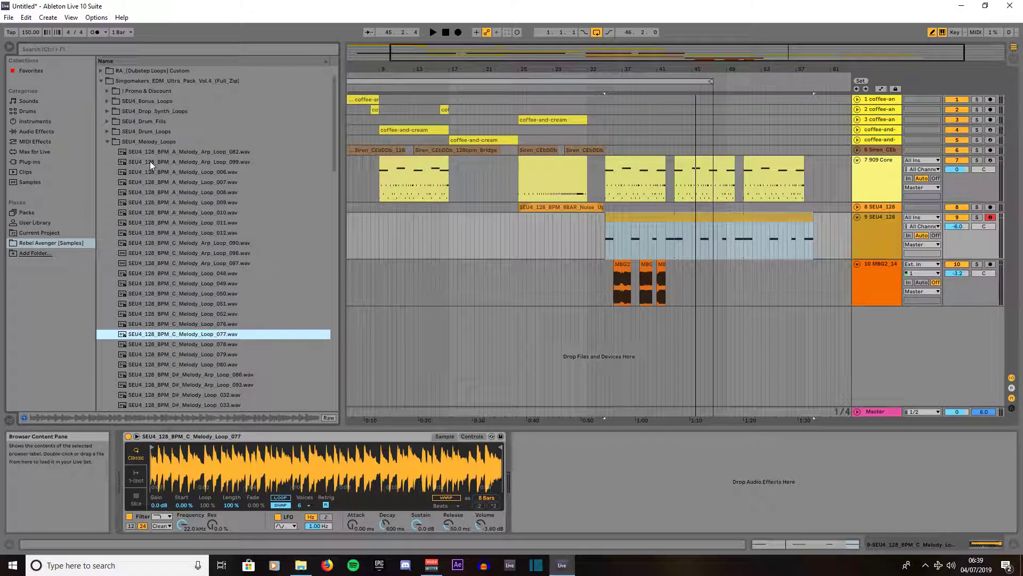
{"action": "left_click", "coordinate": [101, 101]}
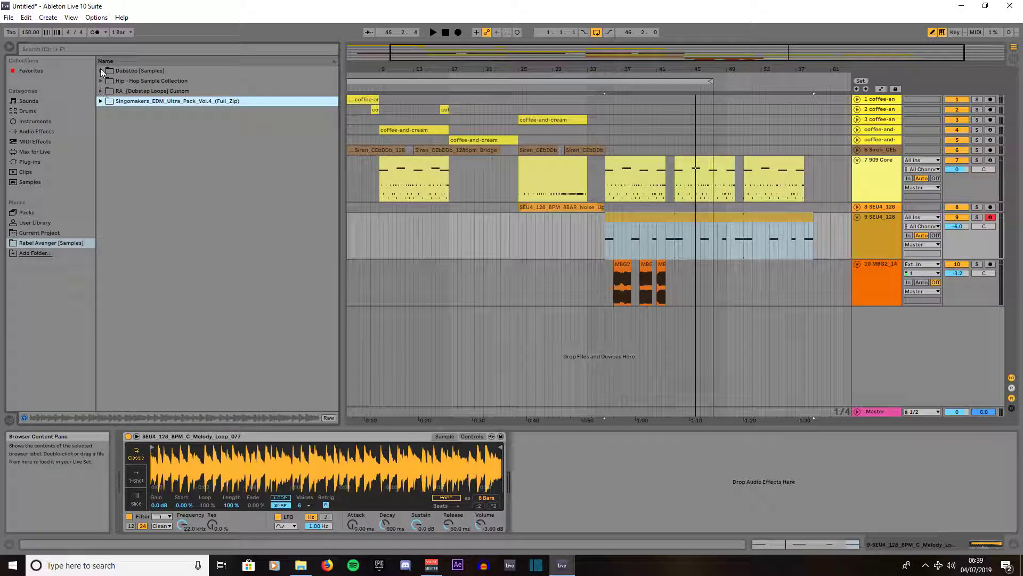
{"action": "left_click", "coordinate": [101, 69]}
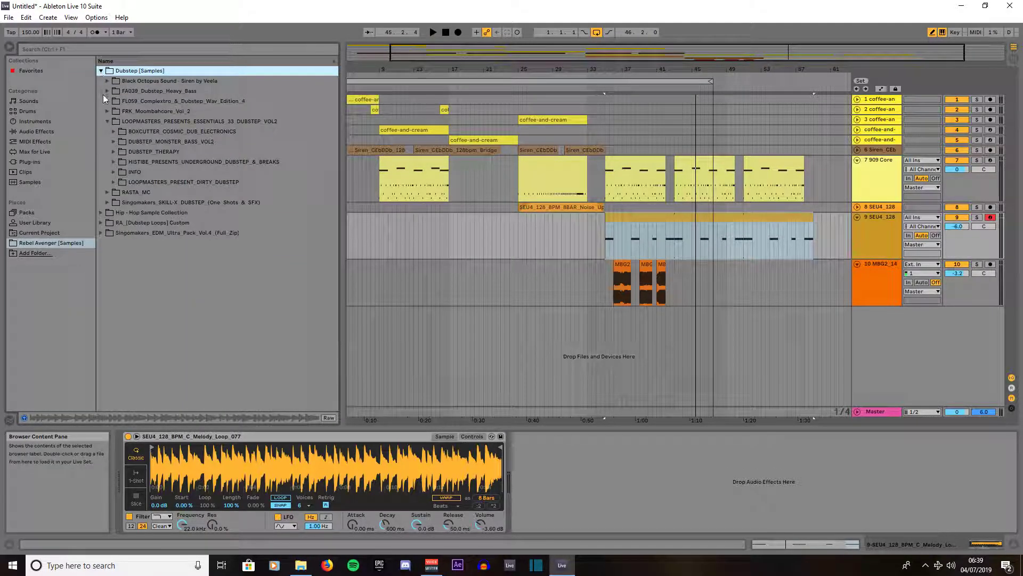
{"action": "left_click", "coordinate": [113, 140]}
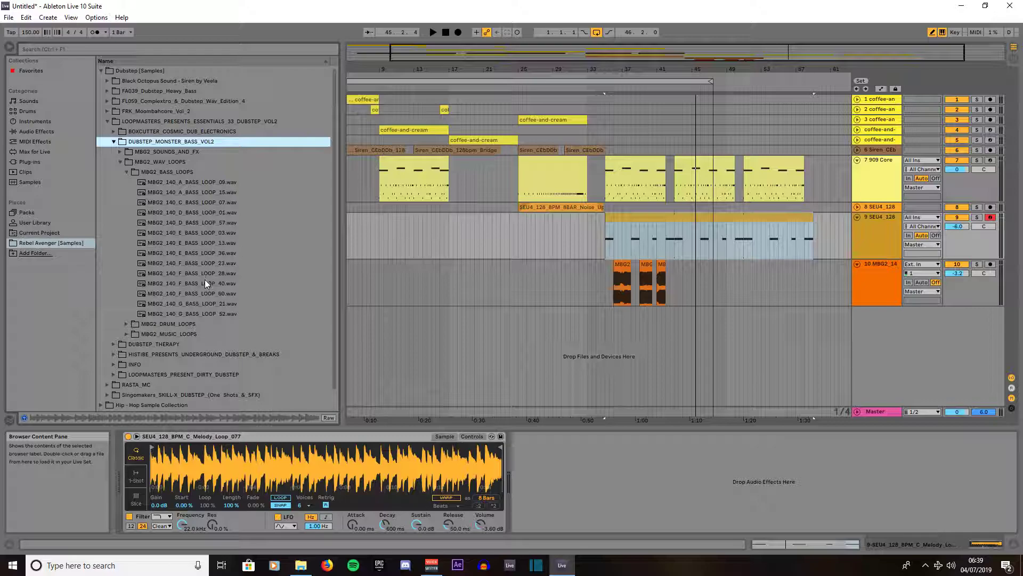
{"action": "left_click_drag", "start_coordinate": [215, 203], "coordinate": [722, 312]}
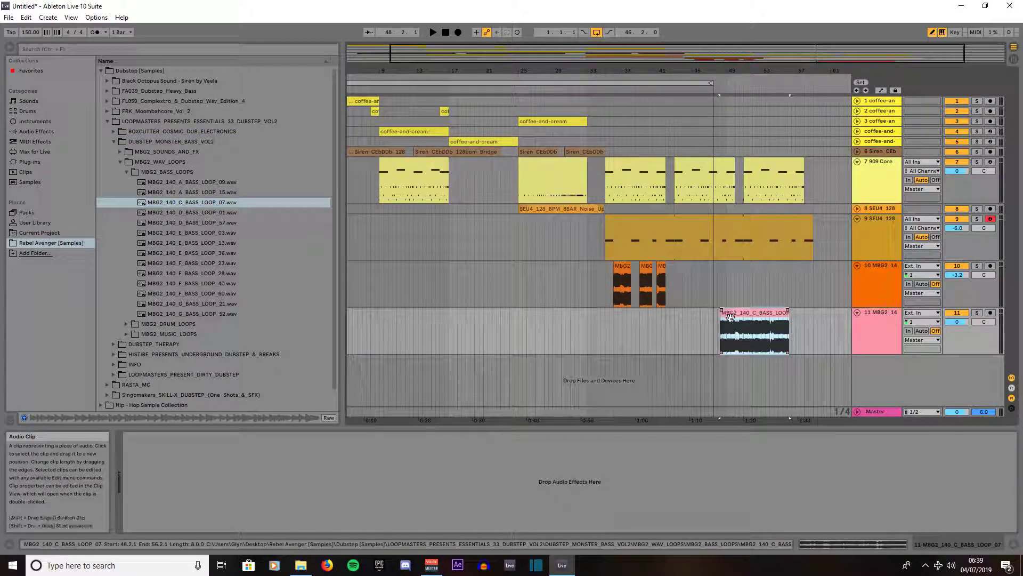
Slice the MBG2_140_C_BASS_LOOP_07 clip to a new MIDI track per 1/2 Note with the Built-in preset, and delete its original audio track
{"action": "right_click", "coordinate": [729, 317]}
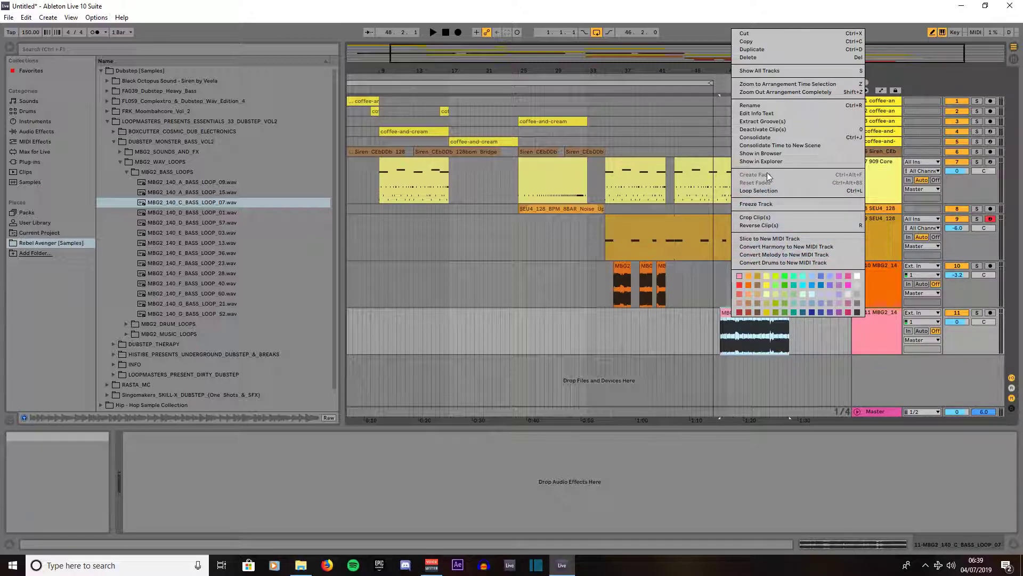
{"action": "left_click", "coordinate": [757, 239]}
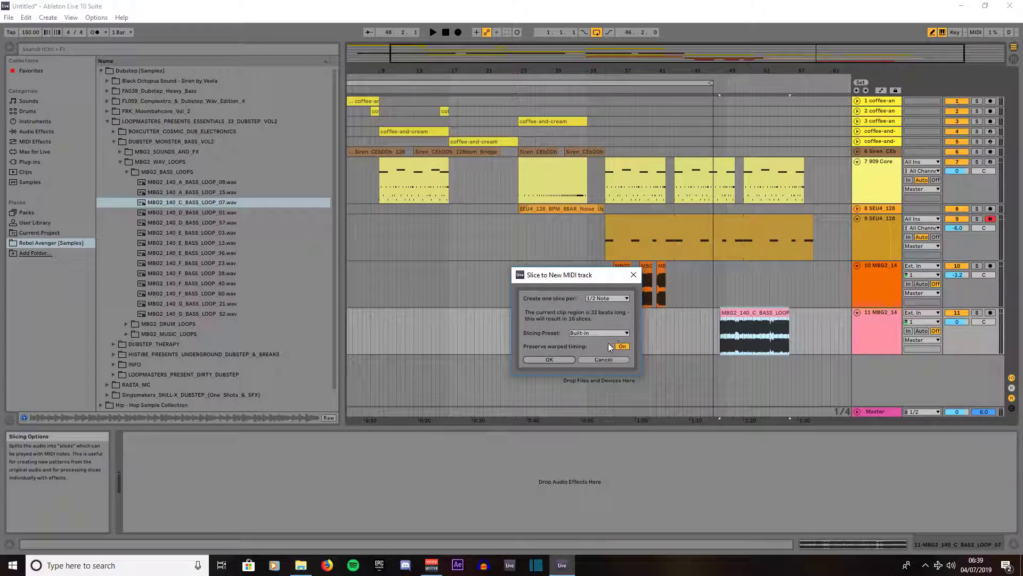
{"action": "left_click", "coordinate": [560, 359]}
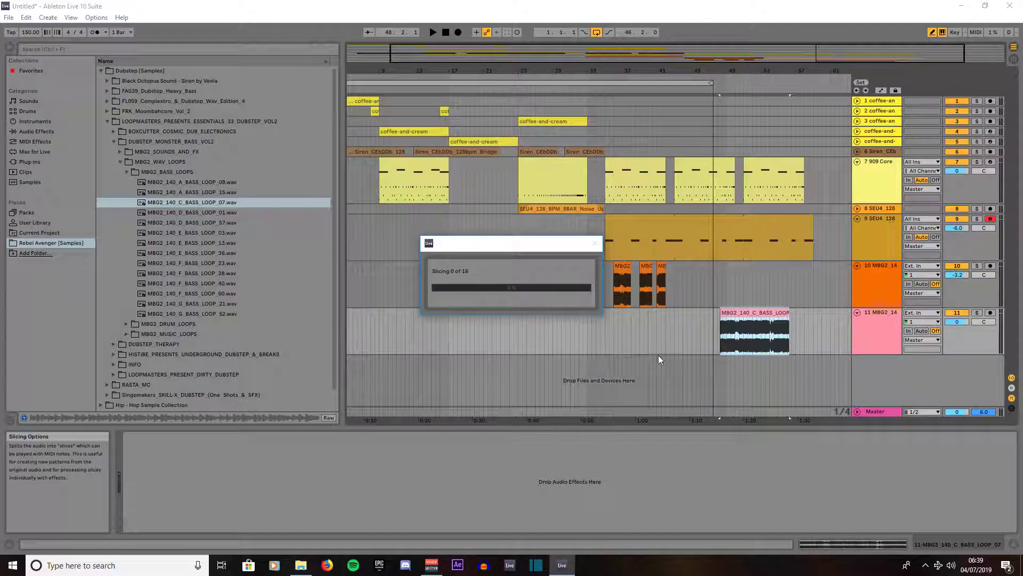
{"action": "left_click", "coordinate": [875, 315]}
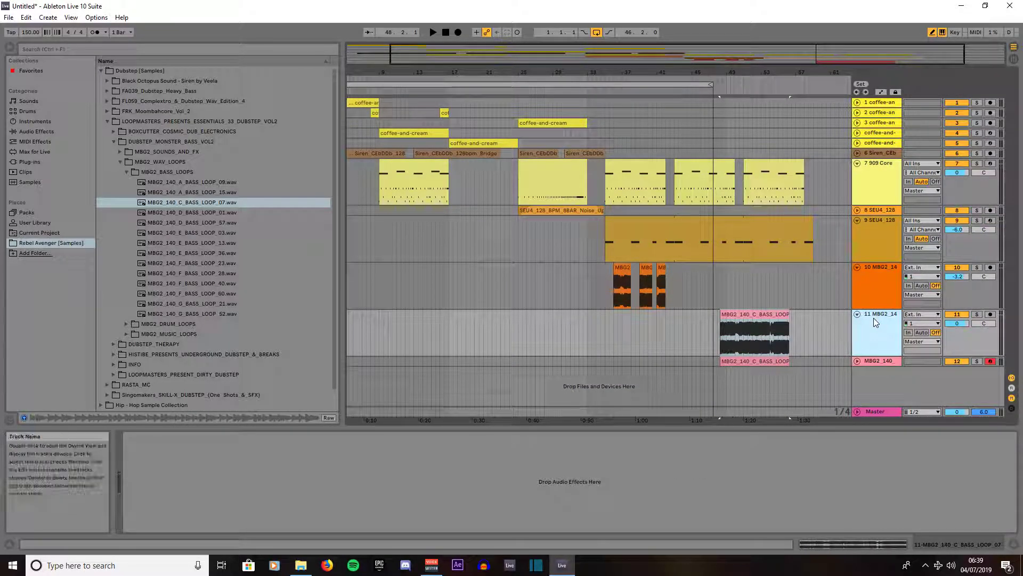
{"action": "key", "text": "Delete"}
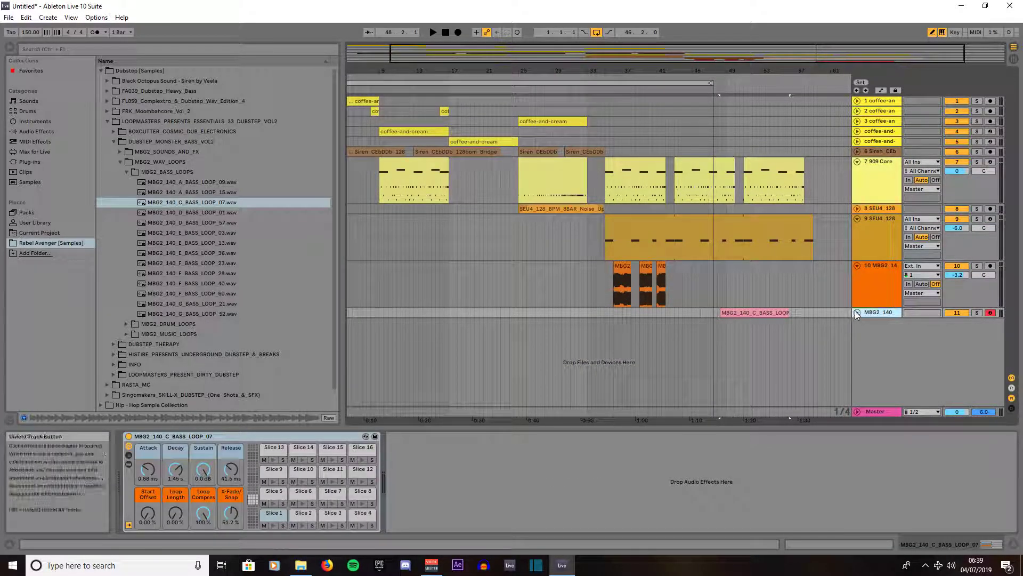
Unfold the sliced bass MIDI track and try adjusting its volume
{"action": "left_click", "coordinate": [857, 312]}
{"action": "left_click_drag", "start_coordinate": [957, 321], "coordinate": [957, 351]}
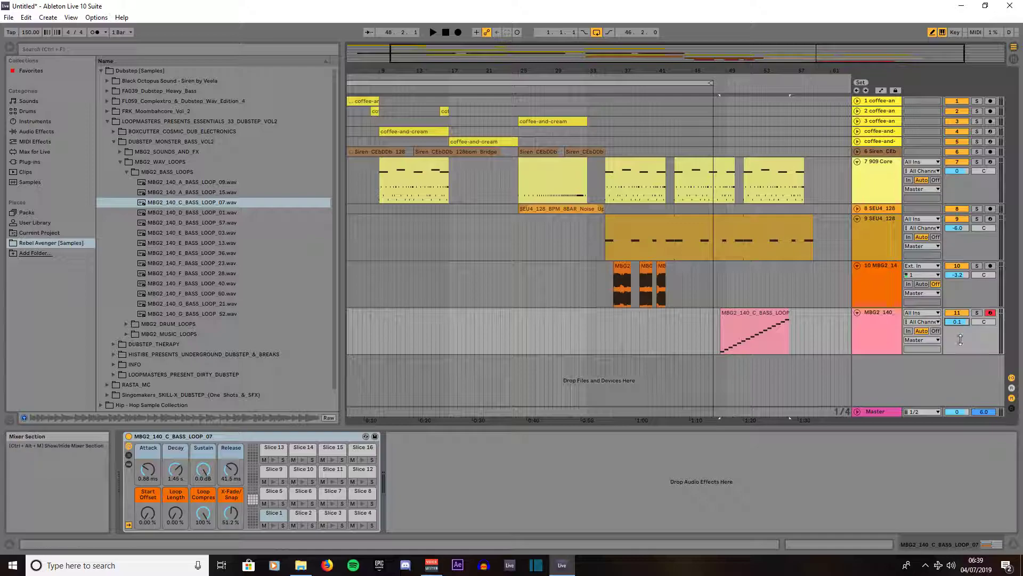
{"action": "left_click_drag", "start_coordinate": [959, 325], "coordinate": [959, 328]}
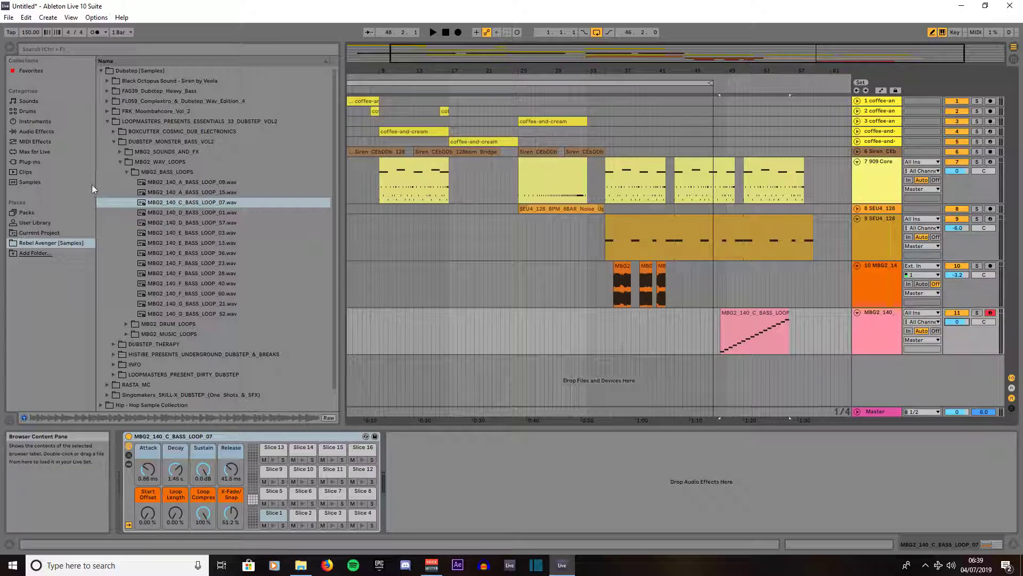
Add the Utility audio effect to the sliced bass track and set its gain to 7.00 dB
{"action": "left_click", "coordinate": [27, 132]}
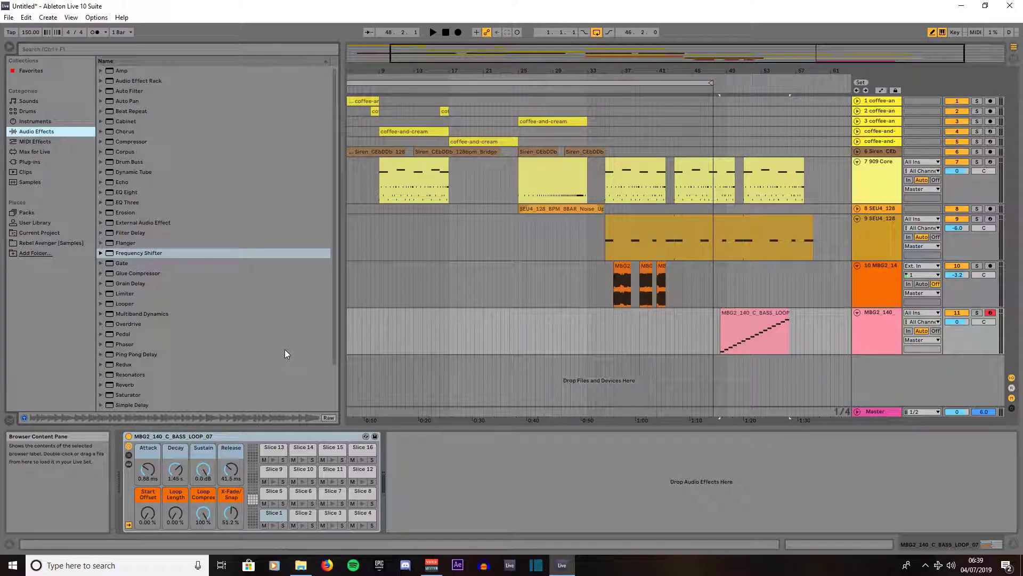
{"action": "key", "text": "Up"}
{"action": "key", "text": "Up"}
{"action": "key", "text": "Up"}
{"action": "scroll", "coordinate": [269, 318], "scroll_direction": "down", "scroll_amount": 1}
{"action": "left_click_drag", "start_coordinate": [123, 385], "coordinate": [687, 321]}
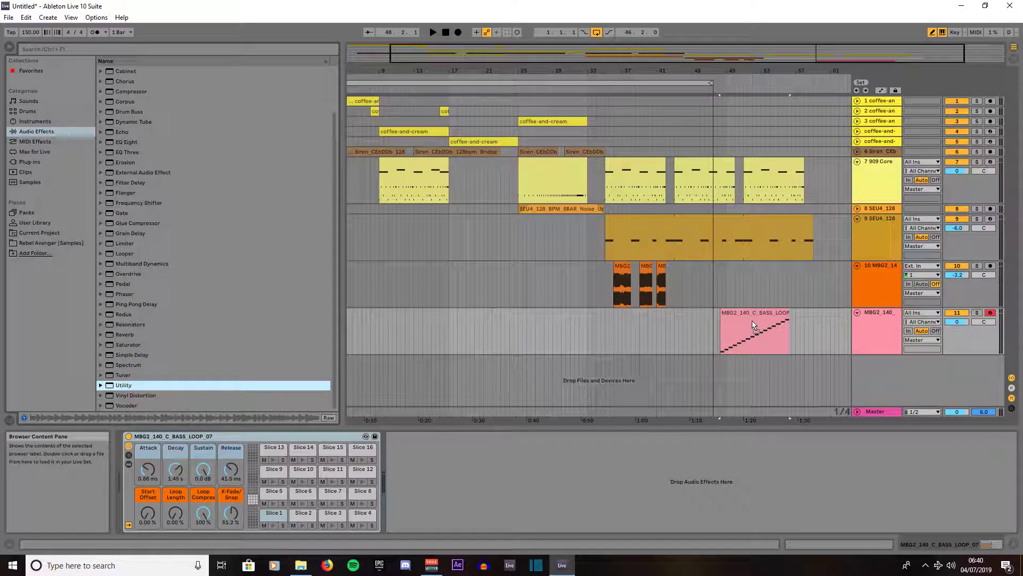
{"action": "left_click_drag", "start_coordinate": [752, 320], "coordinate": [752, 322]}
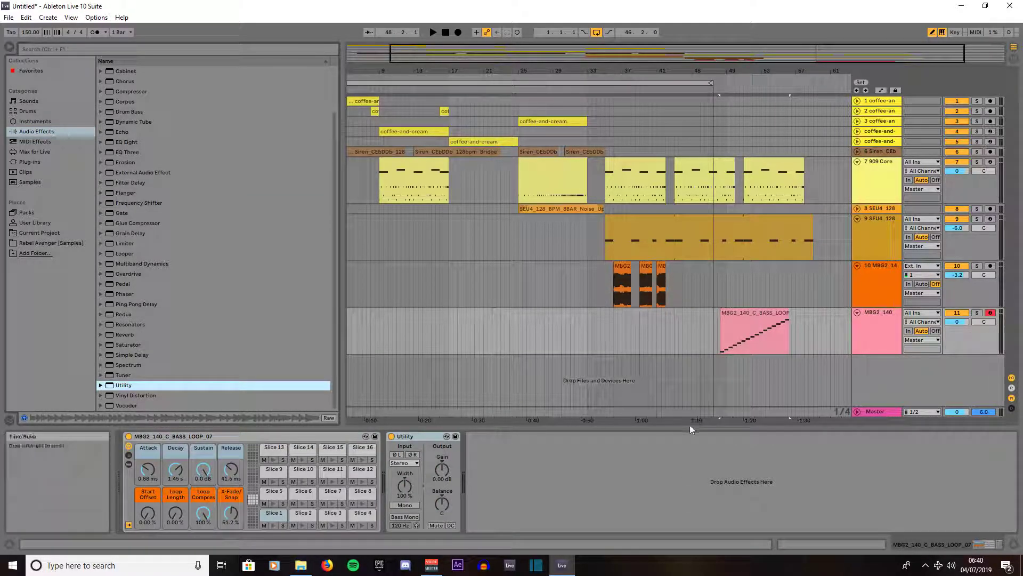
{"action": "left_click_drag", "start_coordinate": [442, 476], "coordinate": [442, 457]}
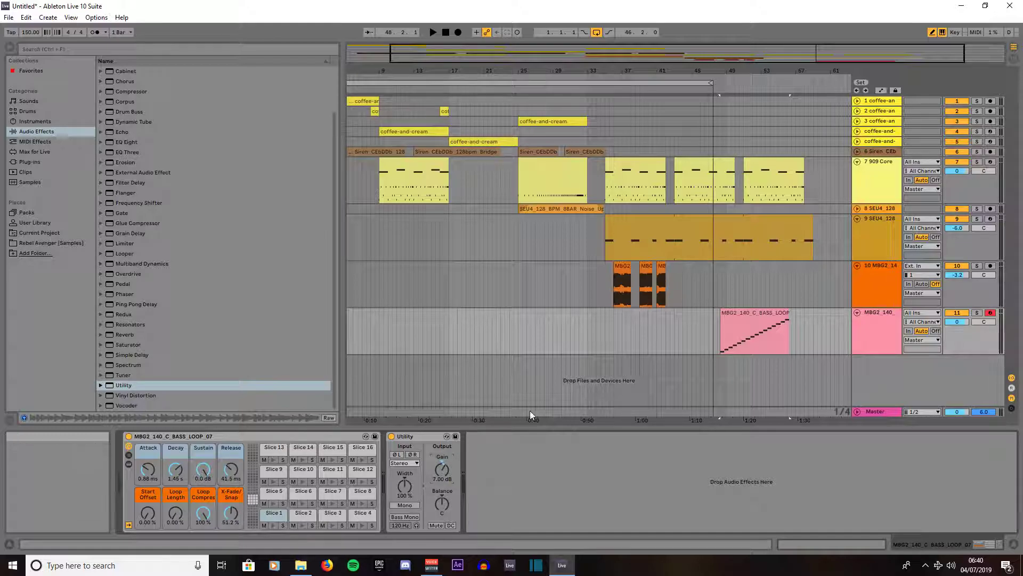
Move the sliced bass MIDI clip to start at 51.1 and set its note editor to a fixed 1/2 grid
{"action": "left_click_drag", "start_coordinate": [750, 313], "coordinate": [776, 318]}
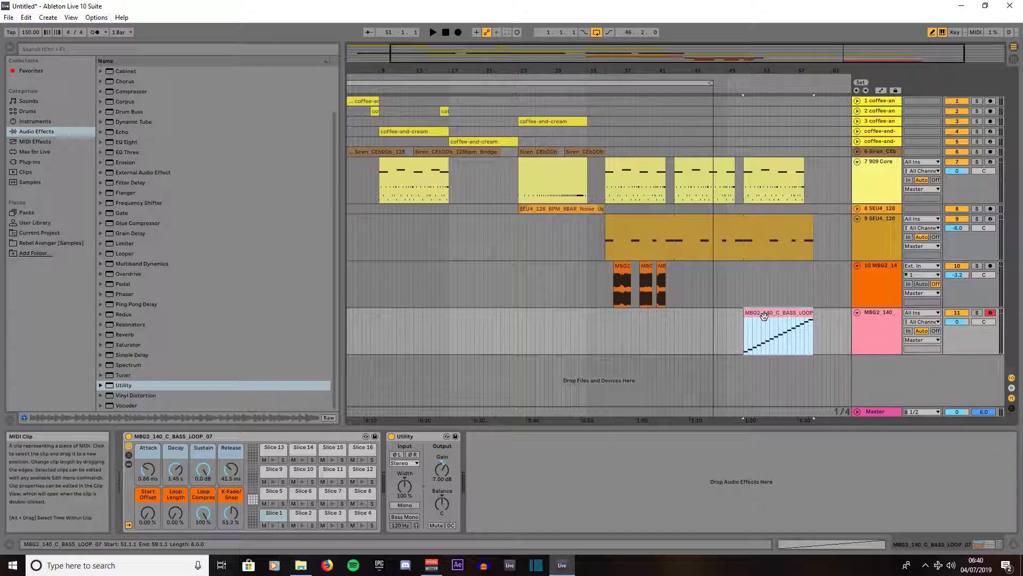
{"action": "left_click", "coordinate": [846, 542]}
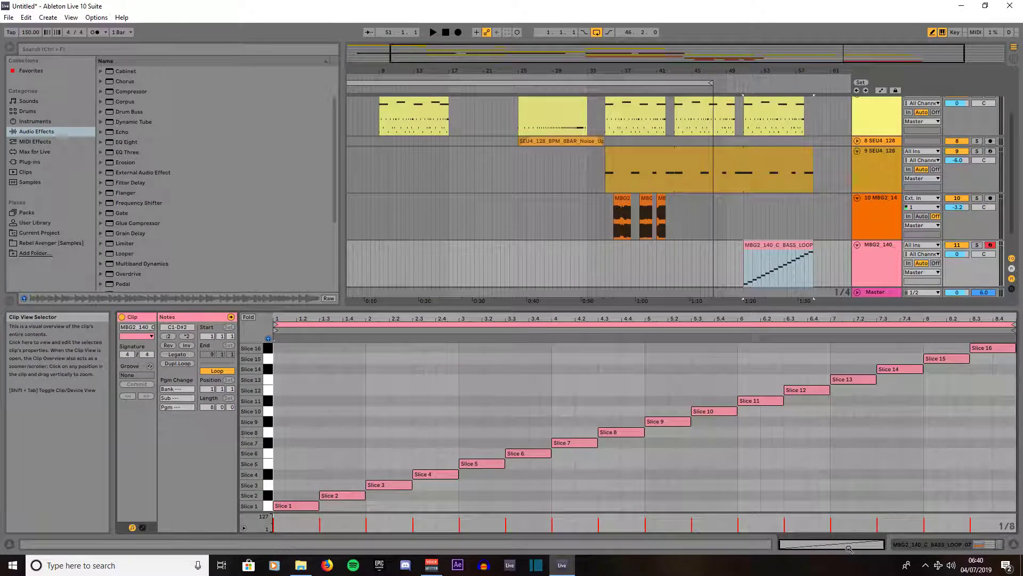
{"action": "right_click", "coordinate": [504, 441]}
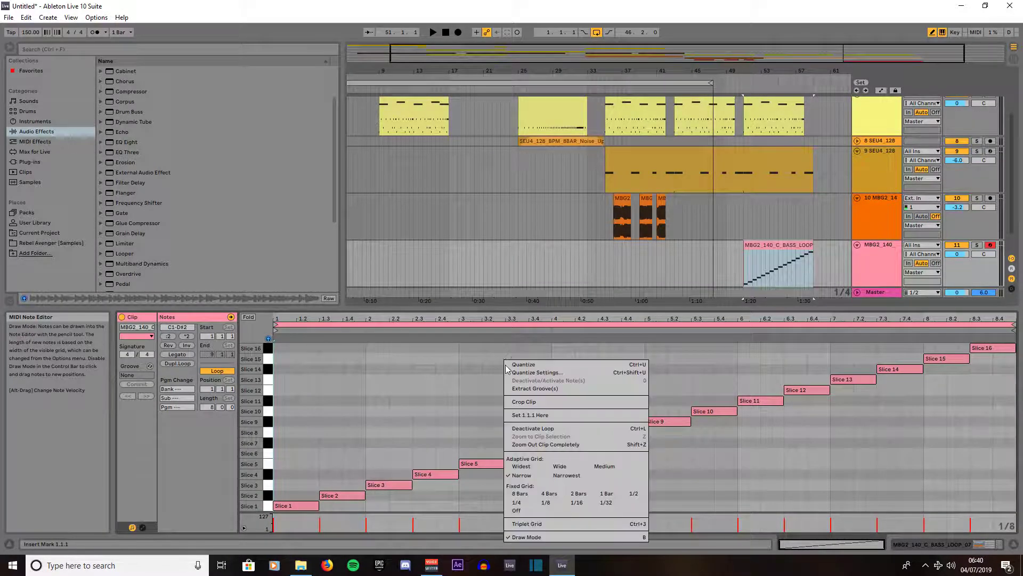
{"action": "left_click", "coordinate": [633, 493]}
Clear all notes from the sliced bass clip
{"action": "left_click", "coordinate": [445, 420]}
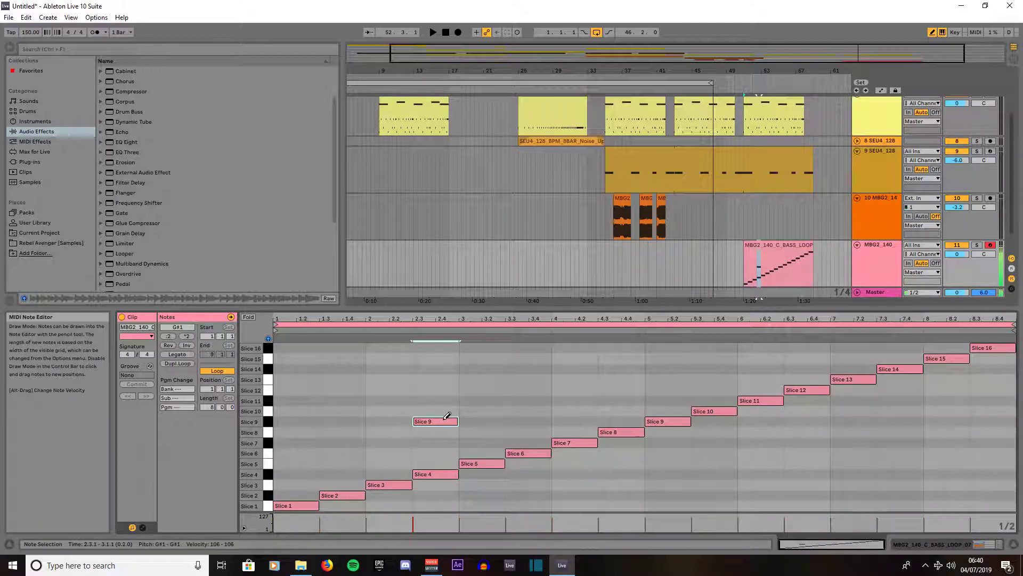
{"action": "key", "text": "ctrl+a"}
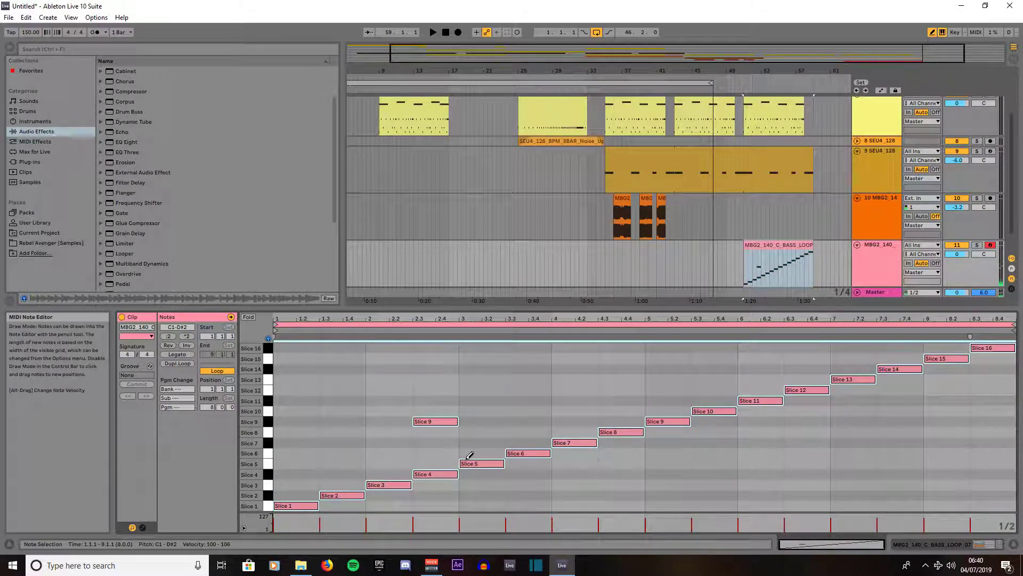
{"action": "key", "text": "Delete"}
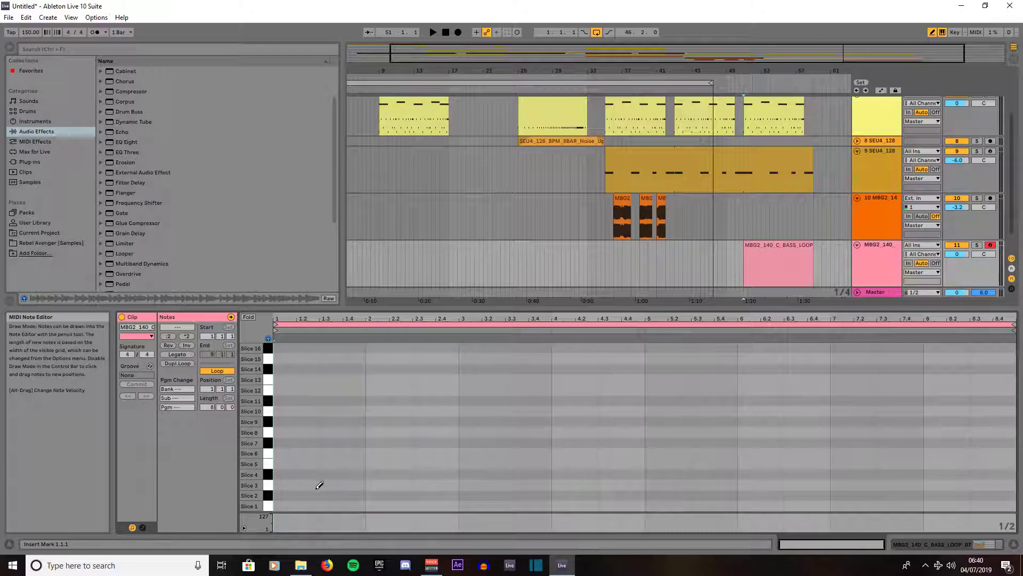
Audition individual bass slices, adding half-note hits of Slice 3 at 1.1 and Slice 9 at 1.3 in the empty clip
{"action": "left_click", "coordinate": [267, 489]}
{"action": "left_click", "coordinate": [267, 489]}
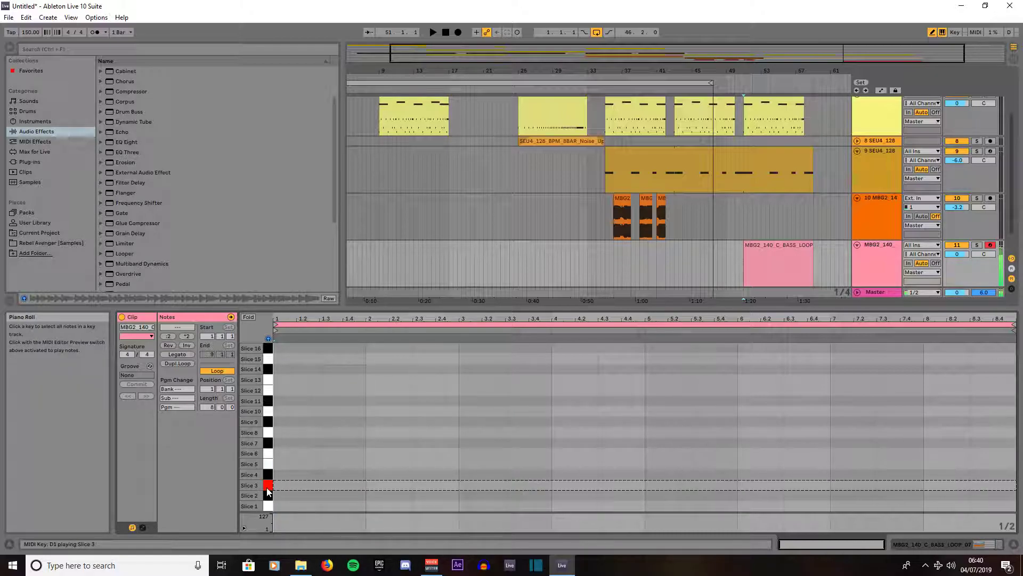
{"action": "left_click", "coordinate": [293, 485]}
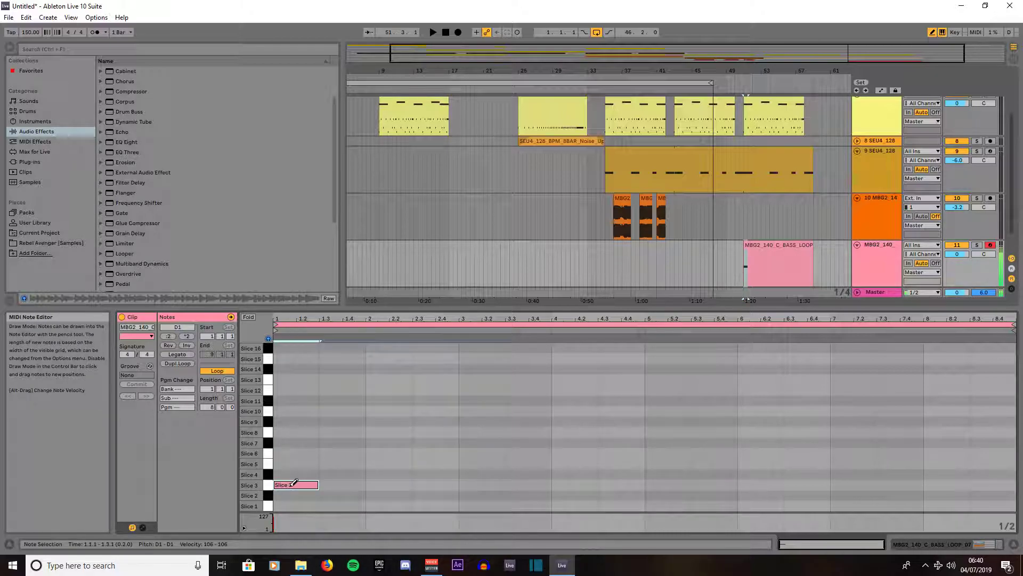
{"action": "left_click", "coordinate": [271, 446]}
{"action": "left_click", "coordinate": [271, 434]}
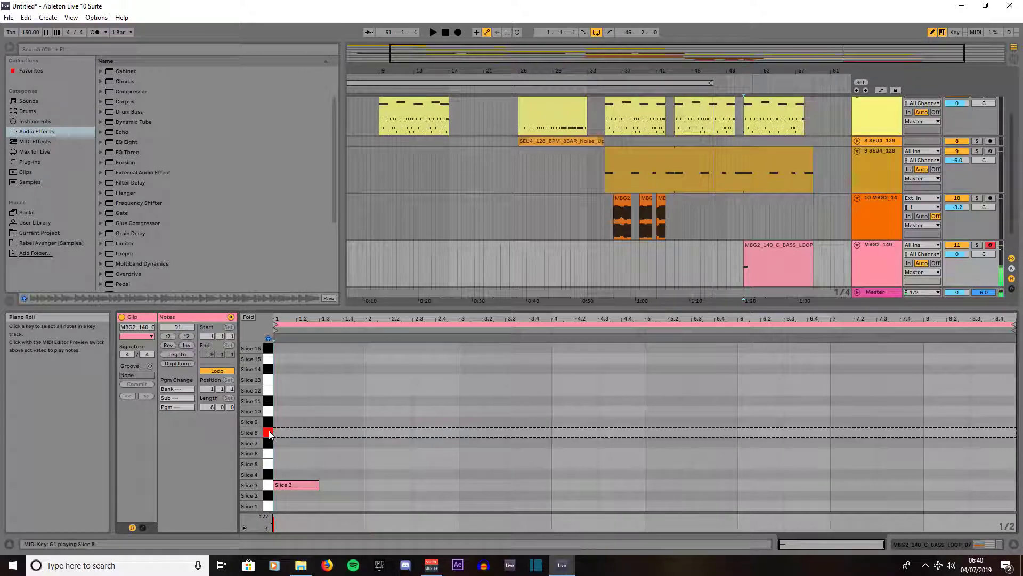
{"action": "left_click", "coordinate": [270, 425]}
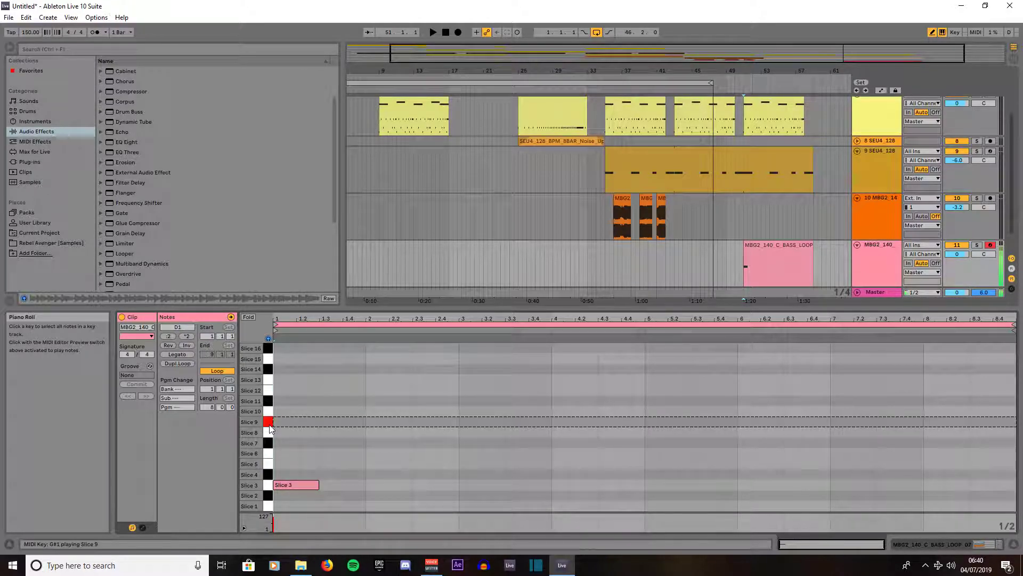
{"action": "left_click", "coordinate": [270, 415]}
{"action": "left_click", "coordinate": [271, 416]}
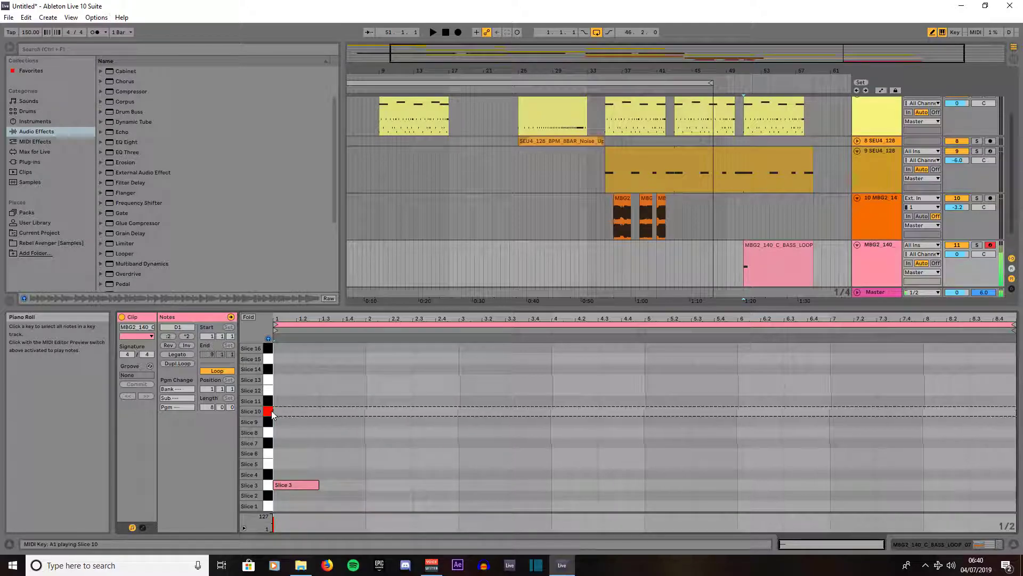
{"action": "left_click", "coordinate": [266, 423]}
{"action": "left_click", "coordinate": [331, 421]}
Continue the pattern with Slice 12 at 2.1, Slice 10 at 2.3 and 3.1, Slice 15 at 3.3, Slice 12 at 4.1 and Slice 3 at 4.3
{"action": "left_click", "coordinate": [390, 390]}
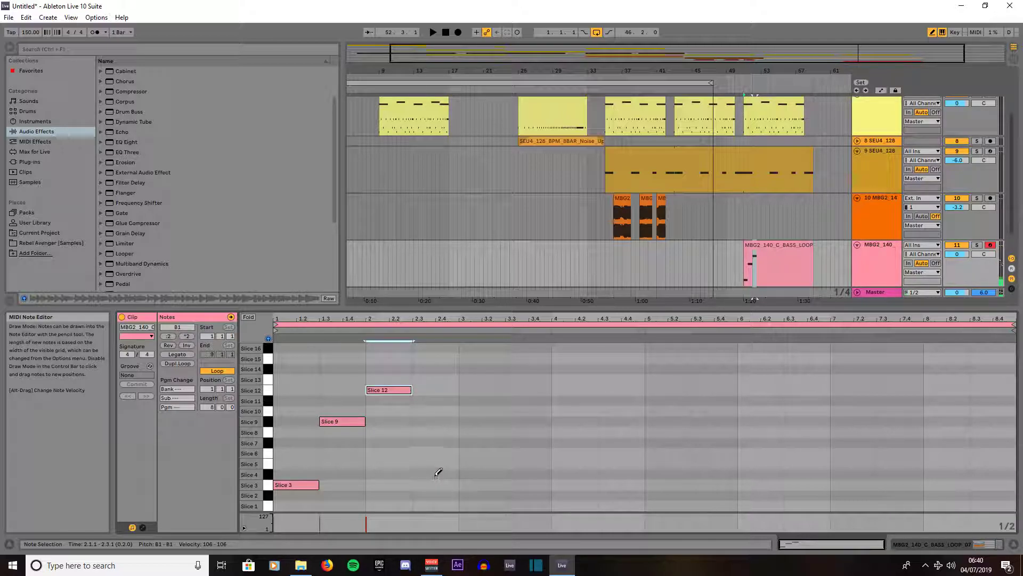
{"action": "left_click", "coordinate": [438, 411]}
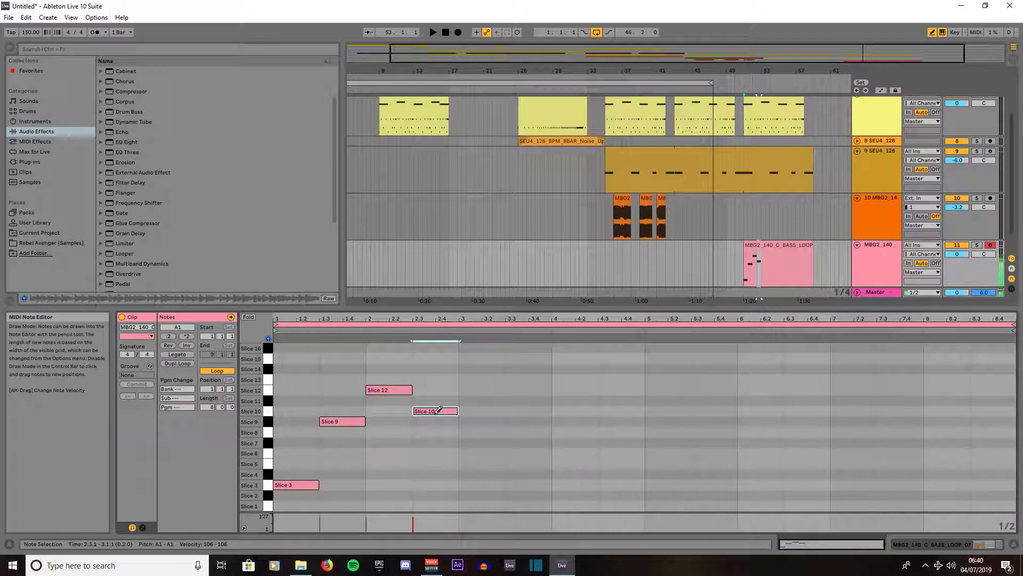
{"action": "left_click", "coordinate": [469, 410]}
{"action": "left_click", "coordinate": [529, 347]}
{"action": "left_click", "coordinate": [529, 358]}
{"action": "left_click", "coordinate": [530, 348]}
{"action": "left_click", "coordinate": [558, 390]}
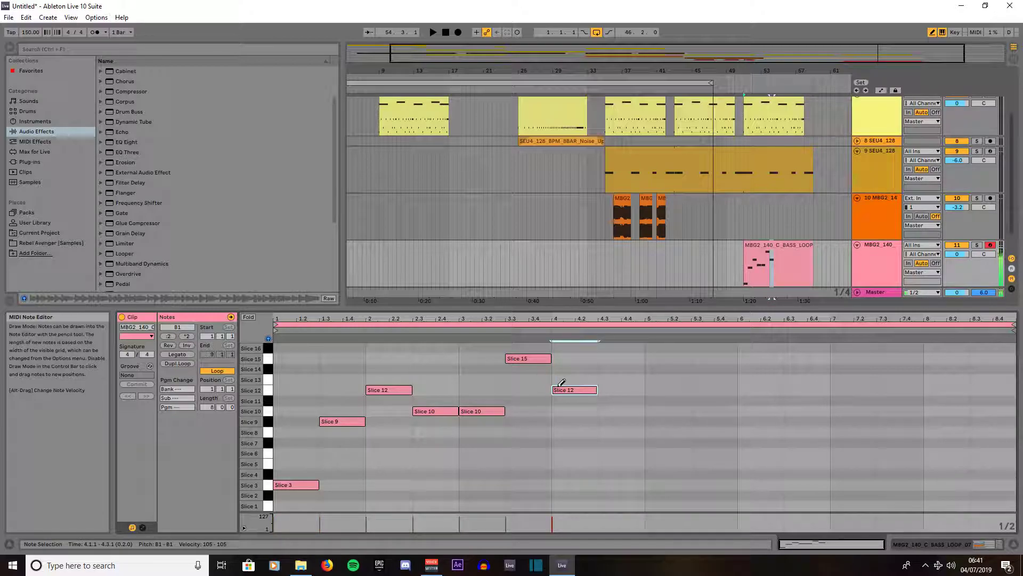
{"action": "left_click", "coordinate": [621, 472]}
{"action": "left_click", "coordinate": [622, 474]}
{"action": "left_click", "coordinate": [622, 481]}
Try several different slices at 5.1 in the bass pattern and keep Slice 11 there
{"action": "left_click", "coordinate": [664, 504]}
{"action": "left_click", "coordinate": [665, 504]}
{"action": "left_click", "coordinate": [673, 452]}
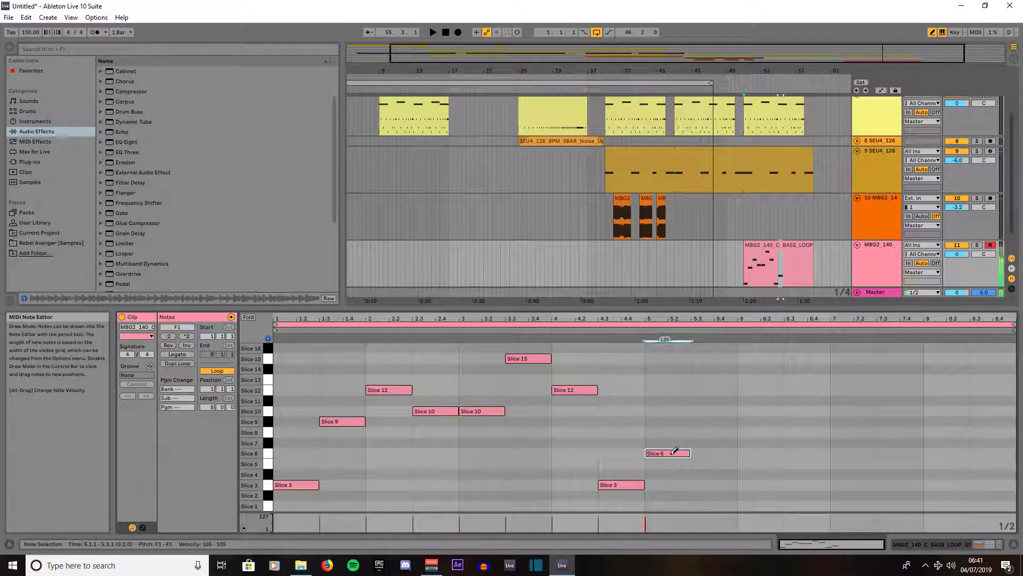
{"action": "left_click", "coordinate": [674, 451]}
{"action": "left_click", "coordinate": [674, 440]}
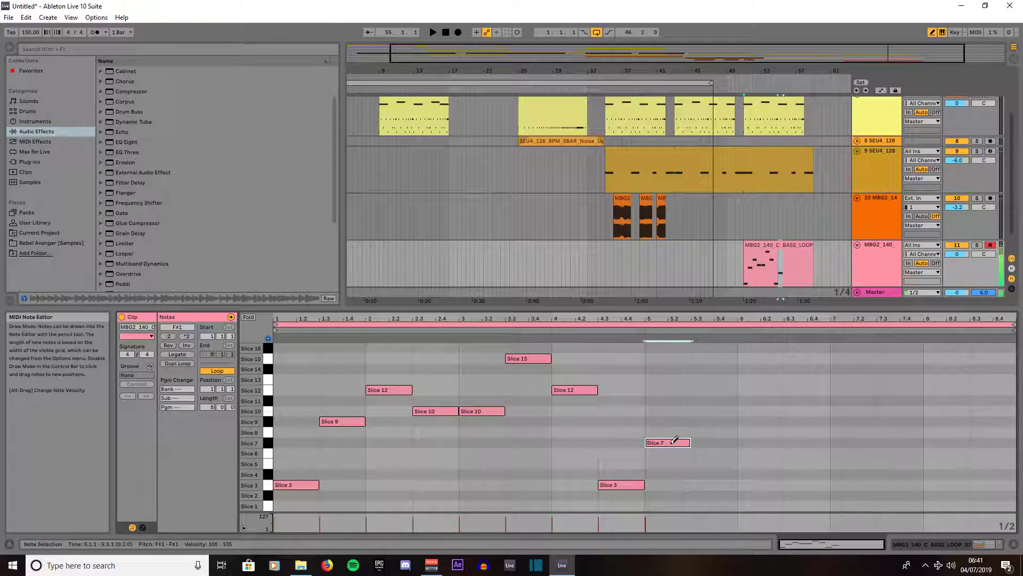
{"action": "left_click", "coordinate": [674, 439]}
{"action": "left_click", "coordinate": [675, 432]}
{"action": "left_click", "coordinate": [674, 431]}
{"action": "left_click", "coordinate": [675, 420]}
{"action": "left_click", "coordinate": [676, 420]}
{"action": "left_click", "coordinate": [675, 411]}
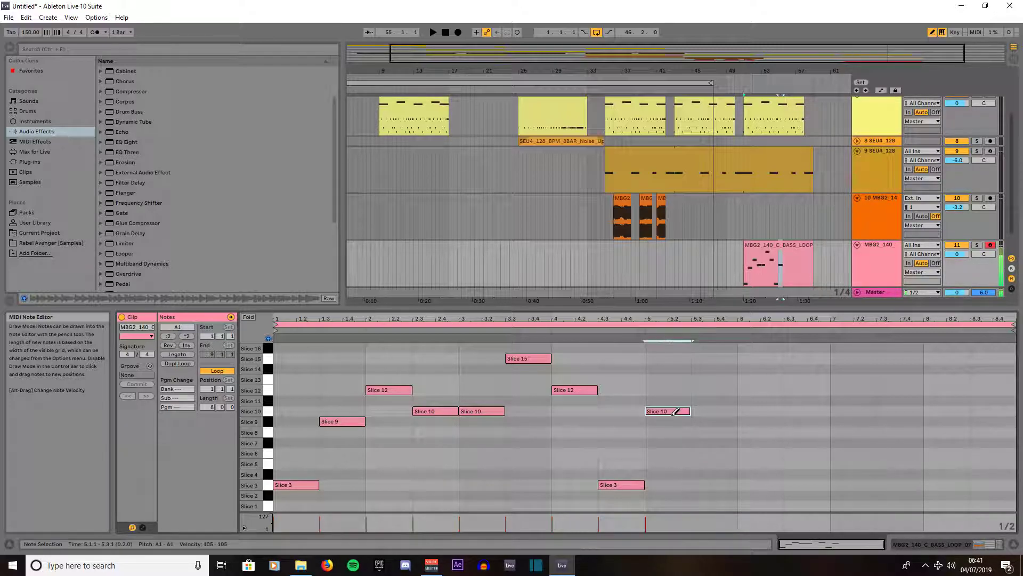
{"action": "left_click", "coordinate": [675, 411]}
{"action": "left_click", "coordinate": [676, 400]}
Place Slice 15 at 5.3 and Slice 13 at 6.1 in the bass pattern, trying out alternative slices
{"action": "left_click", "coordinate": [698, 369]}
{"action": "left_click", "coordinate": [699, 367]}
{"action": "left_click", "coordinate": [704, 358]}
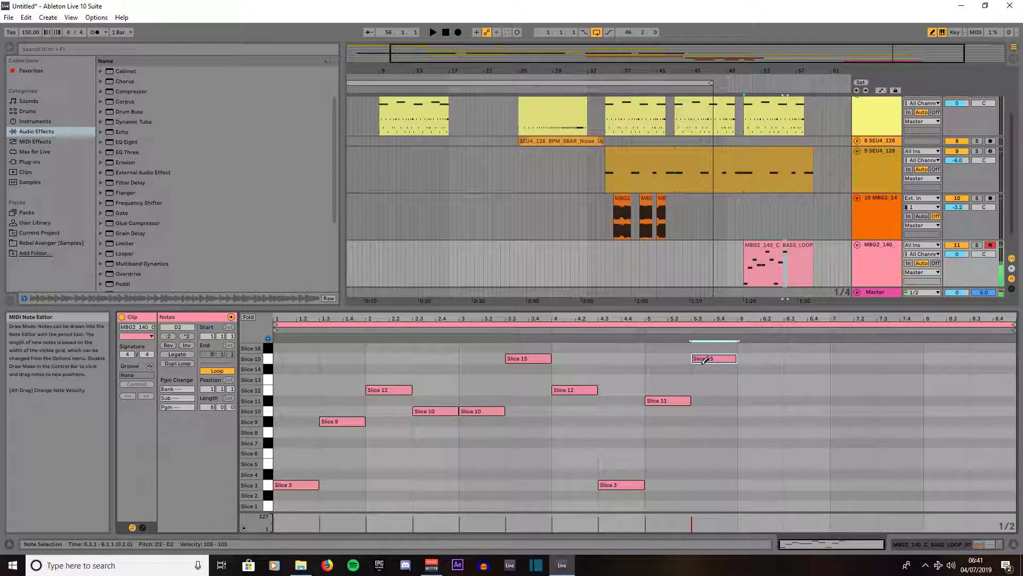
{"action": "left_click", "coordinate": [757, 347]}
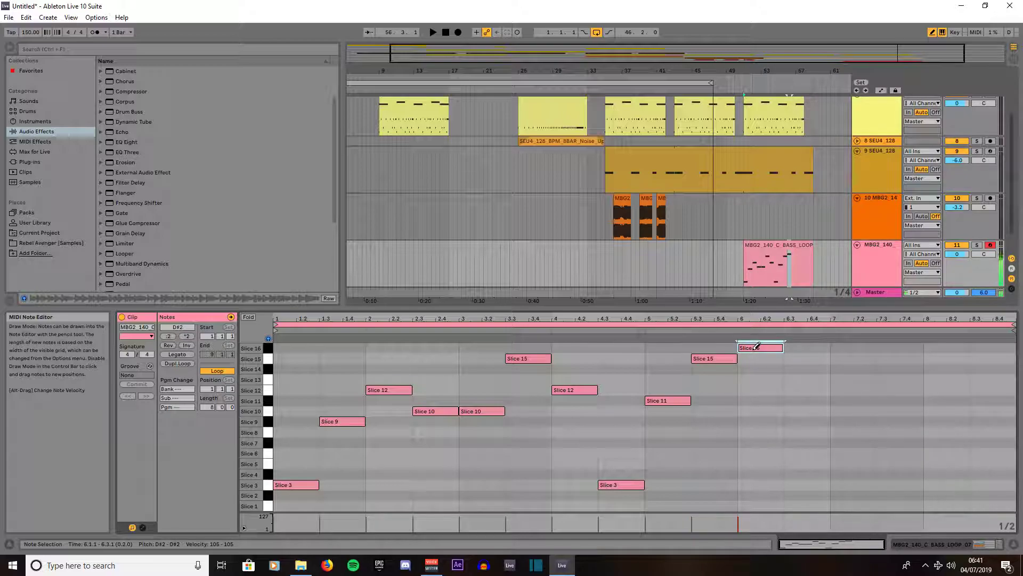
{"action": "left_click", "coordinate": [757, 347]}
{"action": "left_click", "coordinate": [749, 379]}
{"action": "left_click", "coordinate": [748, 379]}
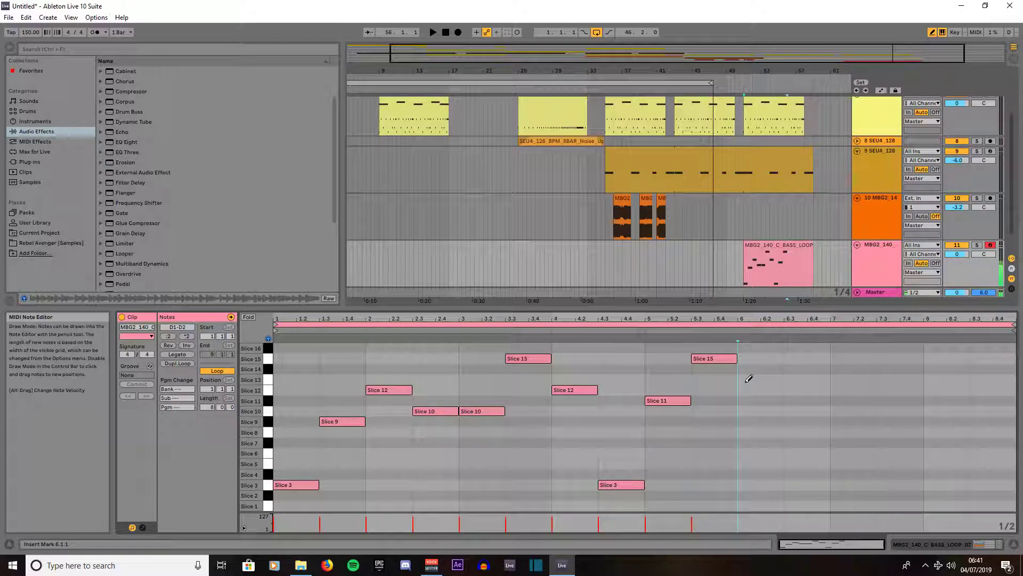
{"action": "left_click", "coordinate": [749, 379]}
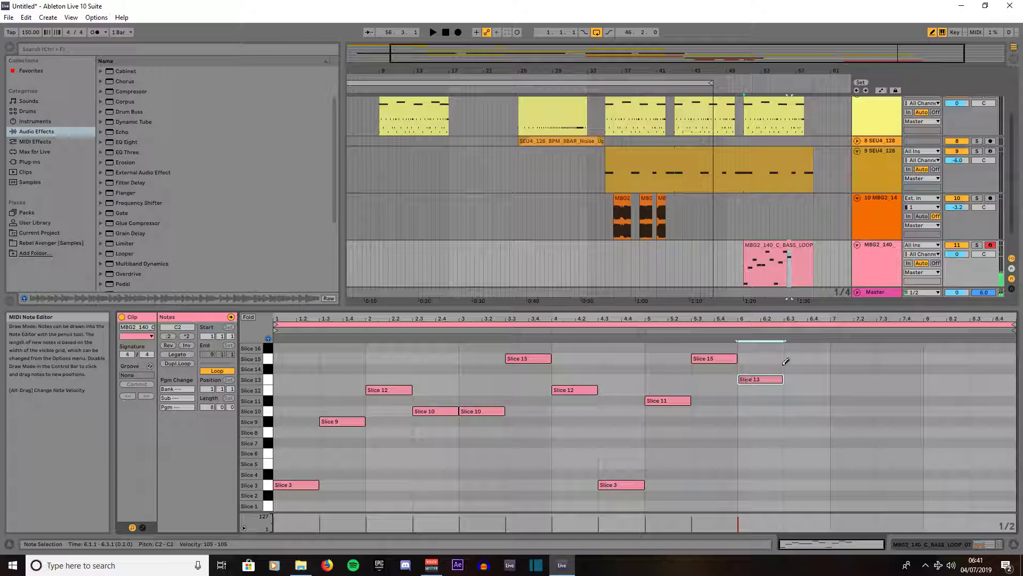
Add Slice 10 at 6.3, Slice 4 at 7.1, Slice 6 at 7.3 and Slice 10 at 8.1 to the bass pattern
{"action": "left_click", "coordinate": [798, 411]}
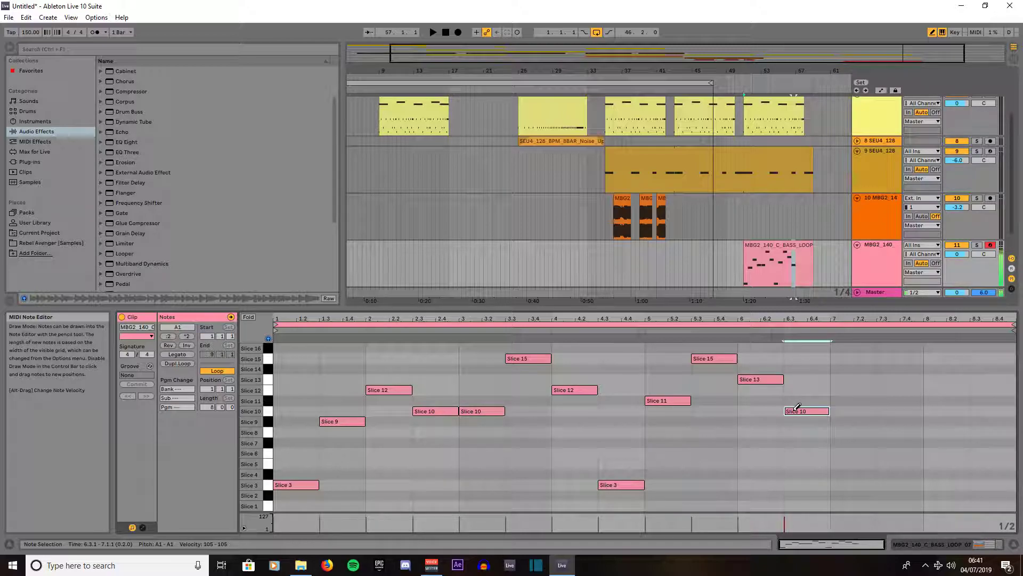
{"action": "left_click", "coordinate": [852, 472]}
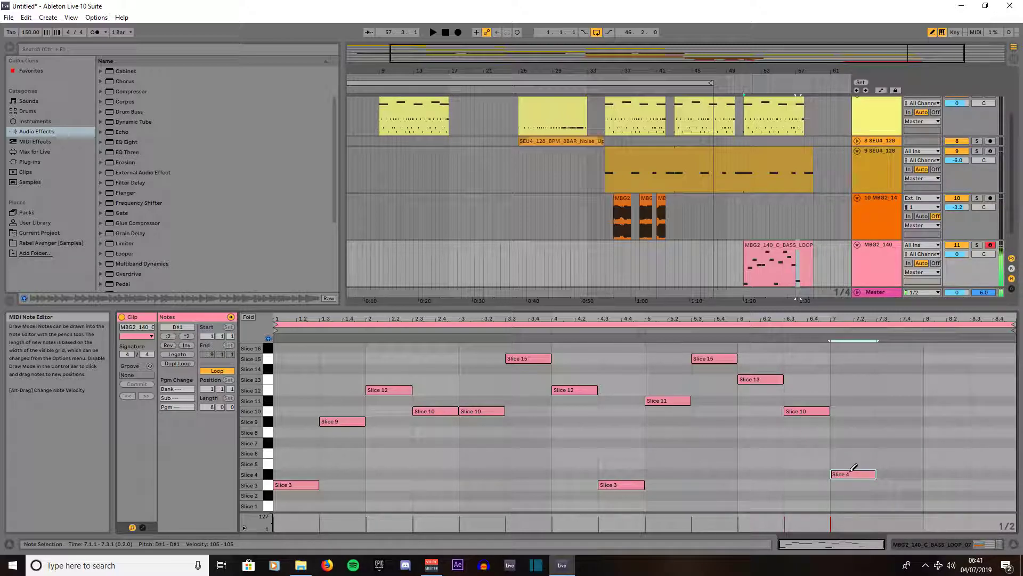
{"action": "left_click", "coordinate": [912, 453]}
{"action": "left_click", "coordinate": [937, 411]}
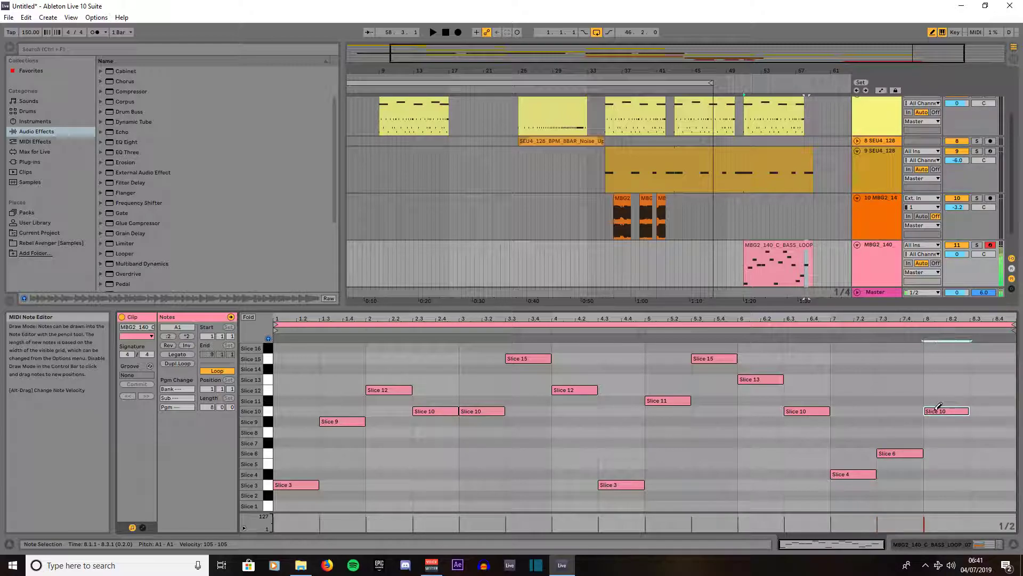
Finish the bass pattern with Slice 16 at 8.3 and audition it from the start of the clip
{"action": "left_click", "coordinate": [986, 359]}
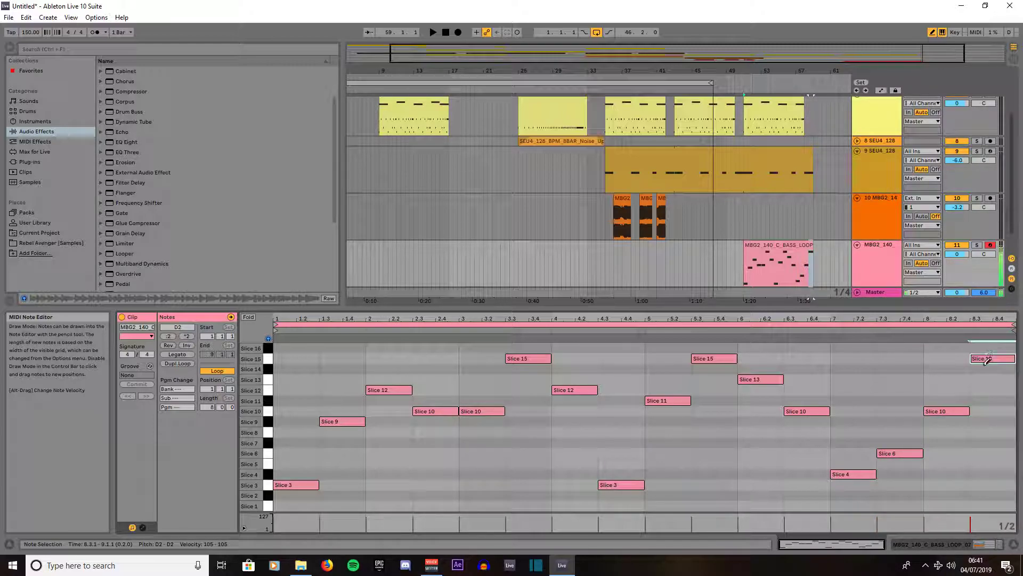
{"action": "key", "text": "Up"}
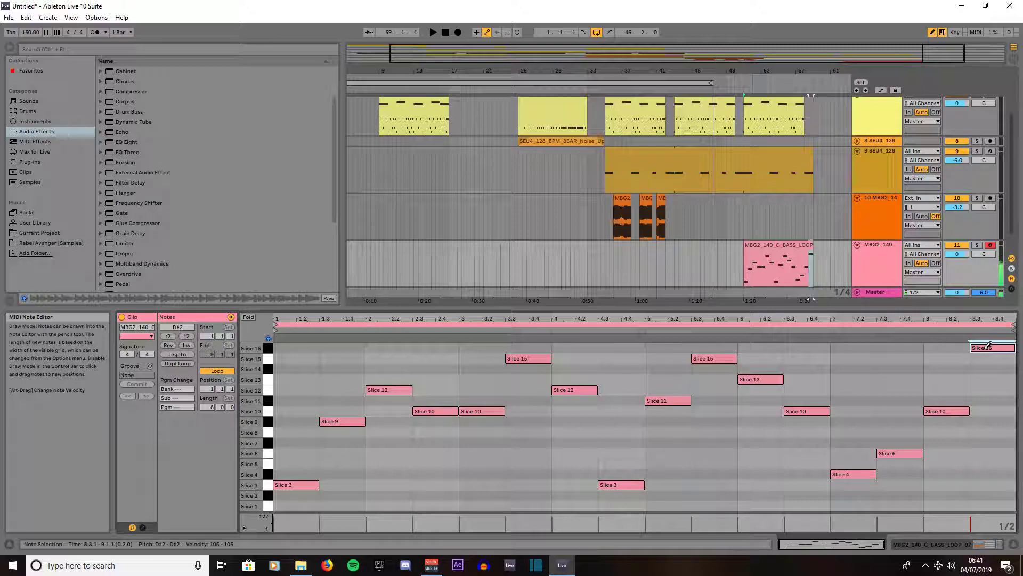
{"action": "key", "text": "space"}
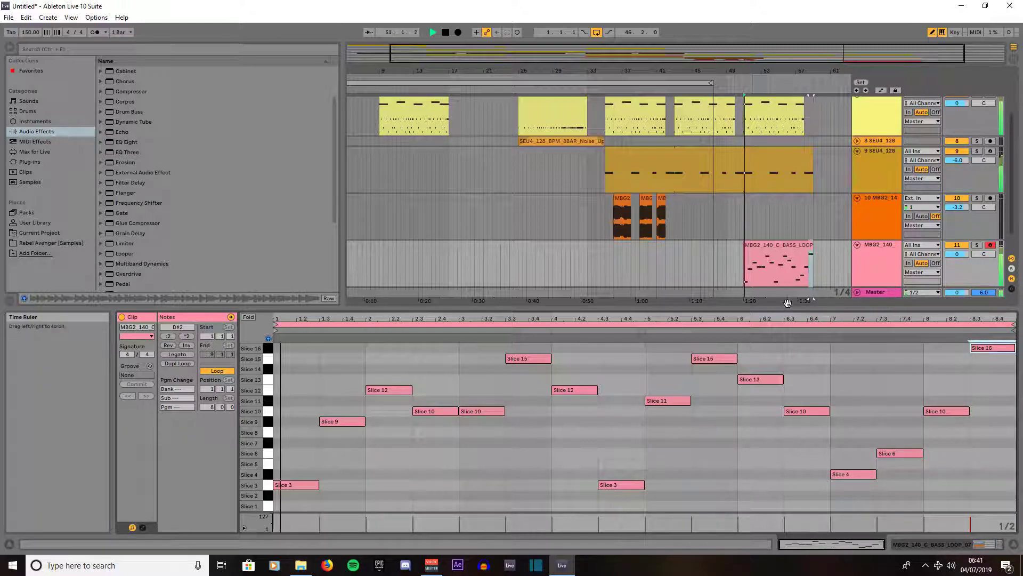
{"action": "key", "text": "space"}
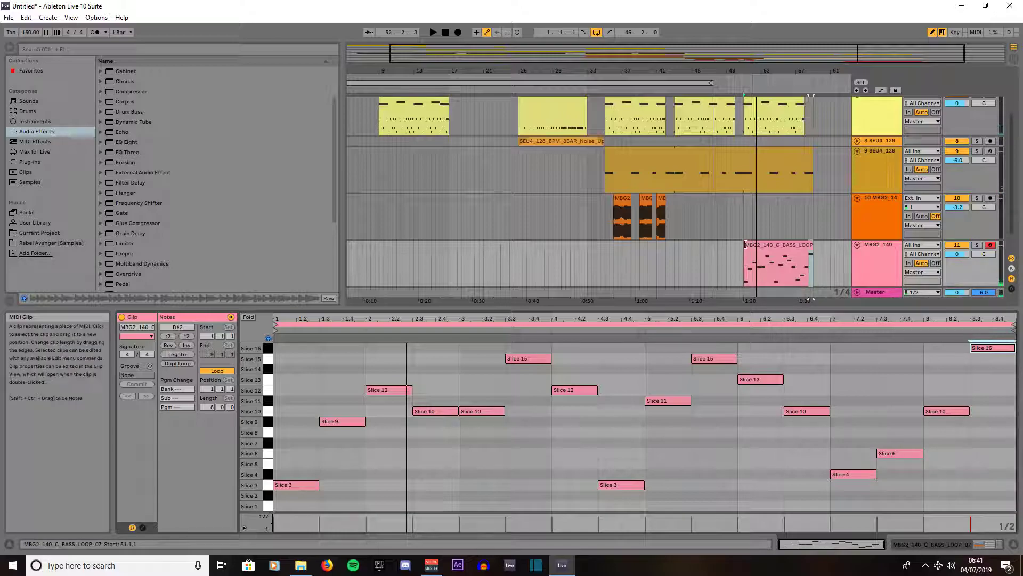
Trim the start of the sliced bass clip to bar 52 and set the arrangement grid to 1/2
{"action": "left_click_drag", "start_coordinate": [745, 249], "coordinate": [785, 244]}
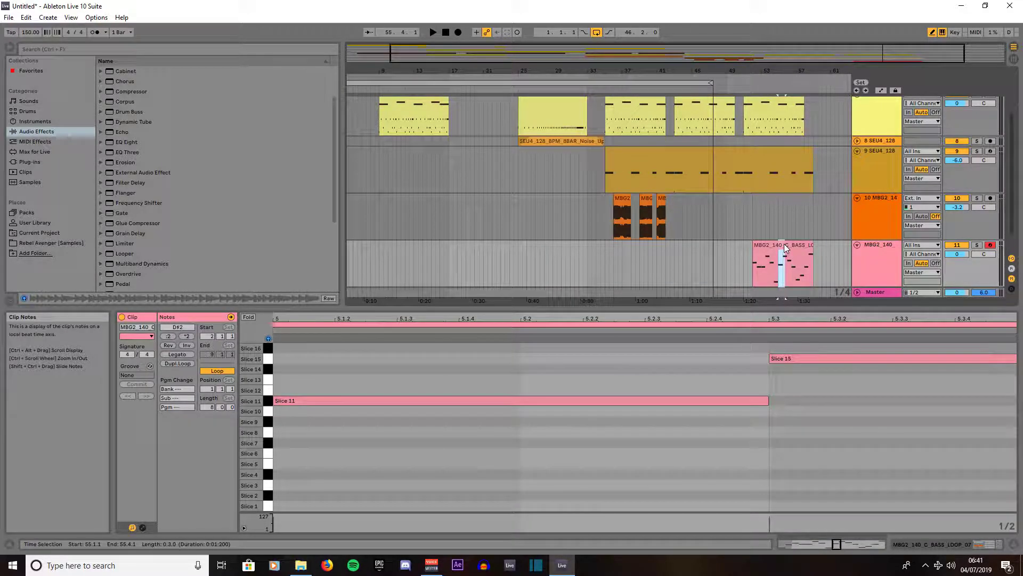
{"action": "right_click", "coordinate": [774, 267]}
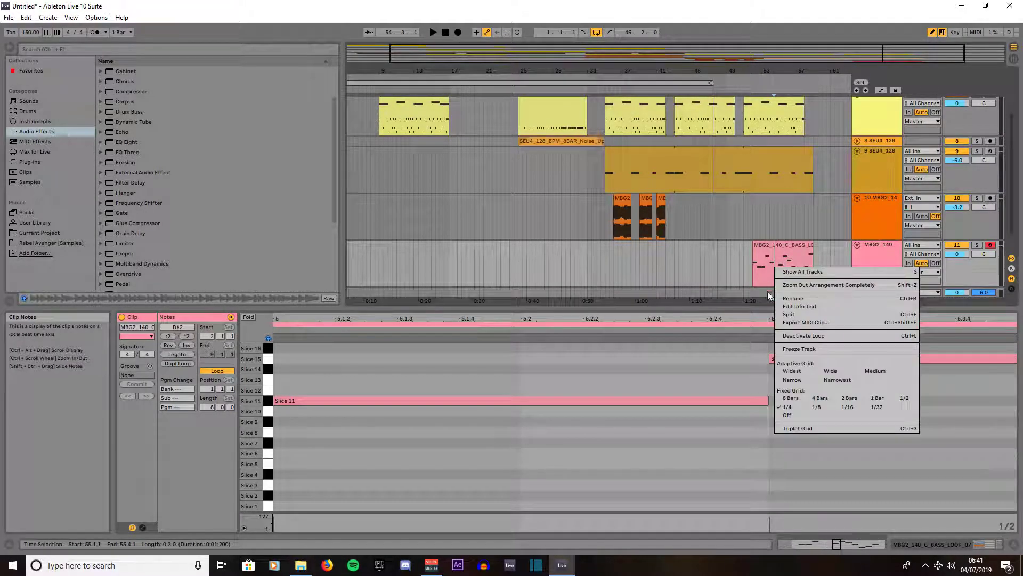
{"action": "left_click", "coordinate": [905, 400]}
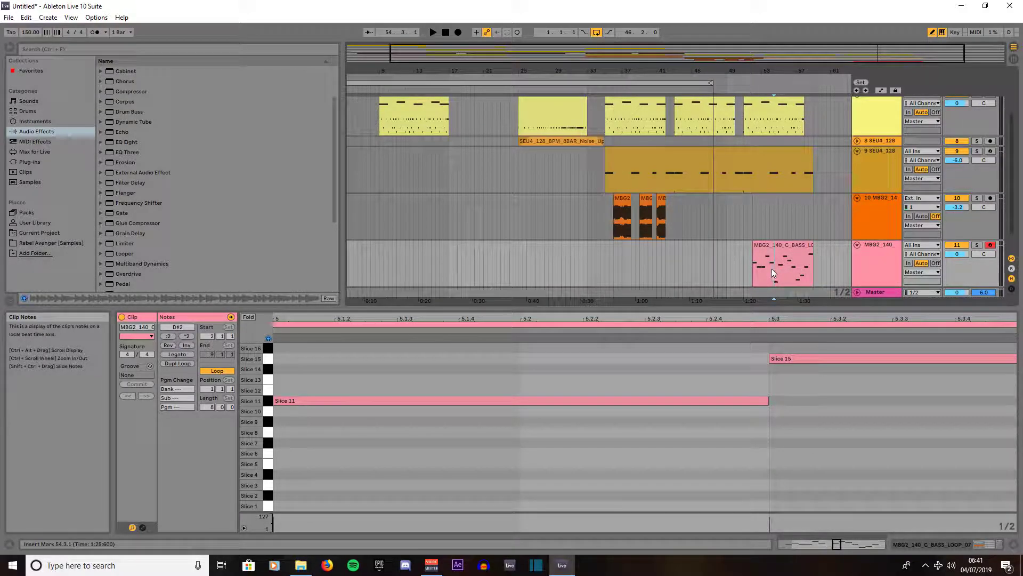
Delete the one-bar section from 54.3 to 55.3 out of the sliced bass clip
{"action": "left_click_drag", "start_coordinate": [772, 269], "coordinate": [777, 269]}
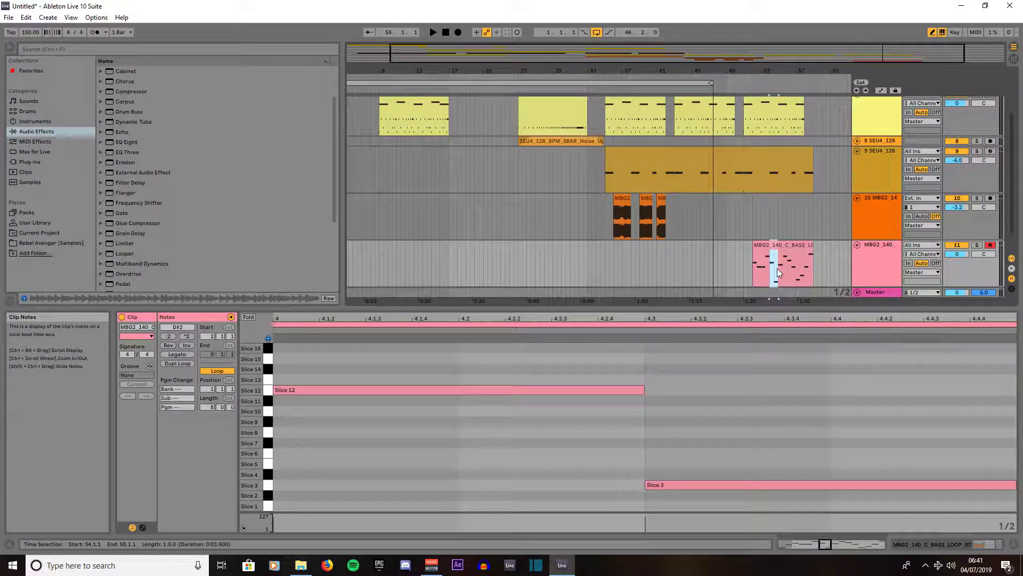
{"action": "left_click_drag", "start_coordinate": [775, 267], "coordinate": [774, 179]}
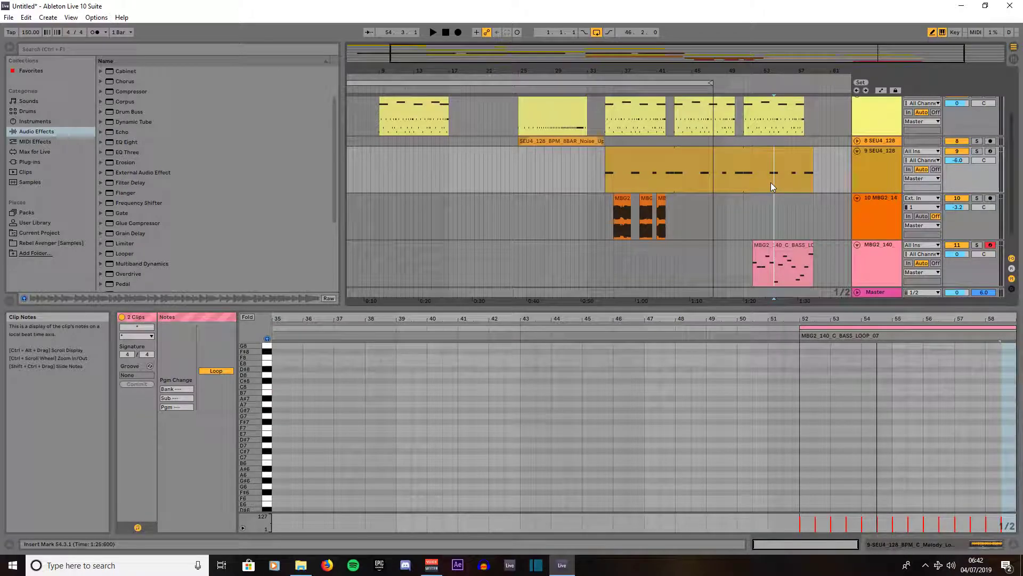
{"action": "left_click", "coordinate": [771, 183]}
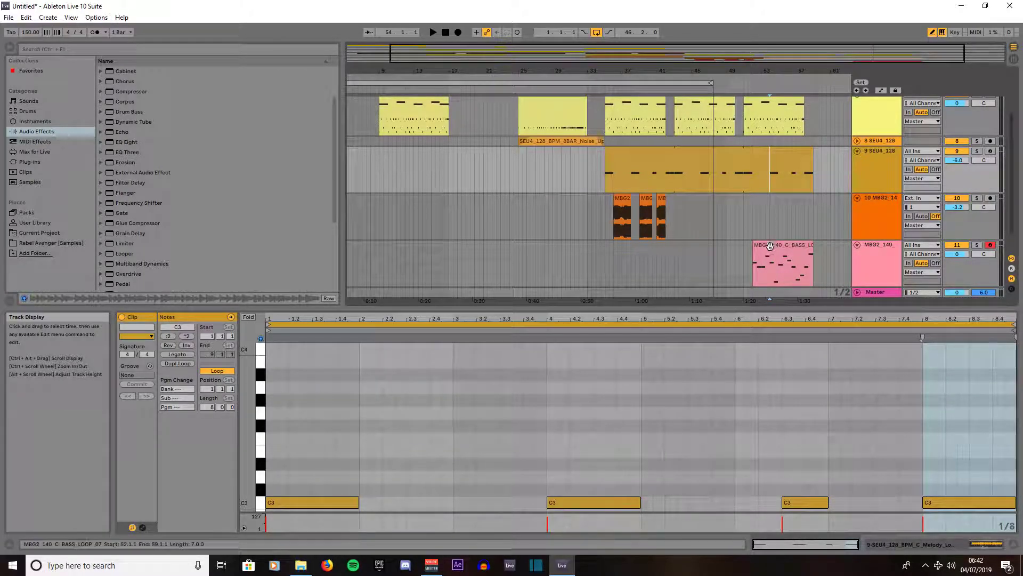
{"action": "left_click_drag", "start_coordinate": [773, 277], "coordinate": [781, 262]}
{"action": "key", "text": "Delete"}
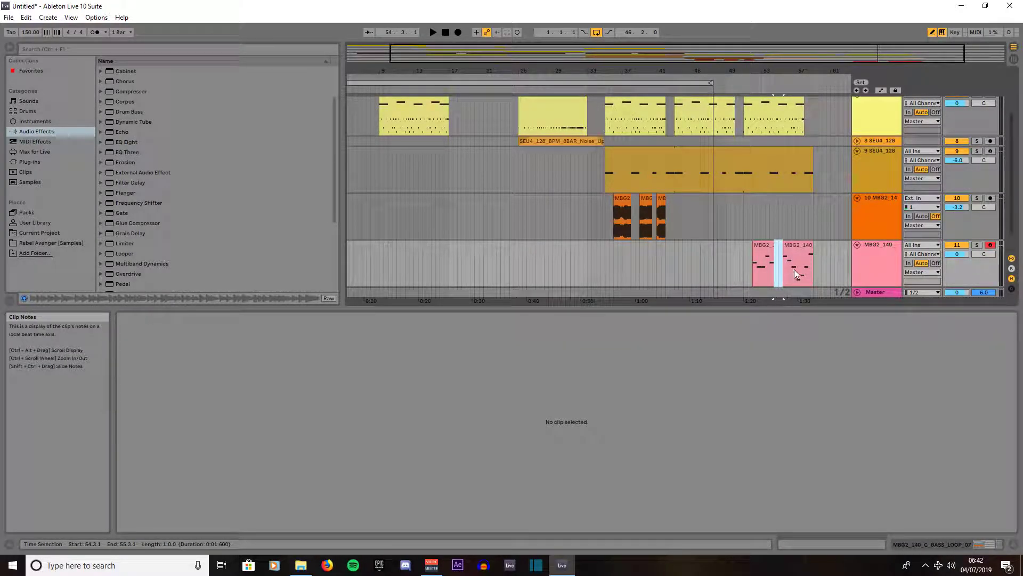
Try cutting the half-bar section from 57.1 to 57.3 out of the second bass clip
{"action": "left_click", "coordinate": [797, 278]}
{"action": "scroll", "coordinate": [801, 277], "scroll_direction": "down", "scroll_amount": 2}
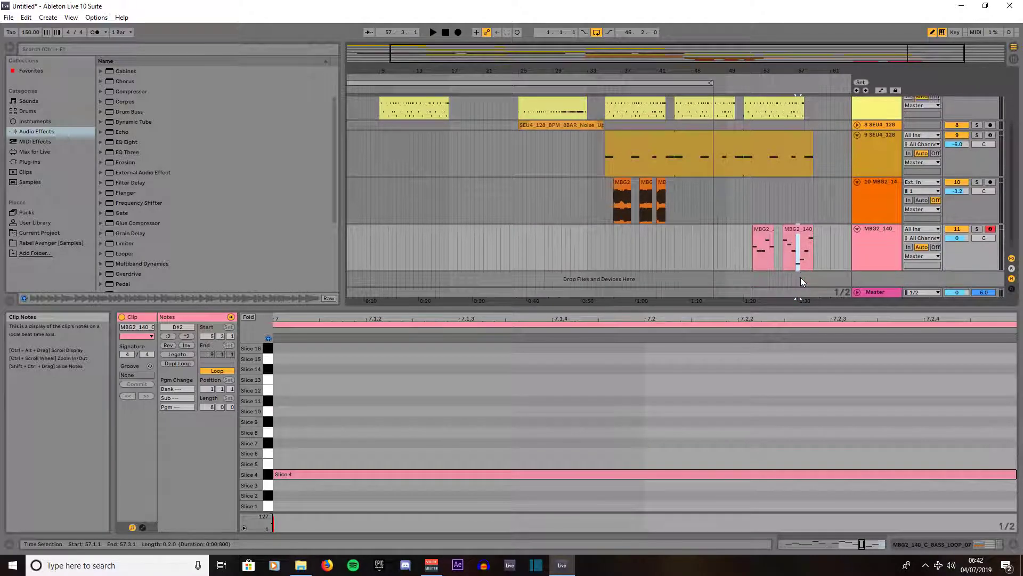
{"action": "left_click", "coordinate": [800, 276]}
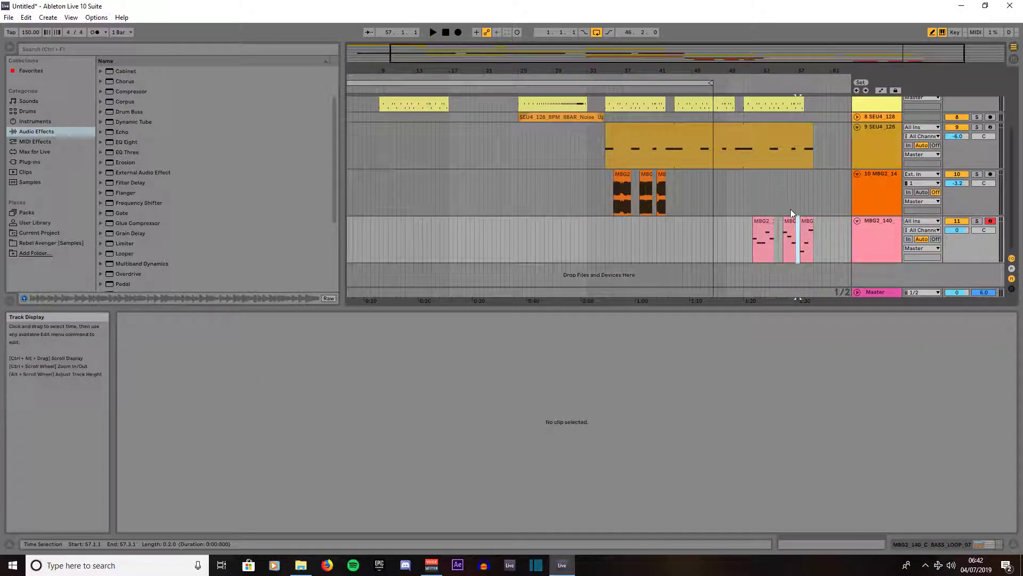
{"action": "left_click", "coordinate": [796, 230]}
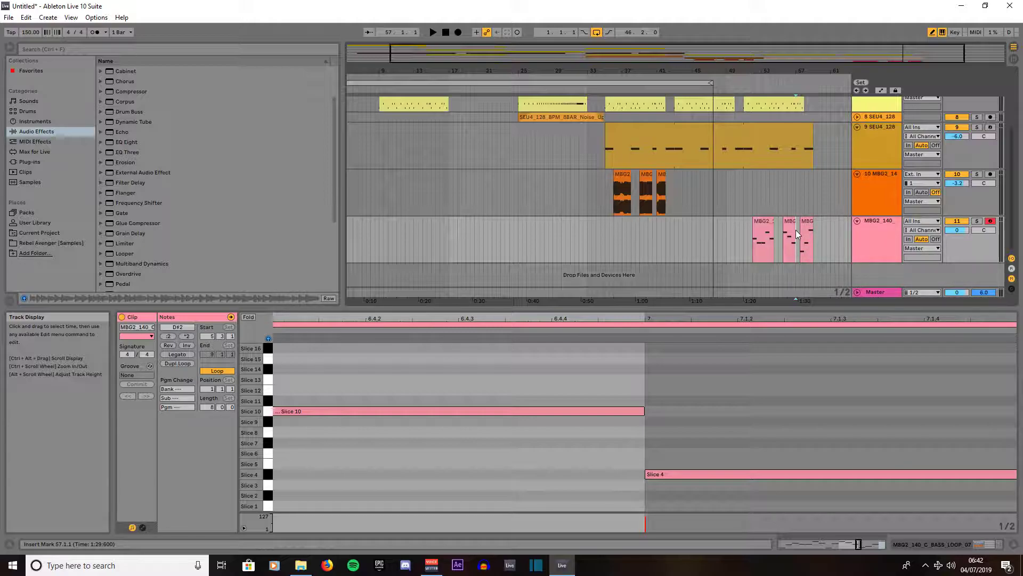
{"action": "left_click", "coordinate": [805, 221]}
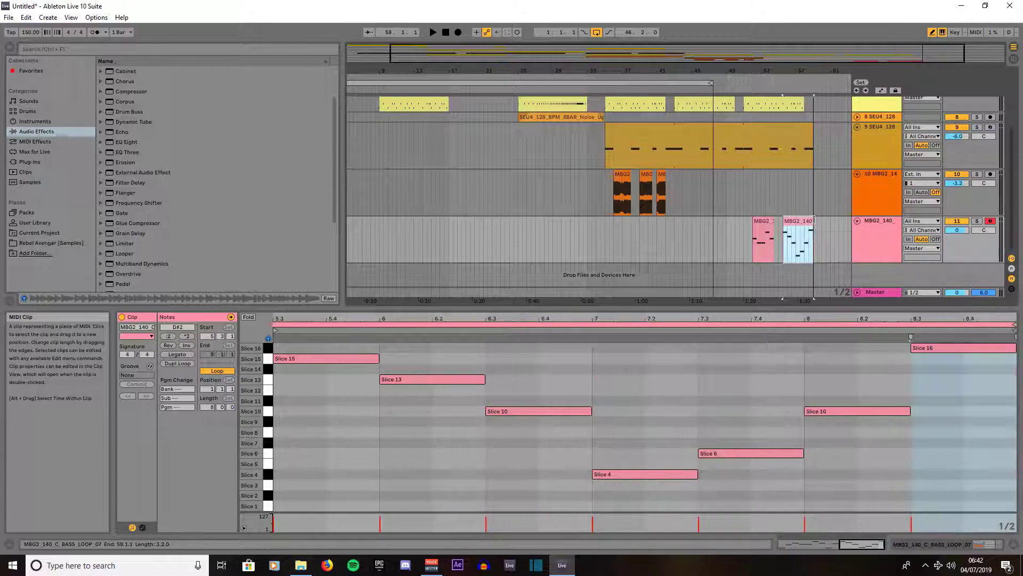
{"action": "left_click", "coordinate": [791, 159]}
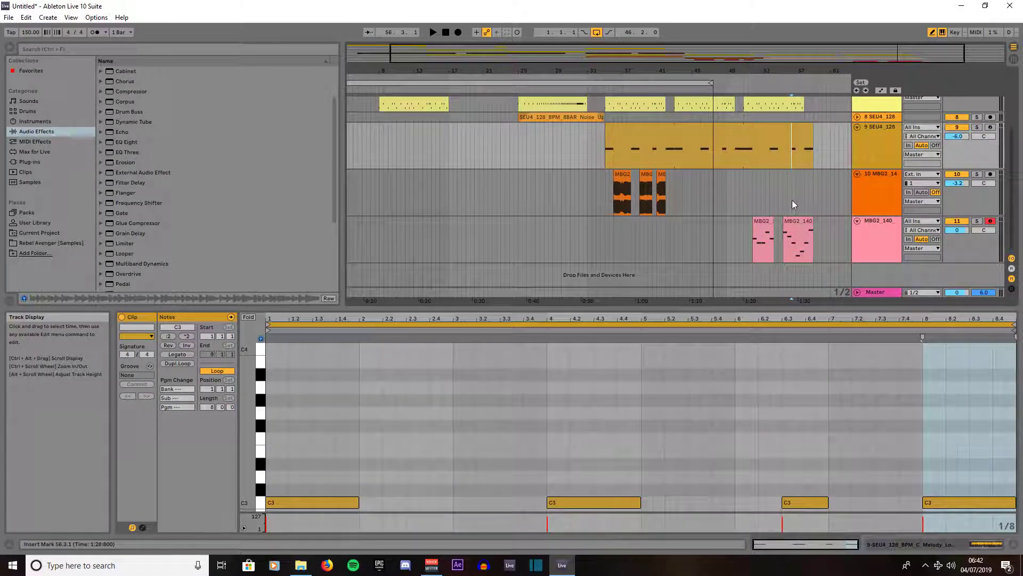
Divide the second bass clip into two one-bar clips, one from 55.3 to 56.3 and one from 57.1 to 58.1
{"action": "left_click", "coordinate": [796, 251]}
{"action": "left_click_drag", "start_coordinate": [795, 251], "coordinate": [802, 223]}
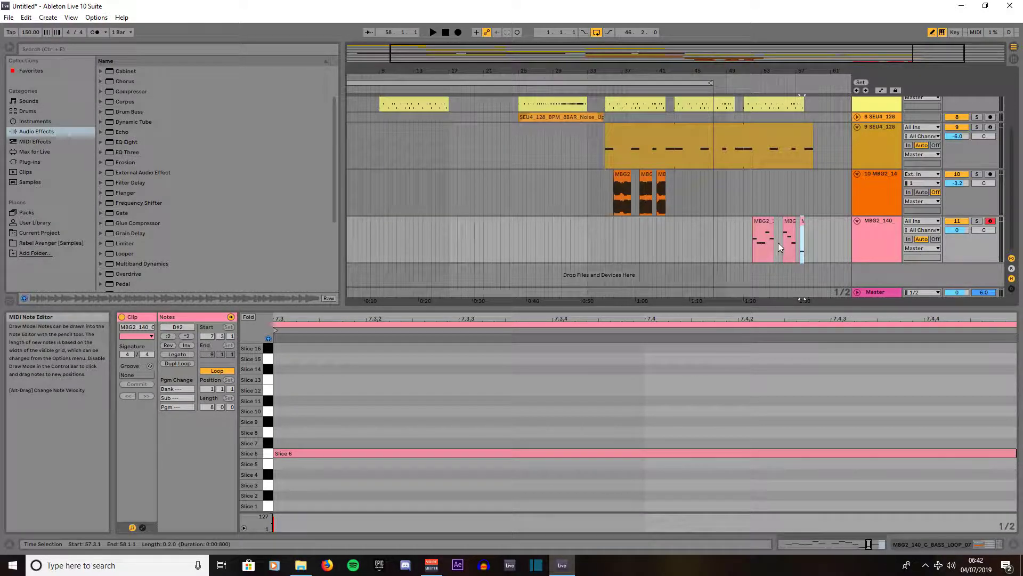
{"action": "left_click_drag", "start_coordinate": [793, 221], "coordinate": [789, 221]}
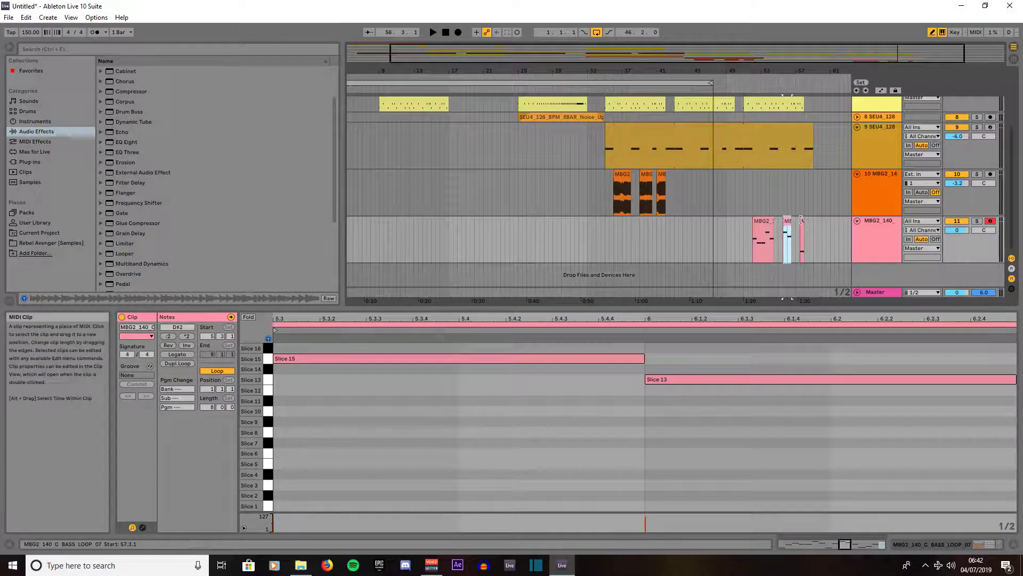
{"action": "left_click", "coordinate": [801, 221]}
{"action": "left_click_drag", "start_coordinate": [801, 219], "coordinate": [795, 219]}
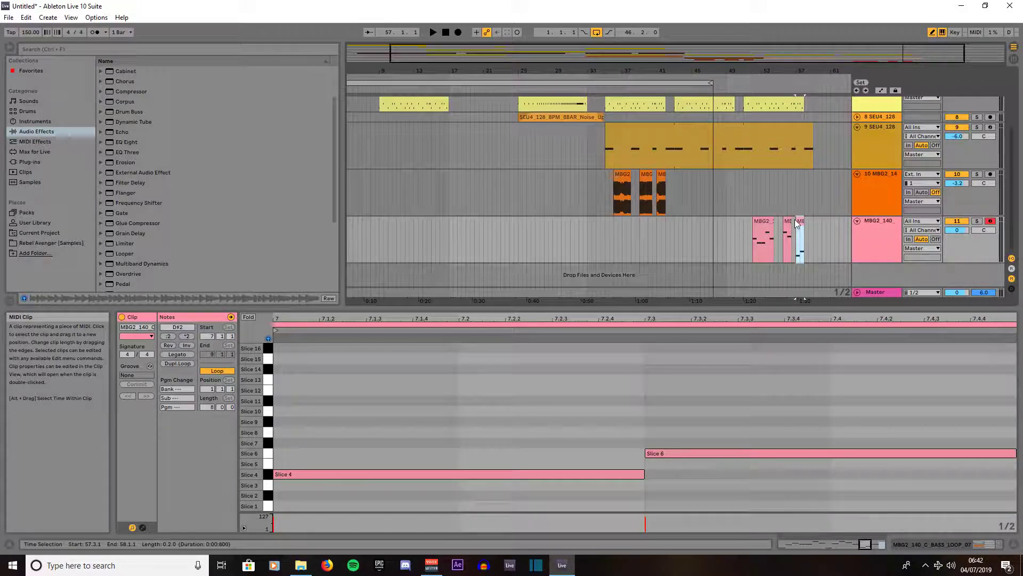
Extend the start of the middle bass clip back to 55.1 and audition the chopped bass with the drums
{"action": "left_click", "coordinate": [759, 221]}
{"action": "key", "text": "space"}
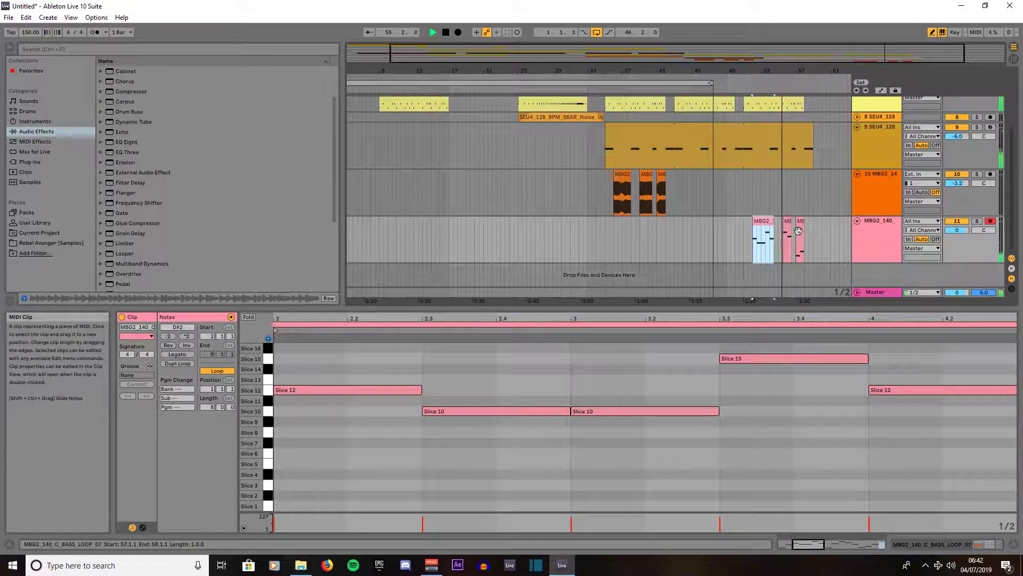
{"action": "key", "text": "space"}
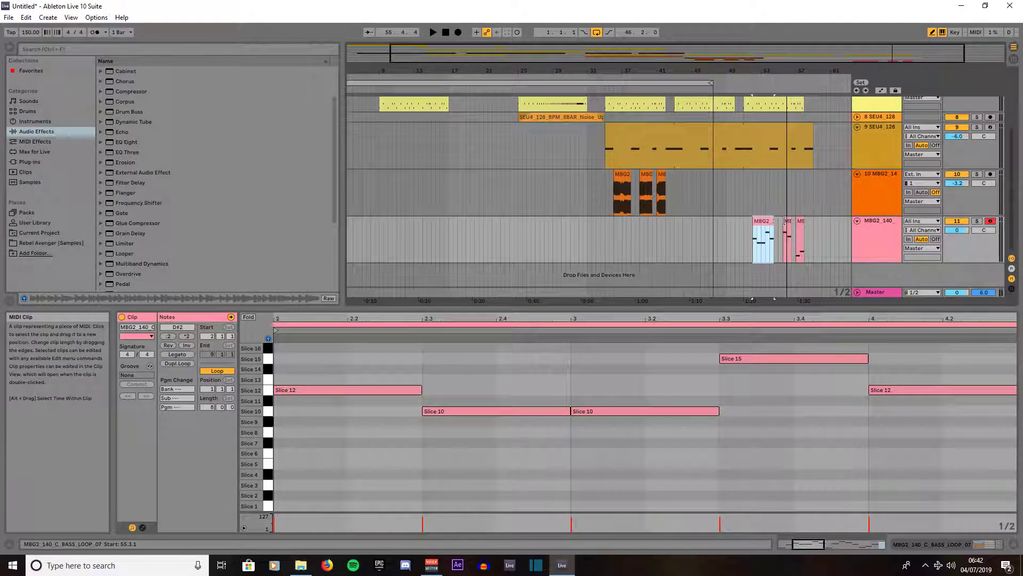
{"action": "left_click", "coordinate": [784, 224]}
{"action": "key", "text": "space"}
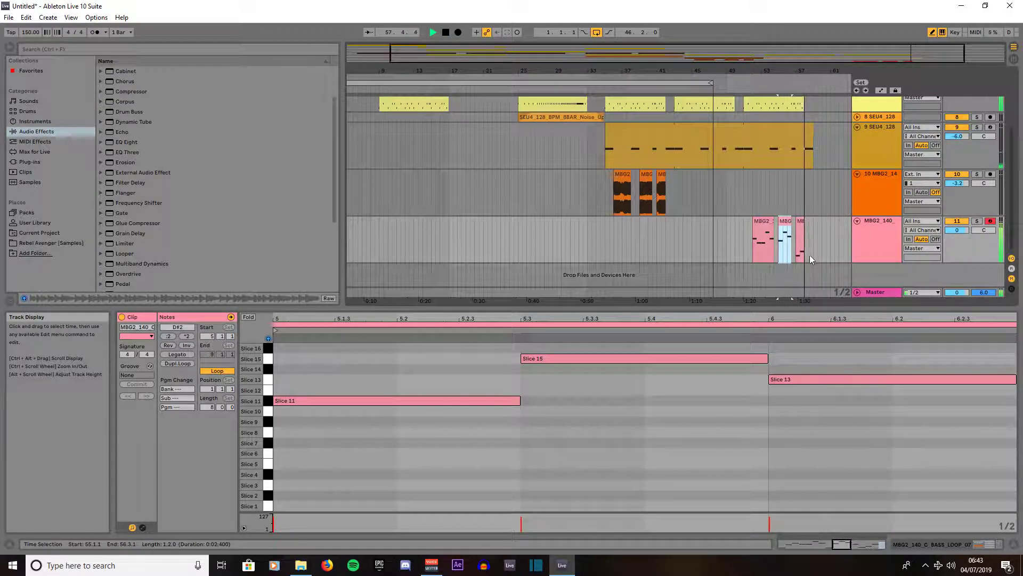
{"action": "key", "text": "space"}
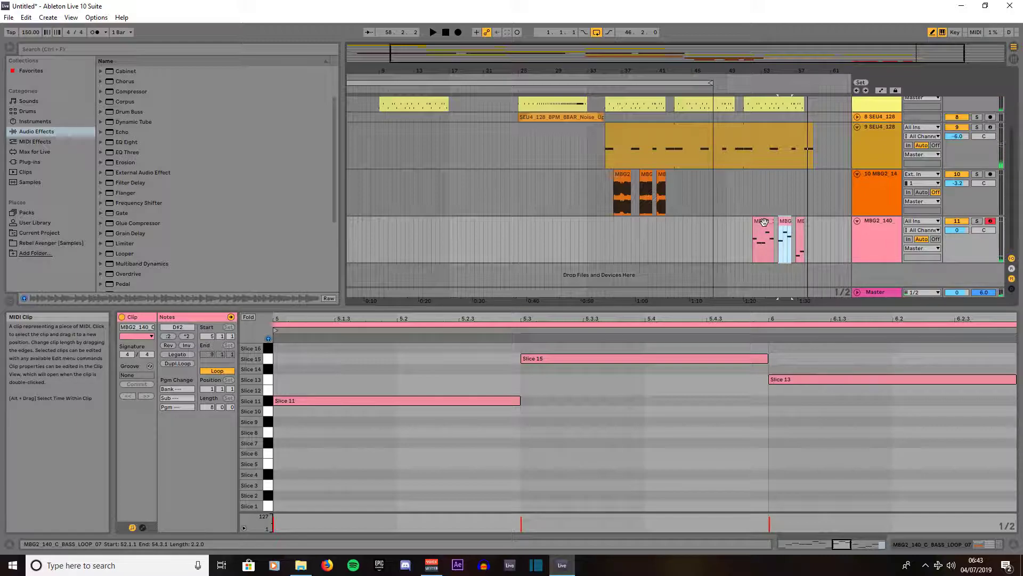
Place copies of the sliced bass clips under the preceding drum section at 44.1–46.1, 47.1–48.3 and 49.1–50.1
{"action": "mouse_move", "coordinate": [785, 219]}
{"action": "left_mouse_down"}
{"action": "mouse_move", "coordinate": [692, 227]}
{"action": "mouse_move", "coordinate": [699, 220]}
{"action": "left_mouse_up"}
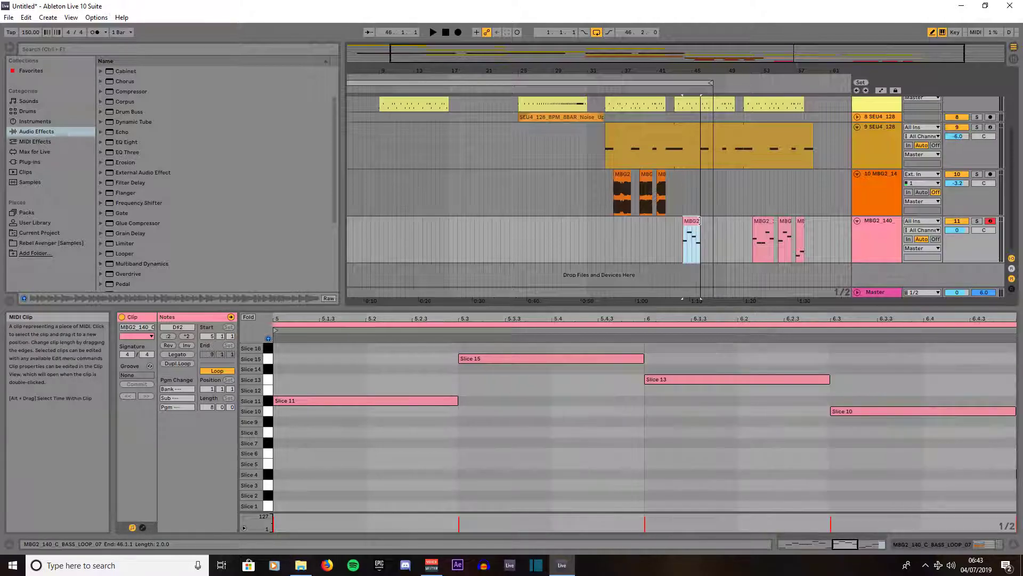
{"action": "mouse_move", "coordinate": [766, 223]}
{"action": "left_mouse_down"}
{"action": "mouse_move", "coordinate": [725, 229]}
{"action": "mouse_move", "coordinate": [711, 220]}
{"action": "mouse_move", "coordinate": [723, 219]}
{"action": "left_mouse_up"}
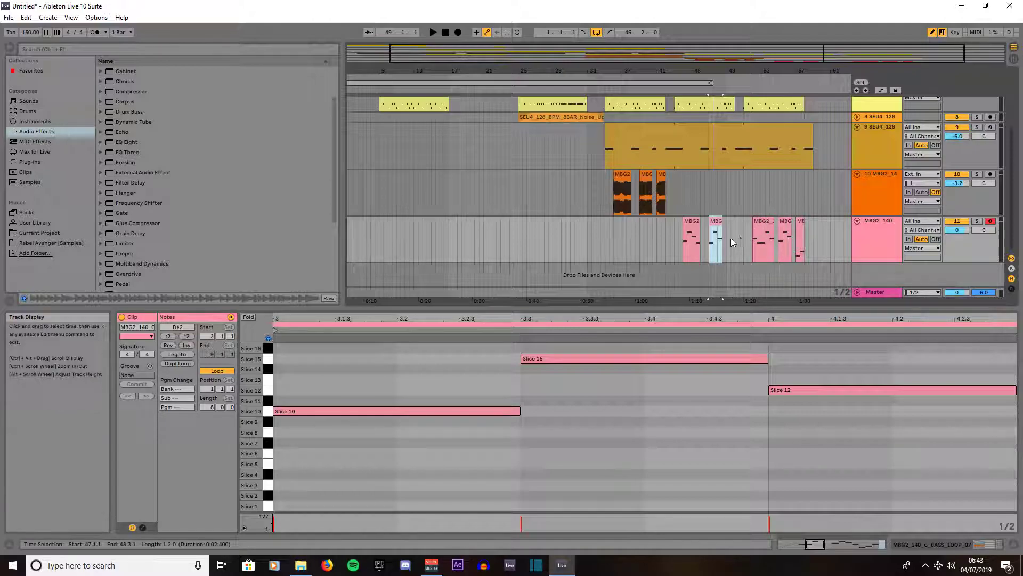
{"action": "left_click", "coordinate": [782, 226]}
{"action": "left_click_drag", "start_coordinate": [782, 226], "coordinate": [729, 218]}
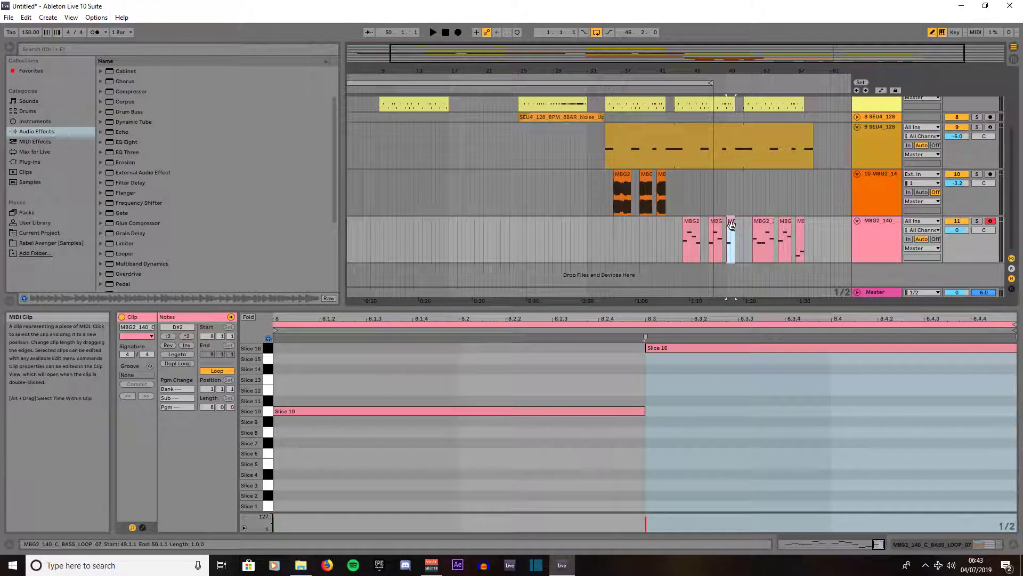
Fold the expanded tracks and add an Operator instrument on a new MIDI track below the bass loops
{"action": "left_click", "coordinate": [854, 129]}
{"action": "left_click", "coordinate": [854, 138]}
{"action": "left_click", "coordinate": [854, 149]}
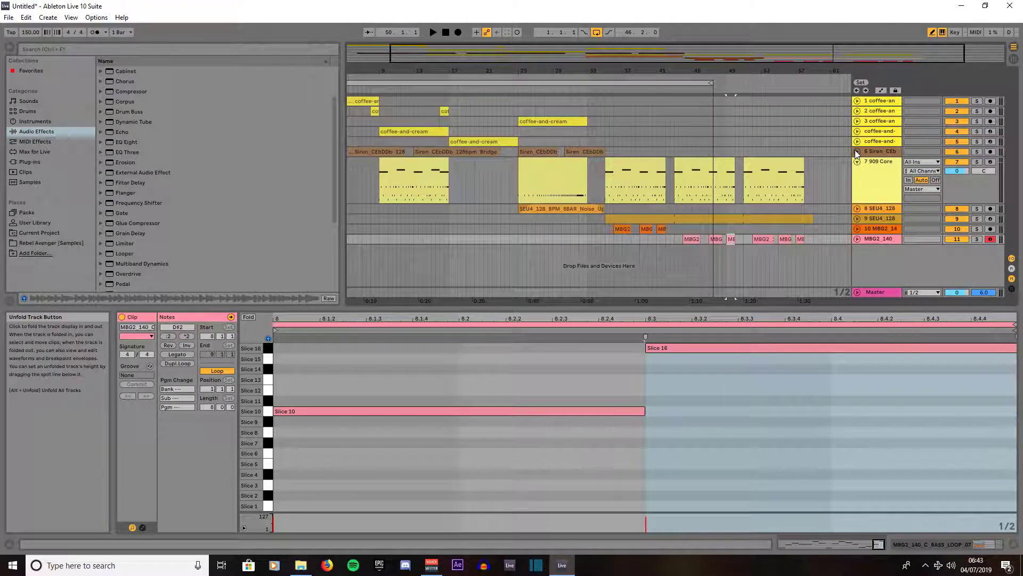
{"action": "left_click", "coordinate": [857, 161]}
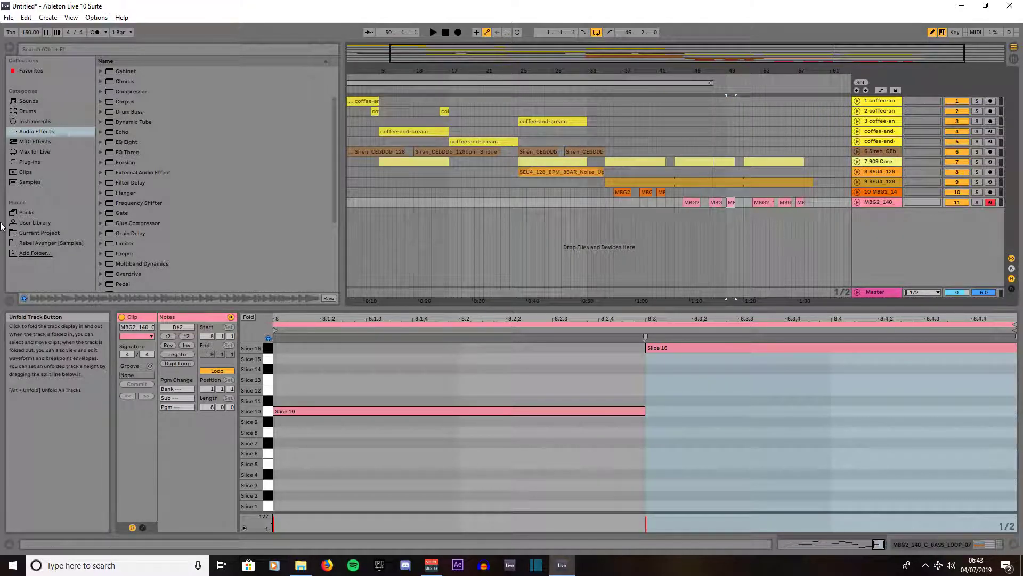
{"action": "left_click", "coordinate": [34, 125]}
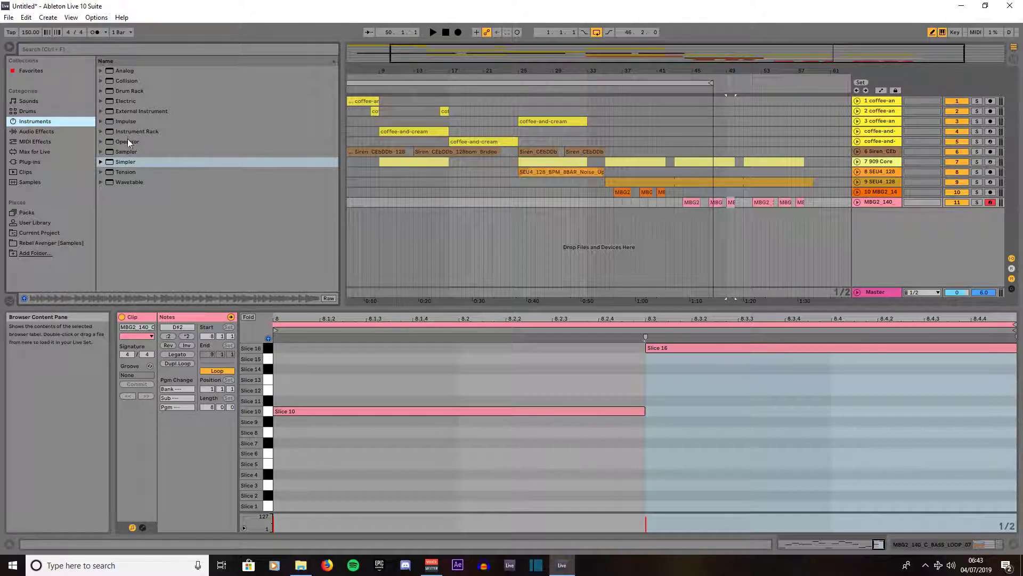
{"action": "left_click_drag", "start_coordinate": [124, 141], "coordinate": [654, 238]}
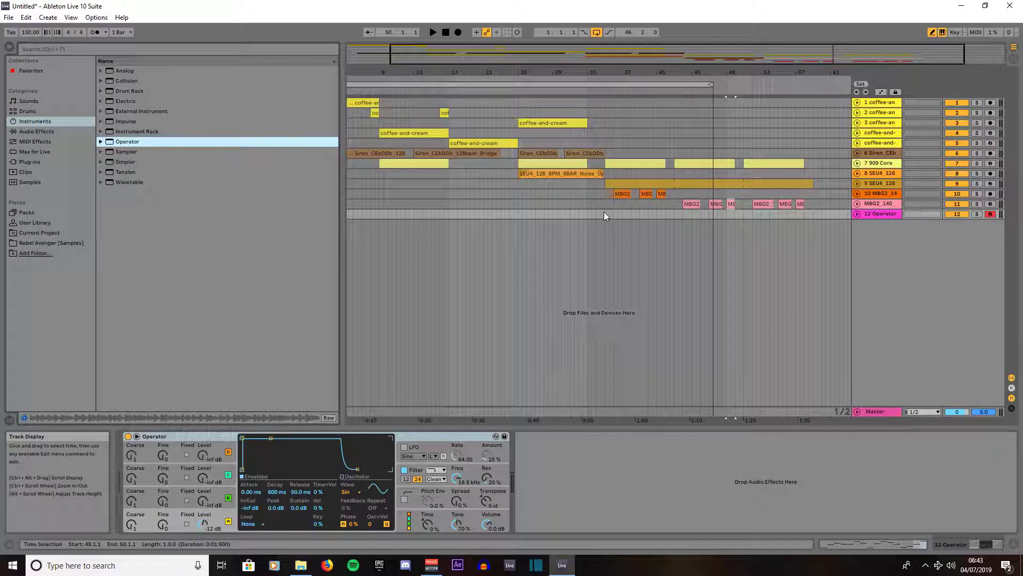
Insert an empty eight-bar MIDI clip from 35.1 to 43.1 on the Operator track and unfold that track
{"action": "left_click_drag", "start_coordinate": [604, 212], "coordinate": [672, 212]}
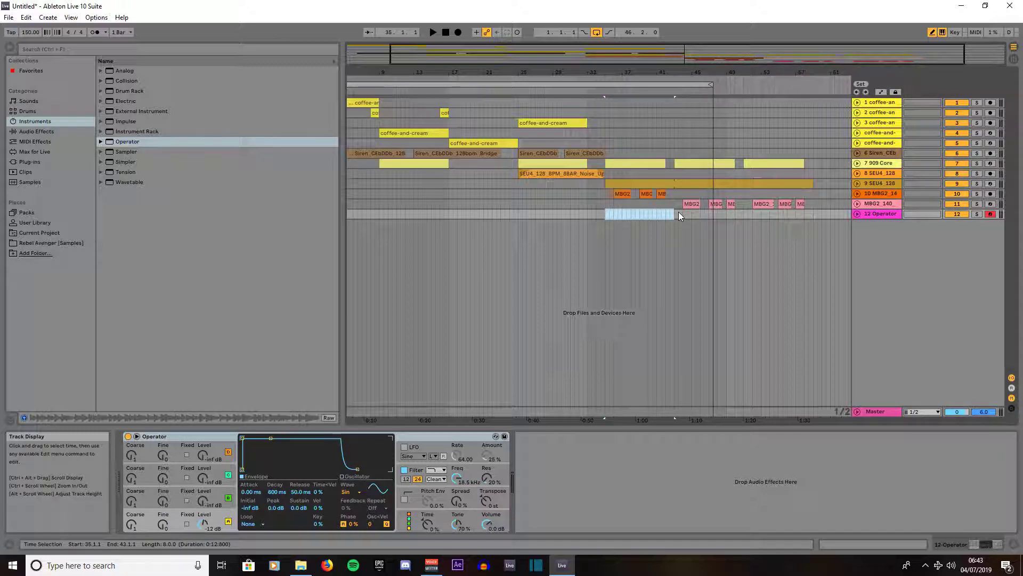
{"action": "right_click", "coordinate": [655, 214]}
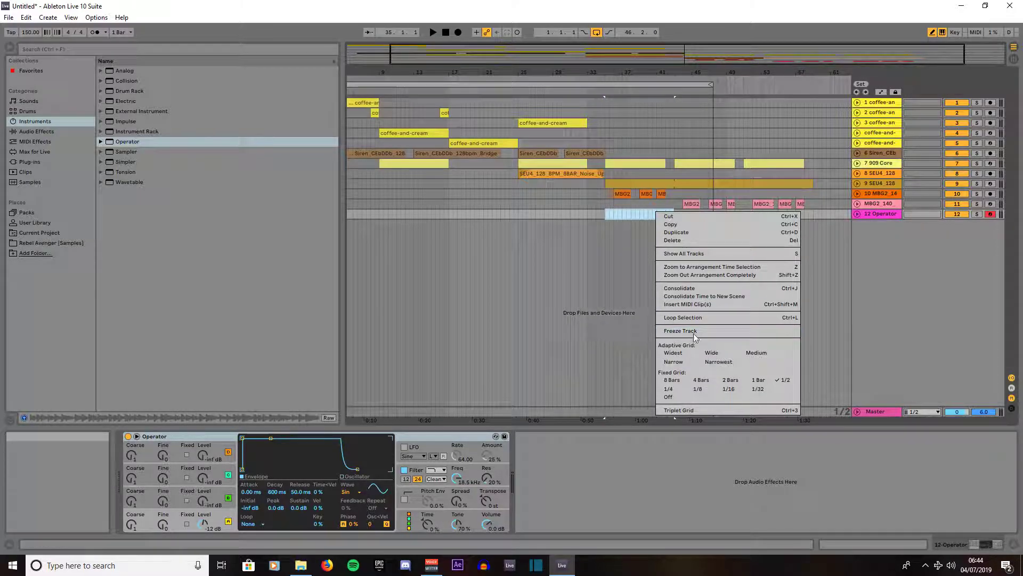
{"action": "left_click", "coordinate": [692, 305]}
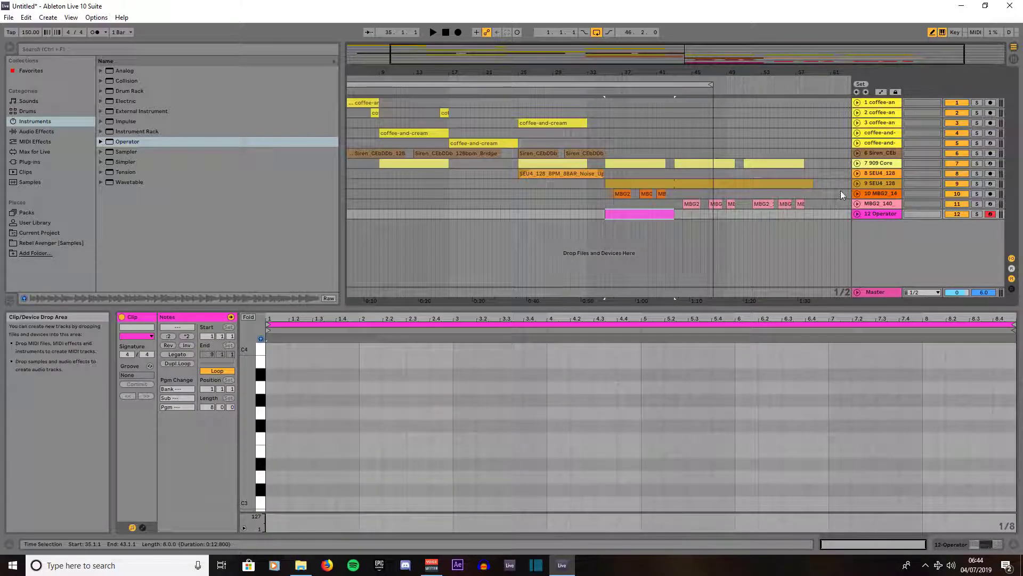
{"action": "left_click", "coordinate": [858, 213]}
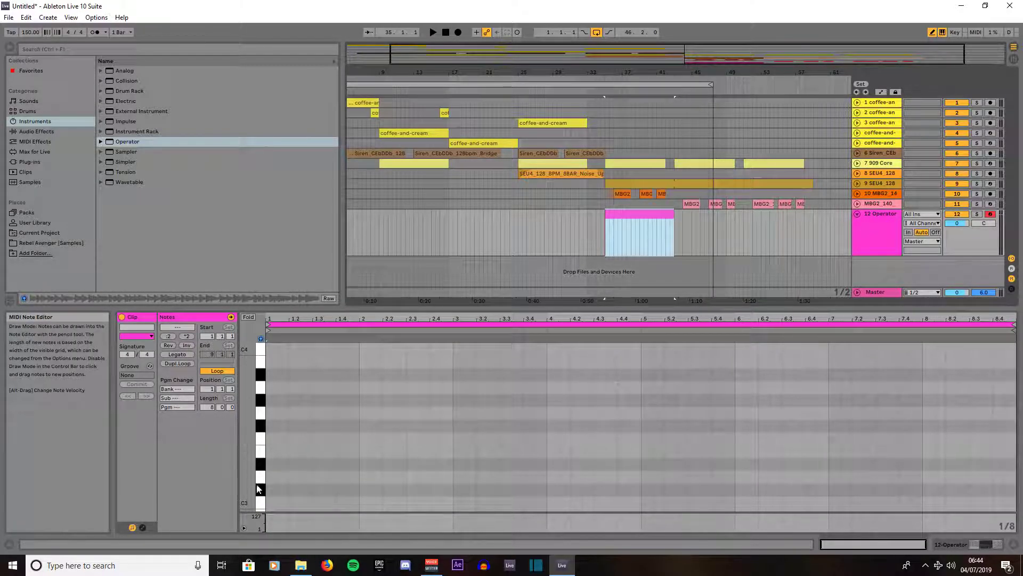
{"action": "scroll", "coordinate": [257, 480], "scroll_direction": "down", "scroll_amount": 6}
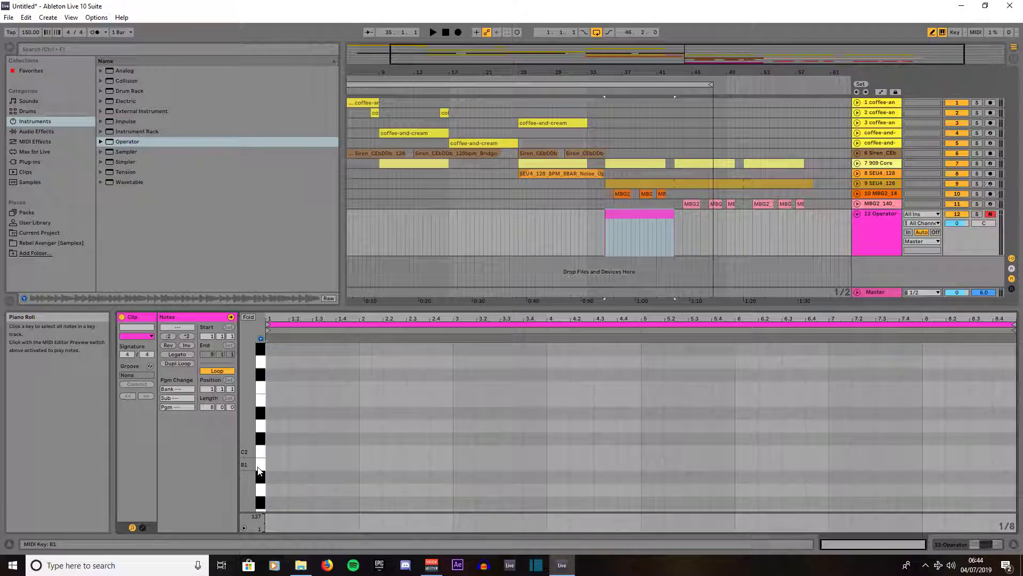
Draw a one-bar D0 note at the start of the Operator clip, from 1.1.1 to 2.1.1
{"action": "scroll", "coordinate": [258, 470], "scroll_direction": "down", "scroll_amount": 4}
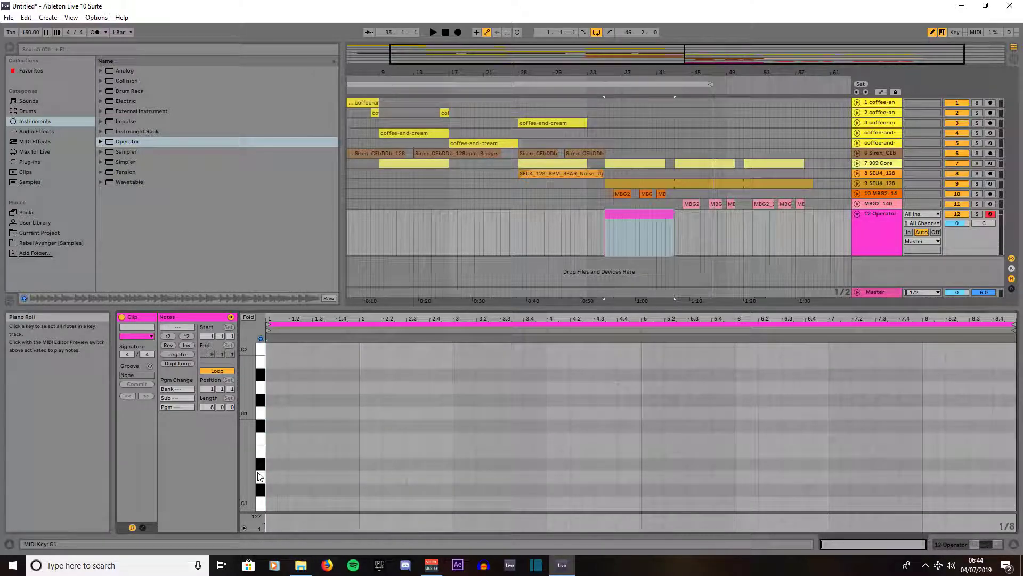
{"action": "scroll", "coordinate": [259, 476], "scroll_direction": "down", "scroll_amount": 2}
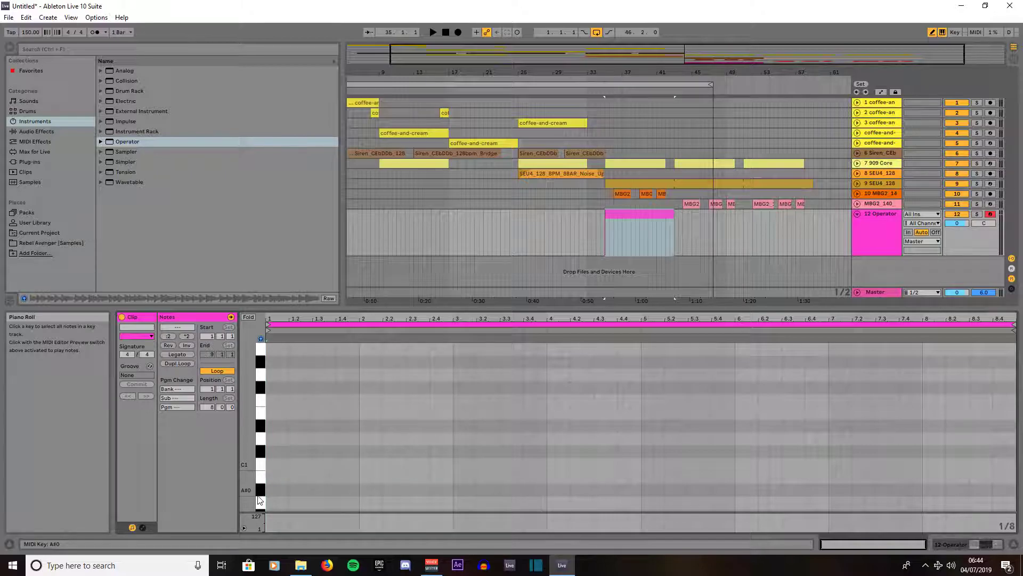
{"action": "scroll", "coordinate": [259, 499], "scroll_direction": "down", "scroll_amount": 4}
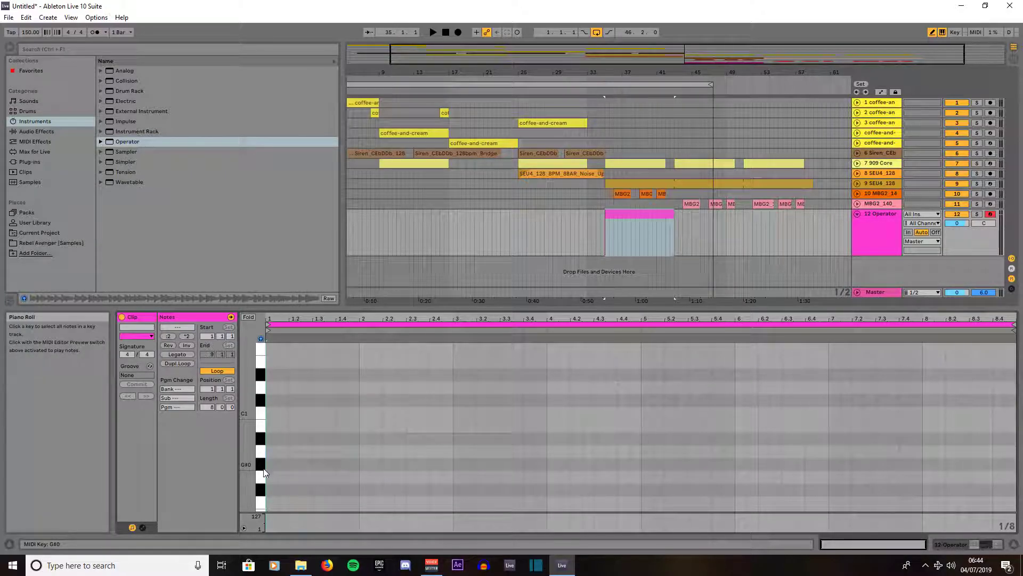
{"action": "scroll", "coordinate": [263, 489], "scroll_direction": "down", "scroll_amount": 6}
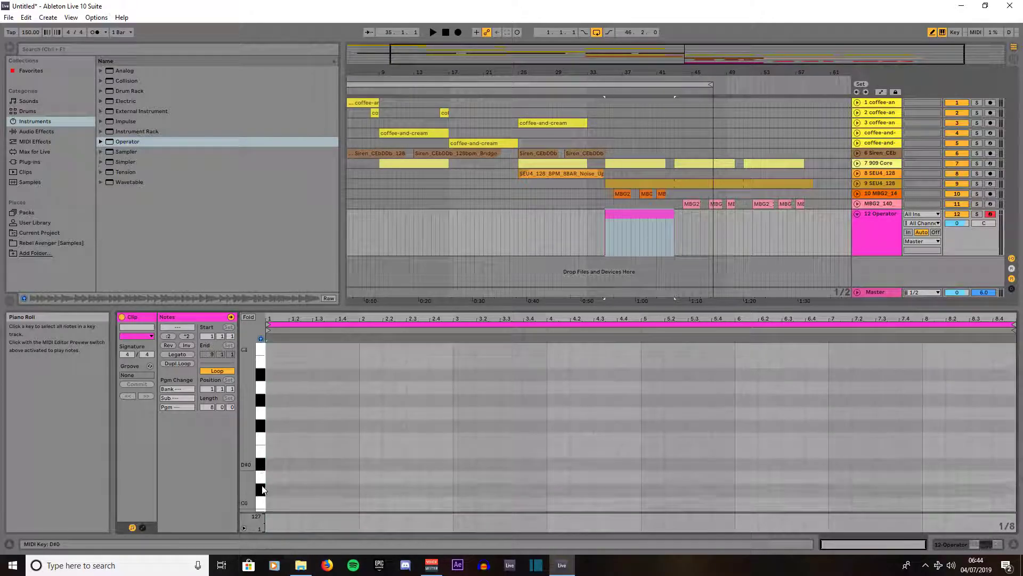
{"action": "scroll", "coordinate": [262, 488], "scroll_direction": "down", "scroll_amount": 2}
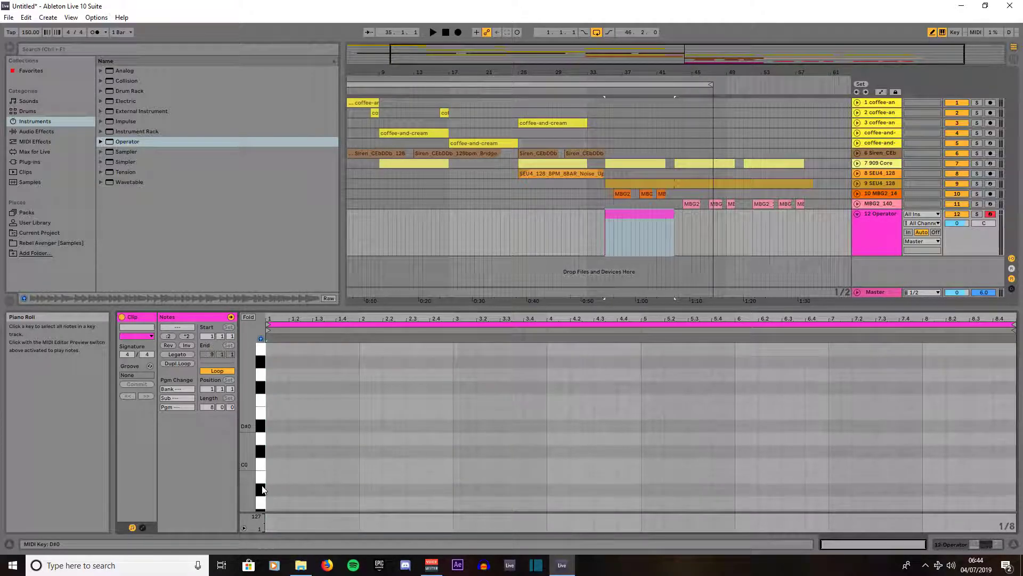
{"action": "left_click", "coordinate": [273, 438]}
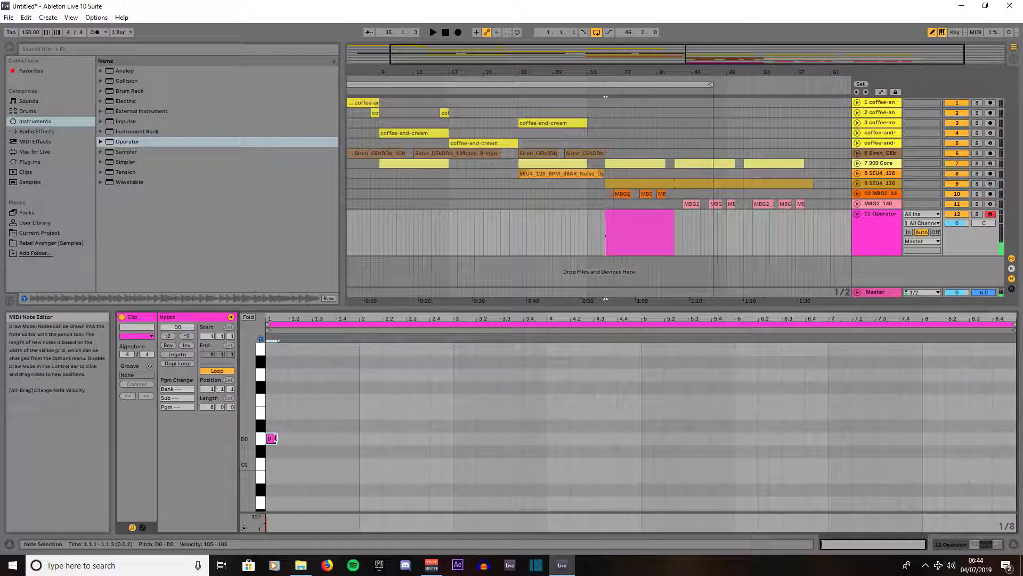
{"action": "left_click_drag", "start_coordinate": [276, 438], "coordinate": [359, 438]}
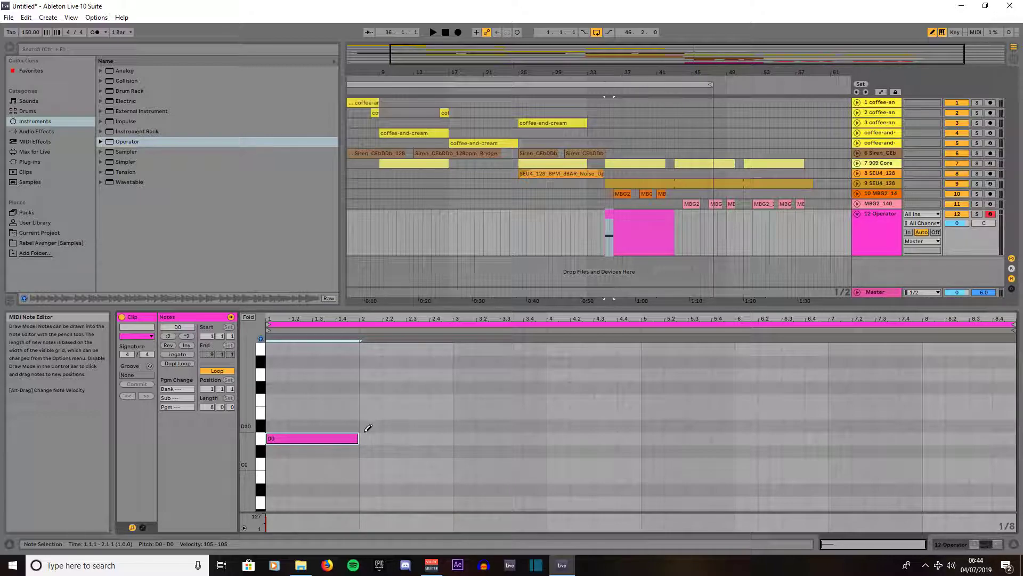
Duplicate the D0 note seven times so one-bar notes fill all eight bars of the clip
{"action": "key", "text": "ctrl+d"}
{"action": "key", "text": "ctrl+d"}
{"action": "key", "text": "ctrl+d"}
{"action": "key", "text": "ctrl+d"}
{"action": "key", "text": "ctrl+d"}
{"action": "key", "text": "ctrl+d"}
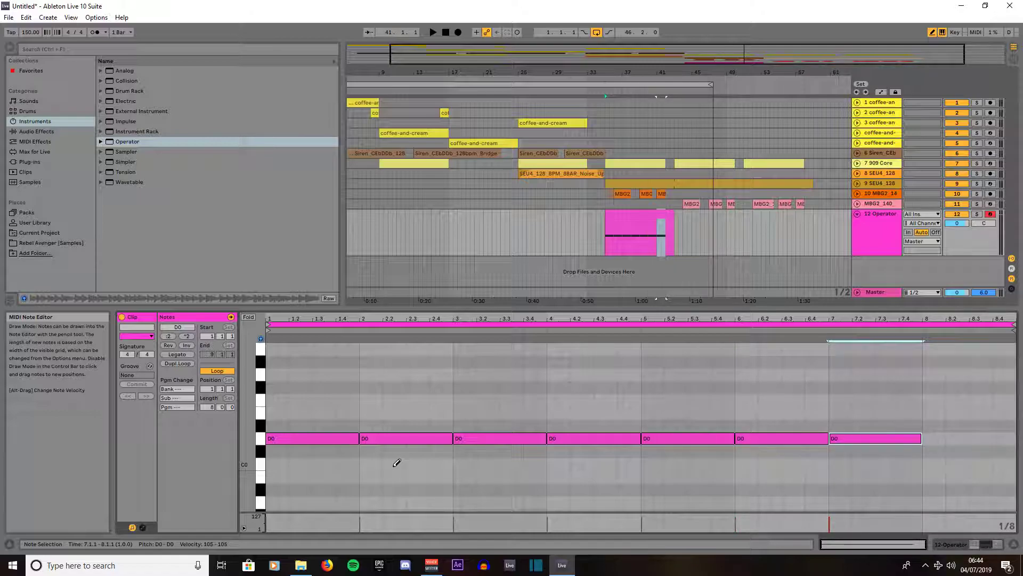
{"action": "key", "text": "ctrl+d"}
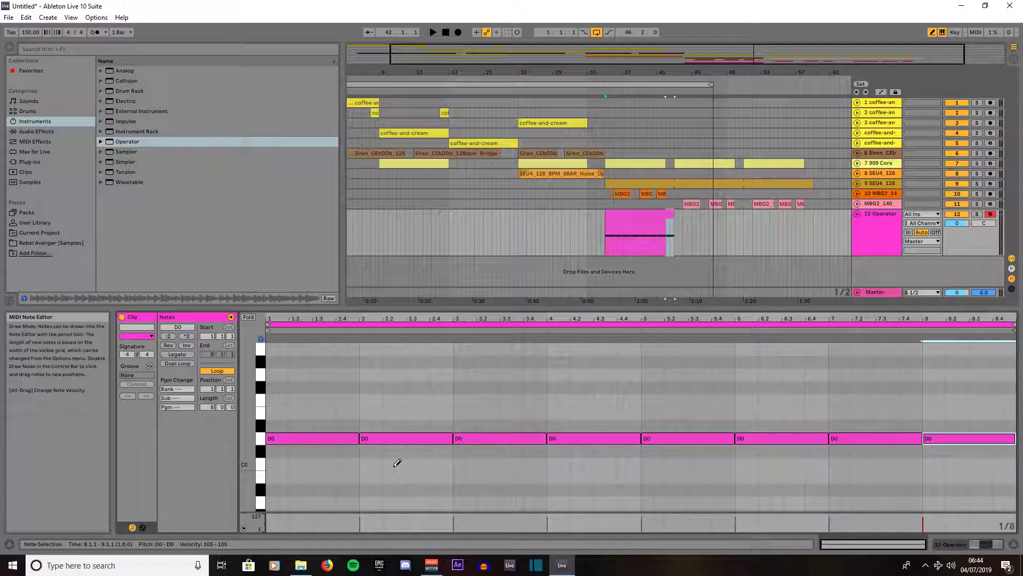
Shorten the D0 note ends, trimming an eighth note off bars 1, 3, 5 and 7 and a quarter note off bars 2, 4, 6 and 8
{"action": "left_click", "coordinate": [357, 438]}
{"action": "left_click_drag", "start_coordinate": [446, 439], "coordinate": [430, 438]}
{"action": "left_click_drag", "start_coordinate": [543, 432], "coordinate": [535, 434]}
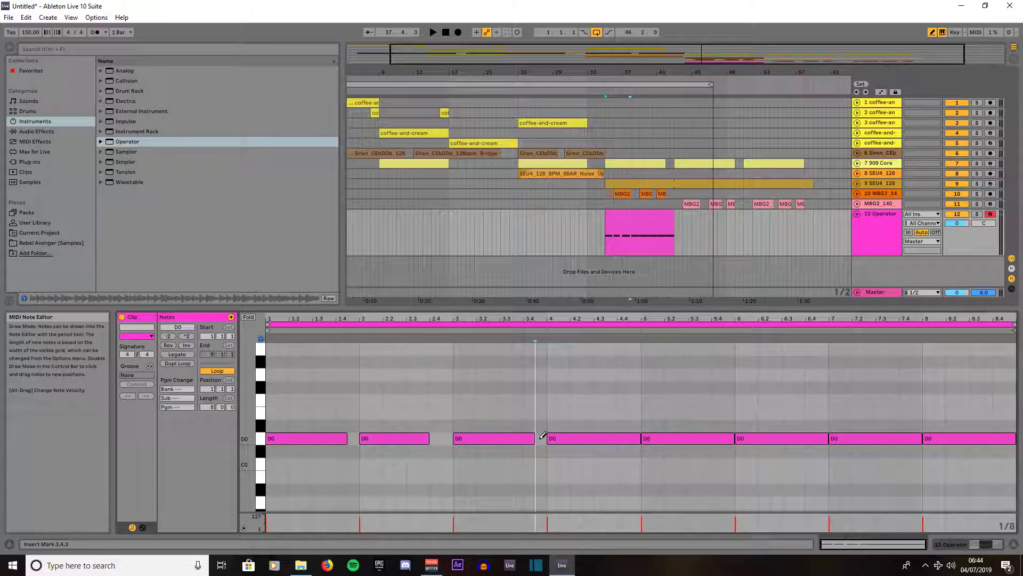
{"action": "left_click_drag", "start_coordinate": [636, 437], "coordinate": [622, 439]}
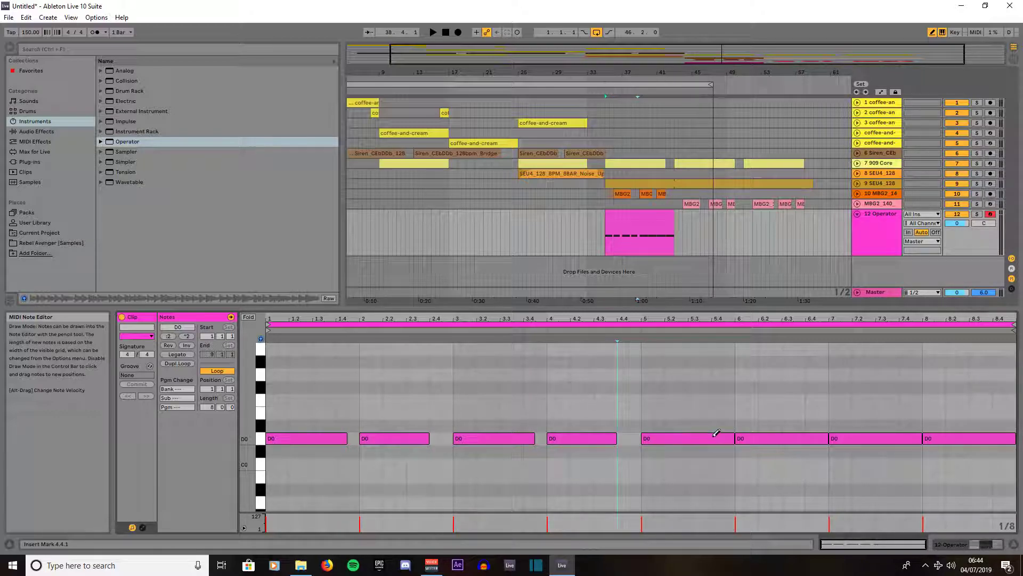
{"action": "left_click_drag", "start_coordinate": [735, 431], "coordinate": [723, 436]}
{"action": "left_click_drag", "start_coordinate": [824, 435], "coordinate": [805, 436]}
{"action": "left_click_drag", "start_coordinate": [919, 436], "coordinate": [910, 436]}
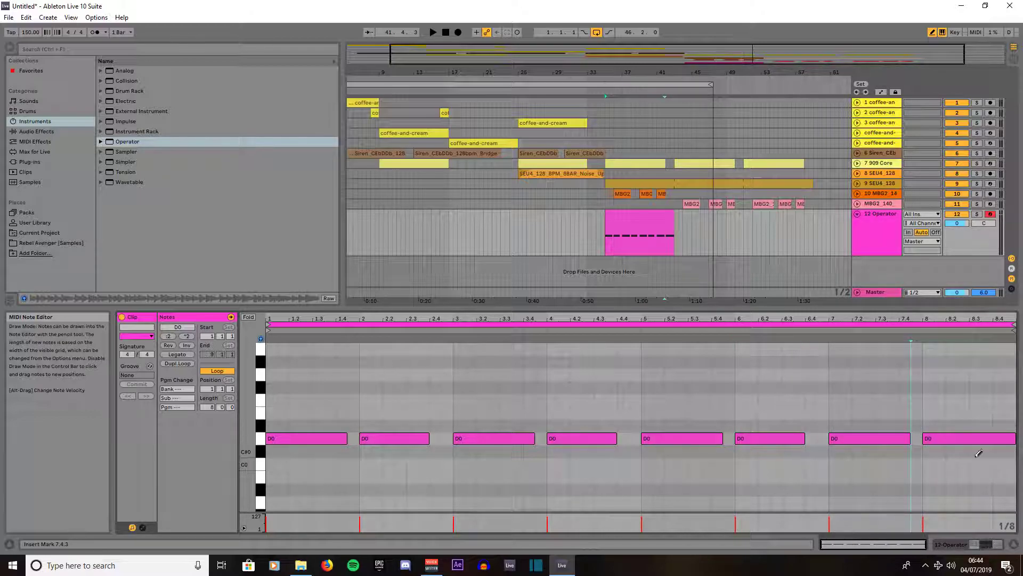
{"action": "left_click", "coordinate": [1015, 436]}
{"action": "left_click_drag", "start_coordinate": [1015, 436], "coordinate": [1004, 436]}
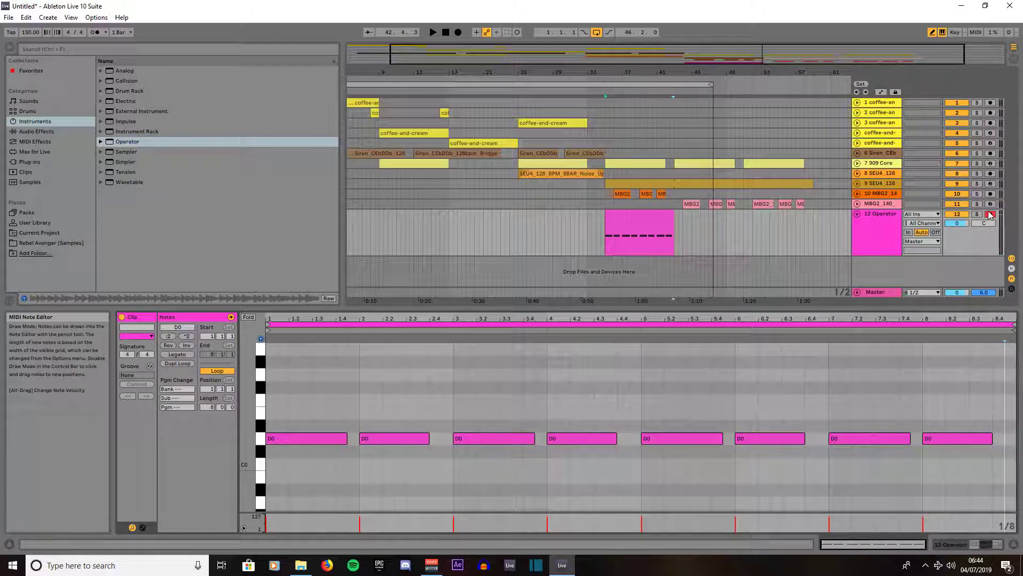
Set the Operator track volume to 5.5 dB and add an EQ Eight after the instrument
{"action": "left_click", "coordinate": [959, 224]}
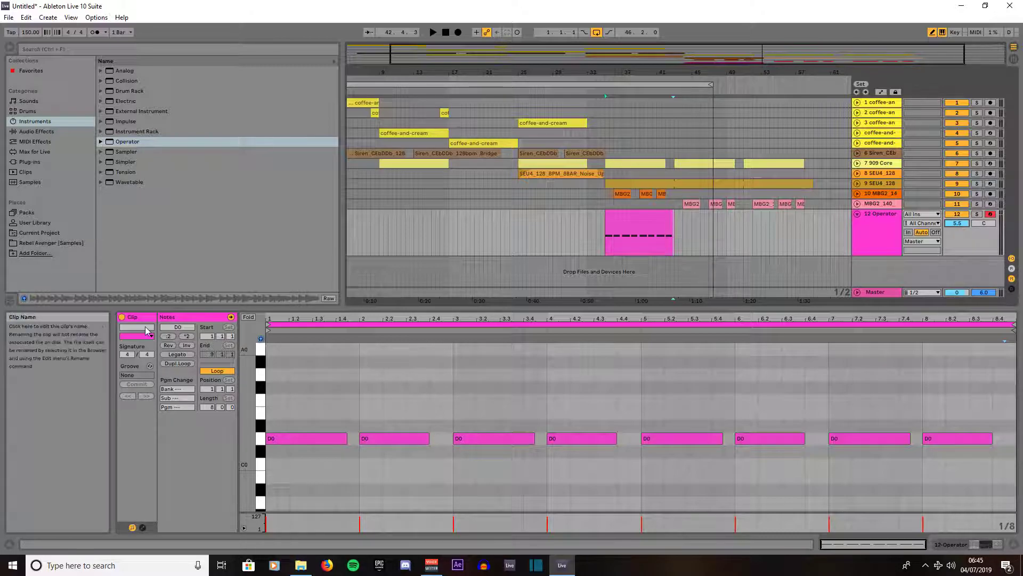
{"action": "left_click", "coordinate": [39, 132]}
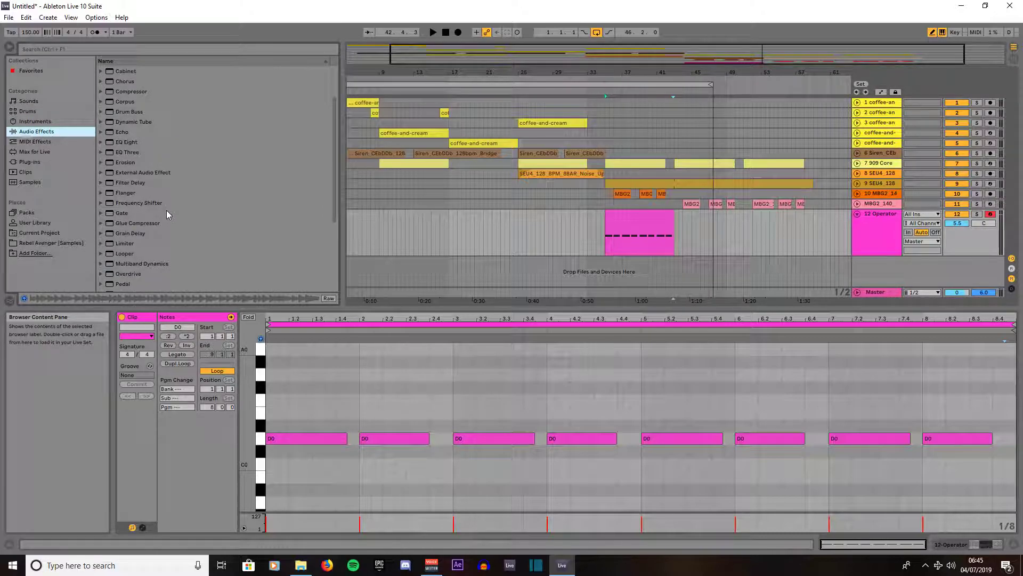
{"action": "left_click", "coordinate": [129, 143]}
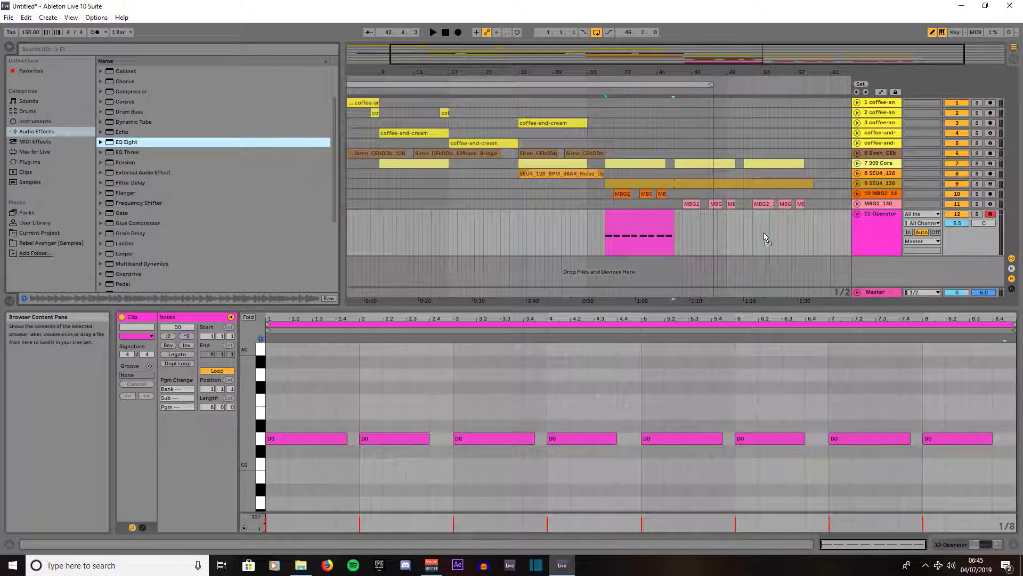
{"action": "key", "text": "Return"}
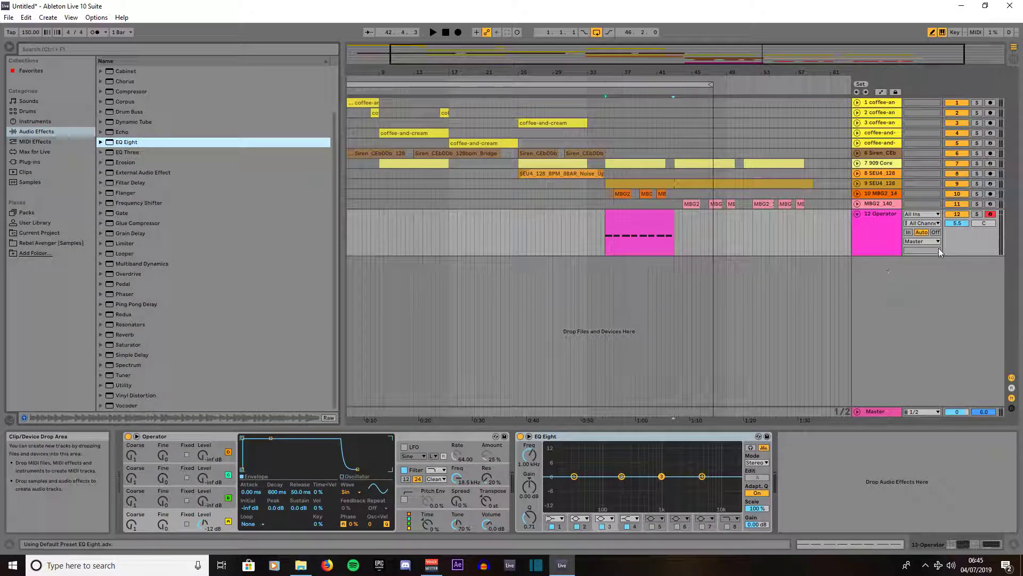
Solo the Operator track and play its clip looped from 35.1 to 43.1
{"action": "left_click", "coordinate": [976, 216]}
{"action": "left_click", "coordinate": [636, 216]}
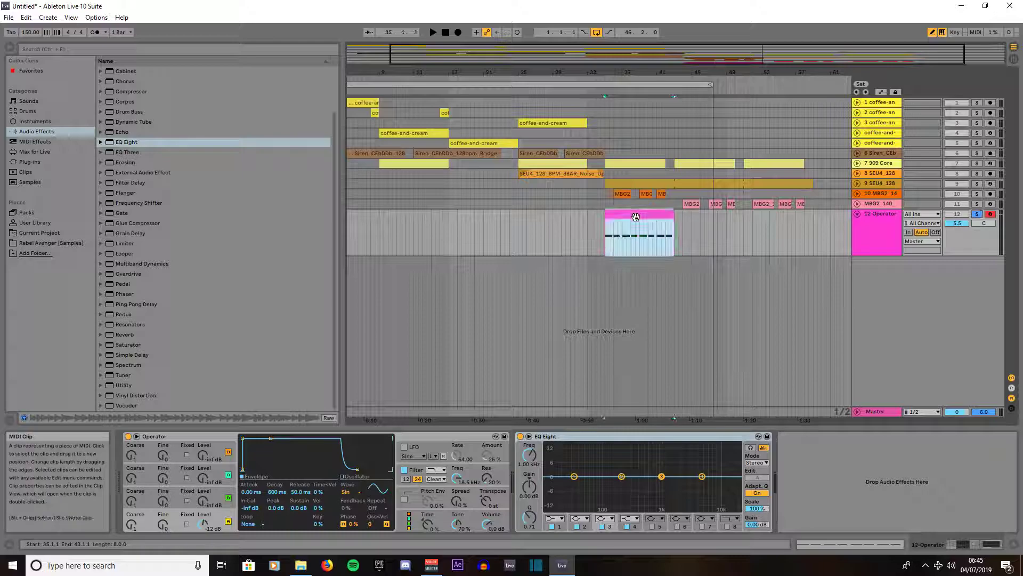
{"action": "key", "text": "ctrl+l"}
{"action": "key", "text": "space"}
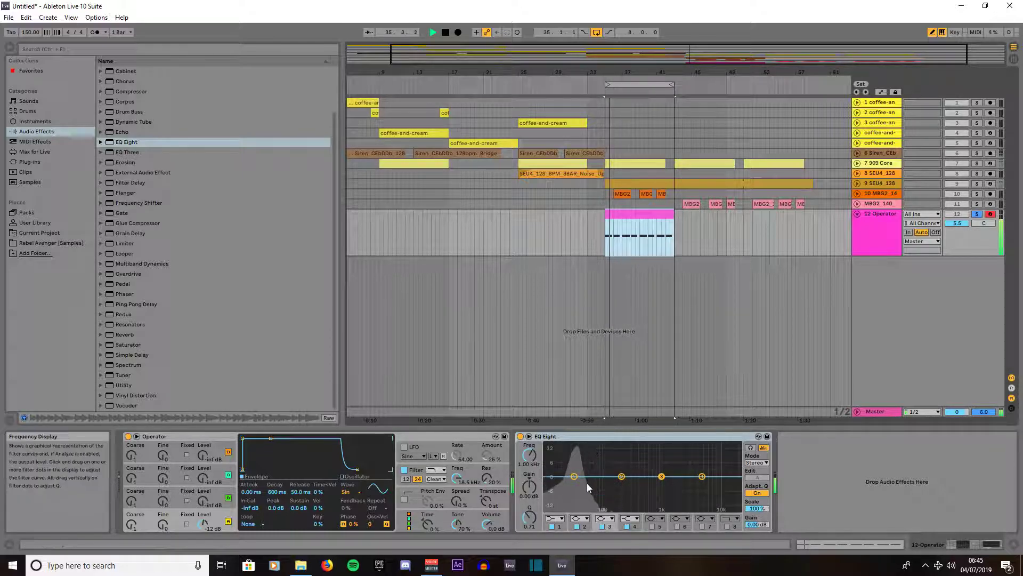
Set EQ Eight band 1 to 32.3 Hz with 3.54 dB gain and a Q of 15.1
{"action": "left_click", "coordinate": [574, 476]}
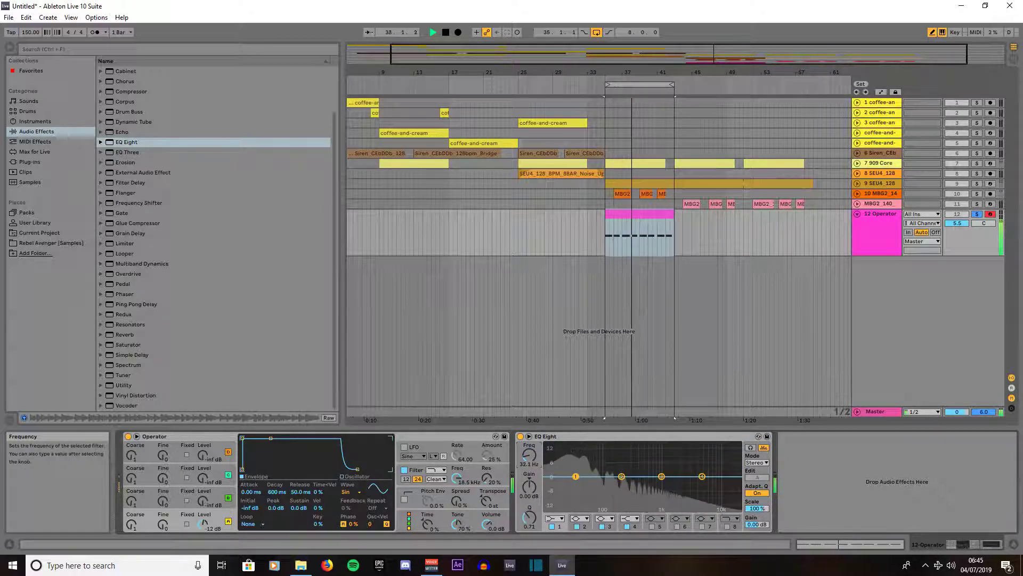
{"action": "left_click_drag", "start_coordinate": [531, 465], "coordinate": [529, 480]}
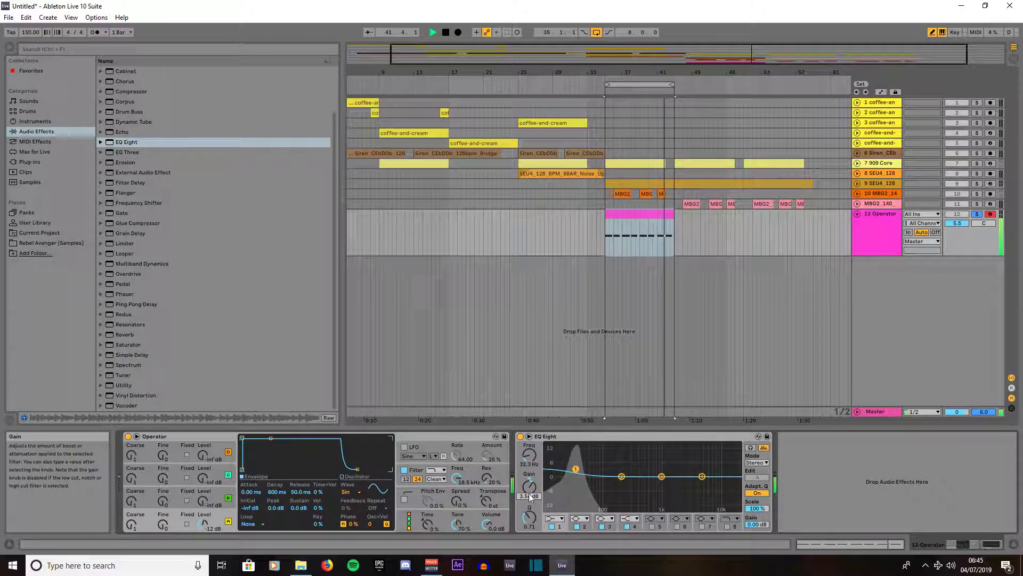
{"action": "left_click_drag", "start_coordinate": [529, 522], "coordinate": [529, 503]}
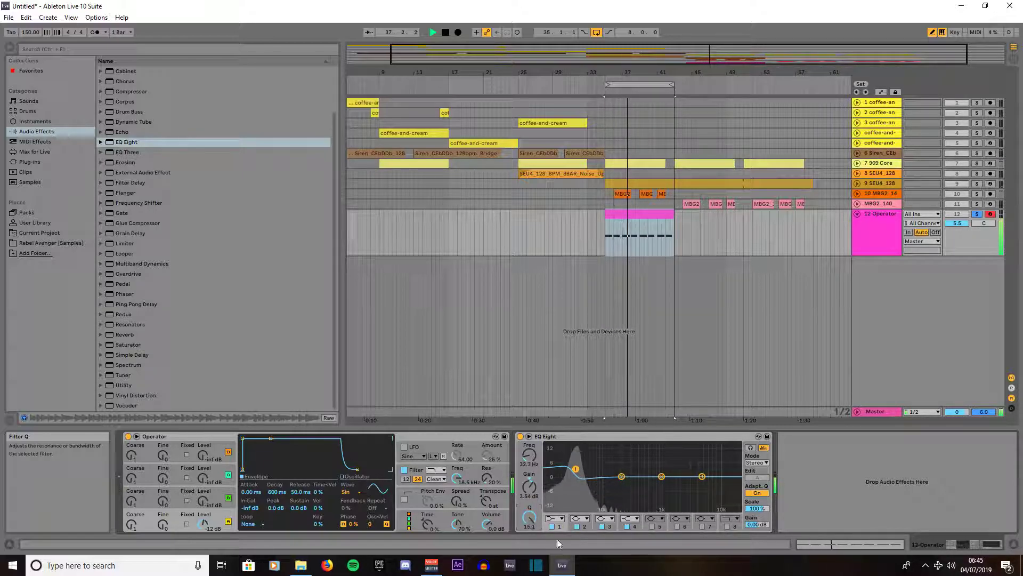
Disable EQ Eight bands 3 and 4, and turn band 2 into a high cut at 12.0 kHz
{"action": "left_click", "coordinate": [625, 527]}
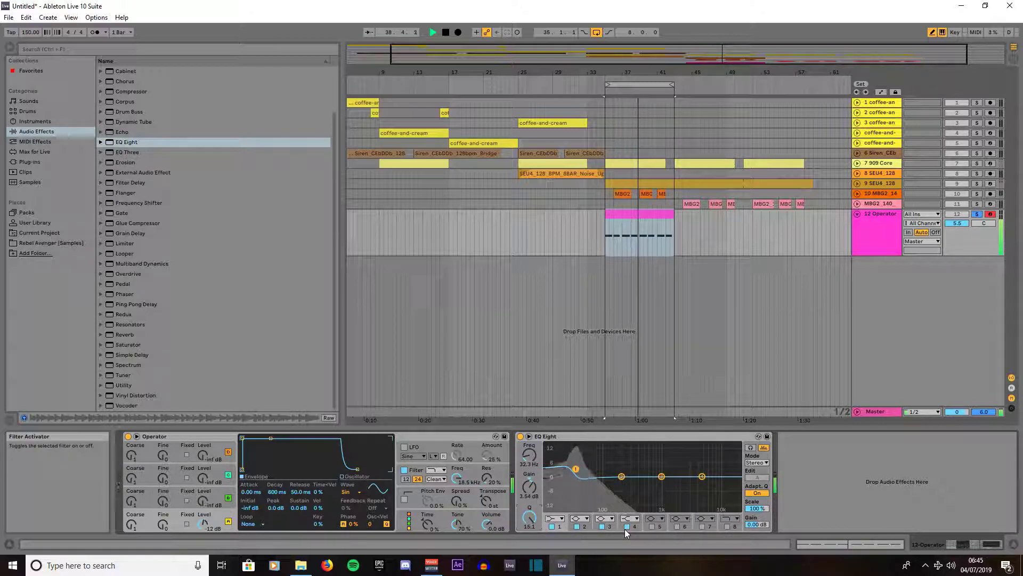
{"action": "left_click", "coordinate": [602, 527]}
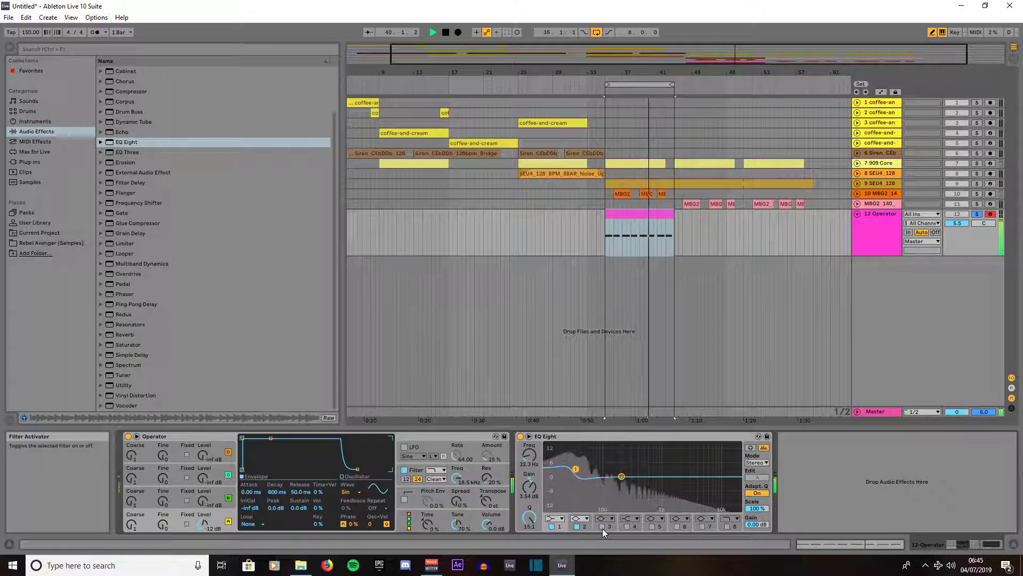
{"action": "left_click", "coordinate": [622, 476]}
{"action": "left_click_drag", "start_coordinate": [621, 475], "coordinate": [723, 476]}
{"action": "left_click_drag", "start_coordinate": [529, 455], "coordinate": [529, 456]}
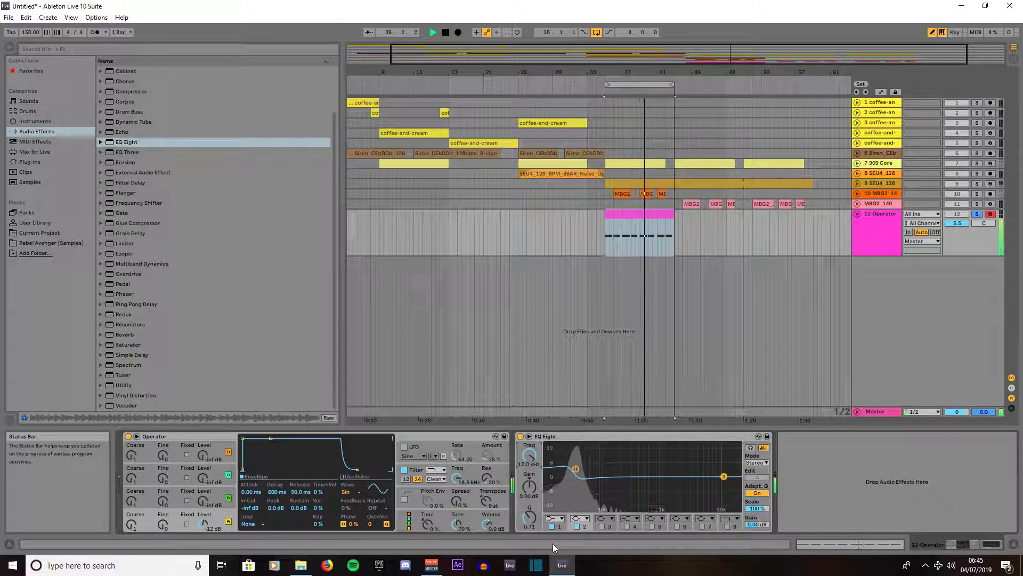
{"action": "left_click", "coordinate": [581, 522]}
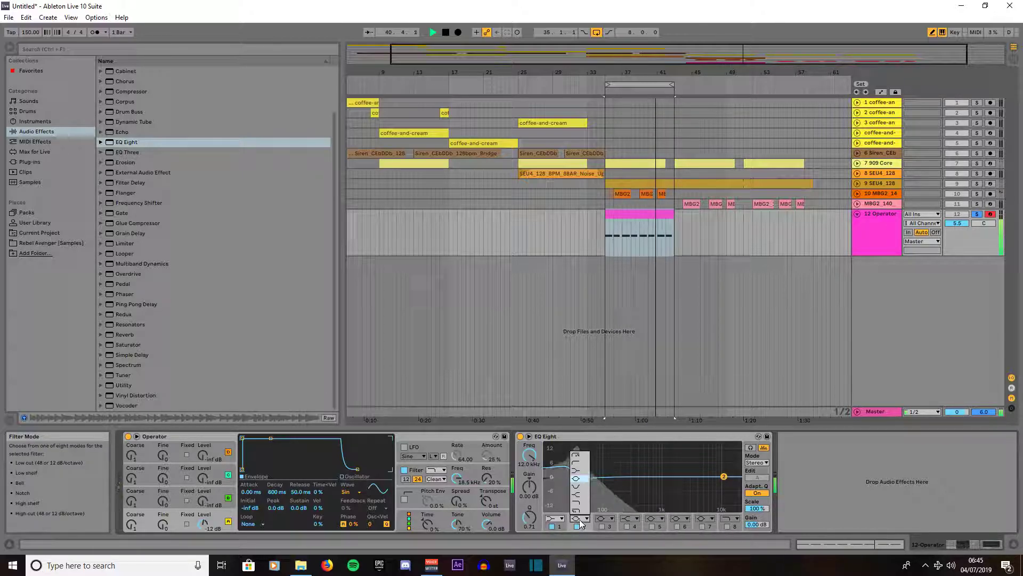
{"action": "left_click", "coordinate": [577, 512]}
Set the EQ Eight scale to 105 %, its global gain to -0.51 dB and the Q of band 2 to 1.50
{"action": "left_click_drag", "start_coordinate": [757, 509], "coordinate": [757, 506]}
{"action": "left_click_drag", "start_coordinate": [756, 524], "coordinate": [757, 527]}
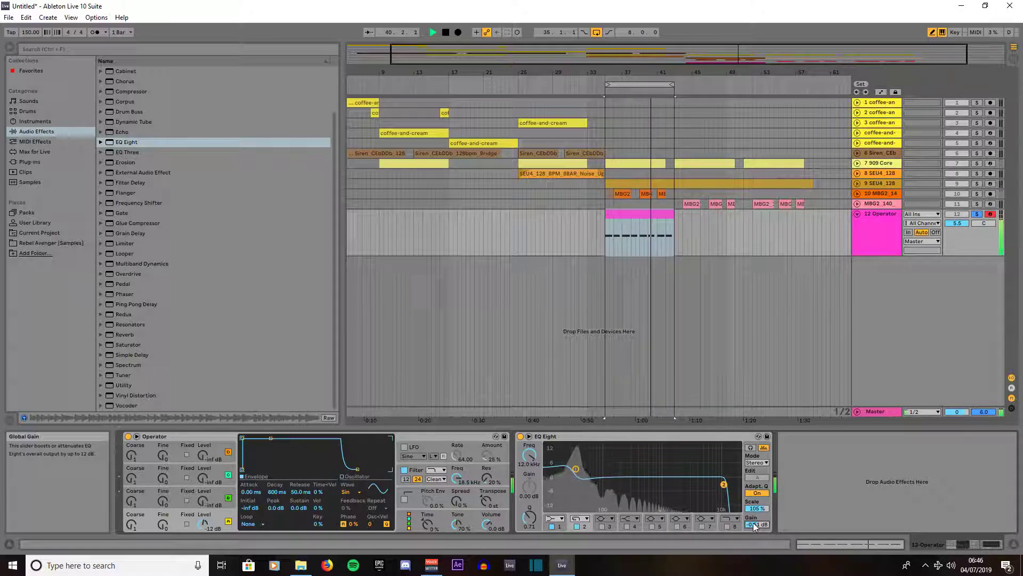
{"action": "left_click_drag", "start_coordinate": [529, 519], "coordinate": [529, 502]}
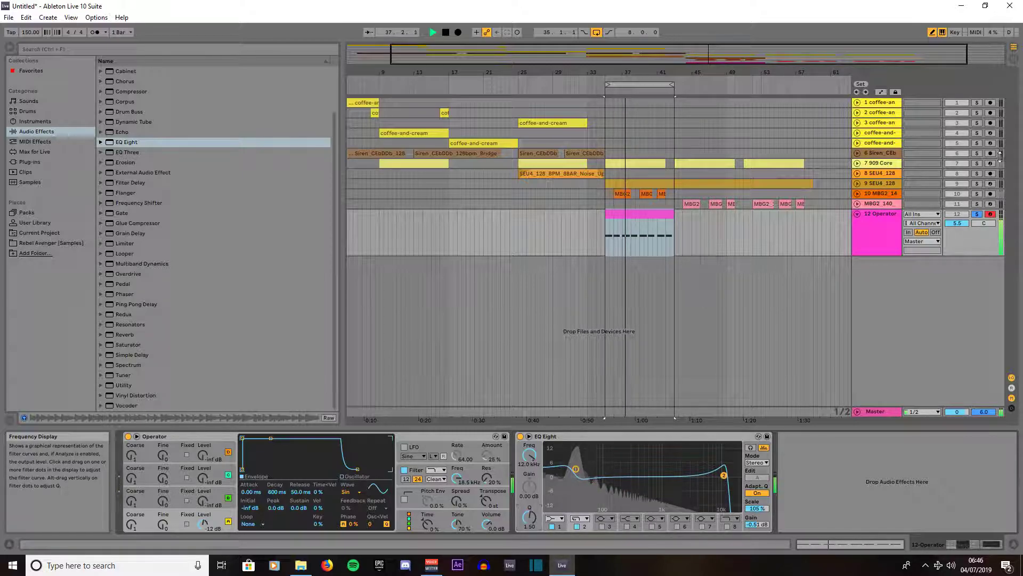
Raise the Operator track volume to 6.0 dB and unsolo the track
{"action": "left_click_drag", "start_coordinate": [957, 223], "coordinate": [957, 219]}
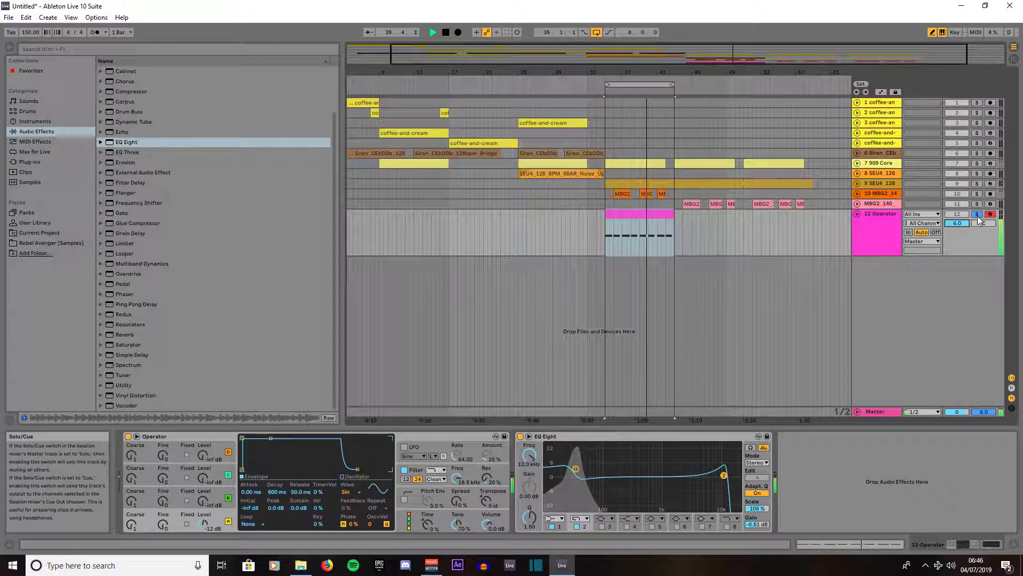
{"action": "left_click", "coordinate": [977, 215]}
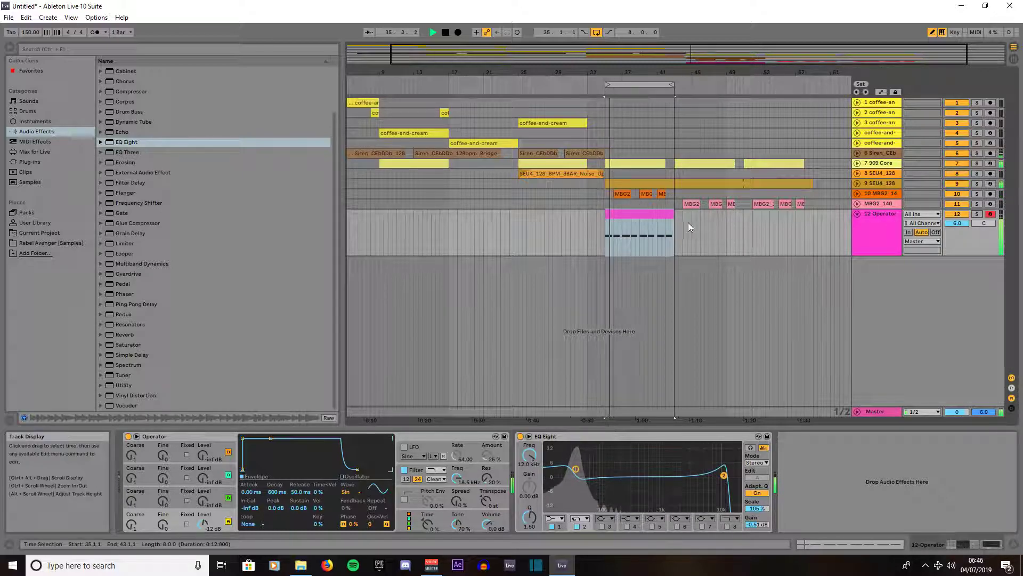
Extend the Operator clip and the arrangement loop to 59.1, the end of the drop
{"action": "left_click", "coordinate": [672, 215]}
{"action": "left_click_drag", "start_coordinate": [672, 214], "coordinate": [813, 208]}
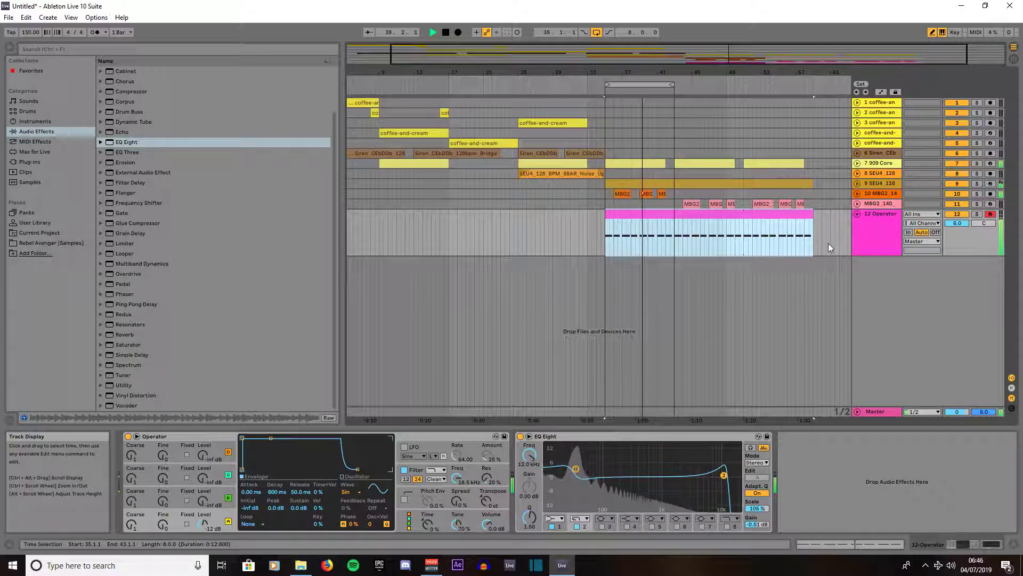
{"action": "left_click", "coordinate": [671, 86]}
{"action": "left_click_drag", "start_coordinate": [671, 85], "coordinate": [810, 85]}
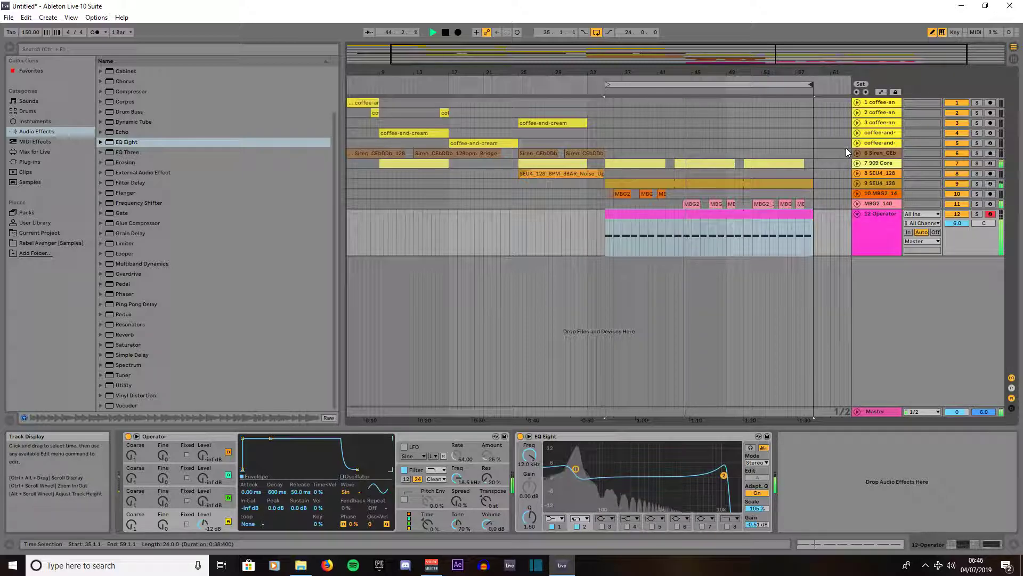
Unfold the two MBG2 bass tracks and lower the volume of track 11 to -5.0 dB
{"action": "left_click", "coordinate": [859, 205]}
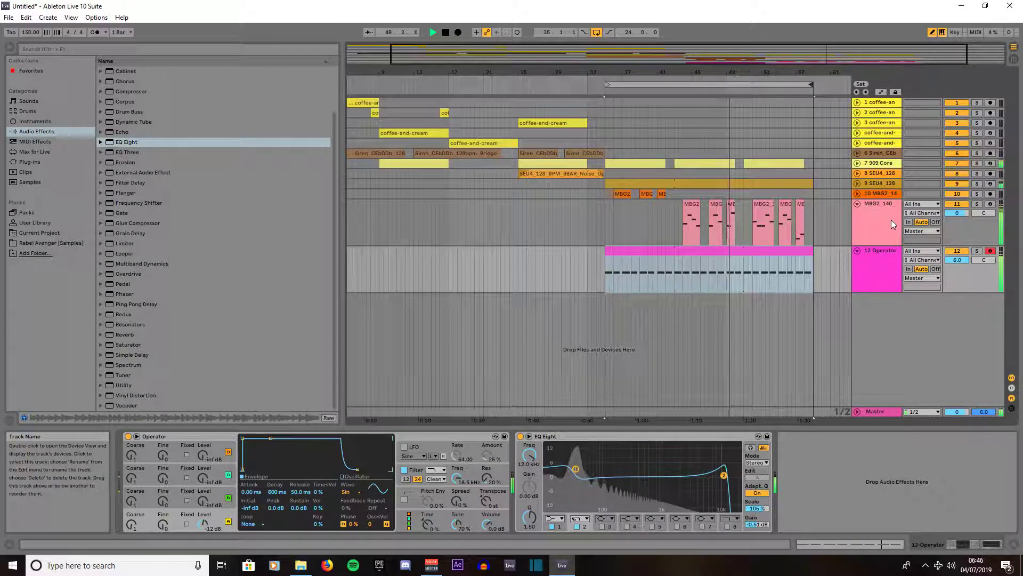
{"action": "left_click", "coordinate": [858, 194]}
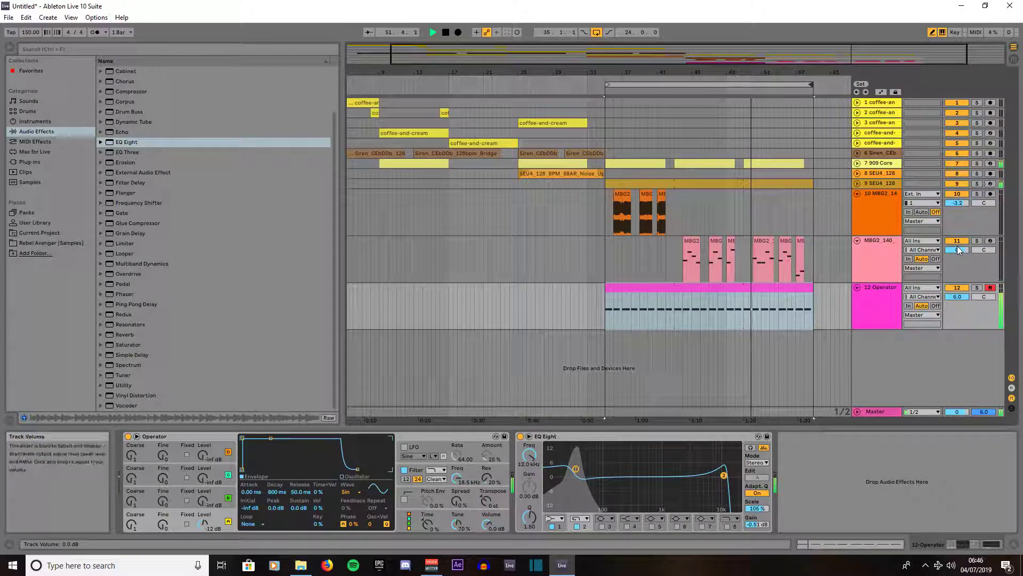
{"action": "mouse_move", "coordinate": [957, 249]}
{"action": "left_mouse_down"}
{"action": "mouse_move", "coordinate": [959, 280]}
{"action": "mouse_move", "coordinate": [961, 240]}
{"action": "left_mouse_up"}
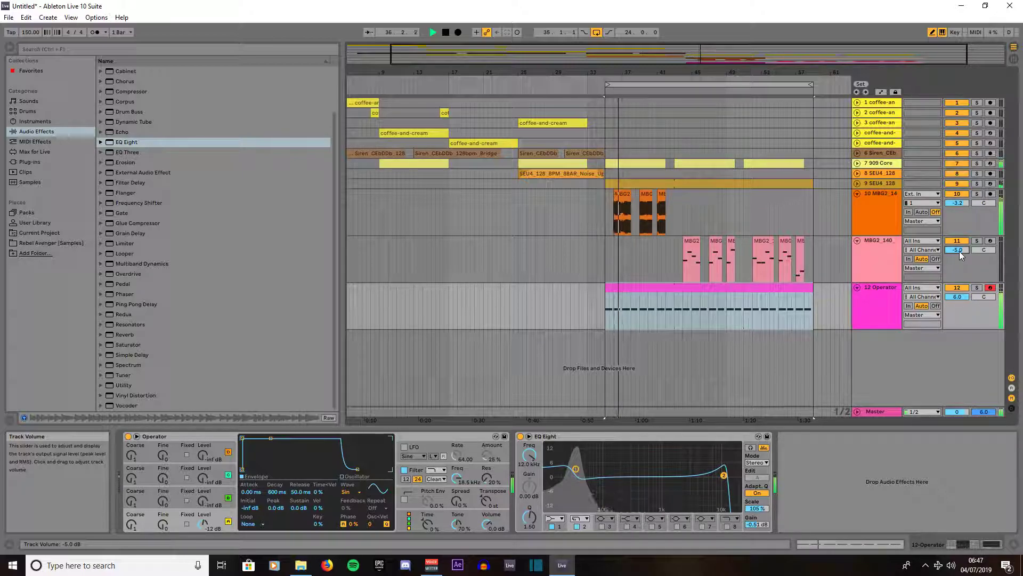
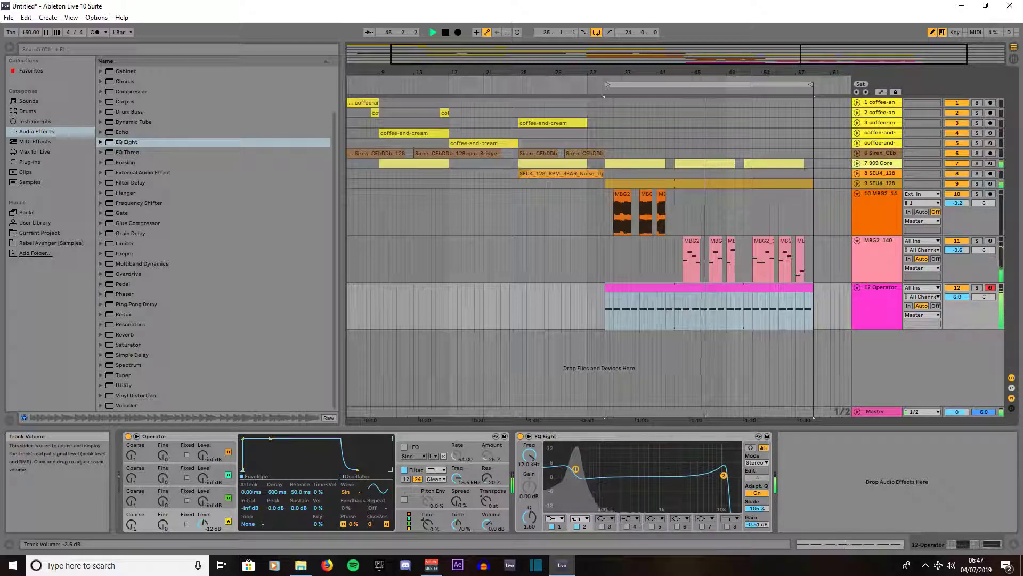
Balance the volume of track 11 against the rest of the drop, setting it to -3.5 dB
{"action": "left_click_drag", "start_coordinate": [961, 250], "coordinate": [961, 250]}
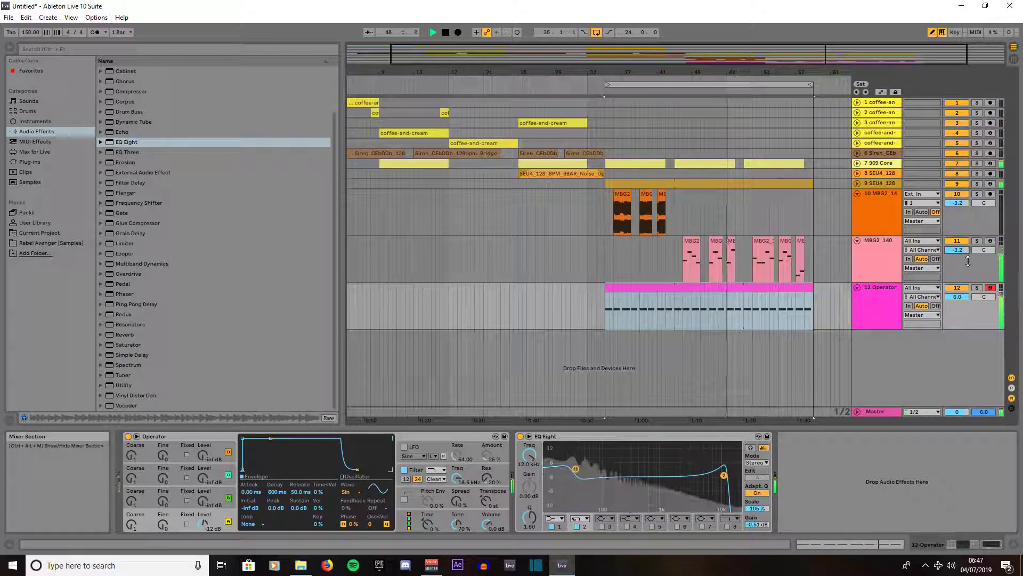
{"action": "left_click_drag", "start_coordinate": [957, 249], "coordinate": [957, 251]}
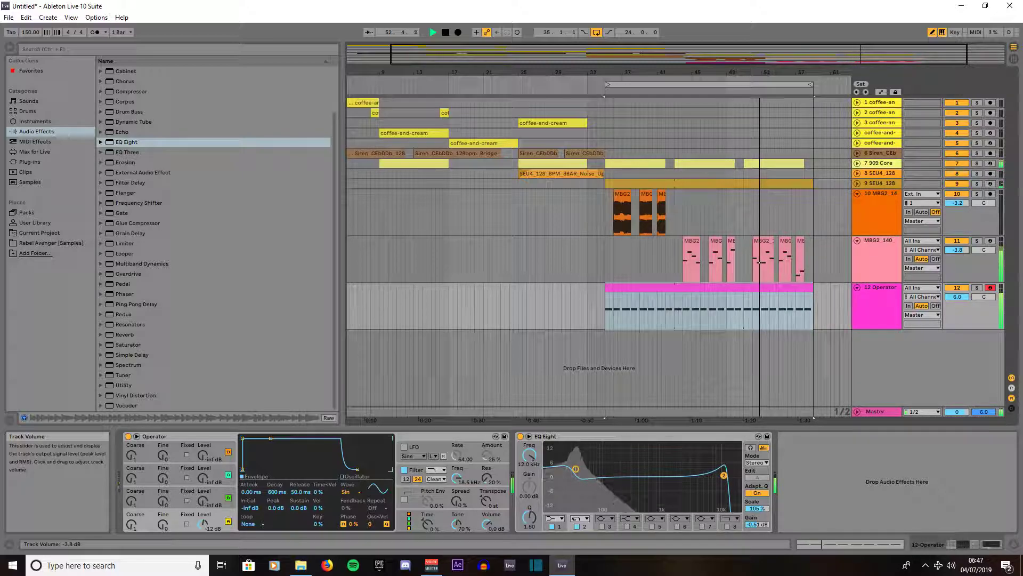
{"action": "left_click_drag", "start_coordinate": [957, 250], "coordinate": [960, 252]}
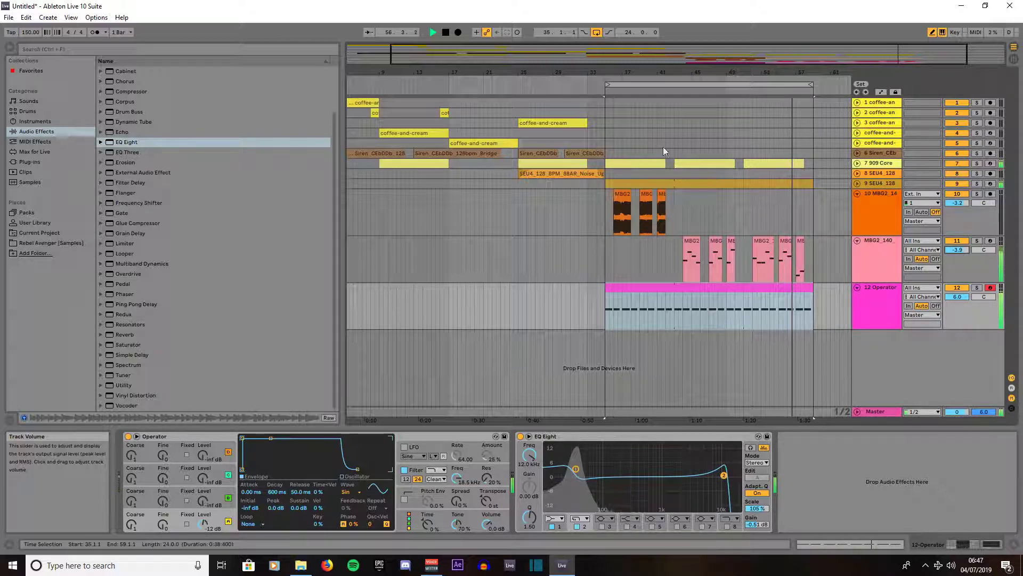
{"action": "left_click", "coordinate": [613, 92]}
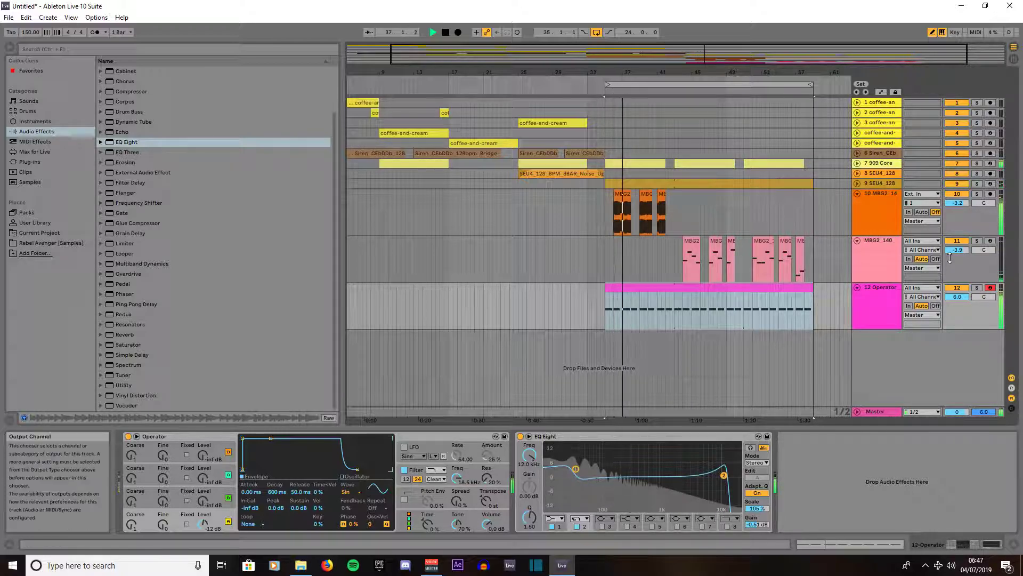
{"action": "left_click_drag", "start_coordinate": [957, 249], "coordinate": [957, 247]}
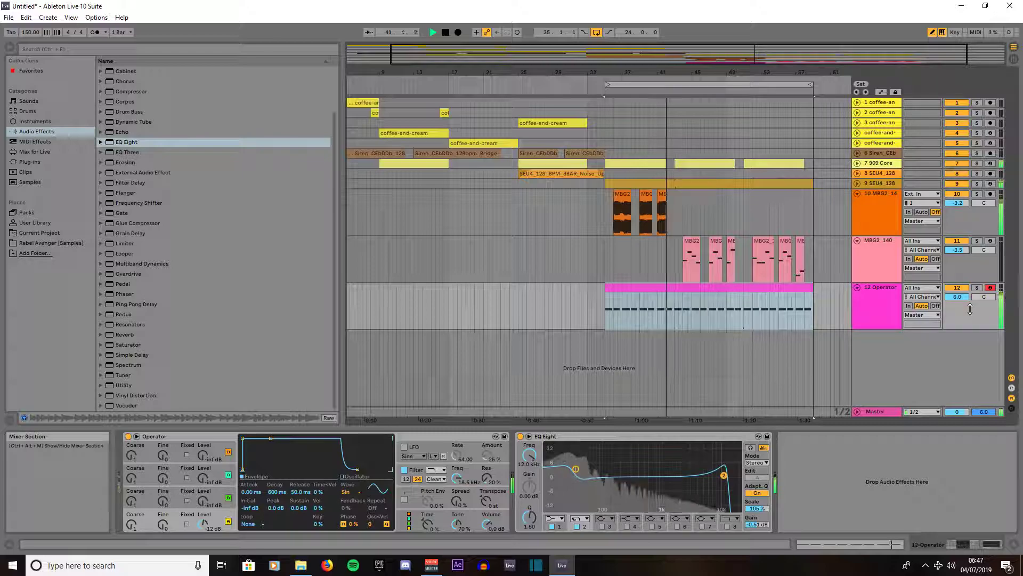
Unfold the Siren vocal track and copy the one-bar opening of the chorus clip at bar 25 into the drum gap at bar 42
{"action": "left_click", "coordinate": [857, 153]}
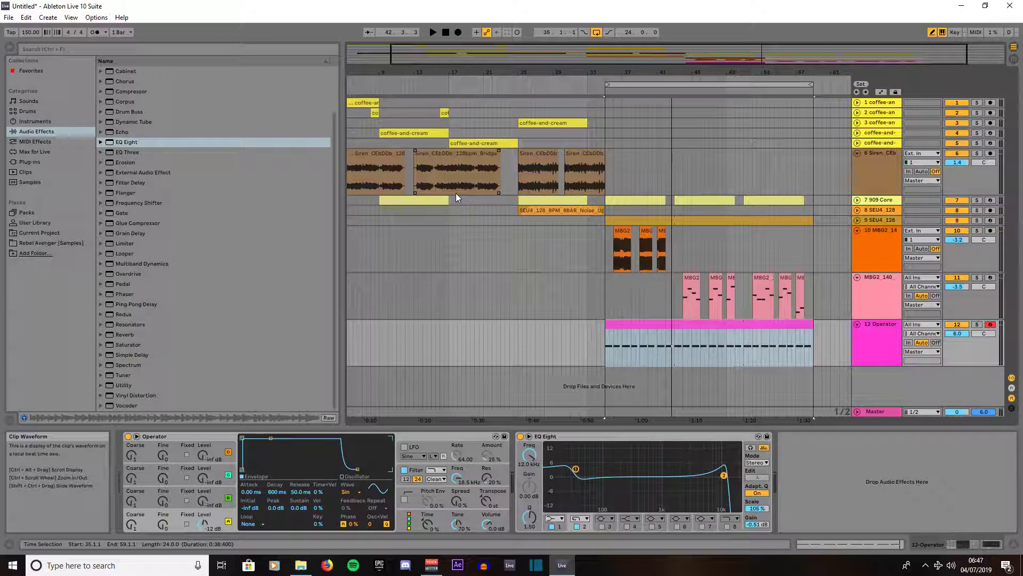
{"action": "left_click", "coordinate": [525, 190]}
{"action": "left_click", "coordinate": [527, 191]}
{"action": "left_click_drag", "start_coordinate": [528, 190], "coordinate": [522, 181]}
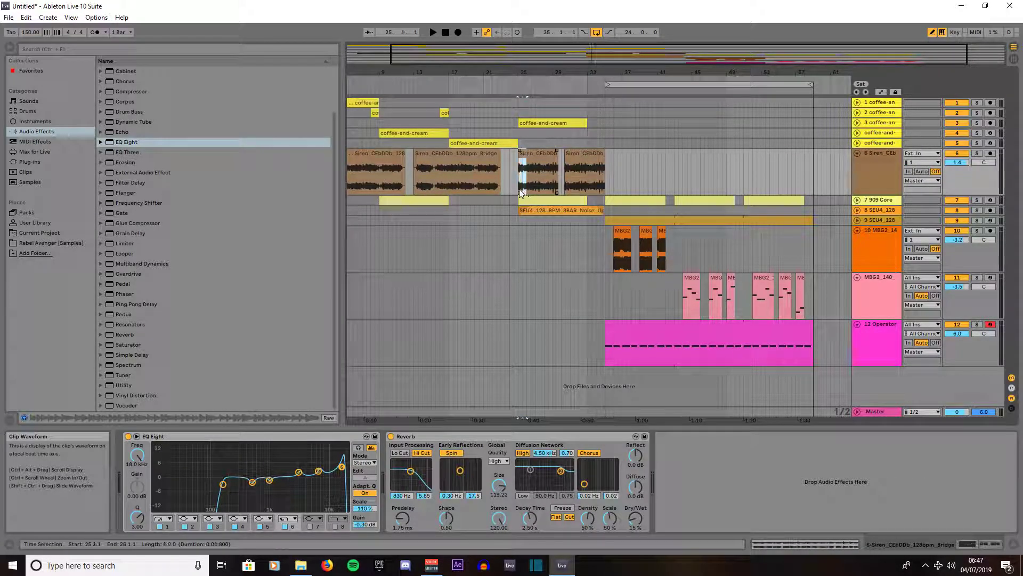
{"action": "left_click", "coordinate": [521, 154]}
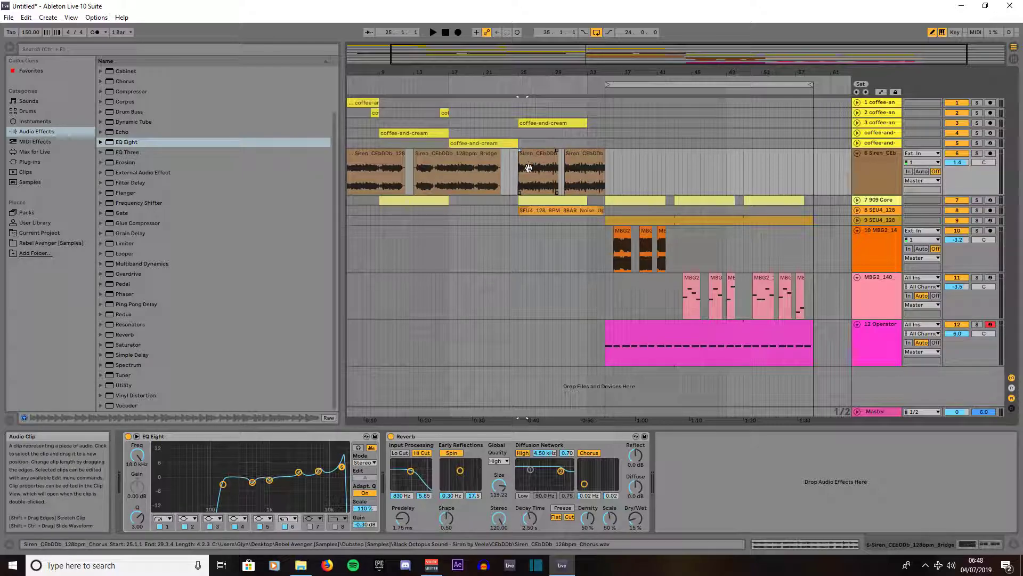
{"action": "left_click", "coordinate": [527, 176]}
{"action": "left_click_drag", "start_coordinate": [521, 176], "coordinate": [522, 181]}
{"action": "key", "text": "plus"}
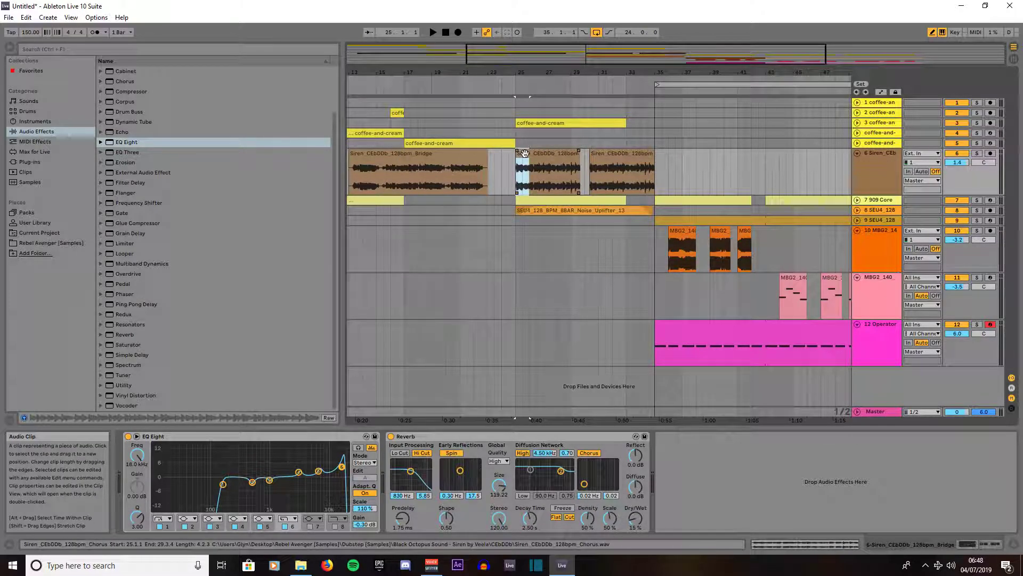
{"action": "left_click_drag", "start_coordinate": [525, 153], "coordinate": [760, 149]}
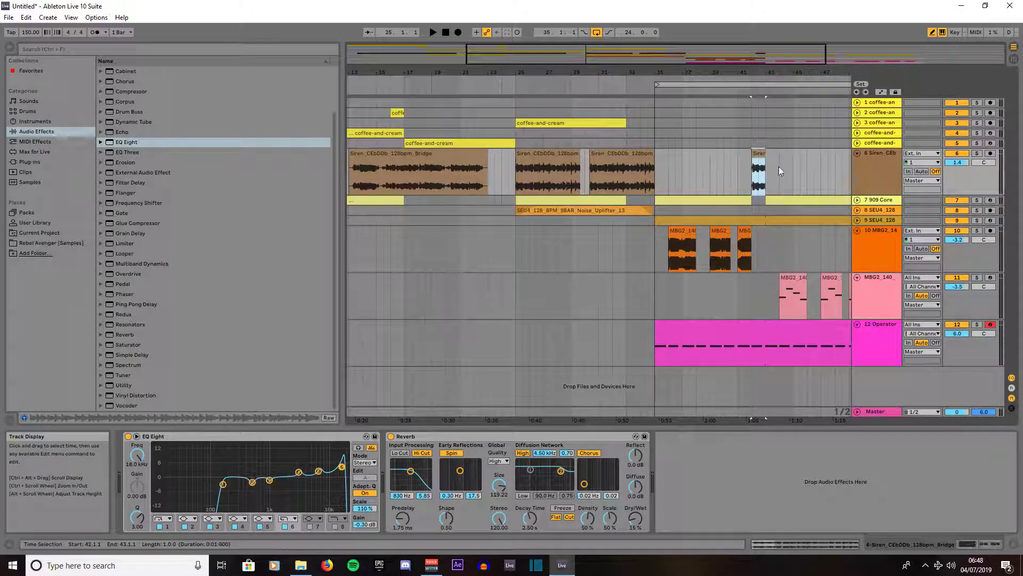
Raise the gain of the vocal chop at bar 42 to 5.00 dB and listen to it in the drop
{"action": "left_click", "coordinate": [837, 543]}
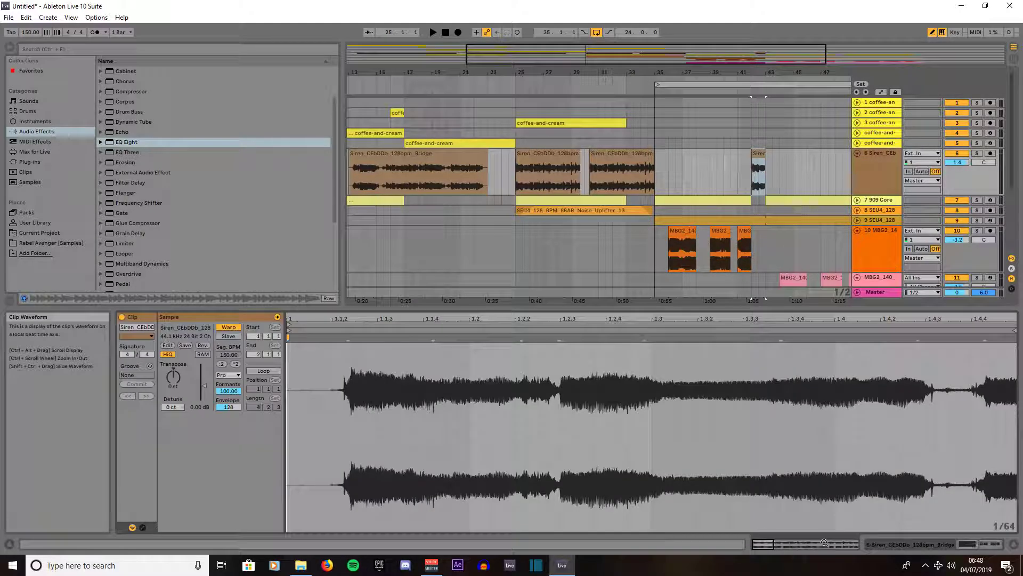
{"action": "left_click_drag", "start_coordinate": [203, 384], "coordinate": [204, 381]}
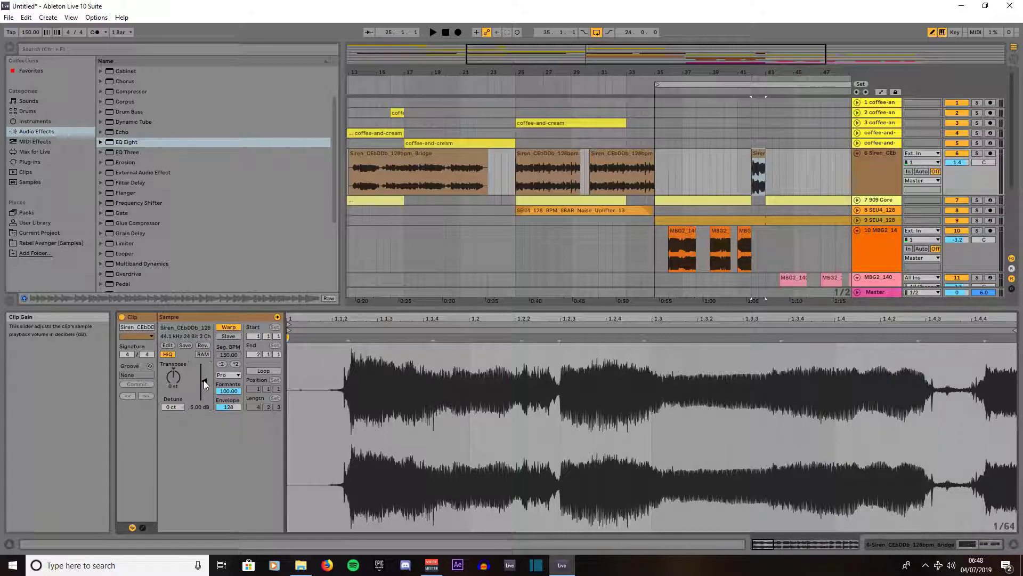
{"action": "left_click", "coordinate": [737, 90]}
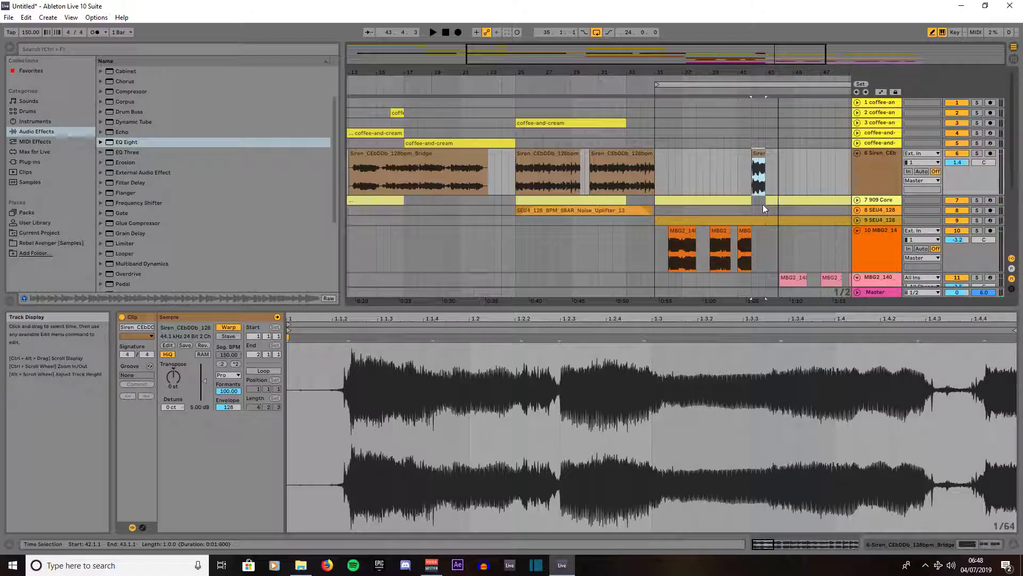
Turn the grid off, trim the end of the vocal chop at bar 42 and shift it to end at 43.1
{"action": "right_click", "coordinate": [768, 183]}
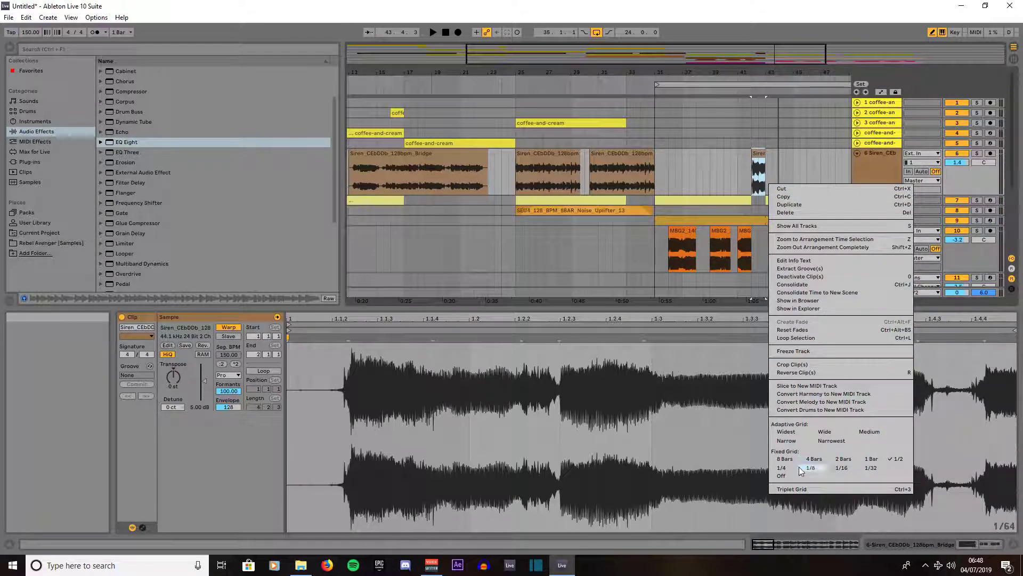
{"action": "left_click", "coordinate": [805, 469]}
{"action": "left_click", "coordinate": [770, 179]}
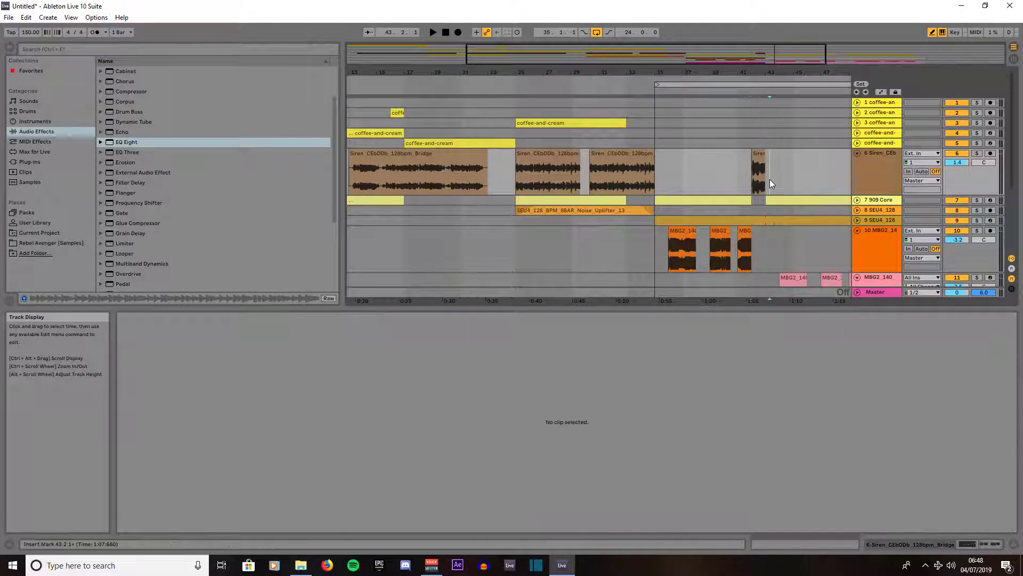
{"action": "key", "text": "plus"}
{"action": "key", "text": "plus"}
{"action": "key", "text": "plus"}
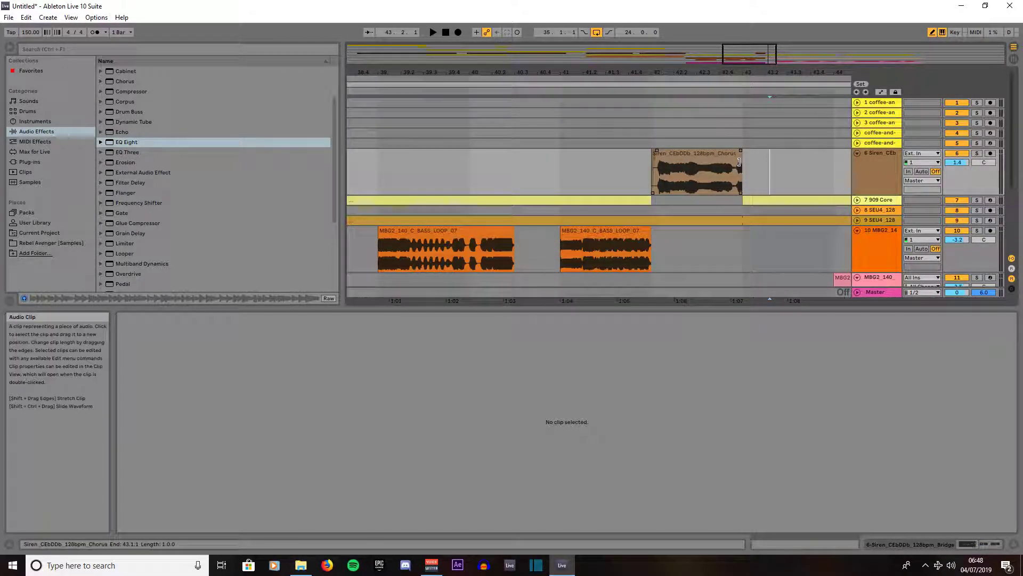
{"action": "left_click_drag", "start_coordinate": [739, 163], "coordinate": [735, 155]}
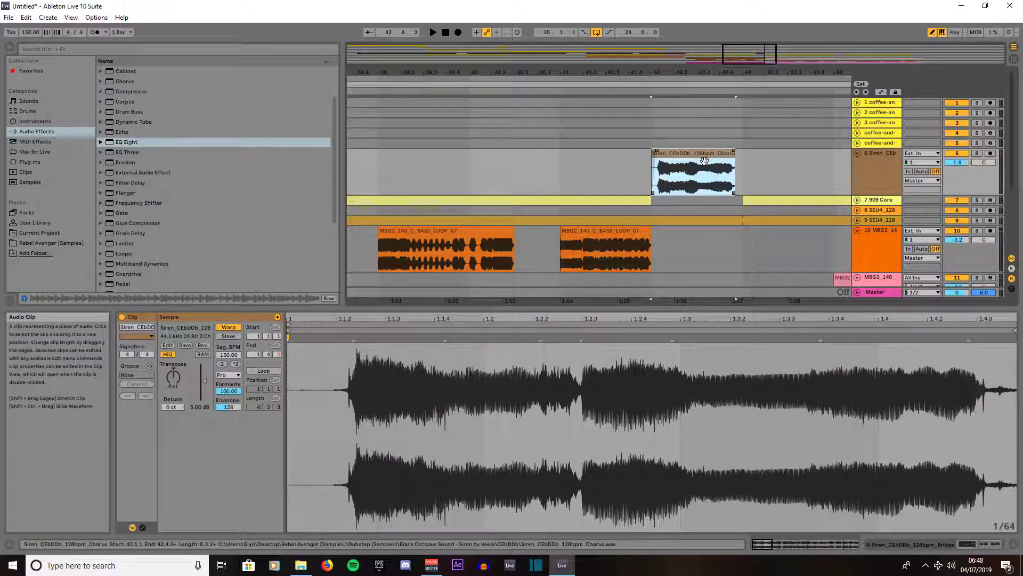
{"action": "left_click_drag", "start_coordinate": [704, 154], "coordinate": [713, 158]}
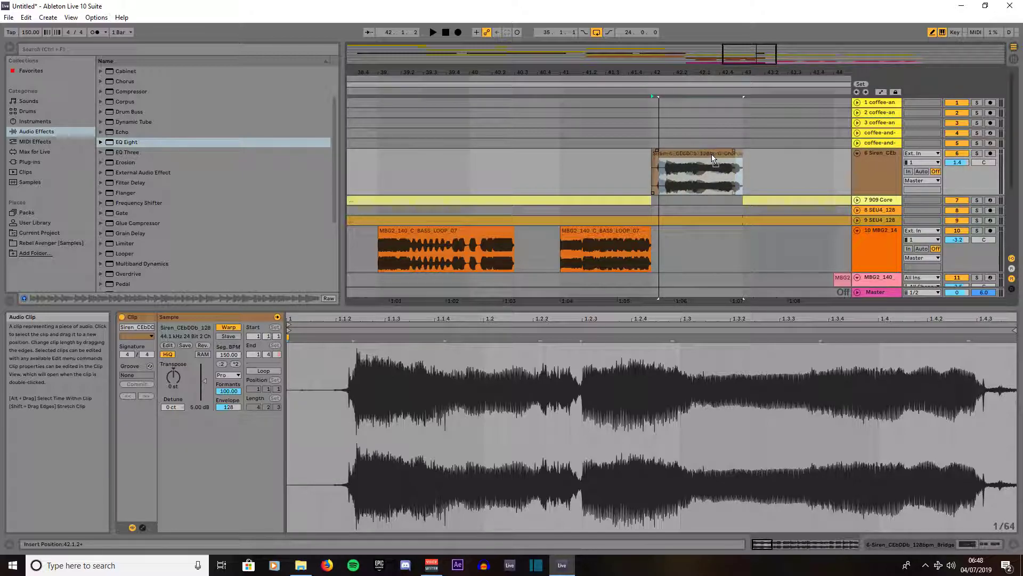
{"action": "left_click_drag", "start_coordinate": [713, 158], "coordinate": [711, 154]}
Set the fixed grid to 1/4 and copy the vocal chop into the drum gaps at bars 50 and 58
{"action": "scroll", "coordinate": [714, 160], "scroll_direction": "down", "scroll_amount": 10}
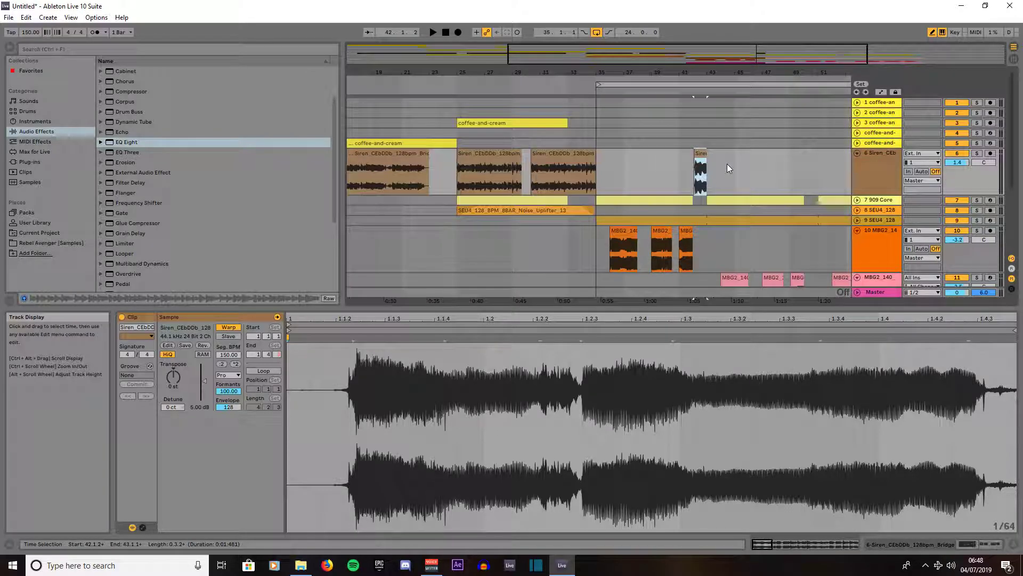
{"action": "right_click", "coordinate": [711, 183]}
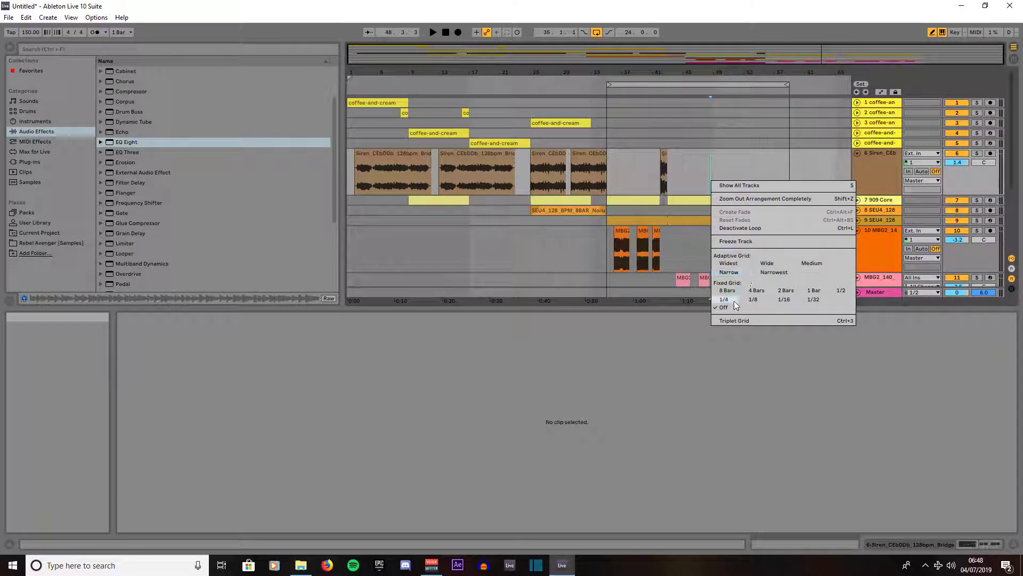
{"action": "left_click", "coordinate": [732, 304]}
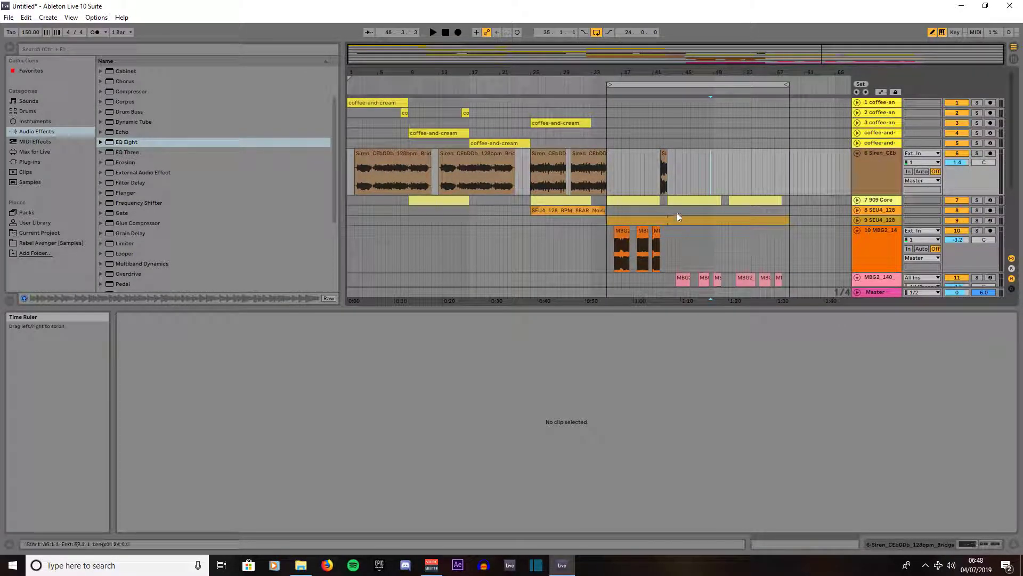
{"action": "left_click", "coordinate": [665, 155]}
{"action": "left_click_drag", "start_coordinate": [665, 155], "coordinate": [784, 159]}
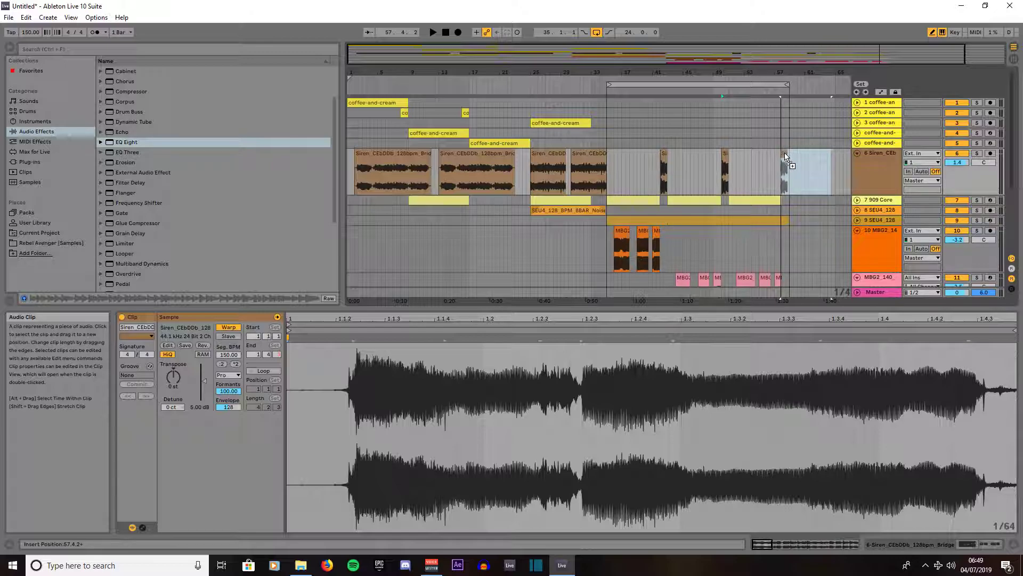
{"action": "left_click_drag", "start_coordinate": [785, 158], "coordinate": [785, 153]}
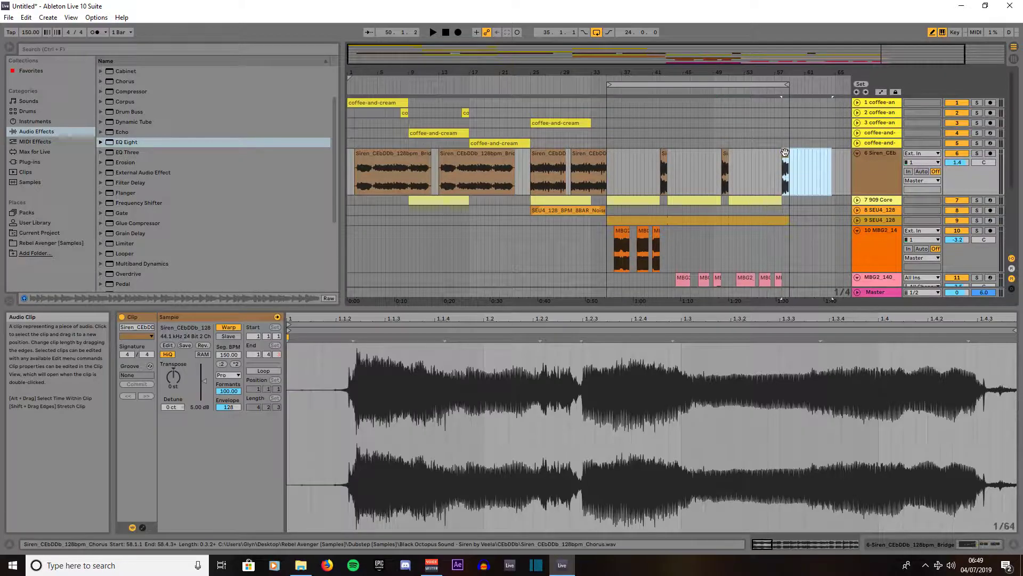
Fold tracks 6, 10, 11 and 12 and enlarge the arrangement area by shrinking the clip view
{"action": "left_click", "coordinate": [856, 152]}
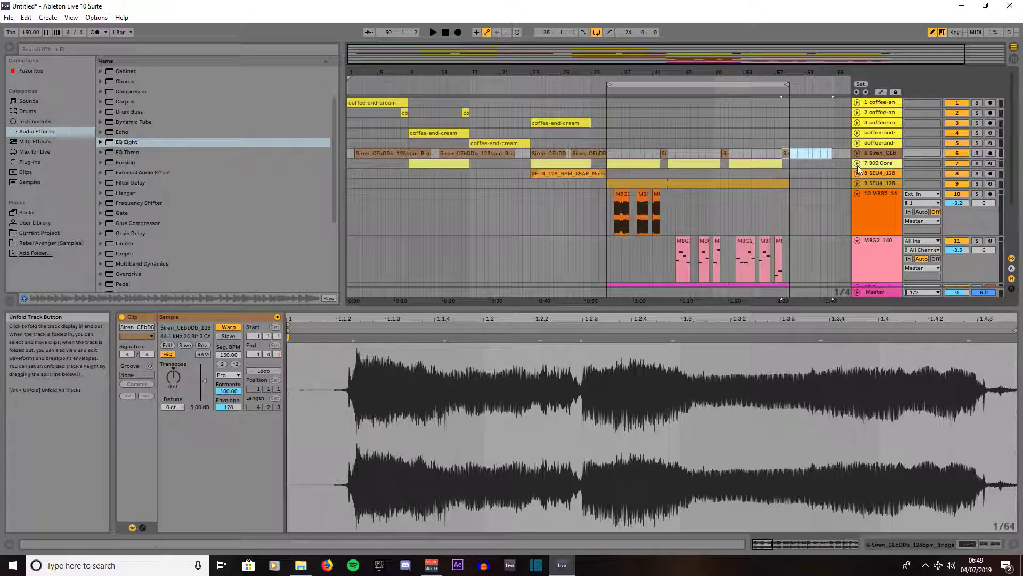
{"action": "left_click", "coordinate": [855, 196]}
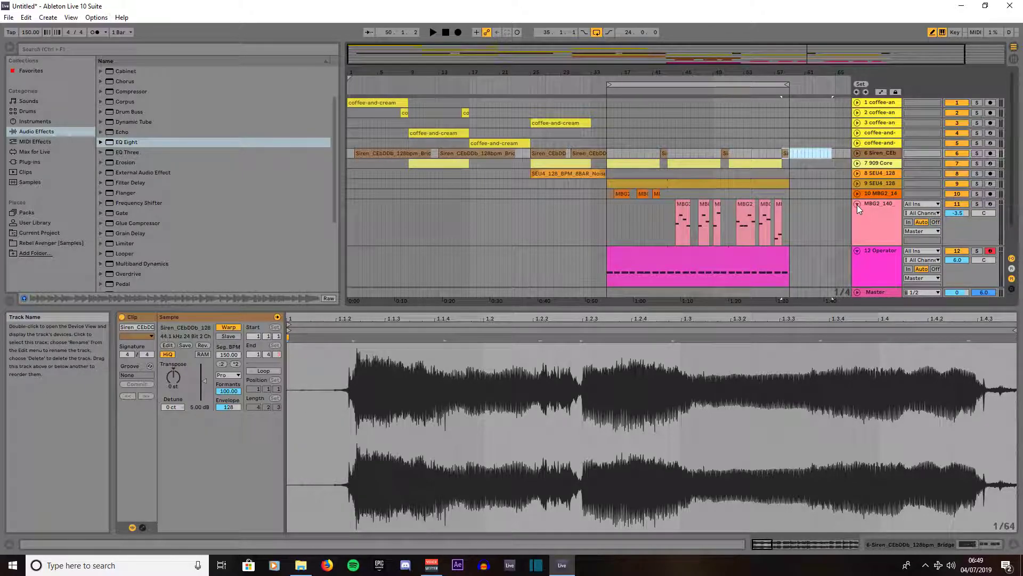
{"action": "left_click", "coordinate": [857, 204]}
{"action": "left_click", "coordinate": [857, 213]}
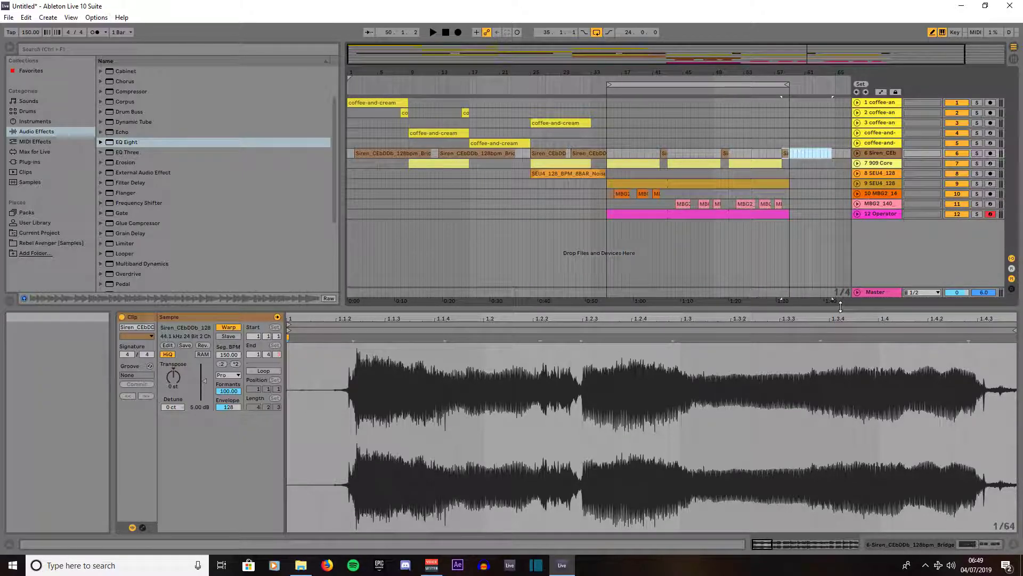
{"action": "left_click_drag", "start_coordinate": [834, 297], "coordinate": [834, 395]}
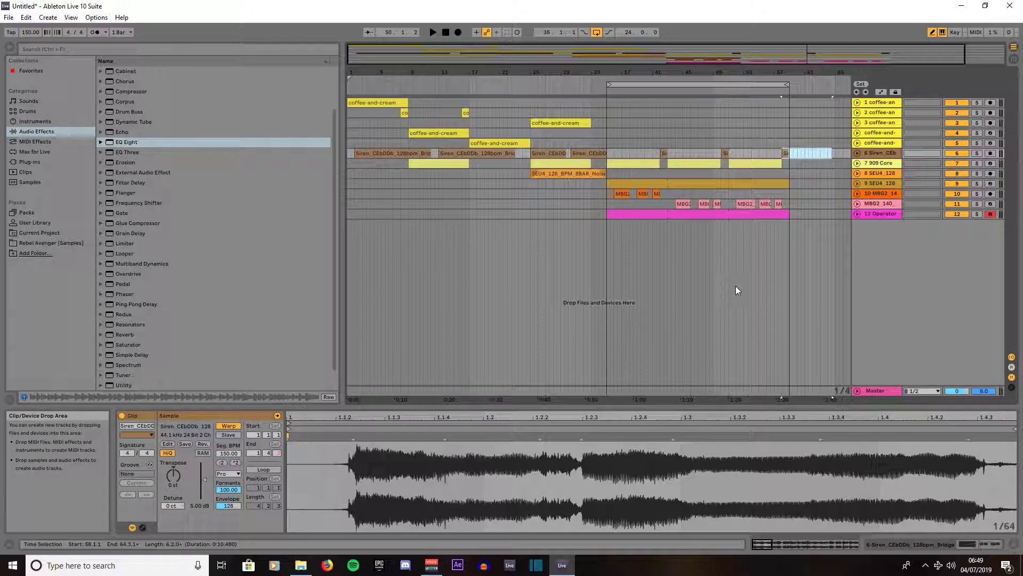
Select everything in the arrangement and duplicate it directly after the drop, starting at bar 59
{"action": "left_click", "coordinate": [719, 279]}
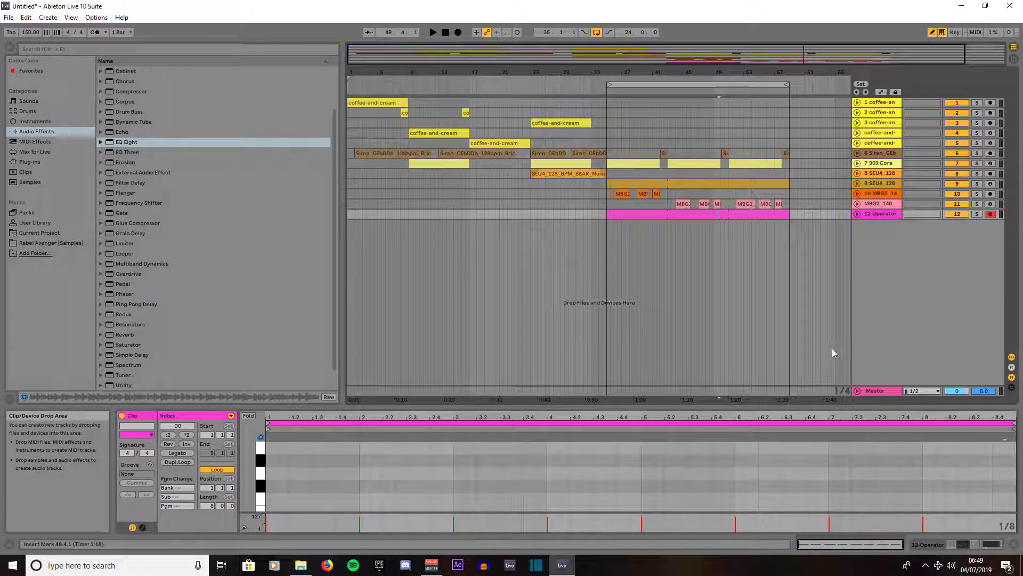
{"action": "key", "text": "ctrl+a"}
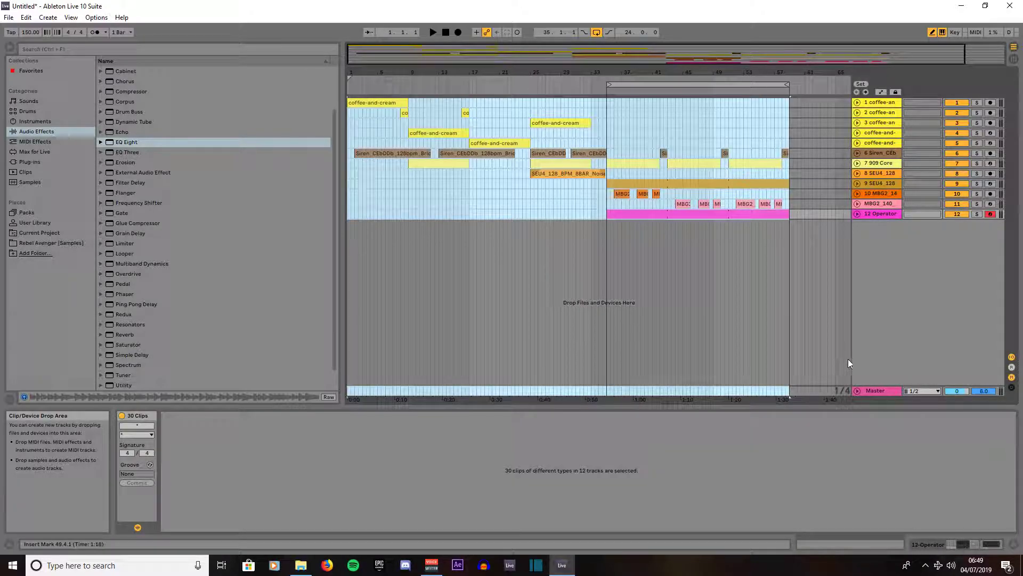
{"action": "key", "text": "ctrl+d"}
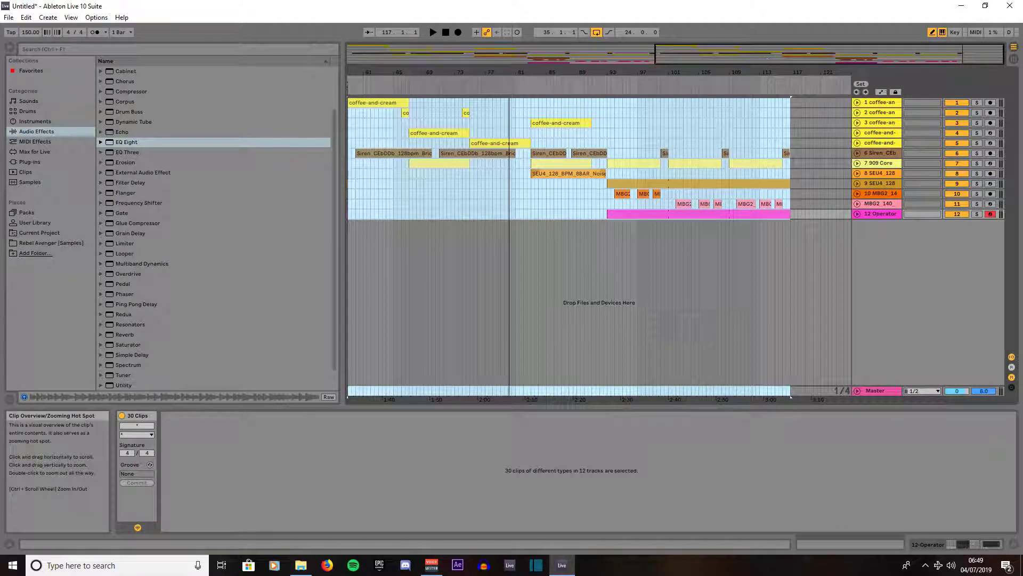
Delete the four duplicated coffee-and-cream melody clips at bars 59, 67, 75 and 83 on tracks 1, 4, 5 and 3
{"action": "left_click_drag", "start_coordinate": [510, 72], "coordinate": [700, 75]}
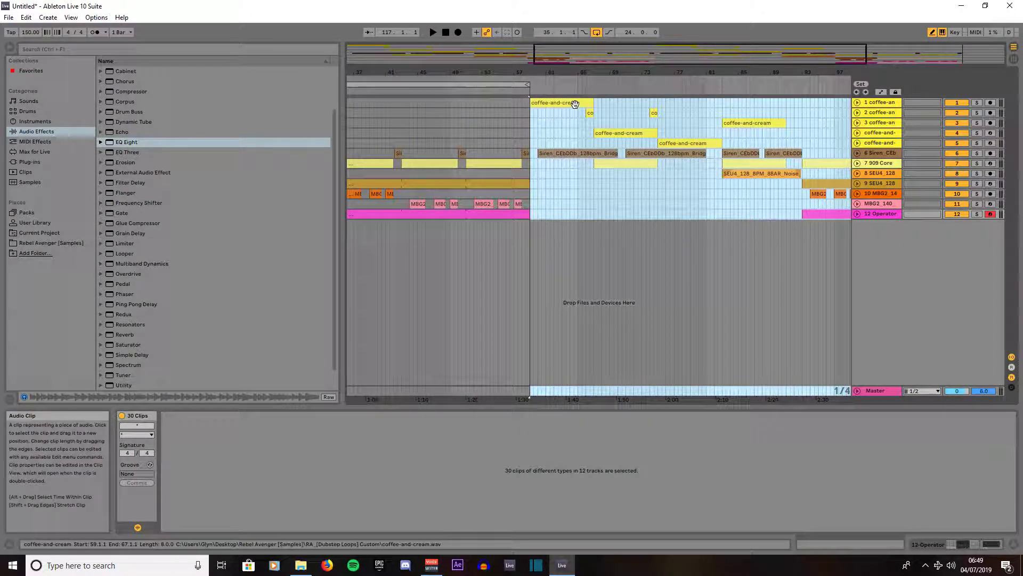
{"action": "left_click", "coordinate": [583, 106]}
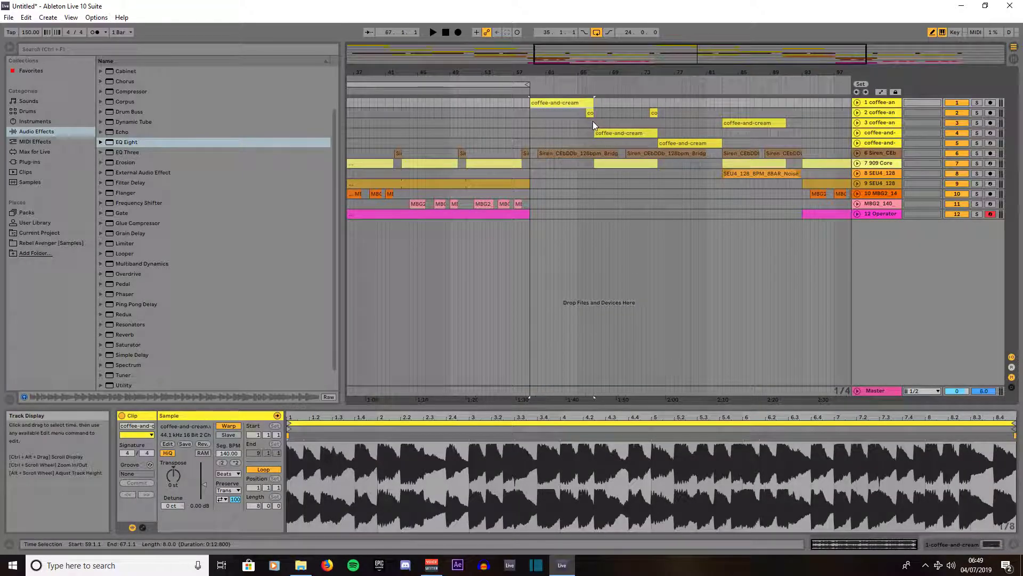
{"action": "key", "text": "Delete"}
{"action": "left_click", "coordinate": [623, 133]}
{"action": "key", "text": "Delete"}
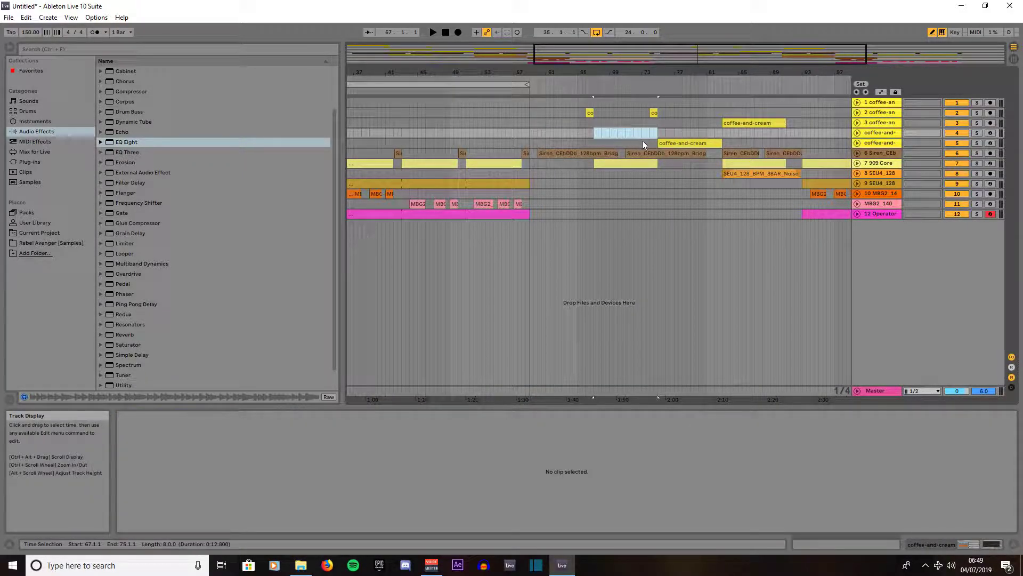
{"action": "left_click", "coordinate": [692, 144]}
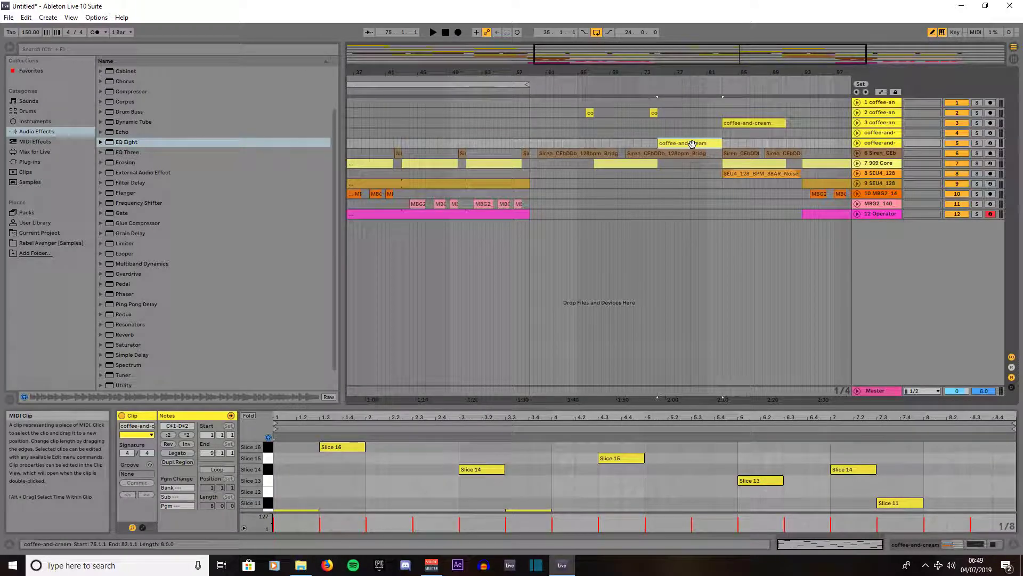
{"action": "key", "text": "Delete"}
{"action": "left_click", "coordinate": [736, 124]}
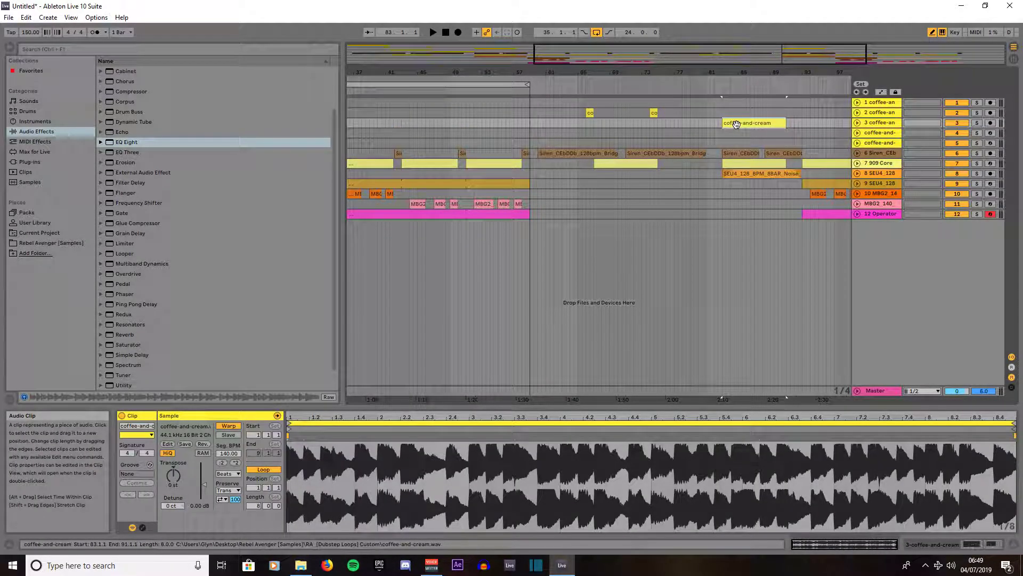
{"action": "key", "text": "Delete"}
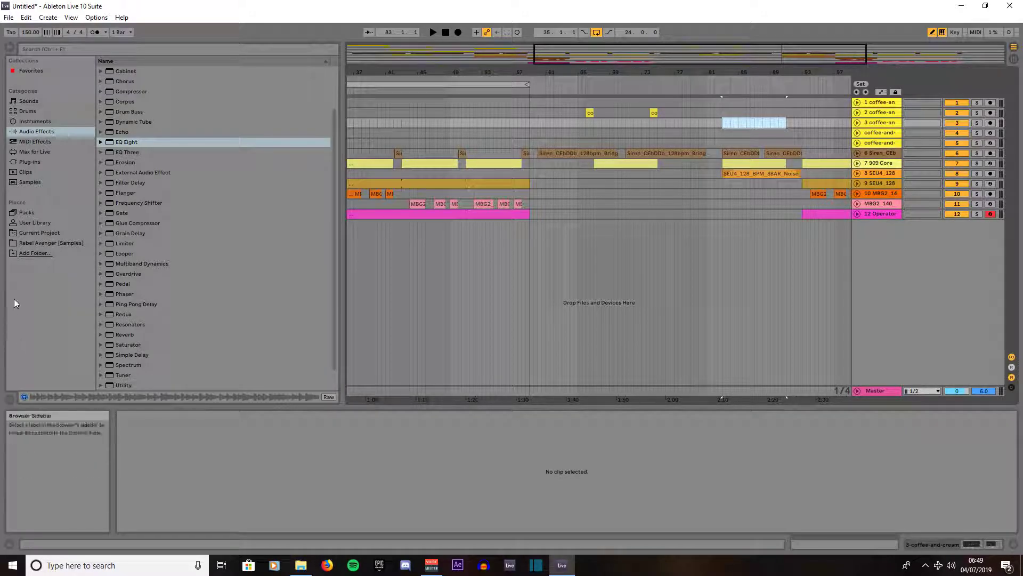
Open the SEU4_Melody_Loops folder of the Singomakers EDM Ultra Pack Vol.4 in the Rebel Avenger samples
{"action": "left_click", "coordinate": [33, 243]}
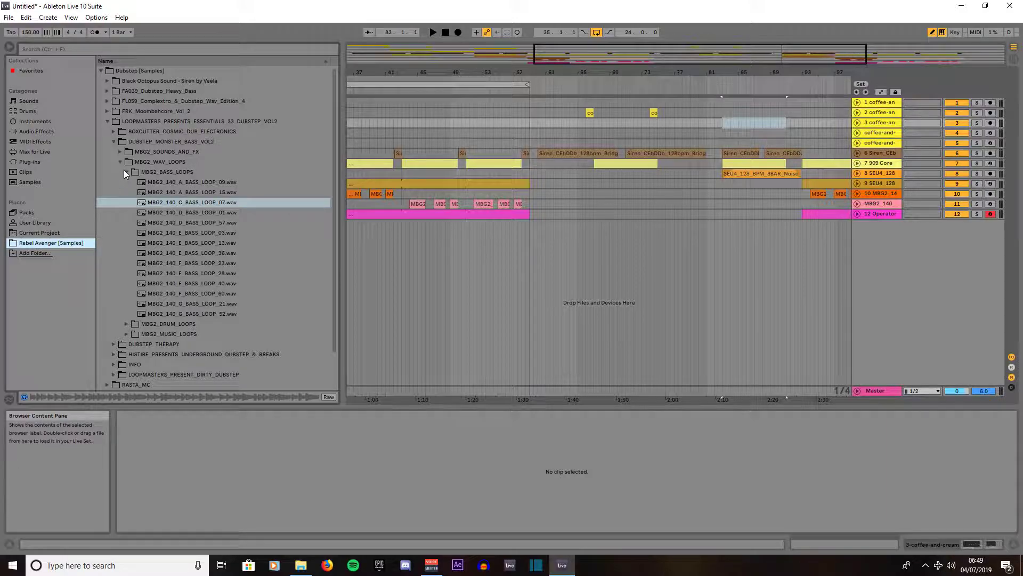
{"action": "left_click", "coordinate": [108, 126]}
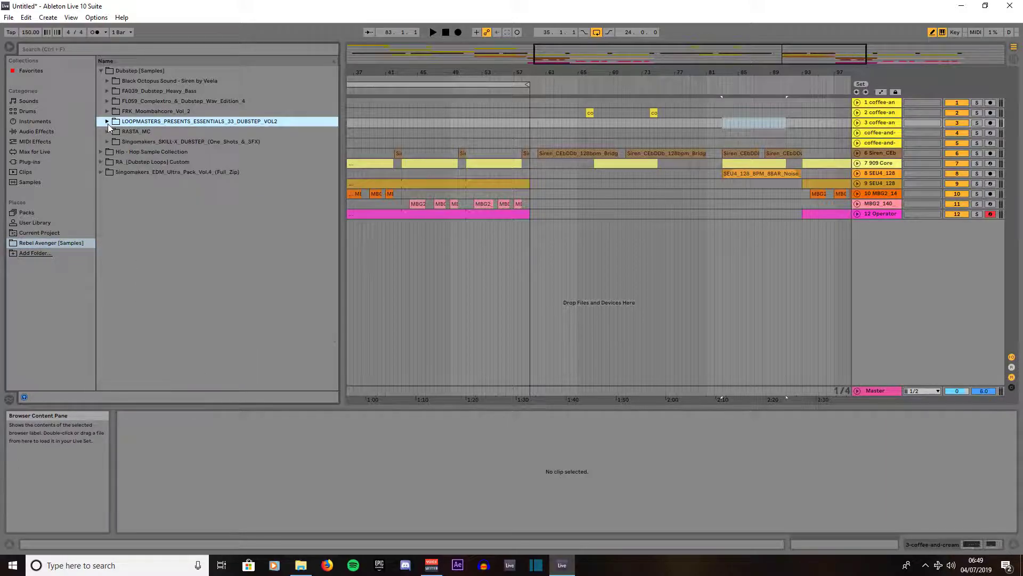
{"action": "left_click", "coordinate": [101, 171]}
{"action": "scroll", "coordinate": [203, 265], "scroll_direction": "down", "scroll_amount": 5}
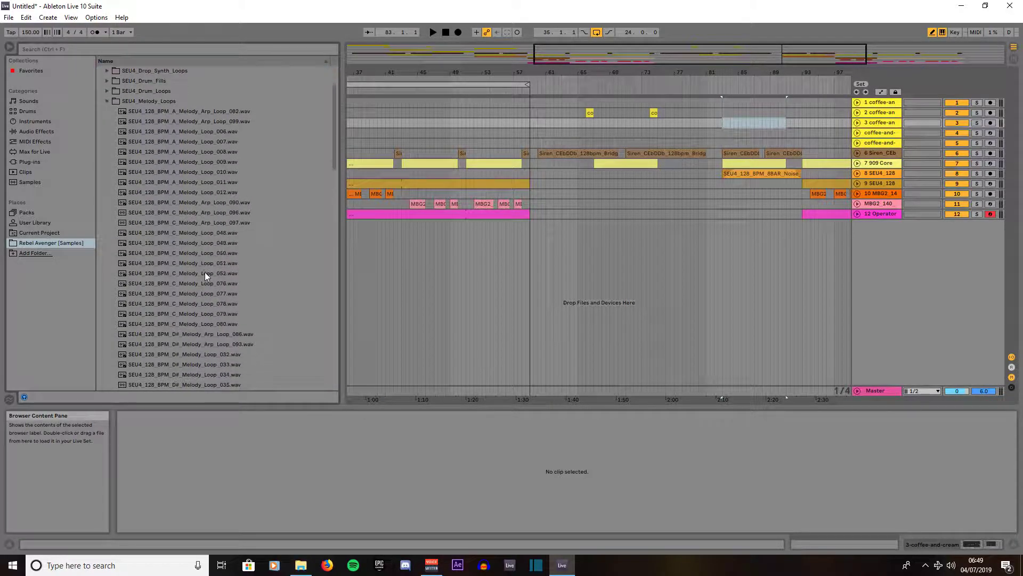
Audition the SEU4 128 BPM melody loops in C and D#, including C loop 079, the D# arp loops and D# loops 032 to 034
{"action": "left_click", "coordinate": [213, 263]}
{"action": "left_click", "coordinate": [215, 273]}
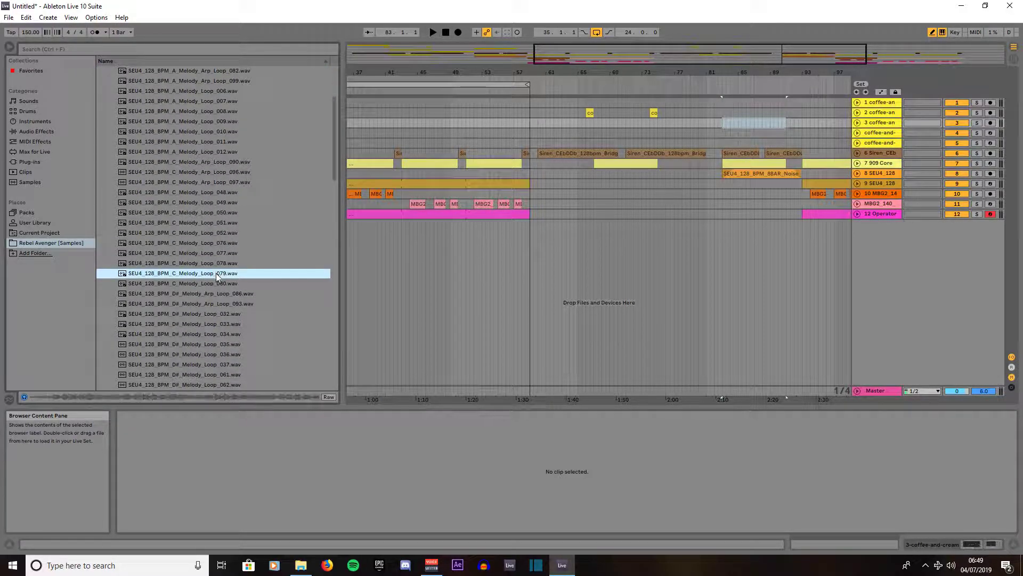
{"action": "left_click", "coordinate": [217, 283]}
{"action": "left_click", "coordinate": [217, 293]}
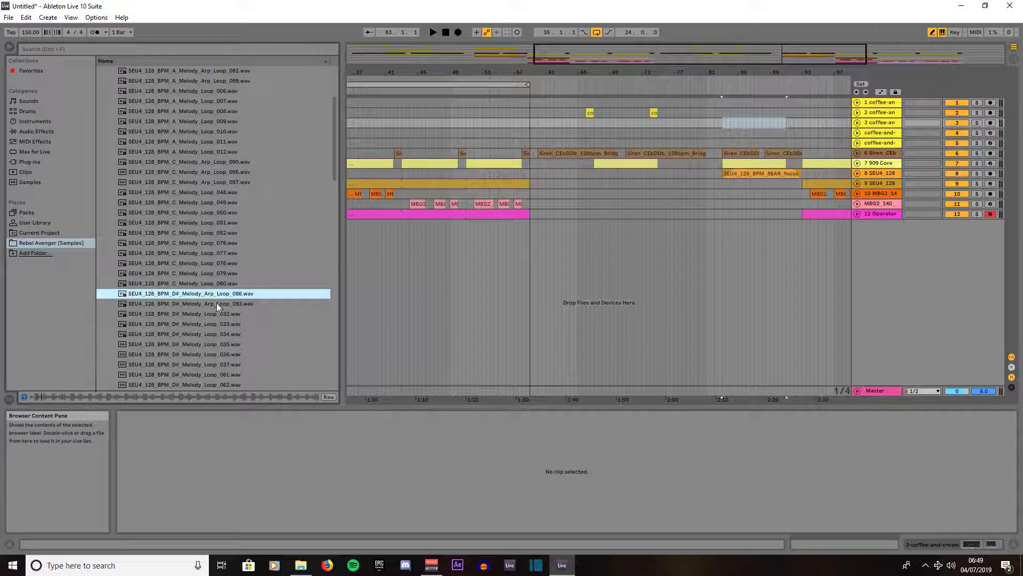
{"action": "left_click", "coordinate": [217, 303]}
{"action": "left_click", "coordinate": [217, 313]}
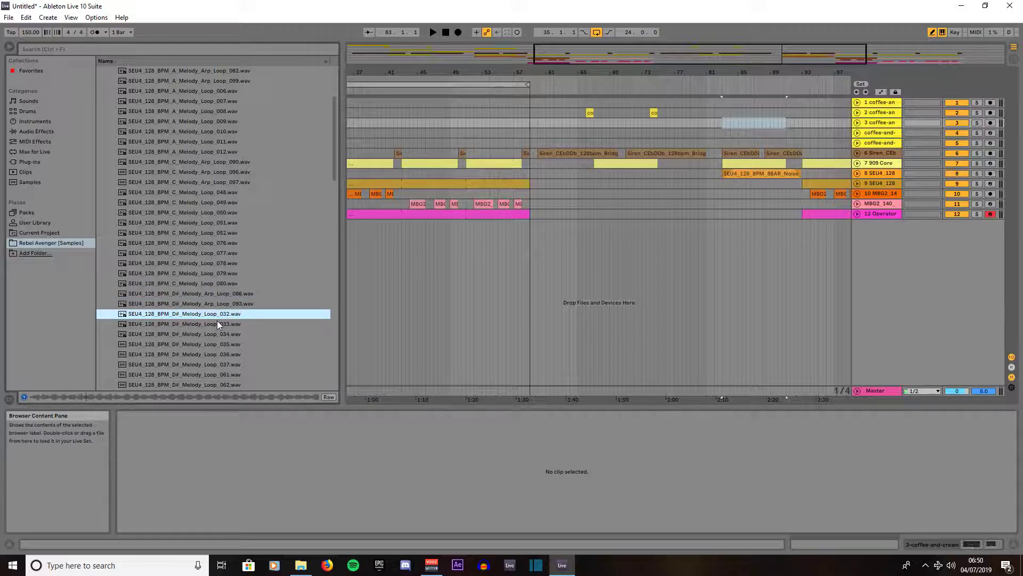
{"action": "left_click", "coordinate": [218, 323]}
{"action": "left_click", "coordinate": [219, 334]}
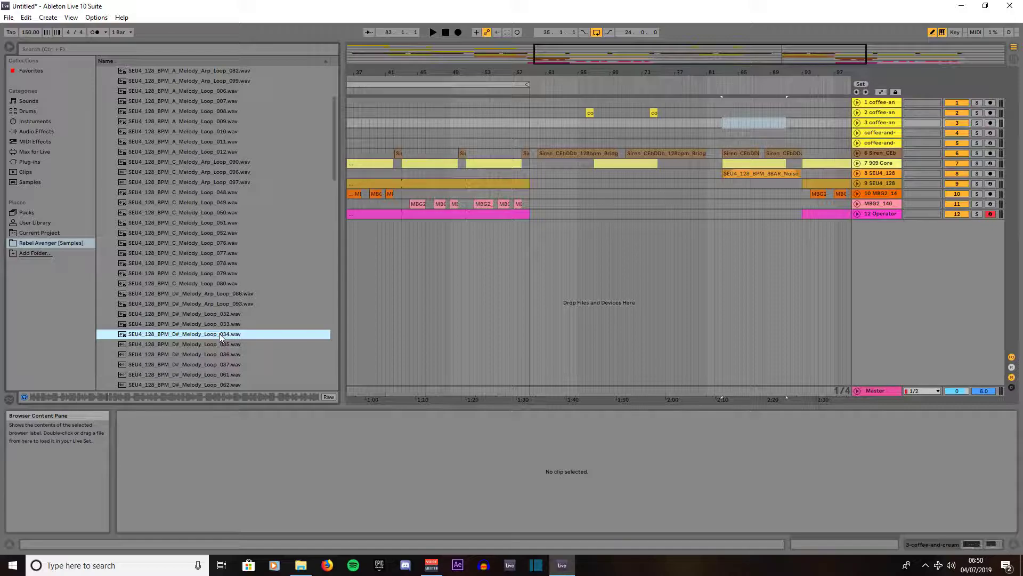
Preview D# melody loops 035 to 062 and place SEU4_128_BPM_D#_Melody_Loop_062 on a new audio track at bar 59
{"action": "left_click", "coordinate": [221, 344]}
{"action": "scroll", "coordinate": [229, 303], "scroll_direction": "down", "scroll_amount": 3}
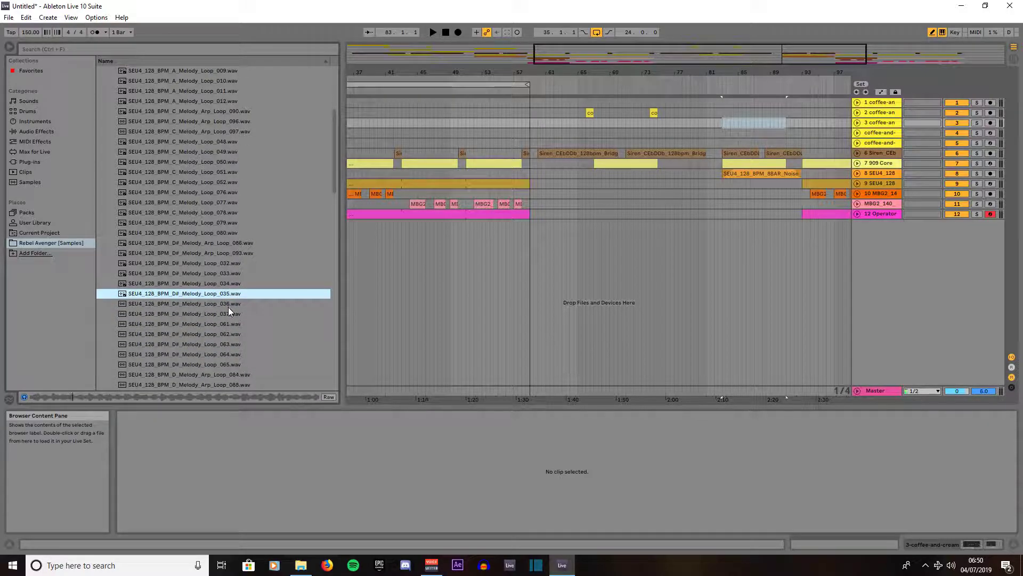
{"action": "left_click", "coordinate": [228, 307]}
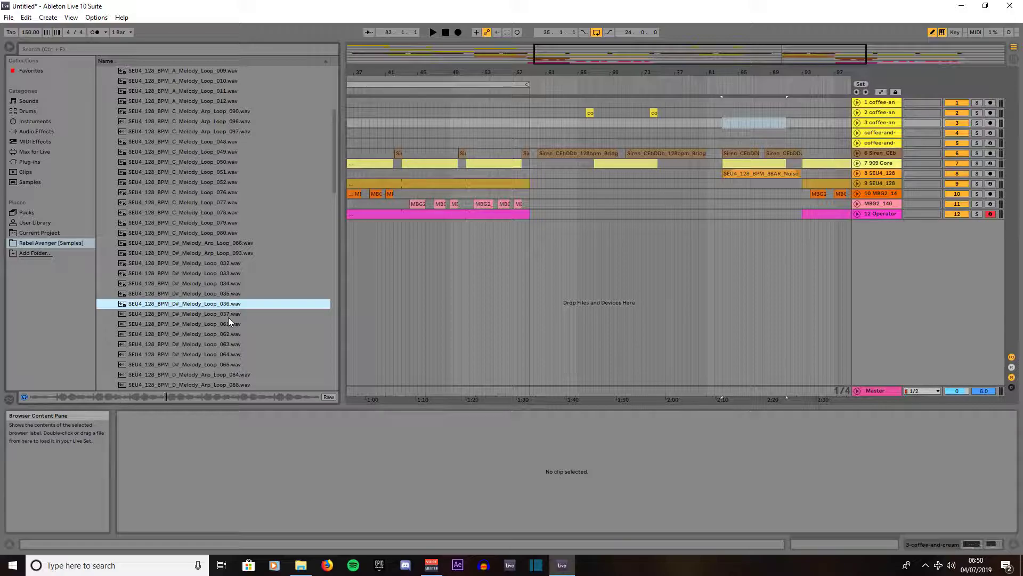
{"action": "left_click", "coordinate": [226, 313]}
{"action": "left_click", "coordinate": [226, 323]}
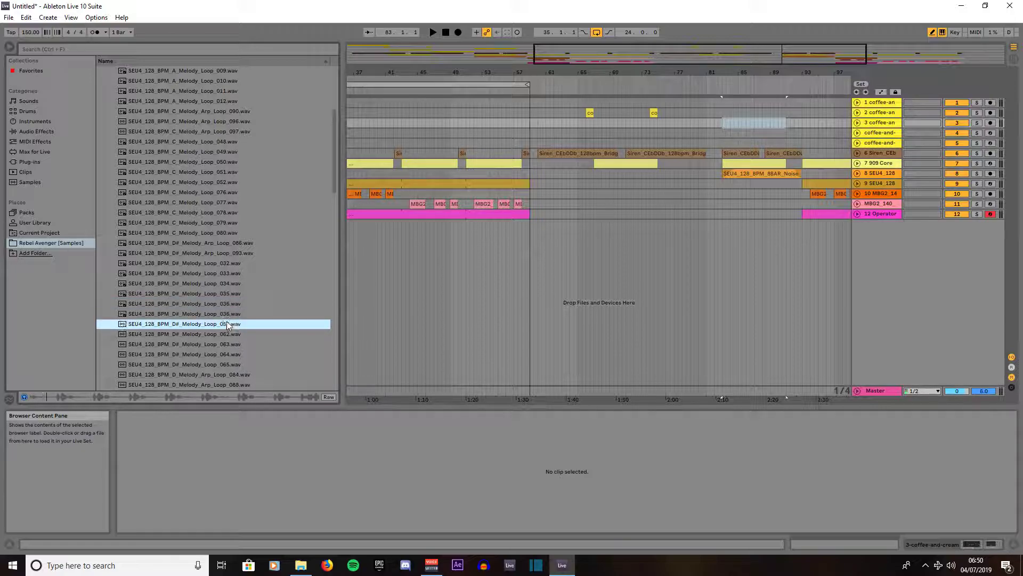
{"action": "left_click", "coordinate": [227, 334]}
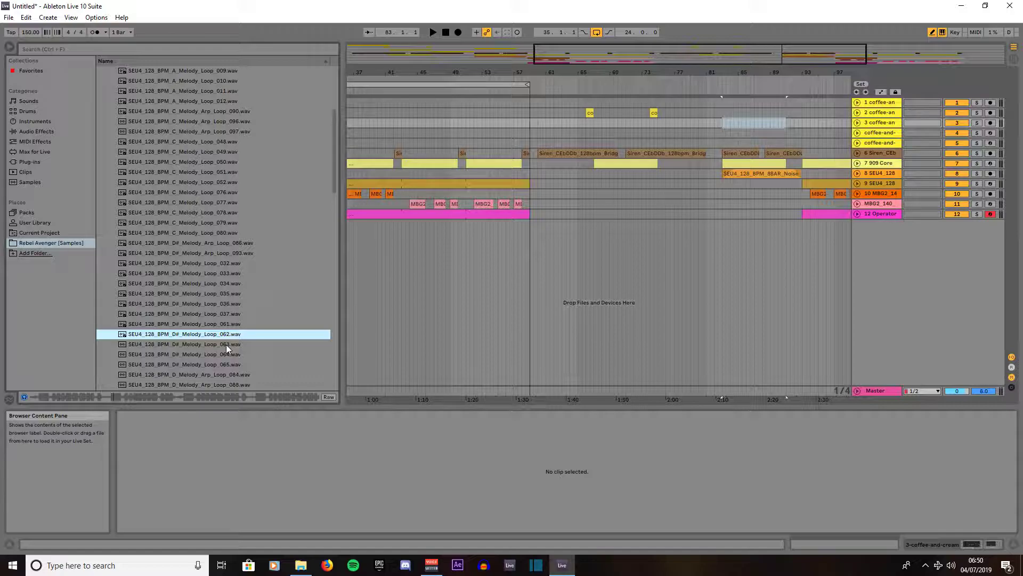
{"action": "left_click_drag", "start_coordinate": [222, 337], "coordinate": [530, 237]}
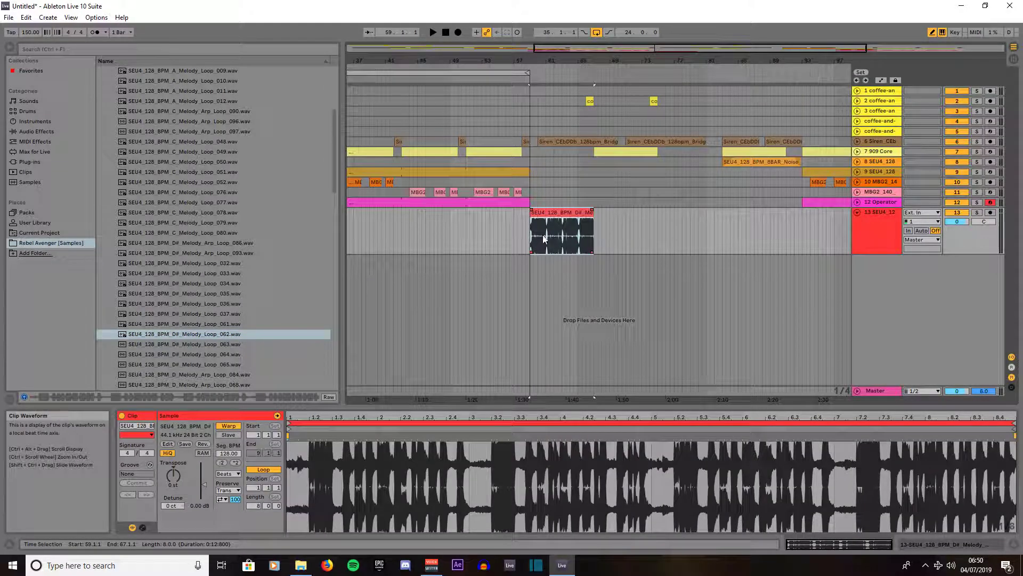
Slice the D# melody loop to a new MIDI track at 1/2 notes with the Built-in preset, and move the sliced clip to bar 67
{"action": "right_click", "coordinate": [552, 215]}
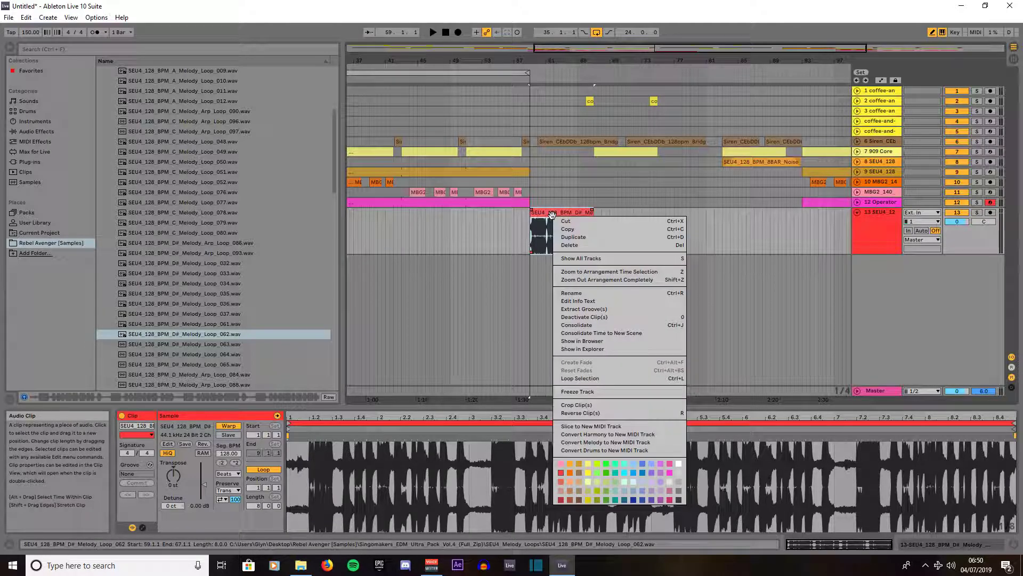
{"action": "left_click", "coordinate": [580, 426]}
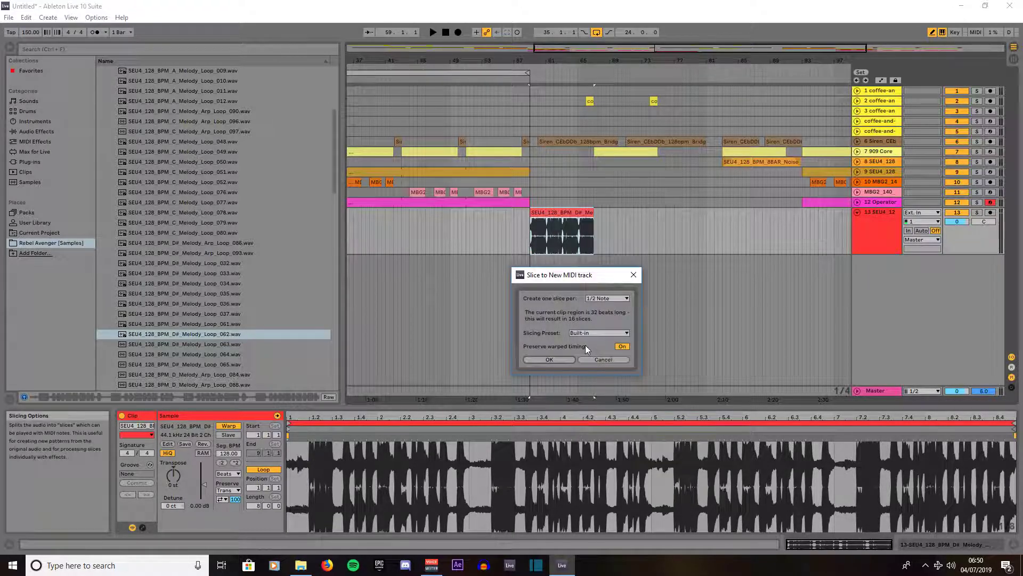
{"action": "left_click", "coordinate": [561, 360]}
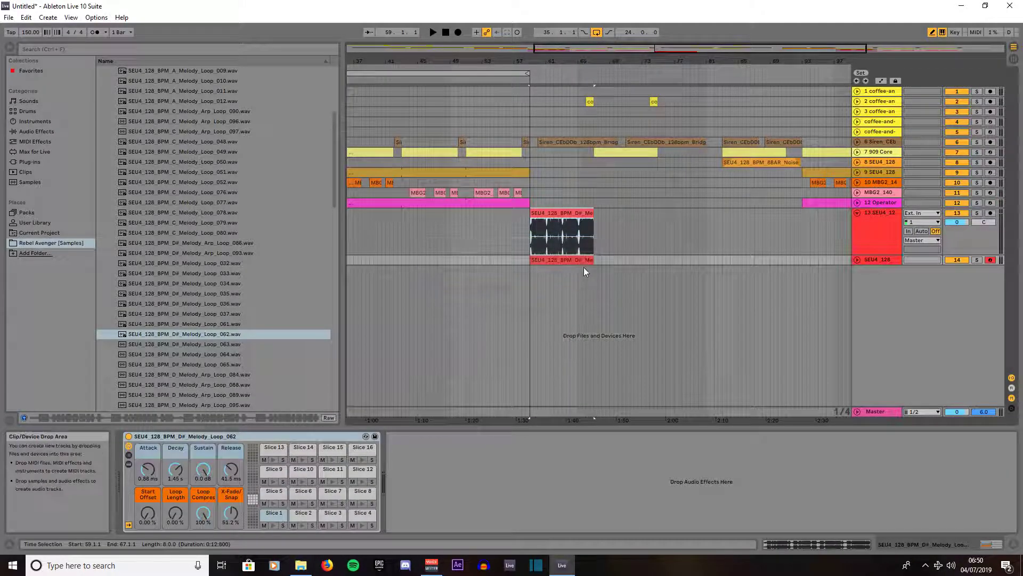
{"action": "left_click_drag", "start_coordinate": [544, 260], "coordinate": [608, 258]}
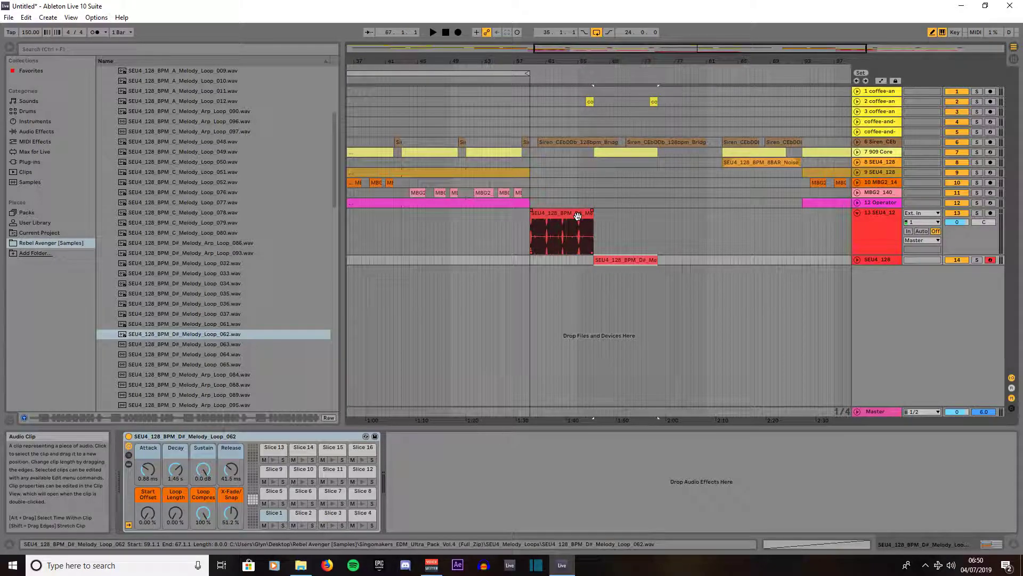
Play the section from bar 59 while setting the volume to -6.0 dB on track 13 and 1.5 dB on track 14
{"action": "left_click", "coordinate": [579, 213]}
{"action": "key", "text": "space"}
{"action": "left_click_drag", "start_coordinate": [957, 222], "coordinate": [957, 237]}
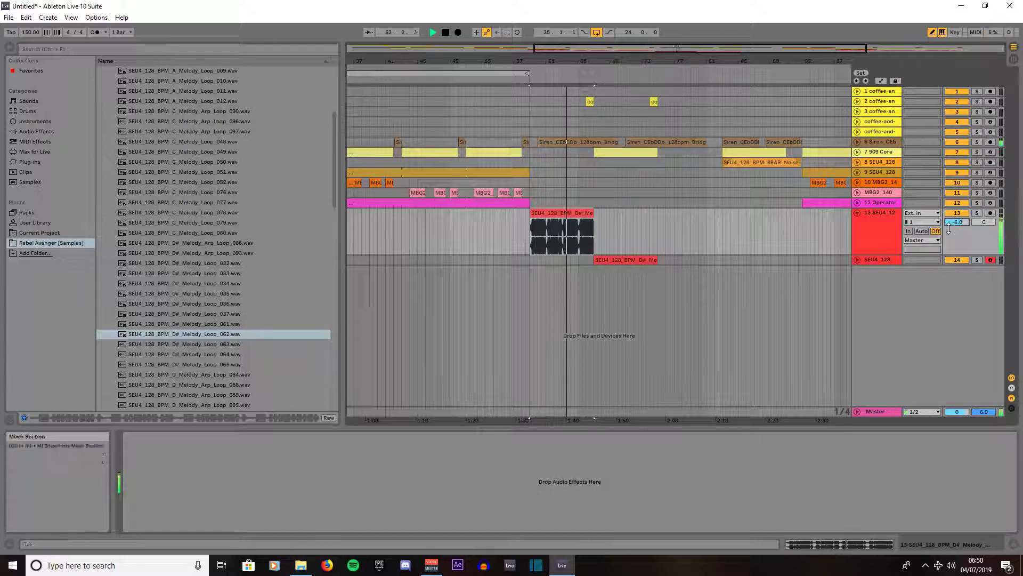
{"action": "left_click", "coordinate": [858, 261]}
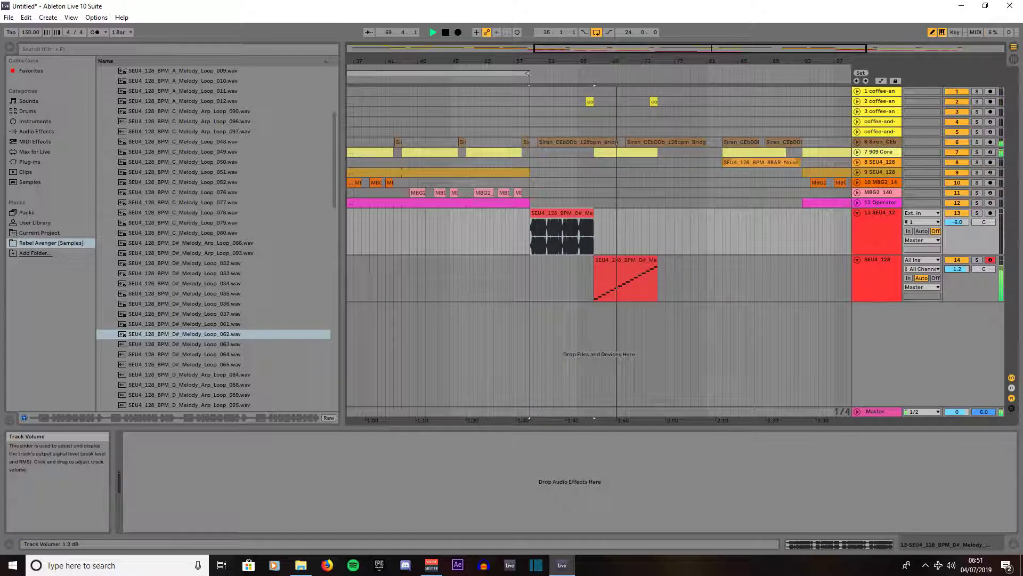
{"action": "left_click_drag", "start_coordinate": [957, 269], "coordinate": [957, 268]}
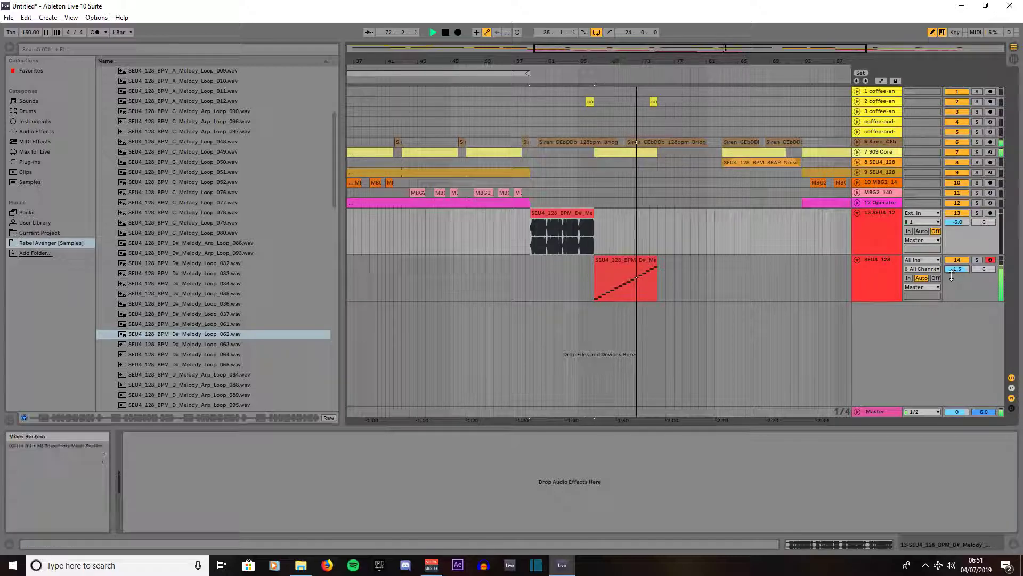
{"action": "key", "text": "space"}
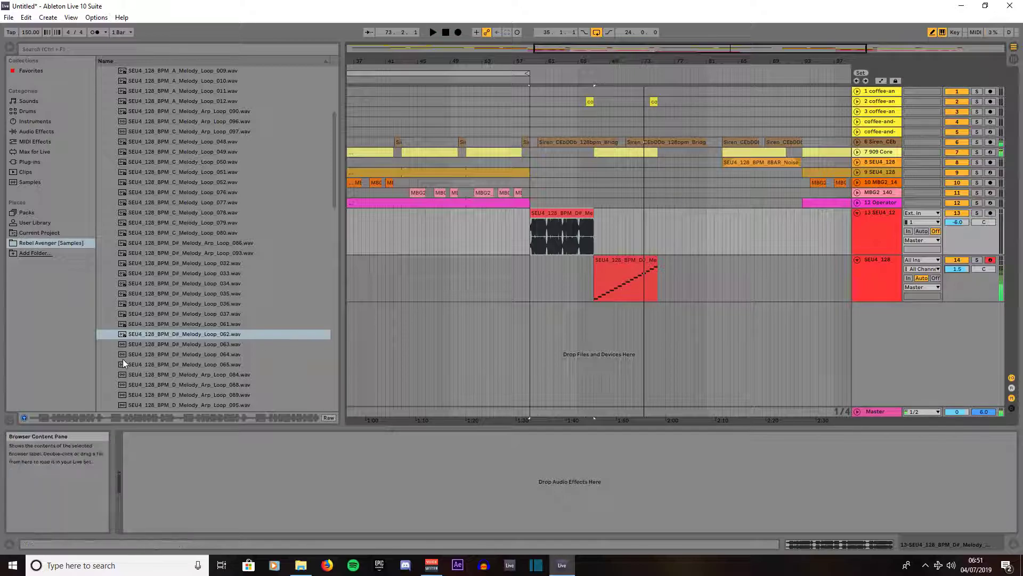
Audition further SEU4 melody loops, from D# loop 063 through the D arp loops to D loop 023
{"action": "left_click", "coordinate": [170, 346]}
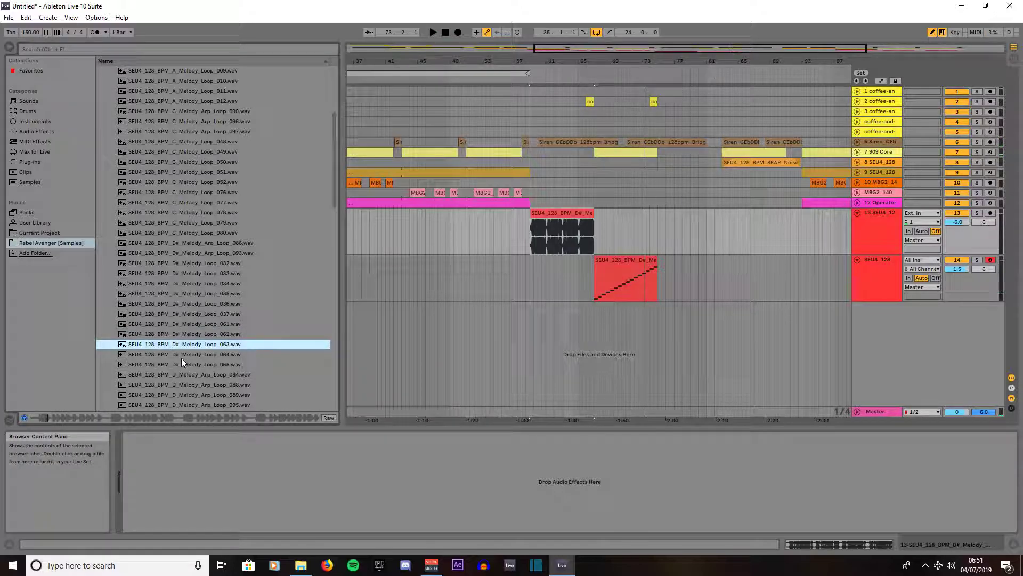
{"action": "left_click", "coordinate": [182, 355]}
{"action": "left_click", "coordinate": [184, 365]}
{"action": "left_click", "coordinate": [187, 374]}
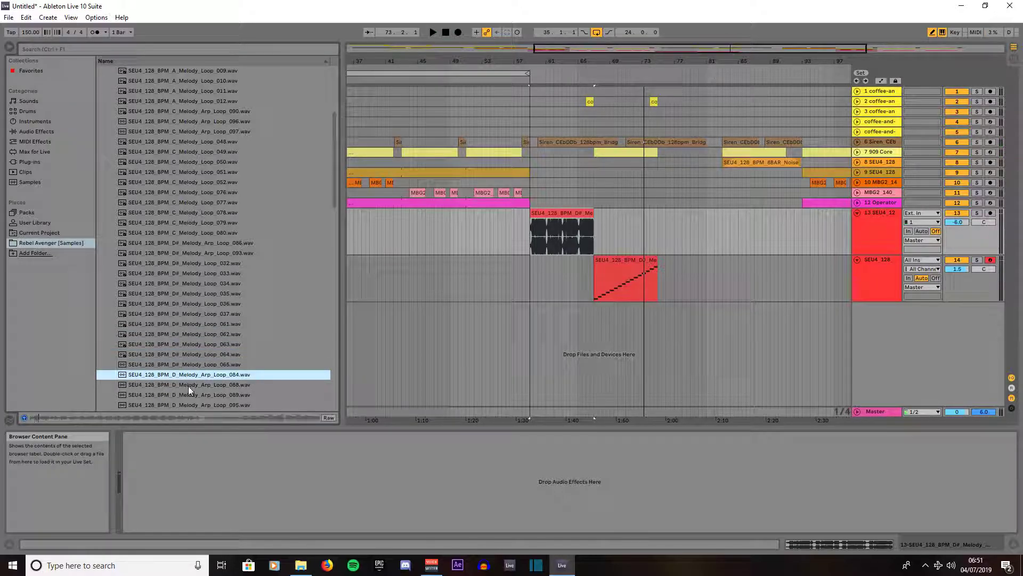
{"action": "left_click", "coordinate": [188, 387]}
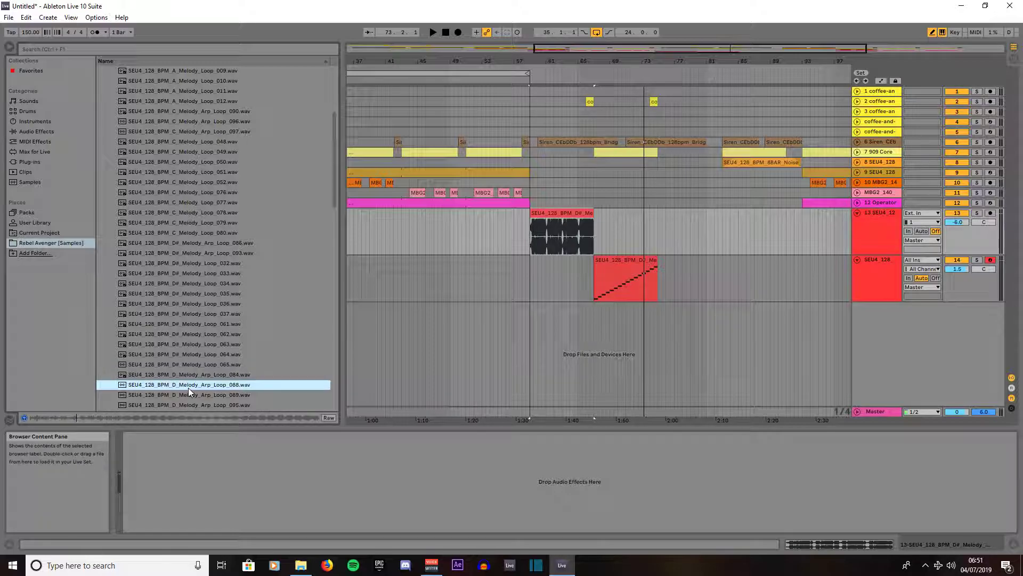
{"action": "scroll", "coordinate": [201, 355], "scroll_direction": "down", "scroll_amount": 3}
{"action": "left_click", "coordinate": [202, 354]}
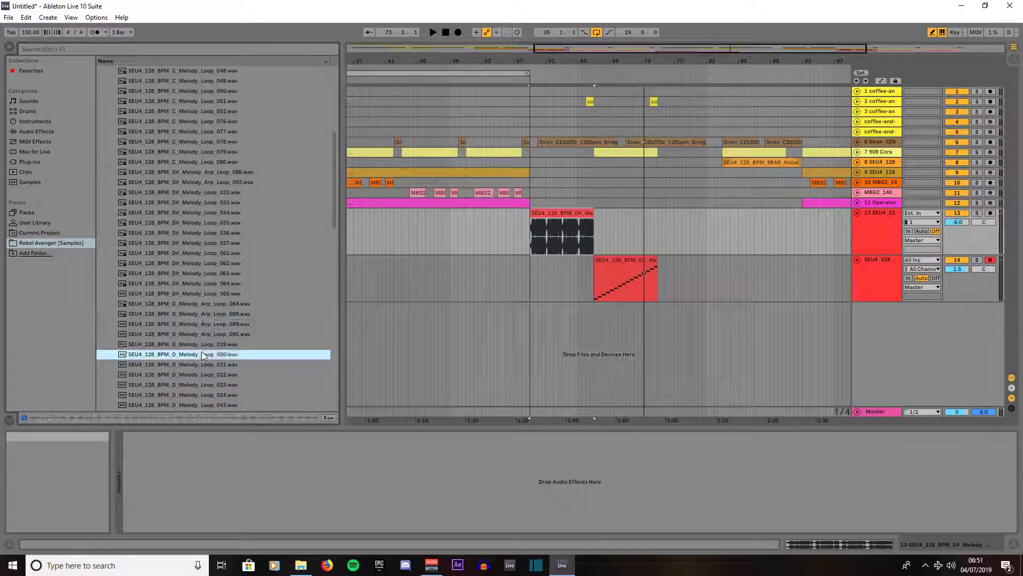
{"action": "left_click", "coordinate": [203, 365]}
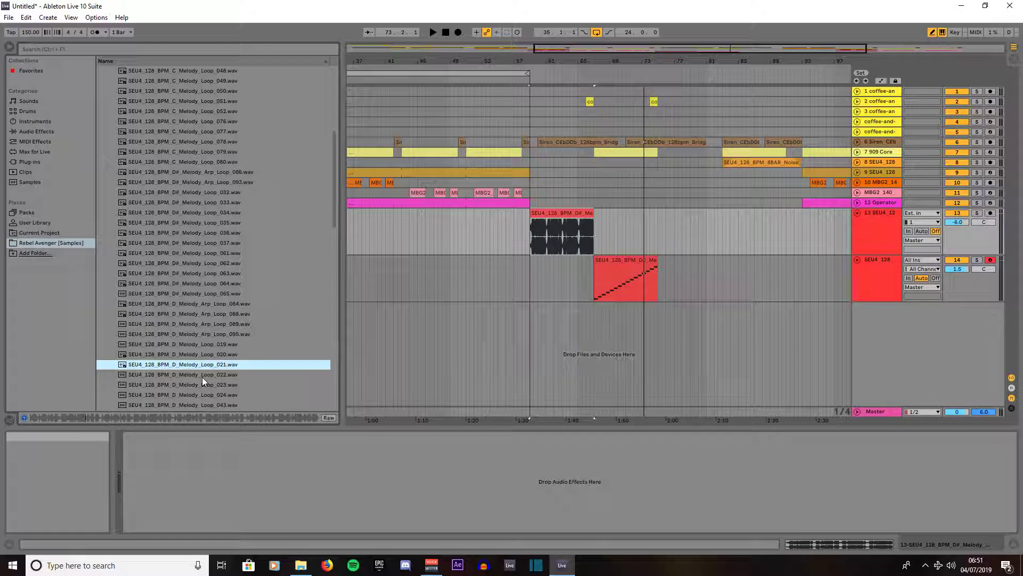
{"action": "left_click", "coordinate": [203, 376]}
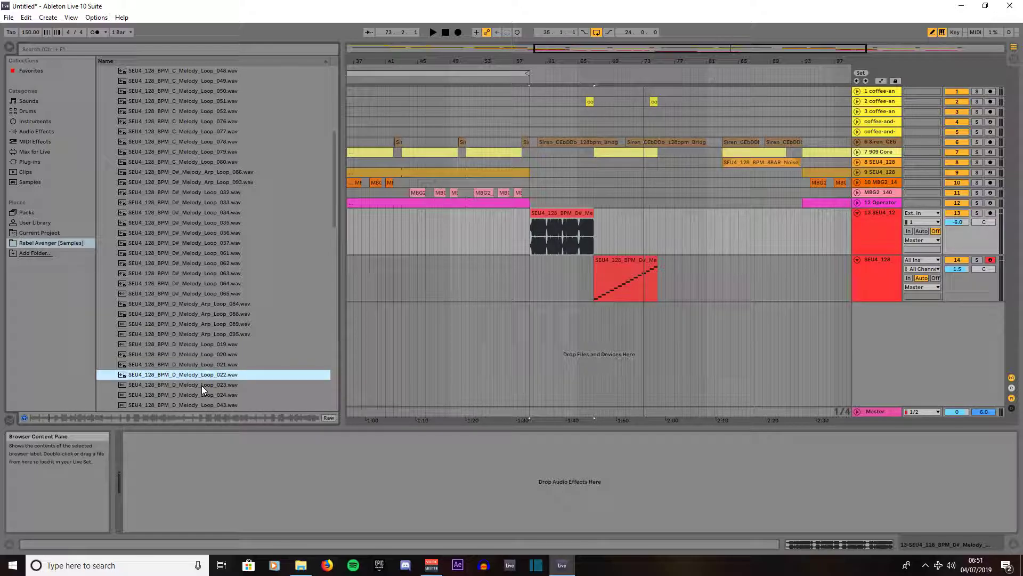
{"action": "left_click", "coordinate": [202, 385]}
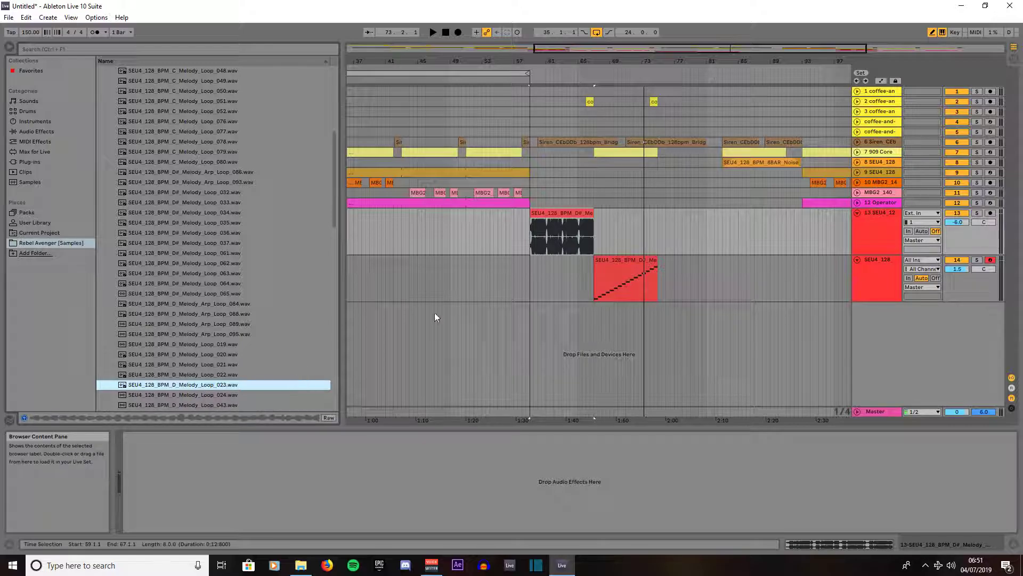
Set the arrangement loop around the sliced MIDI clip on track 14, from bar 67 to bar 75
{"action": "left_click", "coordinate": [636, 273]}
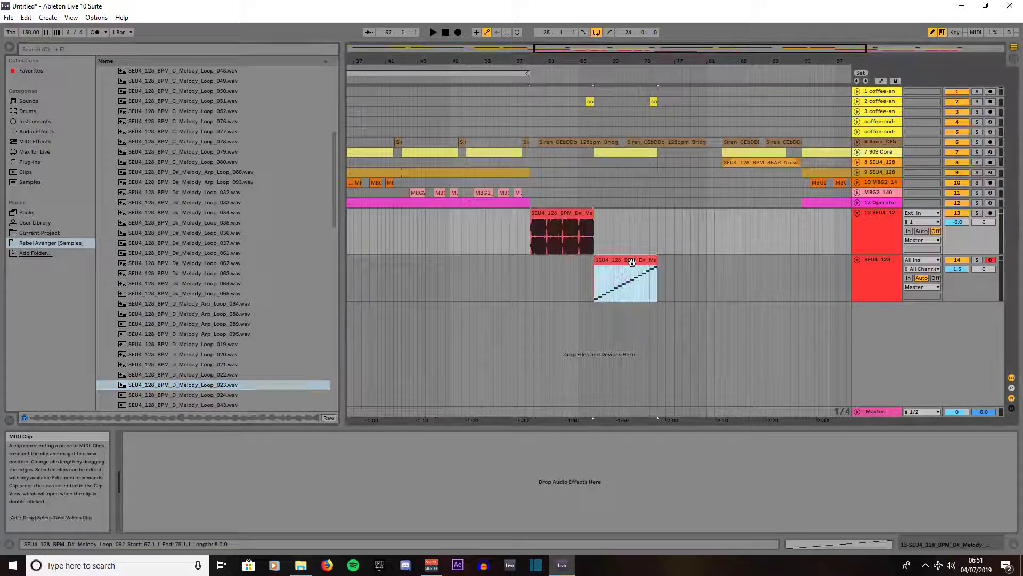
{"action": "key", "text": "ctrl+l"}
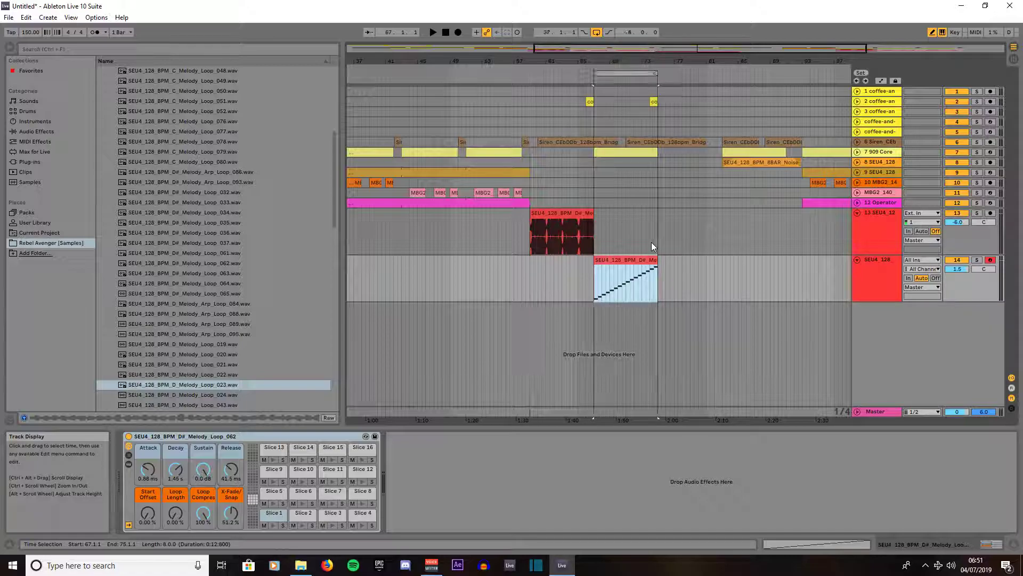
Play the loop and open the sliced clip's notes in an enlarged editor with a fixed 1/2 grid
{"action": "key", "text": "space"}
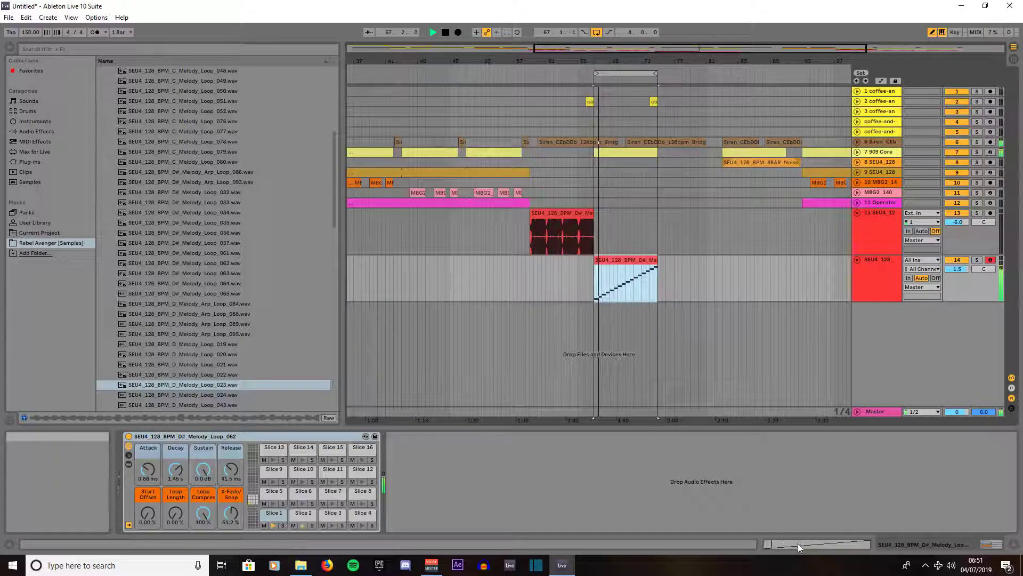
{"action": "left_click", "coordinate": [852, 545]}
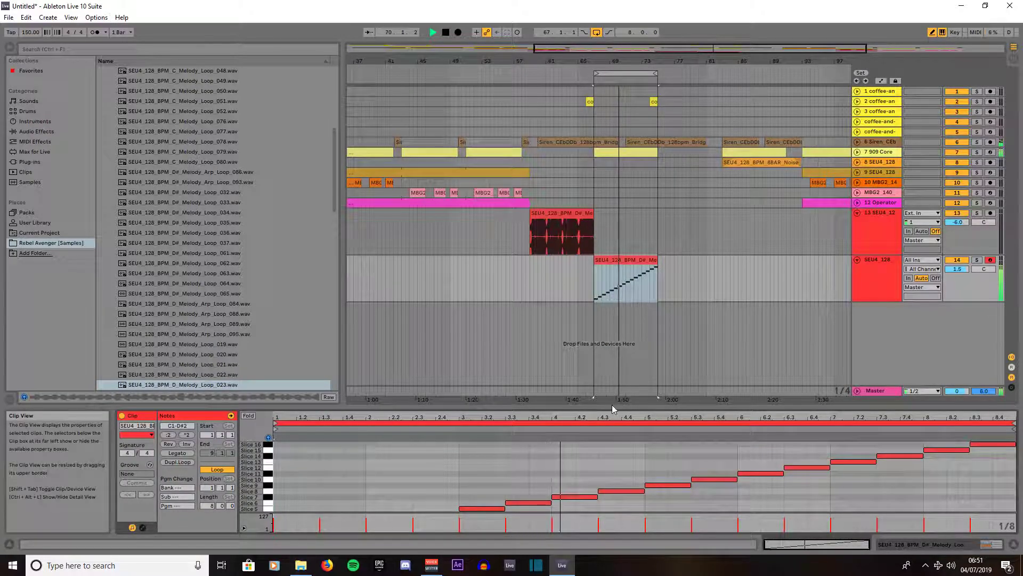
{"action": "left_click_drag", "start_coordinate": [611, 408], "coordinate": [611, 247]}
{"action": "right_click", "coordinate": [476, 337]}
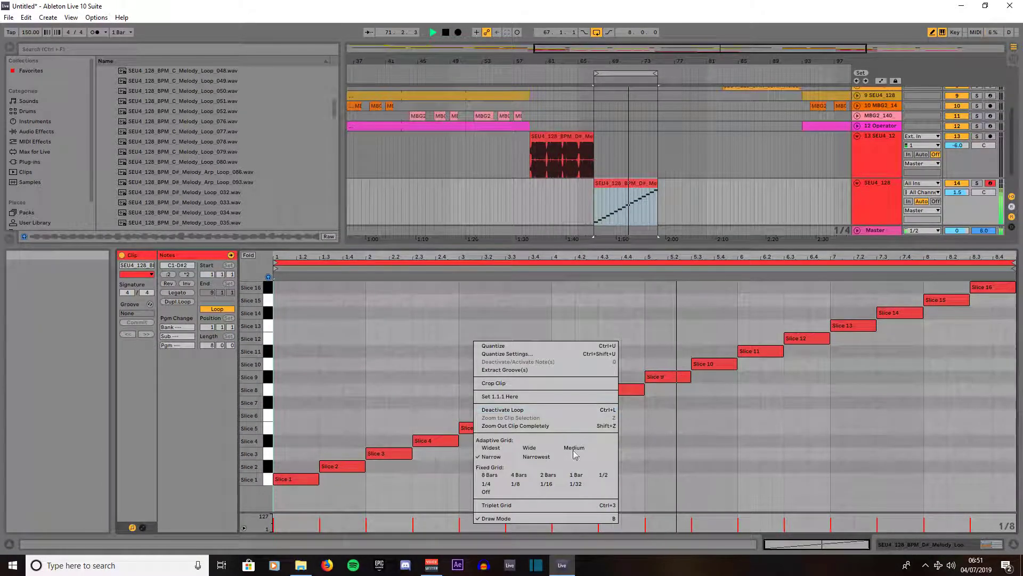
{"action": "left_click", "coordinate": [603, 474]}
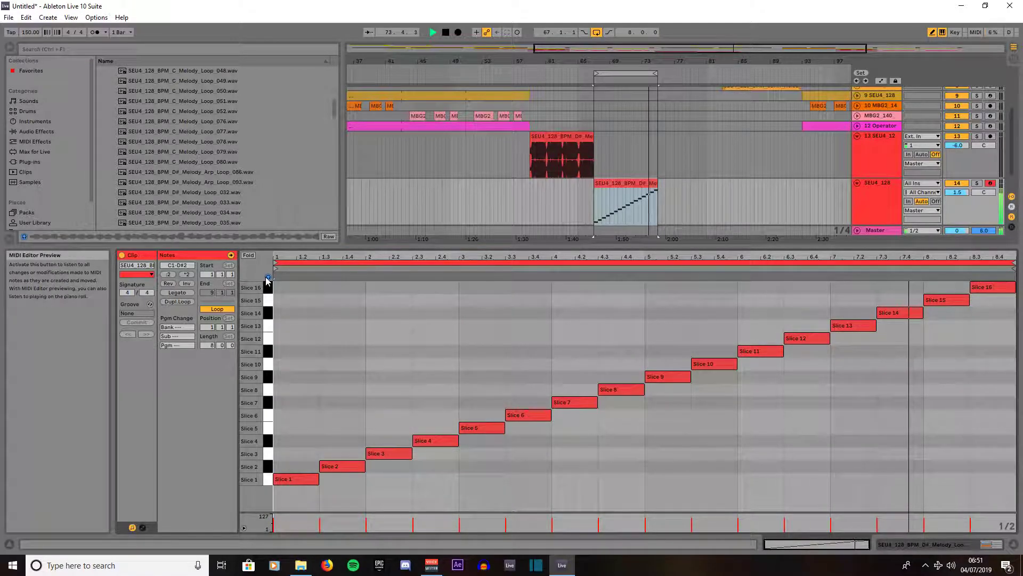
Delete all notes from the sliced MIDI clip
{"action": "left_click", "coordinate": [357, 414]}
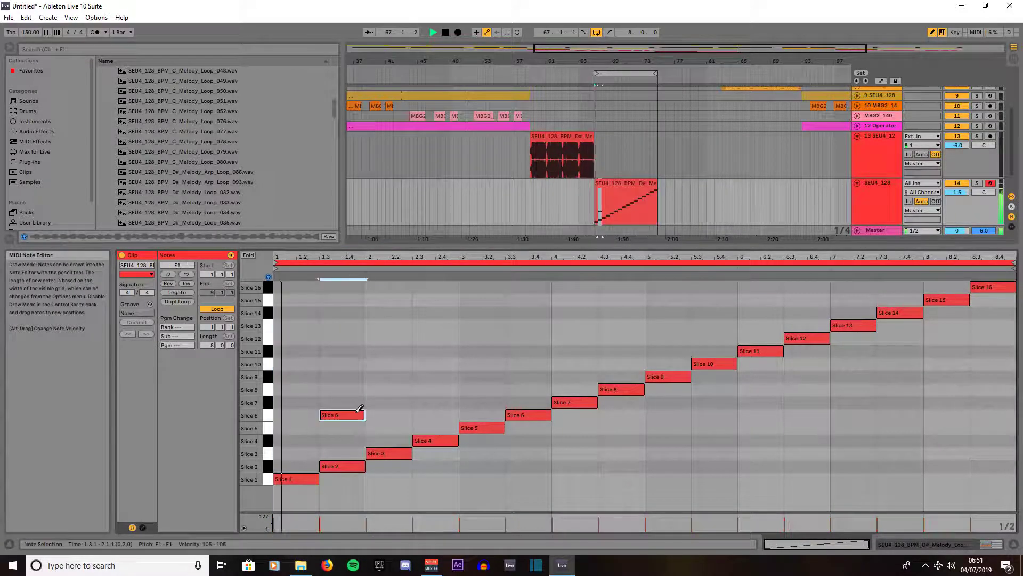
{"action": "key", "text": "ctrl+a"}
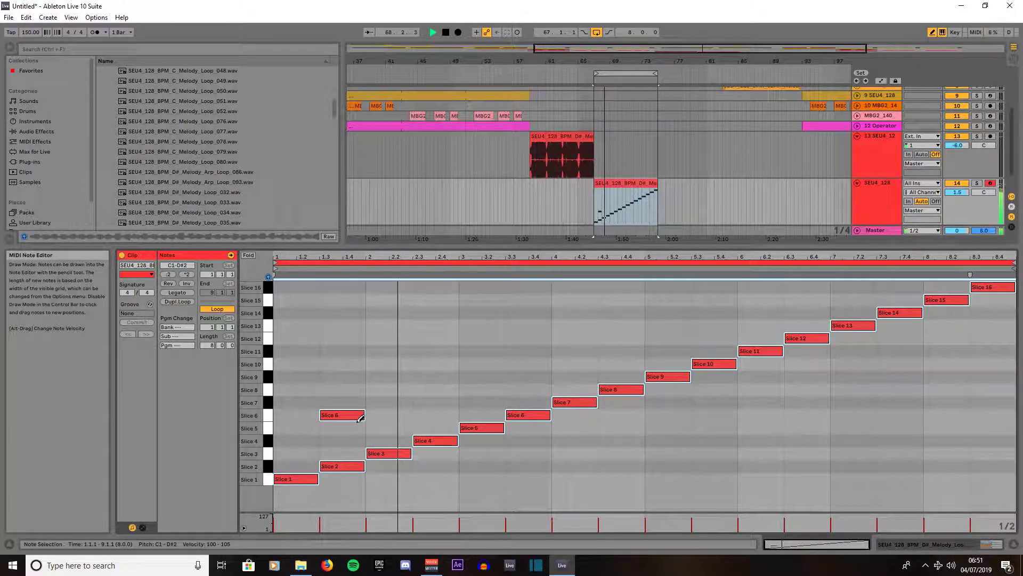
{"action": "key", "text": "Delete"}
Draw 1/2 notes on Slice 7, Slice 15, Slice 11 and Slice 4 in sequence across bars 1 and 2 of the clip
{"action": "left_click", "coordinate": [295, 364]}
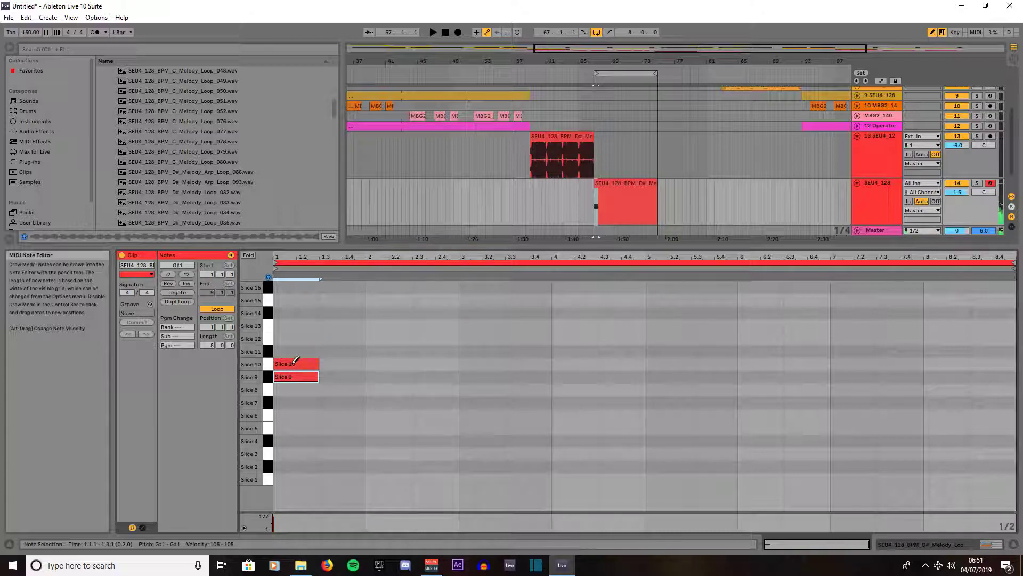
{"action": "left_click", "coordinate": [297, 364]}
{"action": "left_click", "coordinate": [298, 400]}
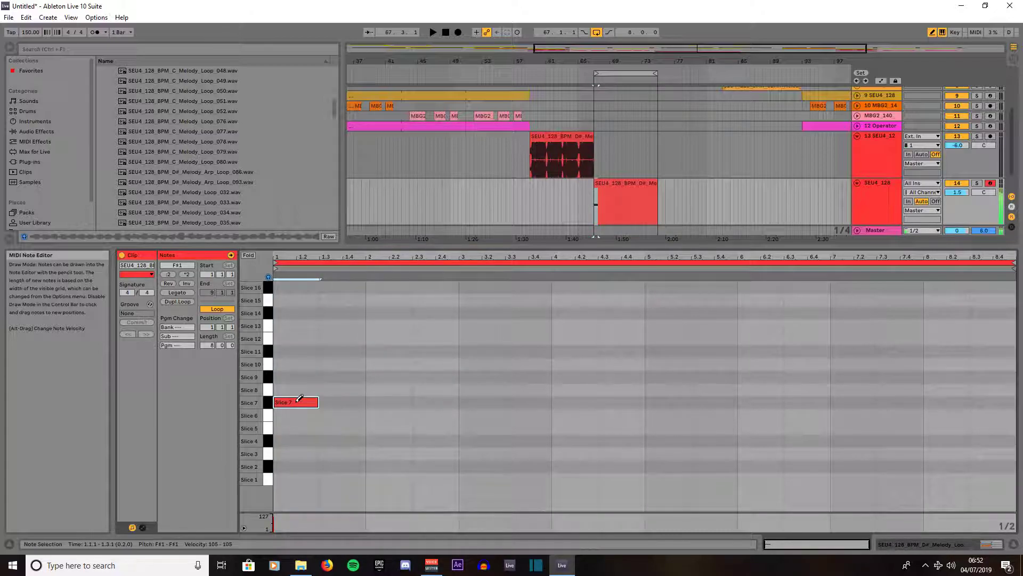
{"action": "left_click", "coordinate": [365, 301]}
{"action": "left_click", "coordinate": [385, 352]}
{"action": "left_click", "coordinate": [441, 465]}
{"action": "left_click", "coordinate": [438, 453]}
{"action": "left_click", "coordinate": [437, 464]}
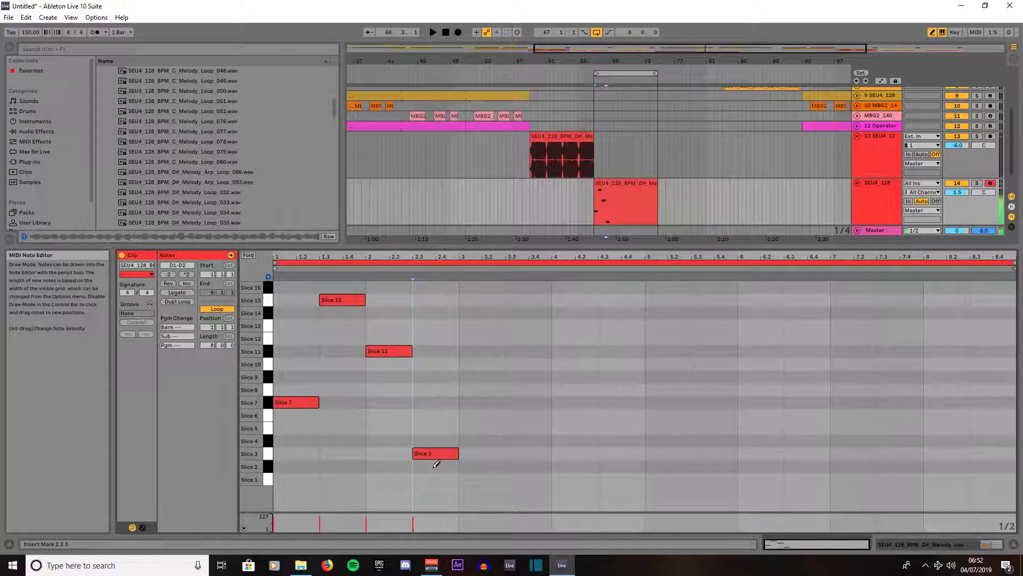
{"action": "left_click", "coordinate": [440, 440]}
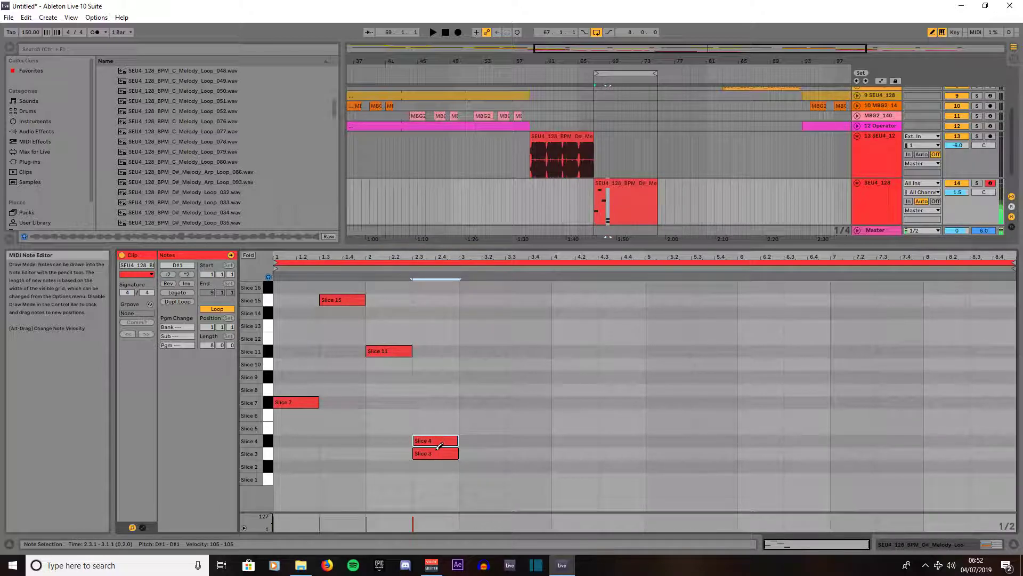
{"action": "left_click", "coordinate": [439, 451]}
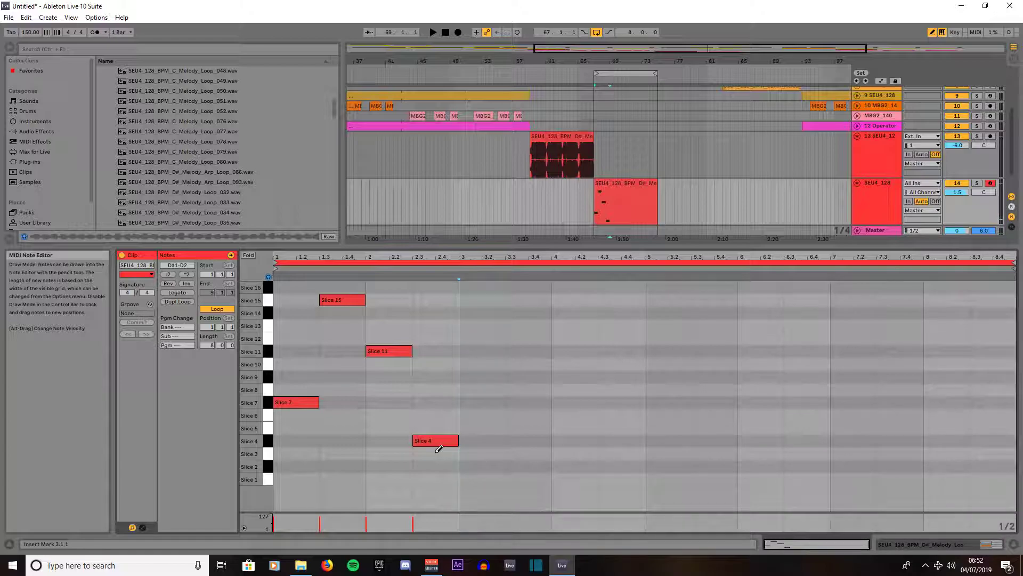
Duplicate the two-bar phrase into bars 3 and 4 and change its last two notes to Slice 12 and Slice 8
{"action": "key", "text": "ctrl+a"}
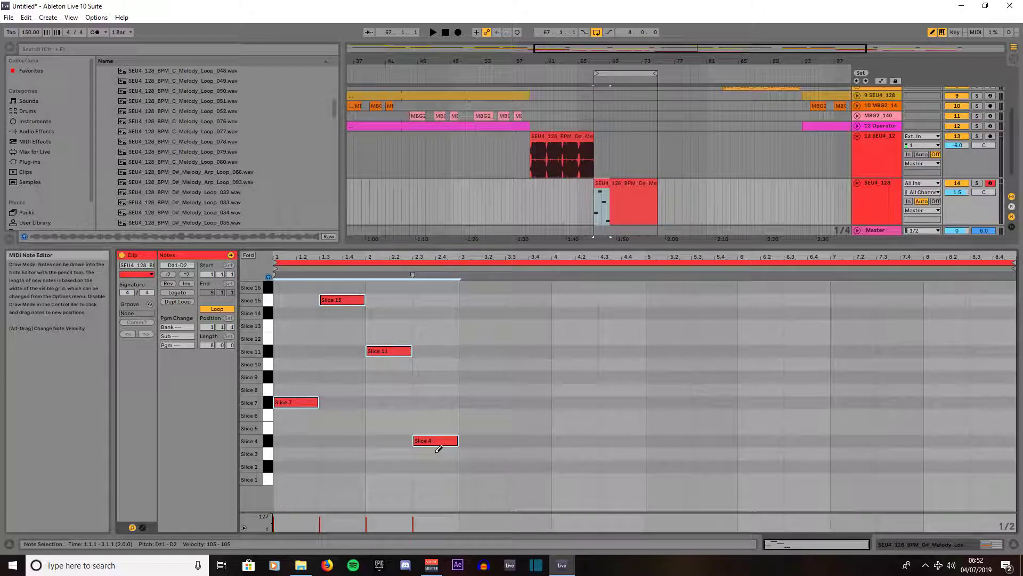
{"action": "key", "text": "ctrl+d"}
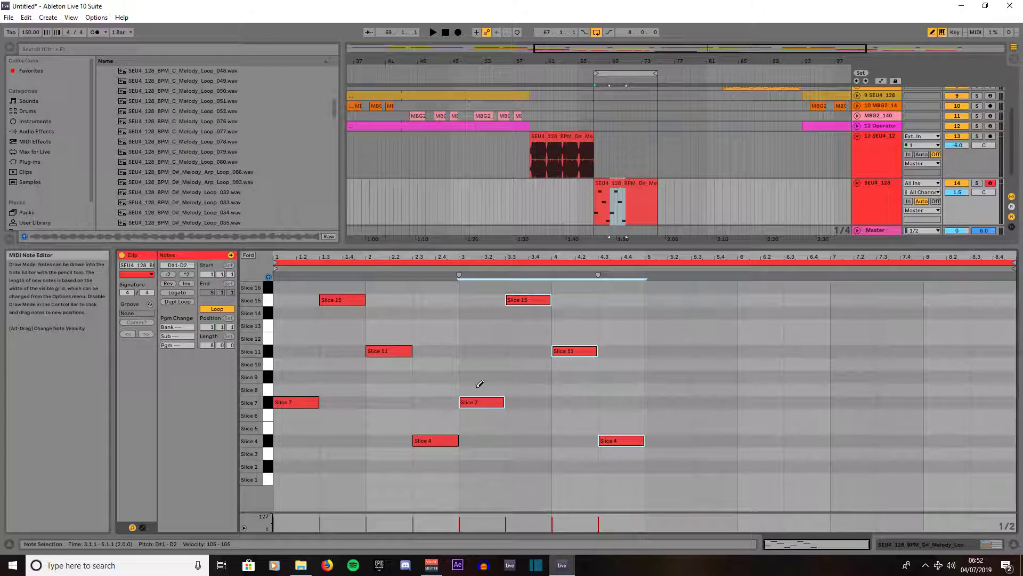
{"action": "left_click", "coordinate": [587, 346]}
{"action": "left_click", "coordinate": [580, 337]}
{"action": "left_click", "coordinate": [613, 438]}
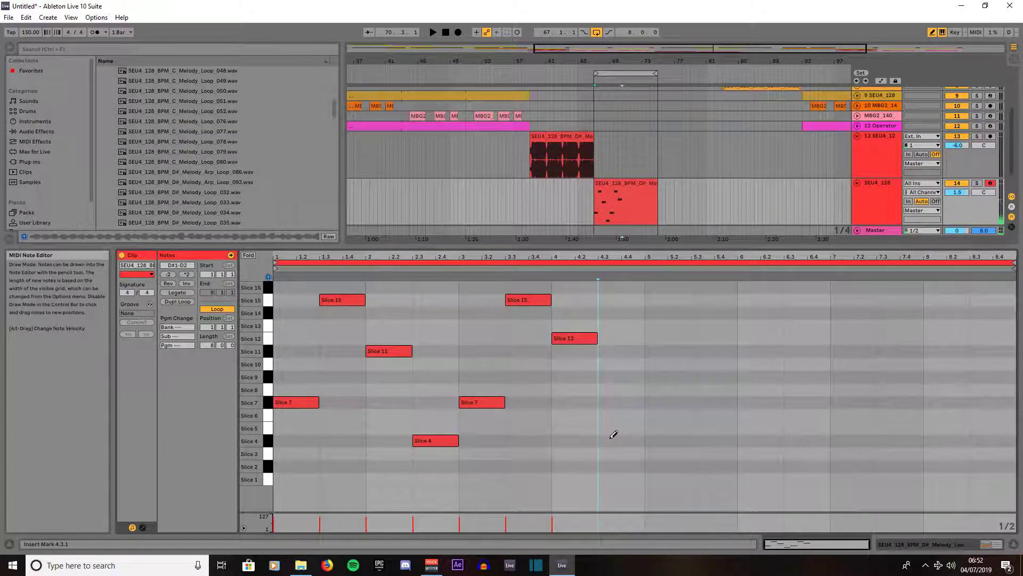
{"action": "left_click", "coordinate": [616, 389]}
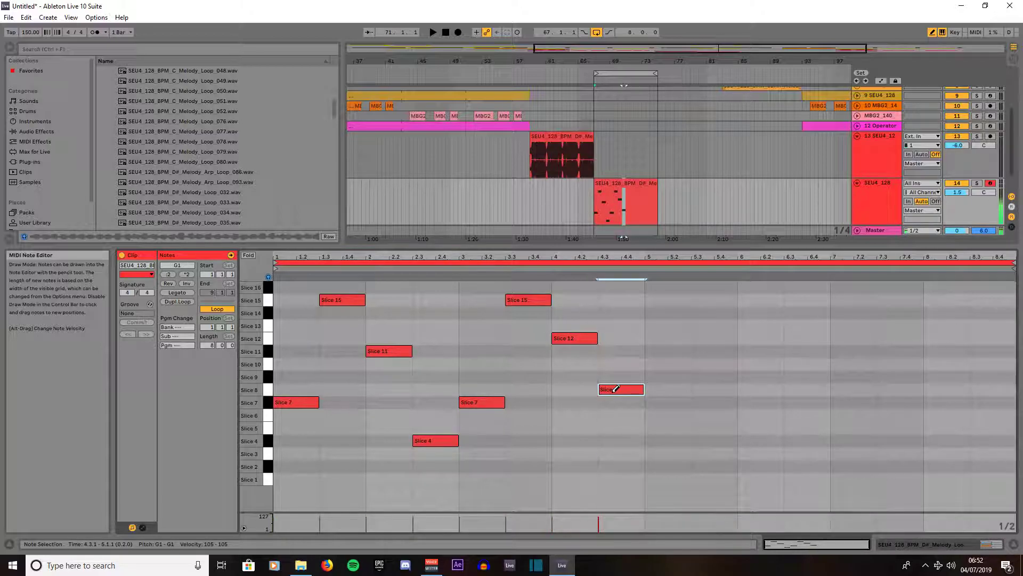
Duplicate the four-bar phrase into bars 5 to 8 of the clip and play the loop
{"action": "key", "text": "ctrl+a"}
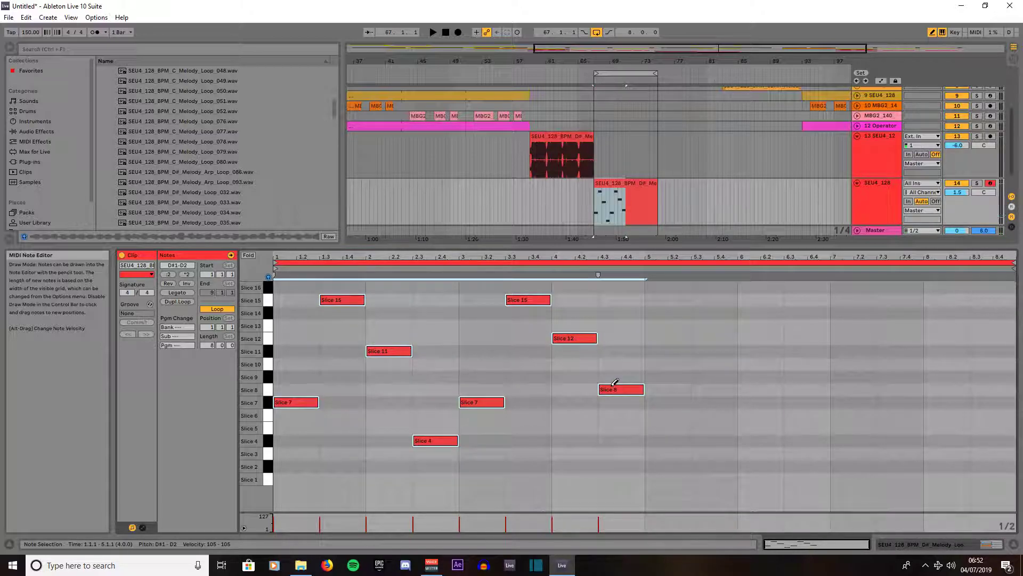
{"action": "key", "text": "ctrl+d"}
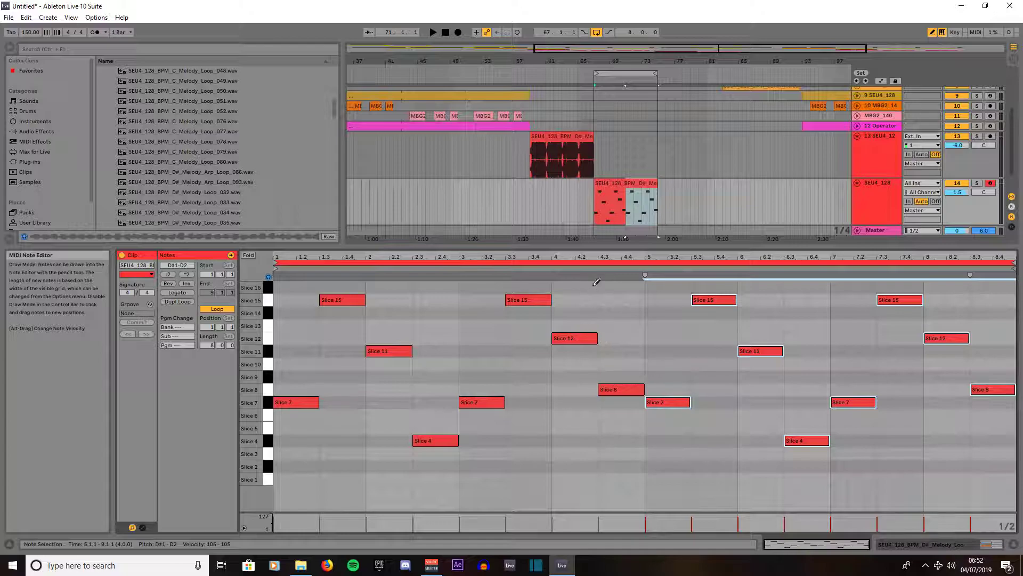
{"action": "left_click", "coordinate": [620, 190]}
{"action": "key", "text": "space"}
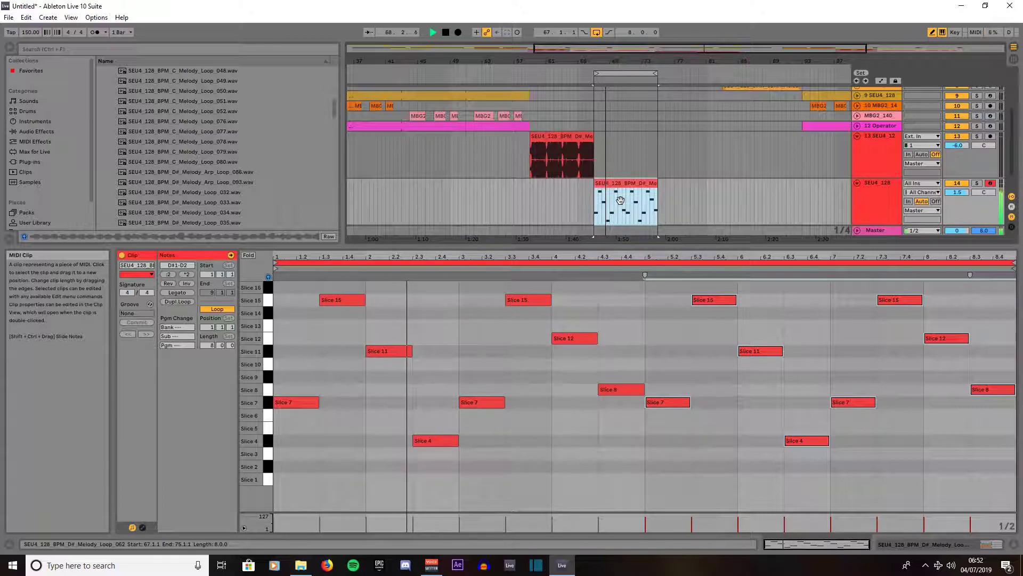
Set track 14's volume to -0.5 dB while playing from the track 13 melody loop into the sliced clip
{"action": "left_click_drag", "start_coordinate": [957, 192], "coordinate": [957, 196]}
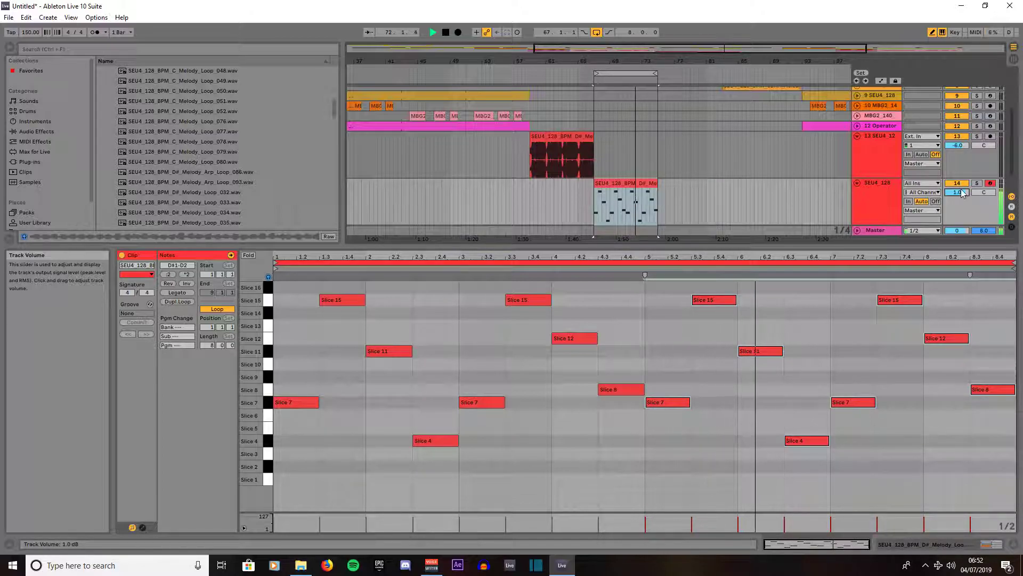
{"action": "left_click", "coordinate": [553, 77]}
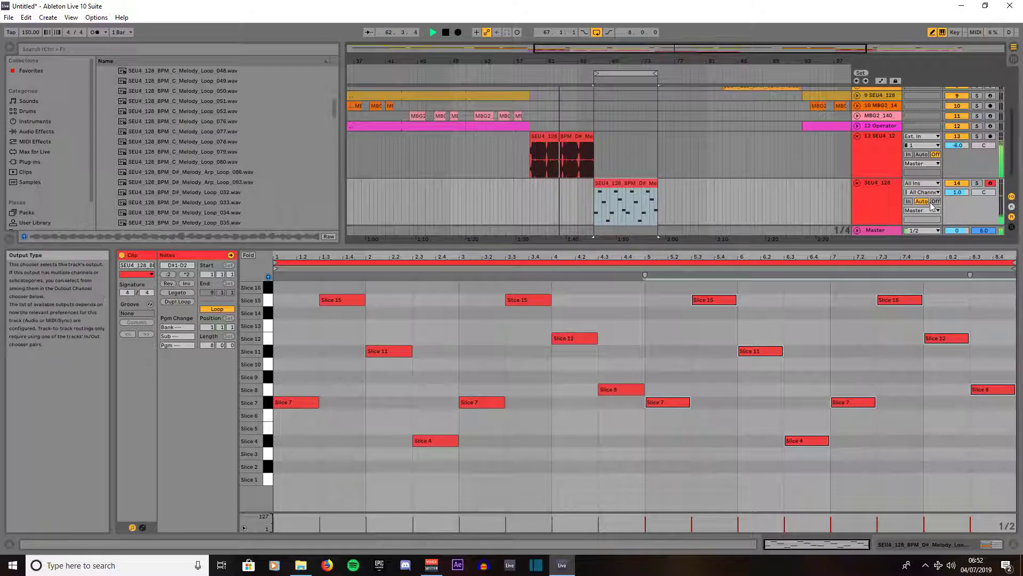
{"action": "left_click_drag", "start_coordinate": [957, 191], "coordinate": [959, 198]}
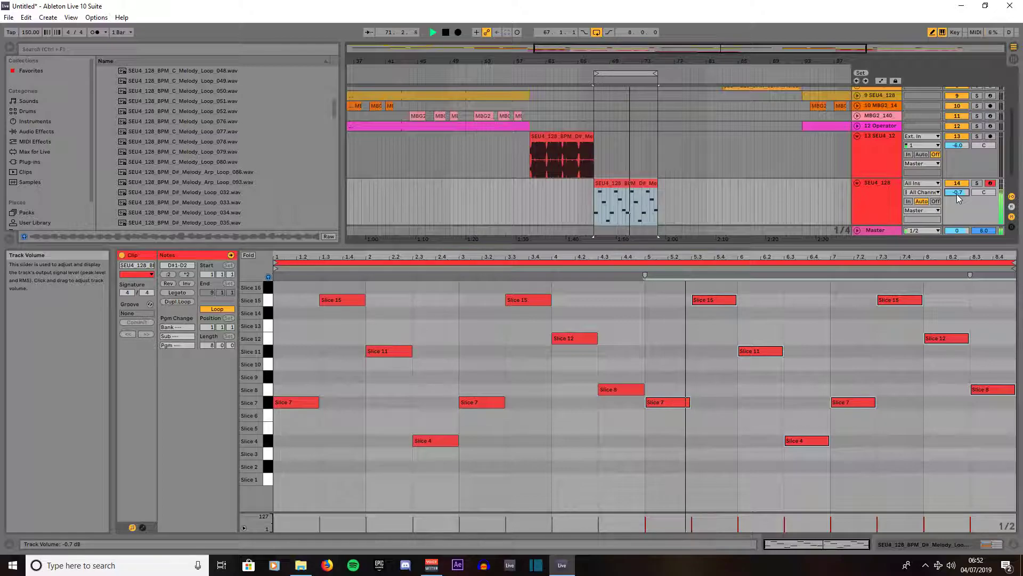
{"action": "left_click_drag", "start_coordinate": [958, 198], "coordinate": [957, 197]}
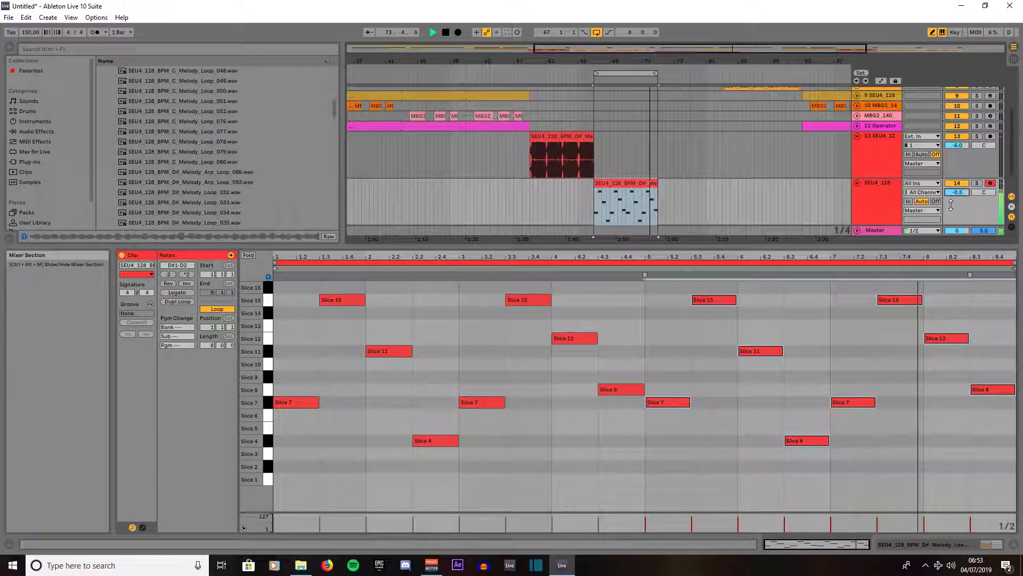
{"action": "key", "text": "space"}
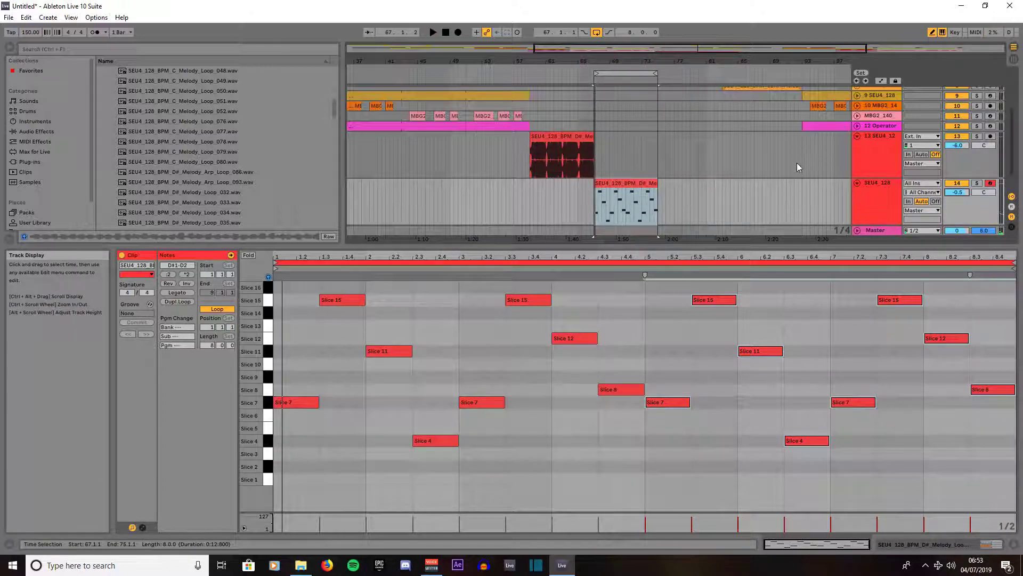
Duplicate track 14 and move the copied MIDI clip on the new track to bar 75
{"action": "scroll", "coordinate": [797, 166], "scroll_direction": "down", "scroll_amount": 2}
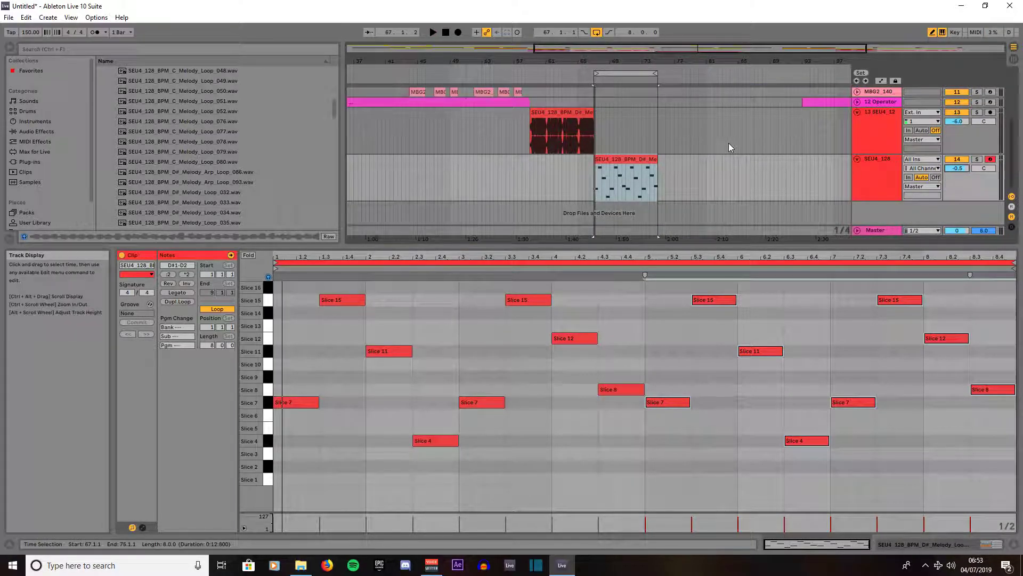
{"action": "right_click", "coordinate": [872, 161]}
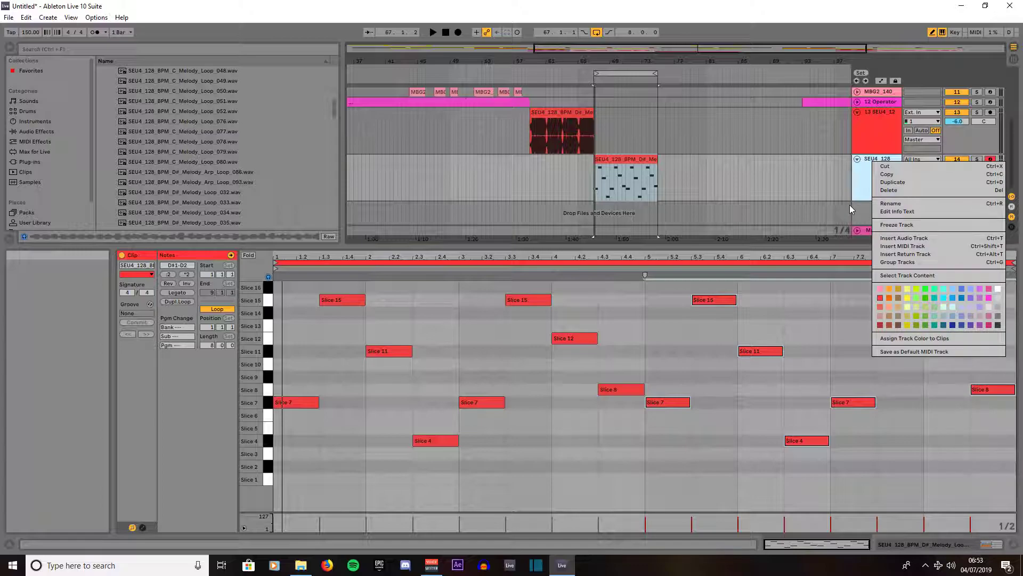
{"action": "left_click", "coordinate": [883, 184]}
{"action": "left_click_drag", "start_coordinate": [621, 184], "coordinate": [722, 194]}
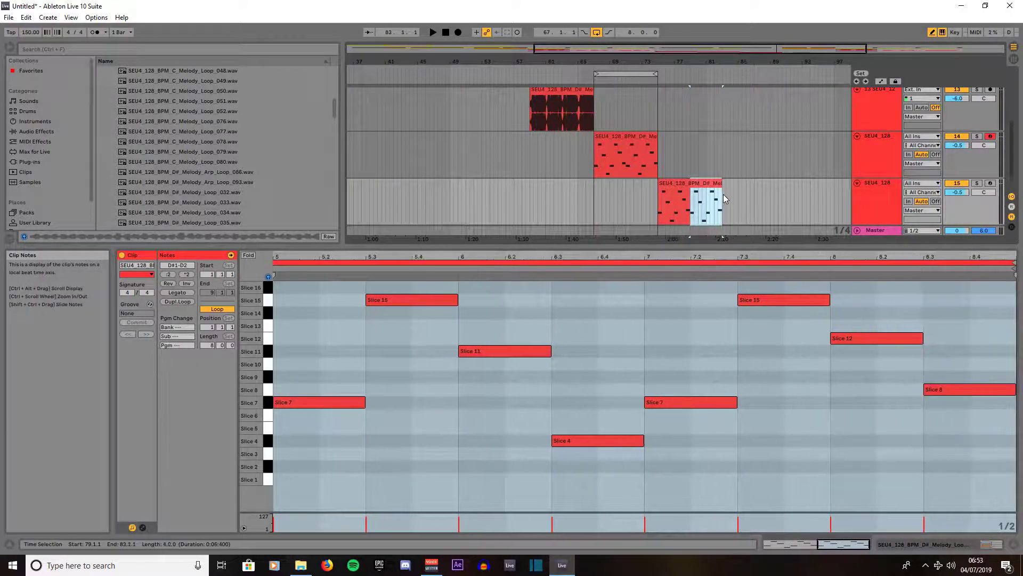
Swap the copied clip's halves by moving its second half to bar 83 and its first half to bar 87
{"action": "key", "text": "ctrl+d"}
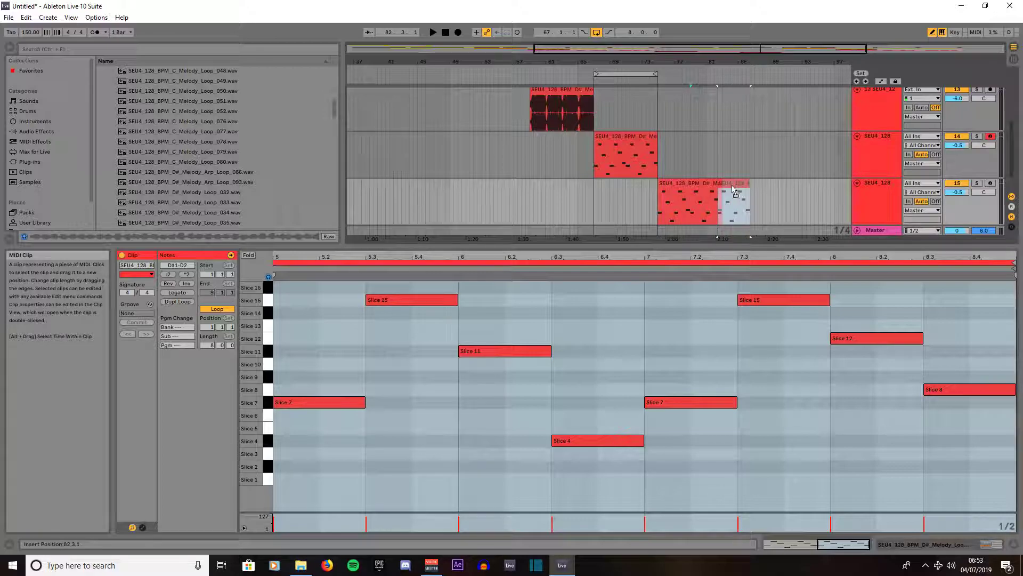
{"action": "left_click_drag", "start_coordinate": [736, 189], "coordinate": [735, 189]}
{"action": "left_click_drag", "start_coordinate": [668, 184], "coordinate": [765, 188]}
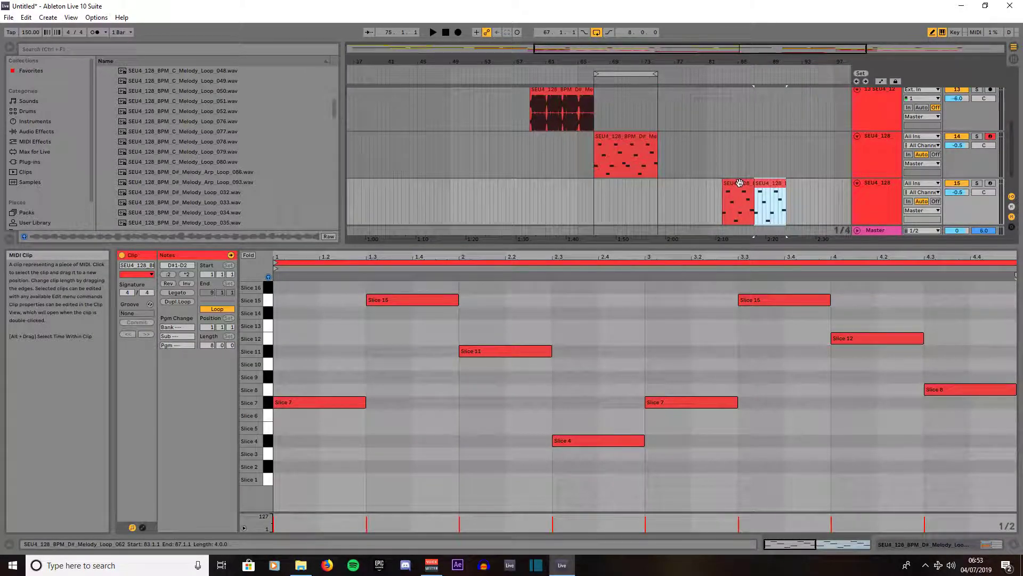
Consolidate the two clip halves on track 15 into one clip and move it back to bar 75
{"action": "left_click", "coordinate": [740, 183], "text": "shift"}
{"action": "right_click", "coordinate": [740, 185]}
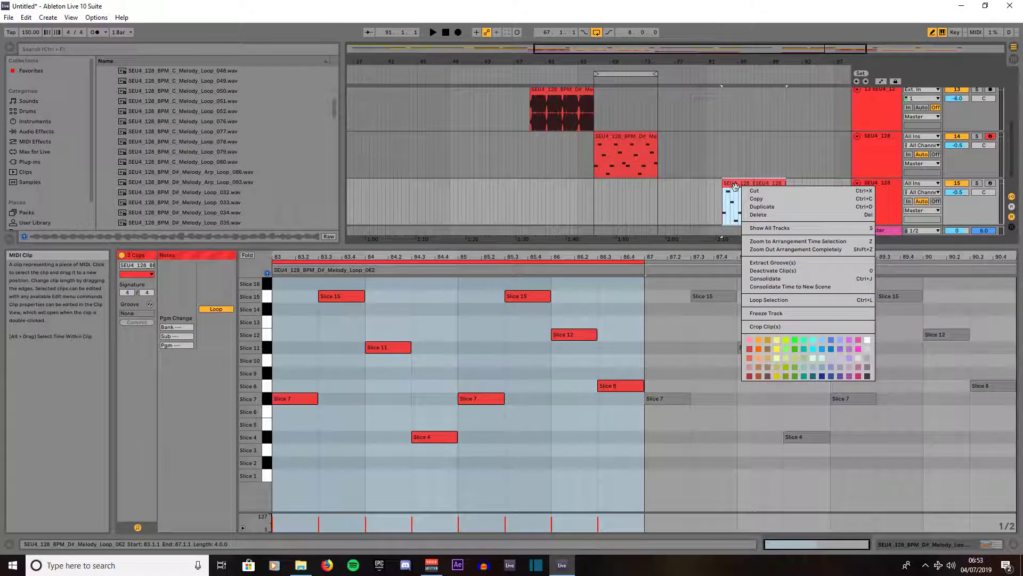
{"action": "left_click", "coordinate": [765, 278]}
{"action": "left_click_drag", "start_coordinate": [756, 184], "coordinate": [691, 181]}
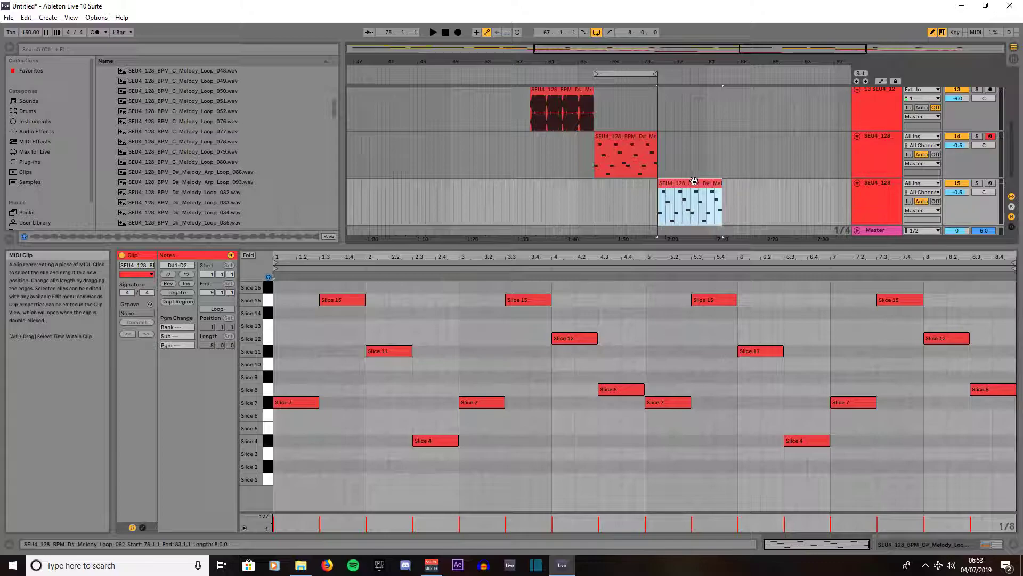
Copy the Auto Filter from the coffee-and-cream track 3 onto the sliced melody track 15
{"action": "scroll", "coordinate": [714, 165], "scroll_direction": "up", "scroll_amount": 6}
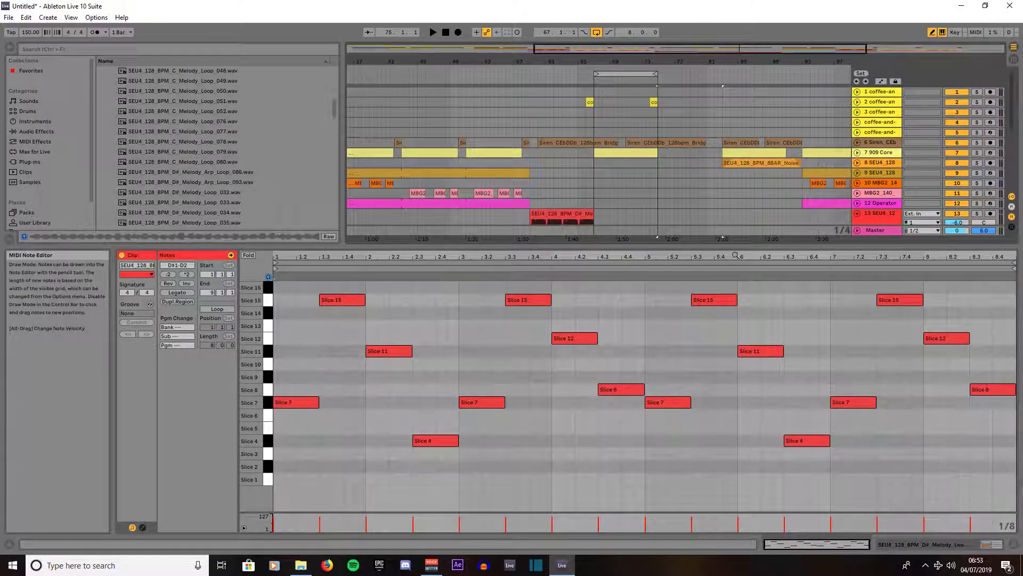
{"action": "left_click_drag", "start_coordinate": [740, 247], "coordinate": [740, 430]}
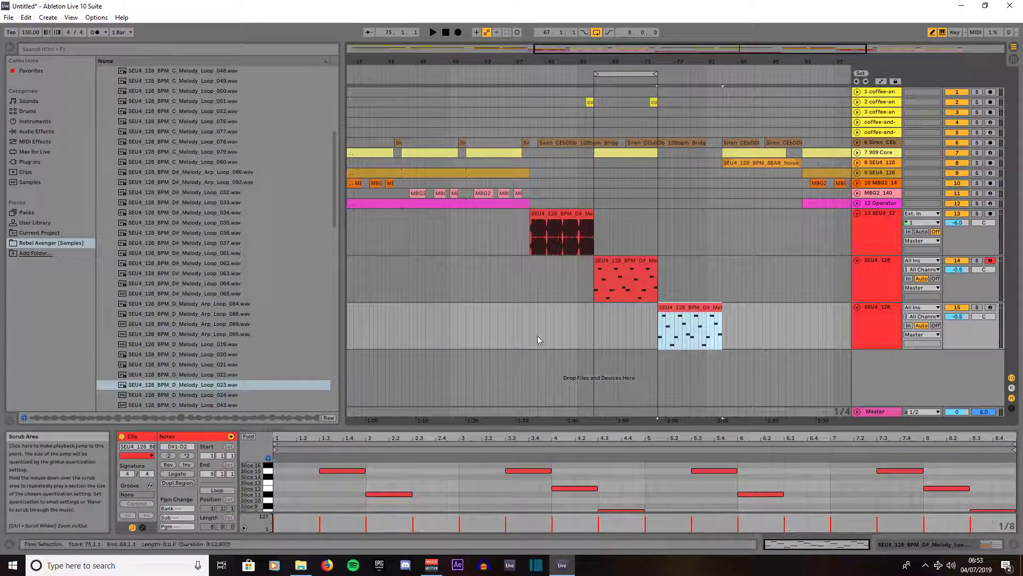
{"action": "left_click_drag", "start_coordinate": [534, 49], "coordinate": [114, 45]}
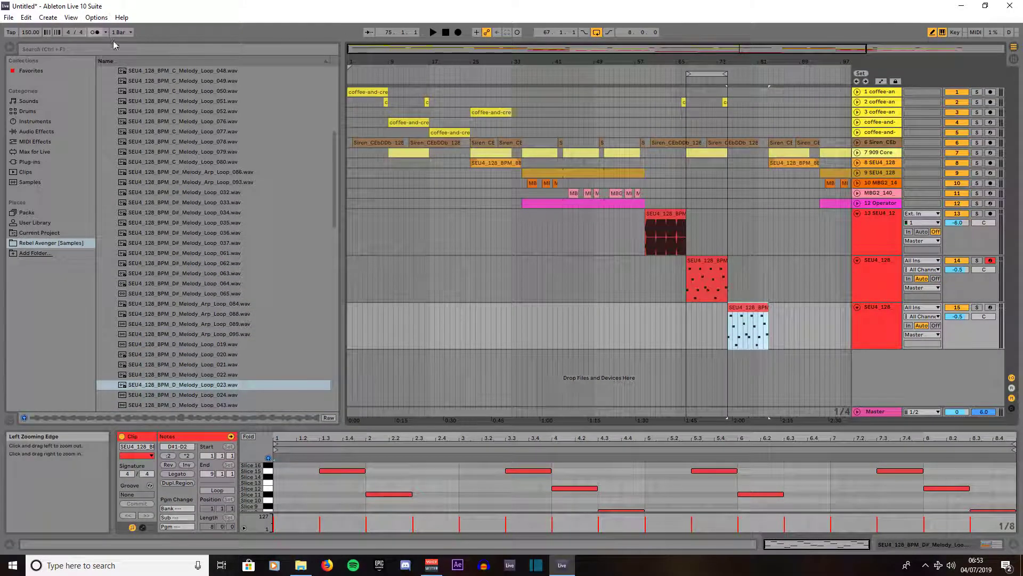
{"action": "left_click", "coordinate": [483, 113]}
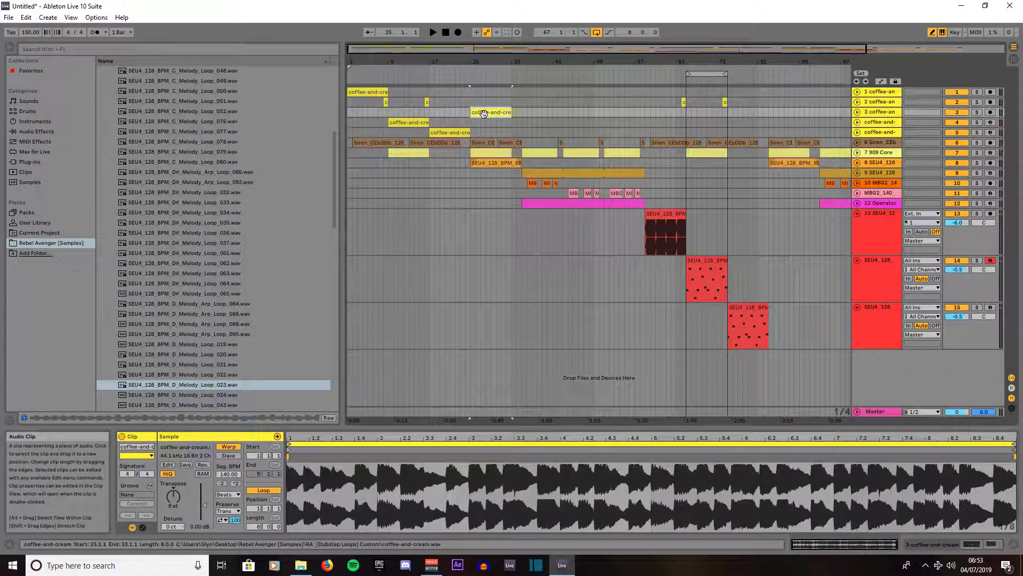
{"action": "left_click", "coordinate": [970, 544]}
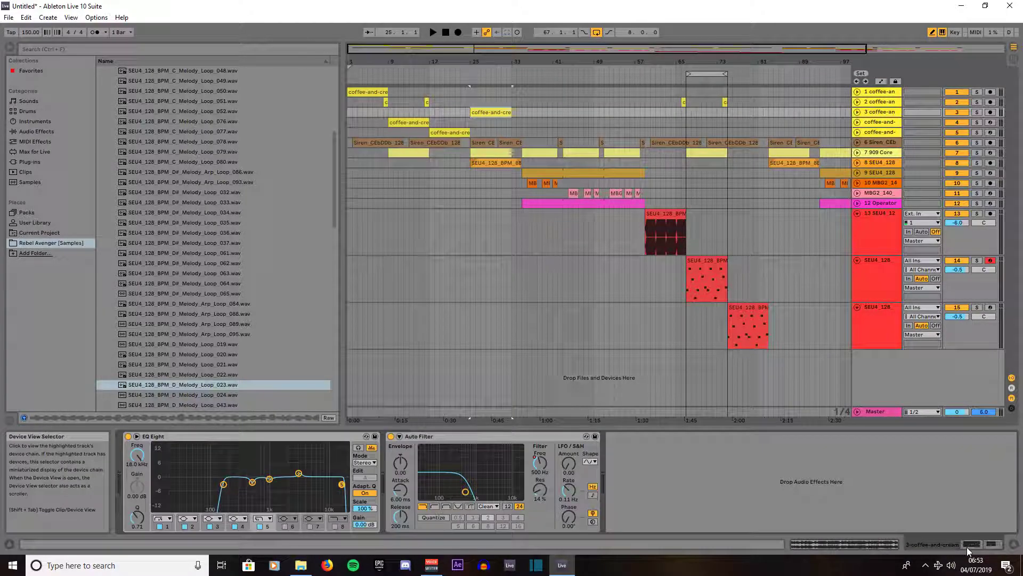
{"action": "left_click", "coordinate": [428, 436]}
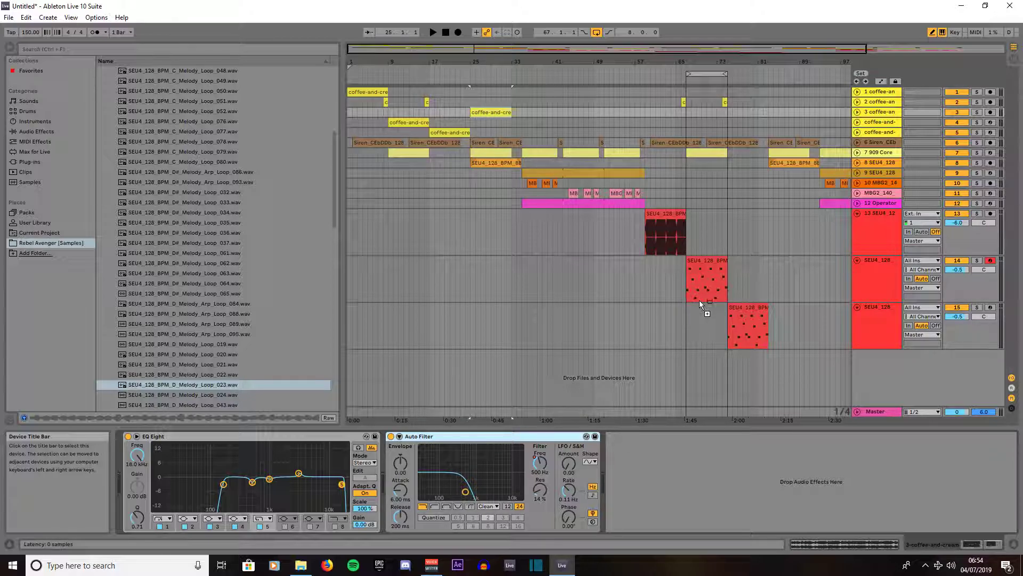
{"action": "left_click", "coordinate": [735, 315]}
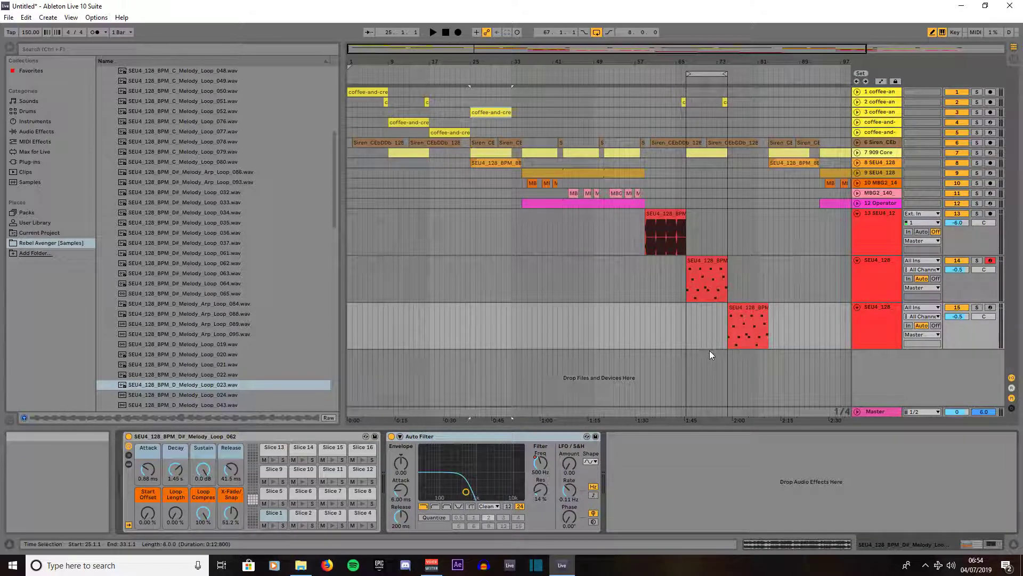
Turn off the arrangement loop and set the Auto Filter cutoff on track 15 to 502 Hz
{"action": "right_click", "coordinate": [540, 464]}
{"action": "left_click", "coordinate": [565, 502]}
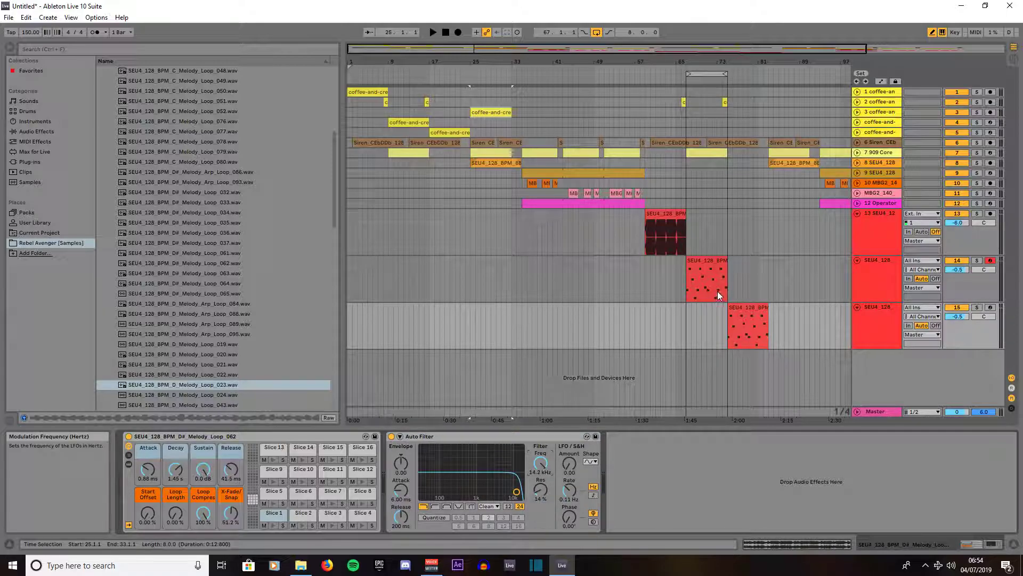
{"action": "right_click", "coordinate": [715, 73]}
{"action": "left_click", "coordinate": [726, 79]}
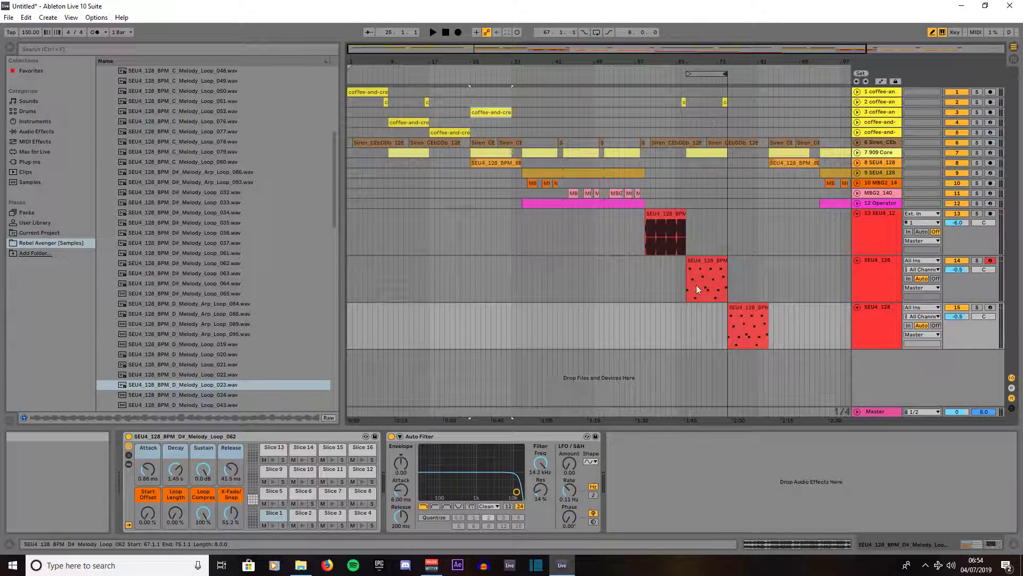
{"action": "left_click", "coordinate": [713, 314]}
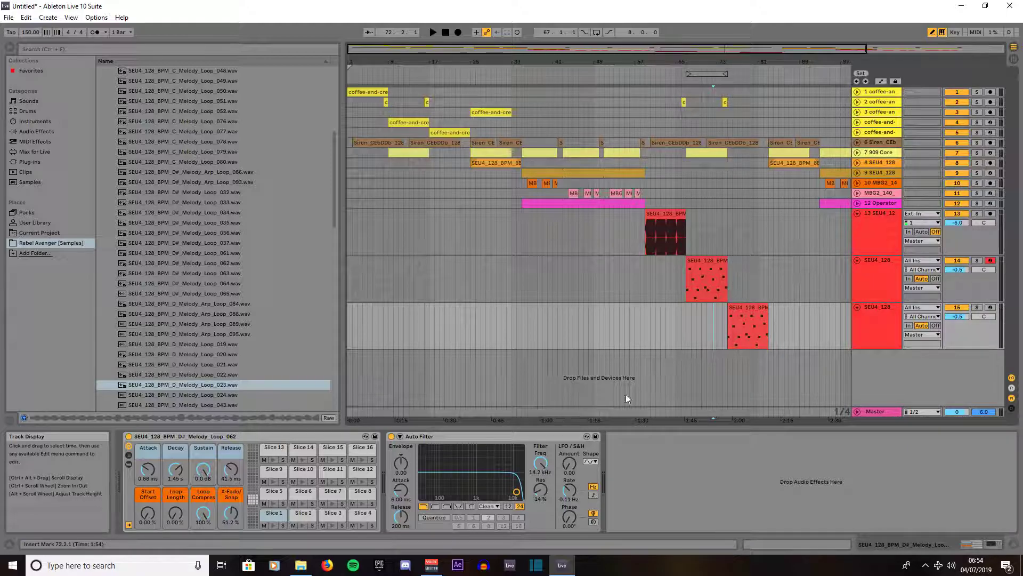
{"action": "left_click_drag", "start_coordinate": [541, 466], "coordinate": [541, 509]}
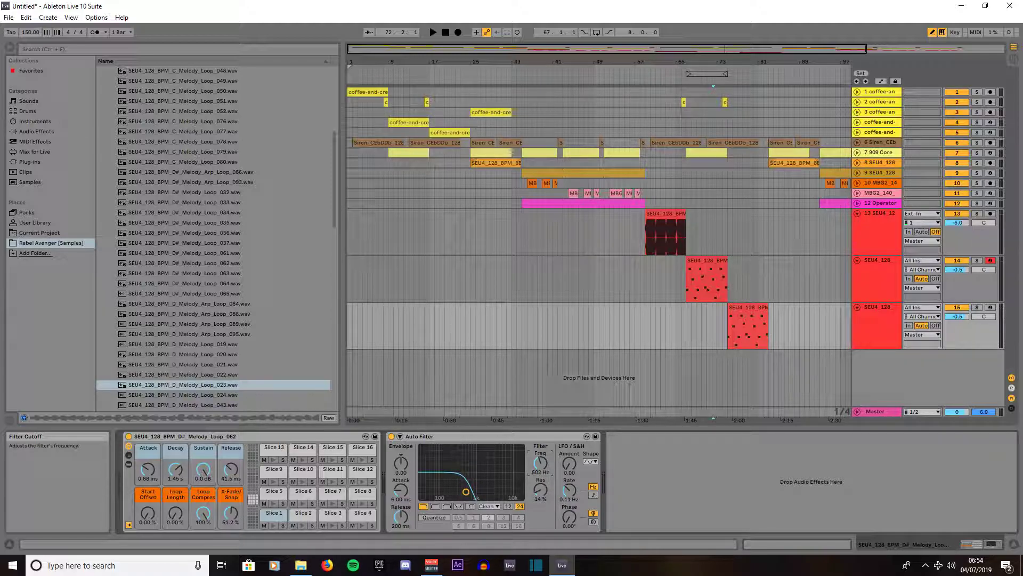
Record a rising Auto Filter cutoff sweep starting at 502 Hz across track 15's sliced clip at bar 75
{"action": "left_click", "coordinate": [695, 318]}
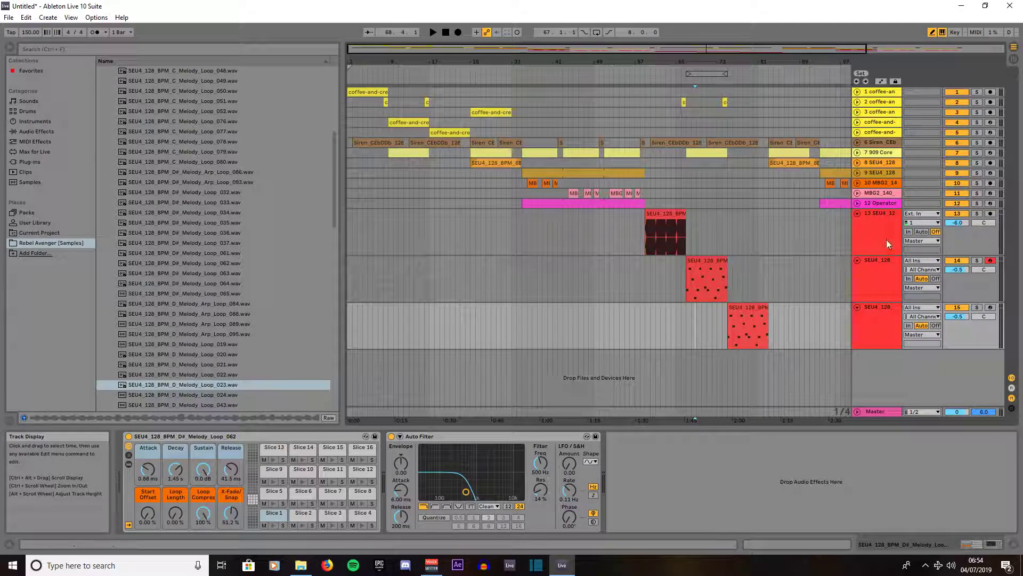
{"action": "left_click", "coordinate": [713, 325]}
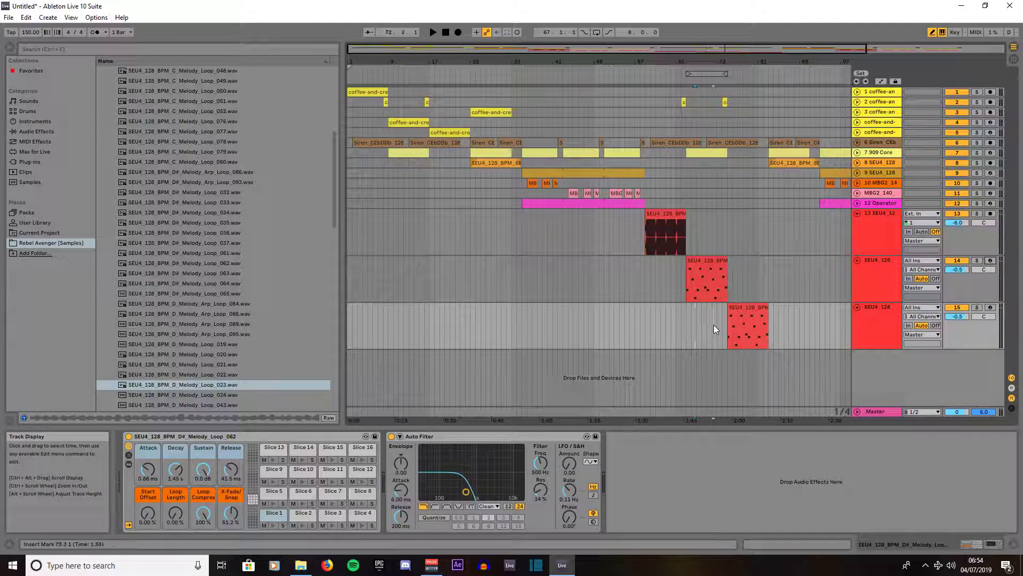
{"action": "left_click", "coordinate": [458, 32]}
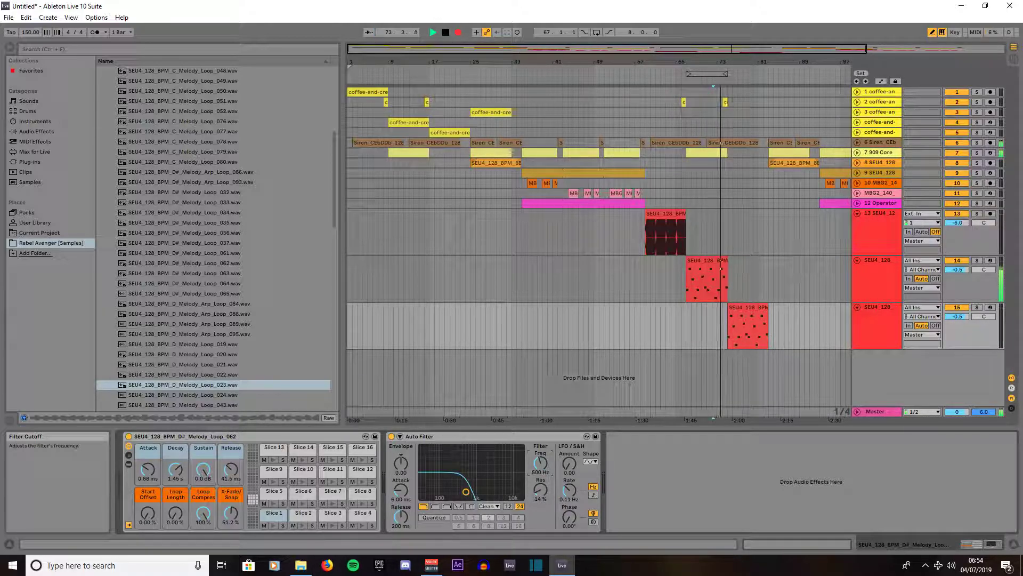
{"action": "left_click_drag", "start_coordinate": [540, 463], "coordinate": [541, 430]}
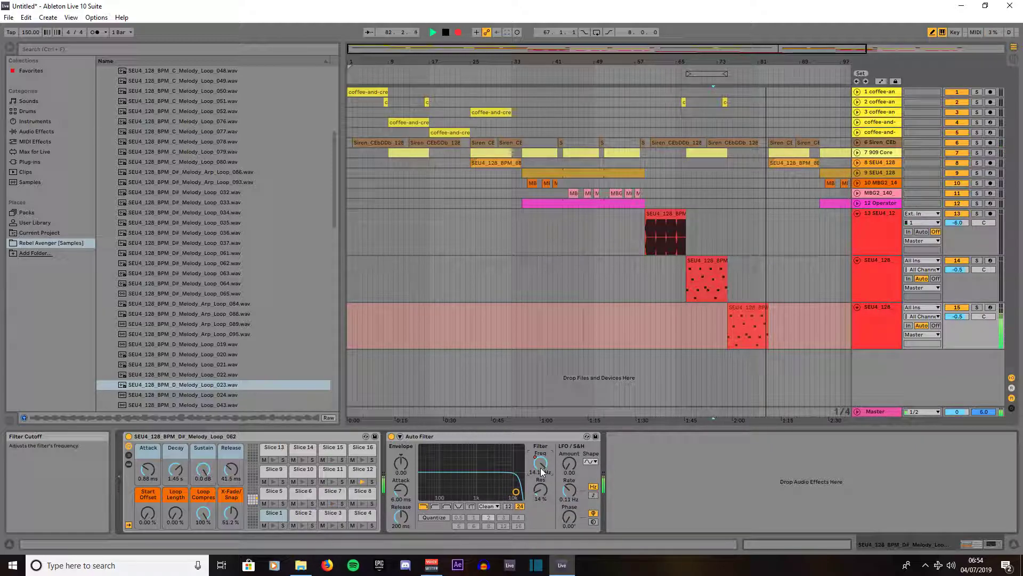
{"action": "key", "text": "space"}
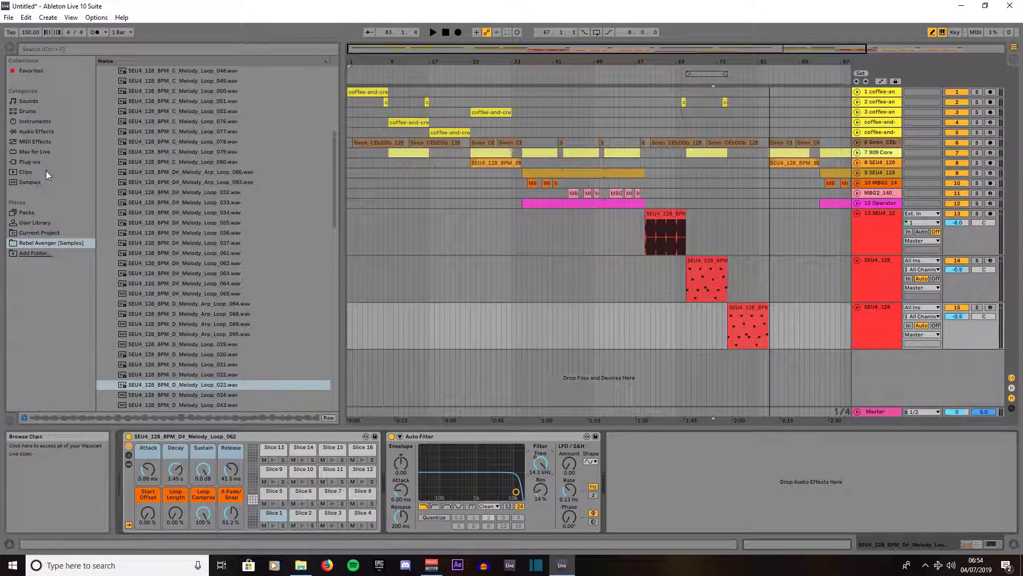
Add the Amp audio effect after the Auto Filter on track 15
{"action": "left_click", "coordinate": [34, 131]}
{"action": "scroll", "coordinate": [164, 213], "scroll_direction": "up", "scroll_amount": 2}
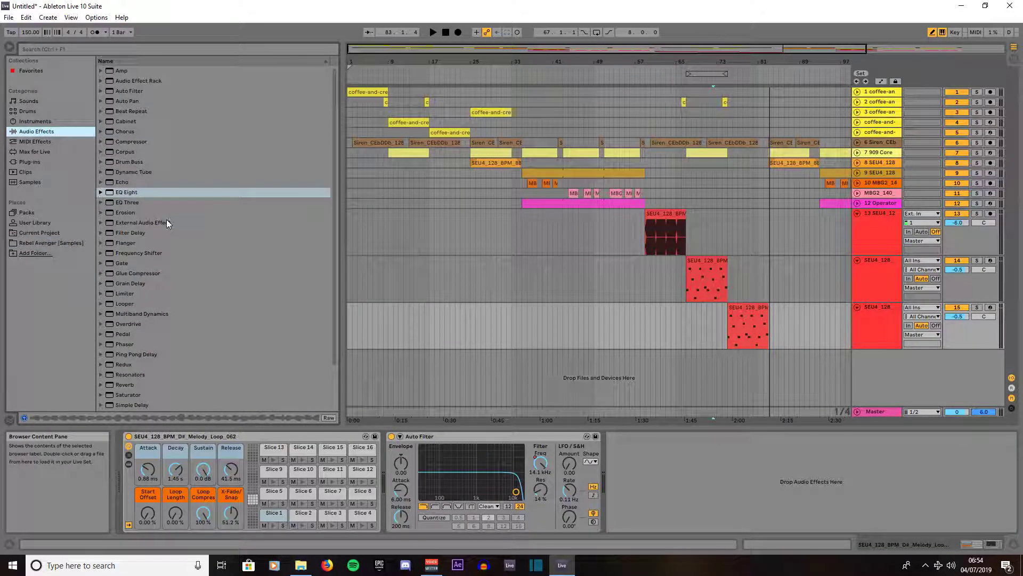
{"action": "left_click", "coordinate": [122, 70]}
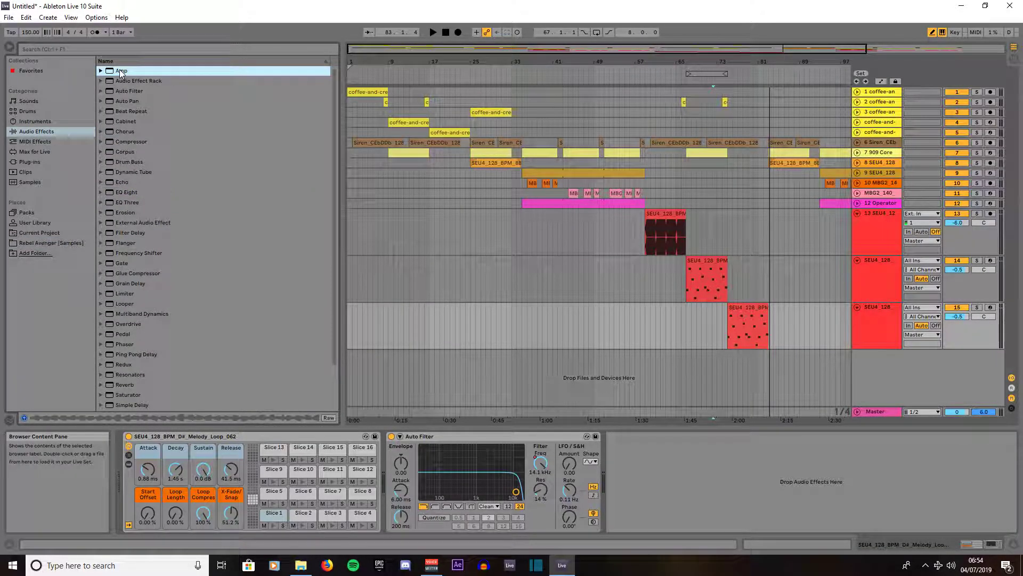
{"action": "left_click_drag", "start_coordinate": [757, 327], "coordinate": [758, 328]}
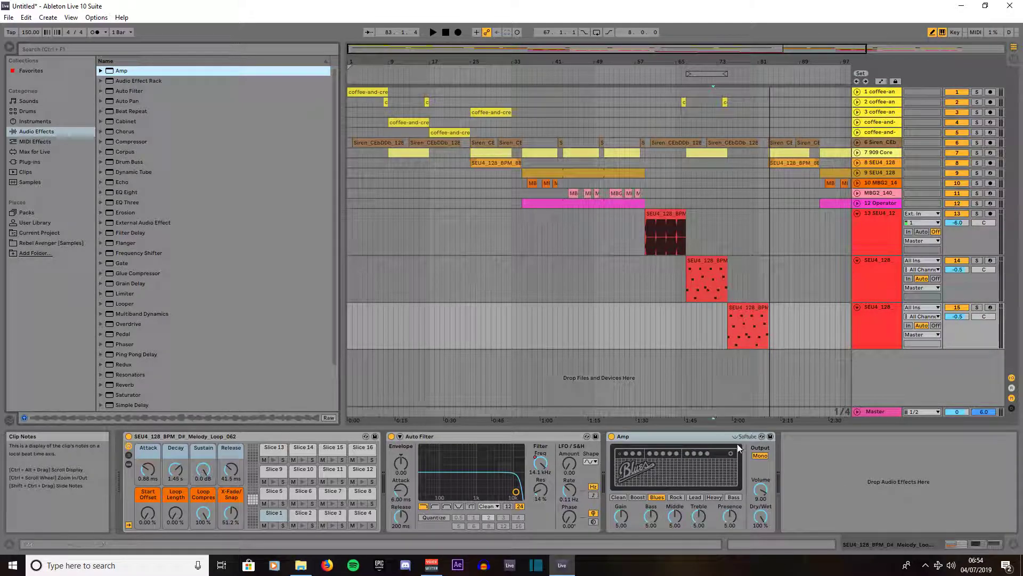
Switch the Amp output to Dual and set dry/wet to 75%, gain 4.50, bass 2.50, middle 3.52, treble 4.03 and presence 6.01
{"action": "left_click", "coordinate": [761, 455]}
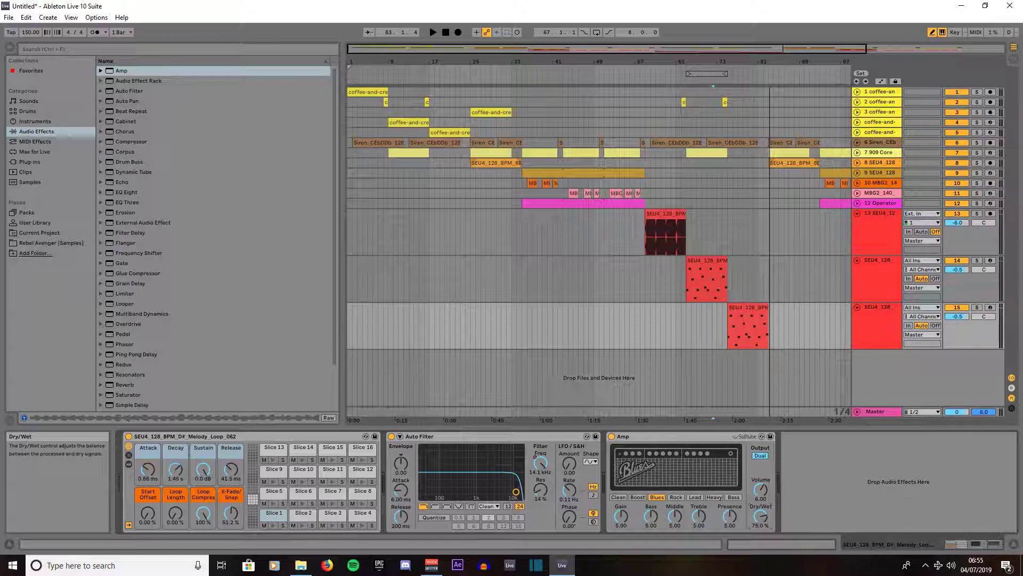
{"action": "left_click_drag", "start_coordinate": [729, 515], "coordinate": [730, 506]}
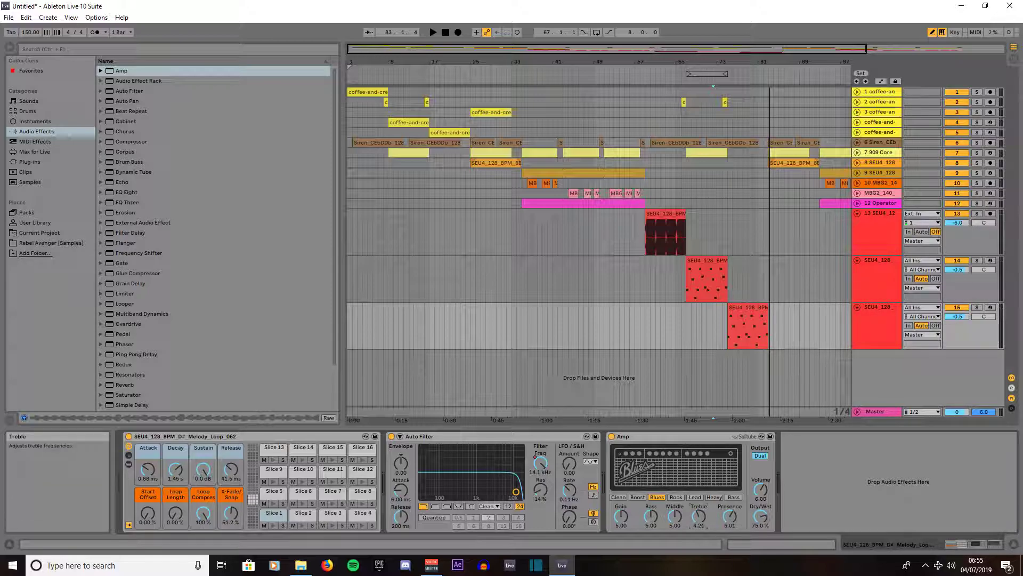
{"action": "left_click_drag", "start_coordinate": [699, 516], "coordinate": [698, 517]}
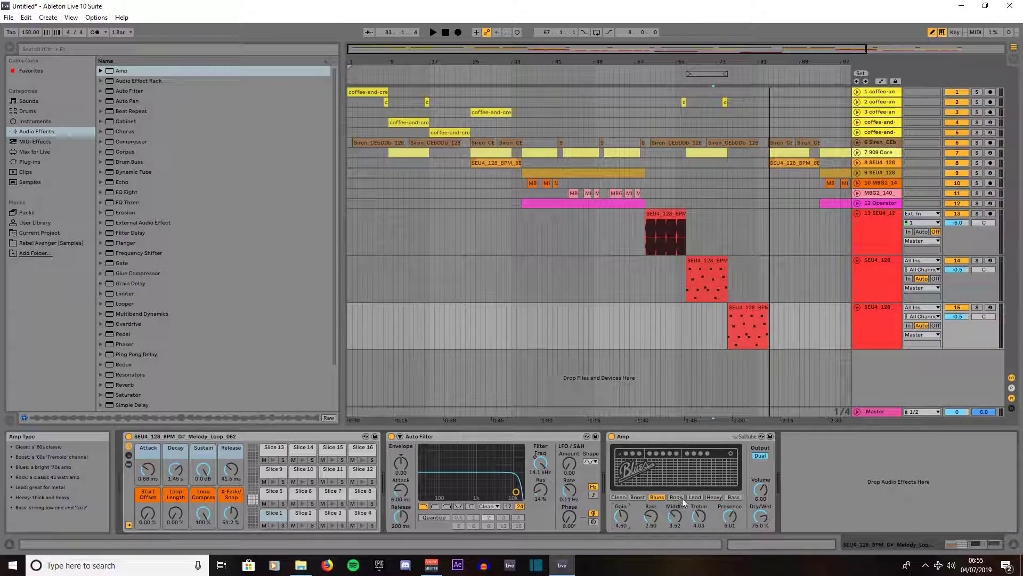
Audition the Amp types while playing track 15's clip from bar 75 and choose Bass
{"action": "left_click", "coordinate": [752, 312]}
{"action": "key", "text": "space"}
{"action": "left_click", "coordinate": [618, 497]}
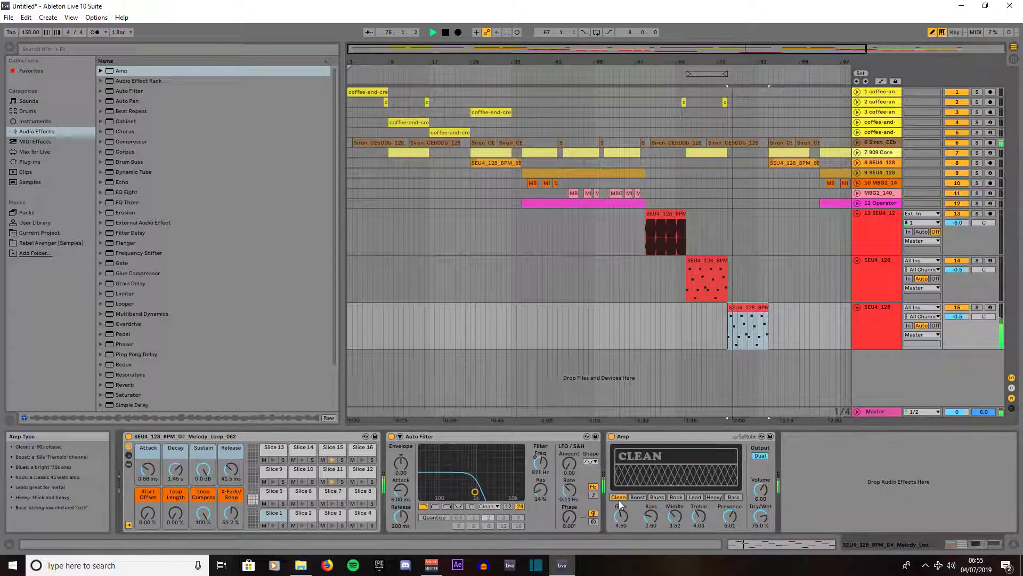
{"action": "left_click", "coordinate": [637, 497]}
{"action": "left_click", "coordinate": [657, 496]}
{"action": "left_click", "coordinate": [676, 497]}
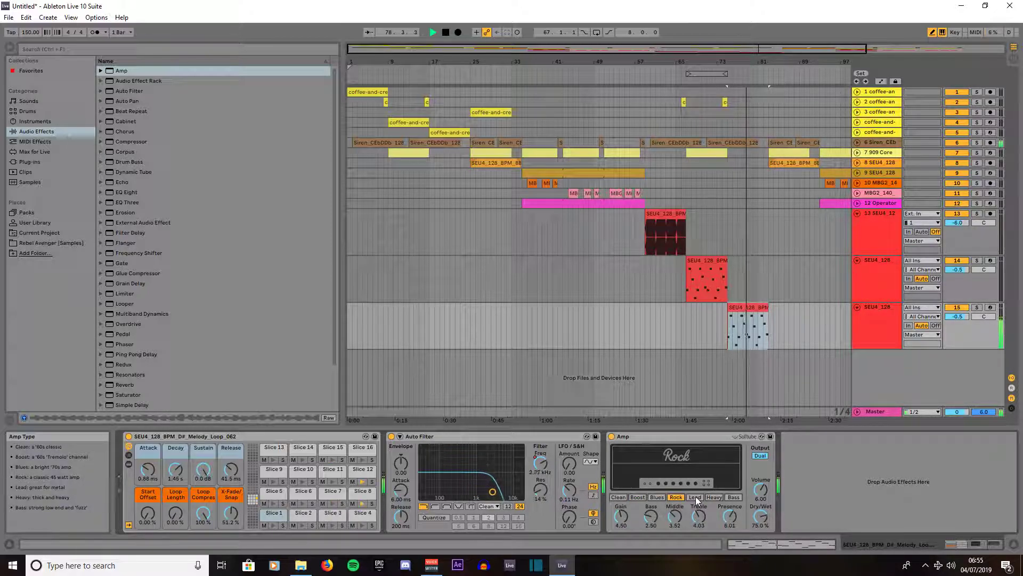
{"action": "left_click", "coordinate": [696, 496]}
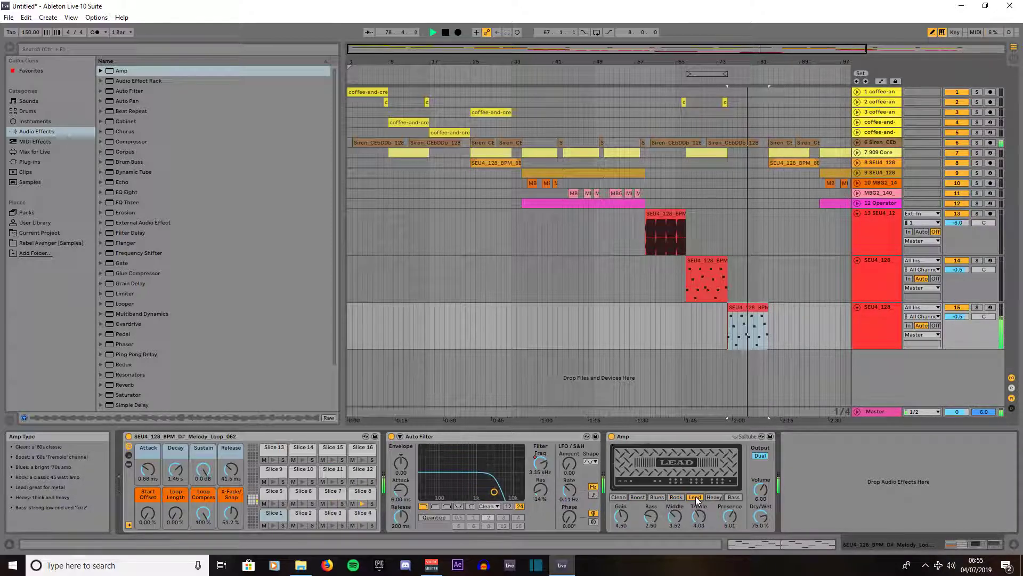
{"action": "left_click", "coordinate": [733, 496]}
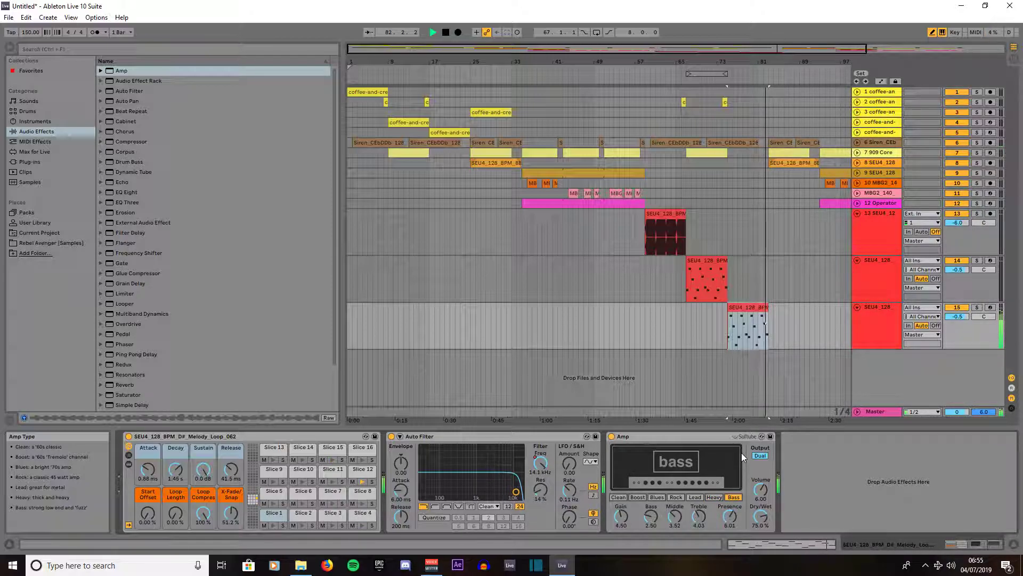
{"action": "key", "text": "space"}
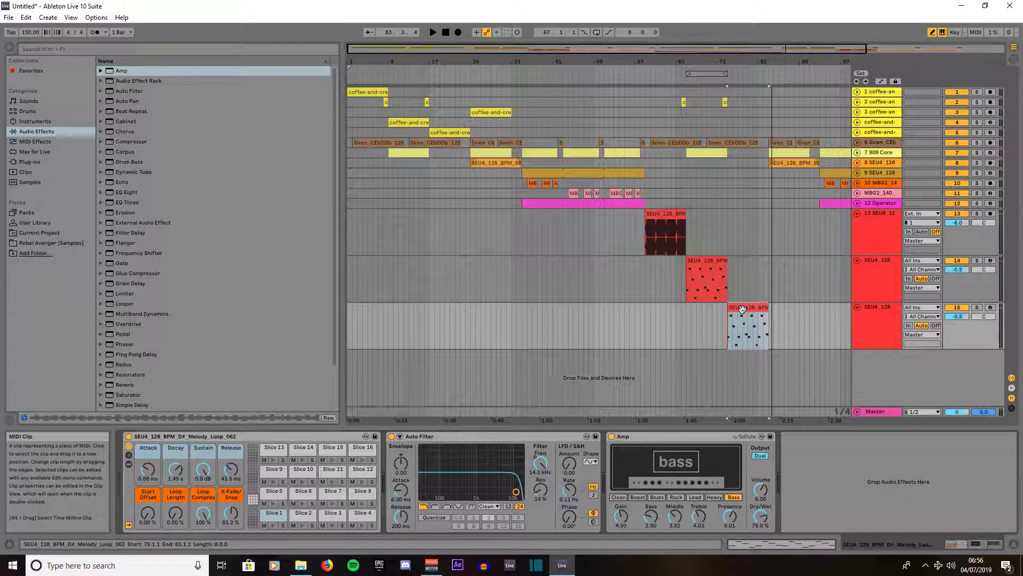
Move track 15's sliced clip to bar 83, and duplicate track 13 with its copied melody loop moved to bar 75 on a 1/2 grid
{"action": "left_click_drag", "start_coordinate": [743, 310], "coordinate": [783, 315]}
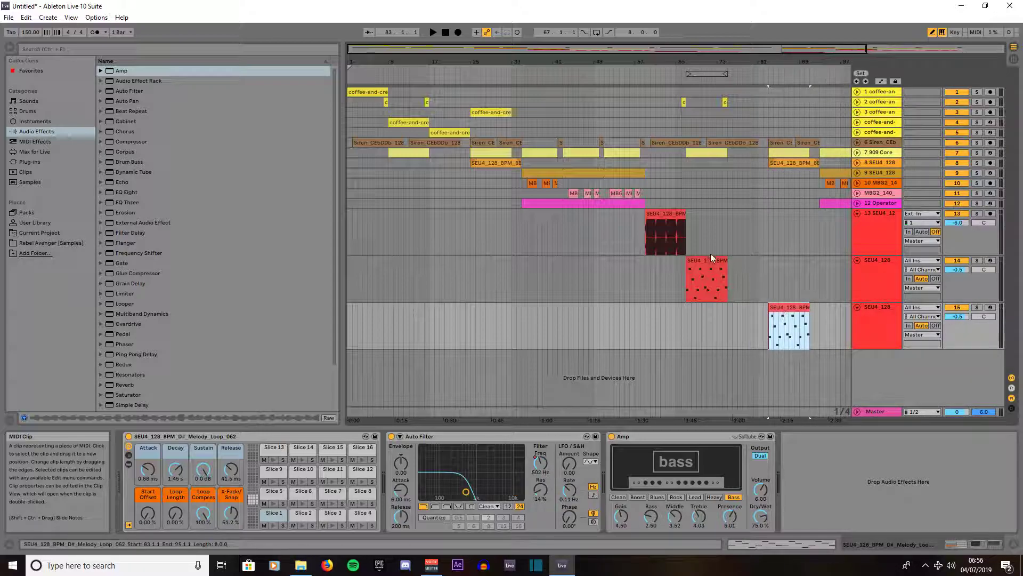
{"action": "right_click", "coordinate": [877, 212]}
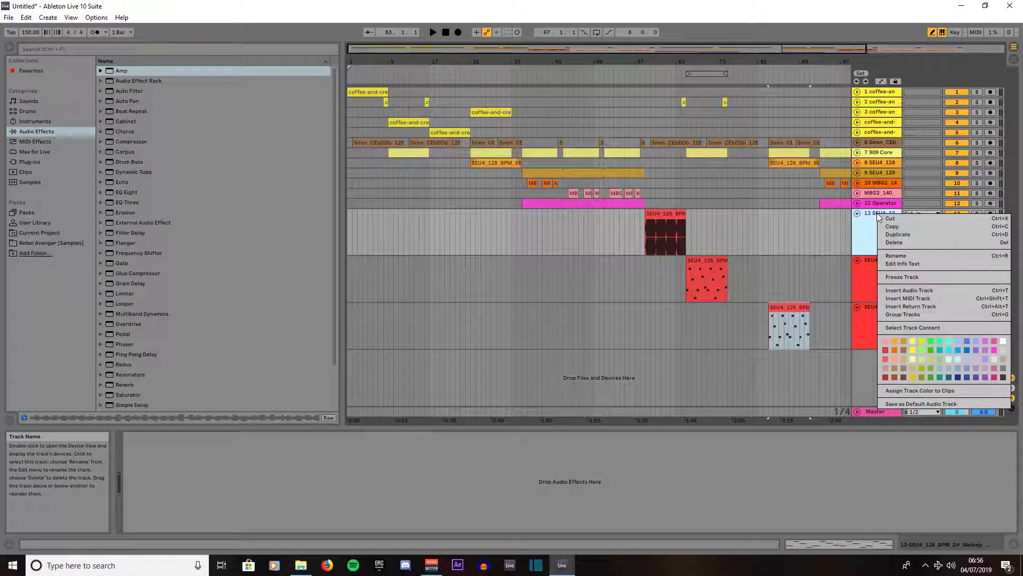
{"action": "left_click", "coordinate": [906, 234]}
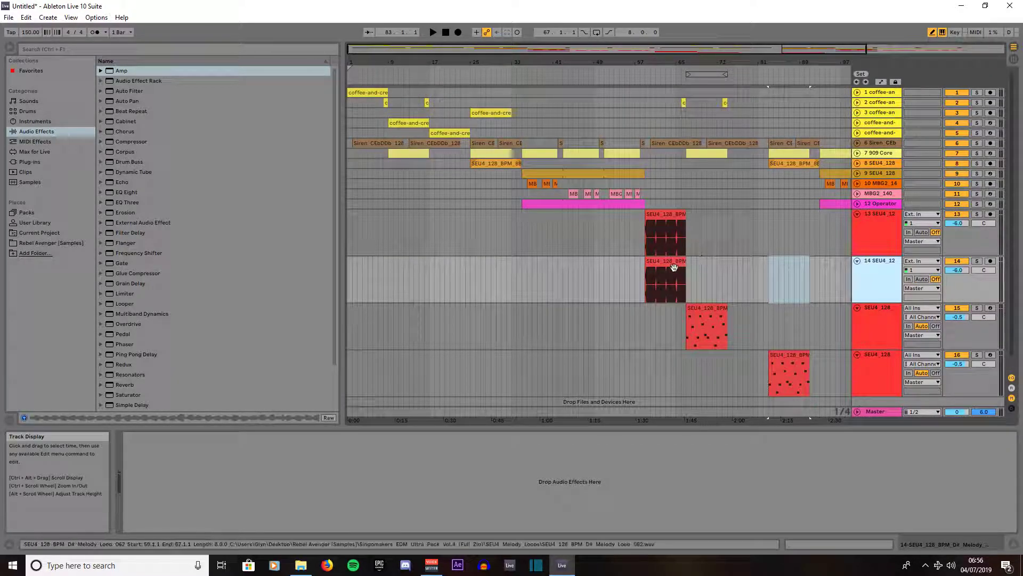
{"action": "right_click", "coordinate": [704, 268]}
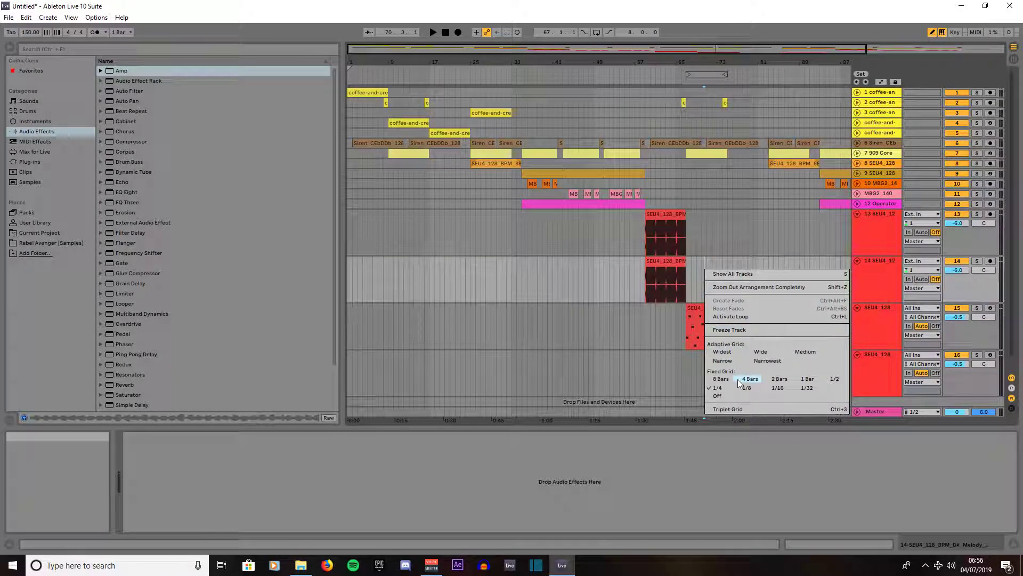
{"action": "left_click", "coordinate": [834, 379]}
{"action": "left_click_drag", "start_coordinate": [659, 262], "coordinate": [741, 264]}
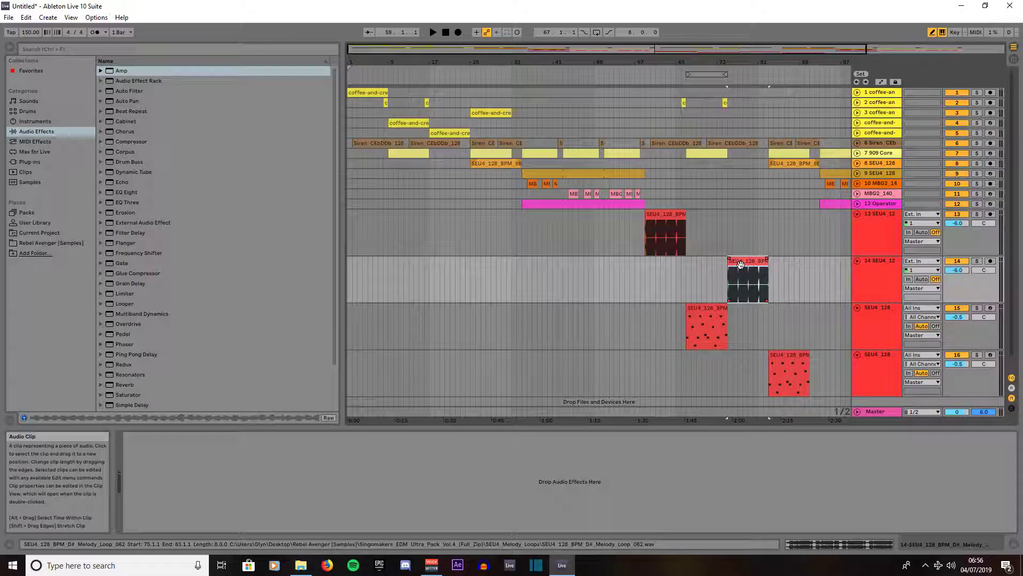
Add a Flanger to track 14's melody loop and set its dry/wet to 70% while looping bars 75 to 83
{"action": "left_click", "coordinate": [122, 245]}
{"action": "left_click_drag", "start_coordinate": [766, 284], "coordinate": [750, 278]}
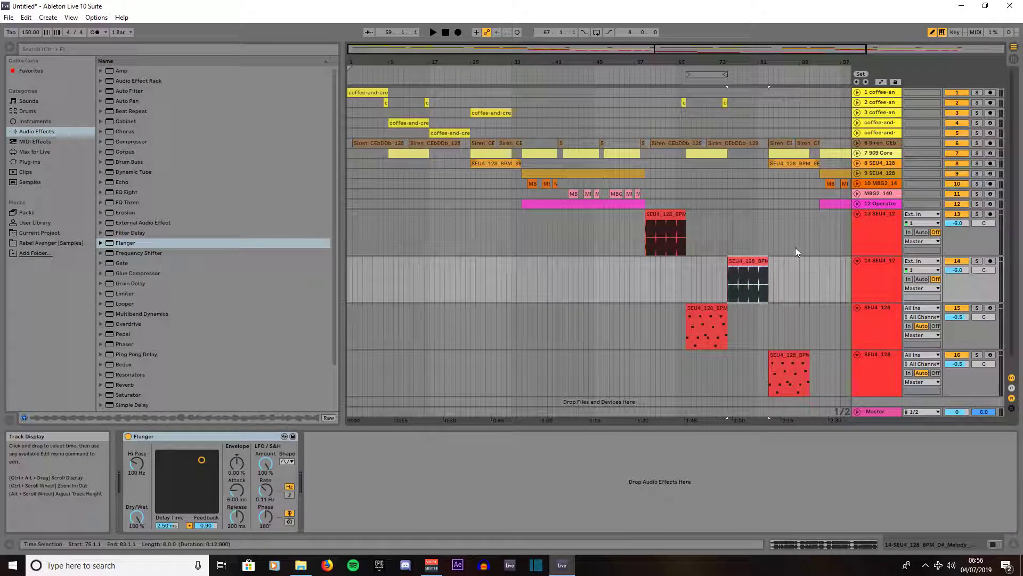
{"action": "key", "text": "ctrl+l"}
{"action": "key", "text": "space"}
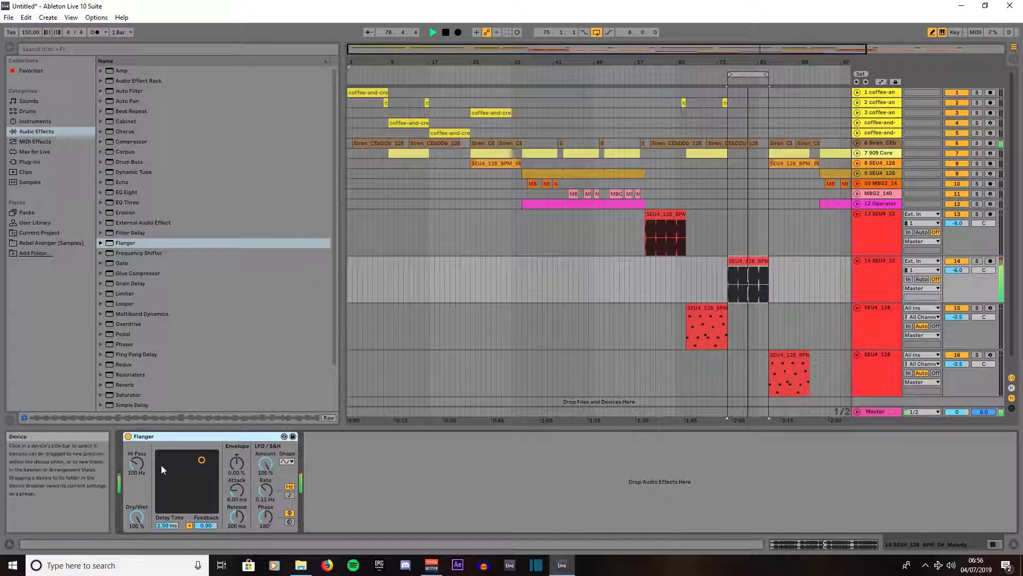
{"action": "left_click_drag", "start_coordinate": [136, 516], "coordinate": [130, 526]}
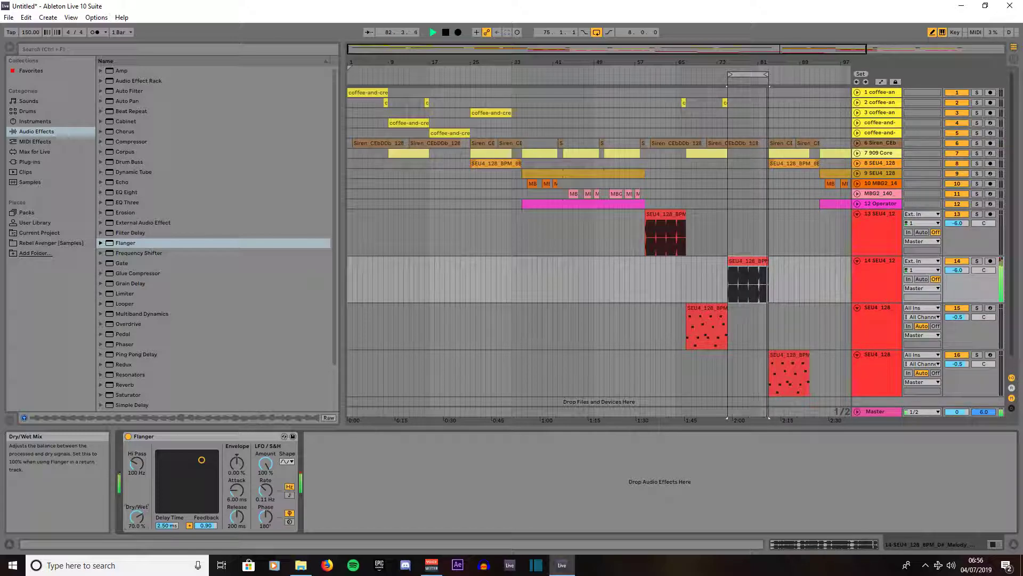
Set the Flanger's delay time to 1.75 ms, feedback to 0.92, envelope attack to 1.60 ms and release to about 300 ms
{"action": "left_click_drag", "start_coordinate": [161, 526], "coordinate": [161, 533]}
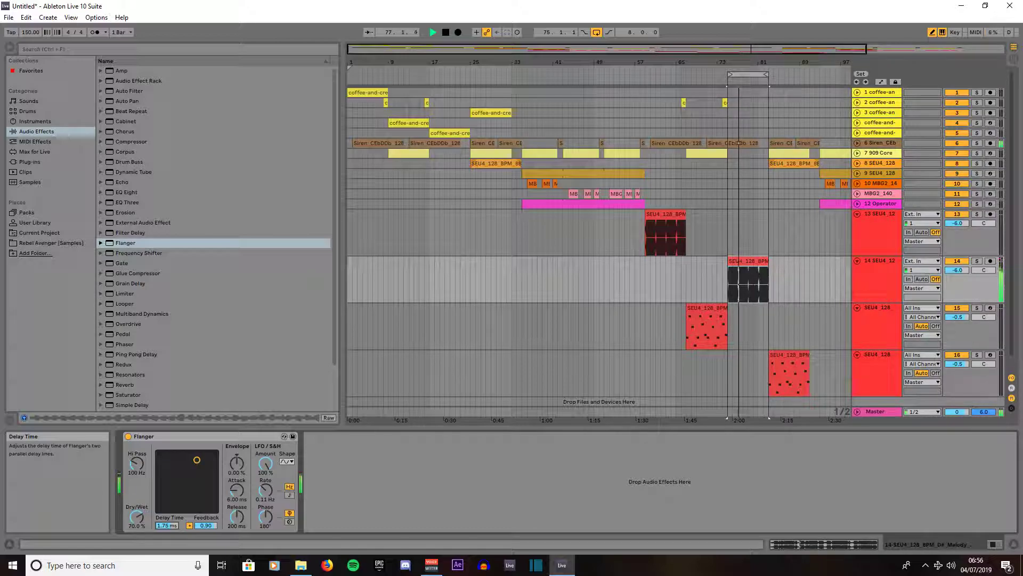
{"action": "left_click", "coordinate": [204, 526]}
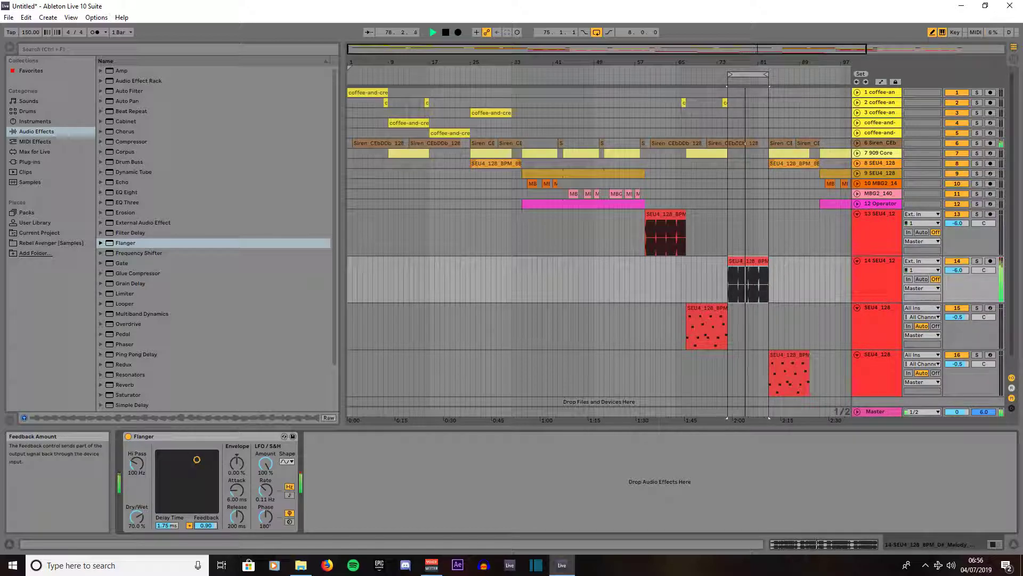
{"action": "left_click_drag", "start_coordinate": [204, 526], "coordinate": [205, 526]}
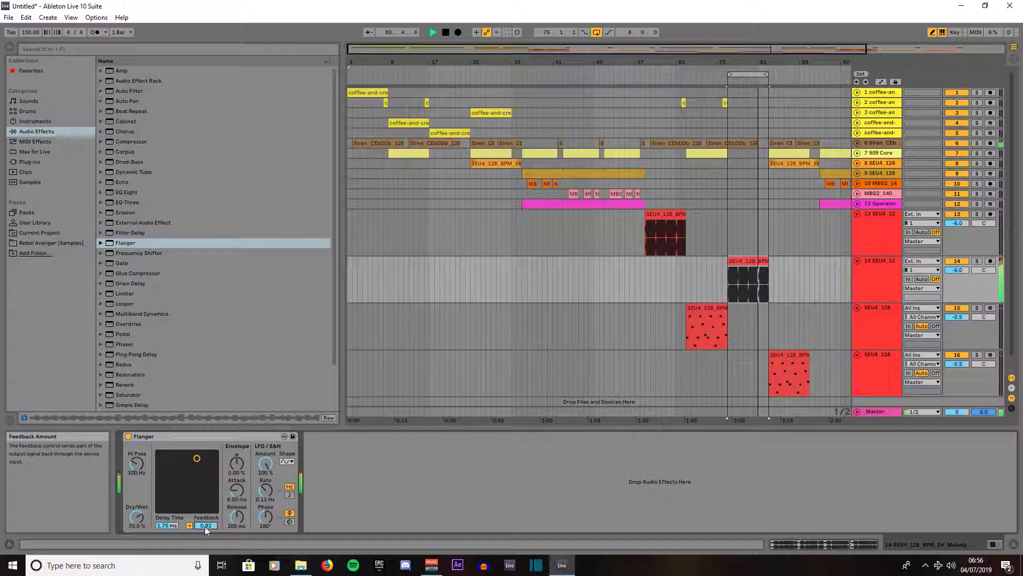
{"action": "left_click_drag", "start_coordinate": [236, 489], "coordinate": [237, 509]}
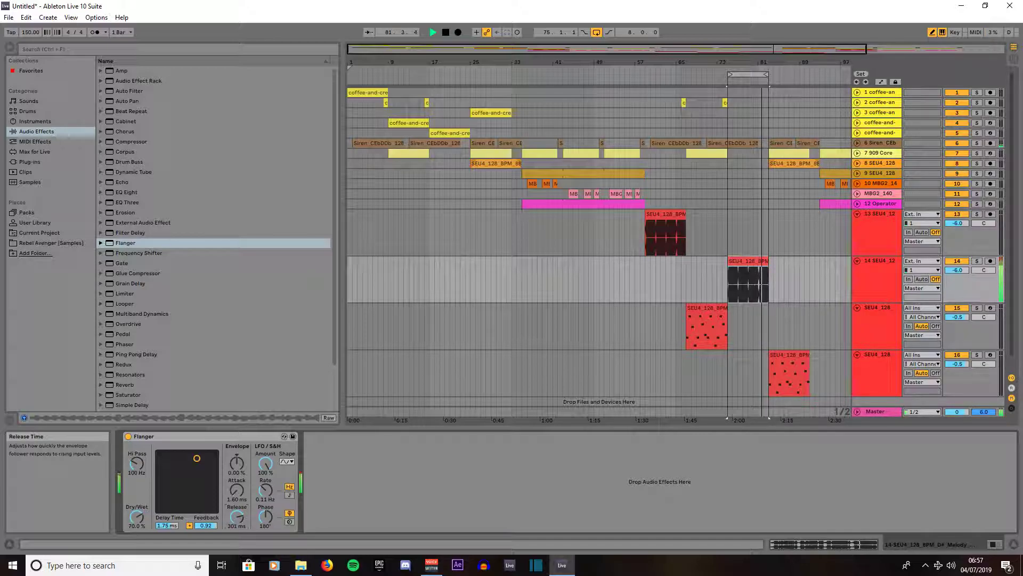
{"action": "left_click_drag", "start_coordinate": [236, 509], "coordinate": [237, 509]}
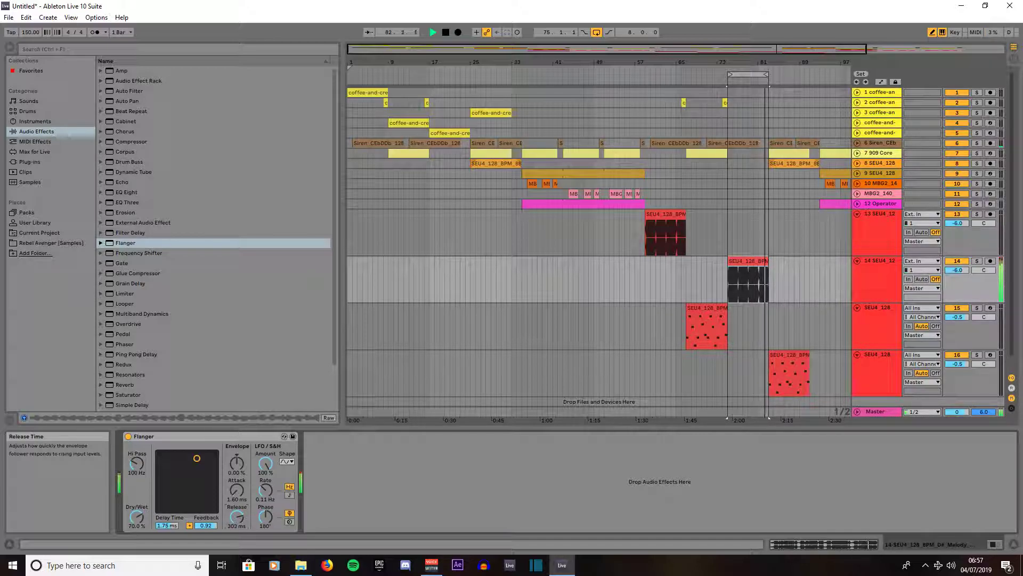
Switch the Flanger's LFO to the shape with Width and set width 65%, rate 0.25 Hz, amount 95%, hi pass 150 Hz and feedback 0.93
{"action": "left_click", "coordinate": [287, 462]}
{"action": "left_click", "coordinate": [286, 509]}
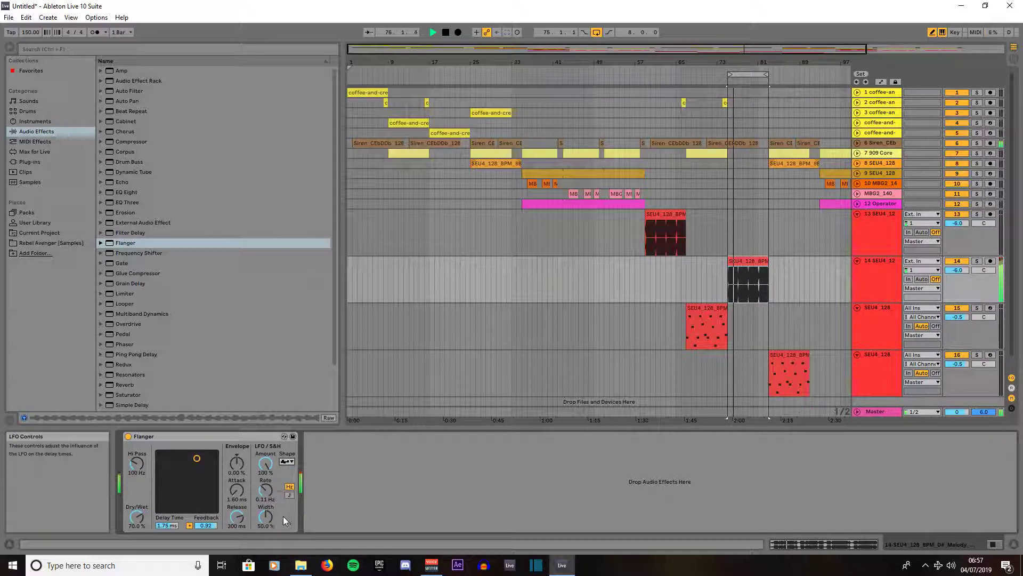
{"action": "left_click_drag", "start_coordinate": [268, 526], "coordinate": [266, 465]}
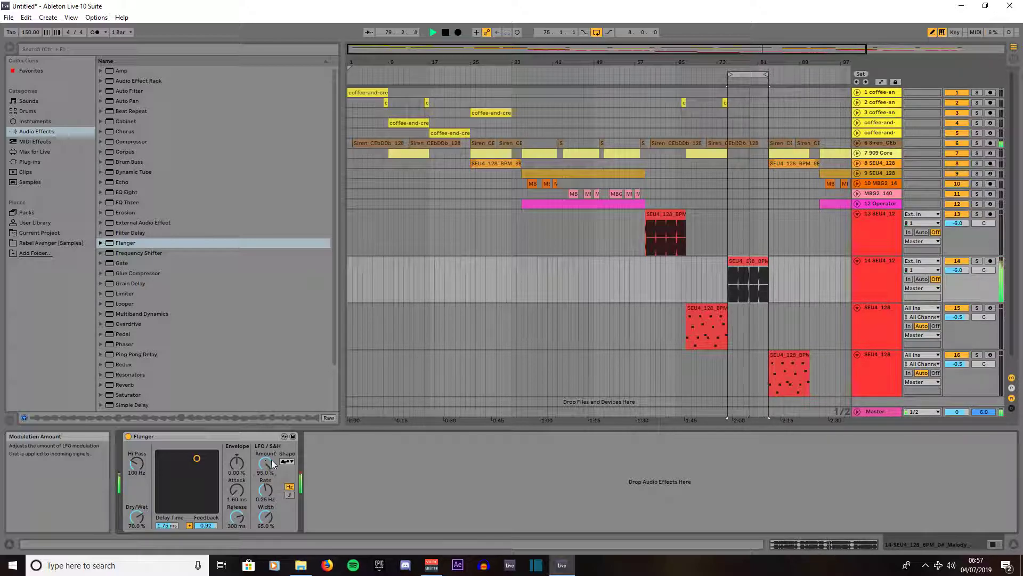
{"action": "left_click_drag", "start_coordinate": [137, 463], "coordinate": [137, 460]}
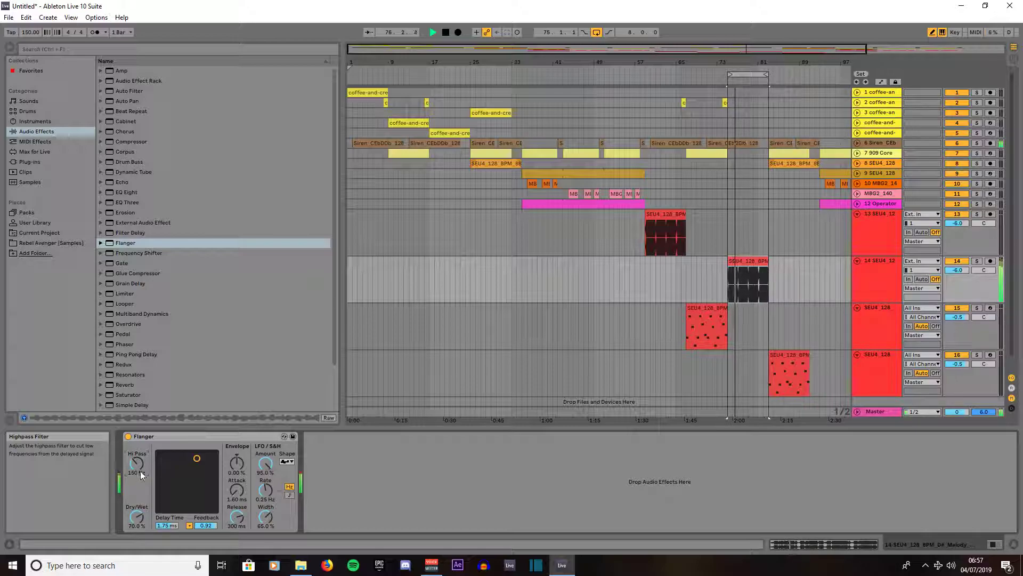
{"action": "left_click_drag", "start_coordinate": [205, 525], "coordinate": [206, 524]}
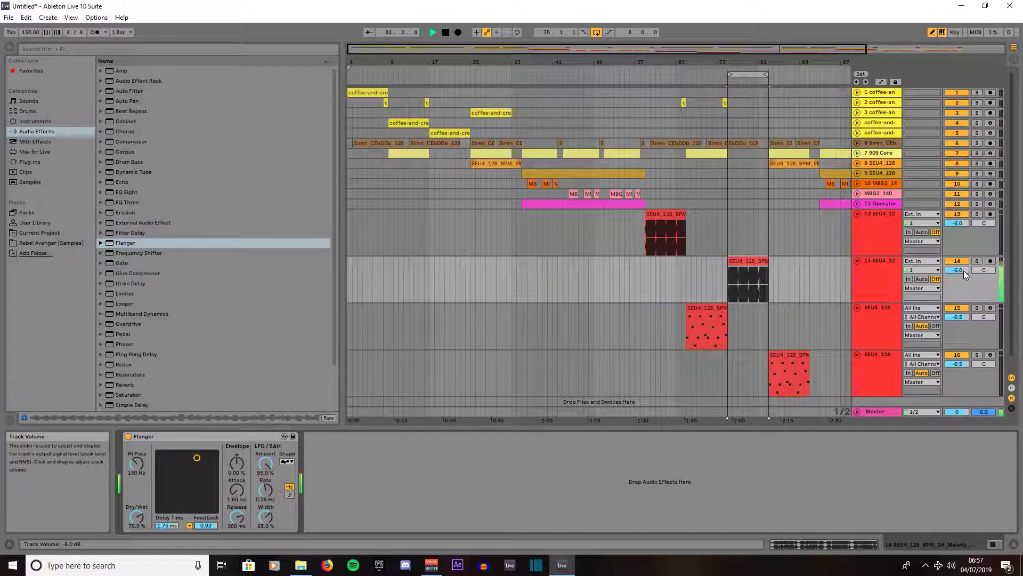
Lower track 14's volume to -10.8 dB and extend the loop back to bar 59, playing from its start
{"action": "left_click_drag", "start_coordinate": [964, 270], "coordinate": [963, 293]}
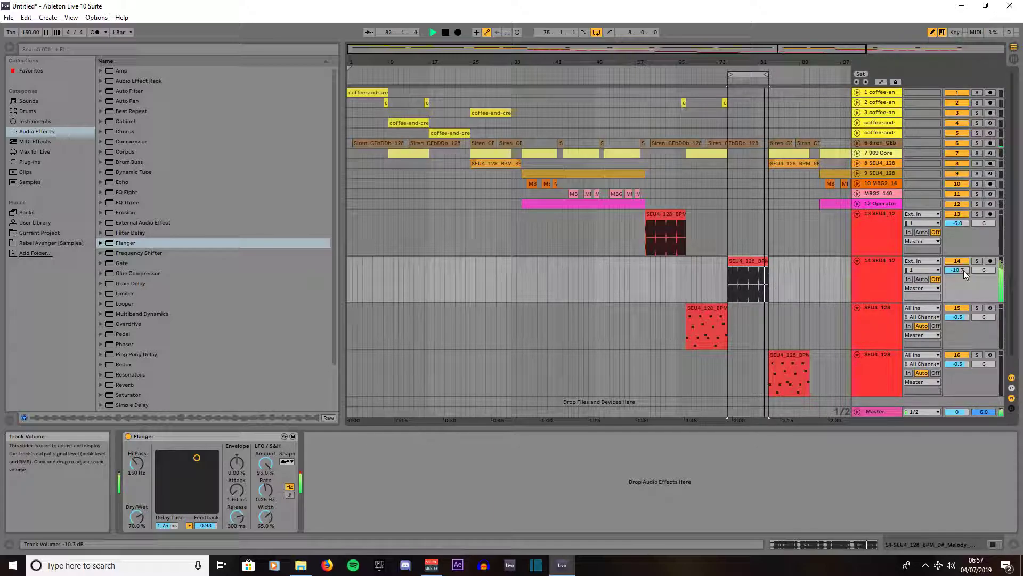
{"action": "left_click_drag", "start_coordinate": [968, 267], "coordinate": [964, 270]}
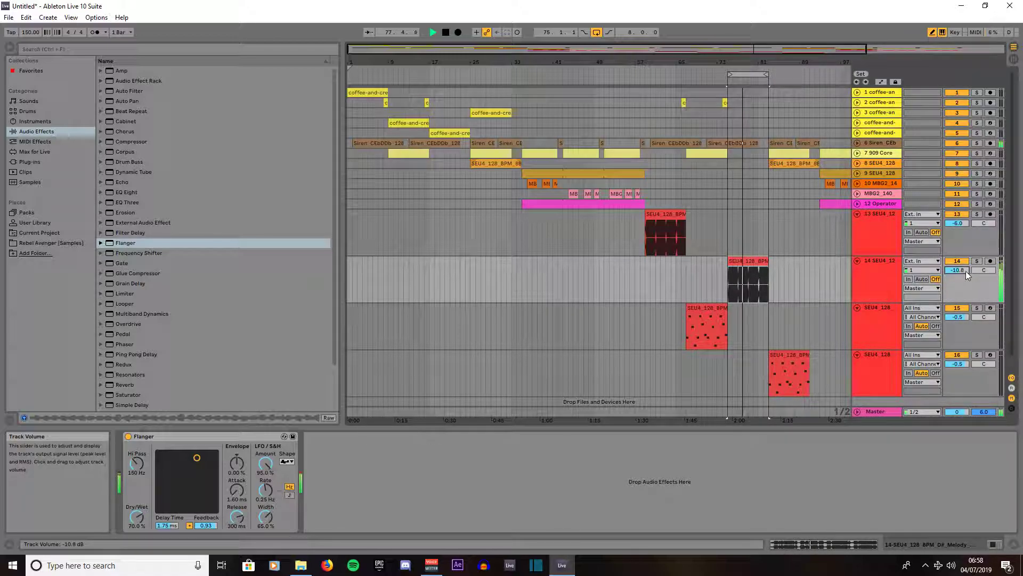
{"action": "left_click_drag", "start_coordinate": [730, 78], "coordinate": [647, 77]}
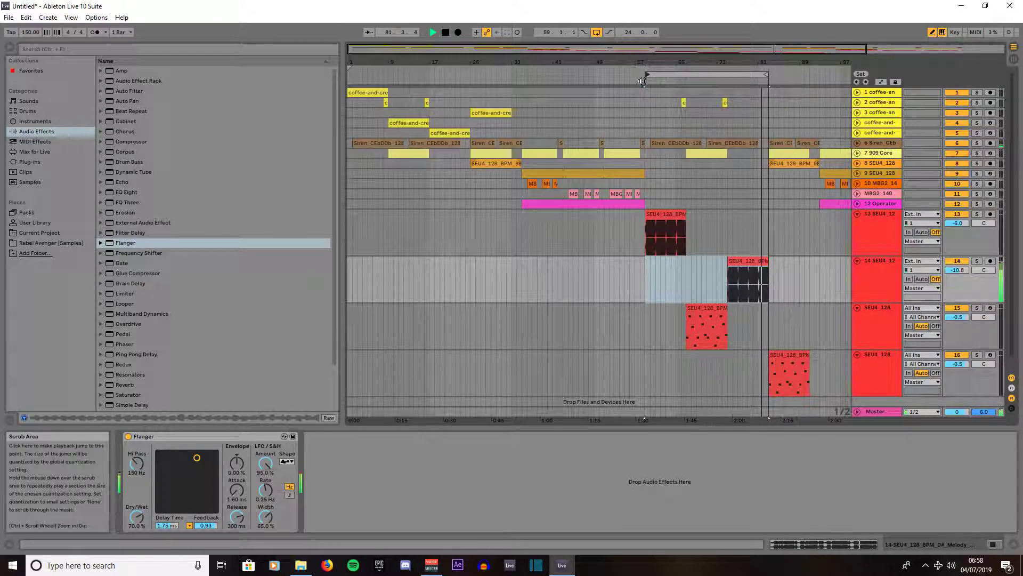
{"action": "left_click", "coordinate": [642, 81]}
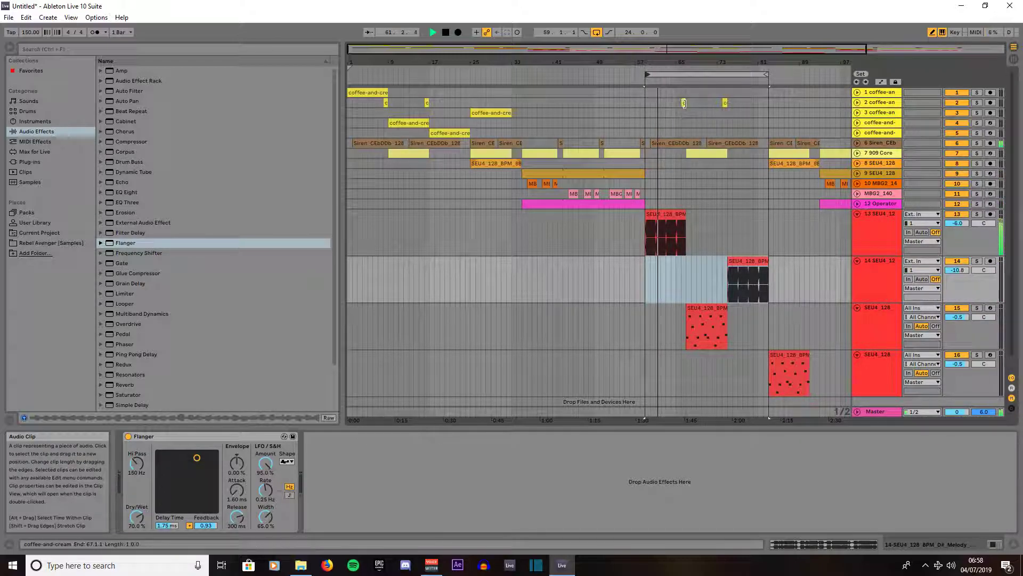
Copy the one-bar coffee-and-cream clip at bar 66 on track 2 to bars 58, 50 and 42
{"action": "left_click", "coordinate": [684, 102]}
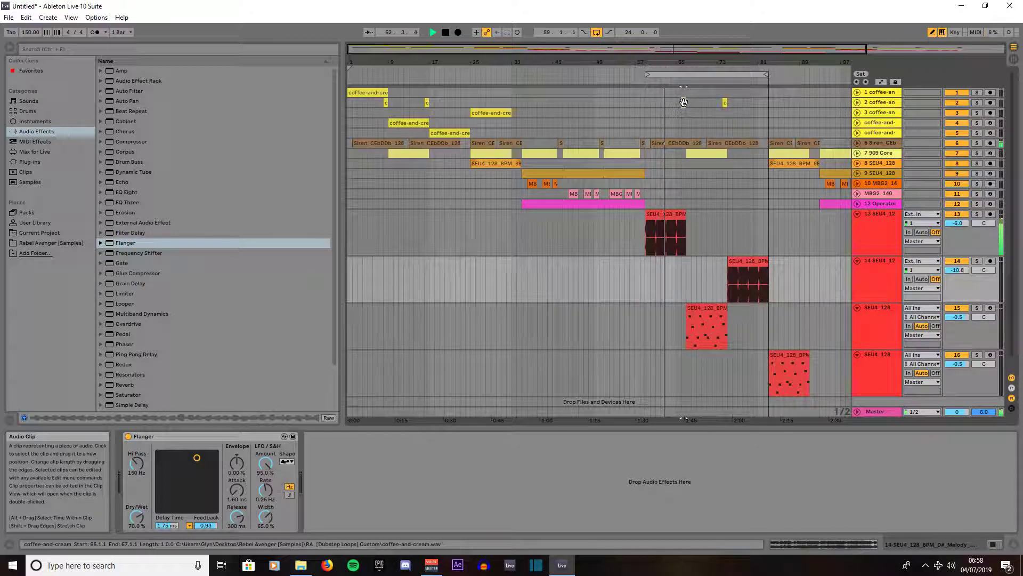
{"action": "left_click", "coordinate": [647, 101]}
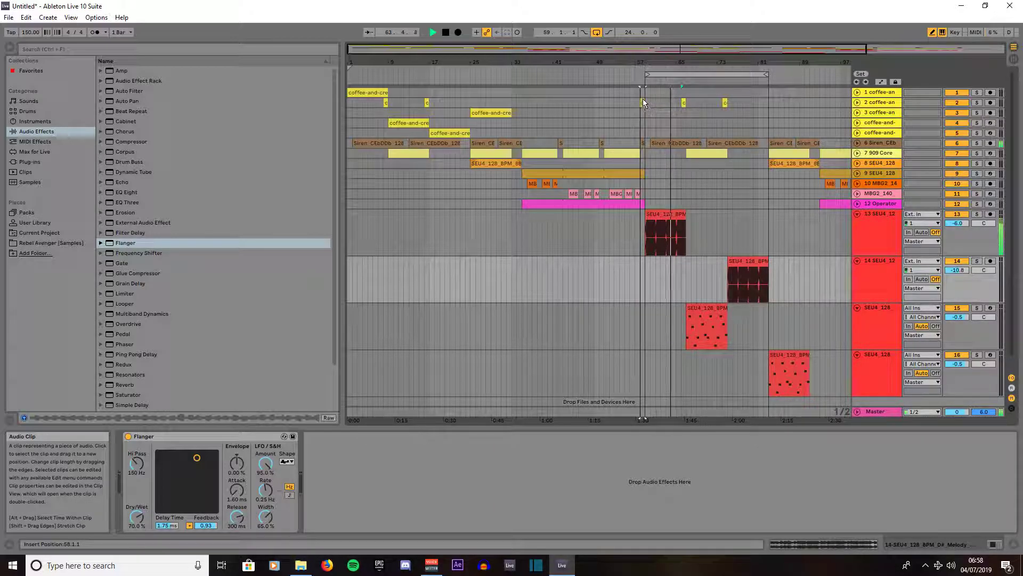
{"action": "left_click", "coordinate": [643, 99]}
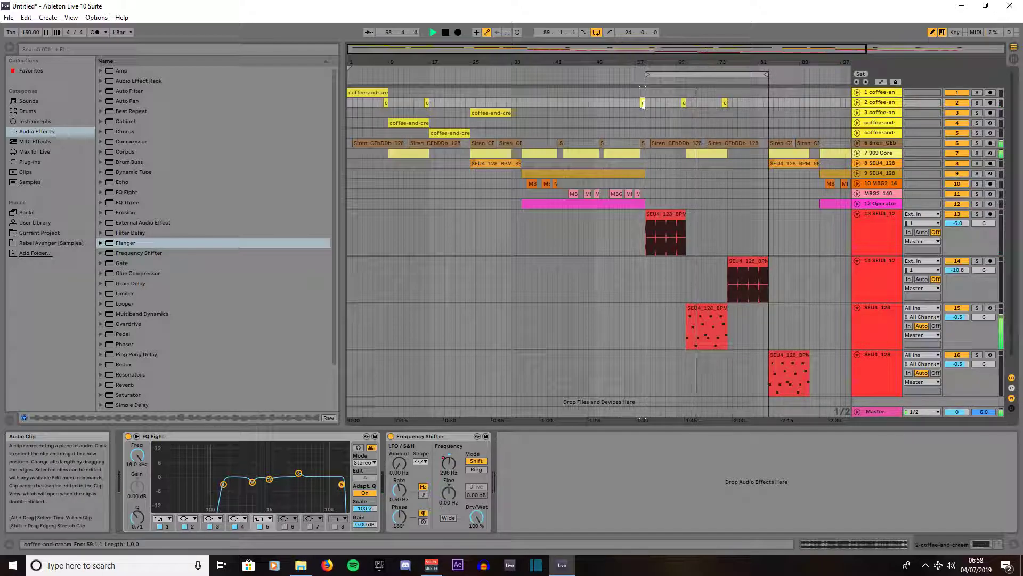
{"action": "left_click_drag", "start_coordinate": [647, 106], "coordinate": [601, 101]}
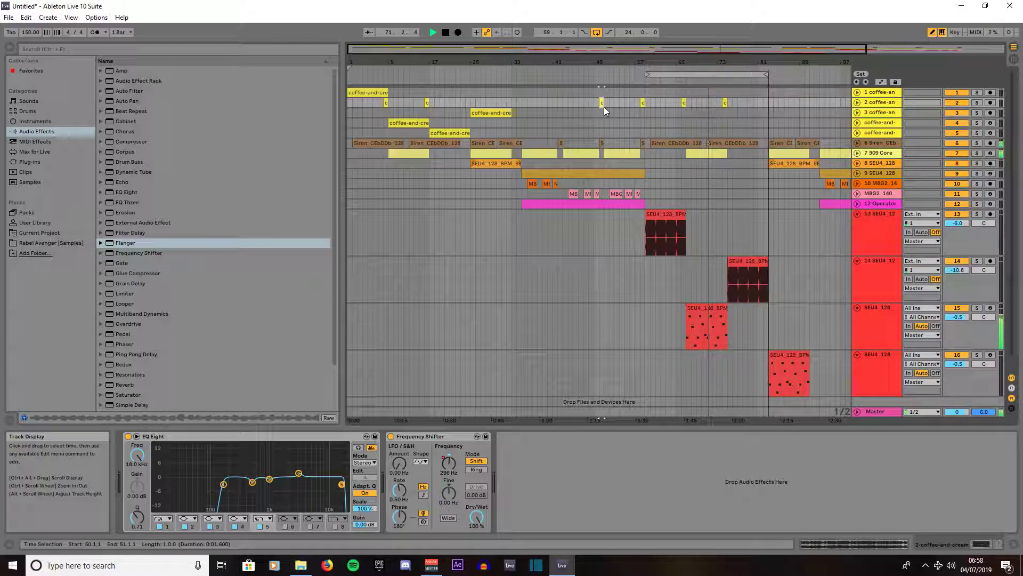
{"action": "left_click_drag", "start_coordinate": [601, 102], "coordinate": [561, 103]}
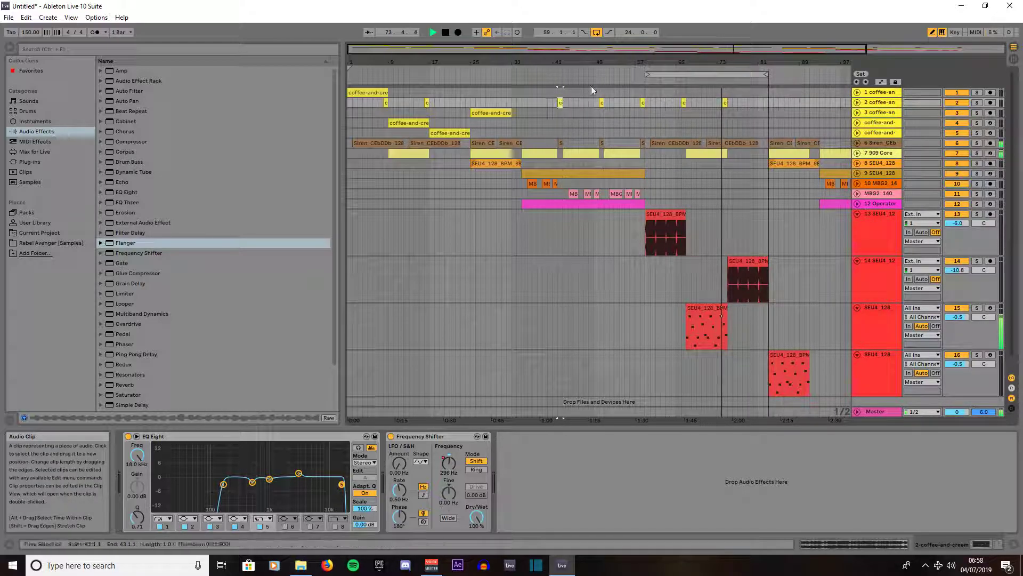
Copy the one-bar coffee-and-cream clip at bar 74 on track 2 to bars 100, 108 and 116
{"action": "left_click_drag", "start_coordinate": [679, 62], "coordinate": [679, 43]}
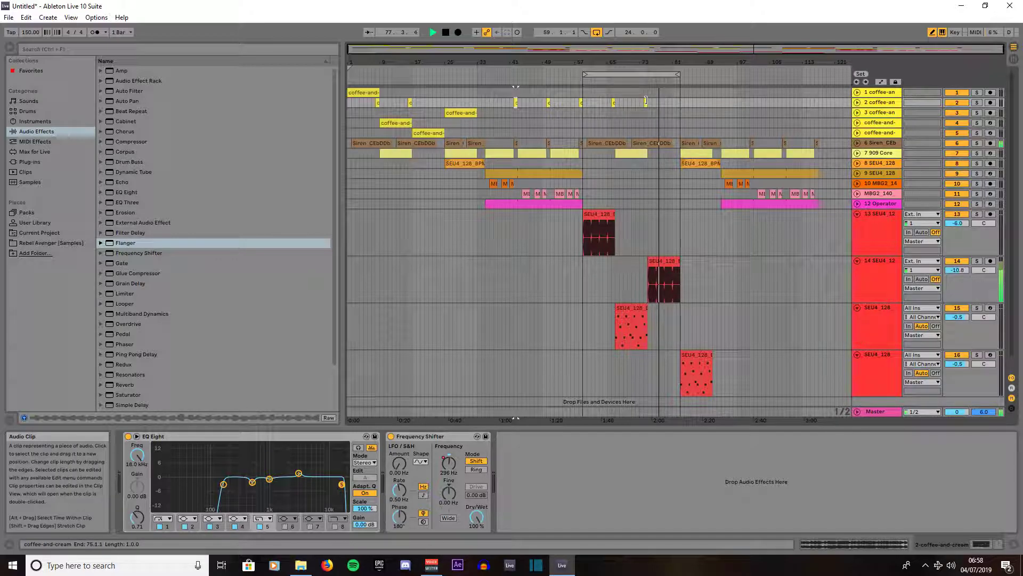
{"action": "left_click_drag", "start_coordinate": [646, 101], "coordinate": [750, 92]}
{"action": "left_click", "coordinate": [752, 101]}
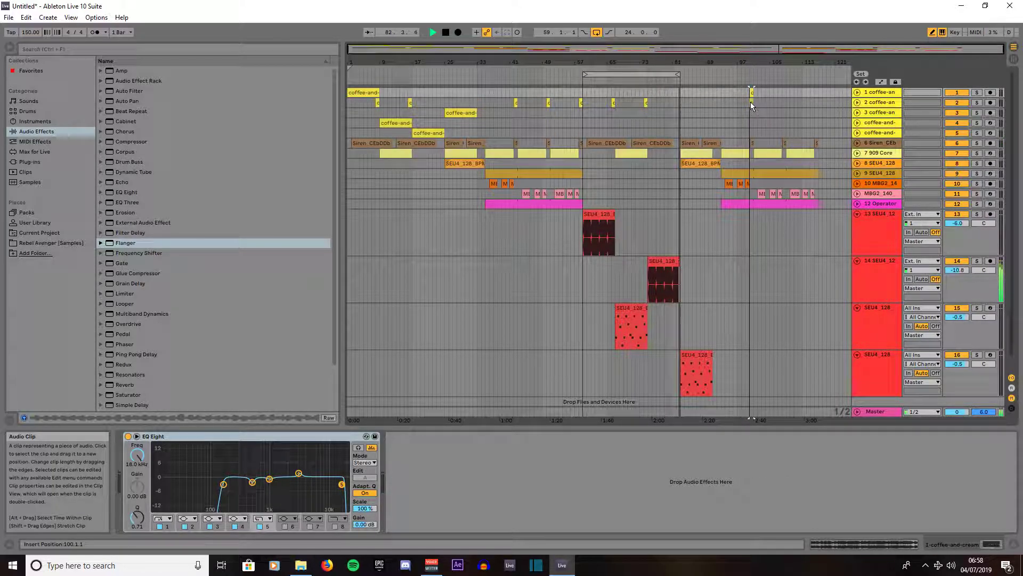
{"action": "left_click", "coordinate": [751, 101]}
{"action": "left_click_drag", "start_coordinate": [751, 102], "coordinate": [817, 100]}
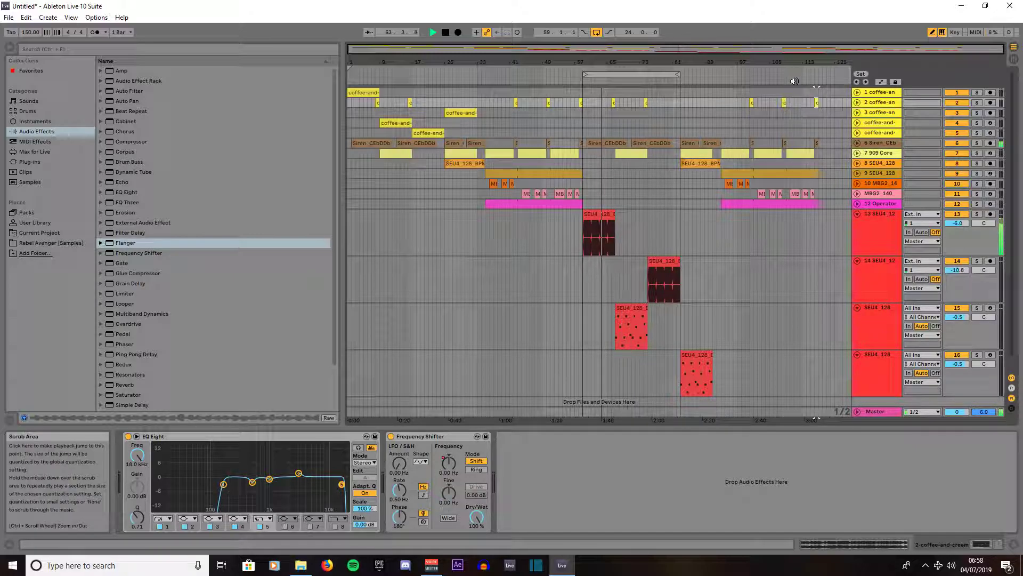
Fold tracks 13 to 16 and stop playback
{"action": "left_click", "coordinate": [856, 213]}
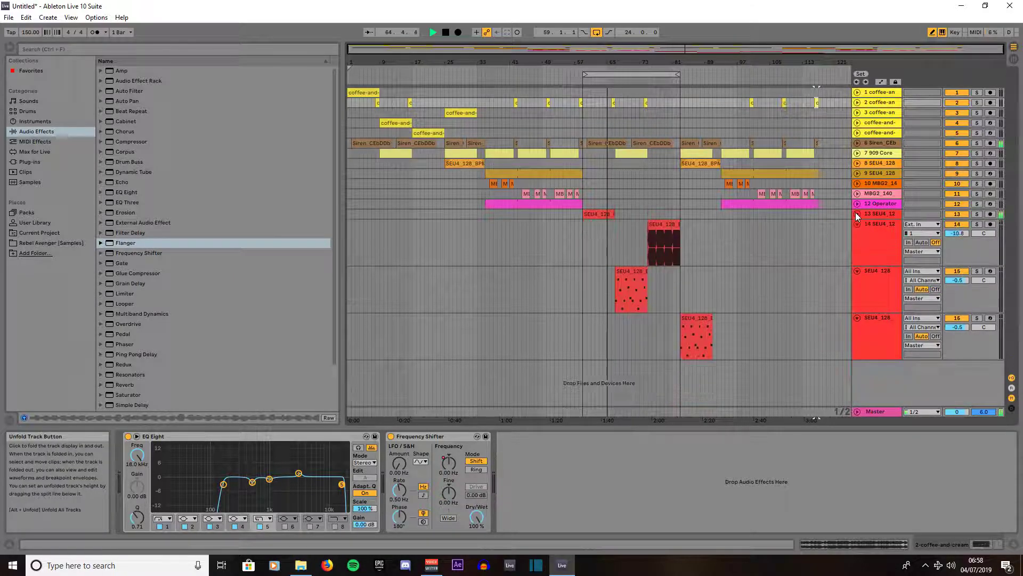
{"action": "left_click", "coordinate": [856, 224]}
{"action": "left_click", "coordinate": [857, 234]}
{"action": "left_click", "coordinate": [858, 244]}
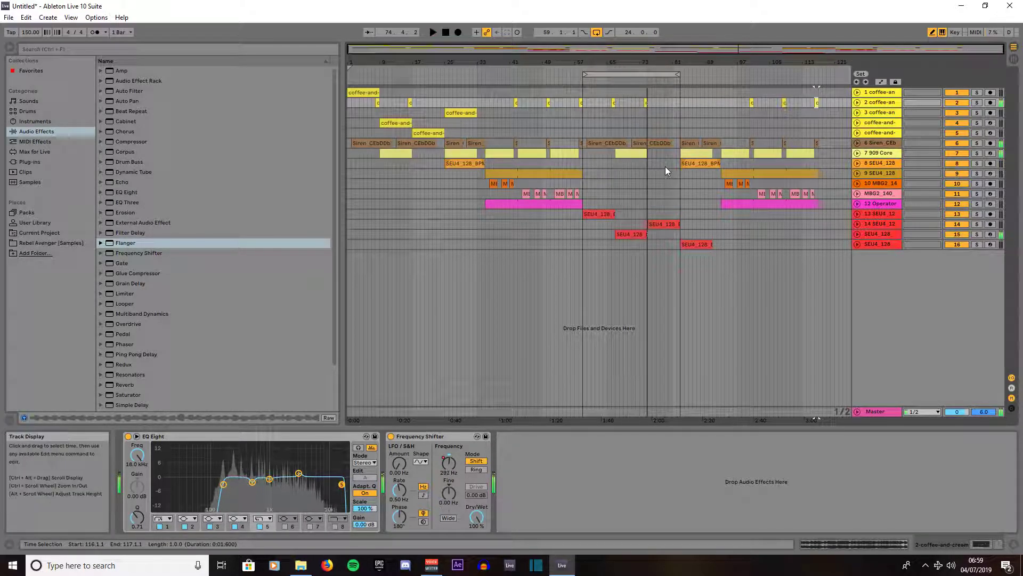
{"action": "key", "text": "space"}
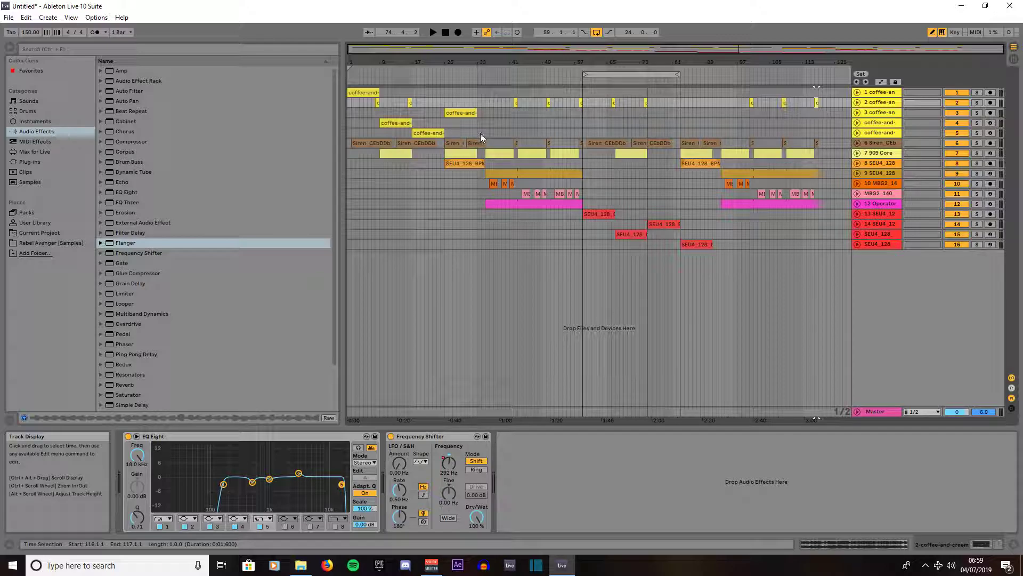
Copy the intro's coffee-and-cream clips on tracks 1 to 5, bars 1 to 33, to bar 117
{"action": "left_click_drag", "start_coordinate": [476, 134], "coordinate": [340, 86]}
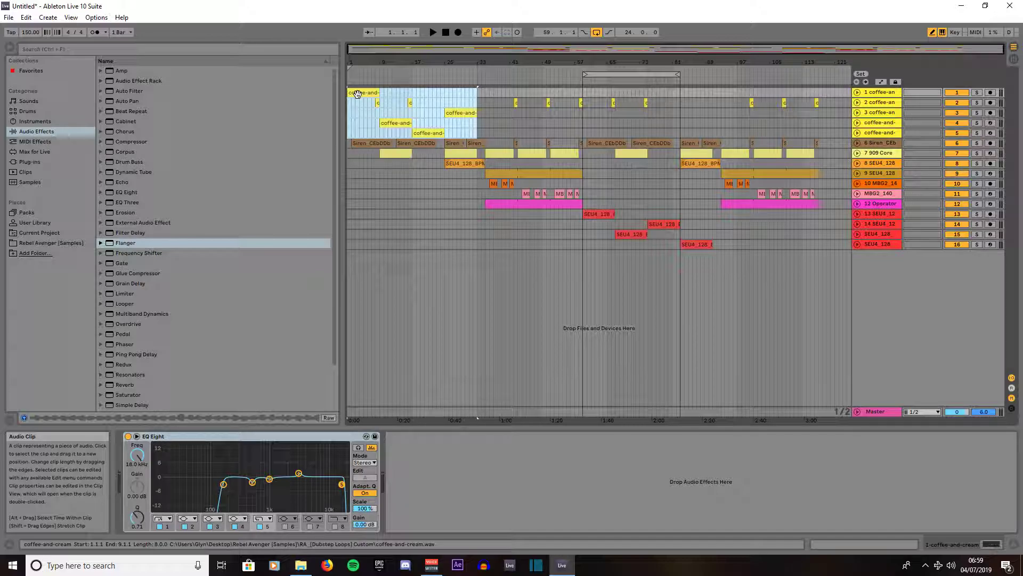
{"action": "left_click_drag", "start_coordinate": [358, 94], "coordinate": [739, 94]}
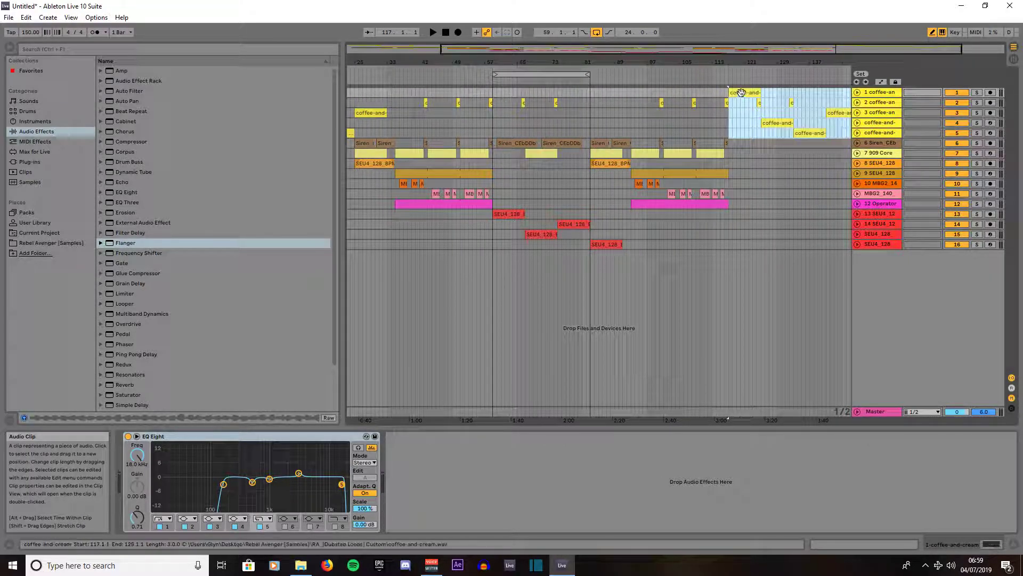
{"action": "left_click_drag", "start_coordinate": [855, 50], "coordinate": [883, 47]}
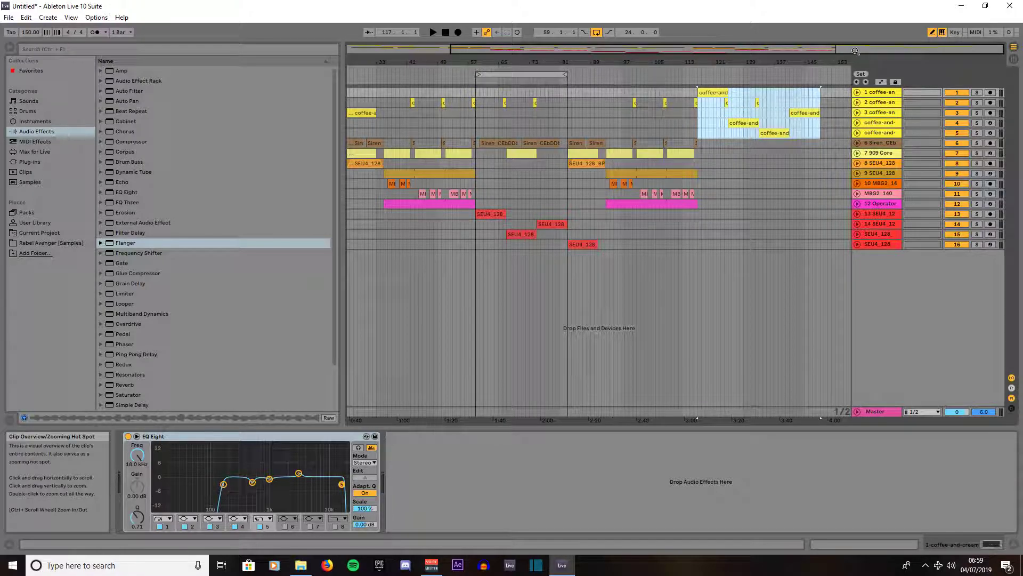
Delete the copied coffee-and-cream clip at bar 141 on track 3
{"action": "left_click", "coordinate": [810, 113]}
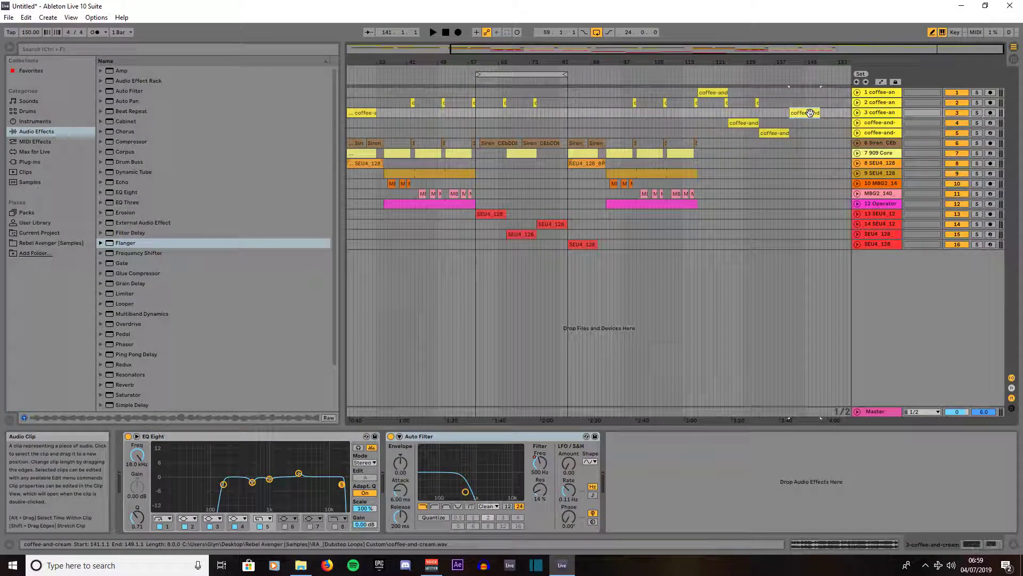
{"action": "key", "text": "Delete"}
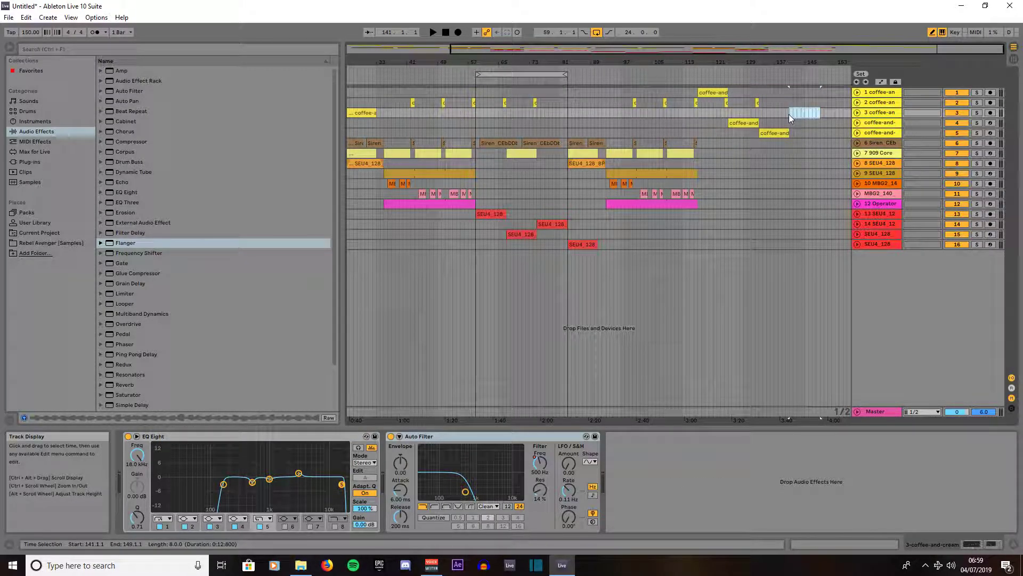
{"action": "left_click", "coordinate": [789, 114]}
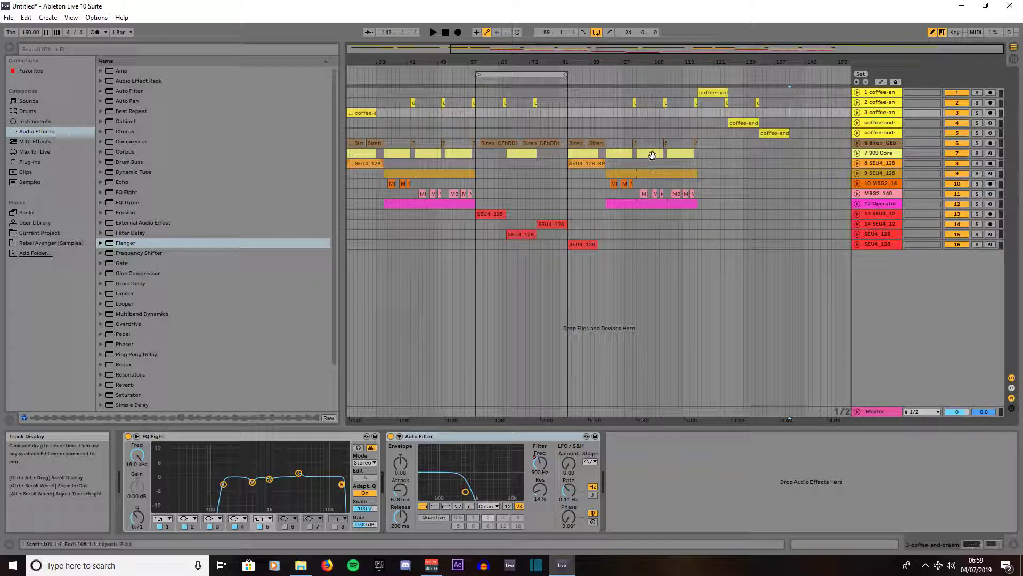
Copy the 909 Core drum clip on track 7 to bars 117 and 125
{"action": "left_click_drag", "start_coordinate": [676, 156], "coordinate": [737, 153]}
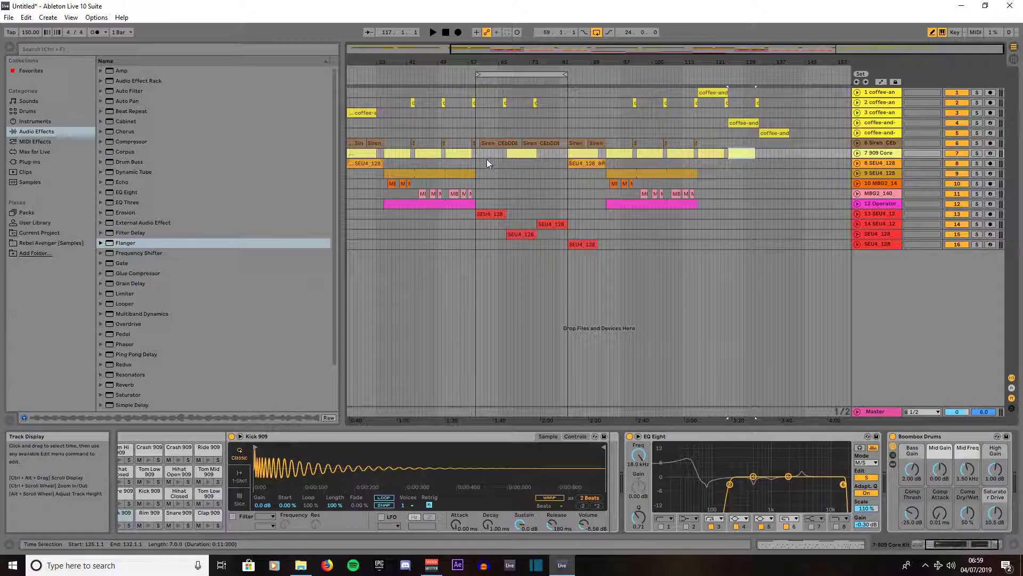
{"action": "left_click", "coordinate": [857, 183]}
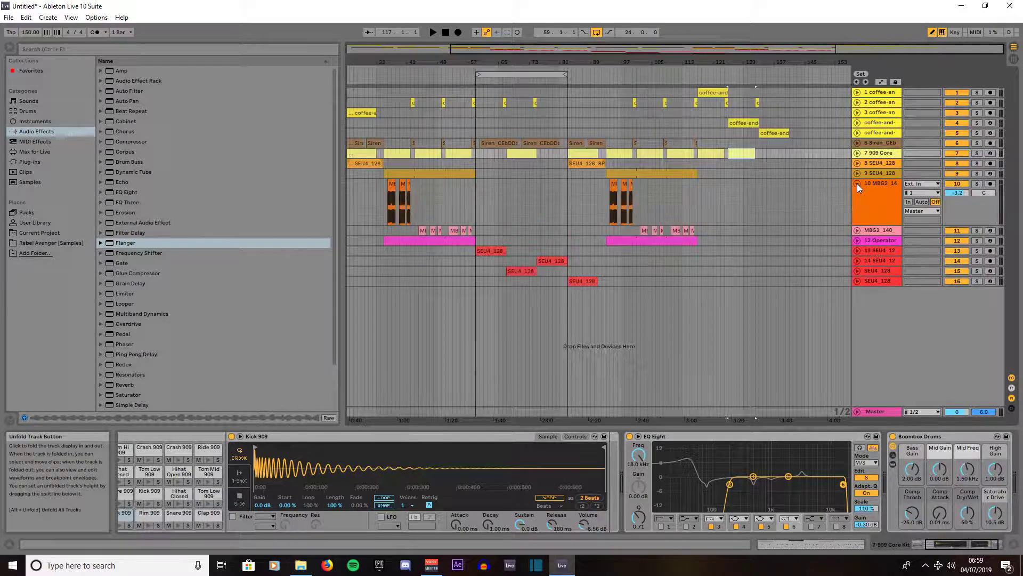
{"action": "left_click", "coordinate": [857, 184]}
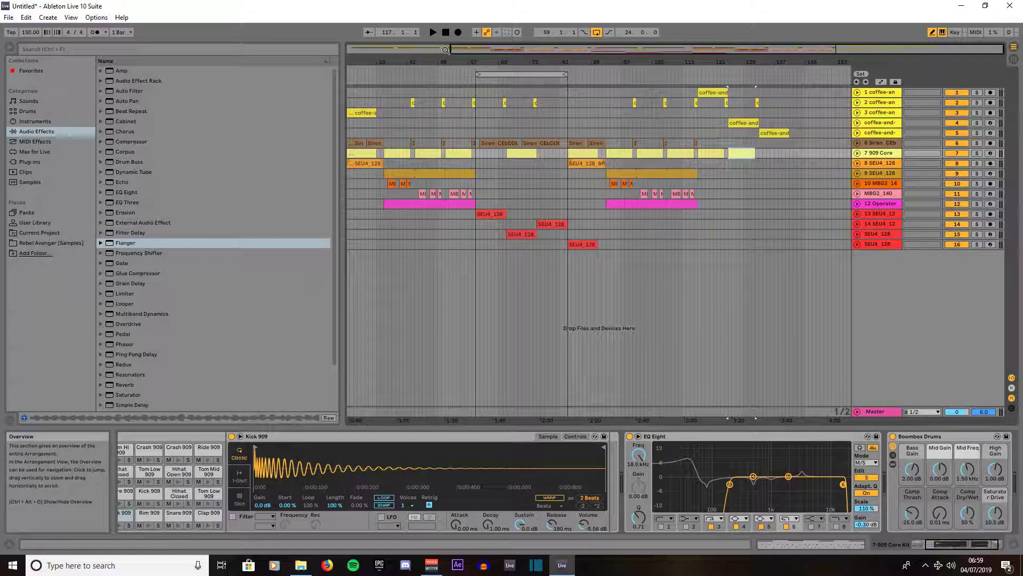
Place SEU4_F_Downlifter_20.wav from the sample pack's SEU4_SFX downlifters on a new track at bar 1
{"action": "left_click_drag", "start_coordinate": [451, 50], "coordinate": [312, 44]}
{"action": "left_click", "coordinate": [51, 243]}
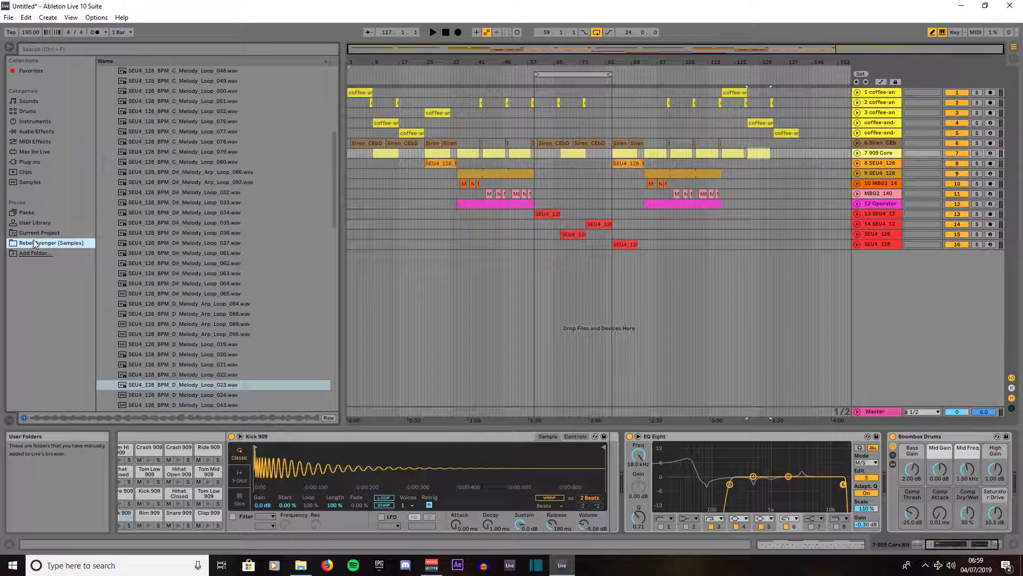
{"action": "scroll", "coordinate": [239, 227], "scroll_direction": "up", "scroll_amount": 8}
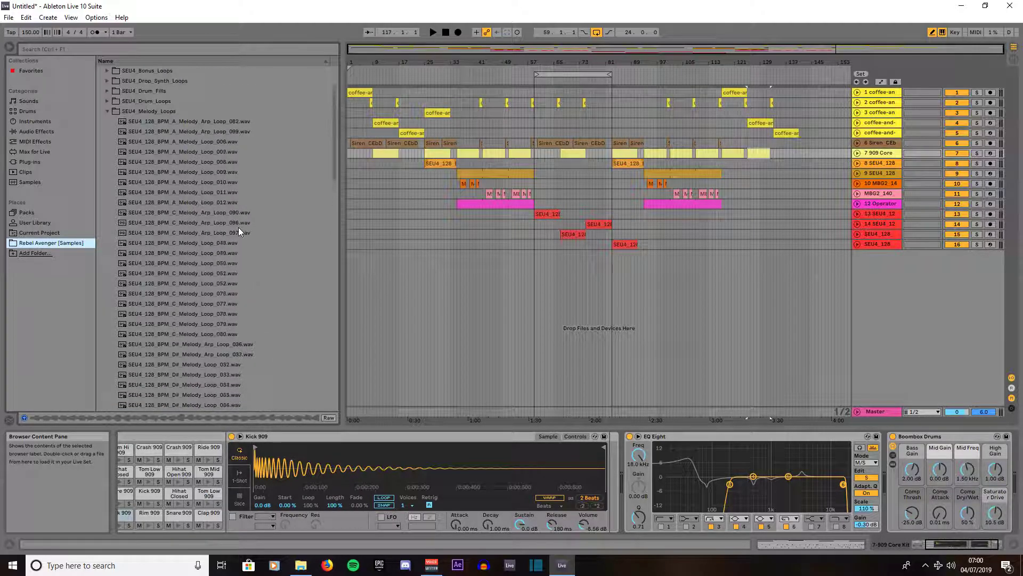
{"action": "left_click", "coordinate": [107, 163]}
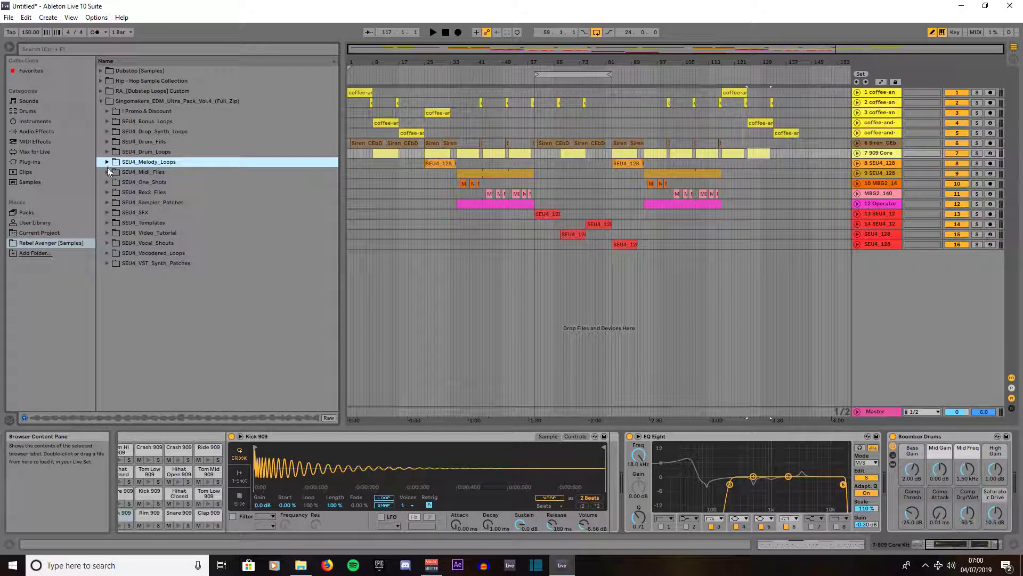
{"action": "left_click", "coordinate": [109, 212]}
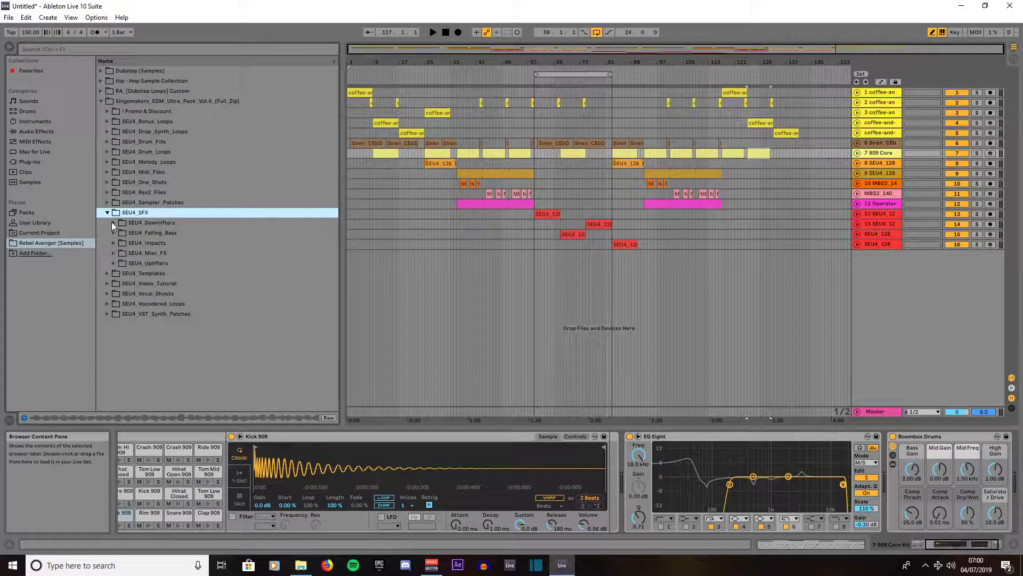
{"action": "left_click", "coordinate": [113, 223]}
{"action": "scroll", "coordinate": [203, 266], "scroll_direction": "down", "scroll_amount": 1}
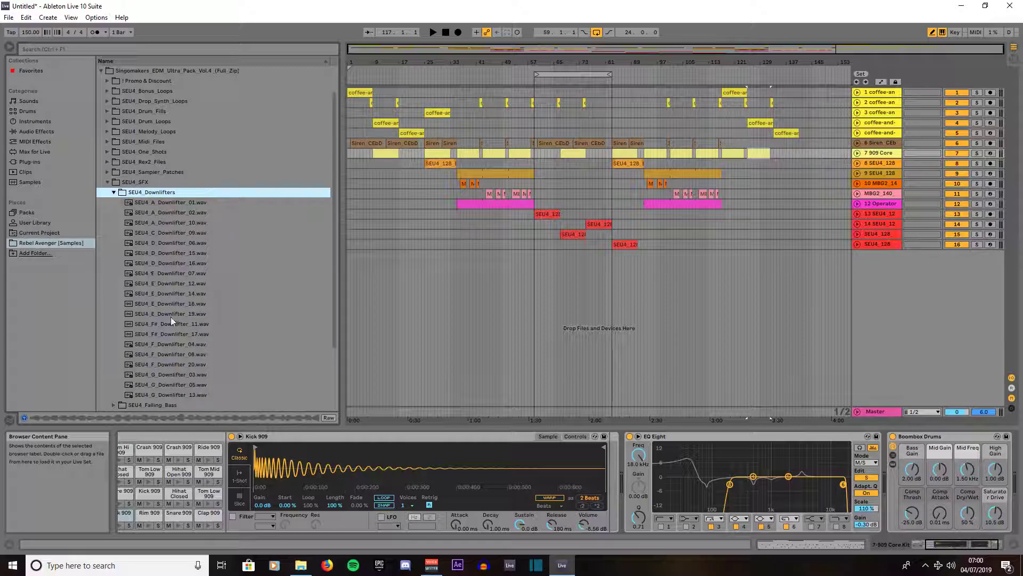
{"action": "left_click", "coordinate": [171, 364]}
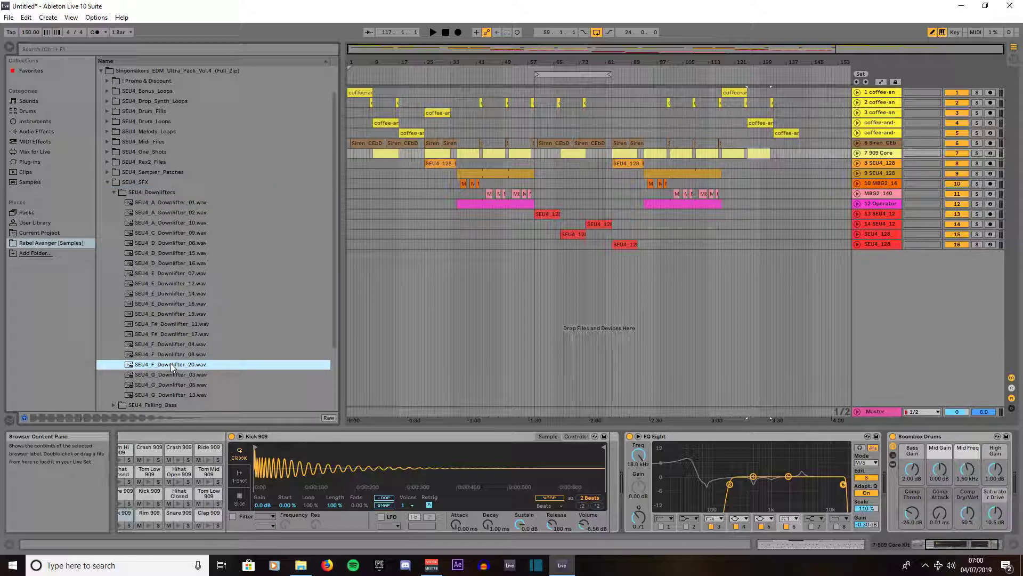
{"action": "left_click_drag", "start_coordinate": [170, 363], "coordinate": [347, 260]}
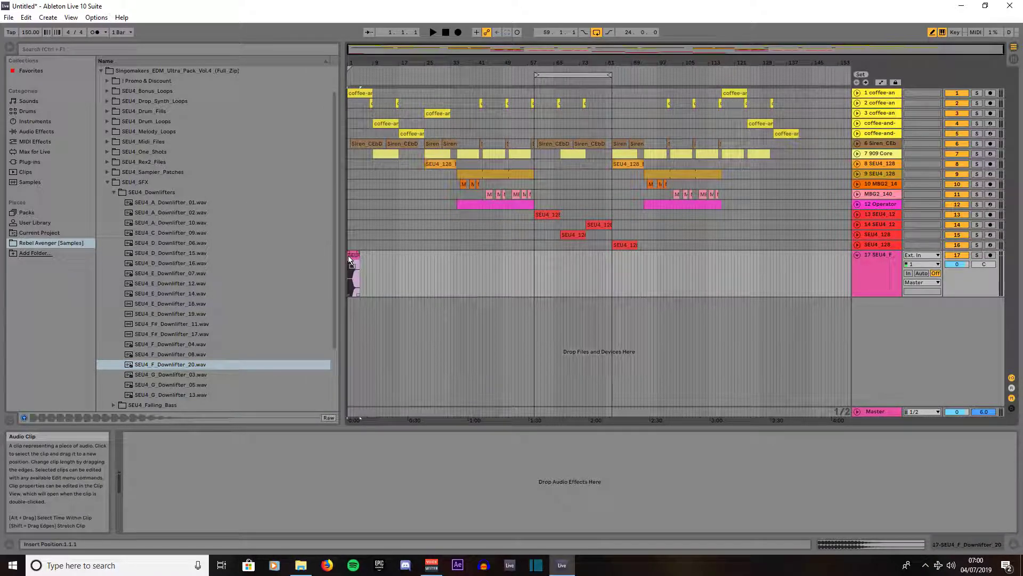
Set the downlifter track's volume to -9.0 dB and play the intro briefly from bar 1
{"action": "left_click_drag", "start_coordinate": [964, 265], "coordinate": [958, 266]}
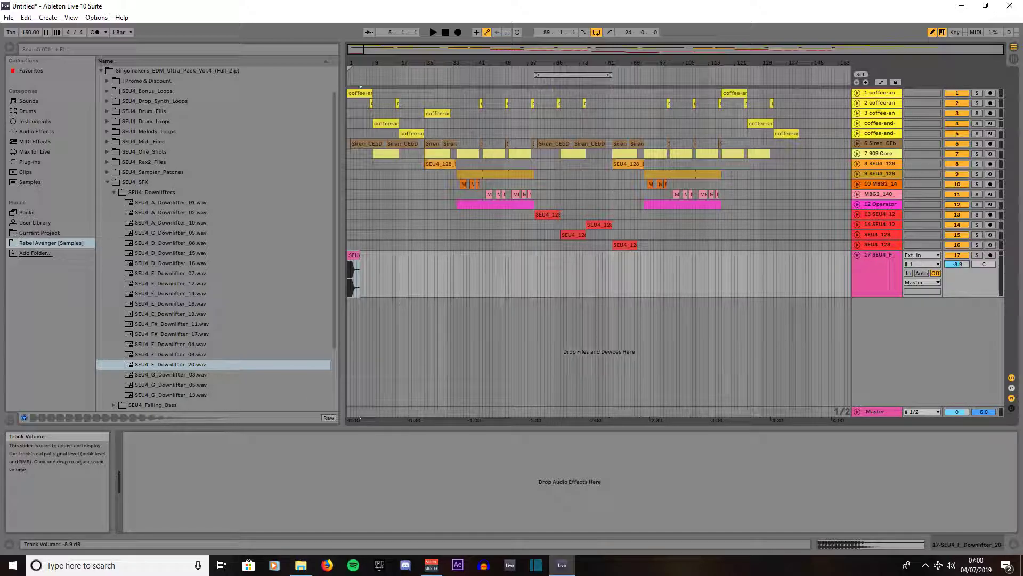
{"action": "left_click", "coordinate": [448, 34]}
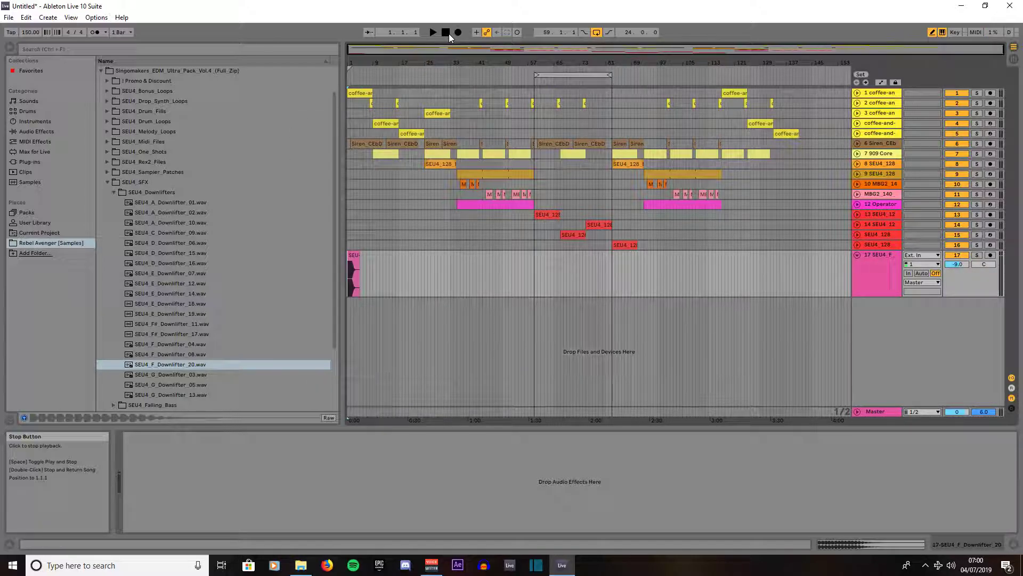
{"action": "left_click", "coordinate": [433, 31]}
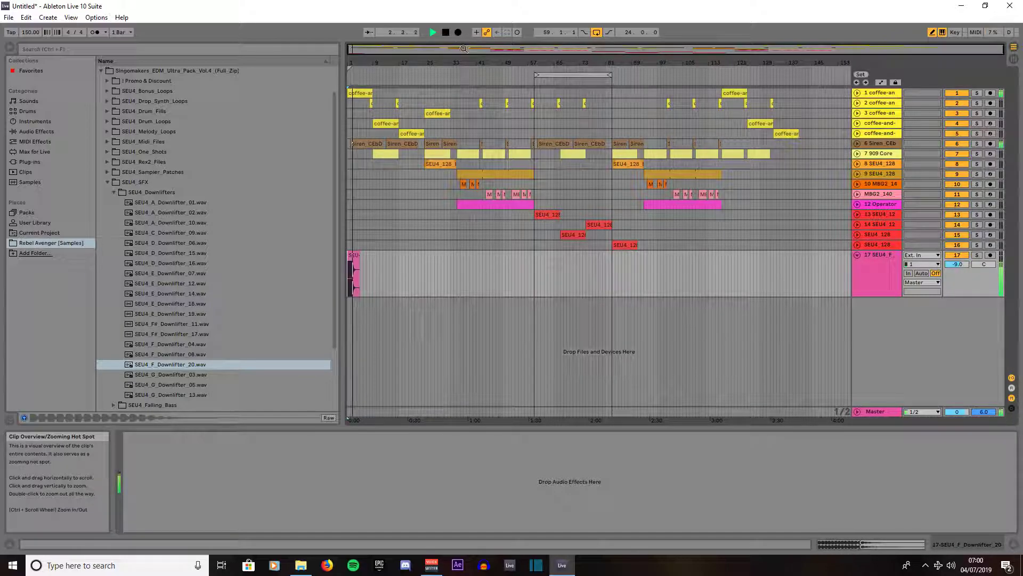
{"action": "key", "text": "space"}
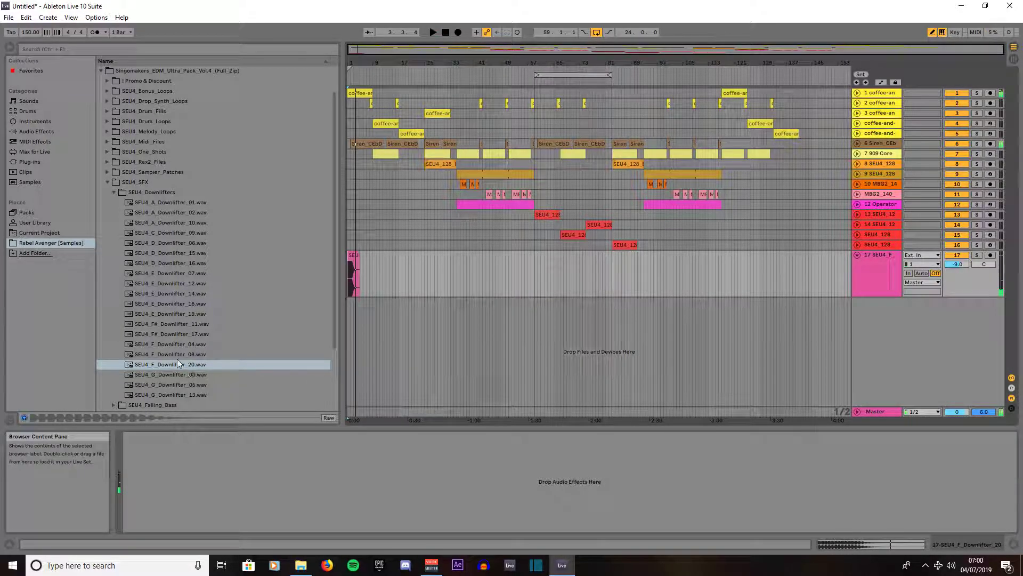
Preview SEU4_F_Downlifter_08 and 04, and replace the downlifter clip at bar 1 with SEU4_F_Downlifter_04.wav
{"action": "left_click", "coordinate": [178, 354]}
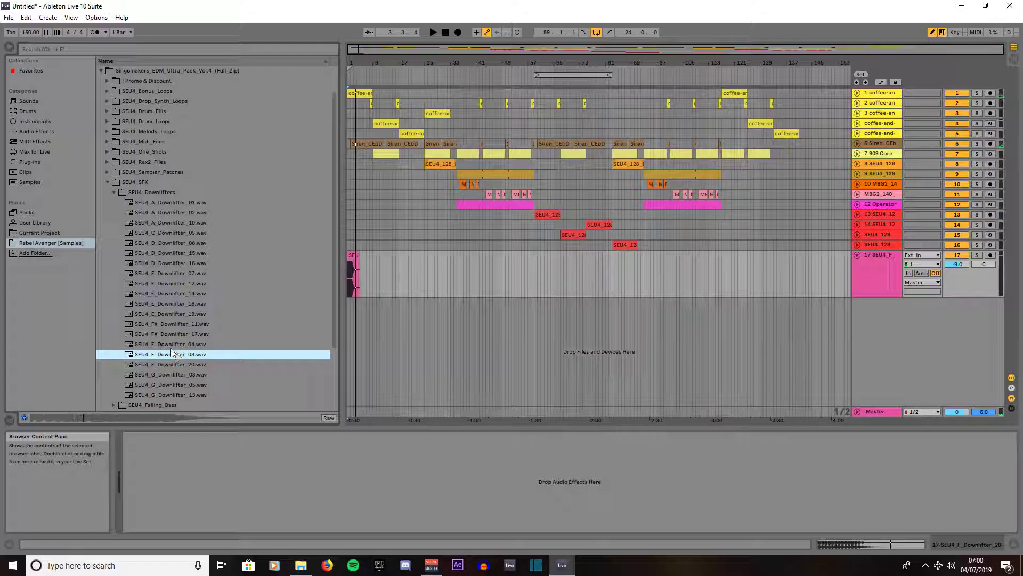
{"action": "left_click", "coordinate": [173, 345]}
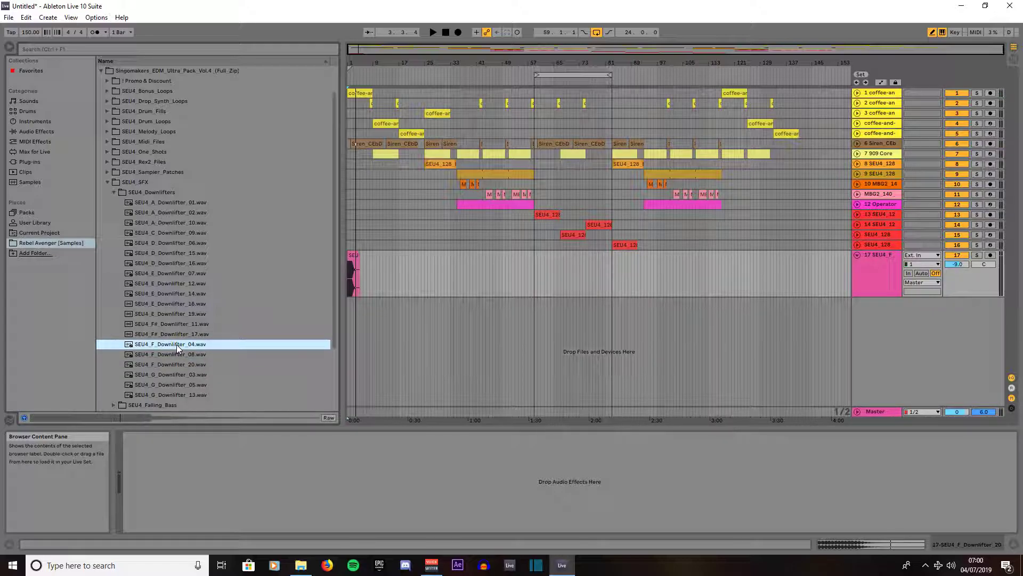
{"action": "left_click", "coordinate": [349, 274]}
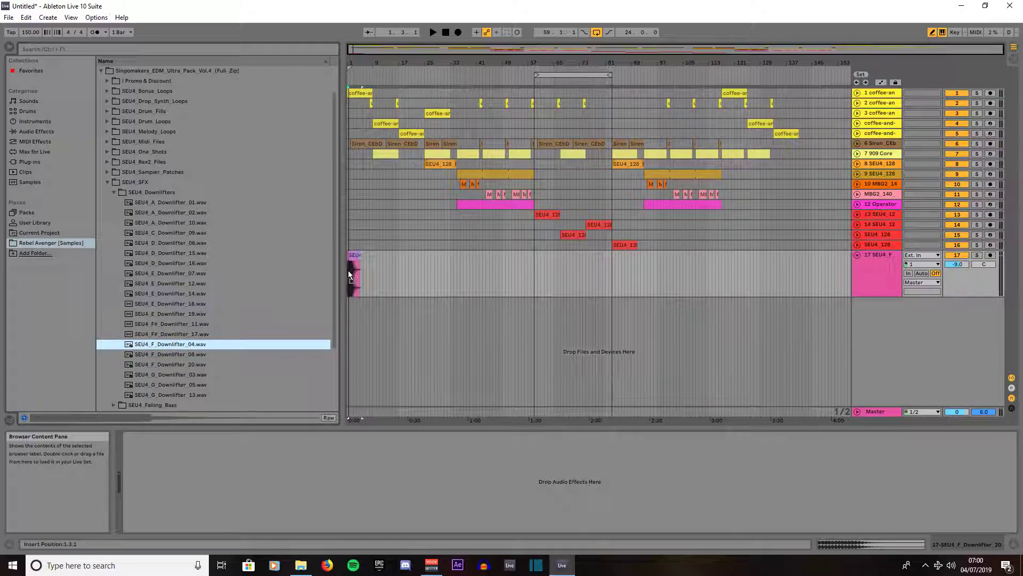
{"action": "left_click", "coordinate": [353, 257]}
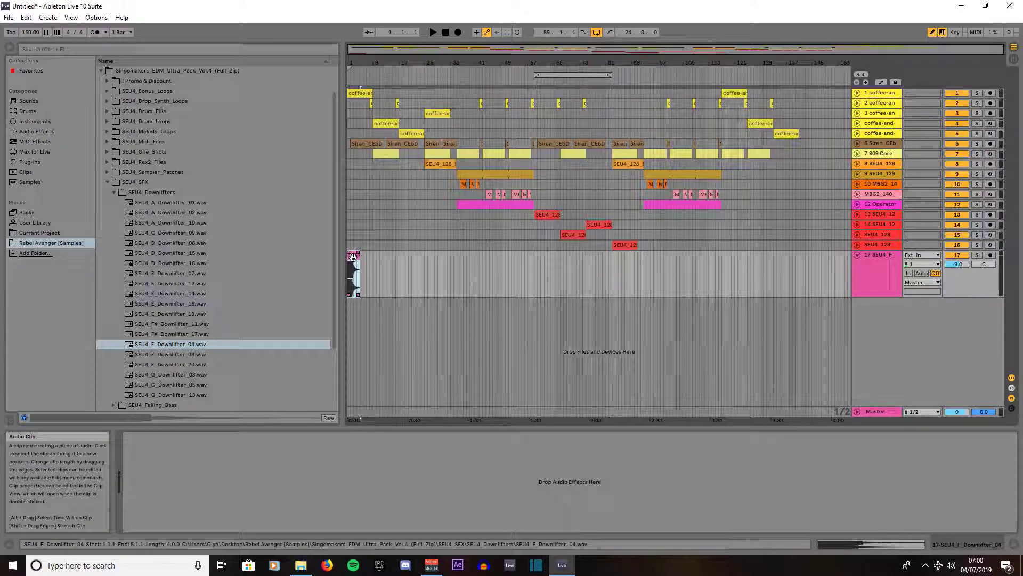
Play back the bar 1 downlifter and copy its clip to bars 17, 59 and 133 on track 17
{"action": "key", "text": "space"}
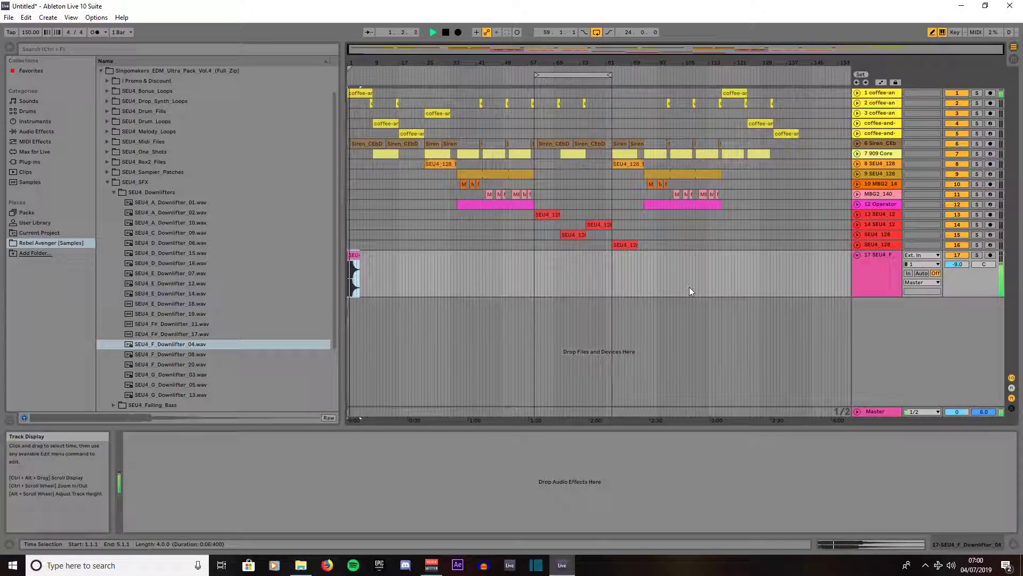
{"action": "key", "text": "space"}
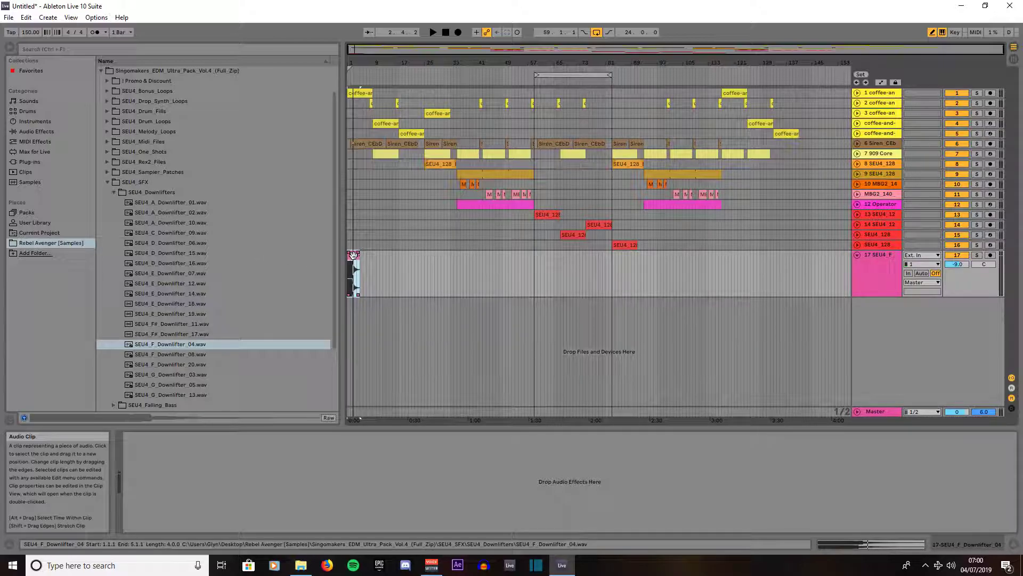
{"action": "left_click_drag", "start_coordinate": [358, 259], "coordinate": [779, 278]}
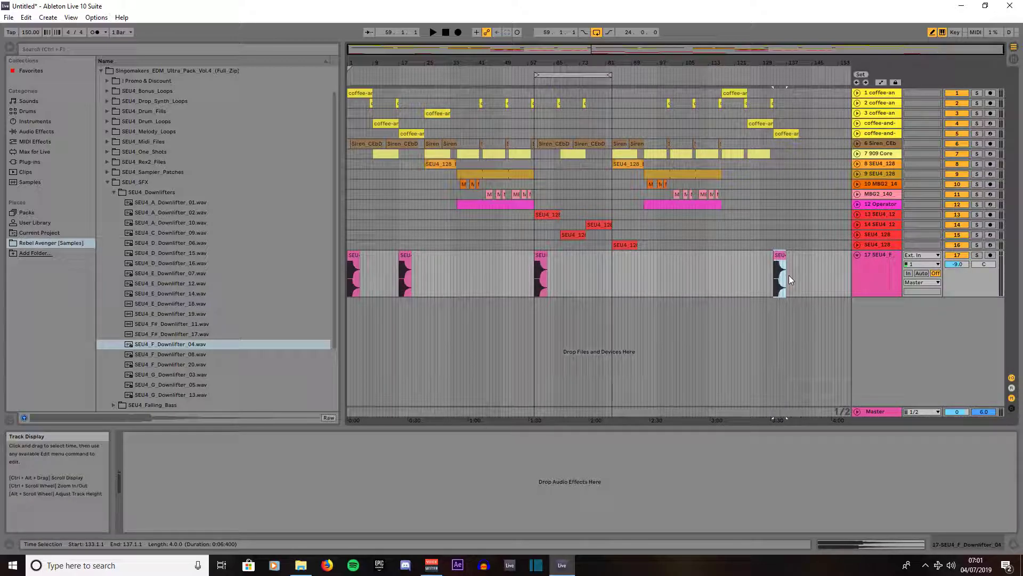
Preview the SEU4_Impacts samples 03 and 04, and place SEU4_Impact_04.wav on a new track at bar 33
{"action": "left_click", "coordinate": [113, 191]}
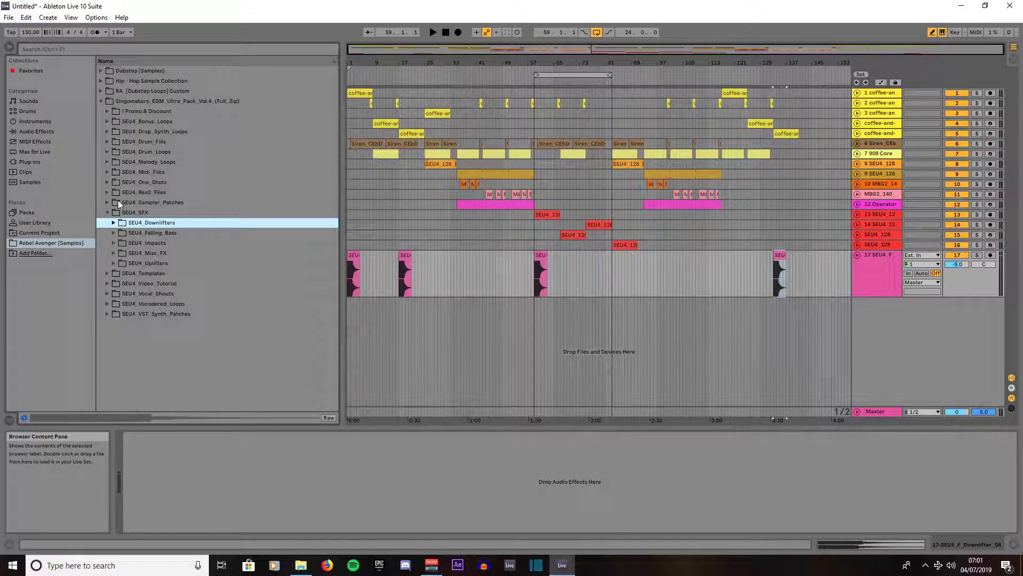
{"action": "left_click", "coordinate": [113, 243]}
{"action": "left_click", "coordinate": [137, 270]}
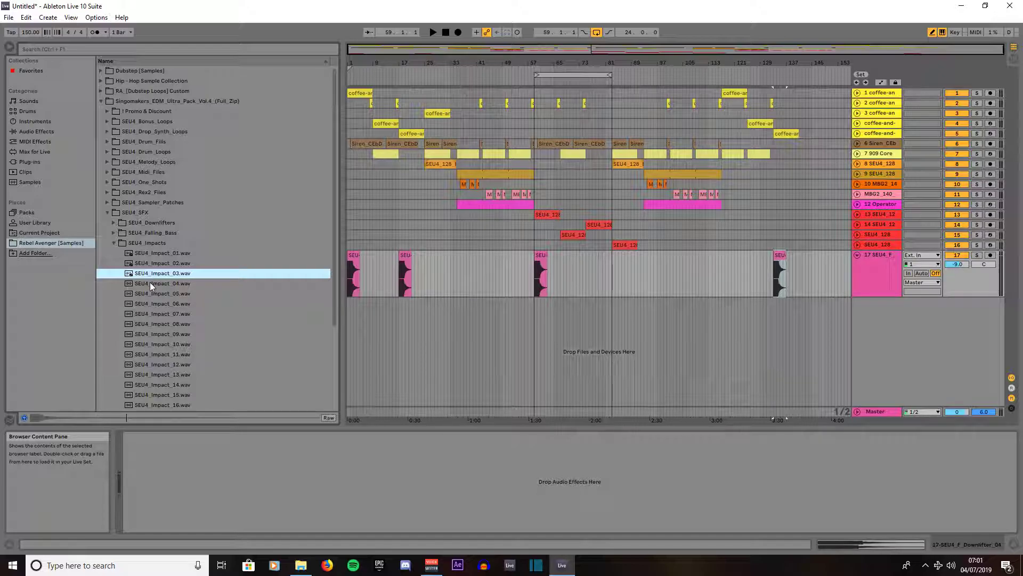
{"action": "left_click", "coordinate": [150, 283]}
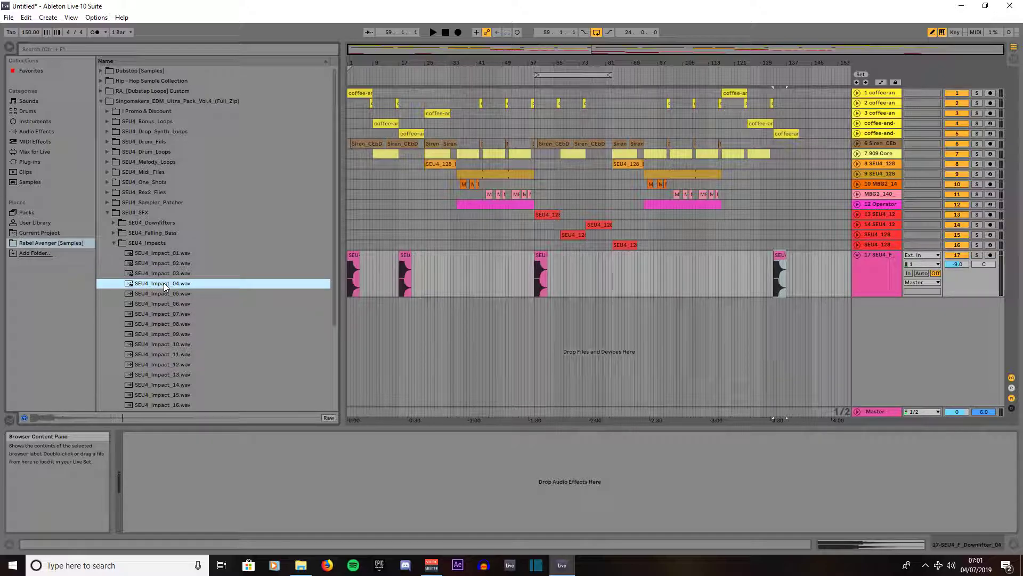
{"action": "left_click_drag", "start_coordinate": [164, 283], "coordinate": [455, 317]}
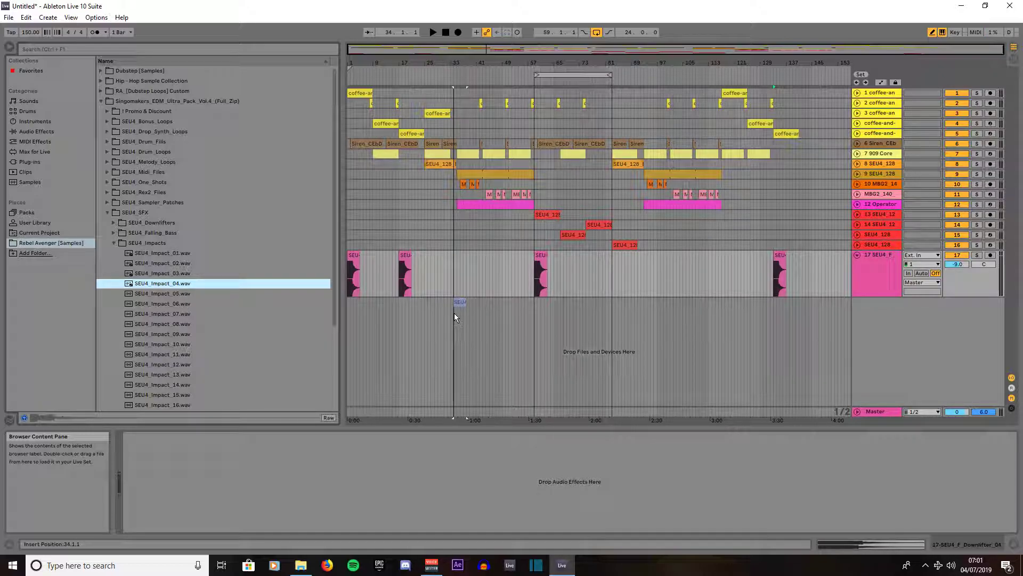
{"action": "left_click_drag", "start_coordinate": [455, 315], "coordinate": [451, 316]}
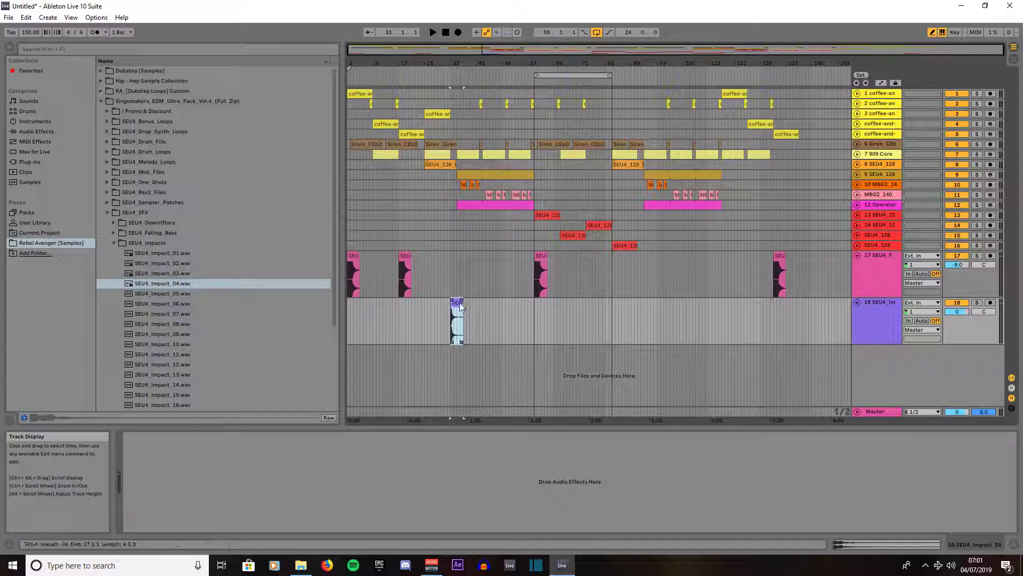
Shorten the impact clip at bar 33 to end at bar 35 and give it a short fade-out
{"action": "left_click_drag", "start_coordinate": [464, 306], "coordinate": [455, 302]}
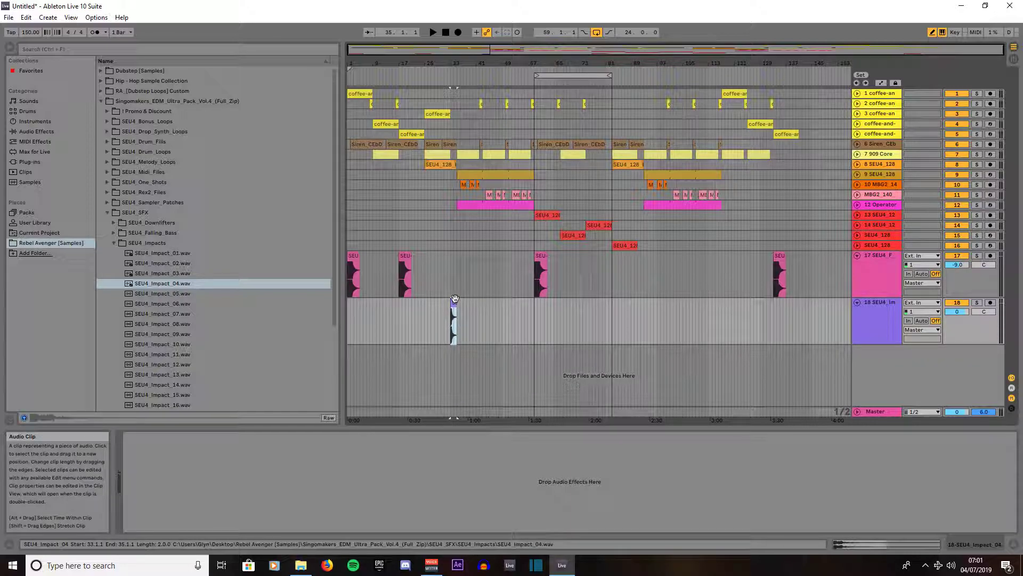
{"action": "key", "text": "plus"}
{"action": "key", "text": "plus"}
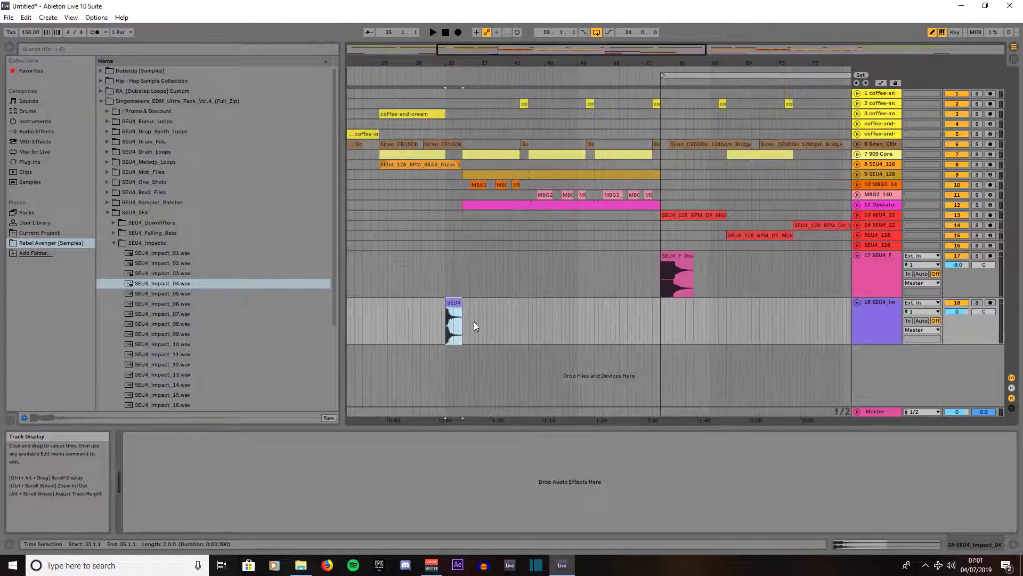
{"action": "key", "text": "plus"}
{"action": "key", "text": "plus"}
{"action": "left_click_drag", "start_coordinate": [472, 301], "coordinate": [460, 300]}
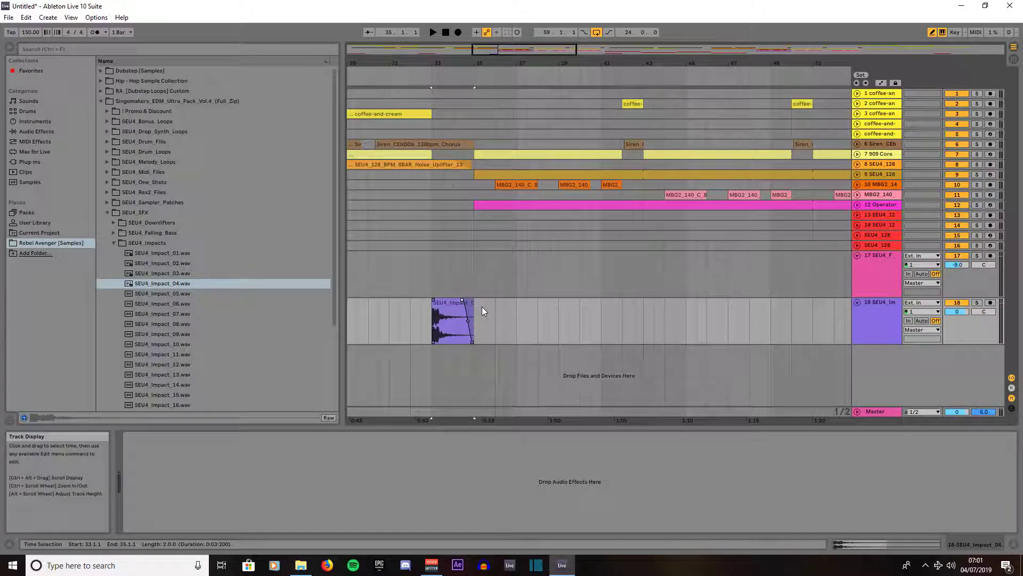
Copy the two-bar impact clip on track 18 to bars 91 and 141
{"action": "key", "text": "minus"}
{"action": "key", "text": "minus"}
{"action": "key", "text": "minus"}
{"action": "key", "text": "minus"}
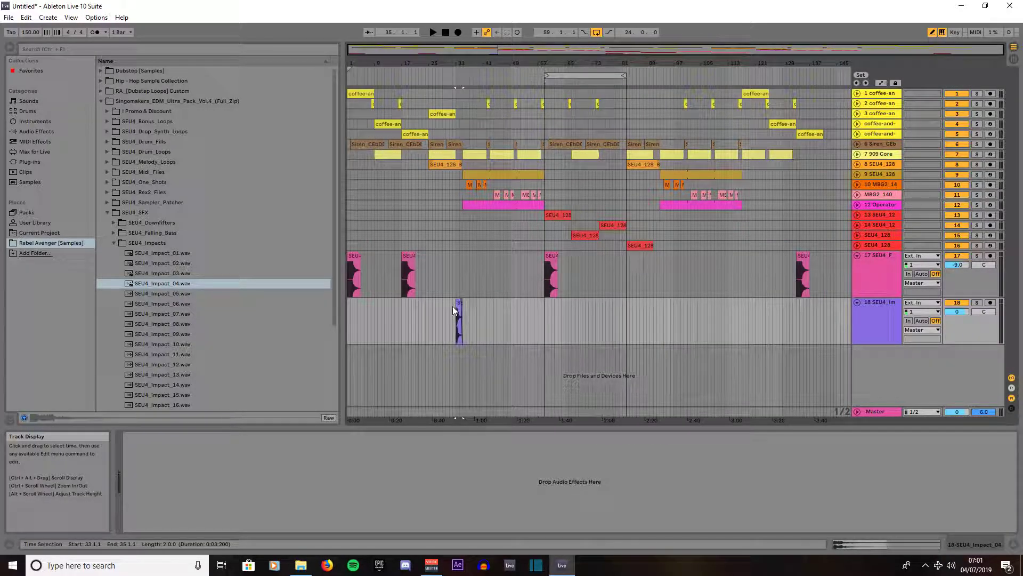
{"action": "left_click", "coordinate": [458, 304]}
{"action": "left_click_drag", "start_coordinate": [459, 304], "coordinate": [645, 308]}
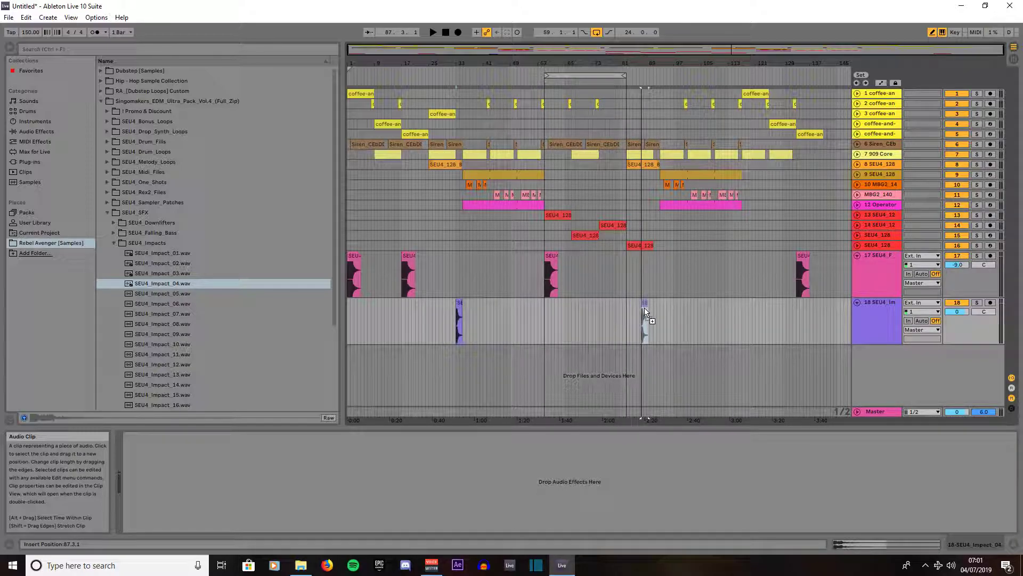
{"action": "left_click_drag", "start_coordinate": [644, 308], "coordinate": [656, 306]}
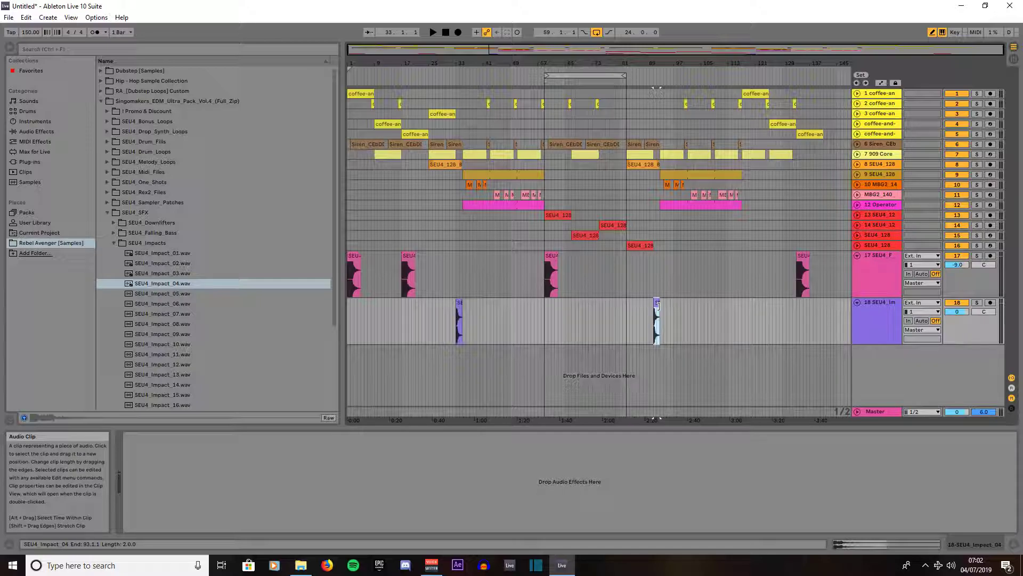
{"action": "left_click_drag", "start_coordinate": [657, 305], "coordinate": [825, 307]}
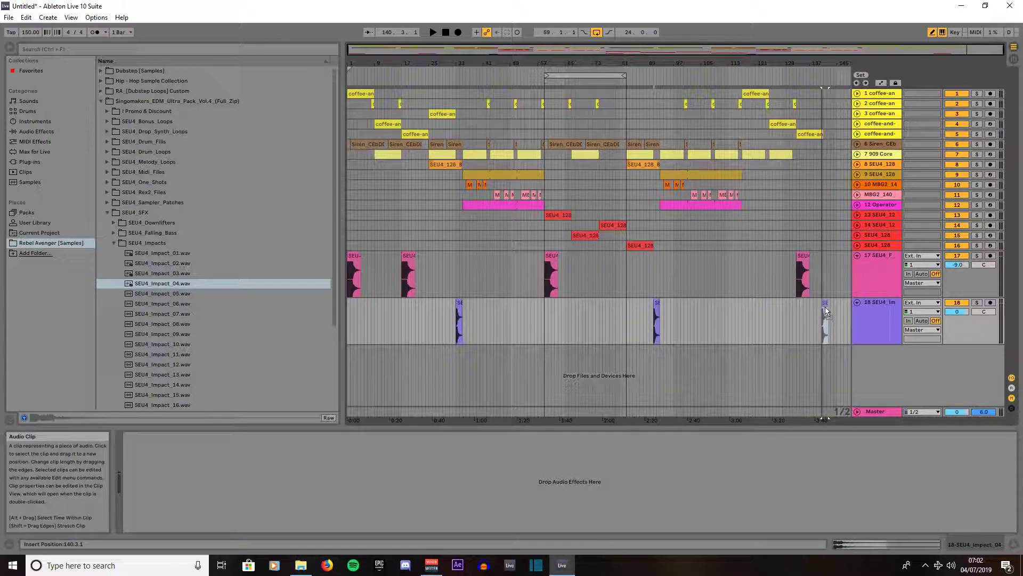
{"action": "left_click_drag", "start_coordinate": [826, 310], "coordinate": [828, 311]}
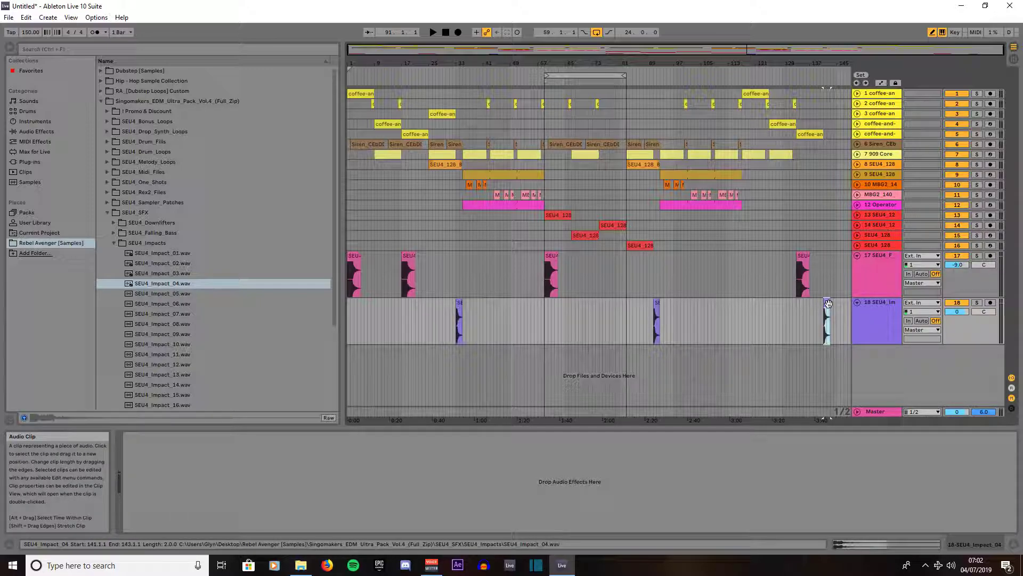
Extend the impact clip at bar 141 to bar 145 and add a fade-out starting at about bar 143
{"action": "left_click_drag", "start_coordinate": [830, 305], "coordinate": [837, 303]}
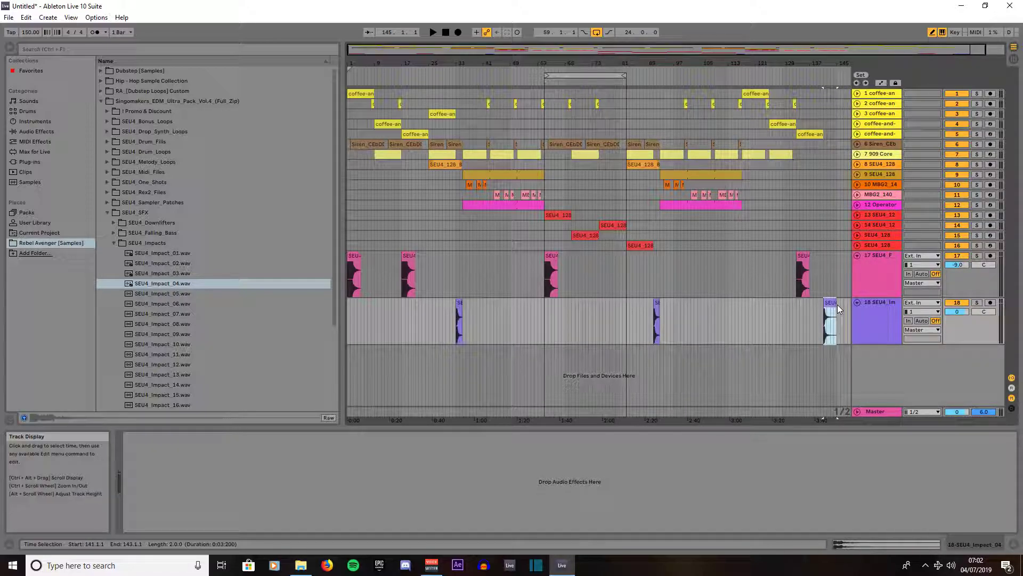
{"action": "key", "text": "plus"}
{"action": "key", "text": "plus"}
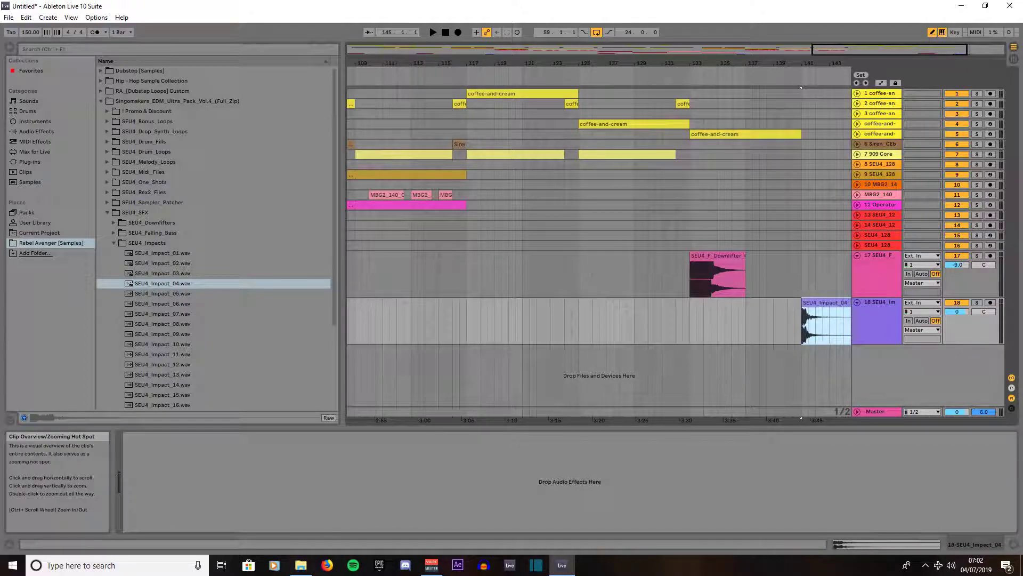
{"action": "key", "text": "minus"}
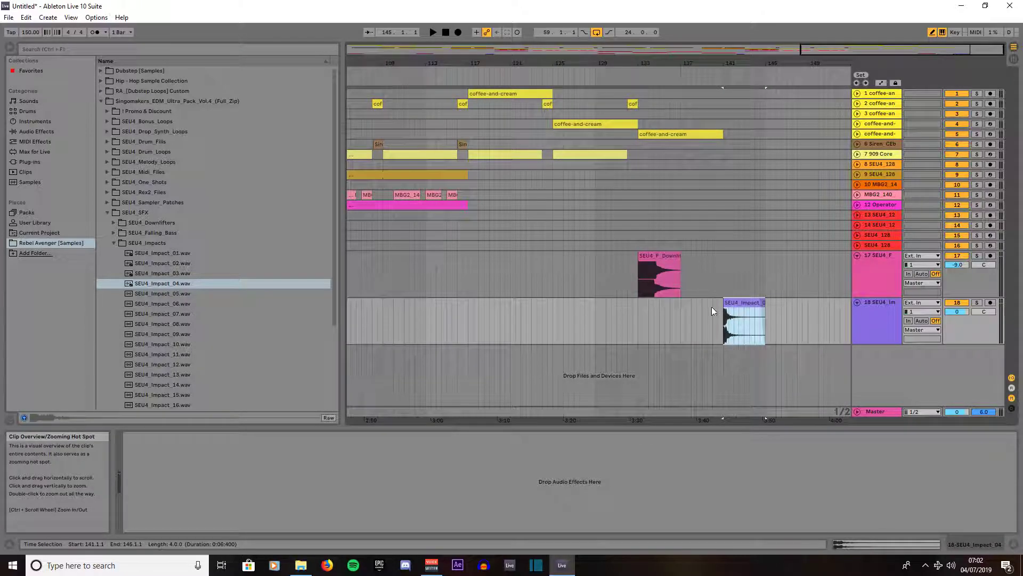
{"action": "left_click", "coordinate": [759, 302]}
{"action": "left_click_drag", "start_coordinate": [759, 302], "coordinate": [743, 302]}
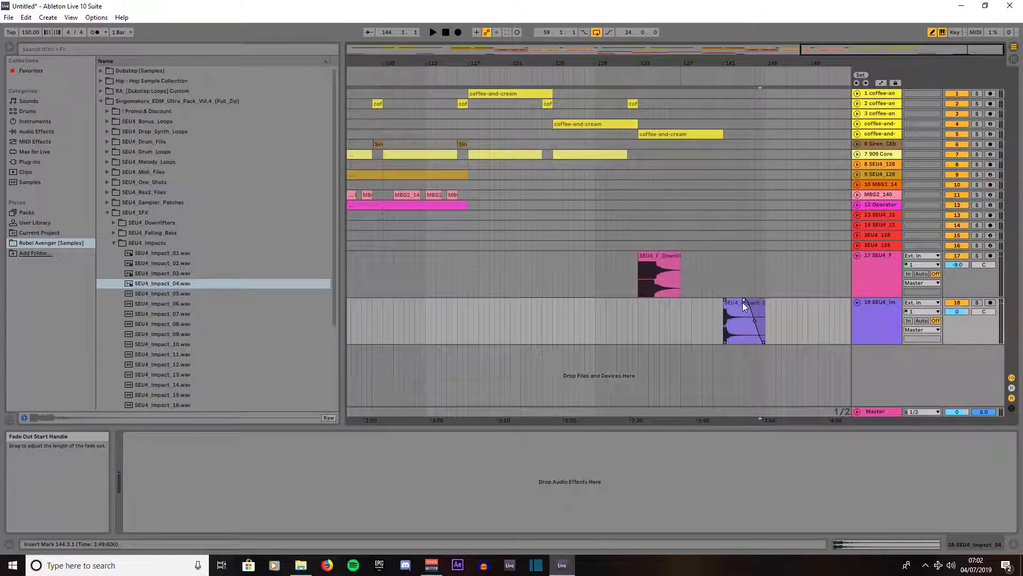
Copy track 2's one-bar coffee-and-cream clip from bar 132 to about bar 140, and fold tracks 17 and 18
{"action": "key", "text": "minus"}
{"action": "key", "text": "minus"}
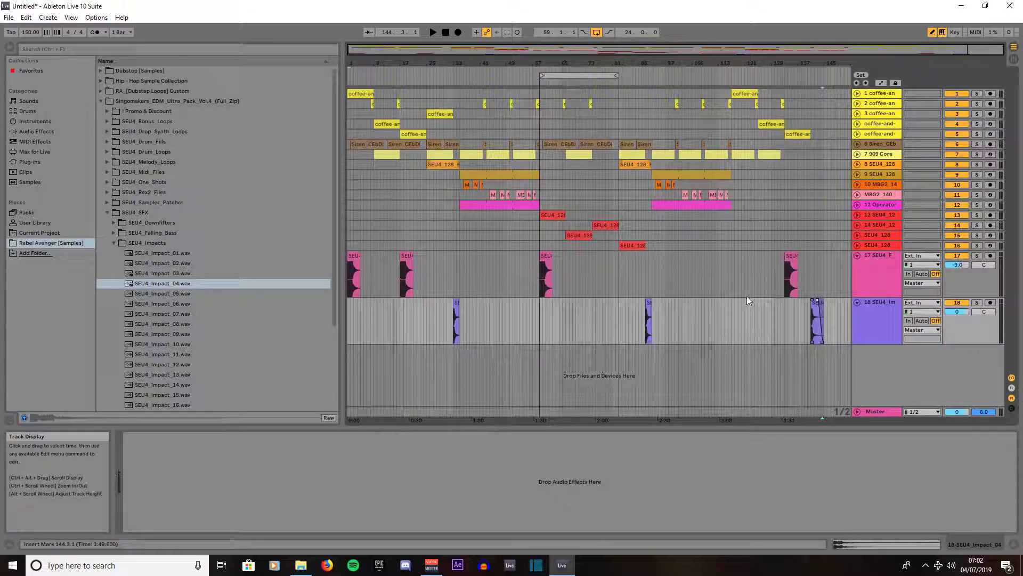
{"action": "left_click", "coordinate": [782, 104]}
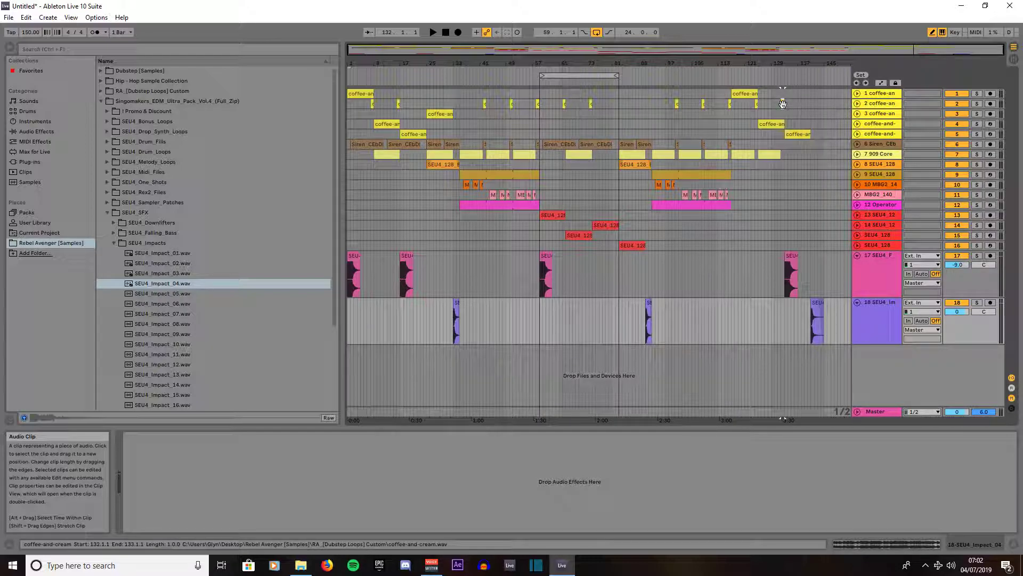
{"action": "left_click_drag", "start_coordinate": [782, 104], "coordinate": [809, 100]}
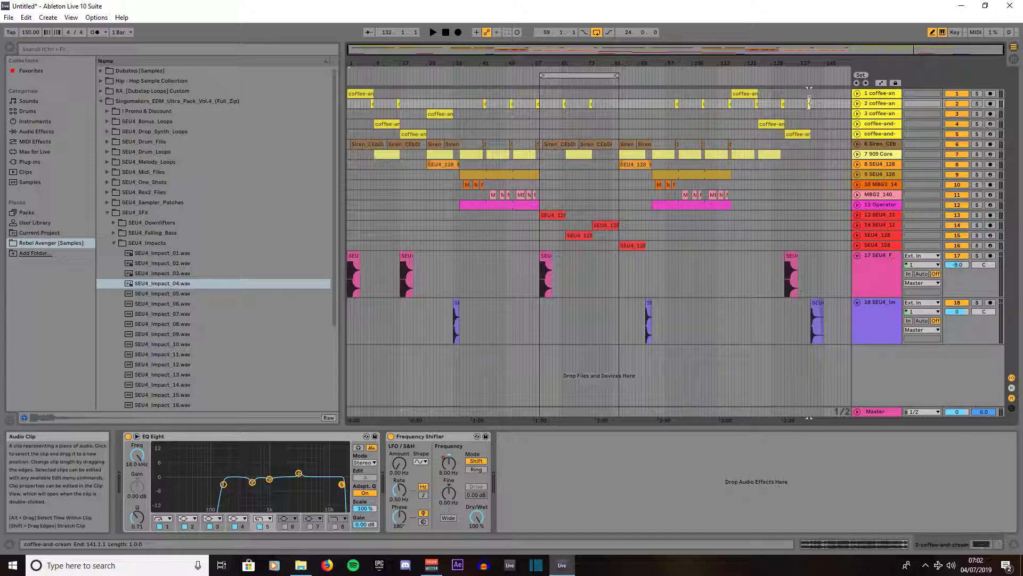
{"action": "left_click", "coordinate": [857, 255]}
{"action": "left_click", "coordinate": [857, 265]}
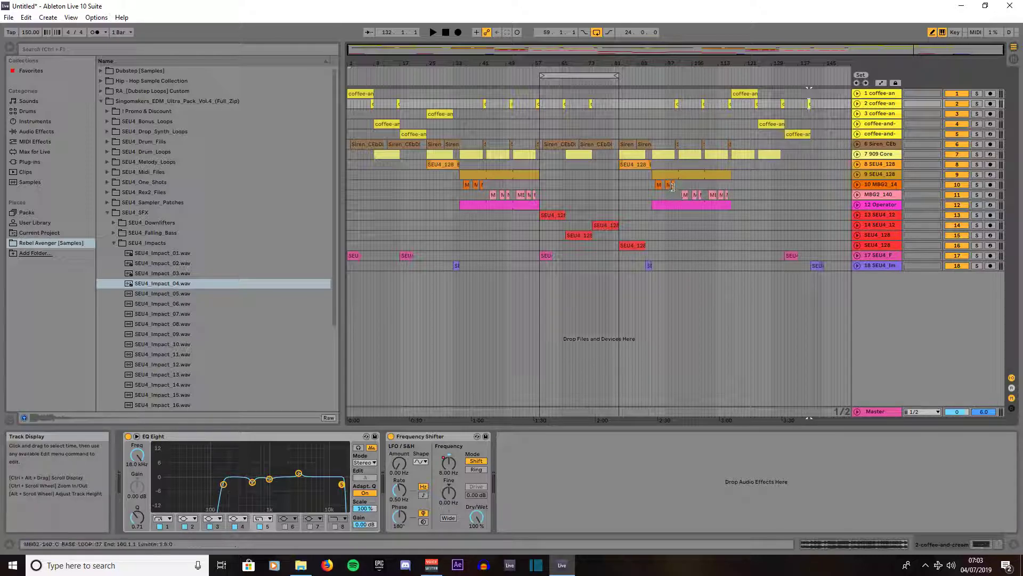
Move the group of bass loop clips on track 10 from bar 94 to bar 102
{"action": "left_click_drag", "start_coordinate": [674, 186], "coordinate": [655, 180]}
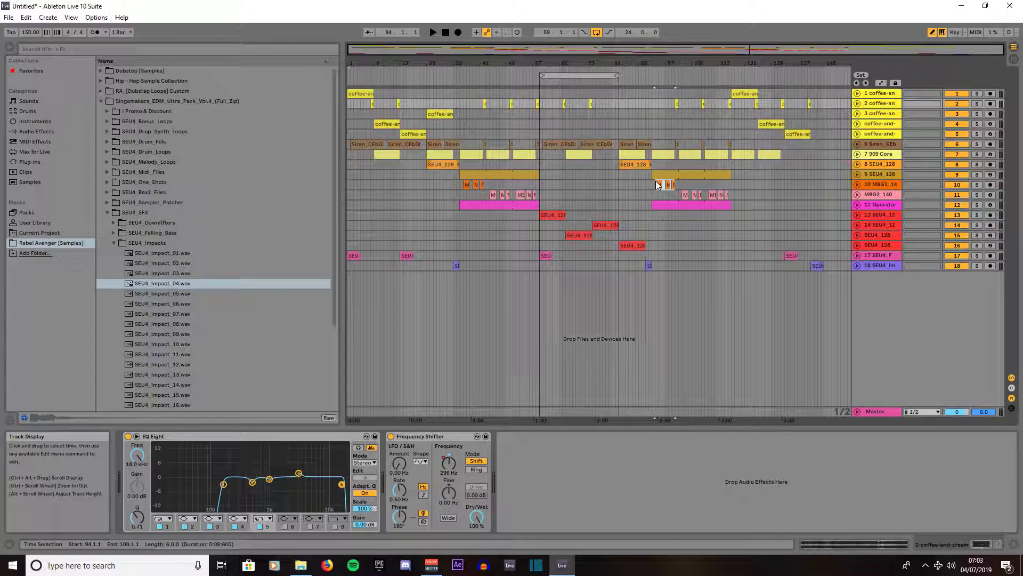
{"action": "left_click", "coordinate": [659, 183]}
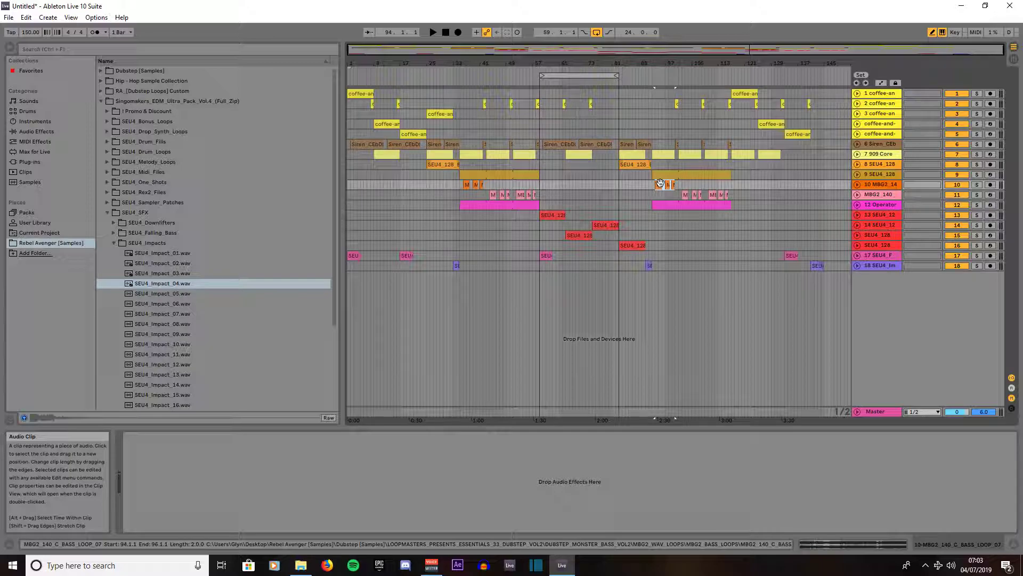
{"action": "left_click_drag", "start_coordinate": [660, 183], "coordinate": [692, 184]}
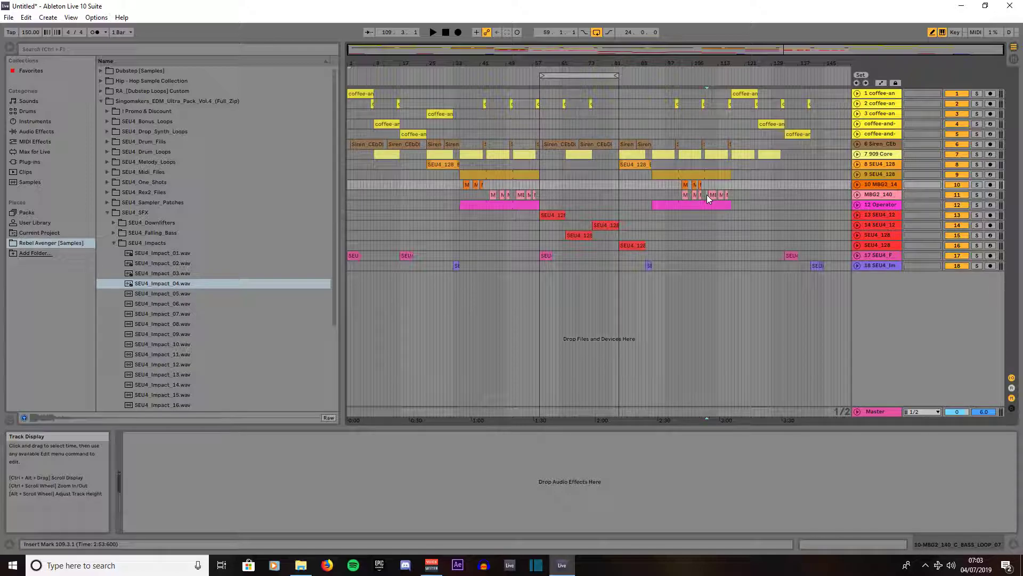
Move track 11's bass clips from bar 110 to bar 94, and its clips from bar 102 to bar 110
{"action": "left_click", "coordinate": [707, 195]}
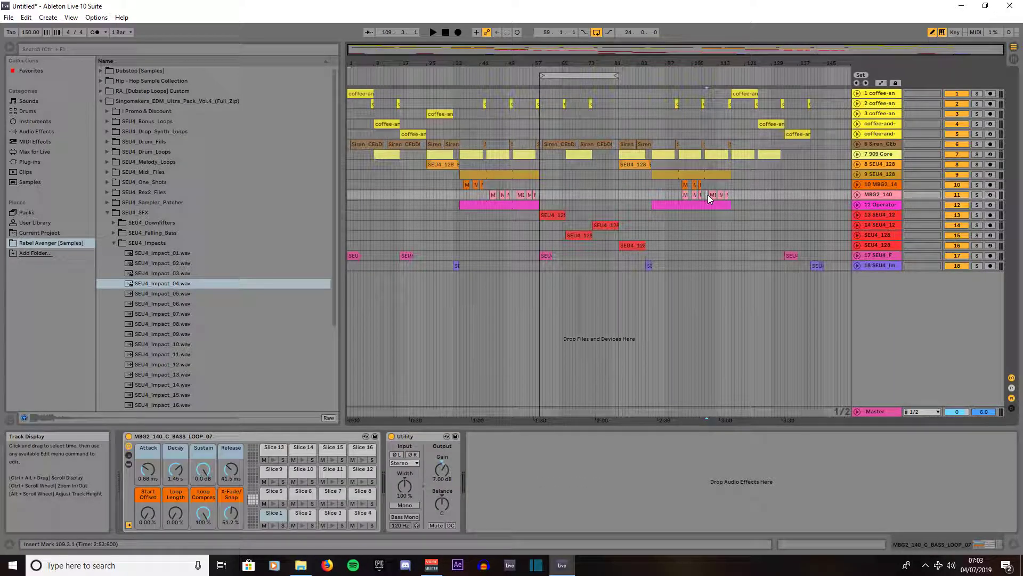
{"action": "left_click_drag", "start_coordinate": [707, 194], "coordinate": [726, 193]}
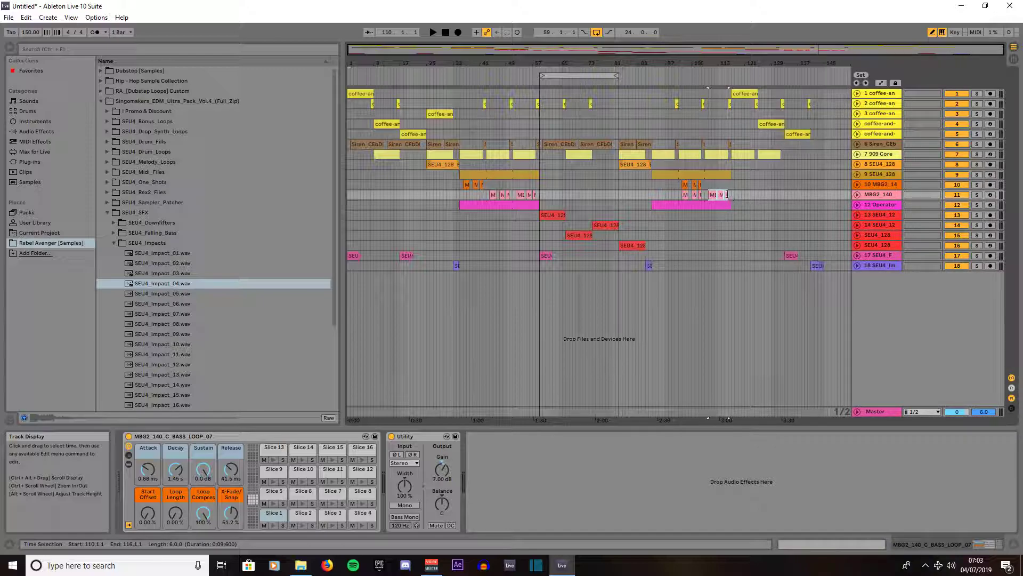
{"action": "left_click", "coordinate": [694, 197]}
{"action": "mouse_move", "coordinate": [692, 195]}
{"action": "left_mouse_down"}
{"action": "mouse_move", "coordinate": [659, 191]}
{"action": "mouse_move", "coordinate": [705, 197]}
{"action": "mouse_move", "coordinate": [680, 193]}
{"action": "left_mouse_up"}
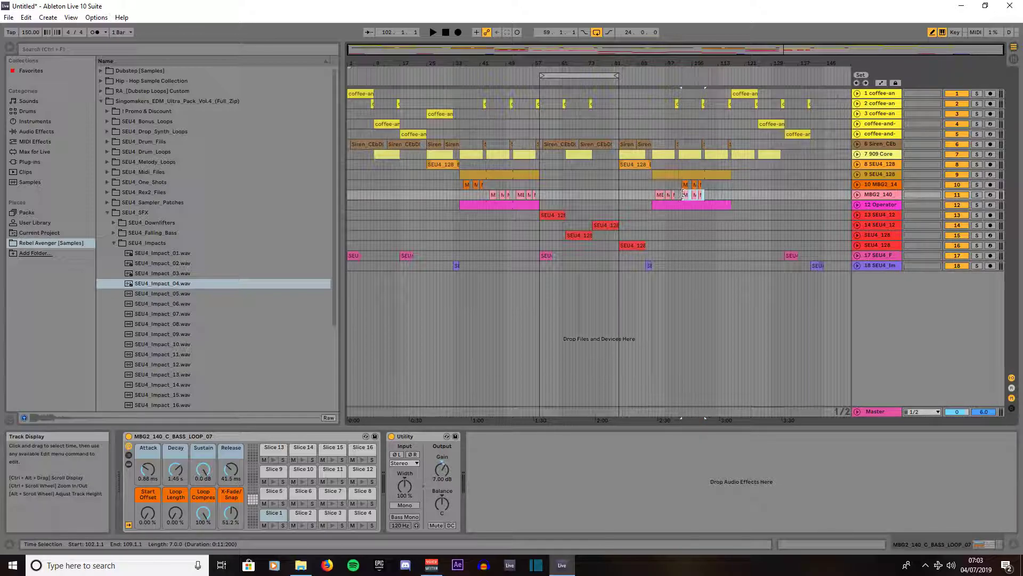
{"action": "key", "text": "ctrl+d"}
{"action": "left_click", "coordinate": [705, 192]}
{"action": "left_click", "coordinate": [710, 193]}
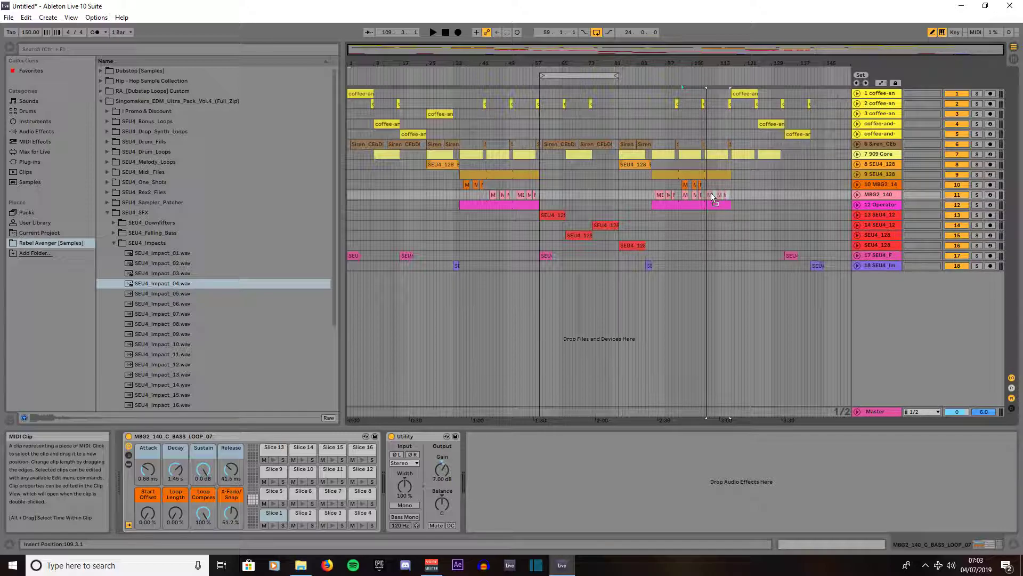
{"action": "left_click", "coordinate": [712, 193]}
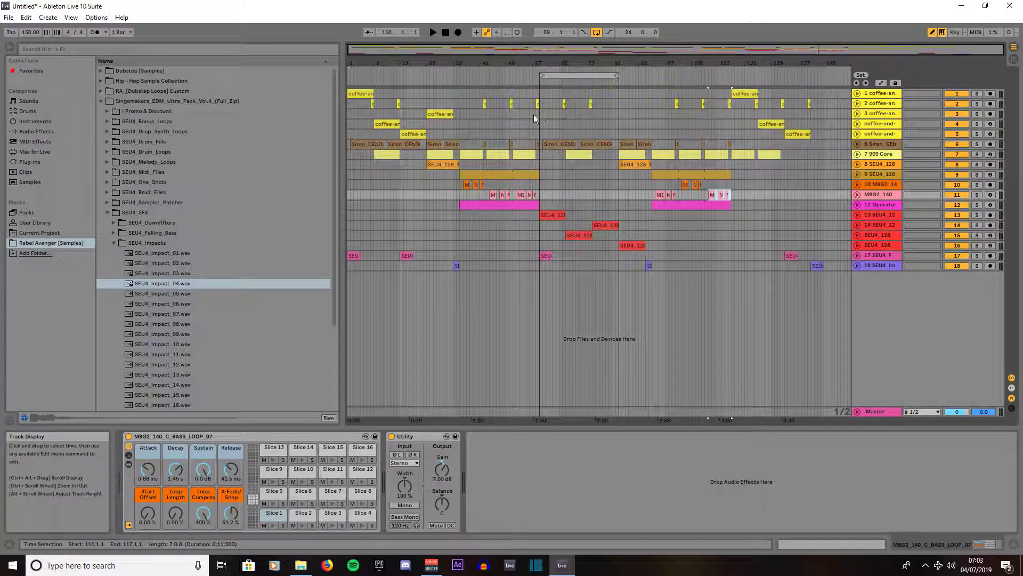
Play the arrangement from about bar 41 and raise the Siren track's volume to 2.3 dB
{"action": "left_click", "coordinate": [481, 80]}
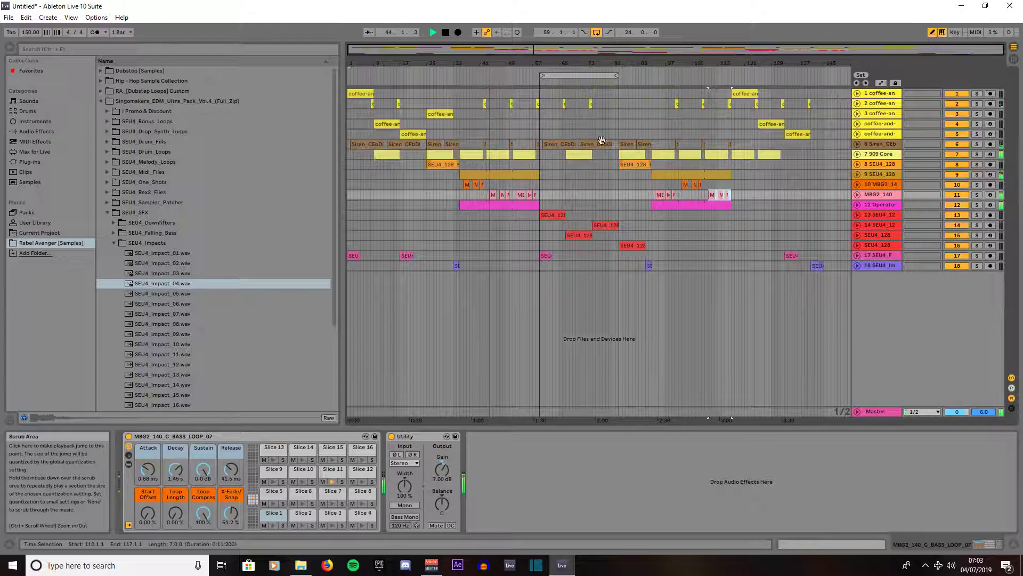
{"action": "left_click", "coordinate": [856, 144]}
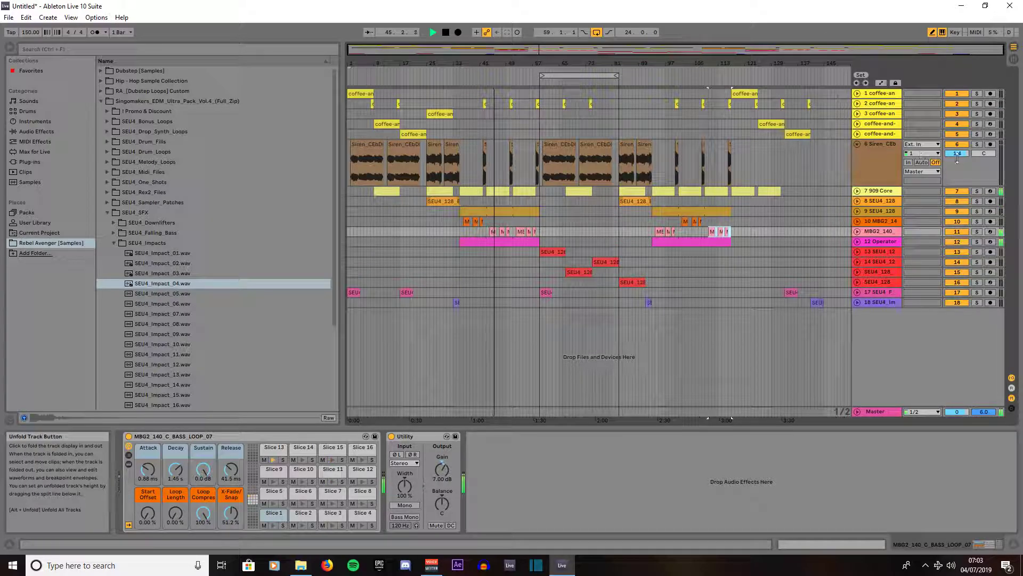
{"action": "left_click_drag", "start_coordinate": [958, 152], "coordinate": [958, 143]}
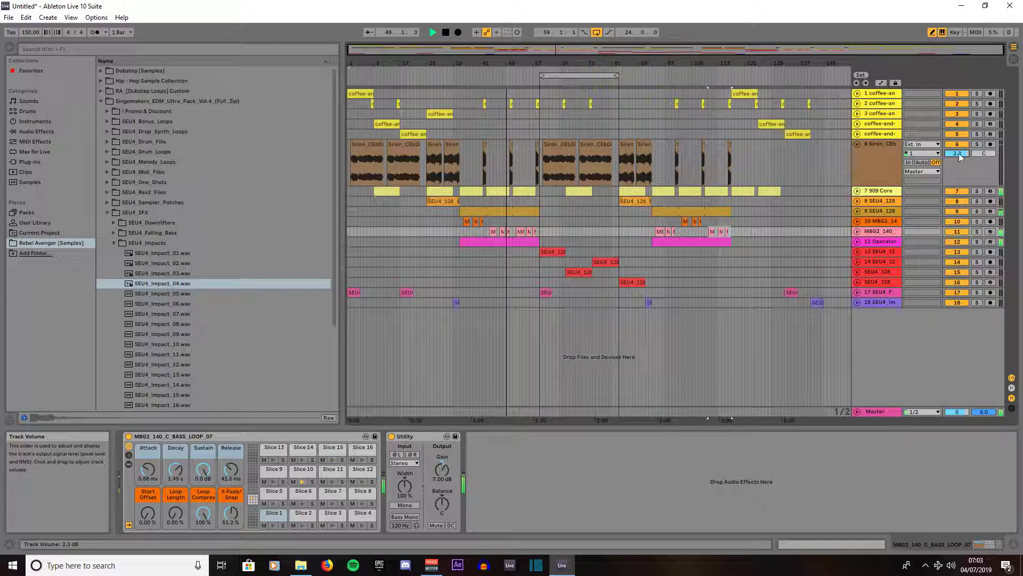
{"action": "left_click", "coordinate": [858, 147]}
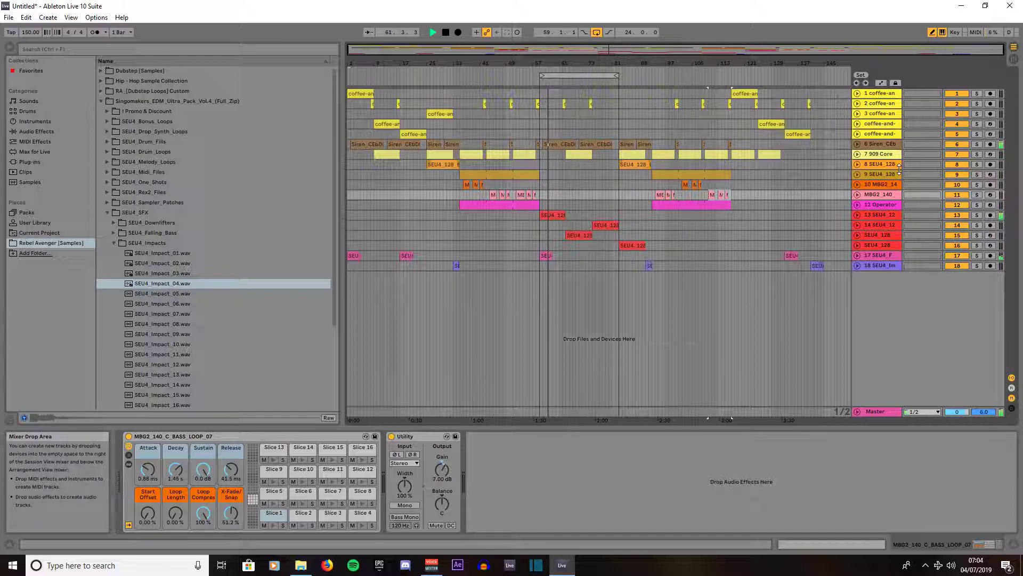
{"action": "key", "text": "space"}
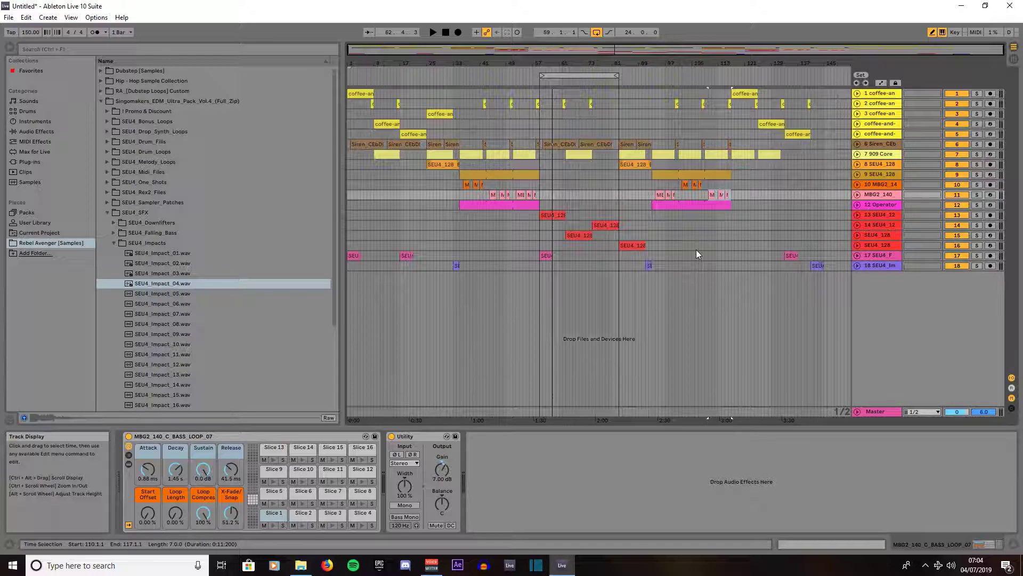
Extend the arrangement loop to run from bar 1 to bar 146
{"action": "left_click_drag", "start_coordinate": [540, 75], "coordinate": [349, 75]}
{"action": "left_click_drag", "start_coordinate": [618, 75], "coordinate": [828, 76]}
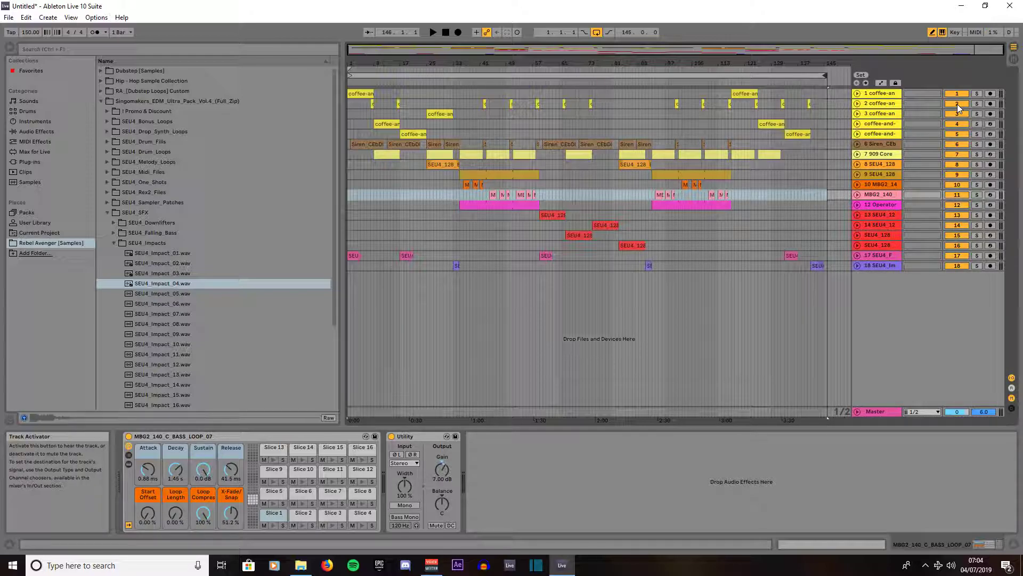
Rename the first scene in Session View to "150 bpm 4/4" and return to the Arrangement View
{"action": "left_click", "coordinate": [1014, 64]}
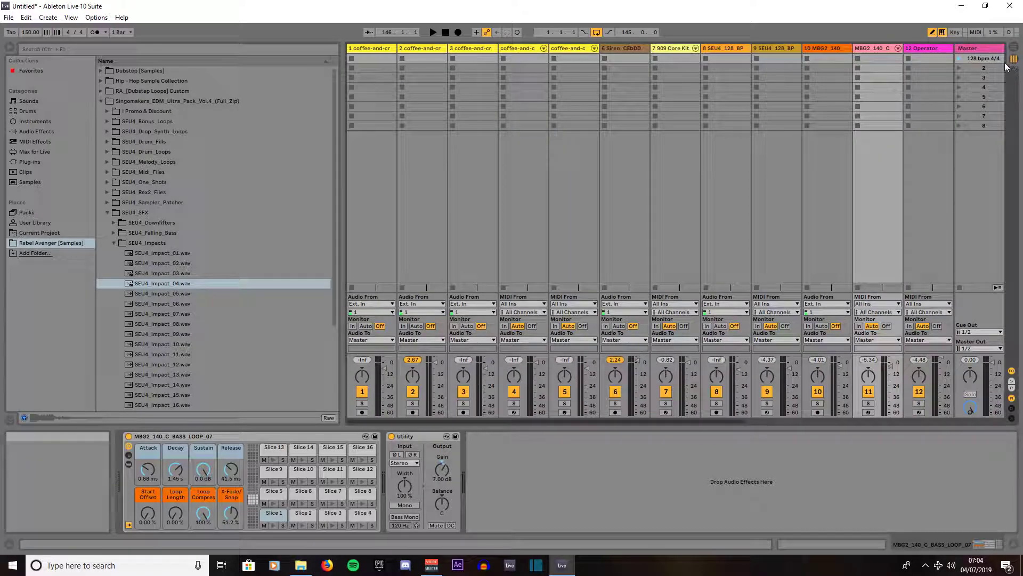
{"action": "right_click", "coordinate": [974, 63]}
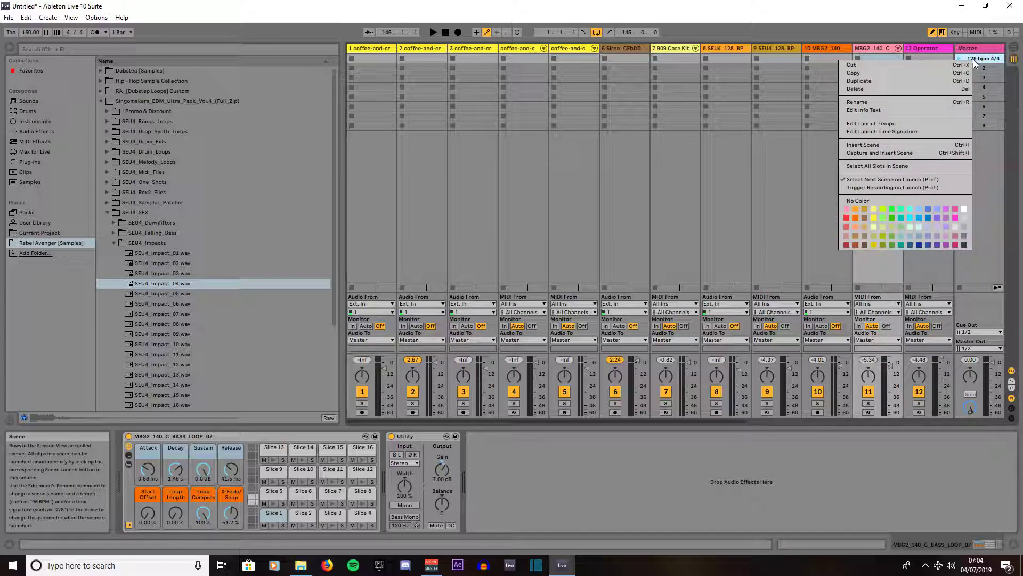
{"action": "left_click", "coordinate": [894, 101]}
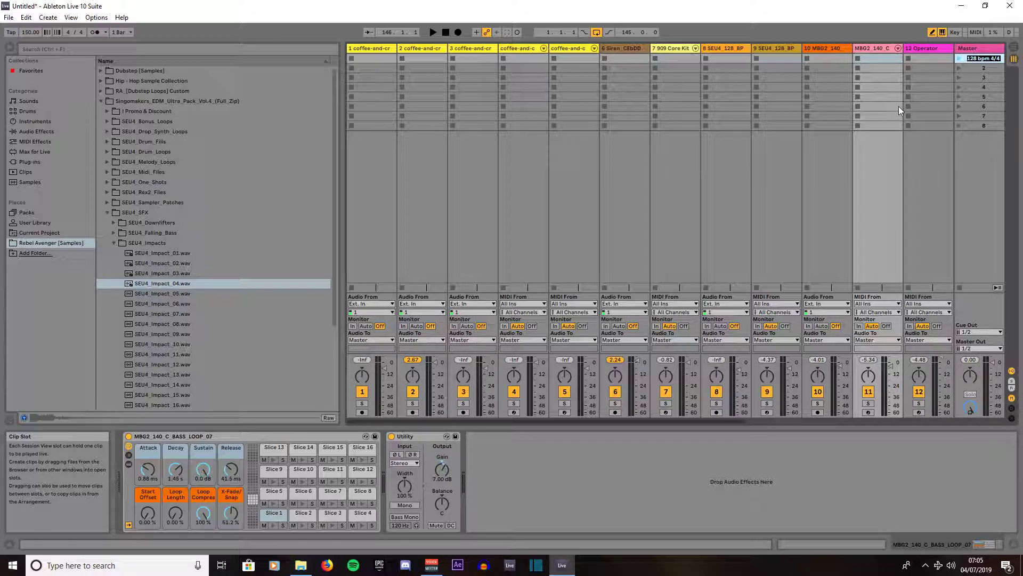
{"action": "type", "text": "150 bpm 4/4"}
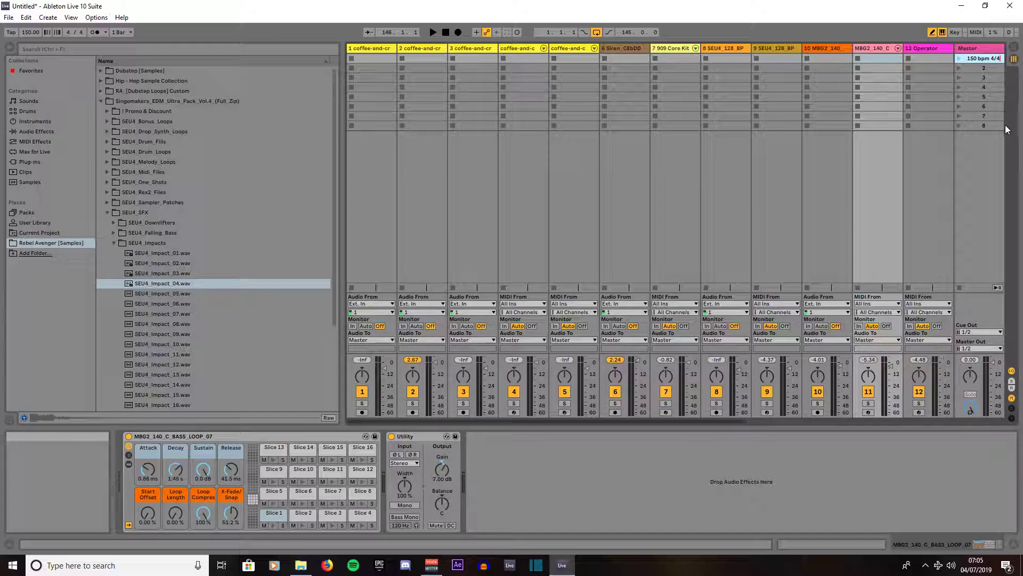
{"action": "left_click", "coordinate": [1012, 49]}
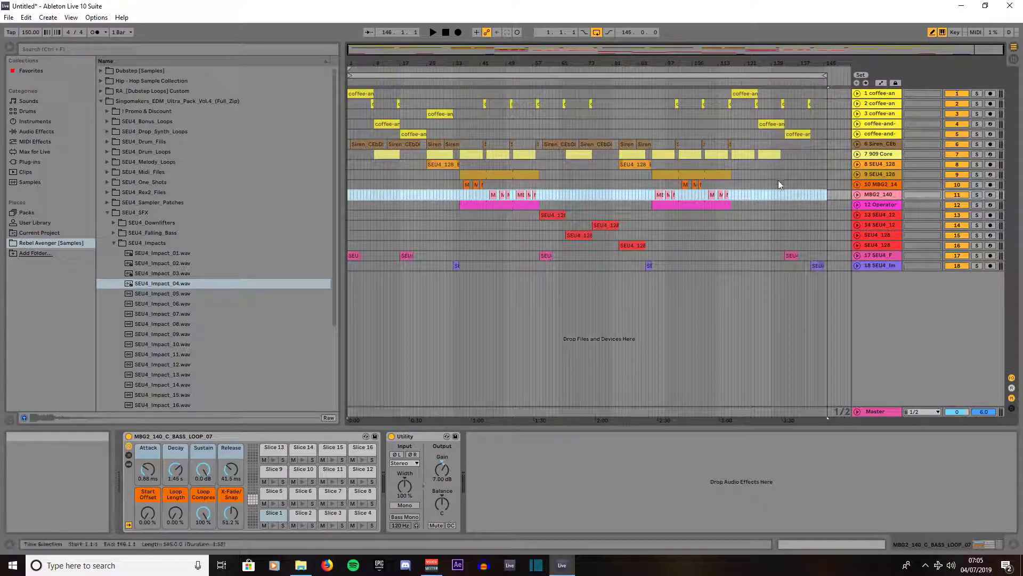
Consolidate the entire arrangement to a new scene, and check the resulting clips in Session View
{"action": "left_click", "coordinate": [791, 227]}
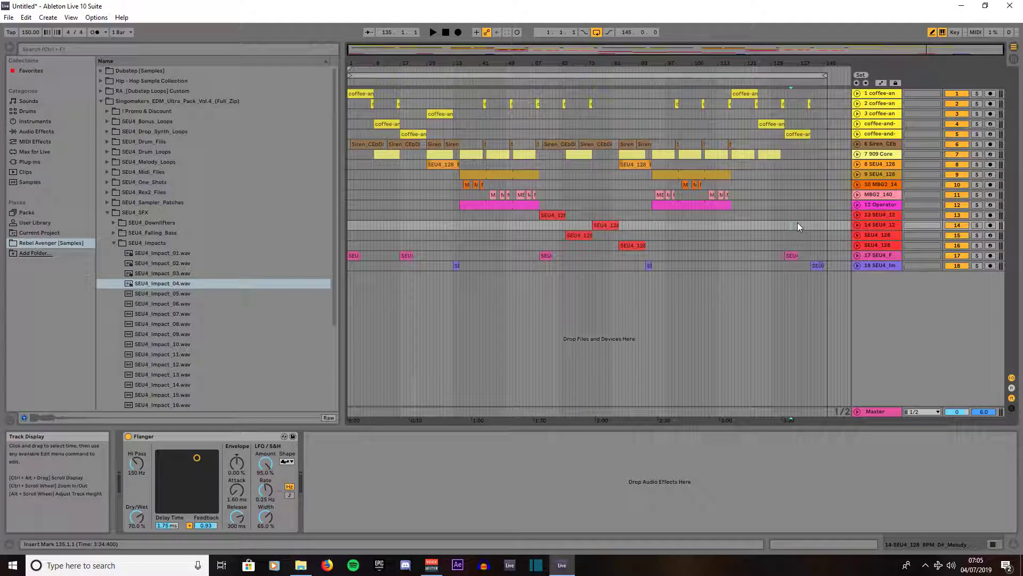
{"action": "key", "text": "ctrl+a"}
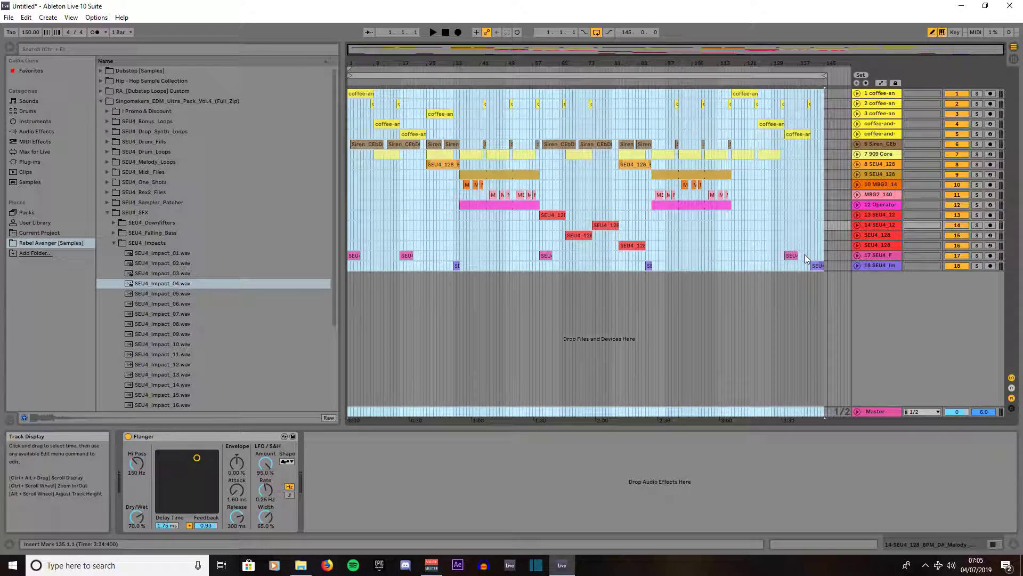
{"action": "right_click", "coordinate": [815, 266]}
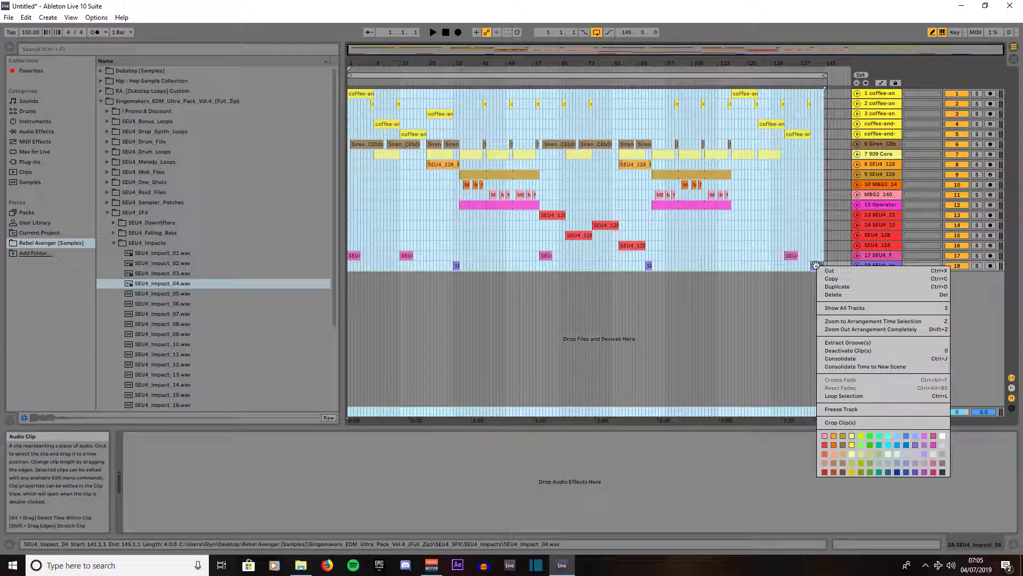
{"action": "left_click", "coordinate": [834, 367]}
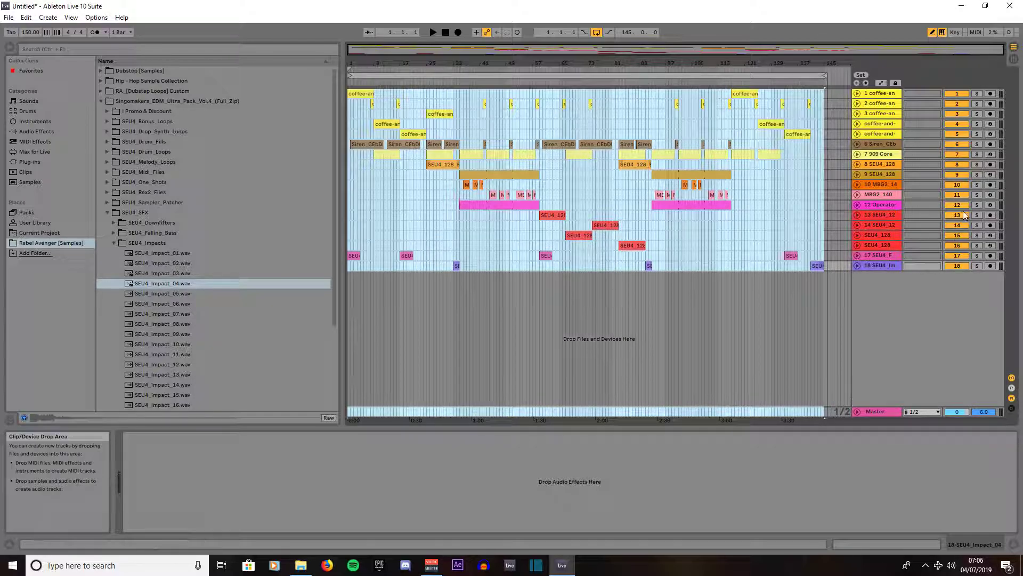
{"action": "key", "text": "Tab"}
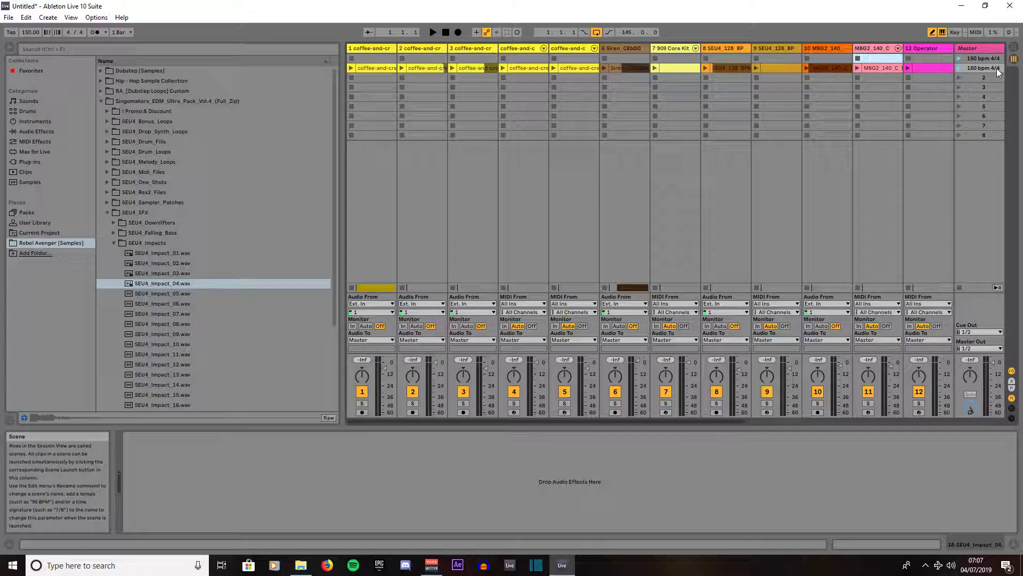
{"action": "left_click", "coordinate": [1014, 52]}
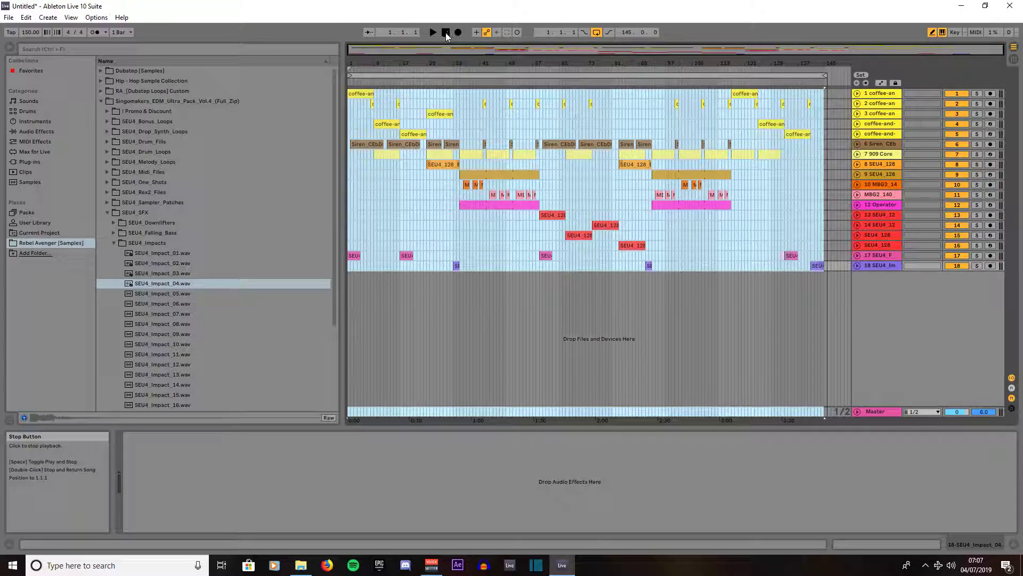
Save the Live Set as "Frozen People (FT. Veela)" in the Grooves folder
{"action": "left_click", "coordinate": [8, 17]}
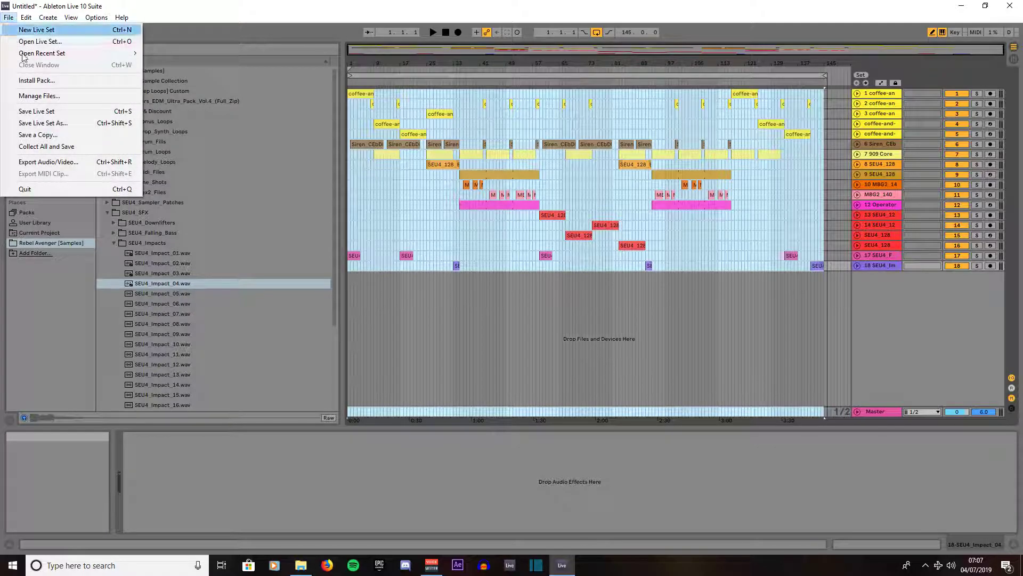
{"action": "left_click", "coordinate": [40, 125]}
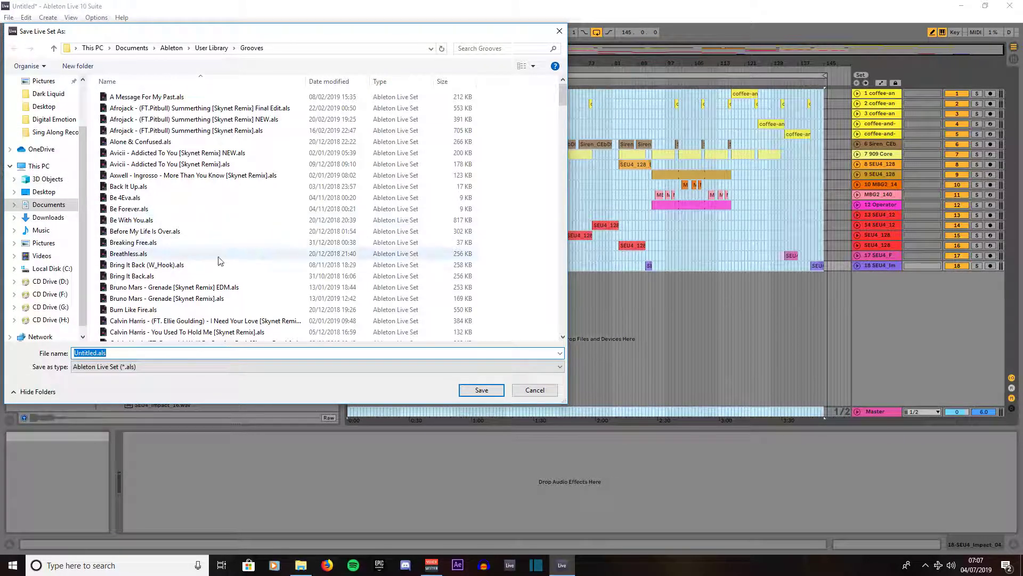
{"action": "double_click", "coordinate": [97, 349]}
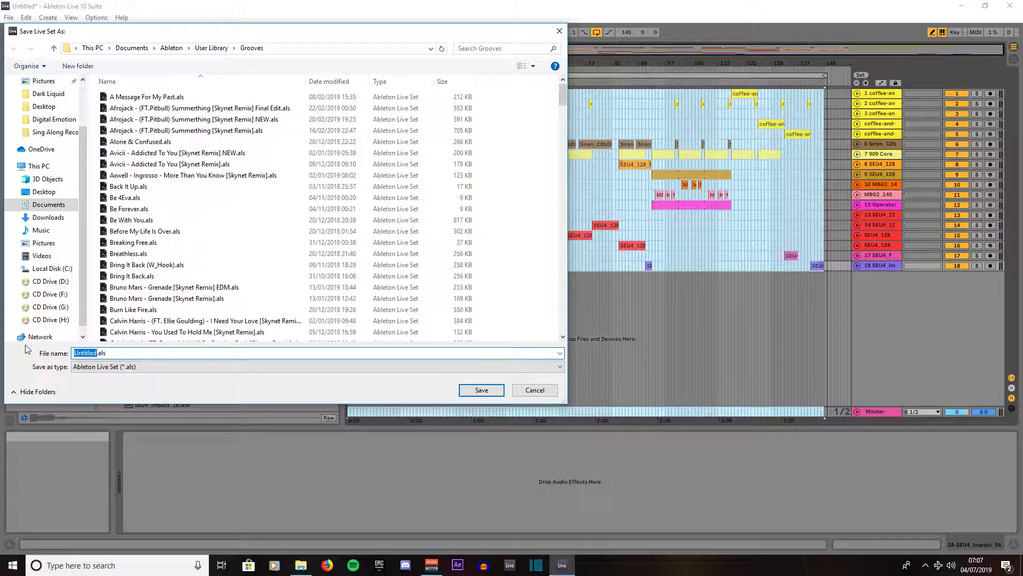
{"action": "type", "text": "Frozen People (FT. Veela)"}
{"action": "left_click", "coordinate": [501, 390]}
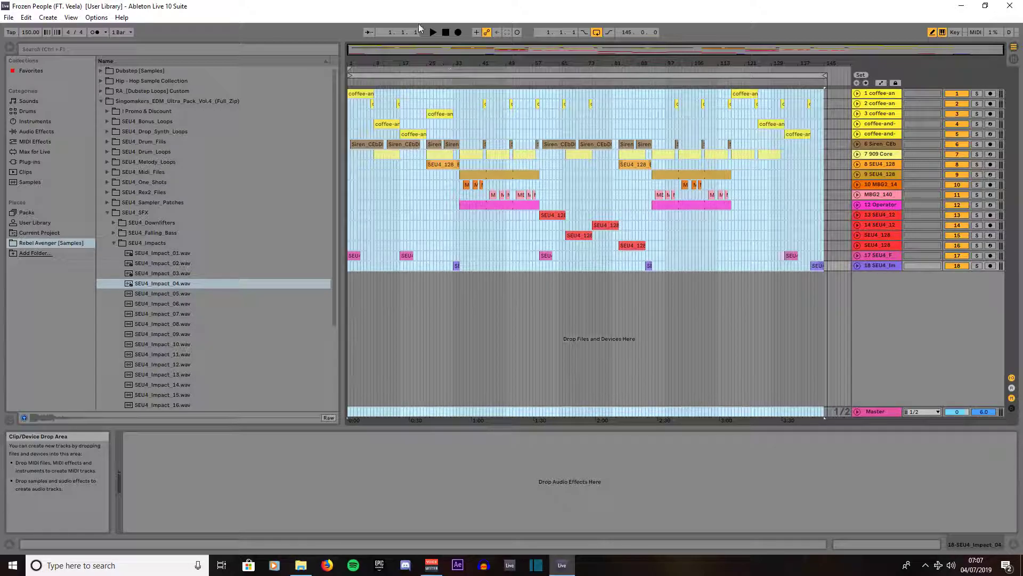
Play the whole arrangement from bar 1 to review the complete track
{"action": "left_click", "coordinate": [446, 33]}
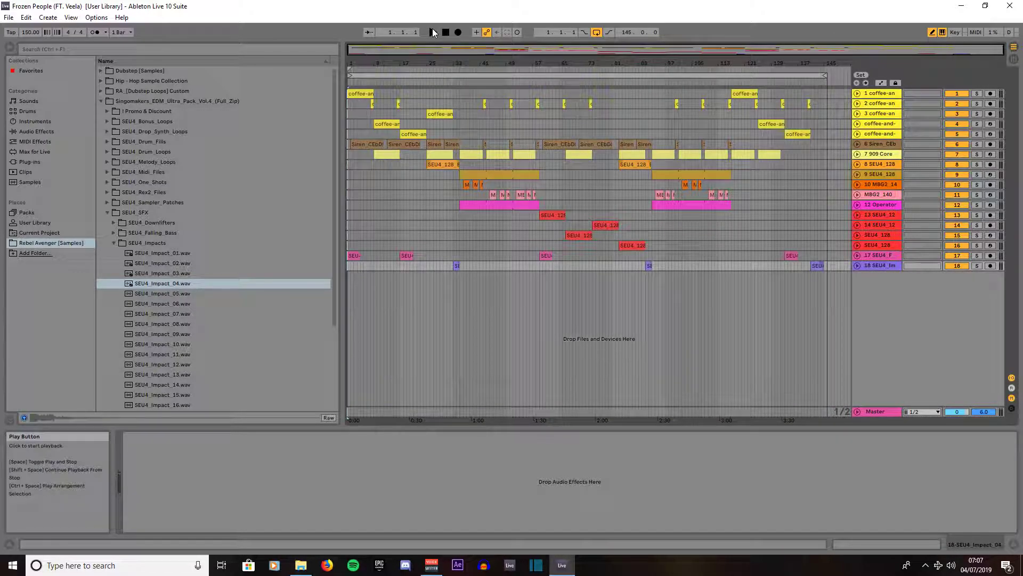
{"action": "left_click", "coordinate": [433, 33]}
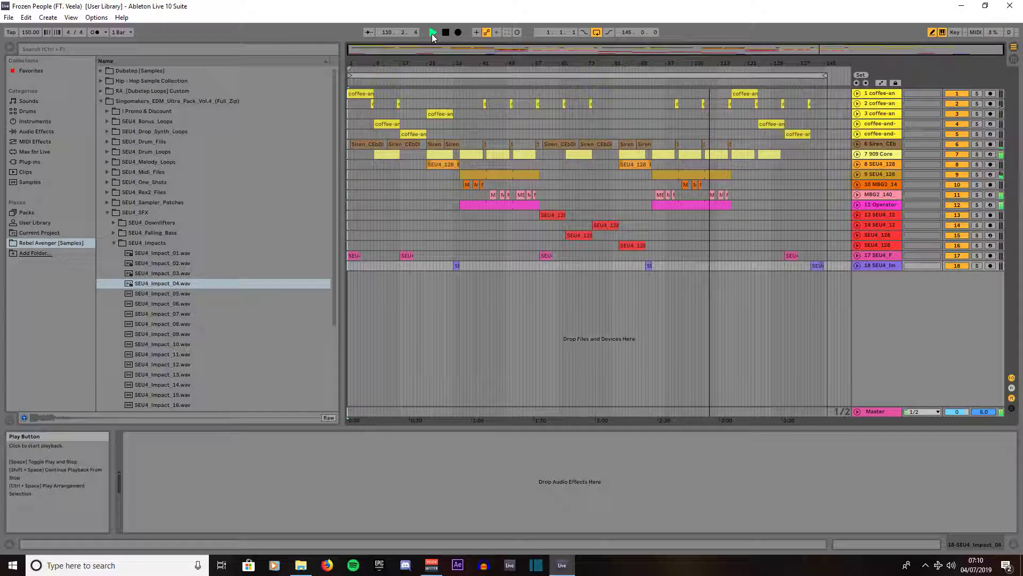
Lower the volume of track 2 (coffee-an) to -6.0 dB during playback, fold the track again, and stop at the arrangement's end
{"action": "left_click", "coordinate": [857, 103]}
{"action": "left_click_drag", "start_coordinate": [957, 113], "coordinate": [957, 123]}
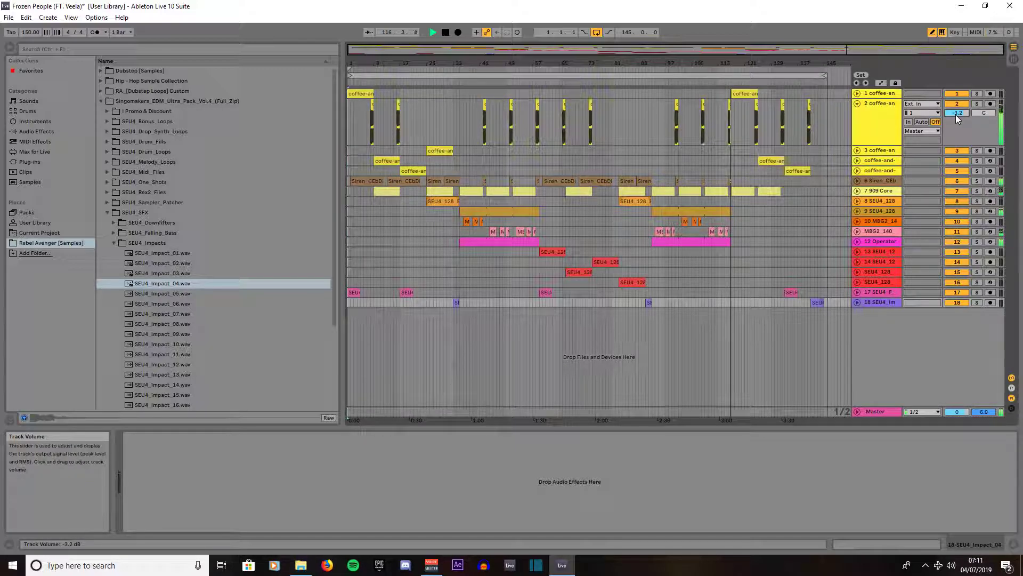
{"action": "left_click_drag", "start_coordinate": [956, 116], "coordinate": [957, 123]}
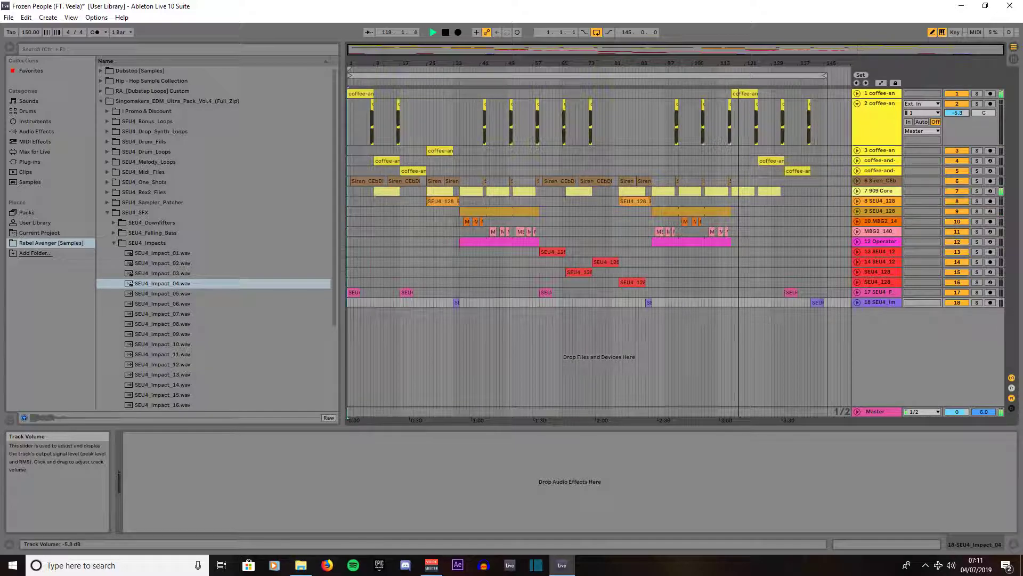
{"action": "left_click_drag", "start_coordinate": [958, 123], "coordinate": [957, 119]}
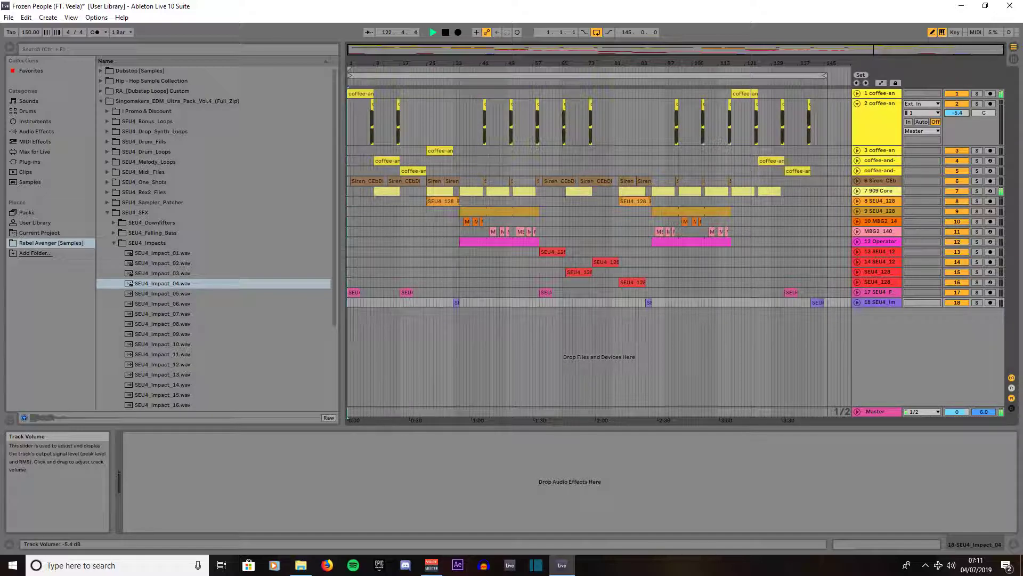
{"action": "left_click_drag", "start_coordinate": [957, 118], "coordinate": [957, 119]}
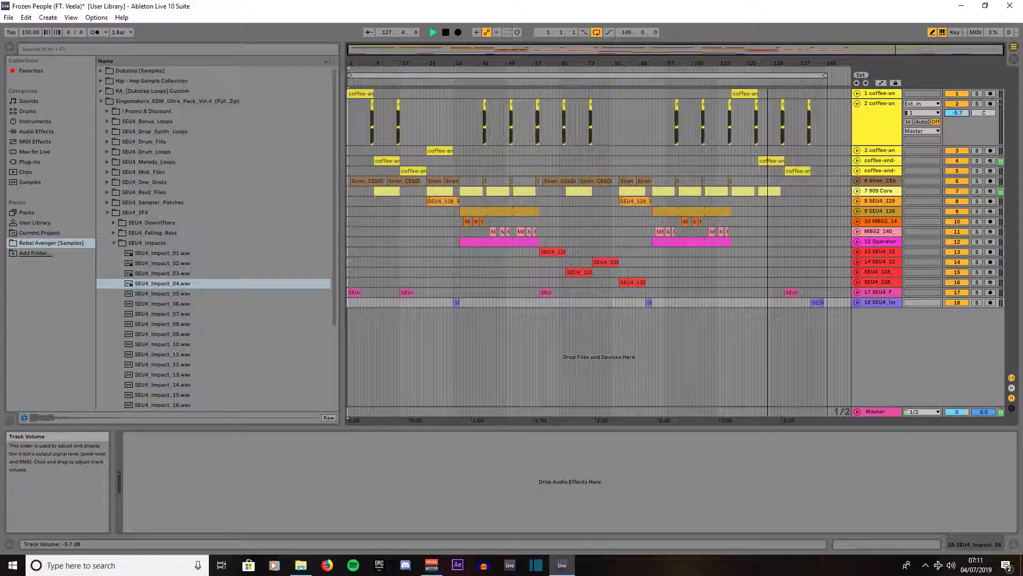
{"action": "left_click_drag", "start_coordinate": [957, 113], "coordinate": [957, 114]}
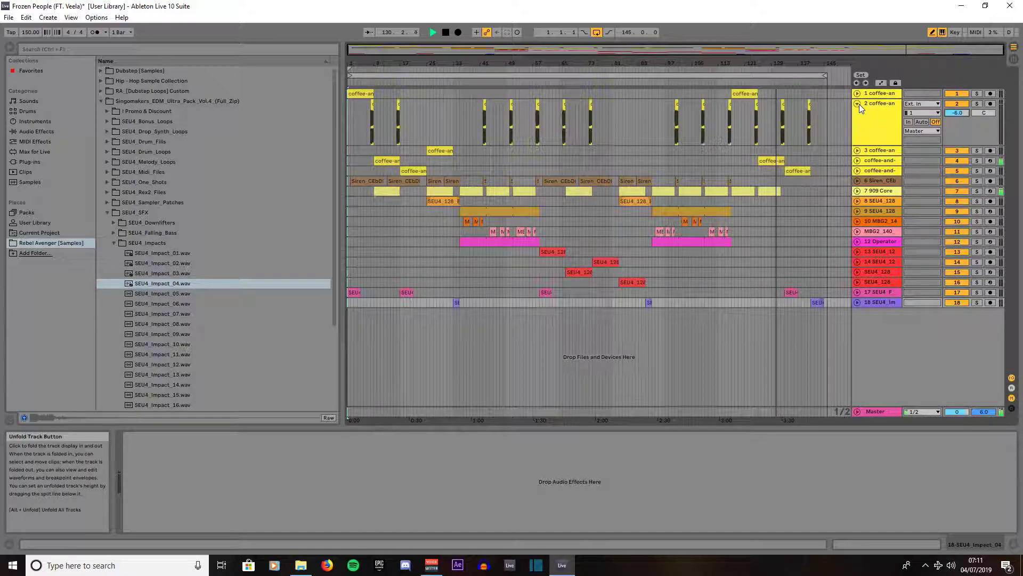
{"action": "left_click", "coordinate": [859, 104]}
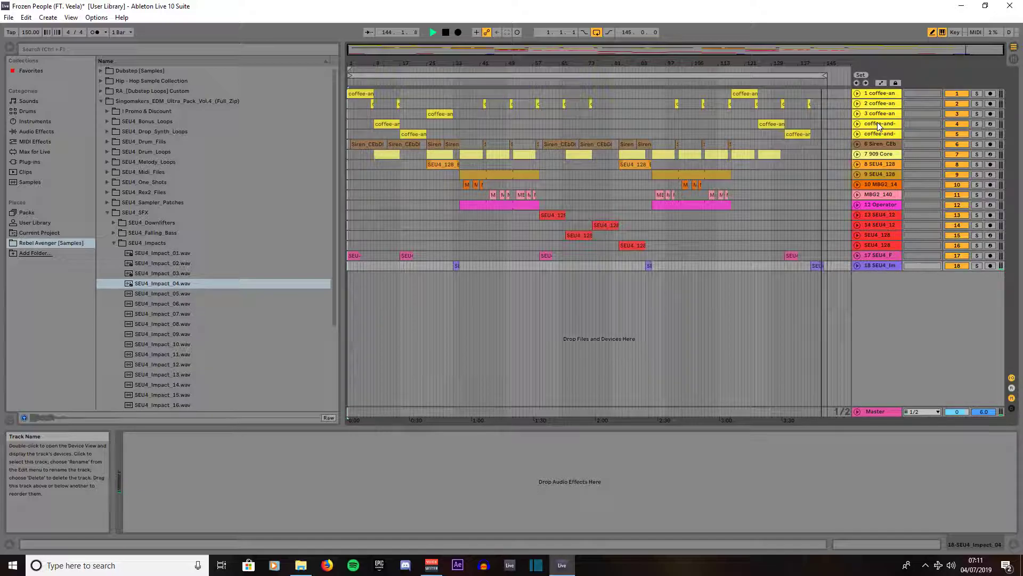
{"action": "key", "text": "space"}
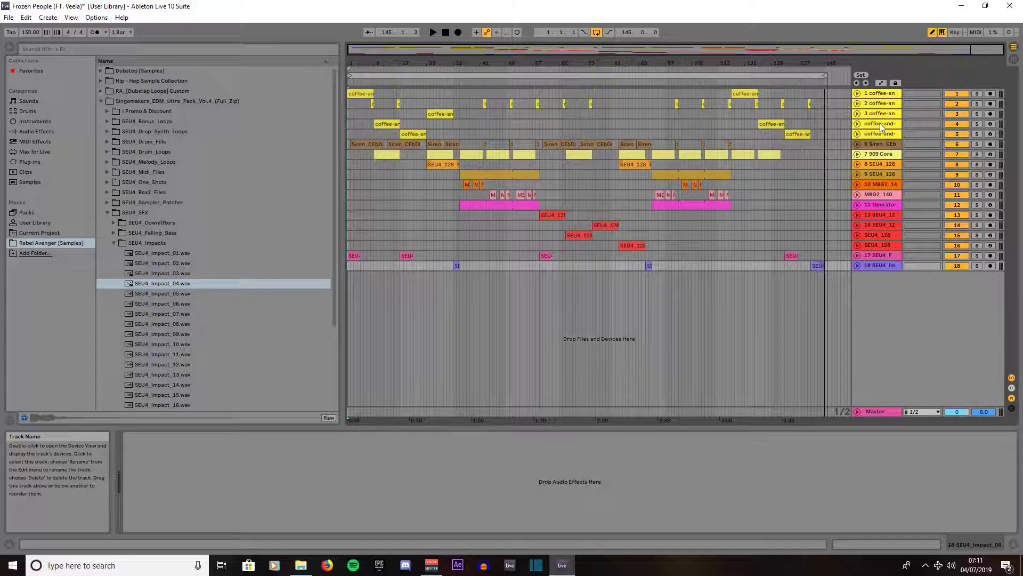